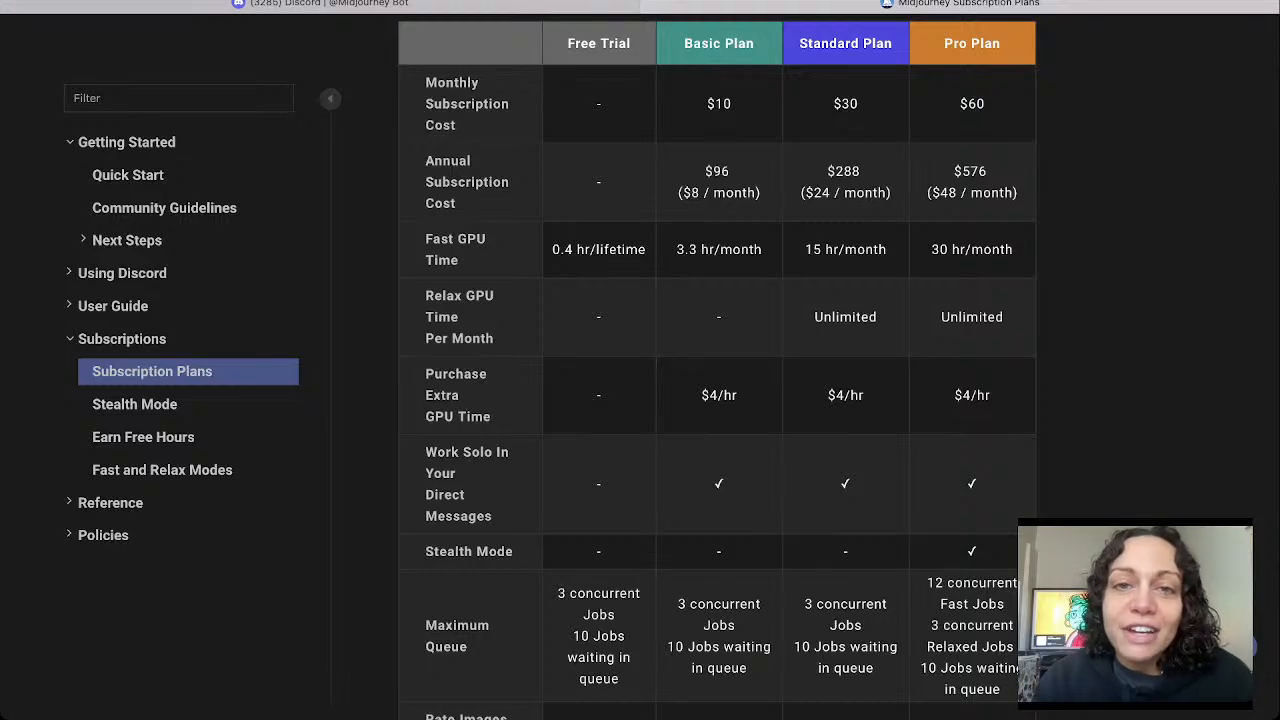
Examine the Fast GPU Time allowance of the Free Trial in the plan comparison table.
{"action": "scroll", "coordinate": [718, 366], "scroll_direction": "up", "scroll_amount": 1}
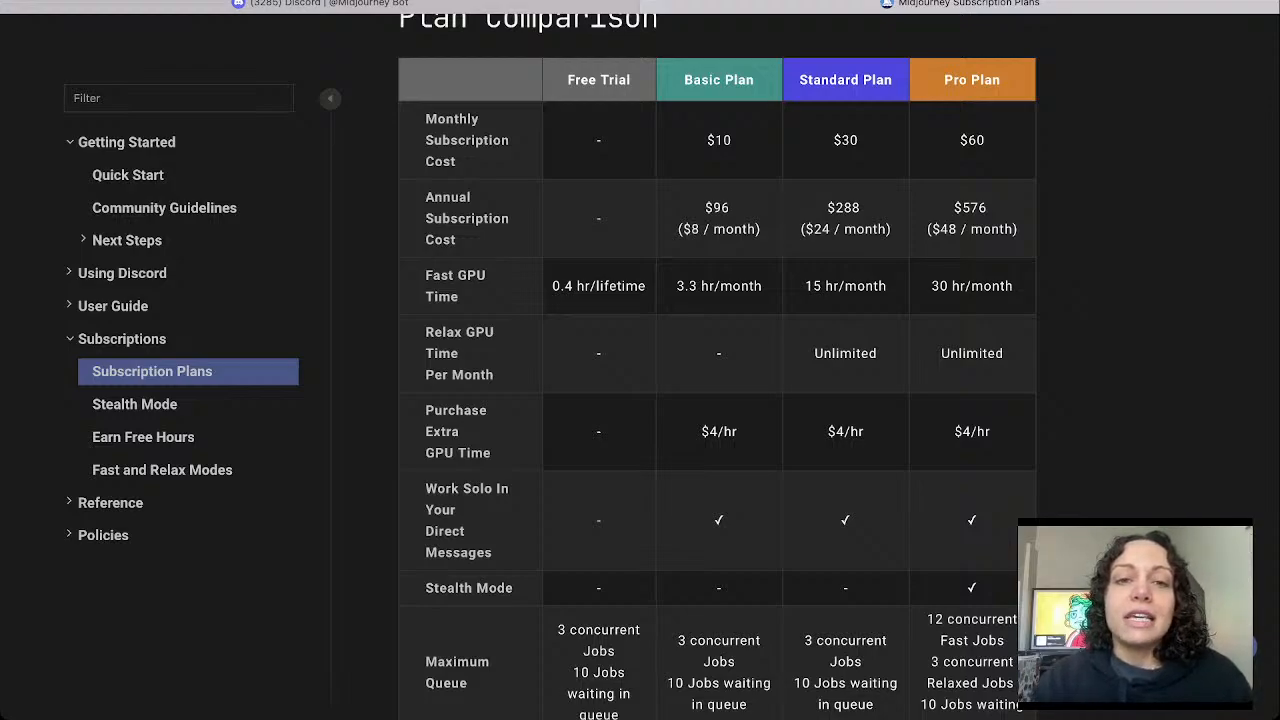
{"action": "left_click_drag", "start_coordinate": [564, 287], "coordinate": [754, 287]}
{"action": "left_click", "coordinate": [754, 287]}
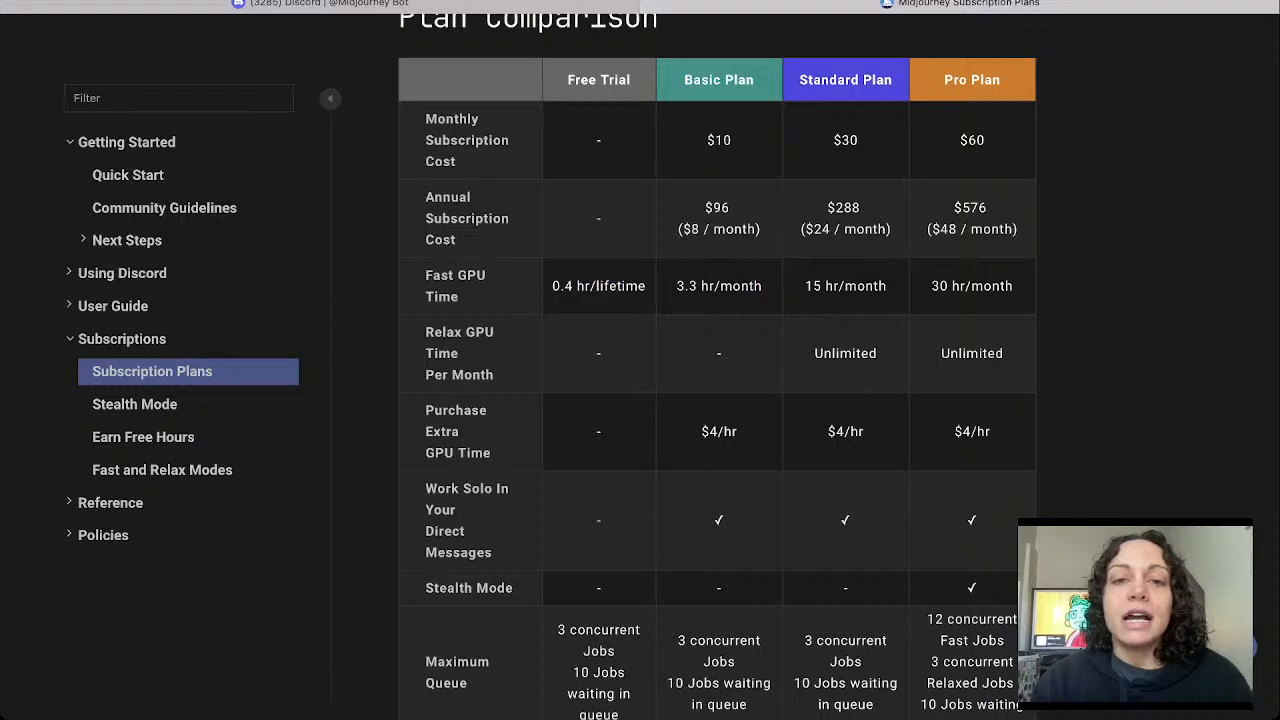
{"action": "left_click_drag", "start_coordinate": [552, 287], "coordinate": [586, 287]}
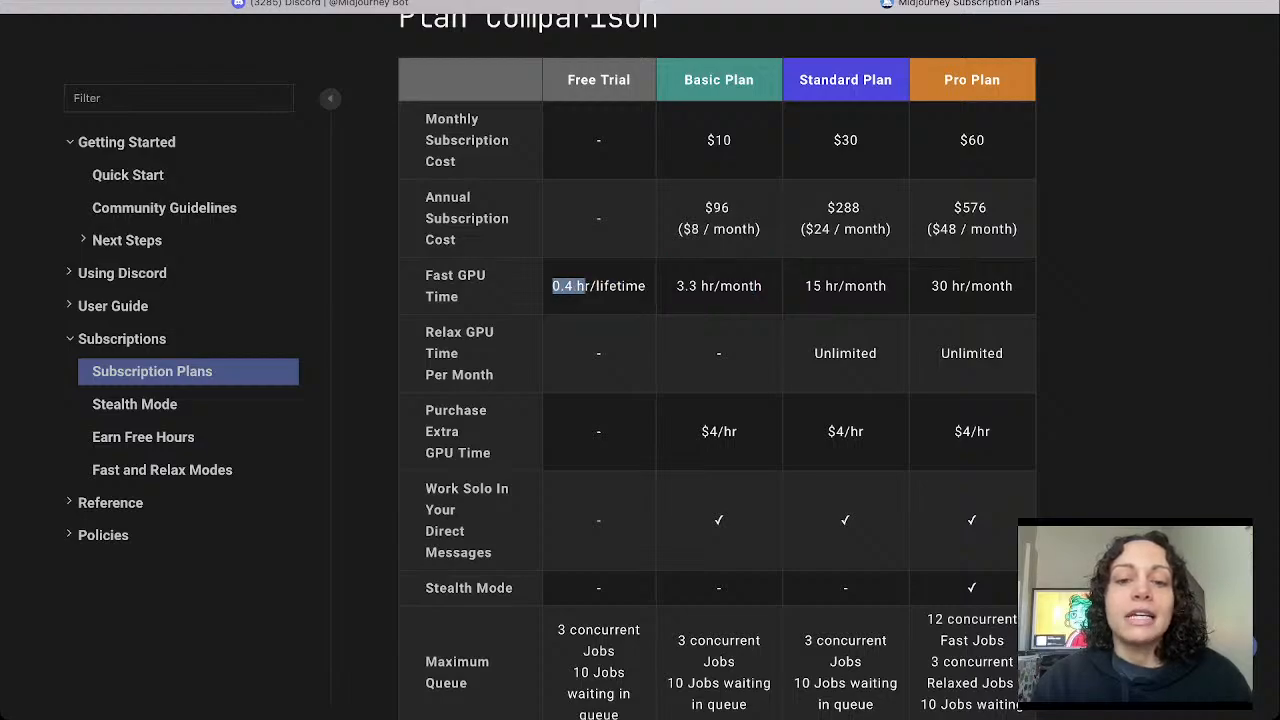
{"action": "scroll", "coordinate": [717, 400], "scroll_direction": "down", "scroll_amount": 2}
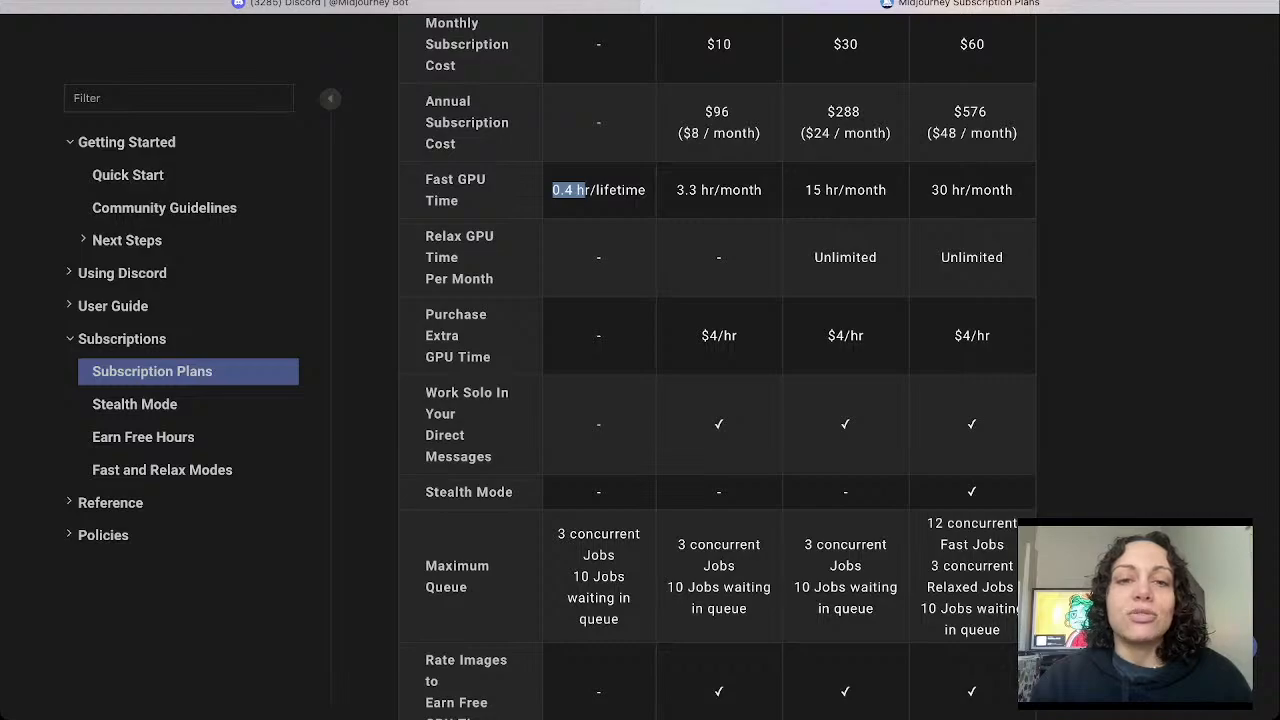
{"action": "scroll", "coordinate": [717, 400], "scroll_direction": "up", "scroll_amount": 2}
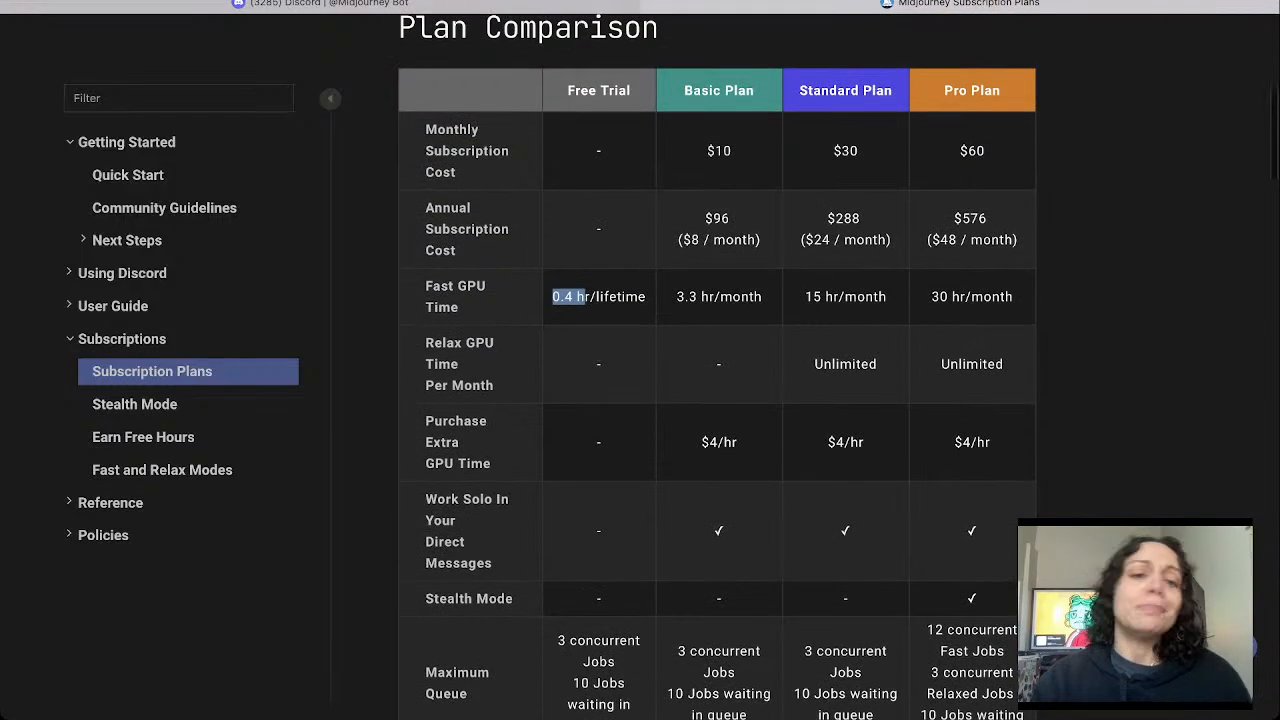
{"action": "scroll", "coordinate": [717, 400], "scroll_direction": "down", "scroll_amount": 3}
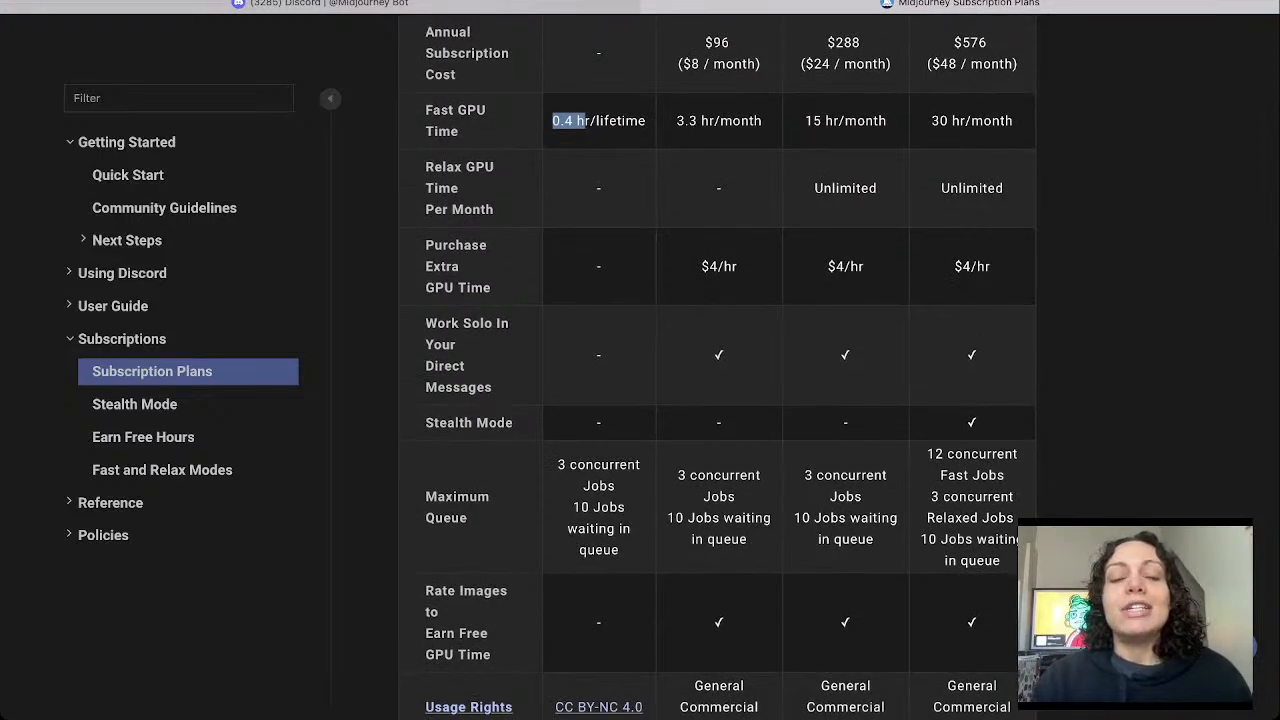
{"action": "scroll", "coordinate": [717, 400], "scroll_direction": "down", "scroll_amount": 1}
{"action": "scroll", "coordinate": [717, 400], "scroll_direction": "up", "scroll_amount": 4}
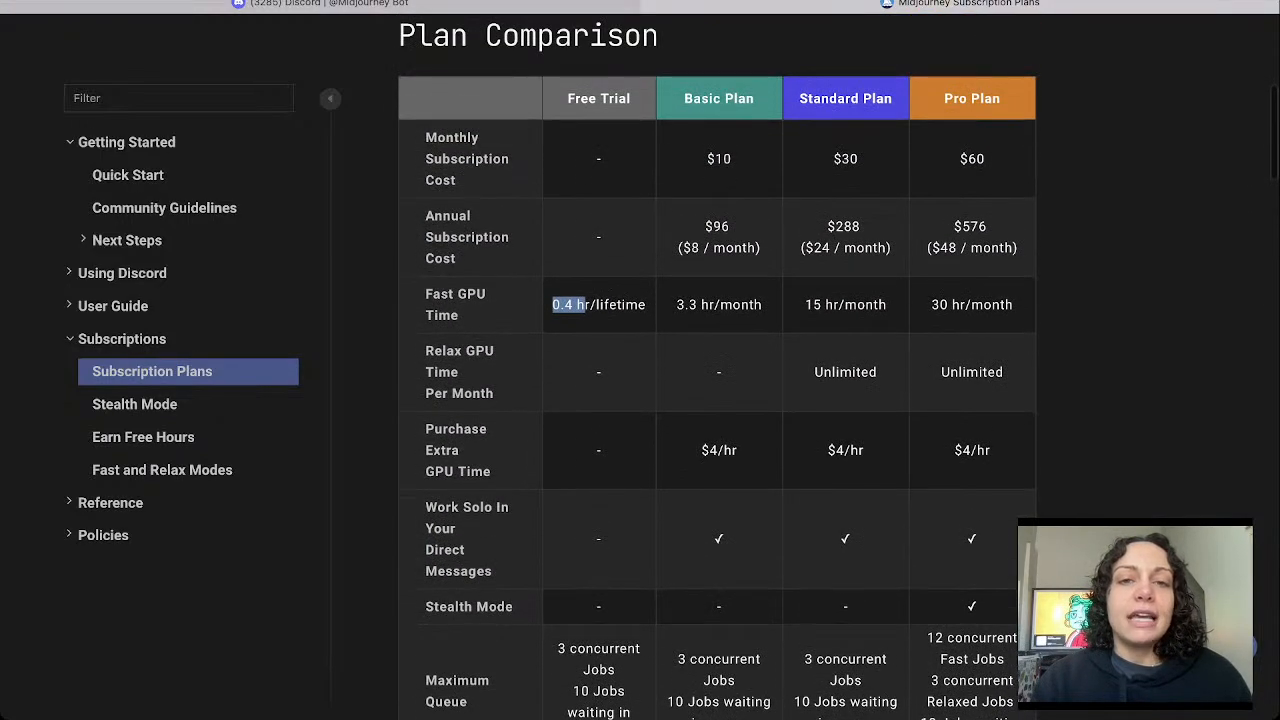
Compare the Free Trial with the monthly subscription costs of the Basic and Pro plans.
{"action": "left_click", "coordinate": [598, 305]}
{"action": "left_click_drag", "start_coordinate": [576, 98], "coordinate": [631, 98]}
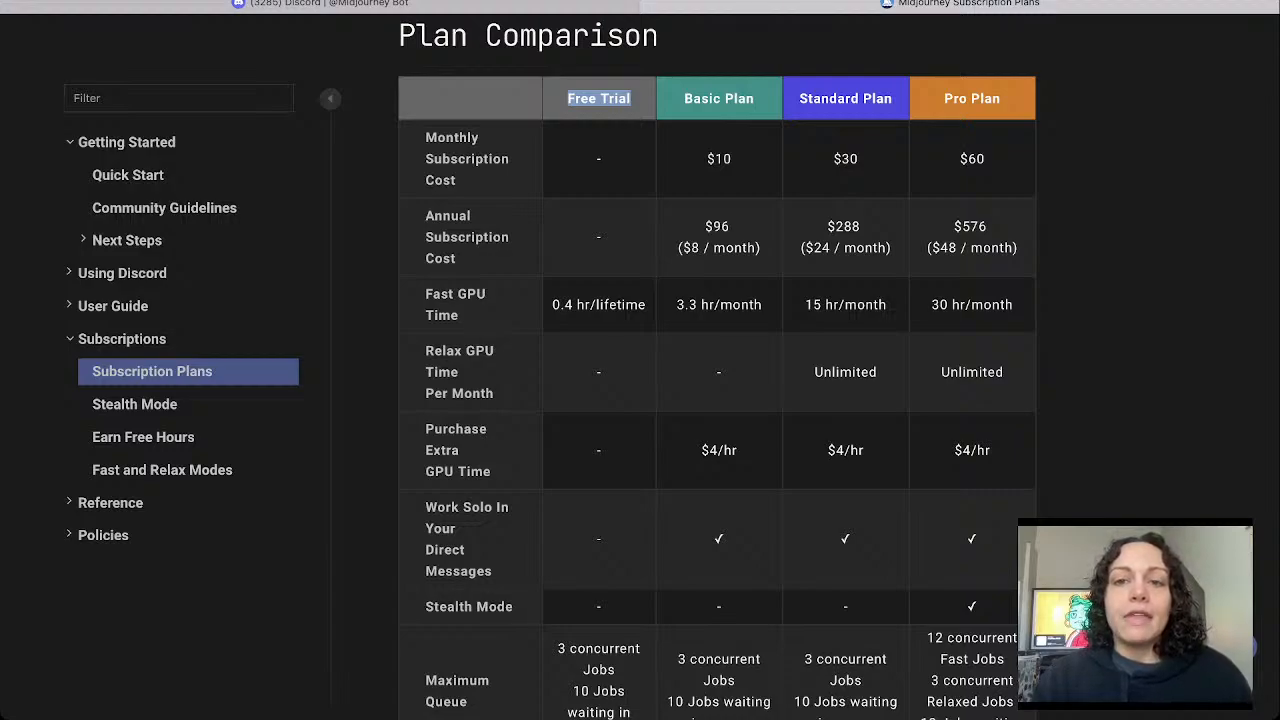
{"action": "left_click_drag", "start_coordinate": [706, 158], "coordinate": [732, 158]}
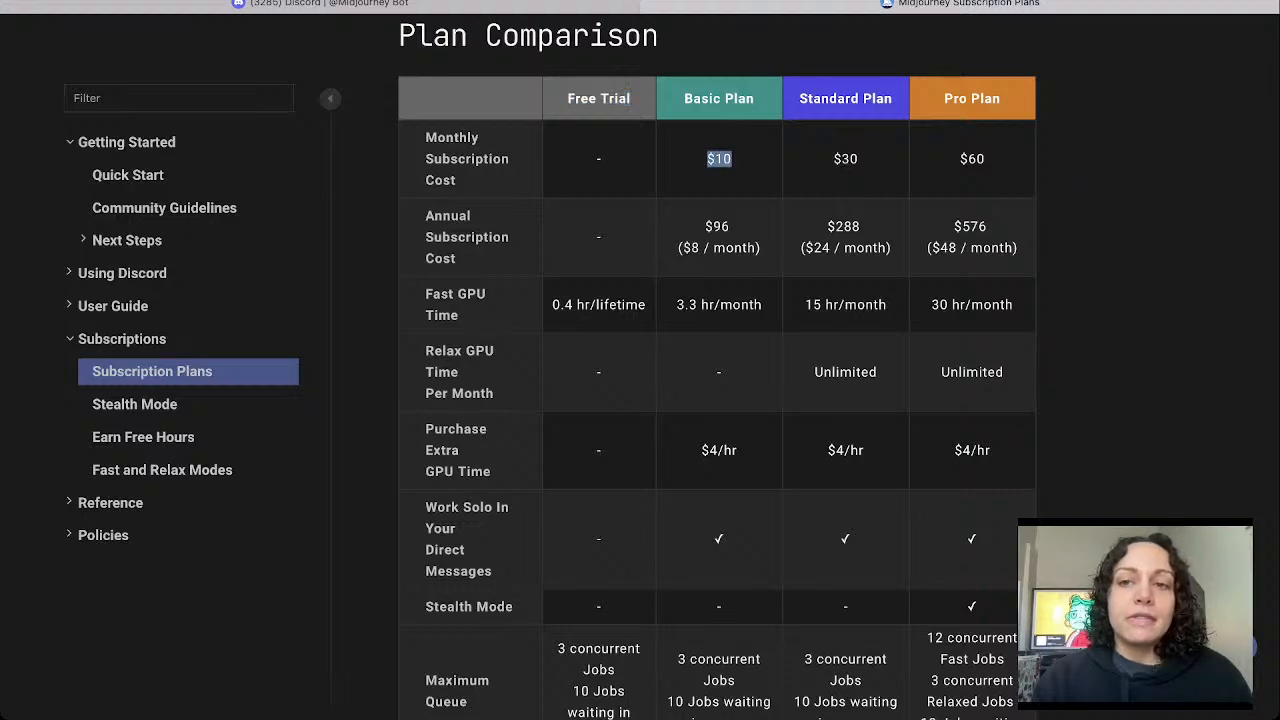
{"action": "left_click_drag", "start_coordinate": [960, 158], "coordinate": [986, 158]}
{"action": "left_click", "coordinate": [973, 158]}
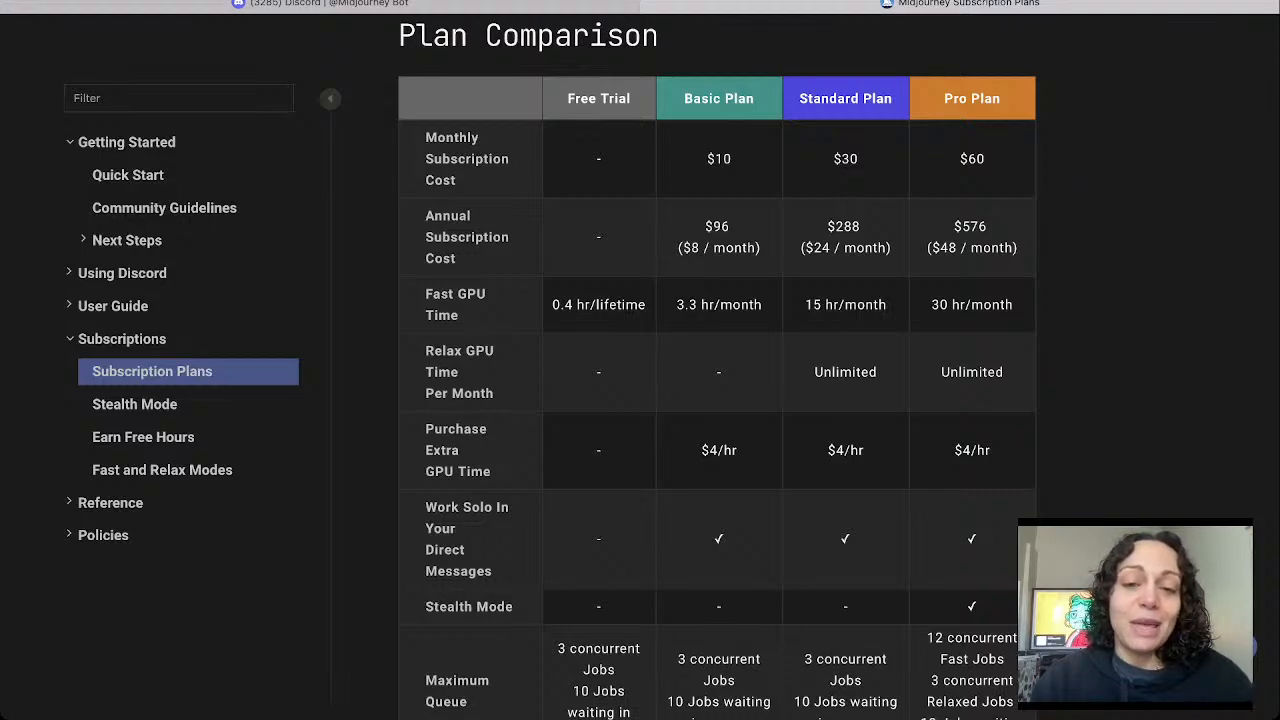
Examine the Pro Plan's Maximum Queue limits for concurrent Fast Jobs and Relaxed Jobs.
{"action": "scroll", "coordinate": [717, 366], "scroll_direction": "down", "scroll_amount": 1}
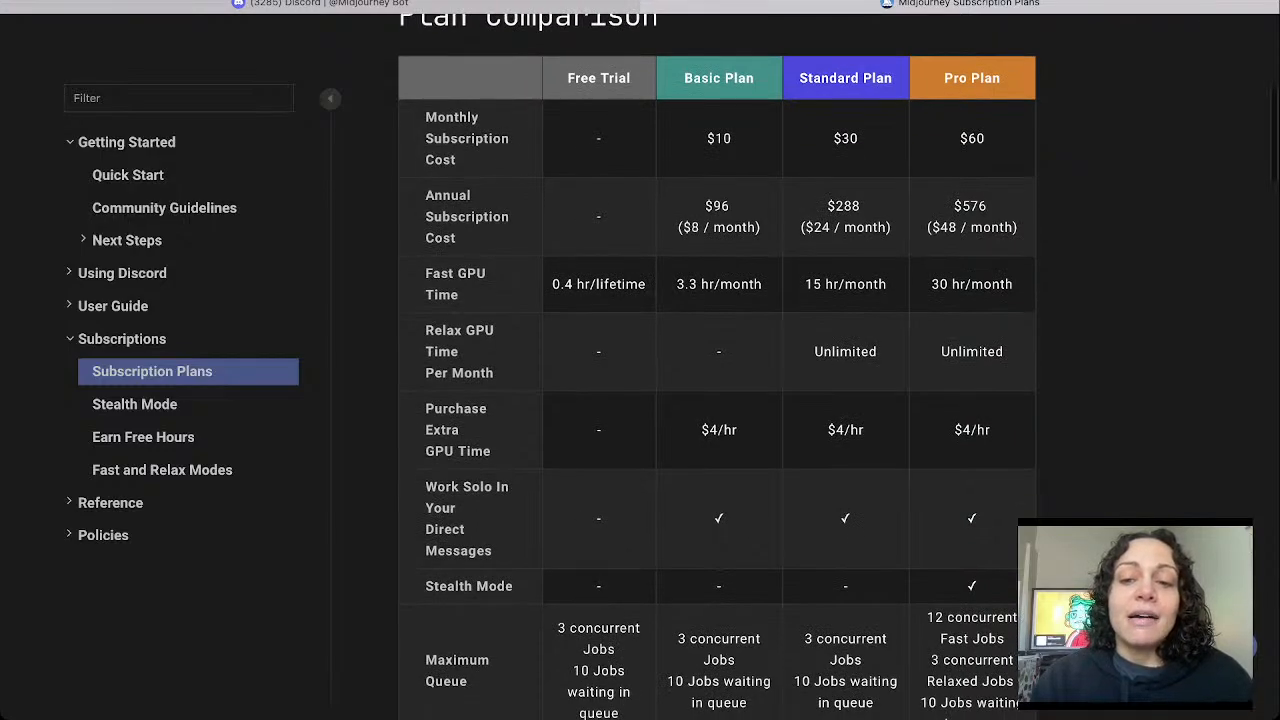
{"action": "scroll", "coordinate": [717, 366], "scroll_direction": "down", "scroll_amount": 2}
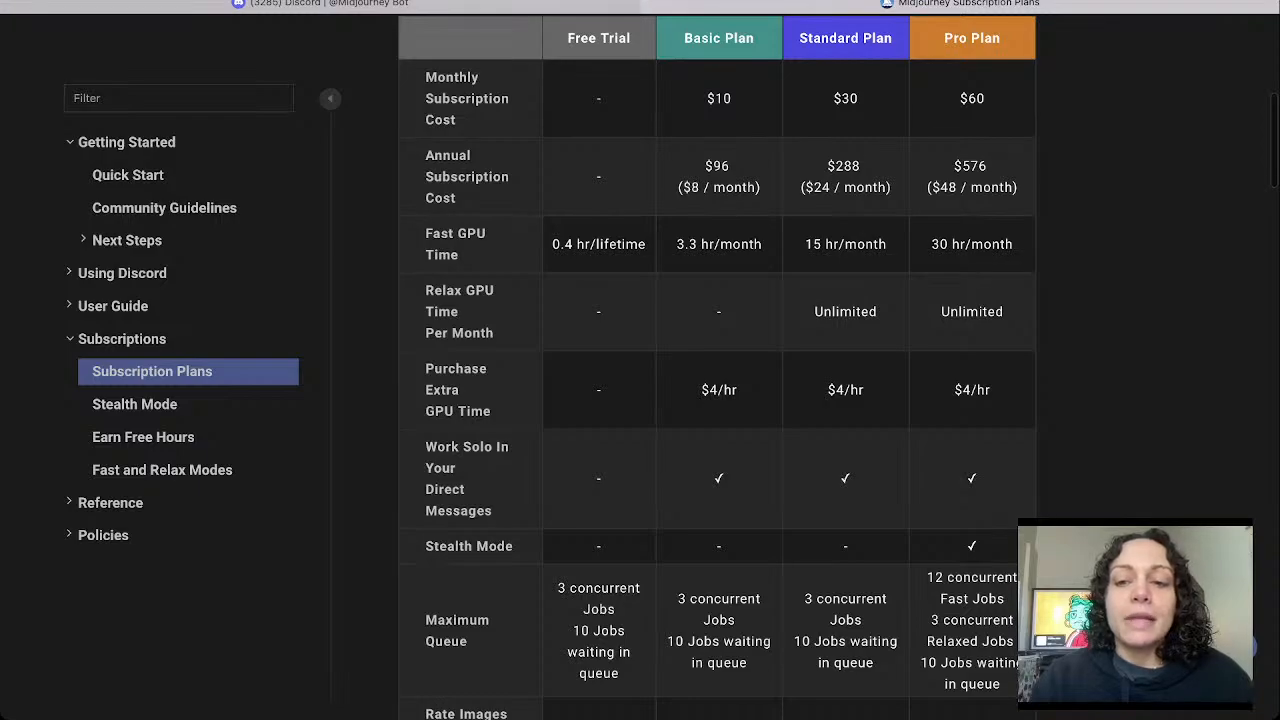
{"action": "left_click_drag", "start_coordinate": [934, 577], "coordinate": [1016, 577]}
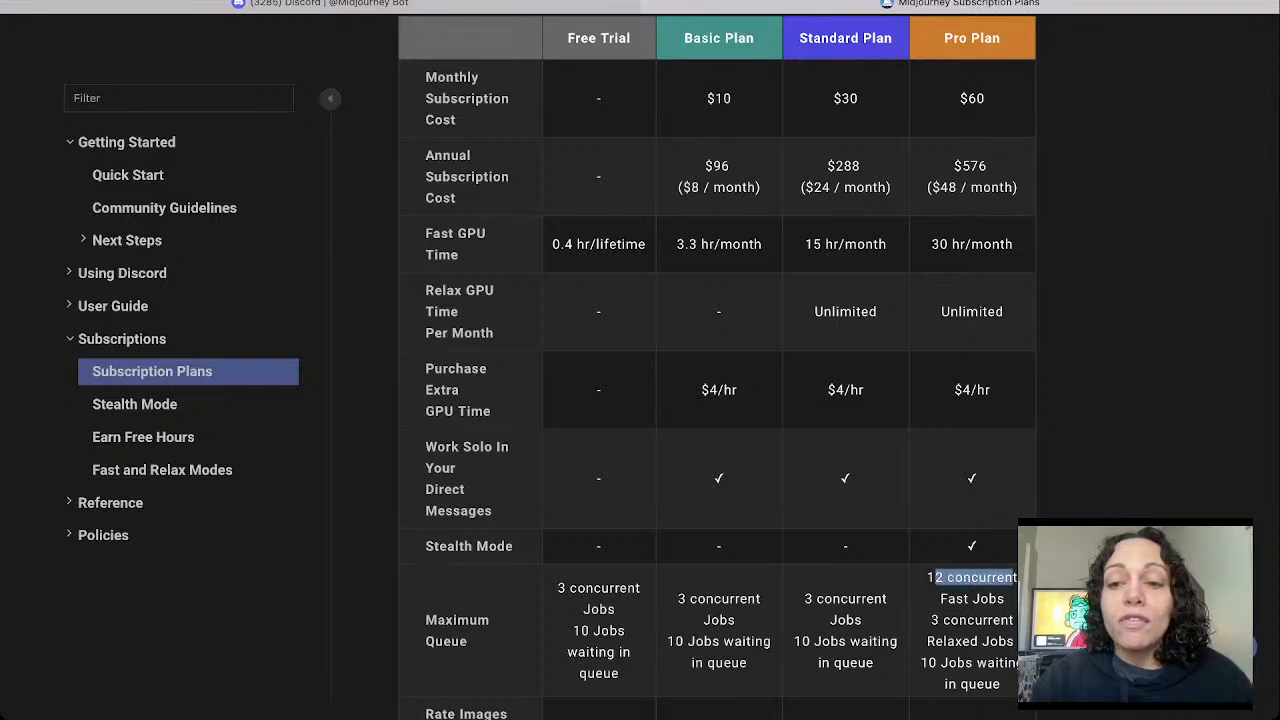
{"action": "left_click", "coordinate": [1012, 578]}
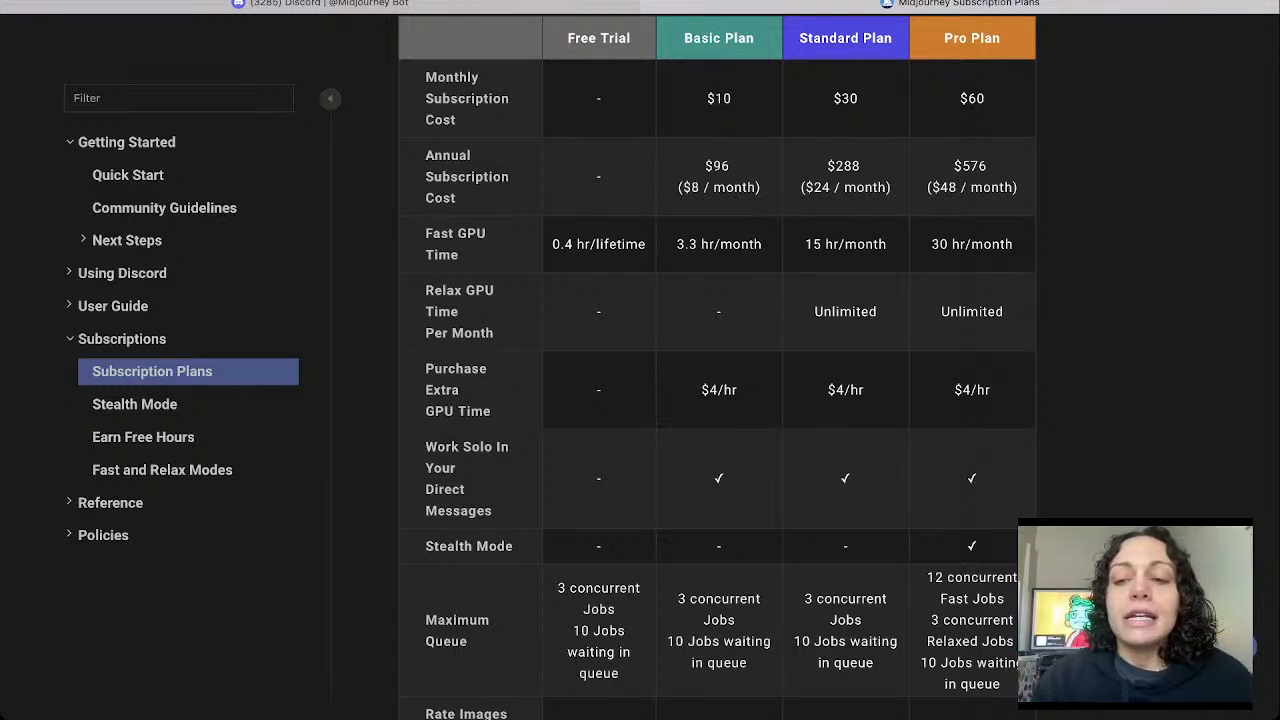
{"action": "left_click_drag", "start_coordinate": [1006, 598], "coordinate": [927, 577]}
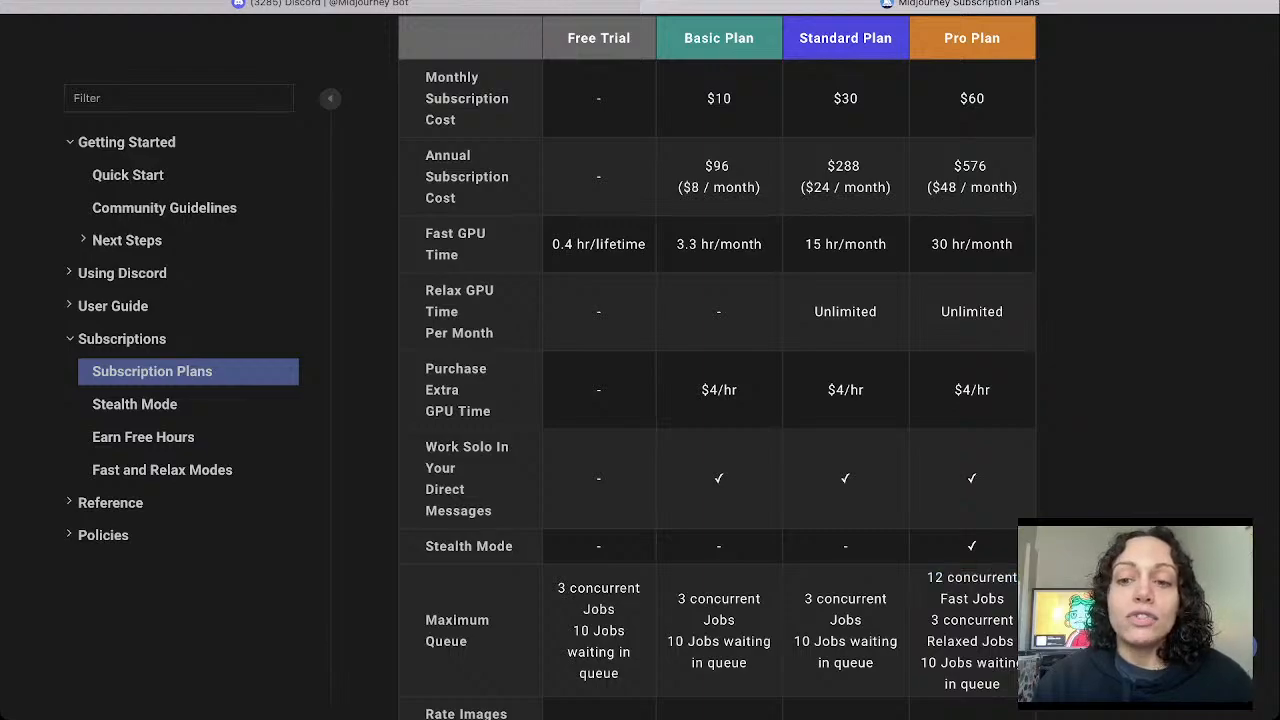
{"action": "left_click_drag", "start_coordinate": [972, 598], "coordinate": [940, 598]}
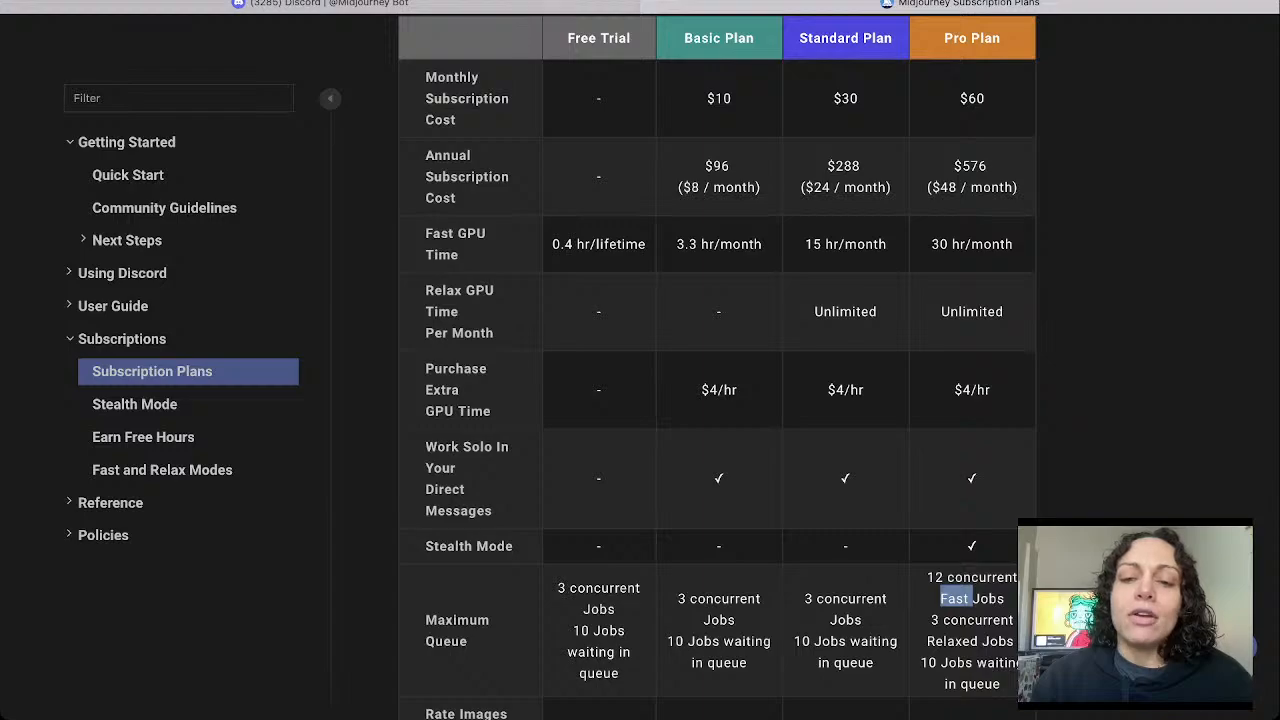
{"action": "left_click", "coordinate": [945, 598]}
{"action": "left_click_drag", "start_coordinate": [1013, 641], "coordinate": [941, 620]}
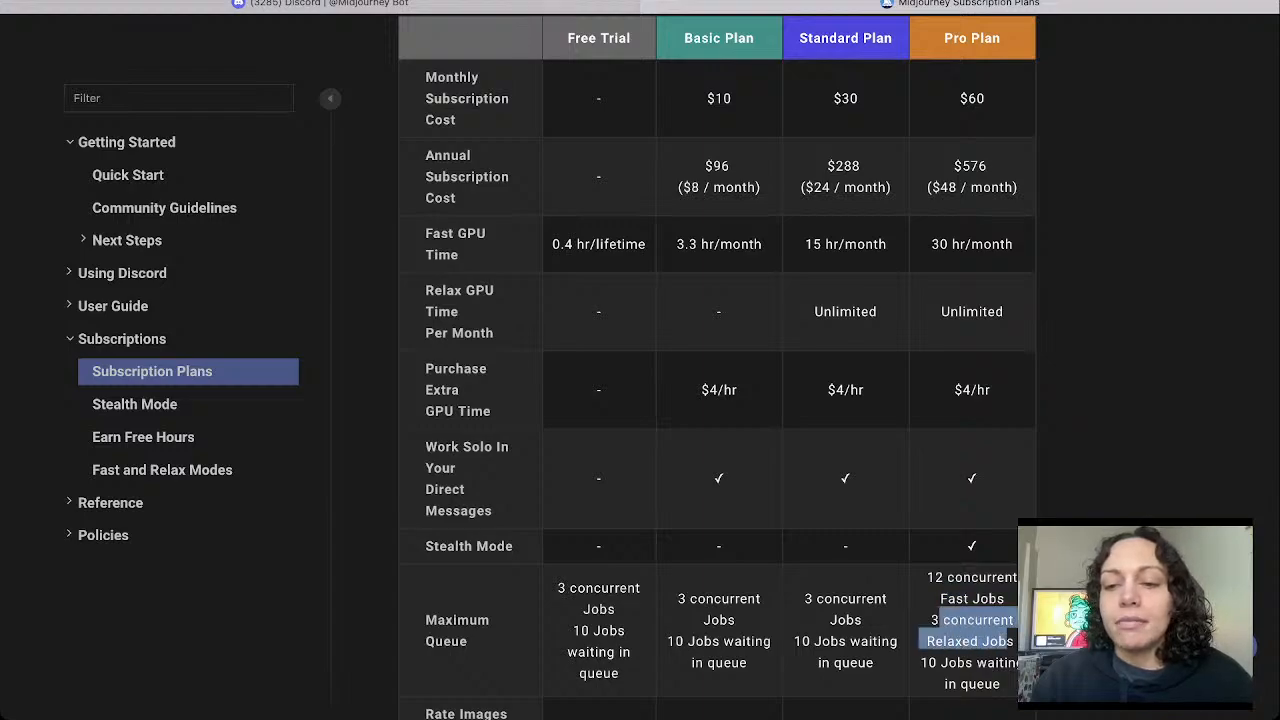
{"action": "left_click", "coordinate": [975, 641]}
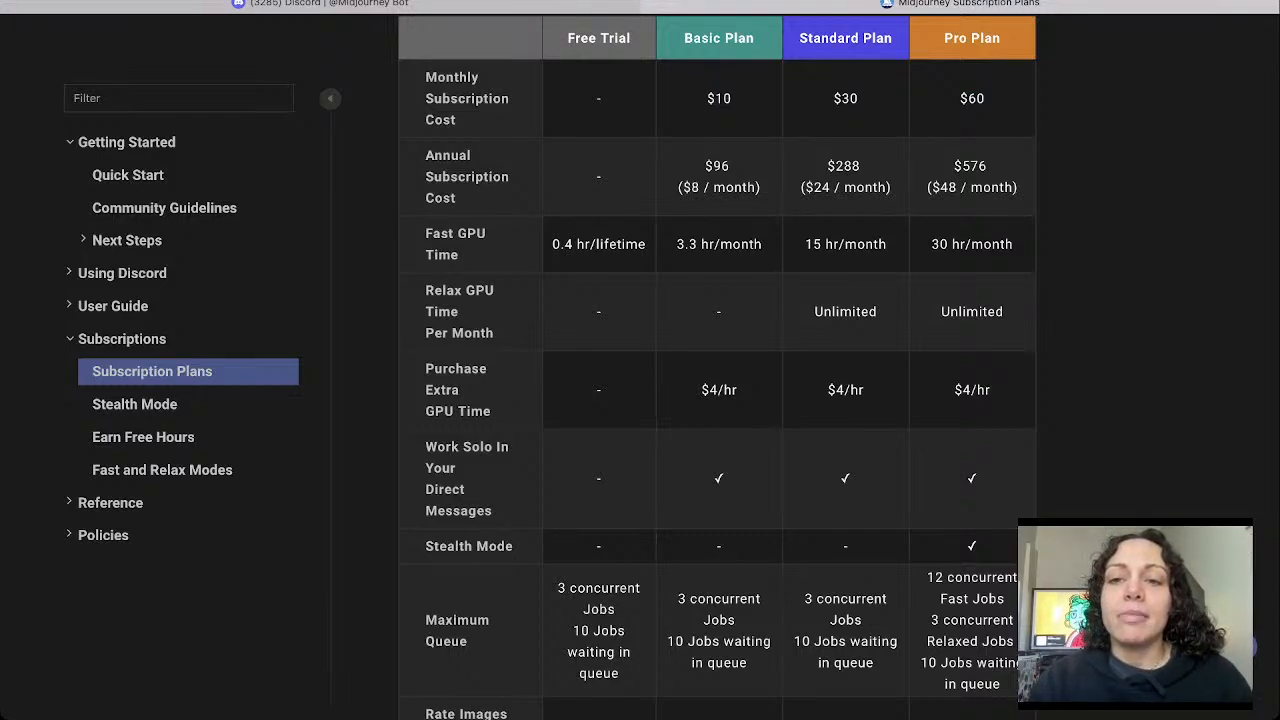
Review the Usage Rights of the paid plans alongside the monthly costs of the Basic and Standard plans.
{"action": "scroll", "coordinate": [839, 366], "scroll_direction": "down", "scroll_amount": 5}
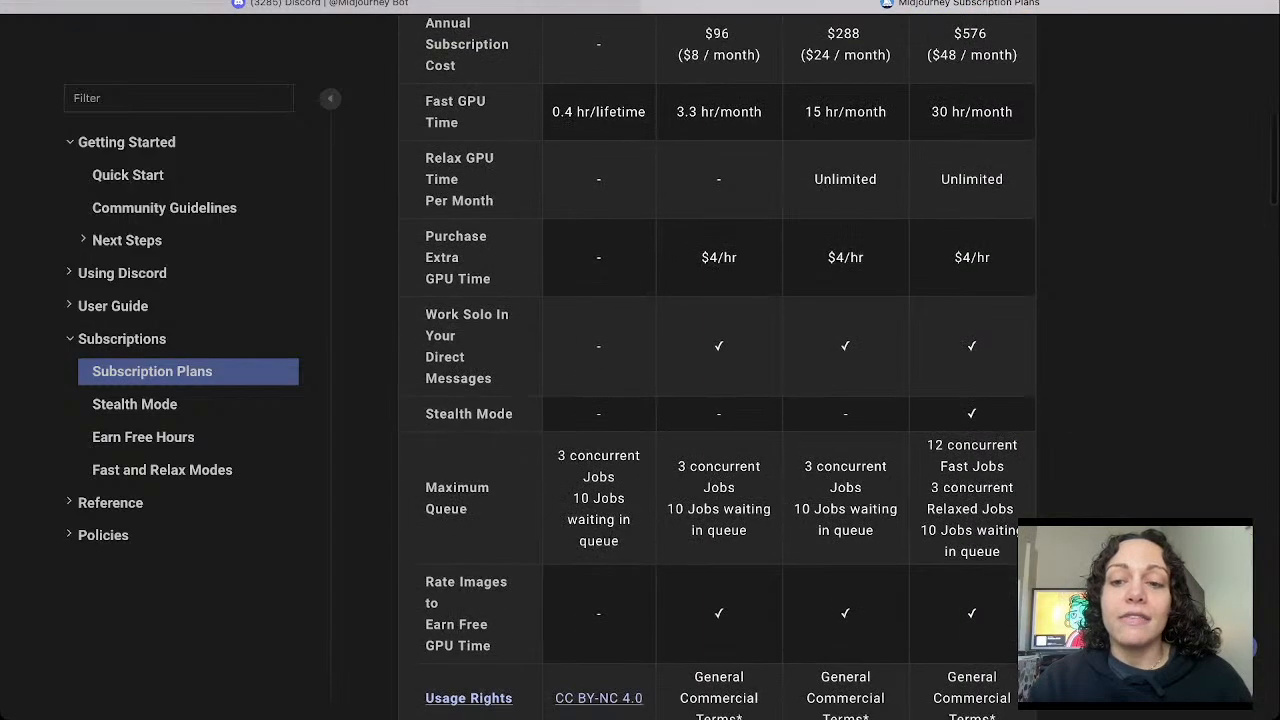
{"action": "left_click_drag", "start_coordinate": [697, 598], "coordinate": [1014, 620]}
{"action": "left_click", "coordinate": [862, 246]}
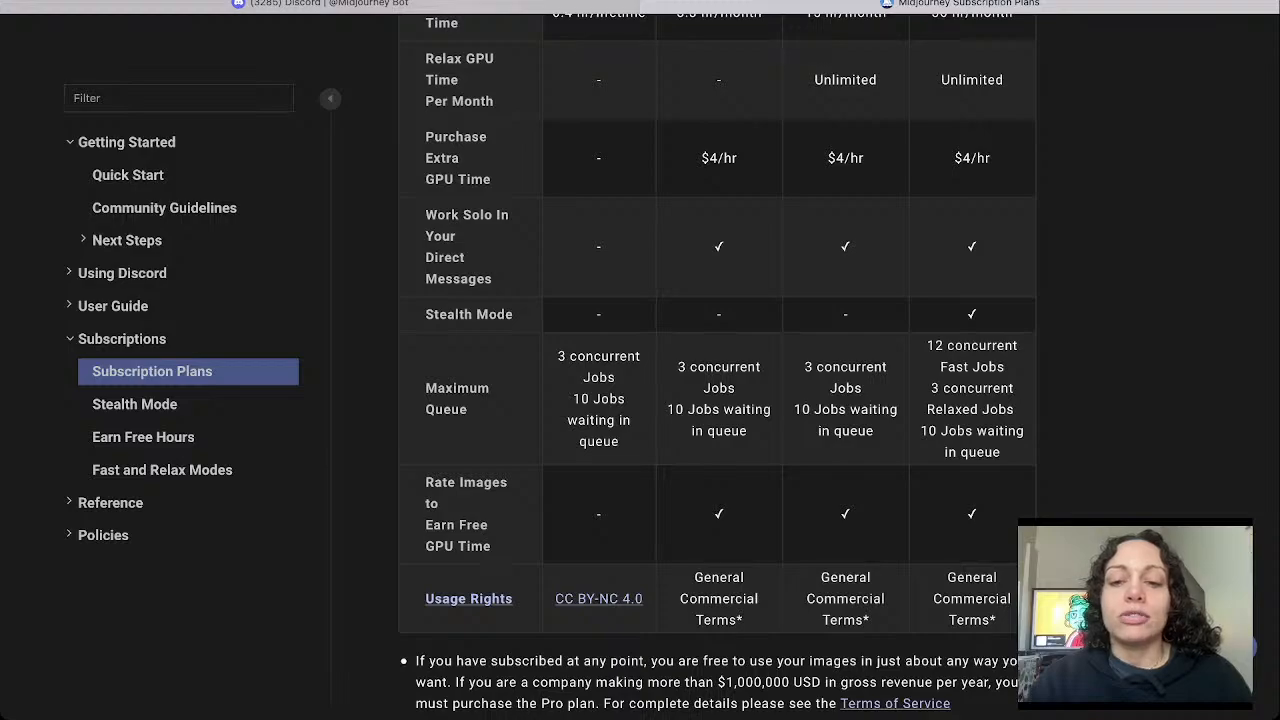
{"action": "scroll", "coordinate": [718, 360], "scroll_direction": "down", "scroll_amount": 1}
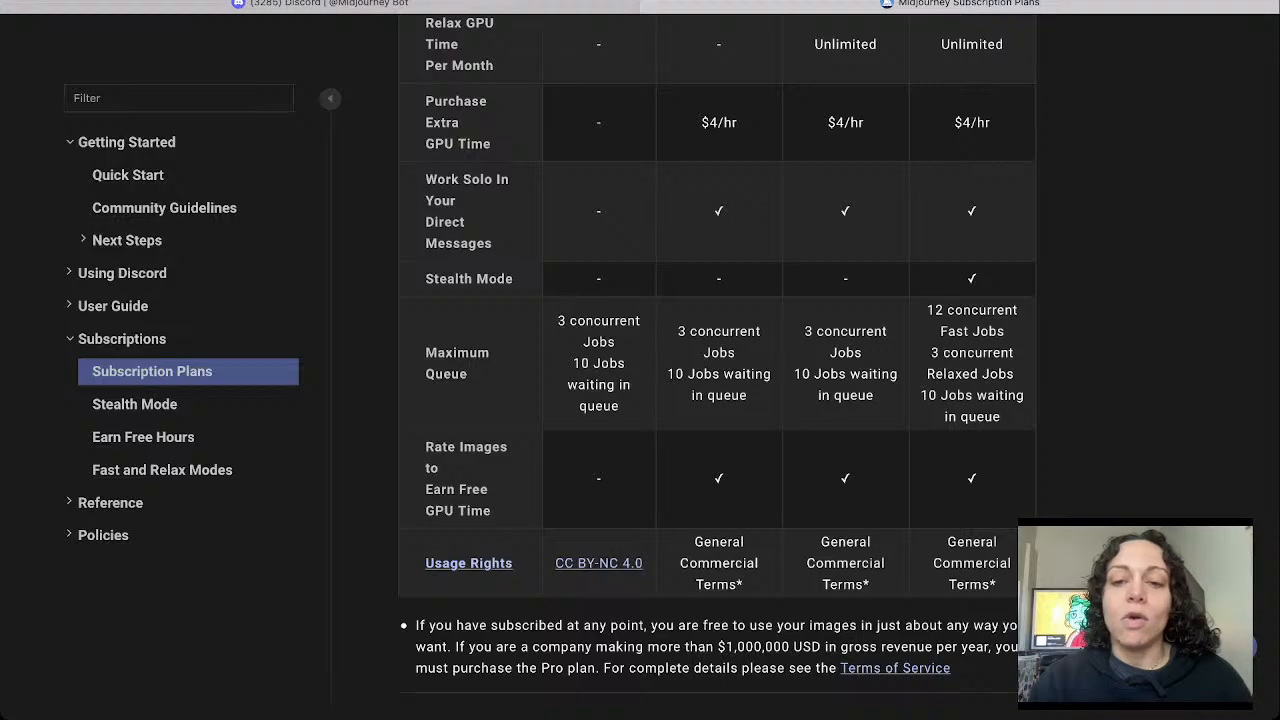
{"action": "scroll", "coordinate": [718, 360], "scroll_direction": "up", "scroll_amount": 10}
{"action": "left_click_drag", "start_coordinate": [706, 367], "coordinate": [858, 367]}
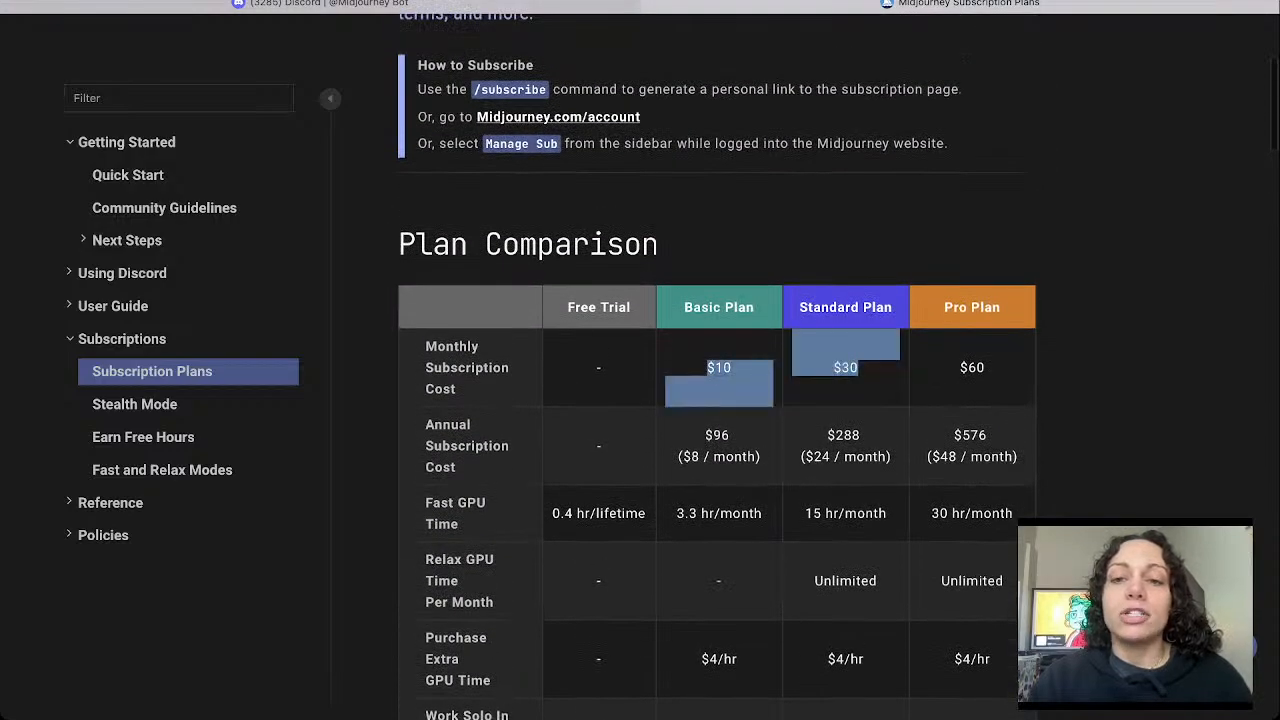
{"action": "scroll", "coordinate": [718, 360], "scroll_direction": "down", "scroll_amount": 6}
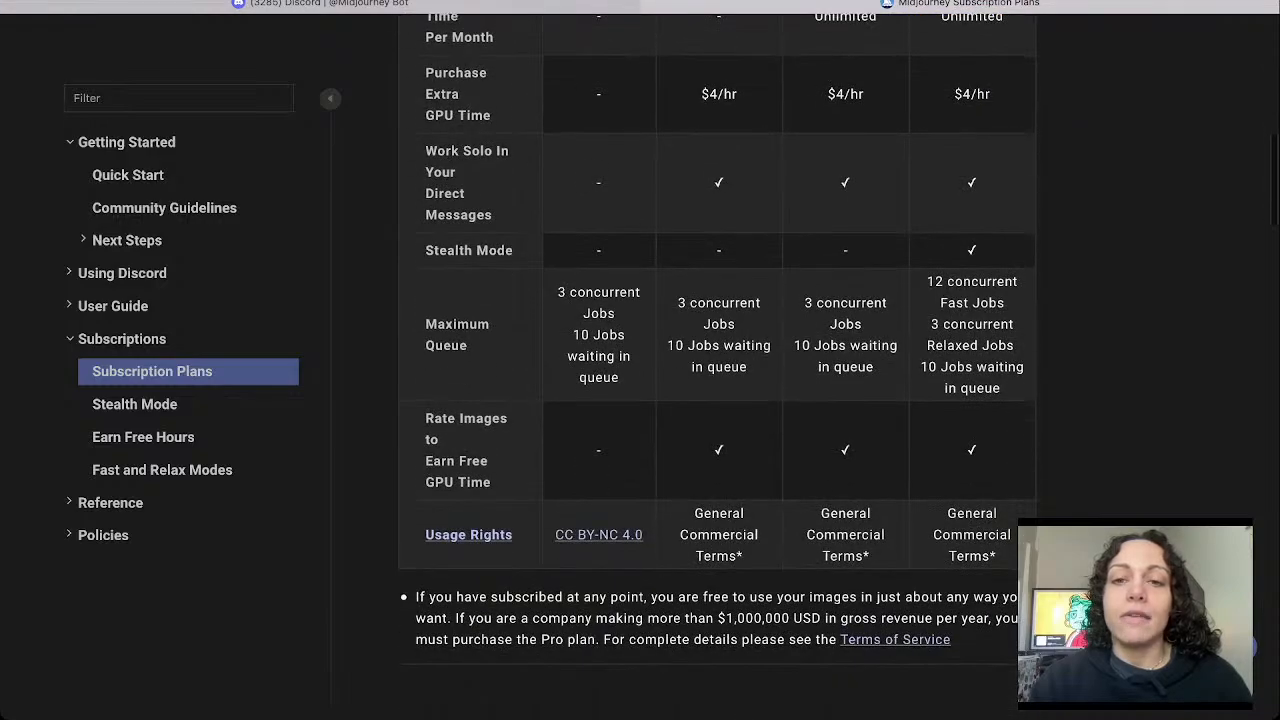
{"action": "scroll", "coordinate": [718, 360], "scroll_direction": "up", "scroll_amount": 5}
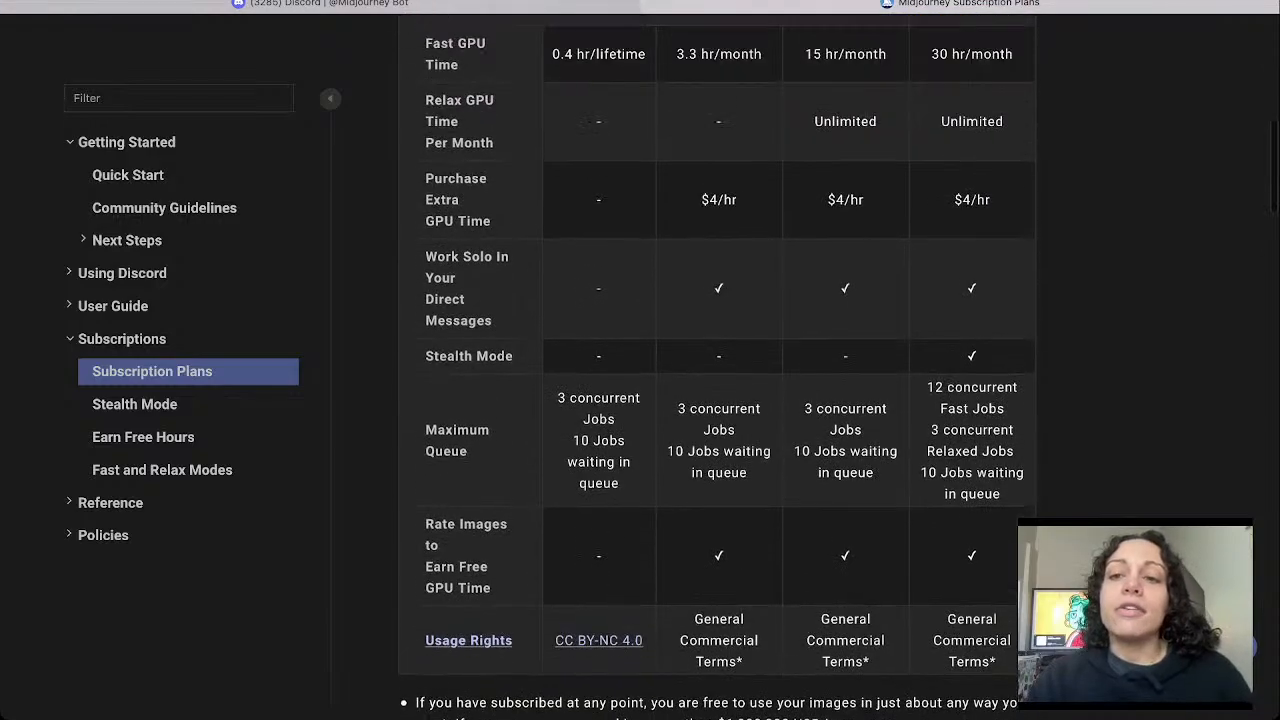
{"action": "scroll", "coordinate": [718, 360], "scroll_direction": "up", "scroll_amount": 3}
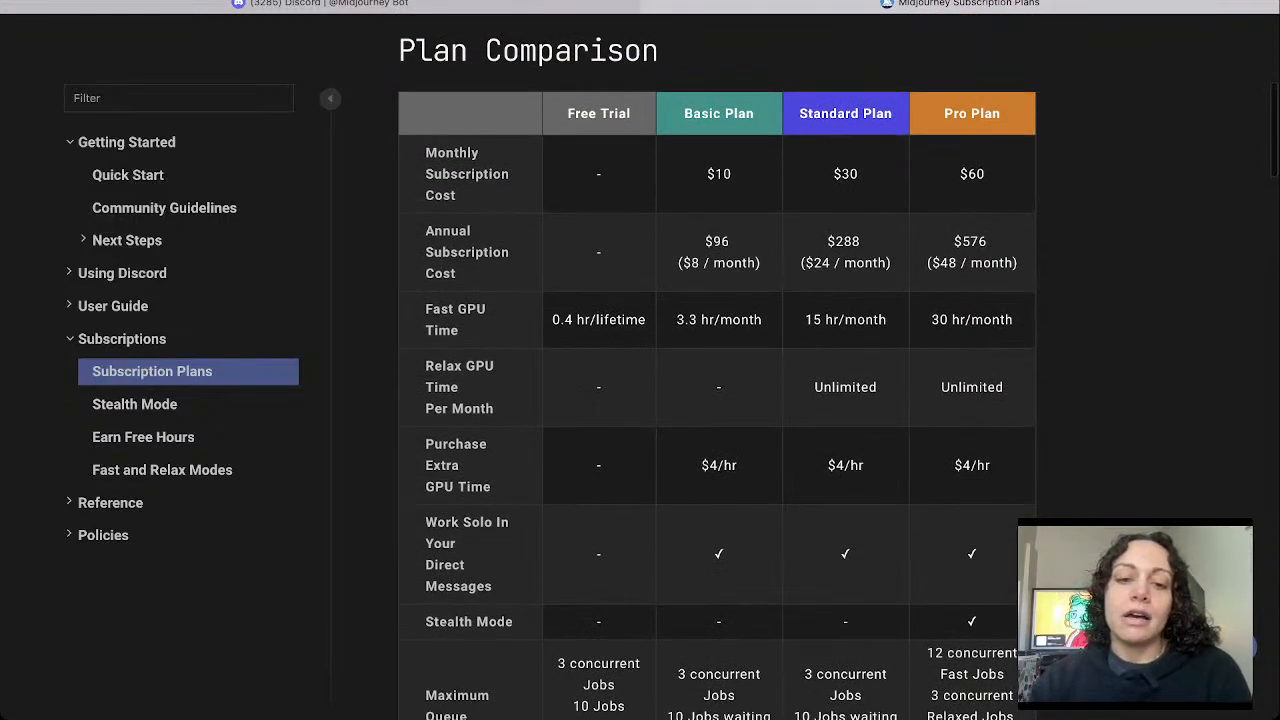
Check Stealth Mode availability for the Pro Plan and compare the GPU time allowances of the Standard and Pro plans.
{"action": "left_click_drag", "start_coordinate": [424, 621], "coordinate": [514, 621]}
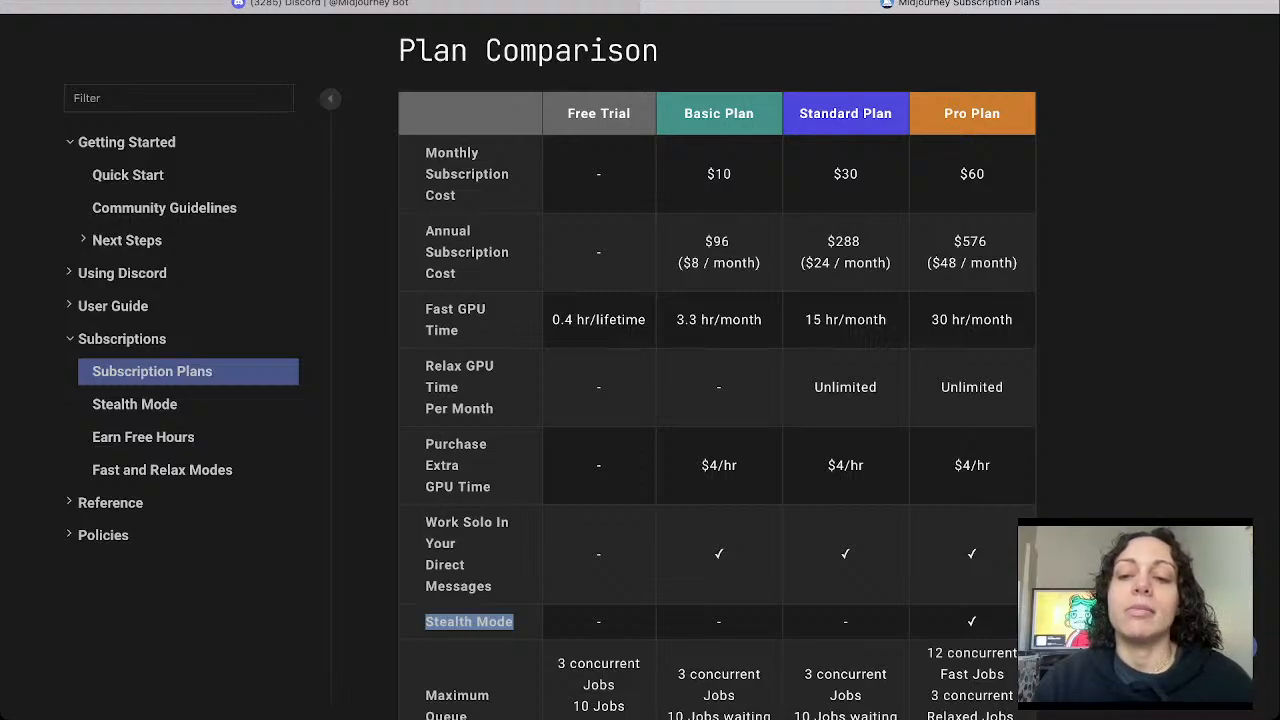
{"action": "double_click", "coordinate": [971, 621]}
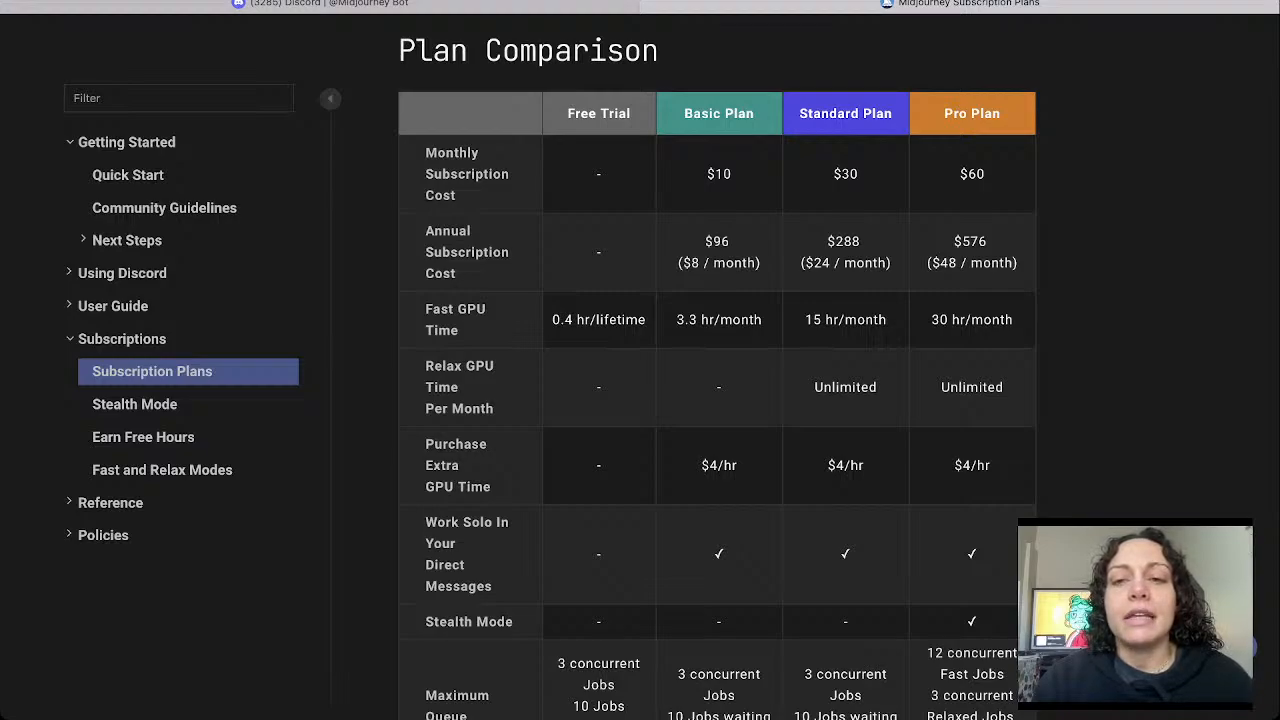
{"action": "left_click_drag", "start_coordinate": [852, 387], "coordinate": [860, 428]}
{"action": "left_click", "coordinate": [860, 428]}
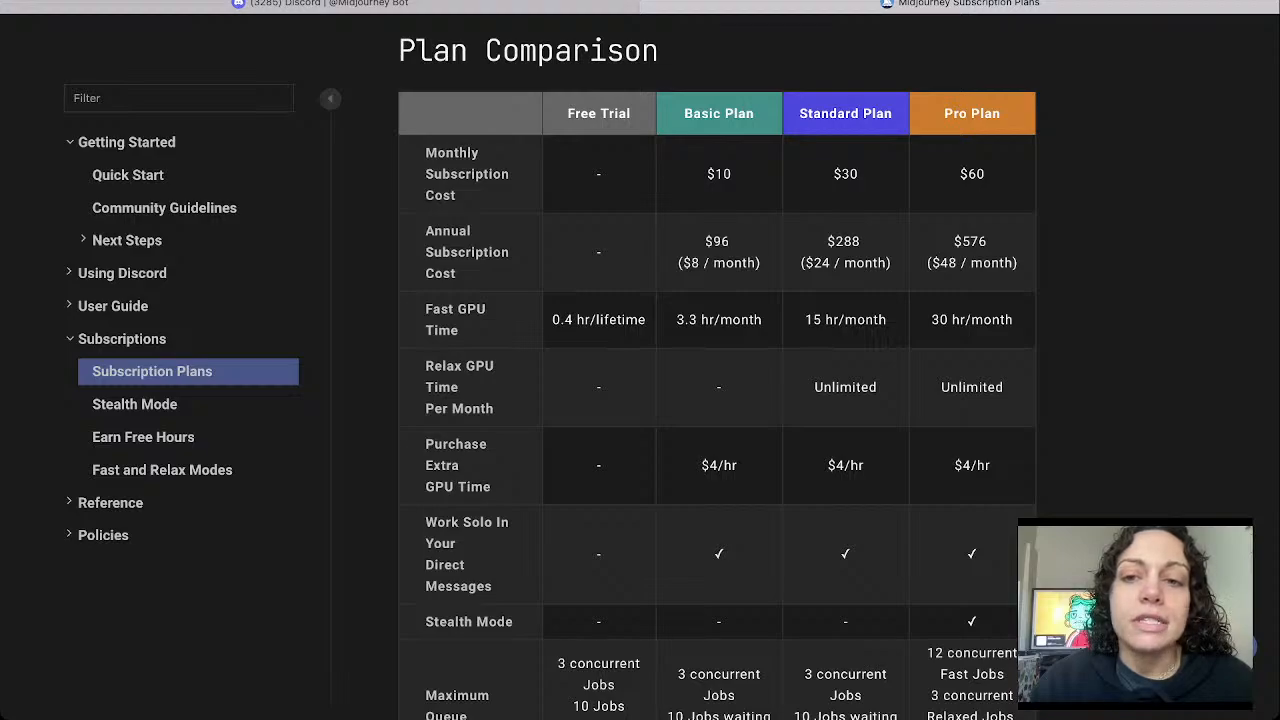
{"action": "left_click_drag", "start_coordinate": [931, 319], "coordinate": [993, 320]}
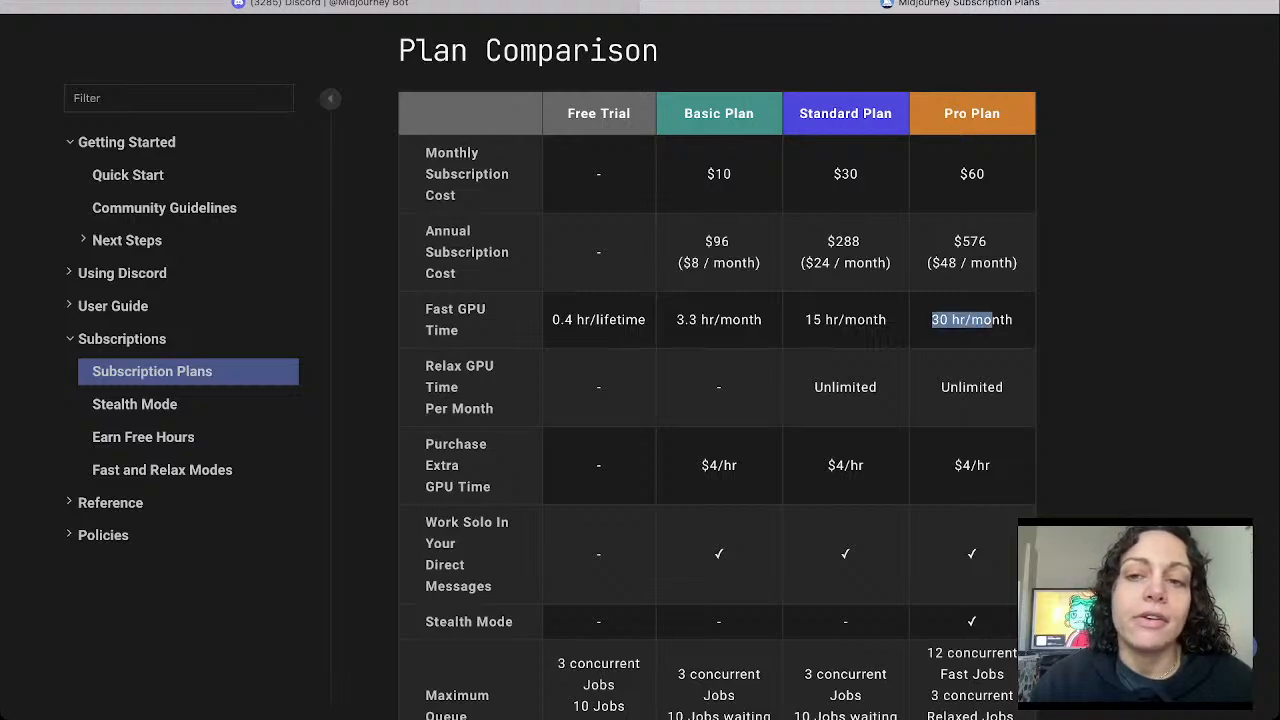
{"action": "left_click", "coordinate": [993, 320]}
{"action": "triple_click", "coordinate": [873, 338]}
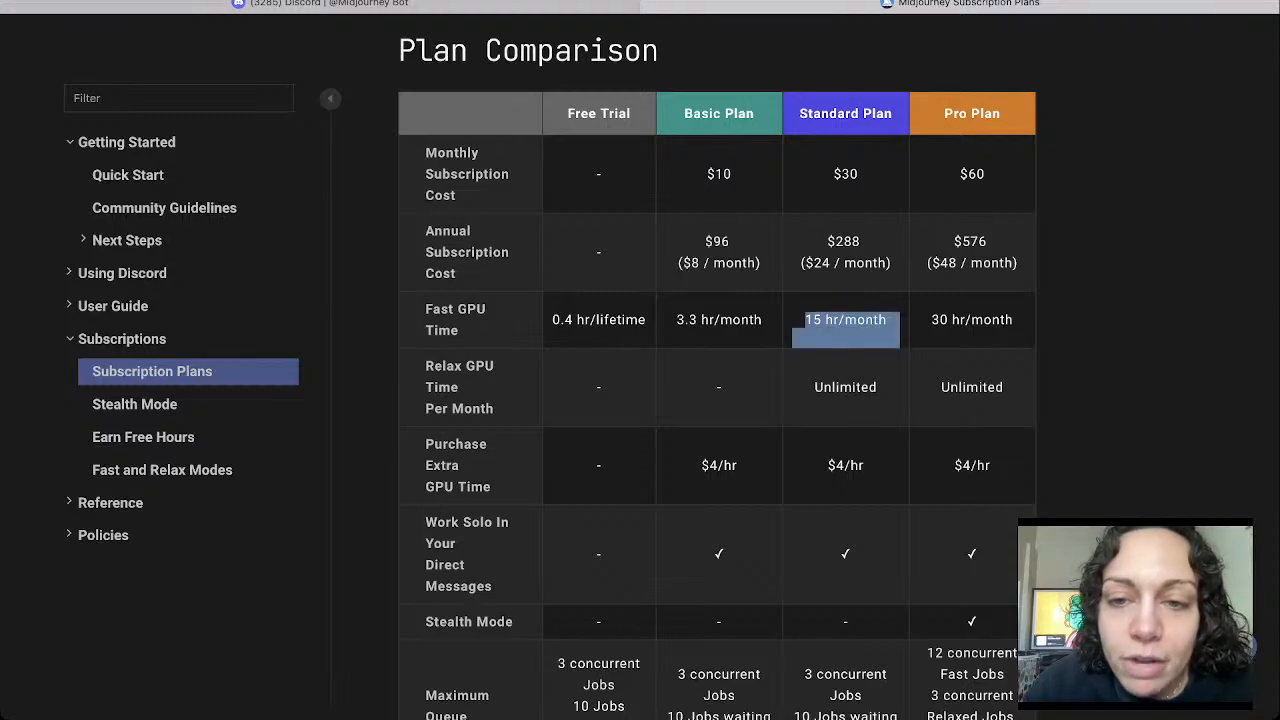
{"action": "left_click", "coordinate": [873, 338]}
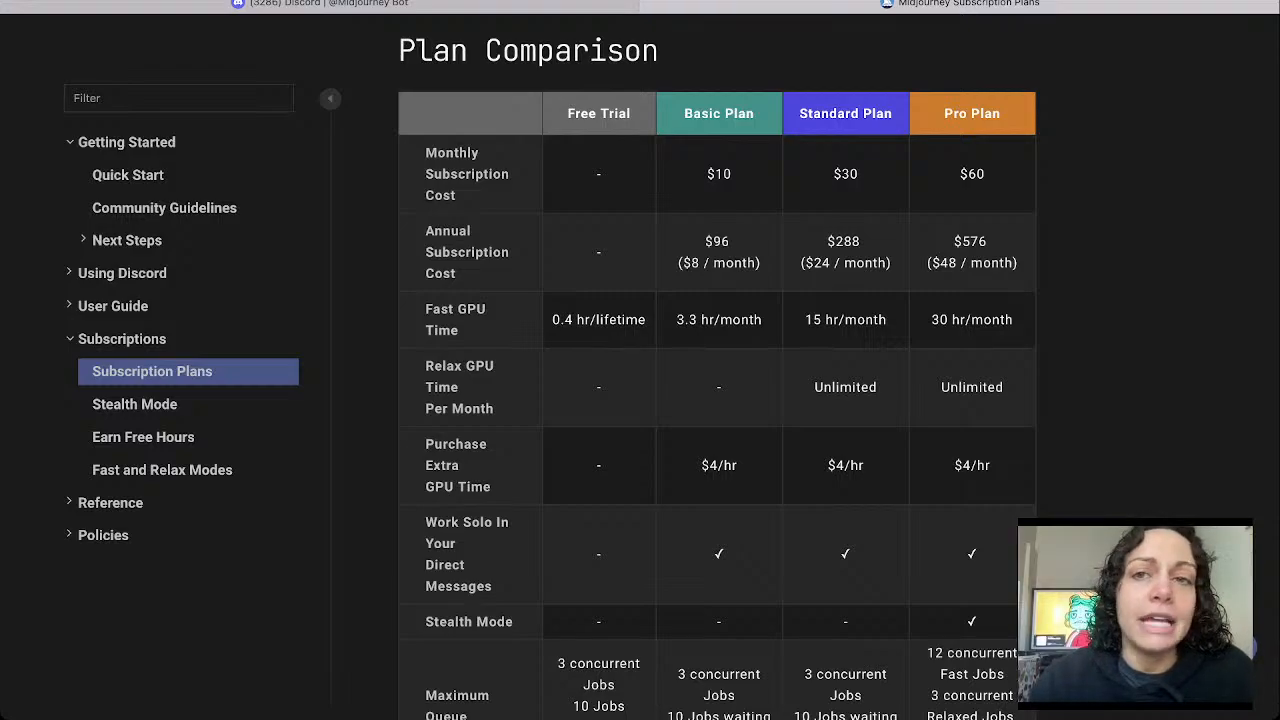
Read how to subscribe to a plan, which payment methods are accepted and where to manage the plan.
{"action": "scroll", "coordinate": [717, 367], "scroll_direction": "down", "scroll_amount": 10}
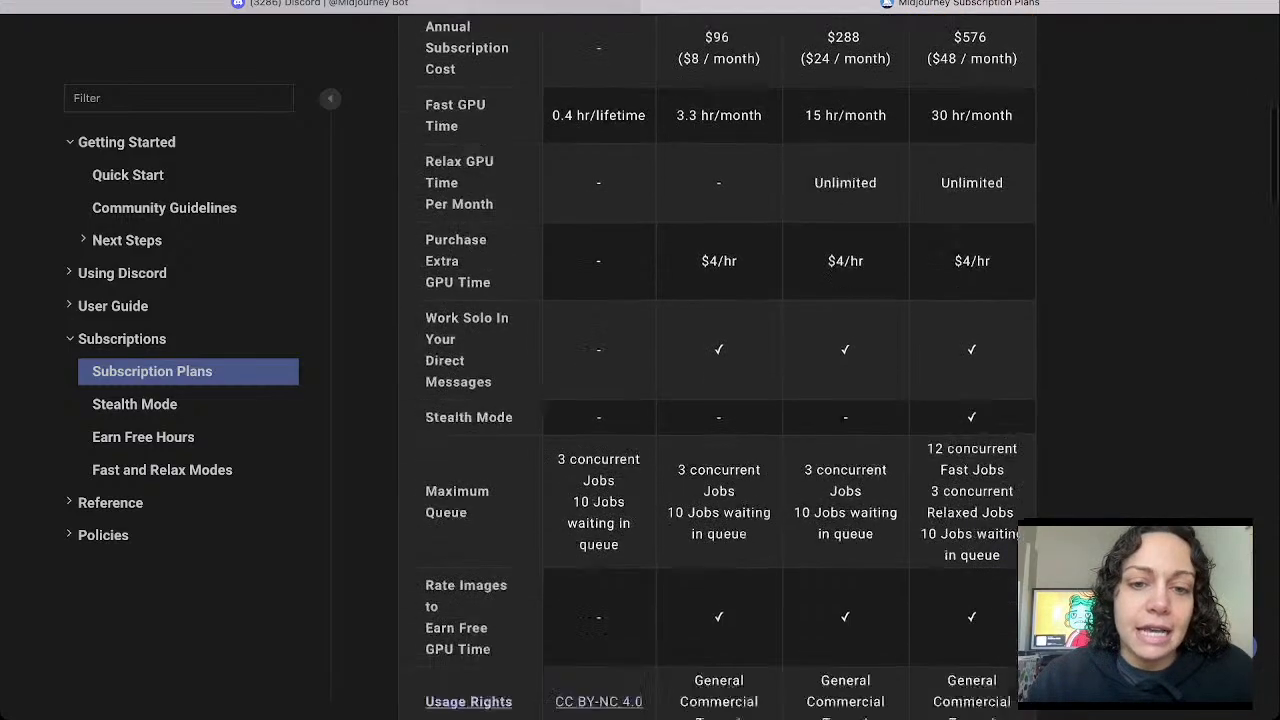
{"action": "scroll", "coordinate": [717, 367], "scroll_direction": "down", "scroll_amount": 1}
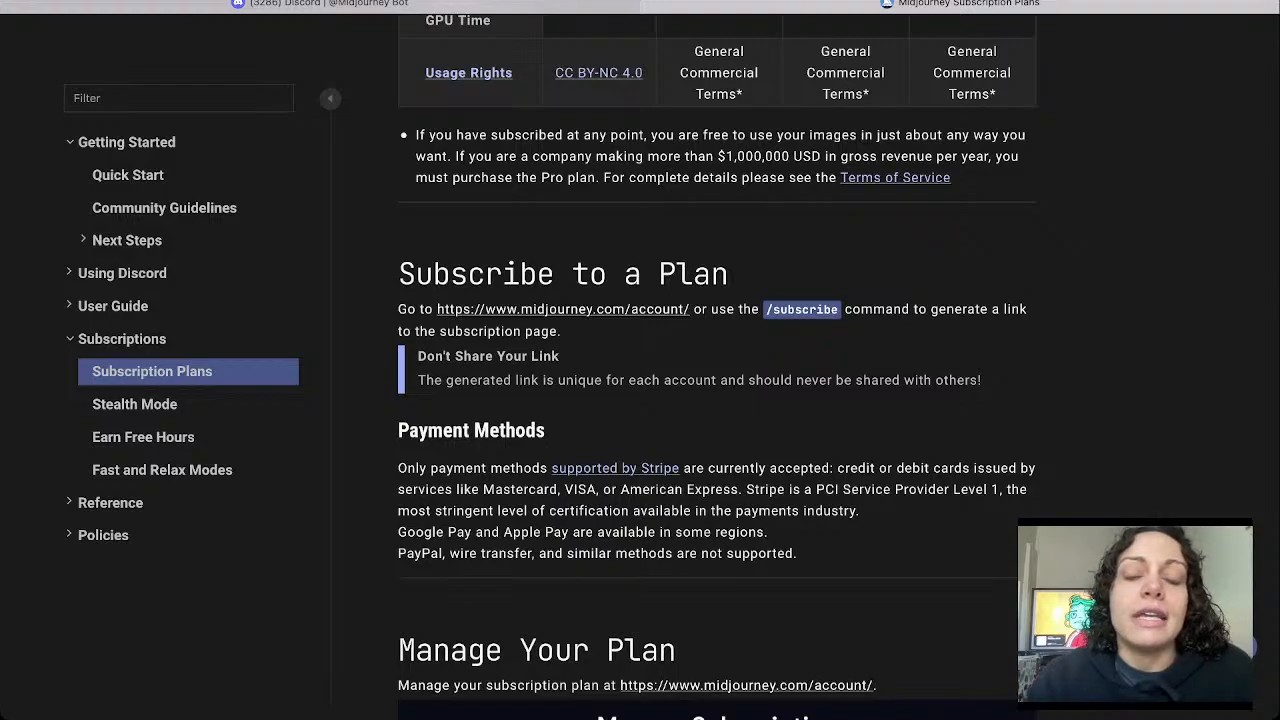
{"action": "scroll", "coordinate": [717, 367], "scroll_direction": "down", "scroll_amount": 1}
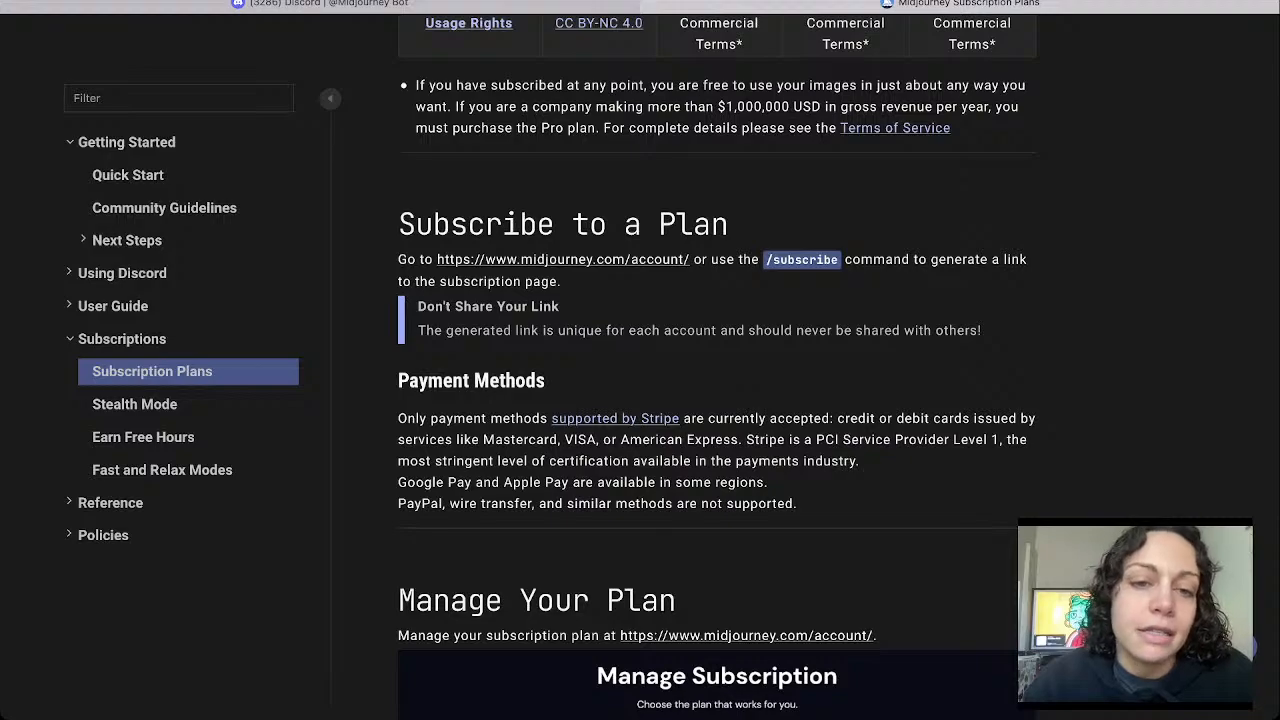
{"action": "scroll", "coordinate": [717, 367], "scroll_direction": "down", "scroll_amount": 3}
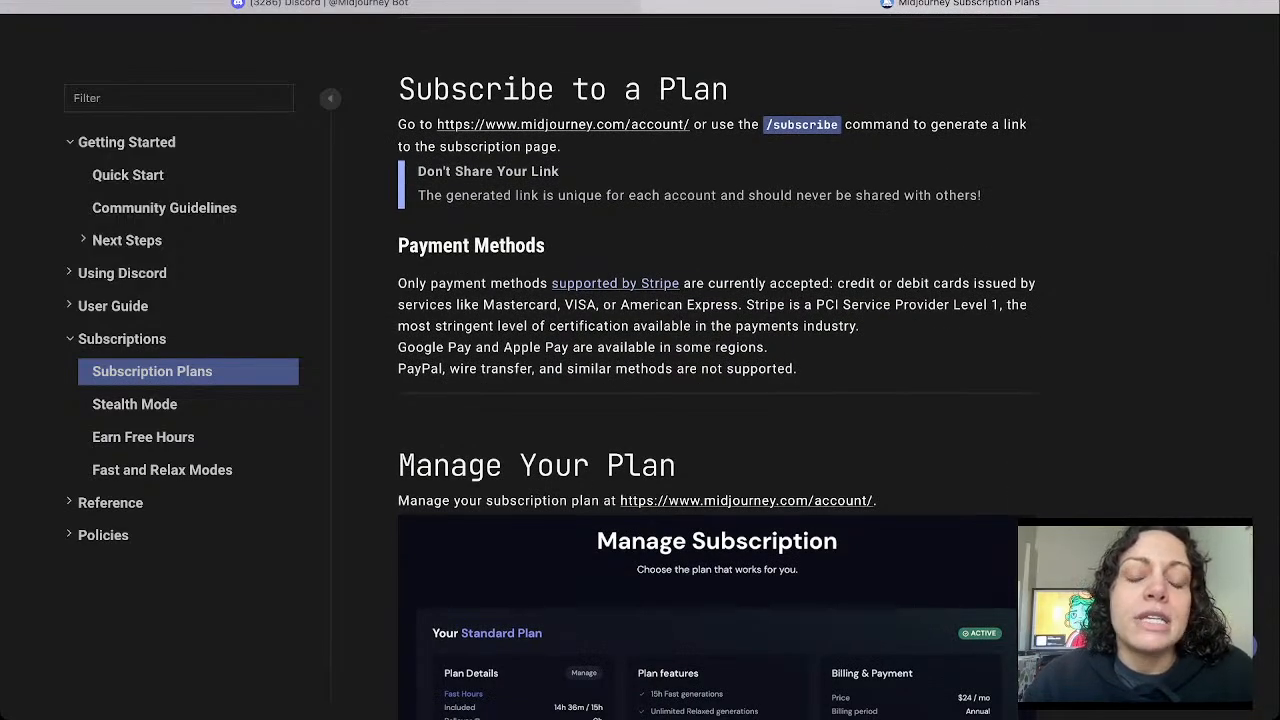
Read the Manage Your Plan section, including the Monthly Renewal and Switch Plans rules.
{"action": "scroll", "coordinate": [717, 367], "scroll_direction": "down", "scroll_amount": 1}
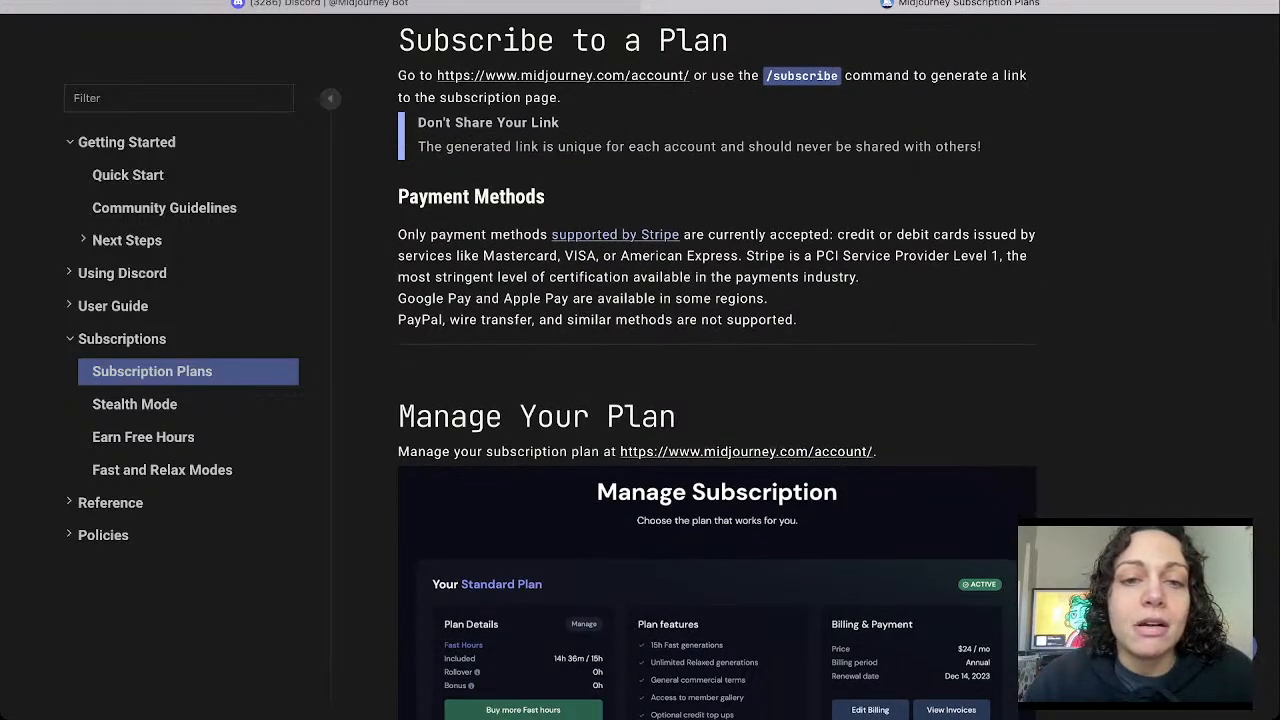
{"action": "scroll", "coordinate": [717, 367], "scroll_direction": "down", "scroll_amount": 2}
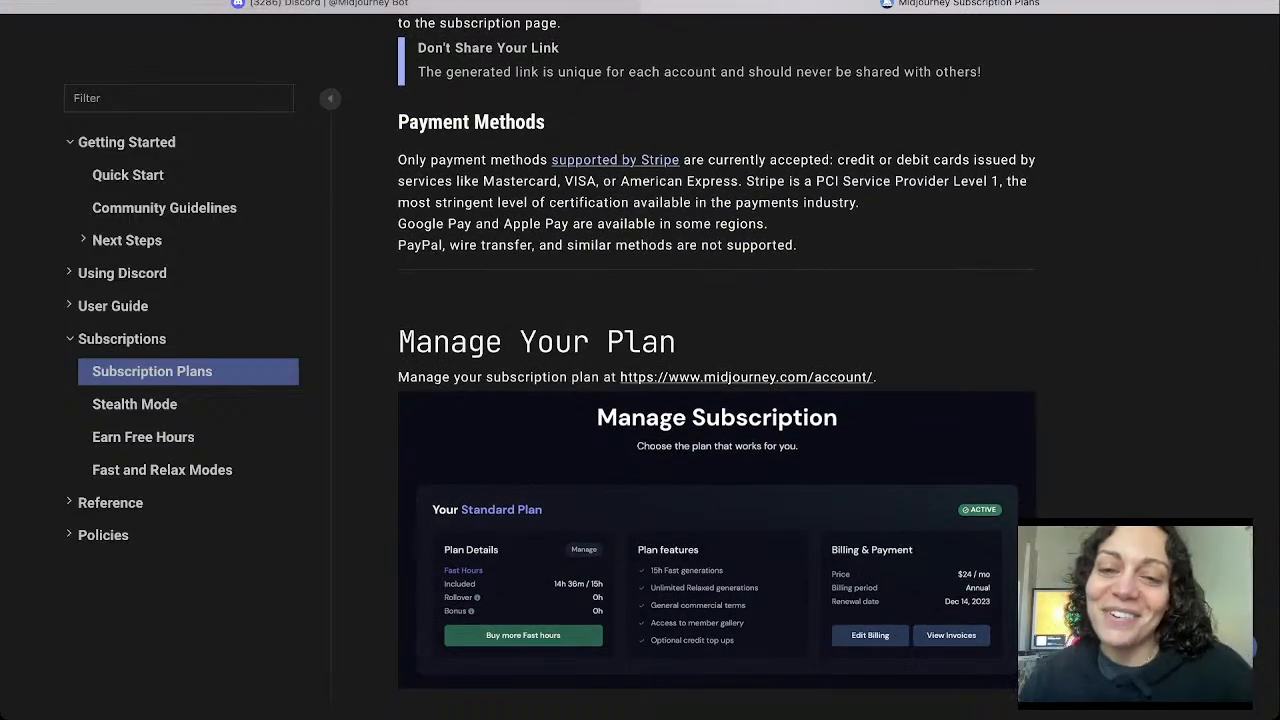
{"action": "scroll", "coordinate": [717, 367], "scroll_direction": "down", "scroll_amount": 5}
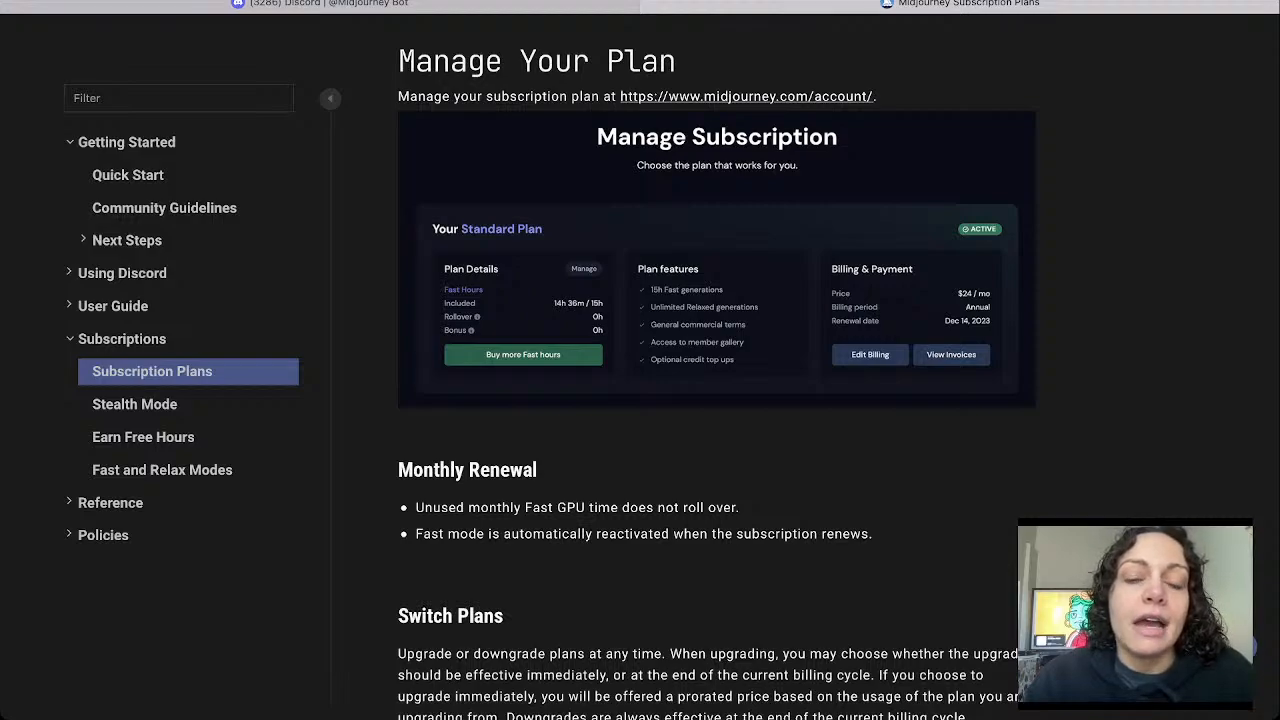
{"action": "scroll", "coordinate": [717, 400], "scroll_direction": "down", "scroll_amount": 4}
{"action": "scroll", "coordinate": [717, 400], "scroll_direction": "down", "scroll_amount": 6}
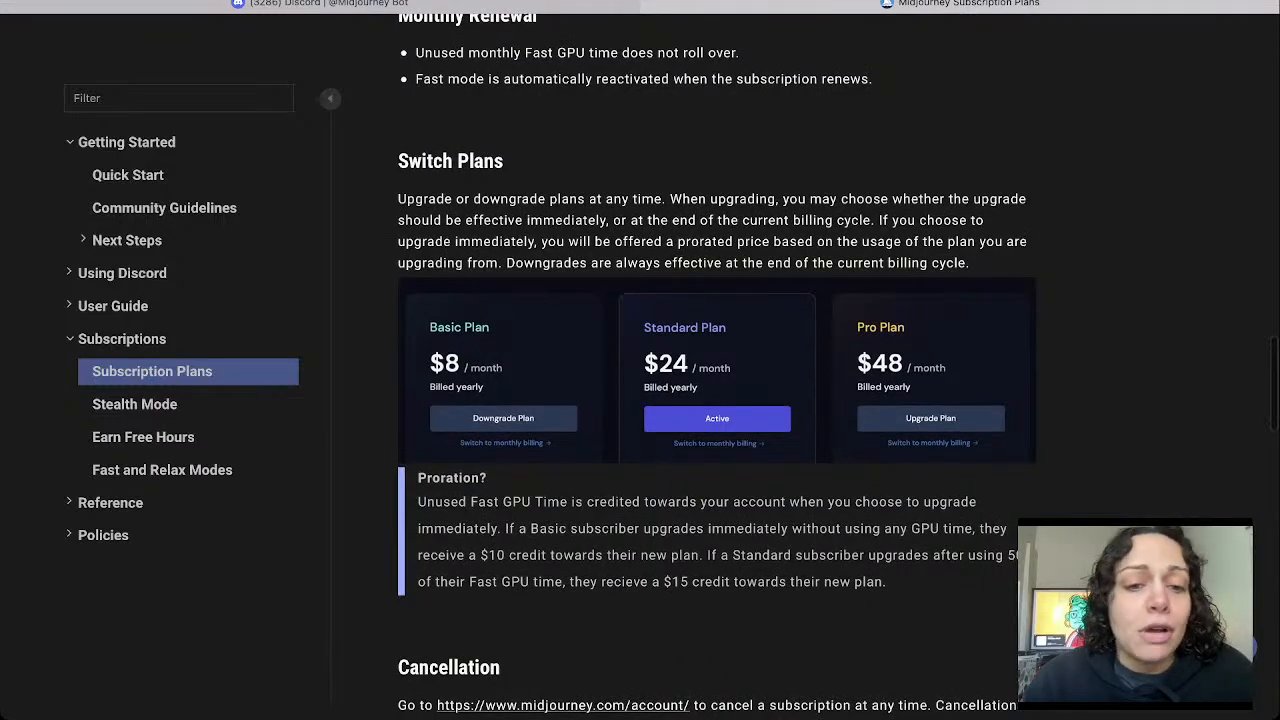
Review how Cancellation and Refunds work for a Midjourney subscription.
{"action": "scroll", "coordinate": [717, 400], "scroll_direction": "down", "scroll_amount": 11}
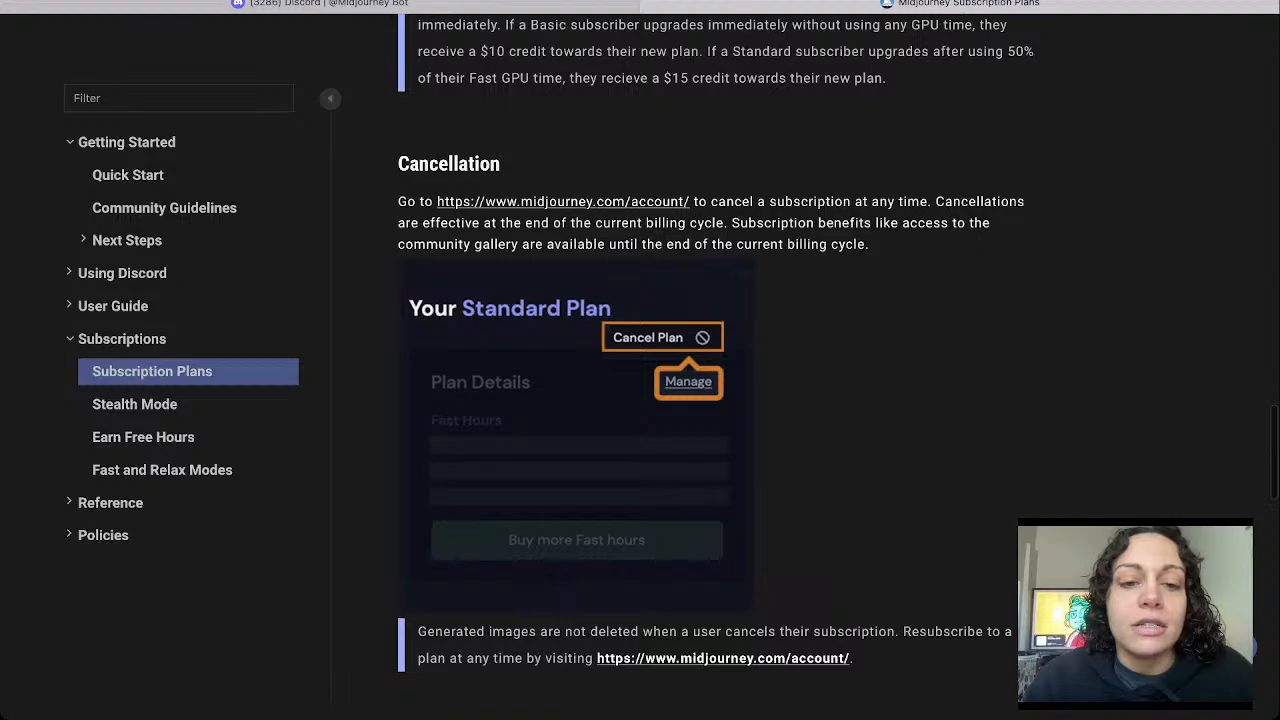
{"action": "scroll", "coordinate": [717, 400], "scroll_direction": "down", "scroll_amount": 4}
{"action": "scroll", "coordinate": [717, 400], "scroll_direction": "down", "scroll_amount": 8}
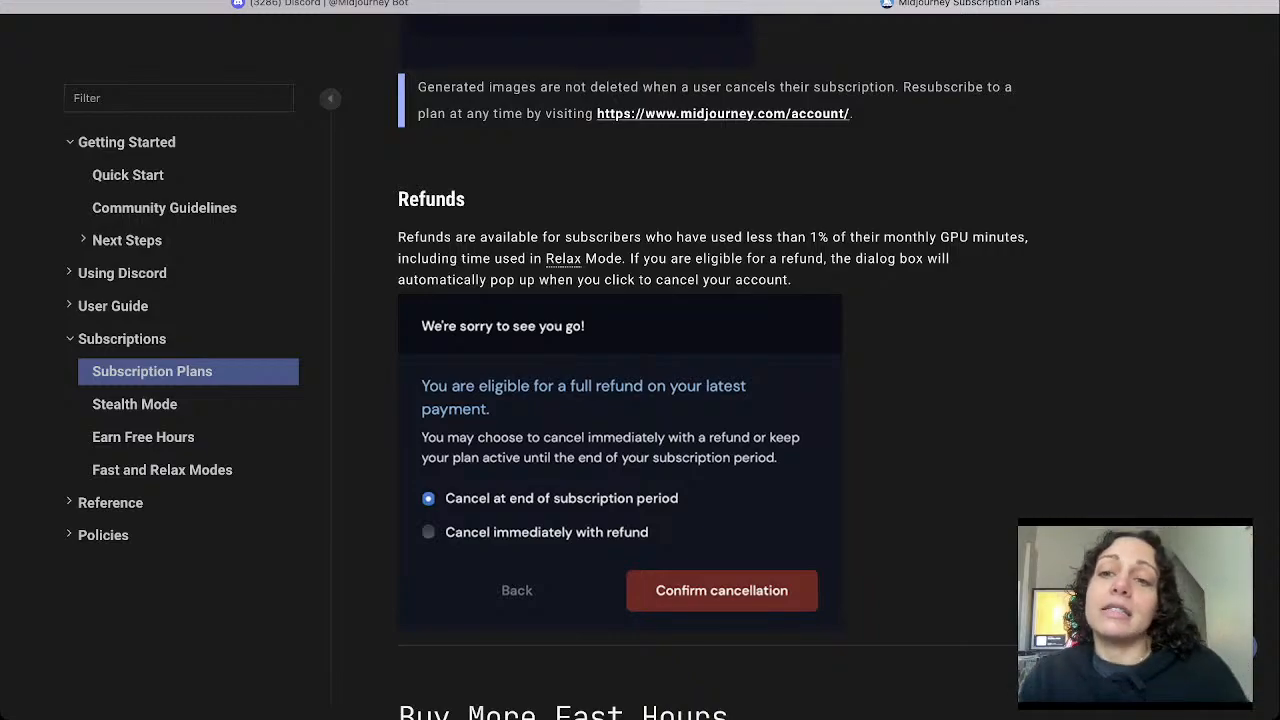
{"action": "scroll", "coordinate": [717, 400], "scroll_direction": "down", "scroll_amount": 3}
{"action": "scroll", "coordinate": [717, 400], "scroll_direction": "down", "scroll_amount": 6}
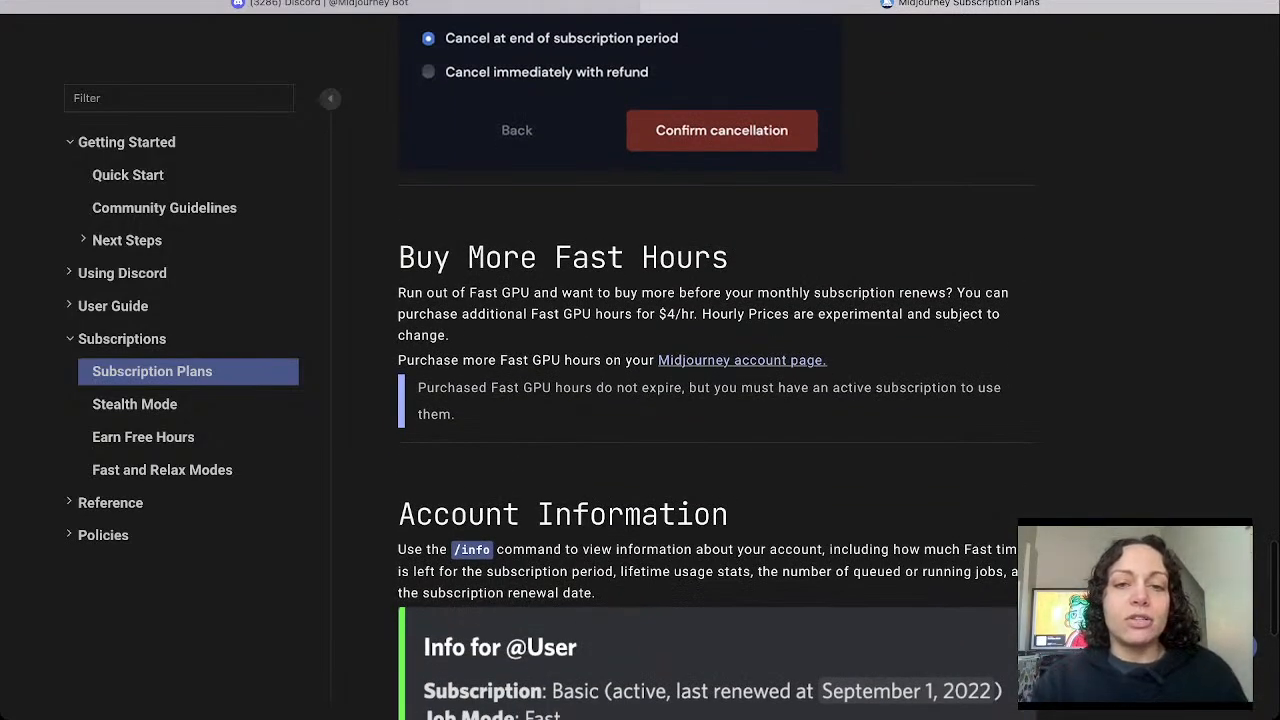
Recheck the Plan Comparison table and examine the hourly price for extra GPU time under Buy More Fast Hours.
{"action": "scroll", "coordinate": [717, 400], "scroll_direction": "up", "scroll_amount": 20}
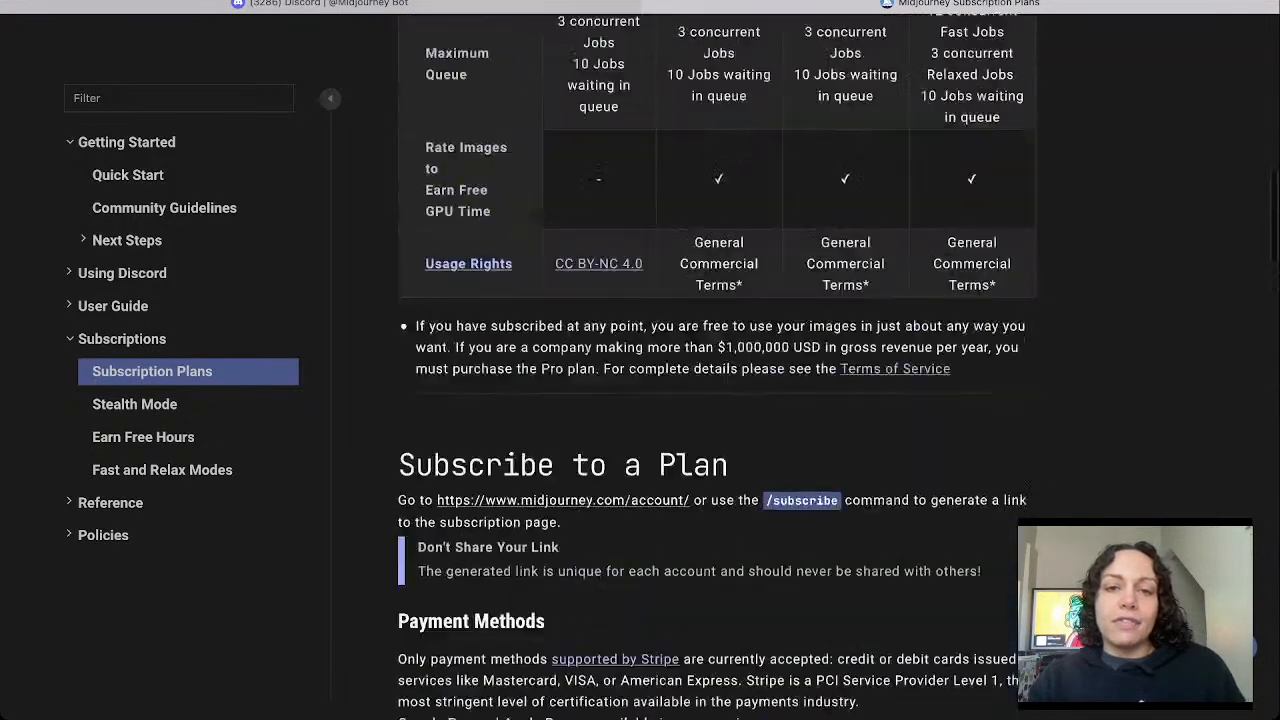
{"action": "scroll", "coordinate": [717, 400], "scroll_direction": "up", "scroll_amount": 12}
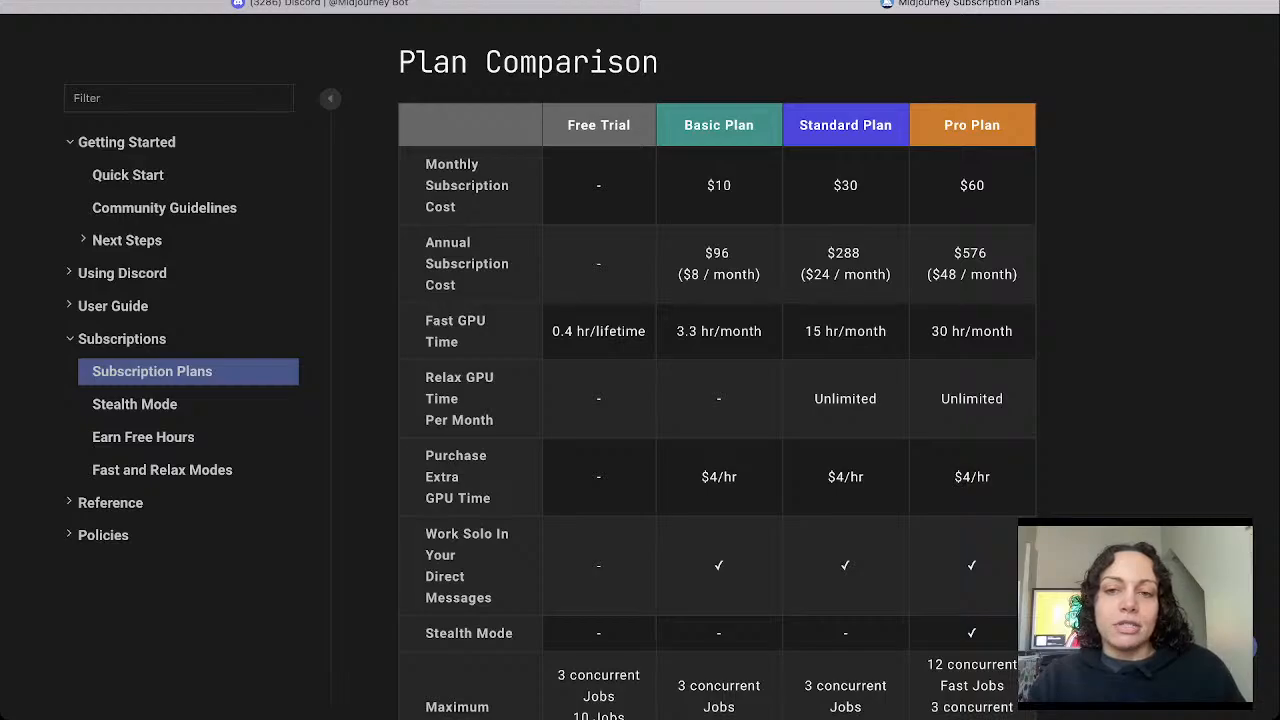
{"action": "scroll", "coordinate": [717, 400], "scroll_direction": "down", "scroll_amount": 20}
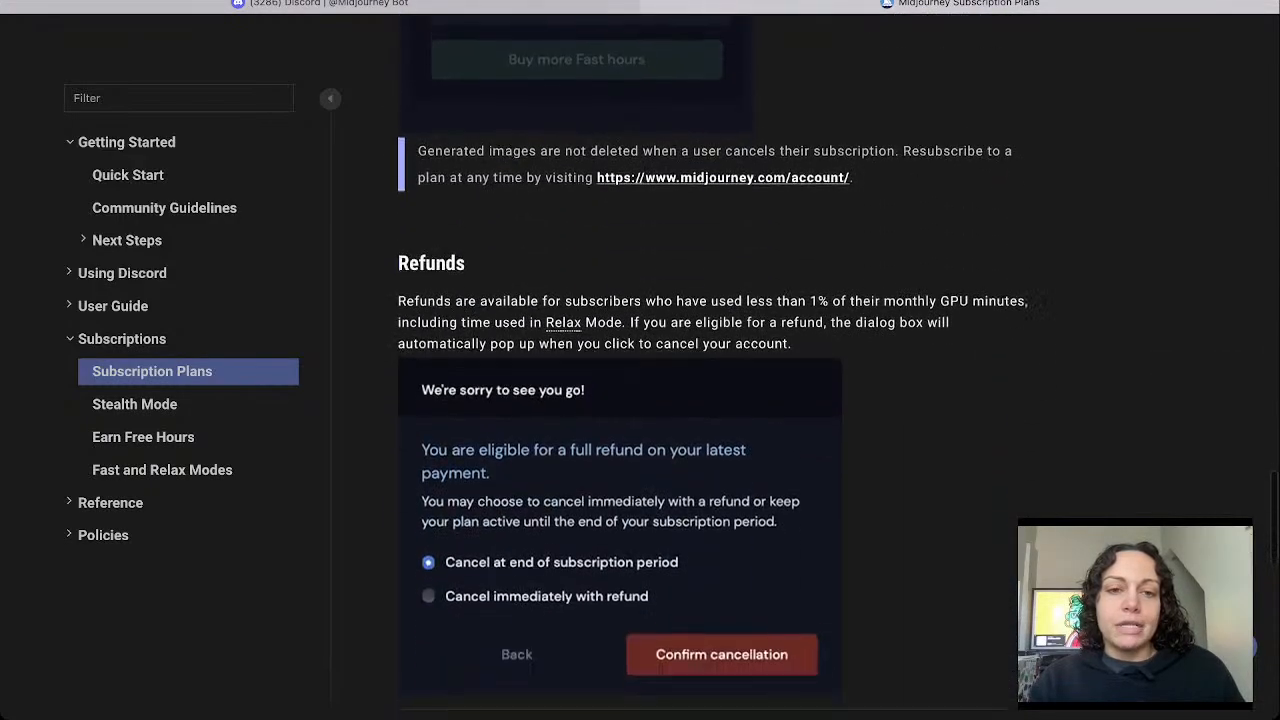
{"action": "scroll", "coordinate": [717, 400], "scroll_direction": "down", "scroll_amount": 10}
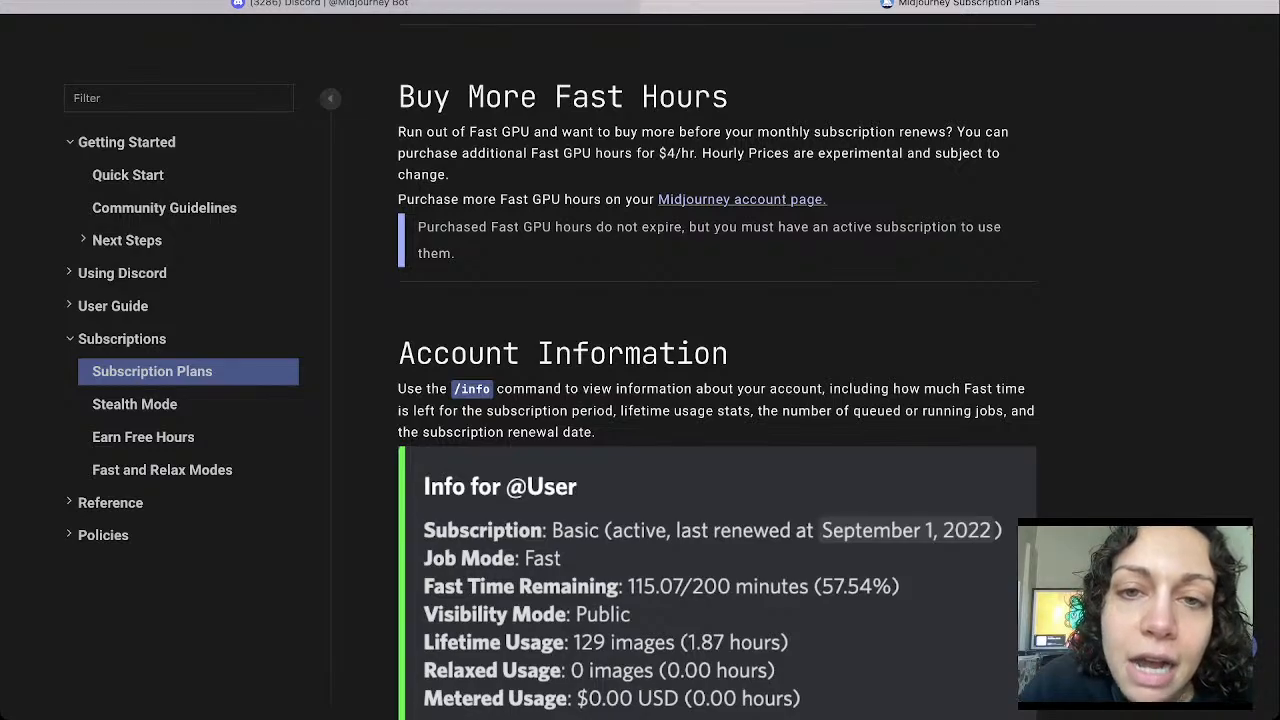
{"action": "left_click_drag", "start_coordinate": [659, 153], "coordinate": [692, 153]}
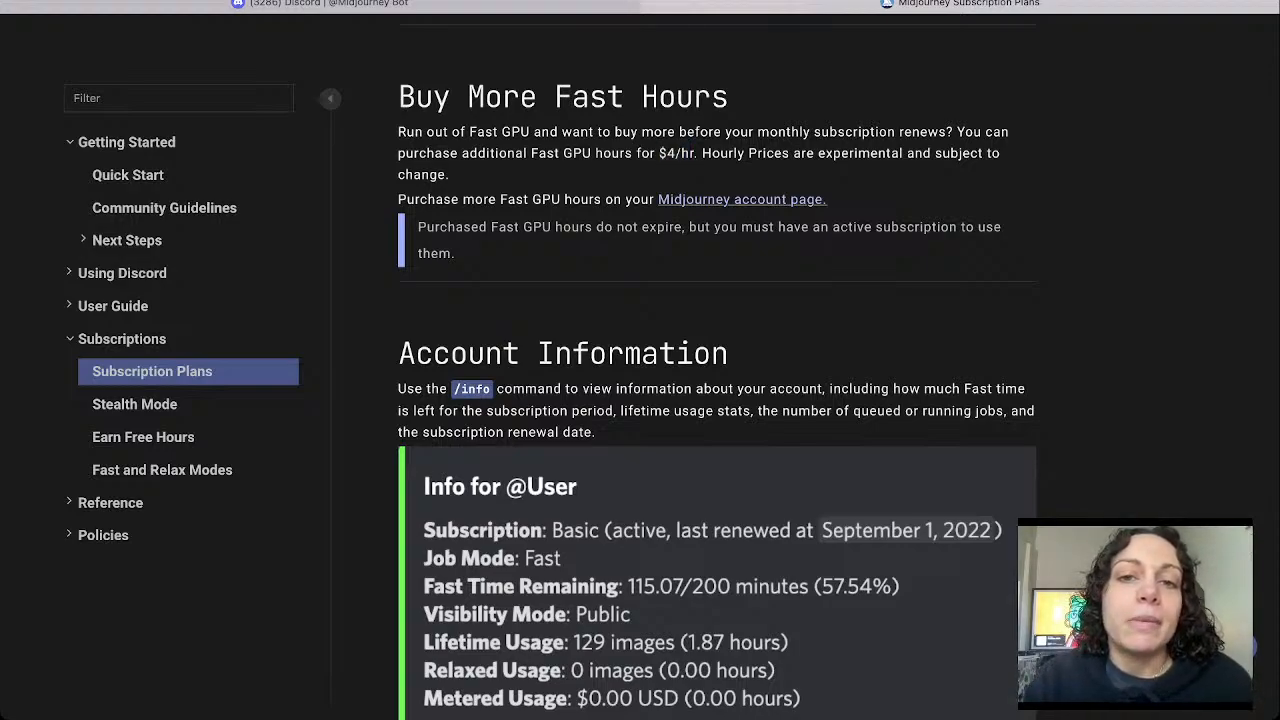
{"action": "left_click_drag", "start_coordinate": [712, 153], "coordinate": [659, 153]}
{"action": "left_click", "coordinate": [660, 154]}
{"action": "left_click", "coordinate": [659, 153]}
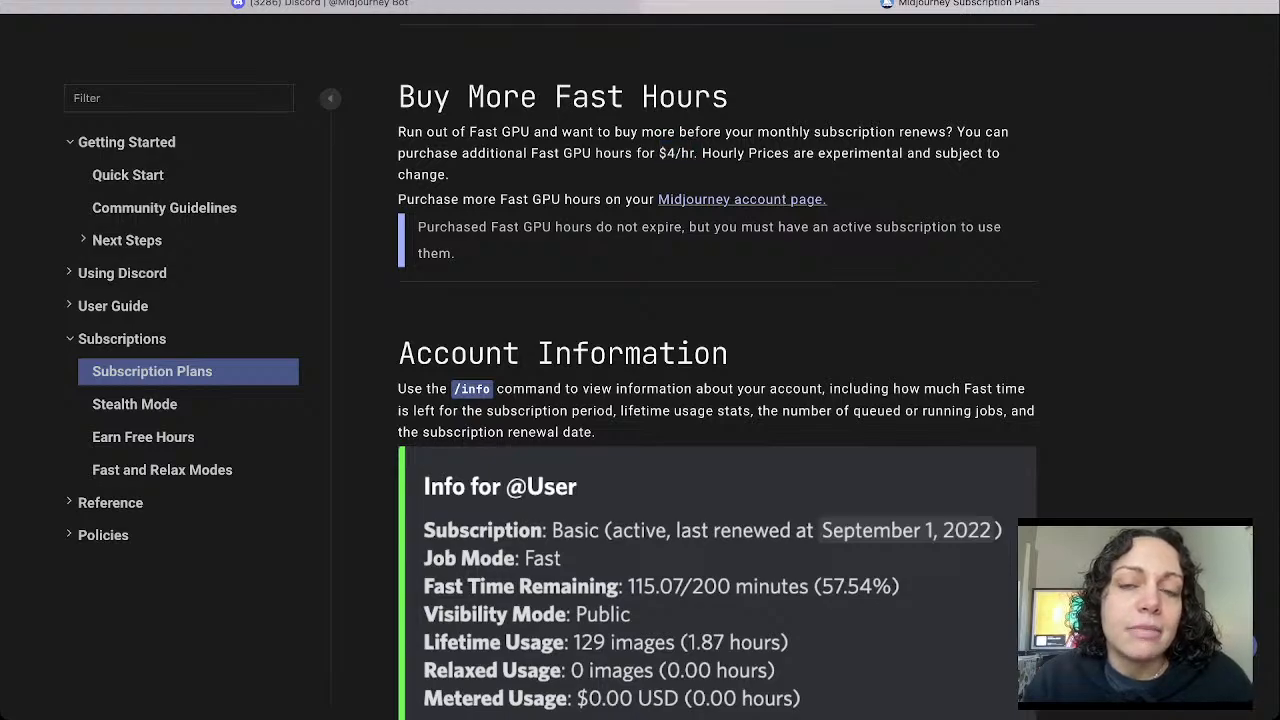
Read the Account Information section on the /info command and its example account details.
{"action": "scroll", "coordinate": [716, 400], "scroll_direction": "down", "scroll_amount": 1}
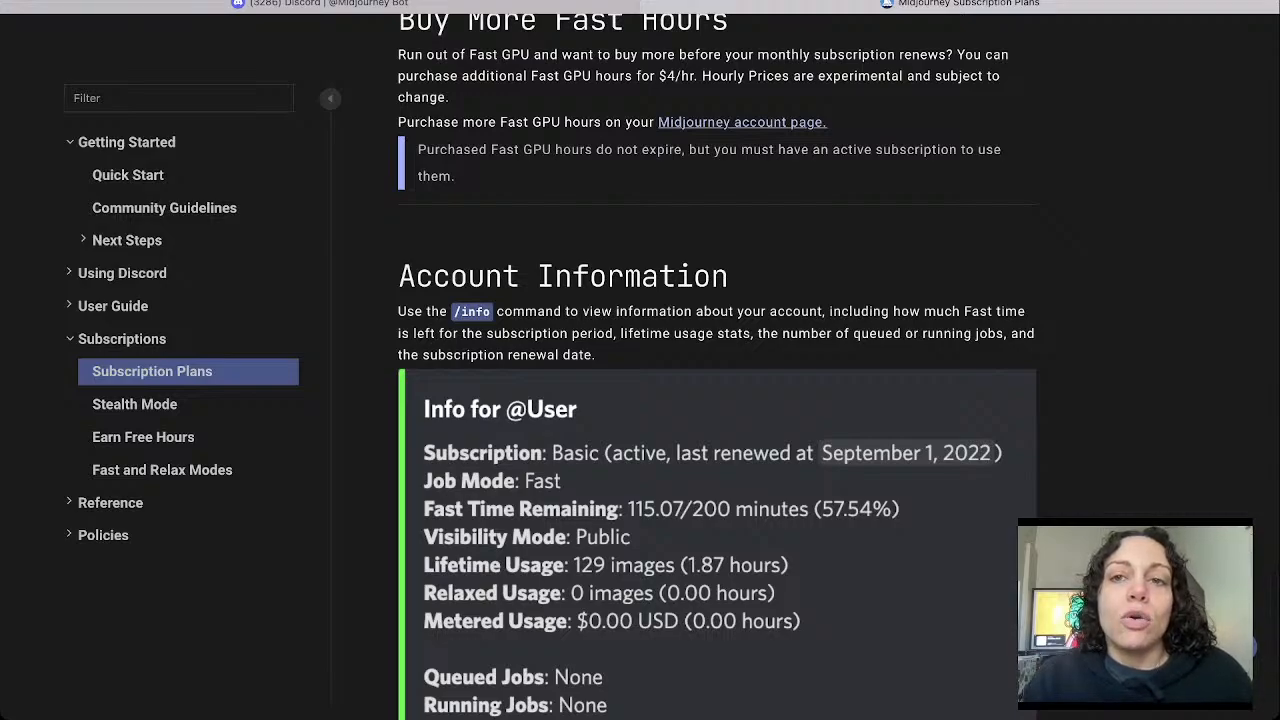
{"action": "scroll", "coordinate": [716, 400], "scroll_direction": "down", "scroll_amount": 2}
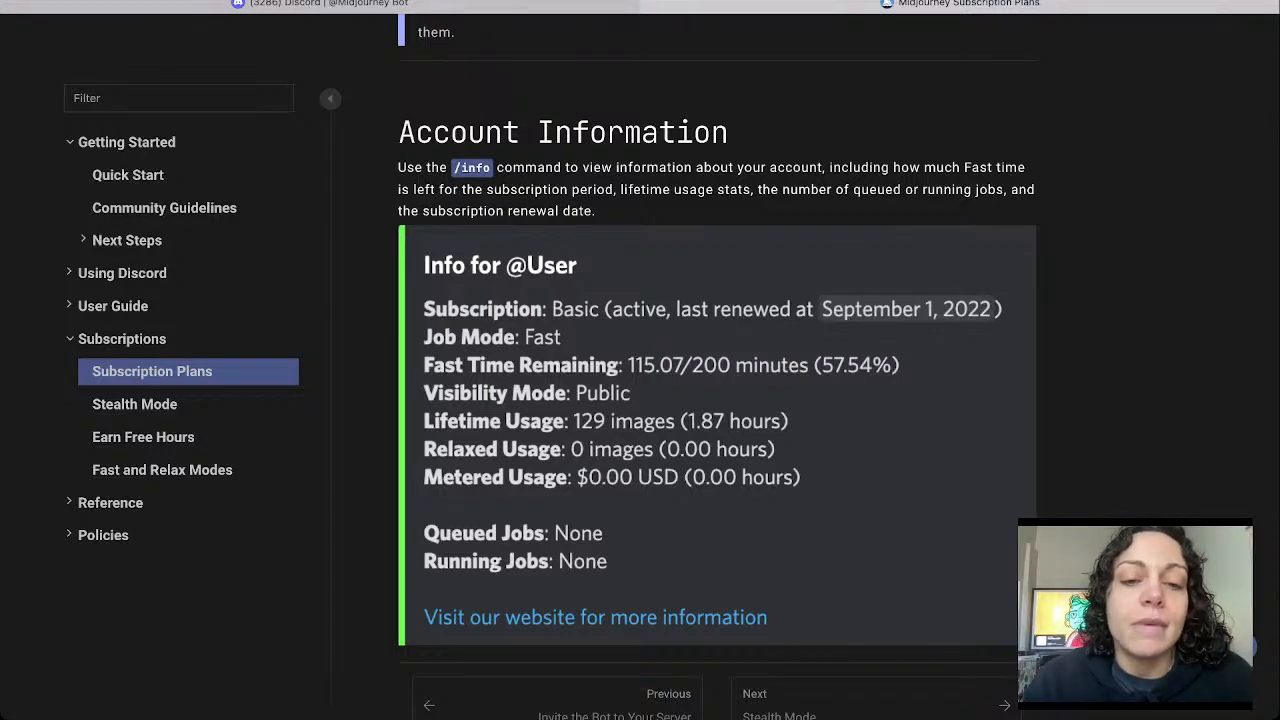
{"action": "scroll", "coordinate": [716, 400], "scroll_direction": "down", "scroll_amount": 3}
{"action": "scroll", "coordinate": [716, 400], "scroll_direction": "up", "scroll_amount": 2}
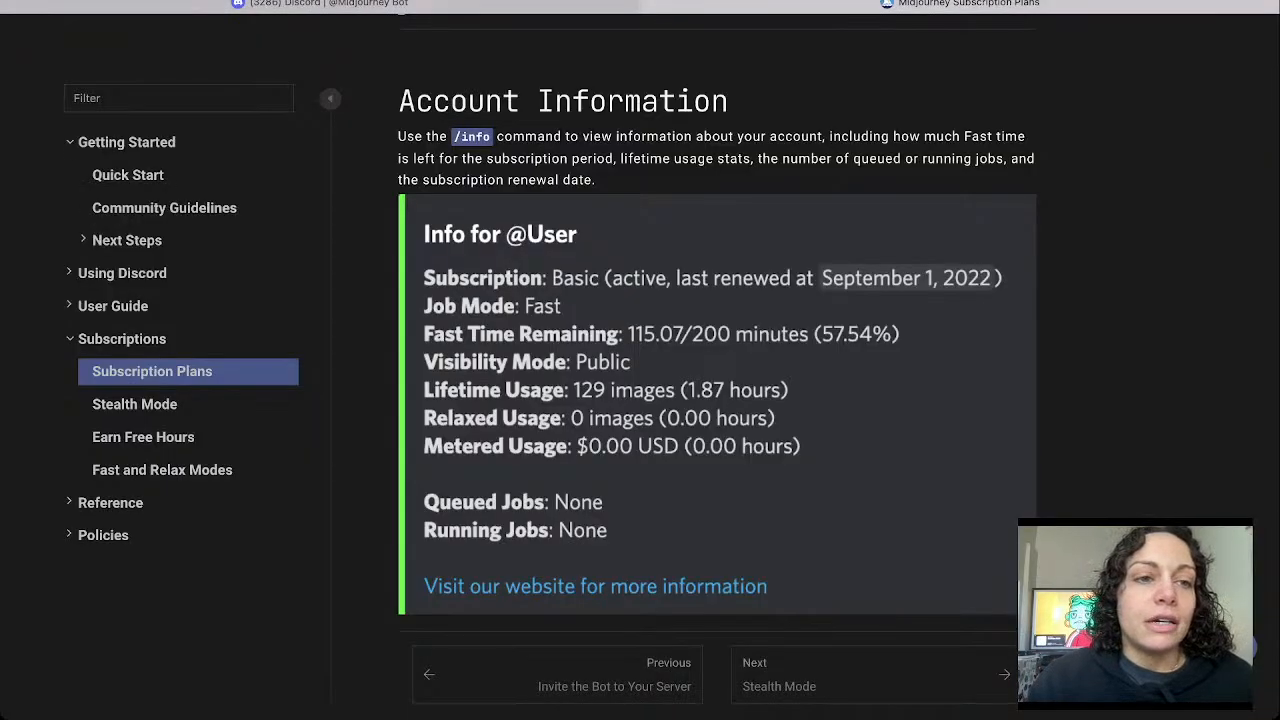
Open the Discord Interface page from the Using Discord section of the documentation.
{"action": "left_click", "coordinate": [122, 273]}
{"action": "left_click", "coordinate": [122, 273]}
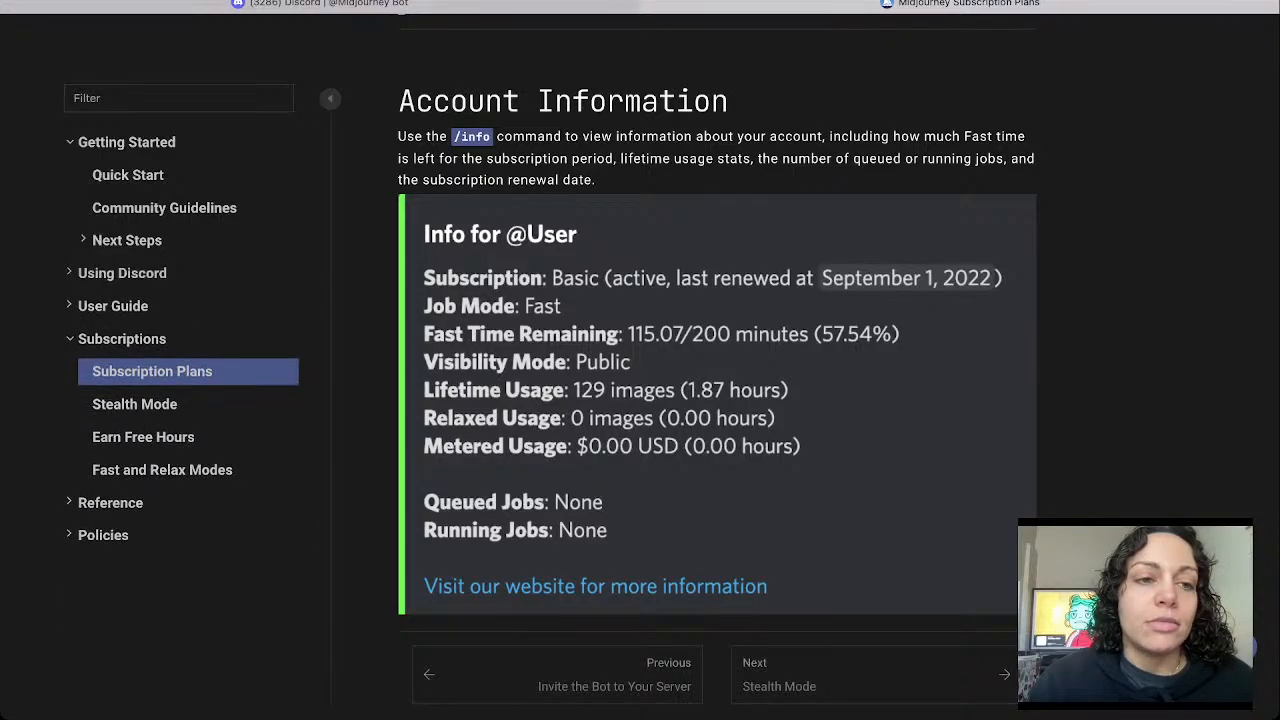
{"action": "left_click", "coordinate": [122, 273]}
{"action": "left_click", "coordinate": [147, 306]}
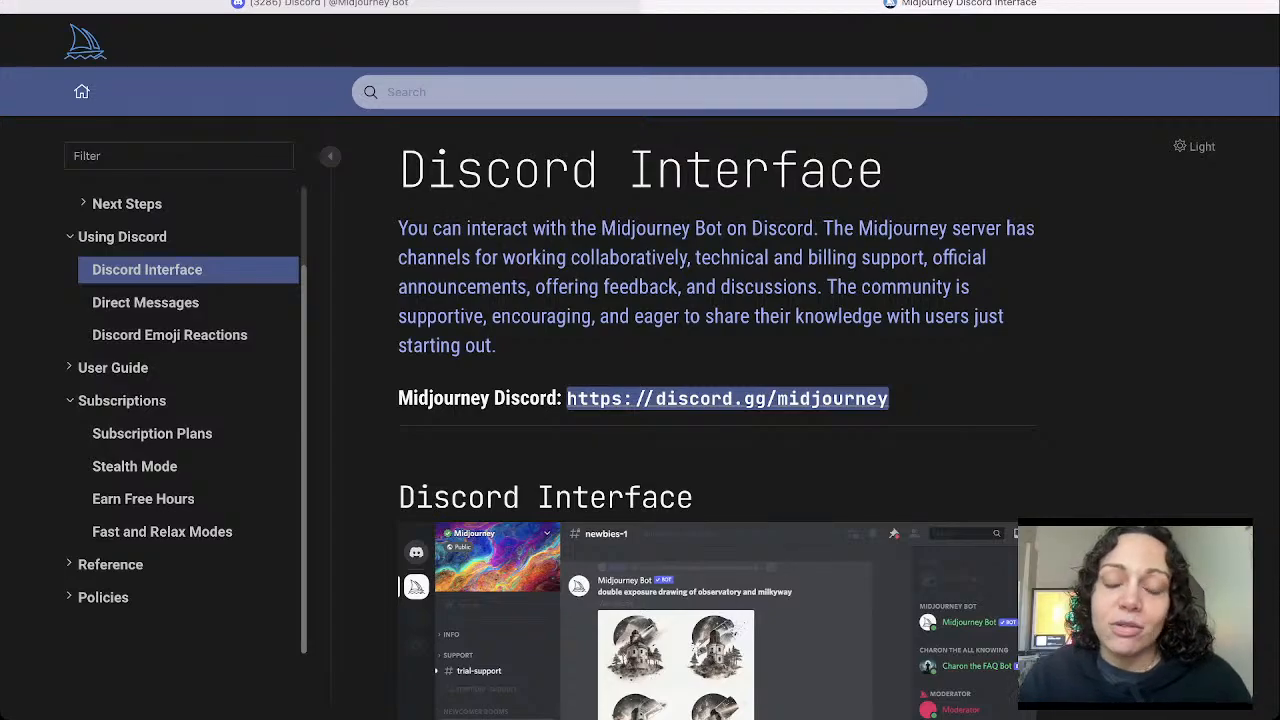
Read the Discord Interface introduction and examine the annotated screenshot of the Midjourney server.
{"action": "scroll", "coordinate": [700, 400], "scroll_direction": "down", "scroll_amount": 1}
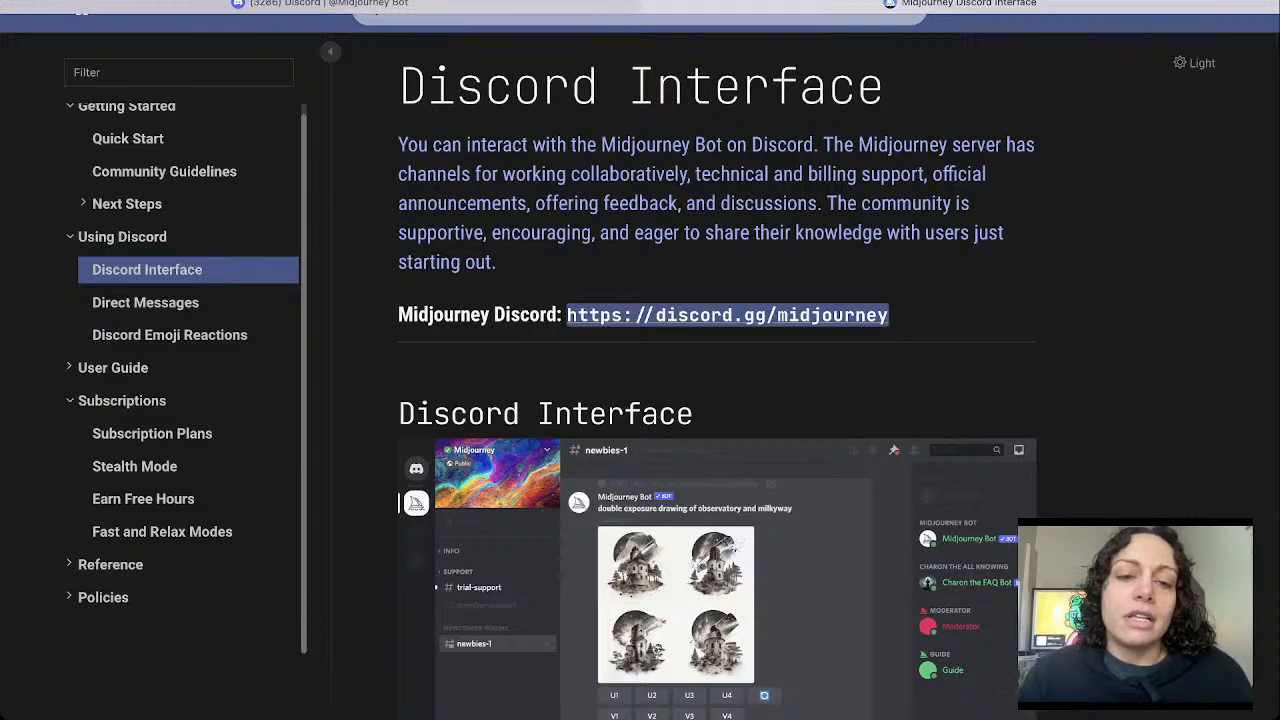
{"action": "scroll", "coordinate": [716, 400], "scroll_direction": "down", "scroll_amount": 1}
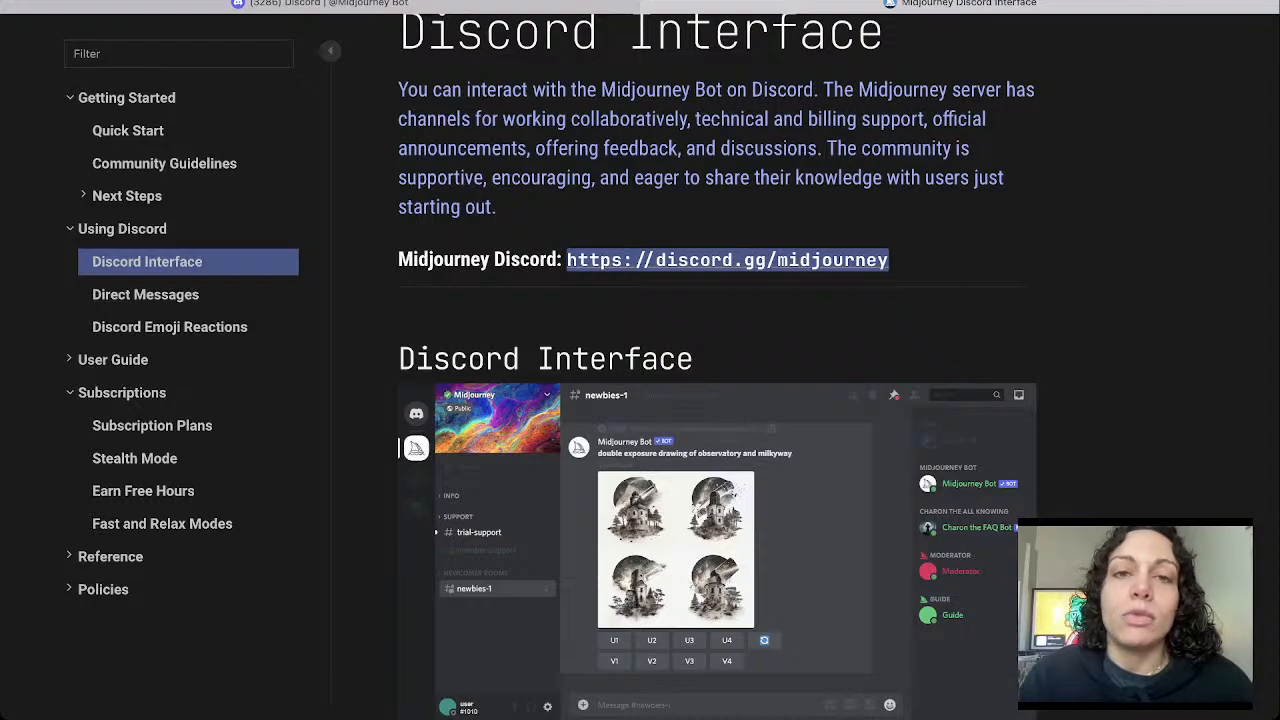
{"action": "scroll", "coordinate": [716, 400], "scroll_direction": "down", "scroll_amount": 1}
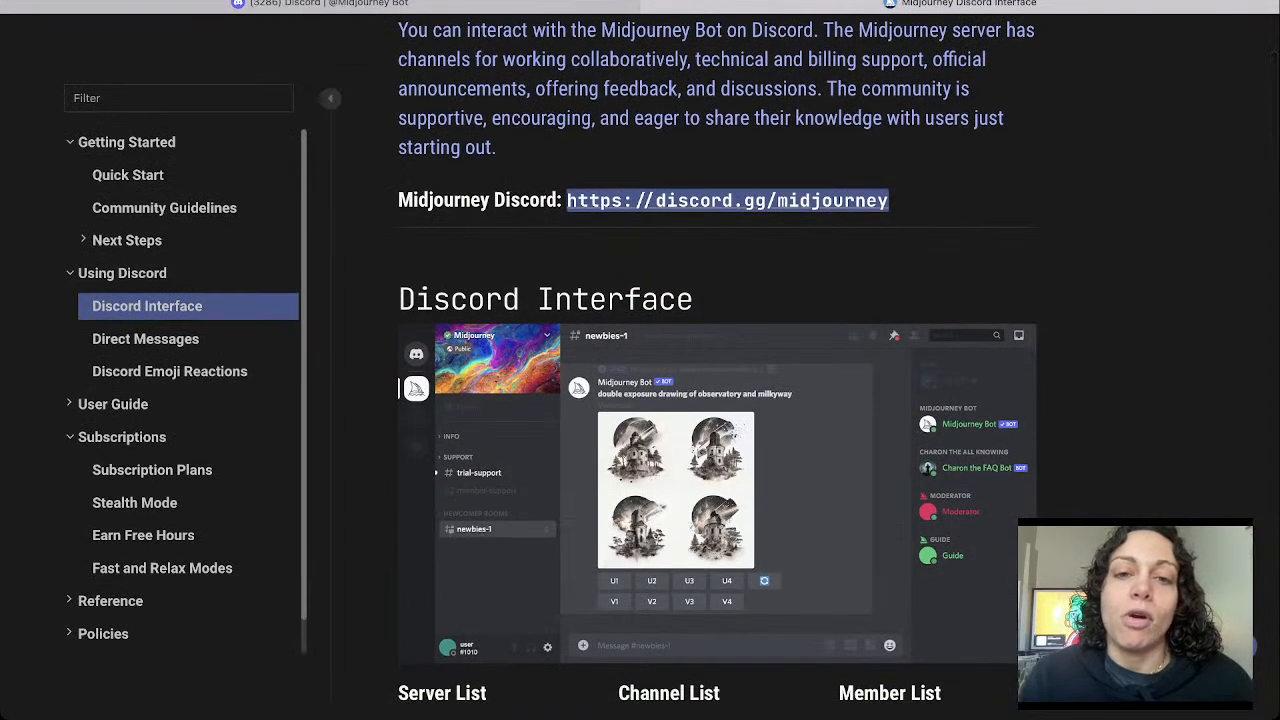
{"action": "scroll", "coordinate": [716, 400], "scroll_direction": "down", "scroll_amount": 3}
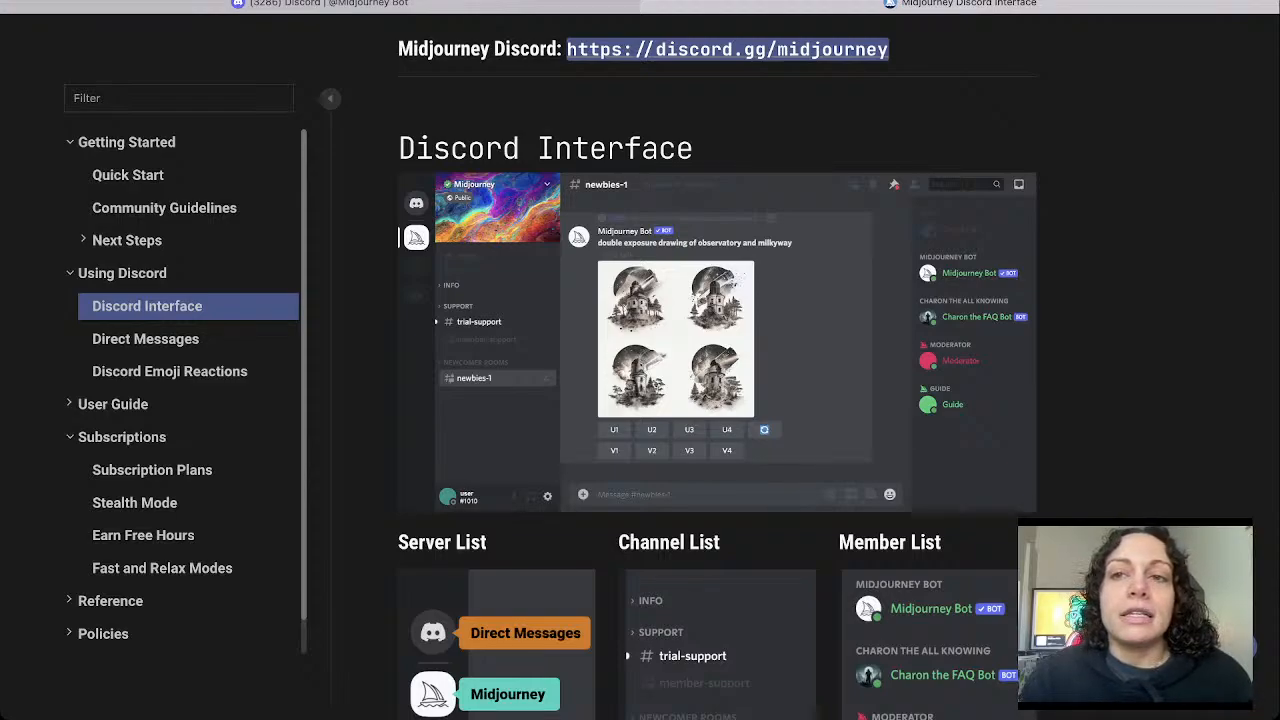
{"action": "scroll", "coordinate": [716, 400], "scroll_direction": "up", "scroll_amount": 5}
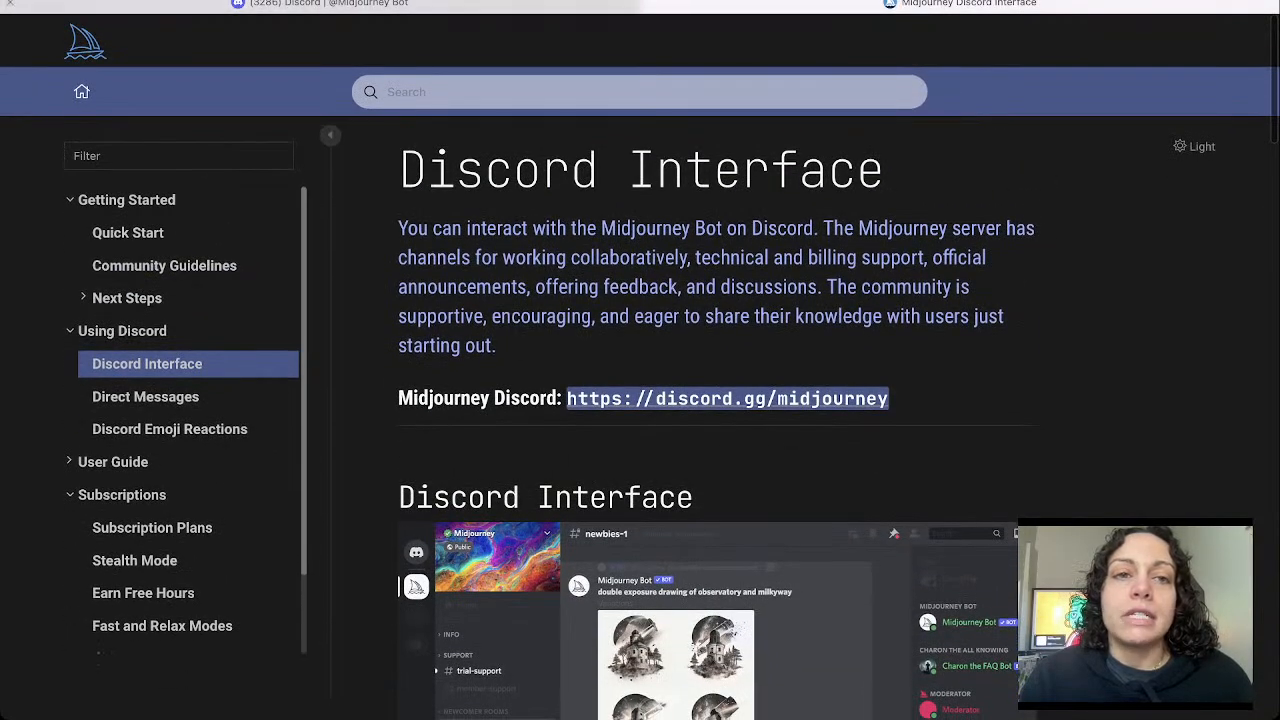
{"action": "scroll", "coordinate": [716, 400], "scroll_direction": "down", "scroll_amount": 5}
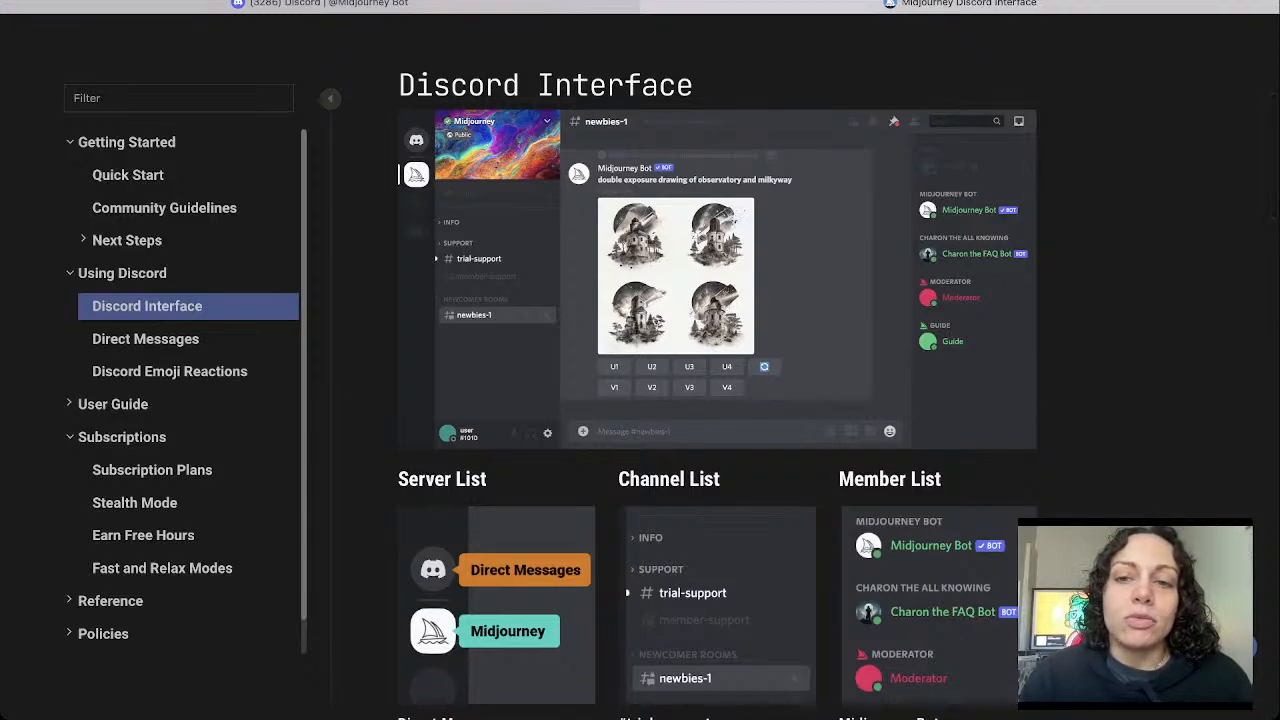
Examine the Server List, Channel List and Member List explanations for the Midjourney Discord server.
{"action": "scroll", "coordinate": [716, 400], "scroll_direction": "down", "scroll_amount": 4}
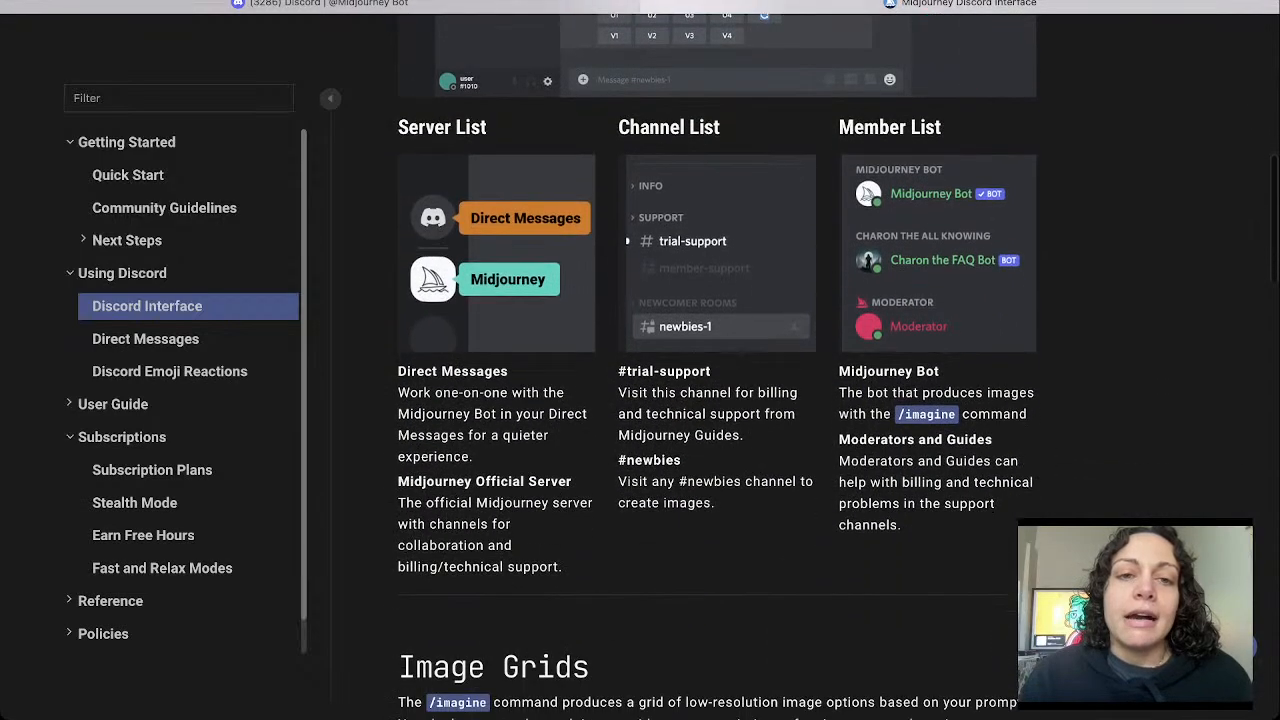
{"action": "scroll", "coordinate": [716, 360], "scroll_direction": "up", "scroll_amount": 3}
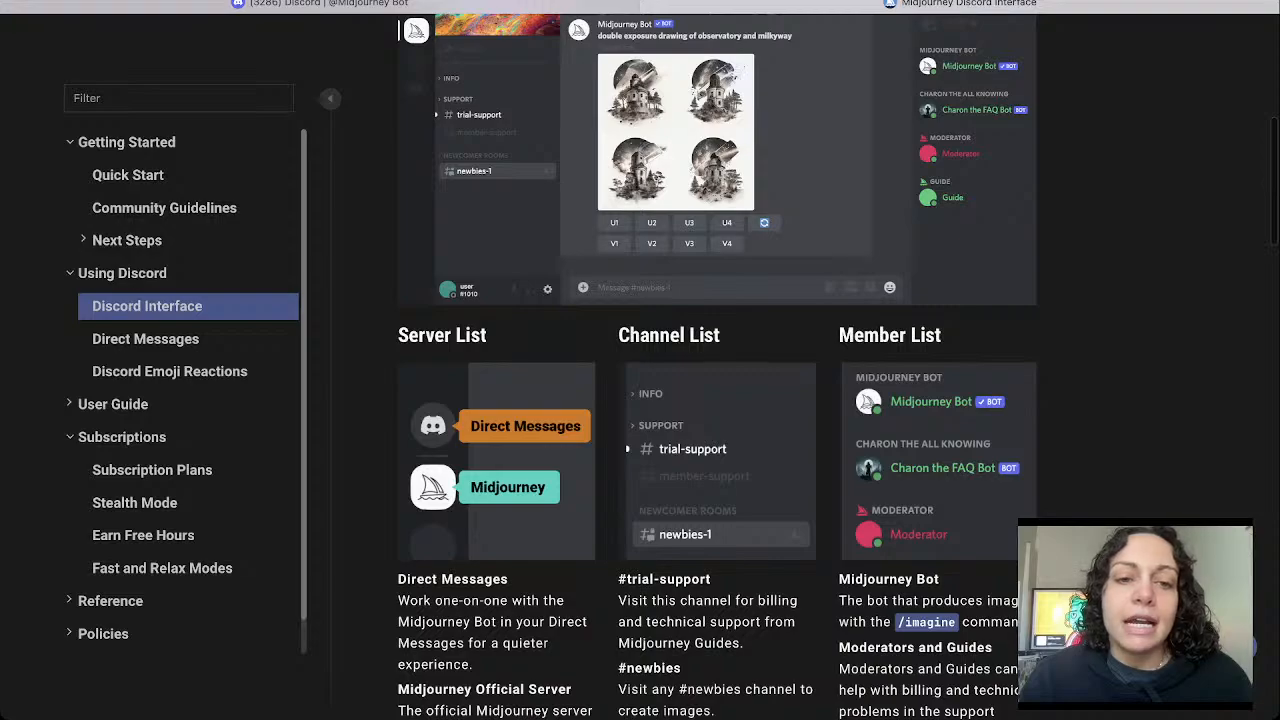
{"action": "scroll", "coordinate": [716, 366], "scroll_direction": "down", "scroll_amount": 1}
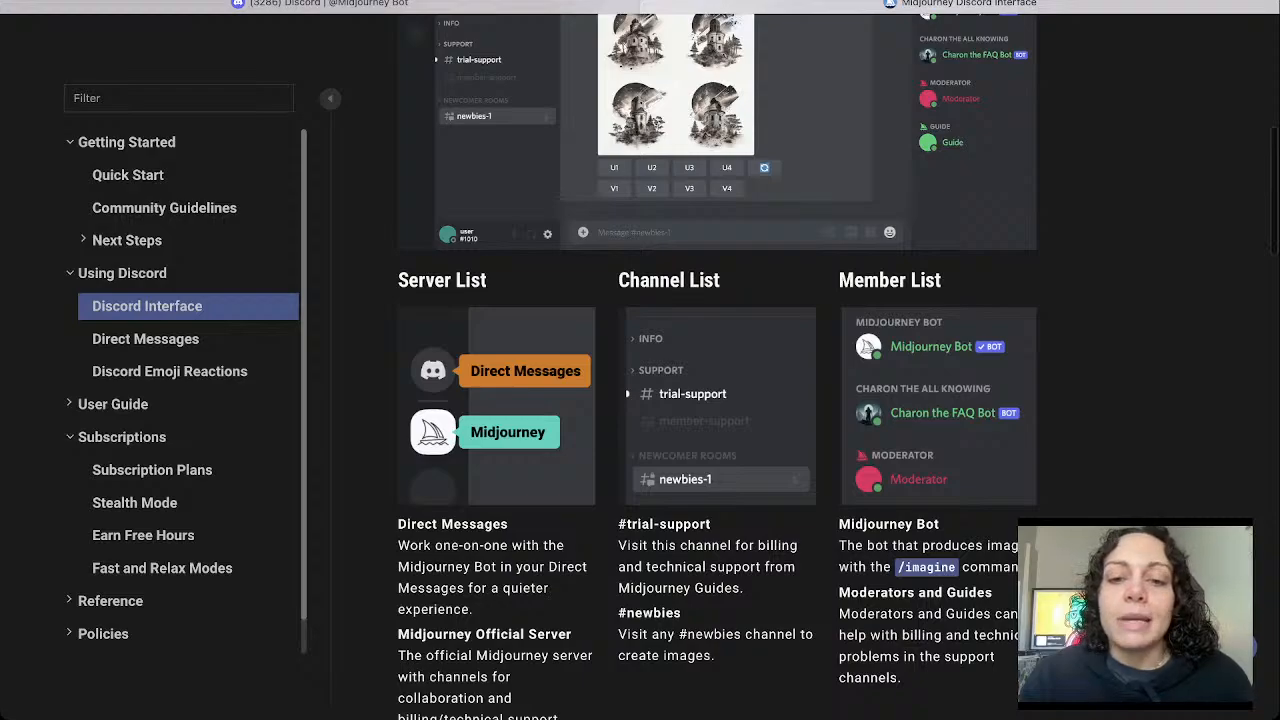
{"action": "scroll", "coordinate": [716, 366], "scroll_direction": "down", "scroll_amount": 1}
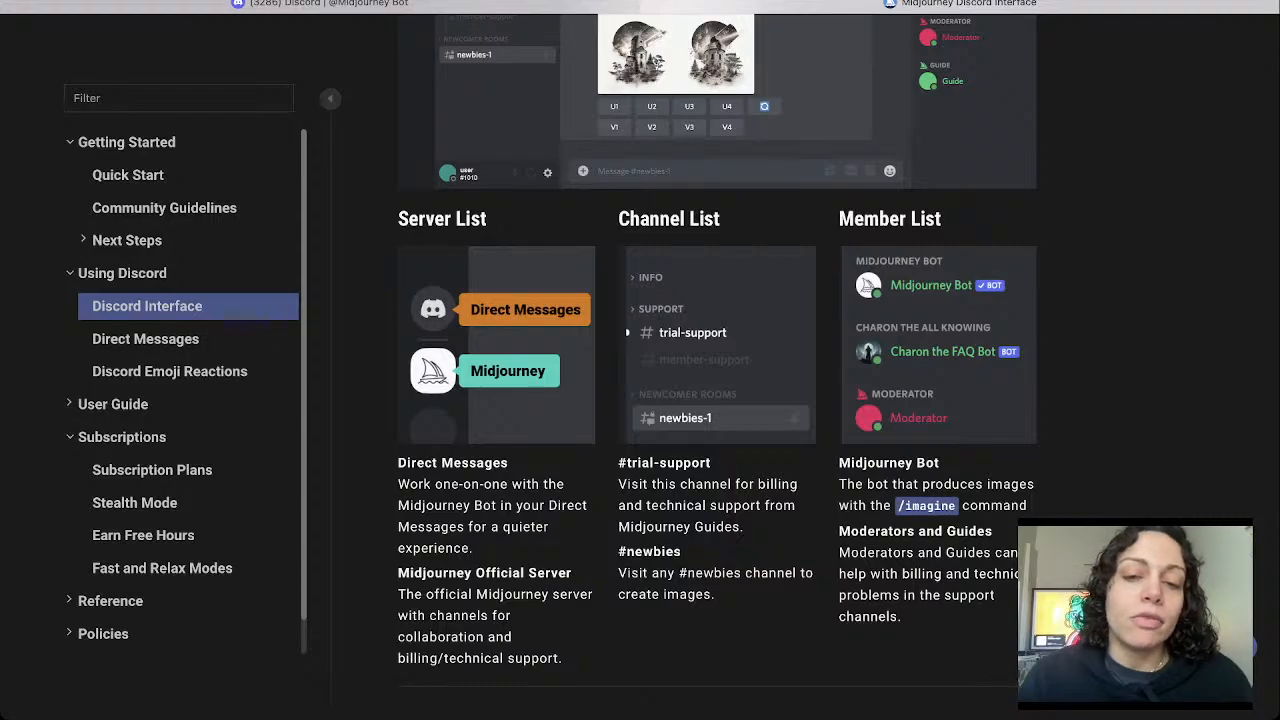
{"action": "scroll", "coordinate": [717, 400], "scroll_direction": "down", "scroll_amount": 2}
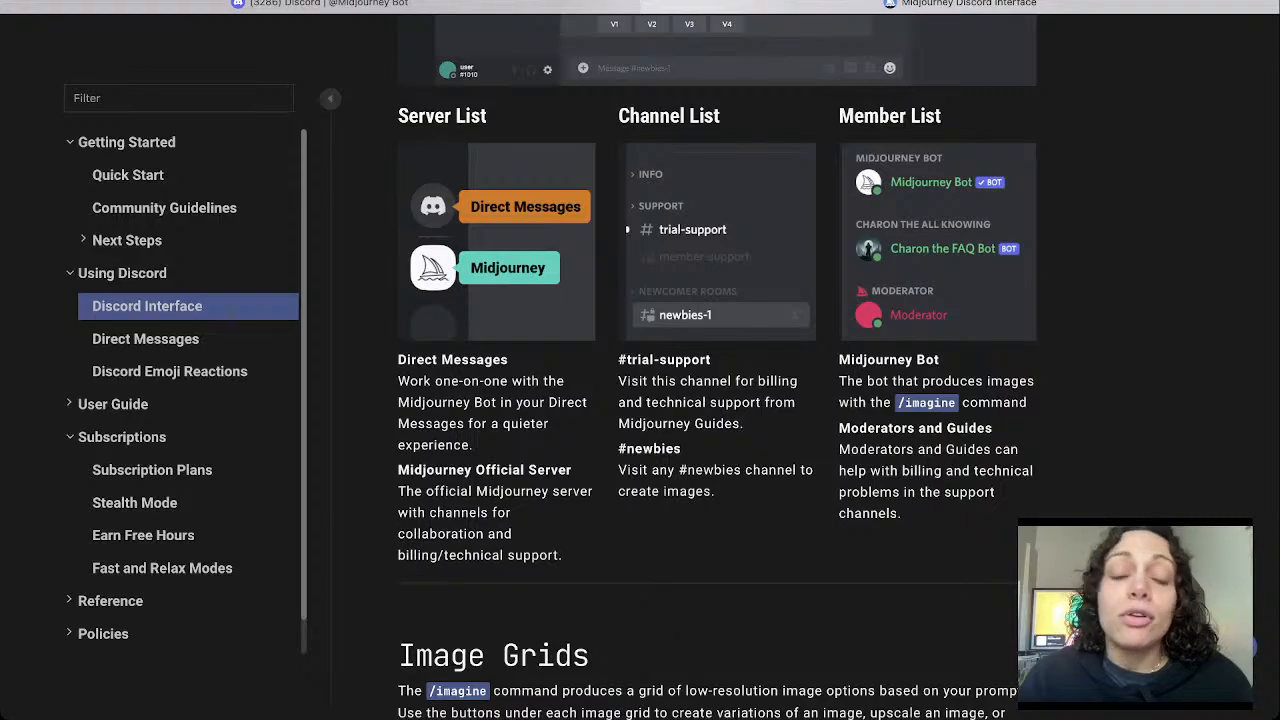
Read the Image Grids section on the Upscale, Redo and Variation buttons, and return to the server, channel and member lists.
{"action": "scroll", "coordinate": [717, 400], "scroll_direction": "down", "scroll_amount": 5}
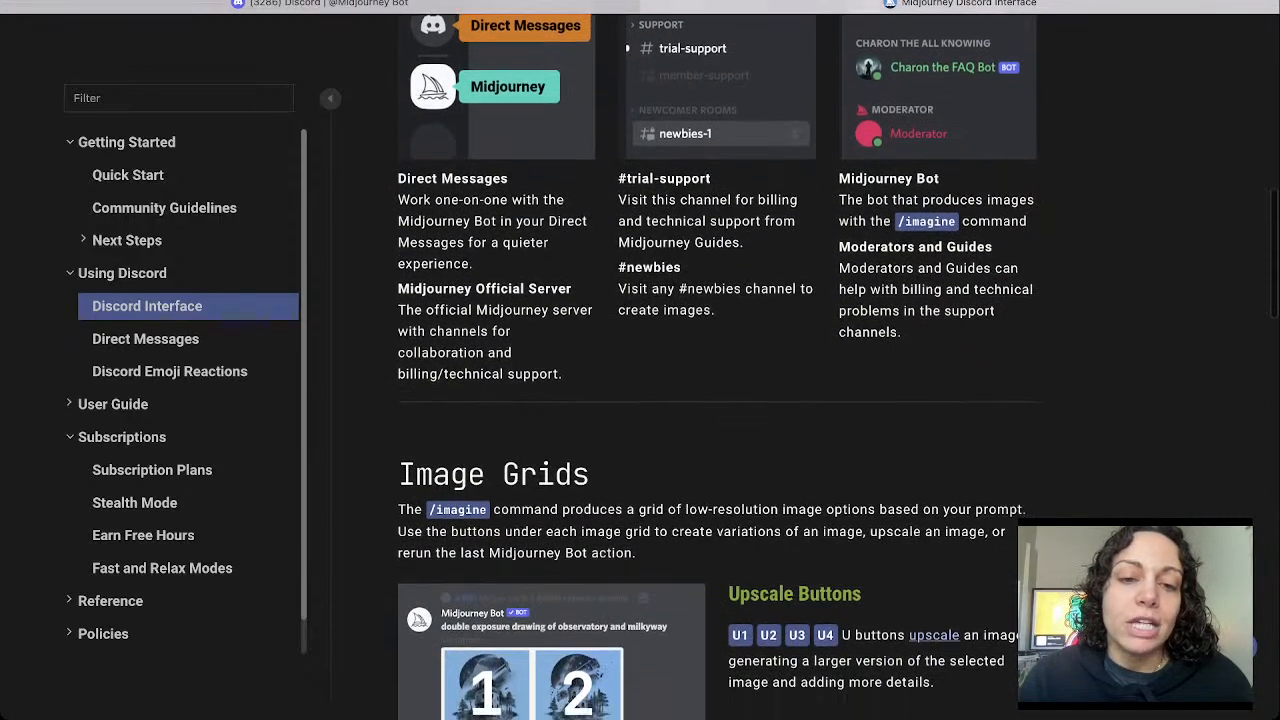
{"action": "scroll", "coordinate": [717, 400], "scroll_direction": "down", "scroll_amount": 2}
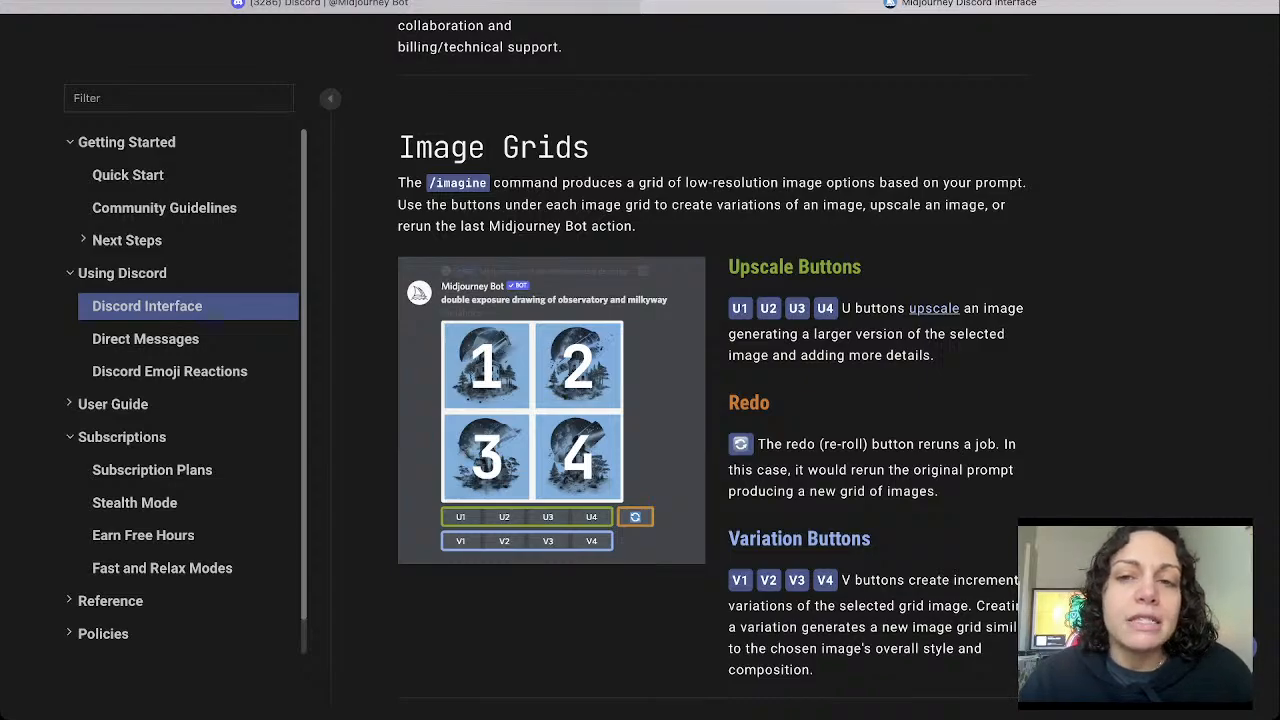
{"action": "scroll", "coordinate": [836, 348], "scroll_direction": "down", "scroll_amount": 2}
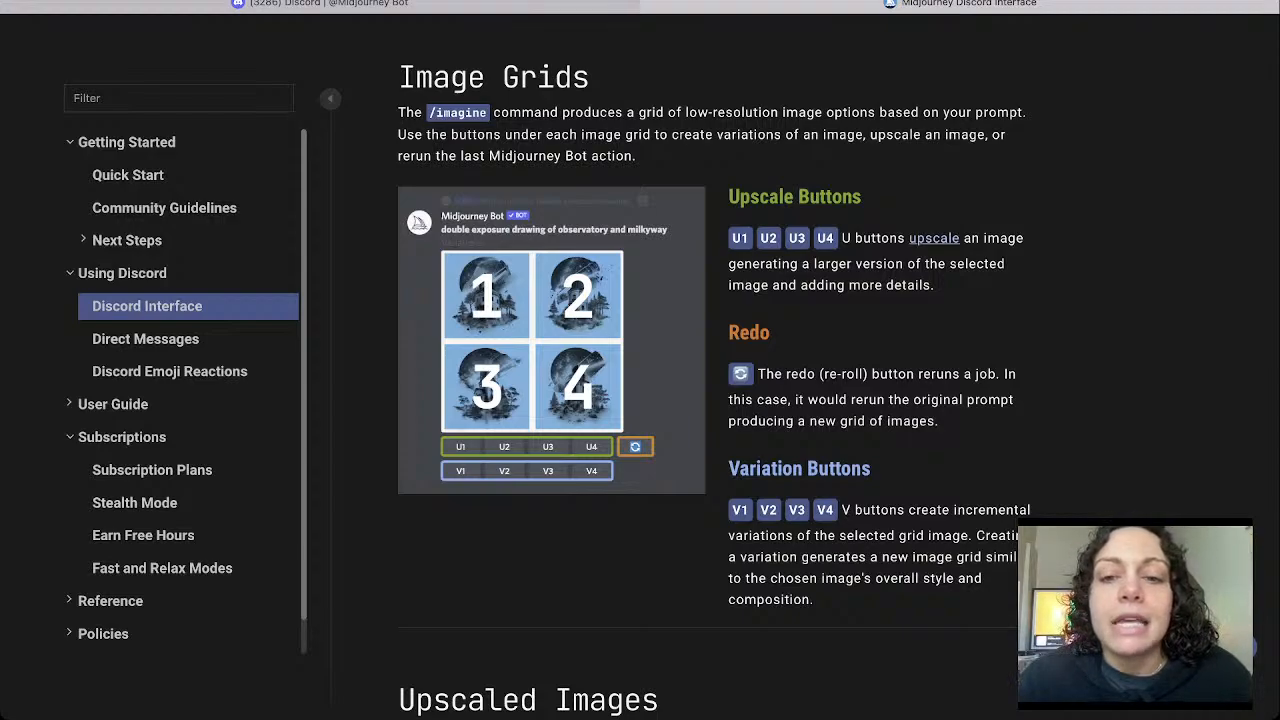
{"action": "scroll", "coordinate": [700, 400], "scroll_direction": "down", "scroll_amount": 1}
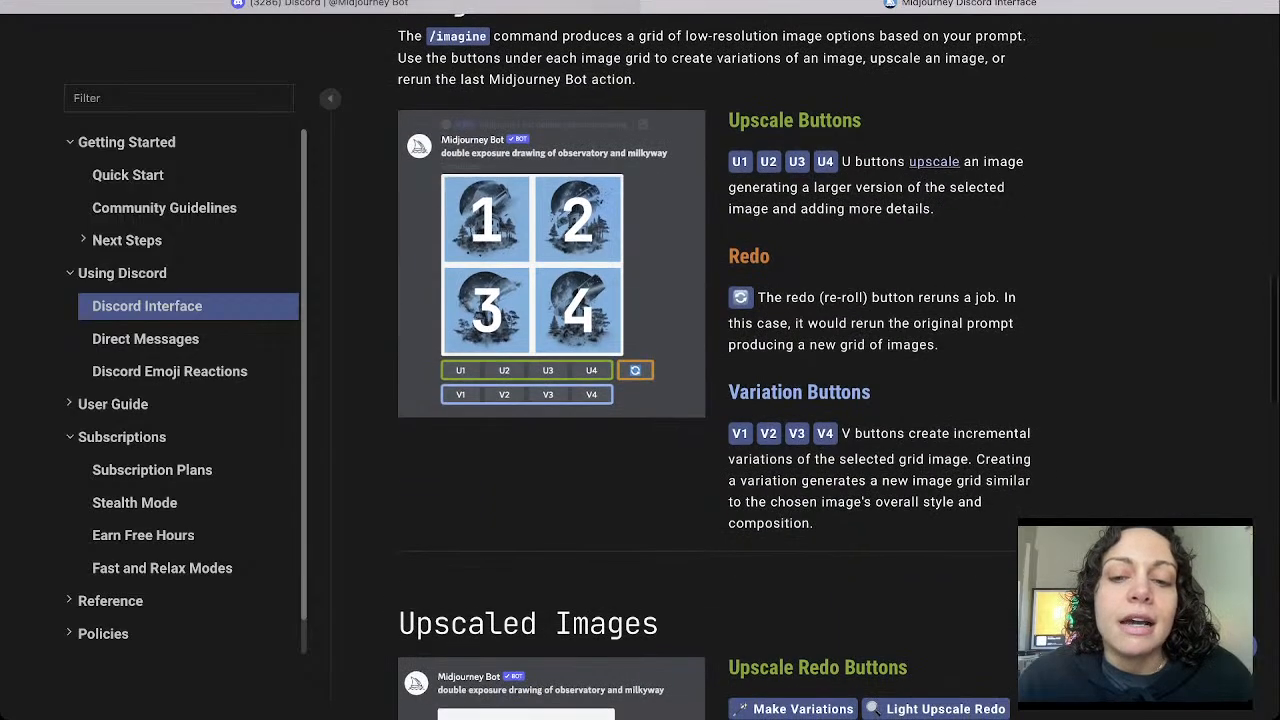
{"action": "scroll", "coordinate": [700, 400], "scroll_direction": "down", "scroll_amount": 5}
{"action": "scroll", "coordinate": [700, 400], "scroll_direction": "up", "scroll_amount": 10}
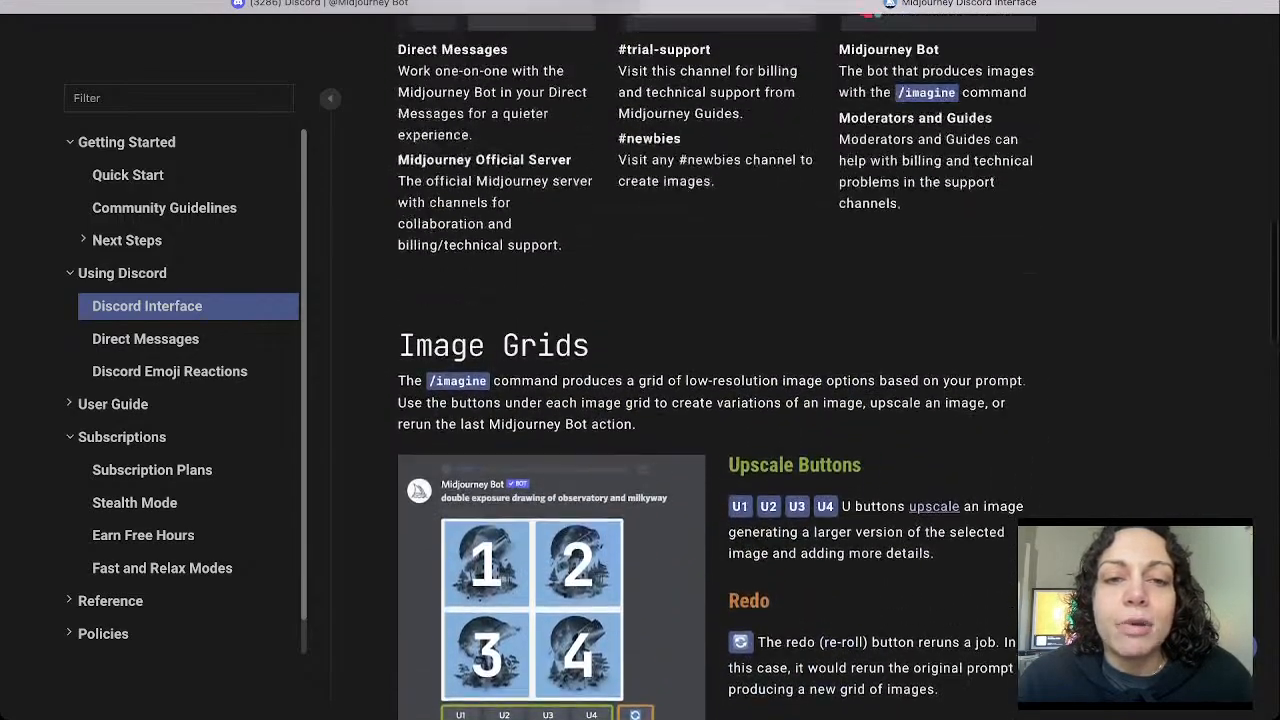
{"action": "scroll", "coordinate": [700, 400], "scroll_direction": "up", "scroll_amount": 2}
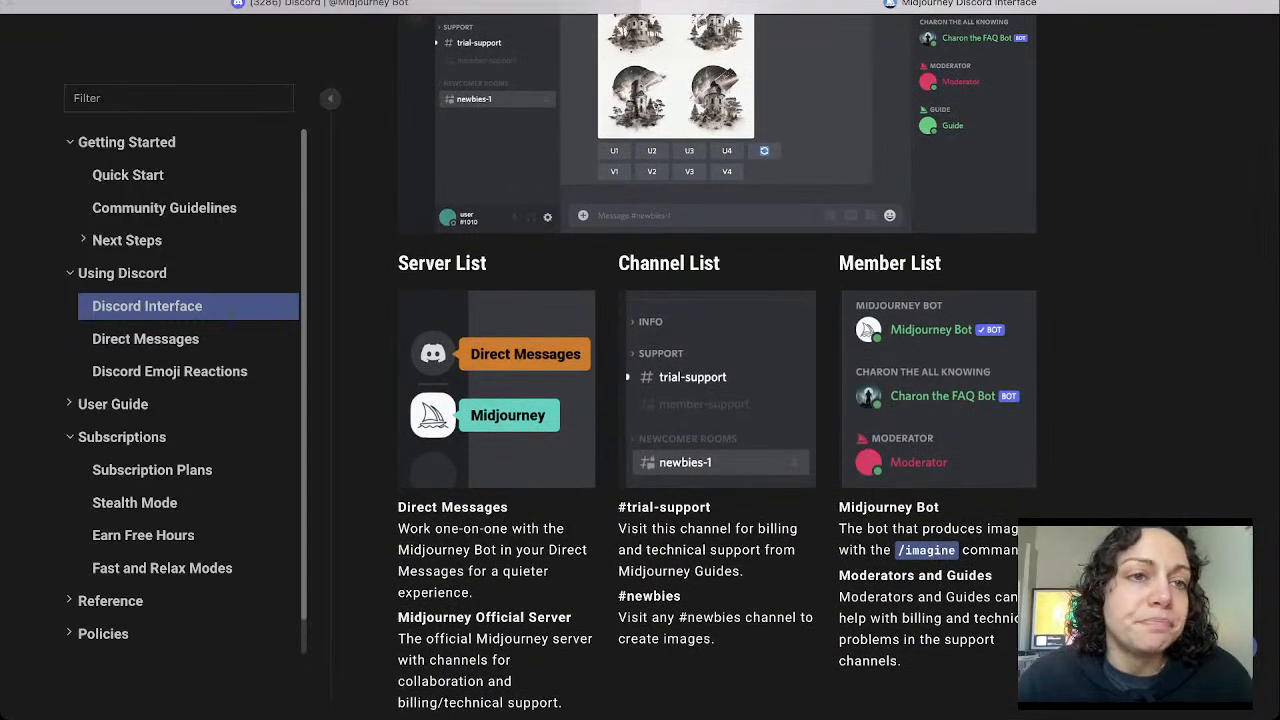
Switch to Discord, open the Midjourney server from the server list, and dismiss the Linked Roles notice.
{"action": "left_click", "coordinate": [300, 4]}
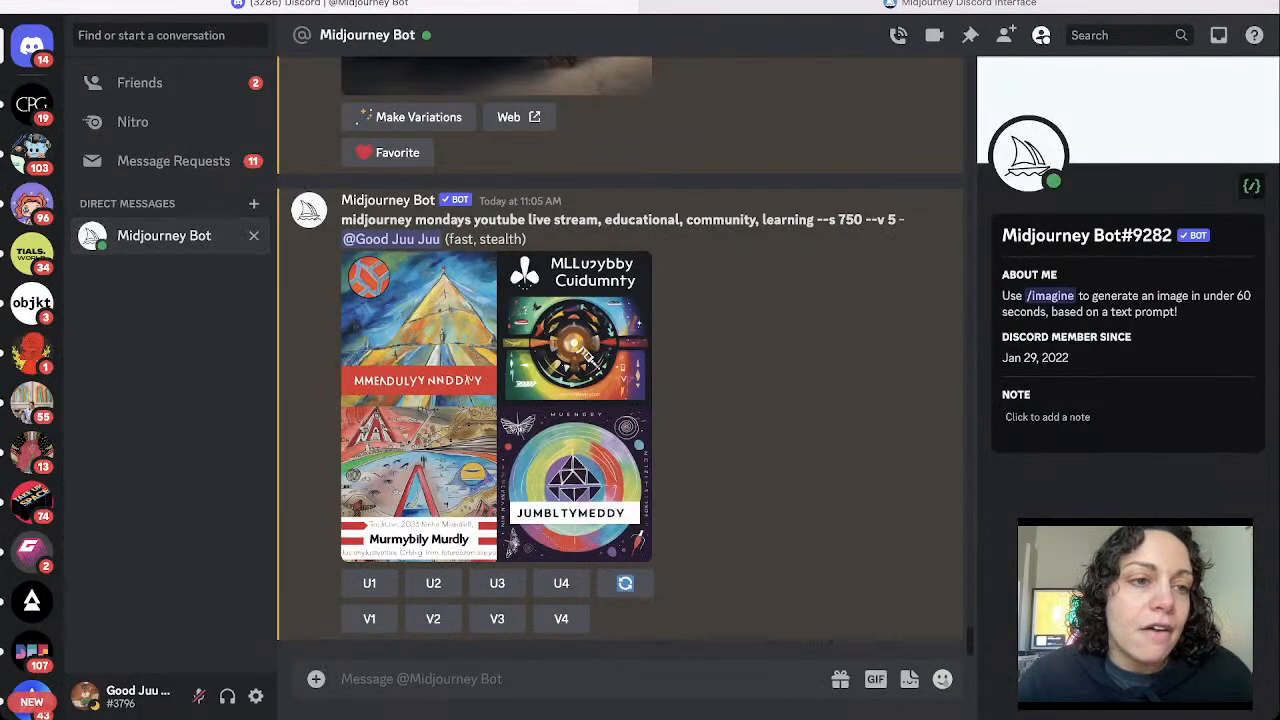
{"action": "scroll", "coordinate": [32, 412], "scroll_direction": "down", "scroll_amount": 2}
{"action": "scroll", "coordinate": [32, 412], "scroll_direction": "up", "scroll_amount": 3}
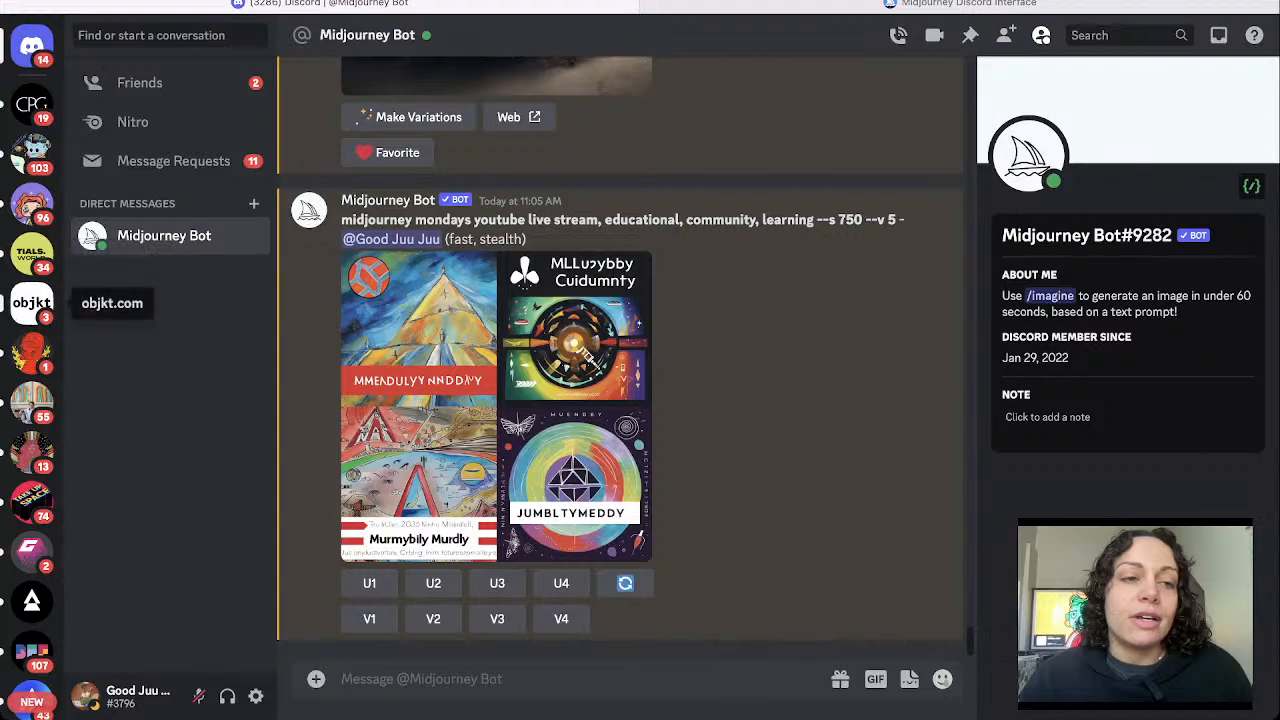
{"action": "scroll", "coordinate": [32, 302], "scroll_direction": "up", "scroll_amount": 1}
{"action": "scroll", "coordinate": [32, 302], "scroll_direction": "down", "scroll_amount": 1}
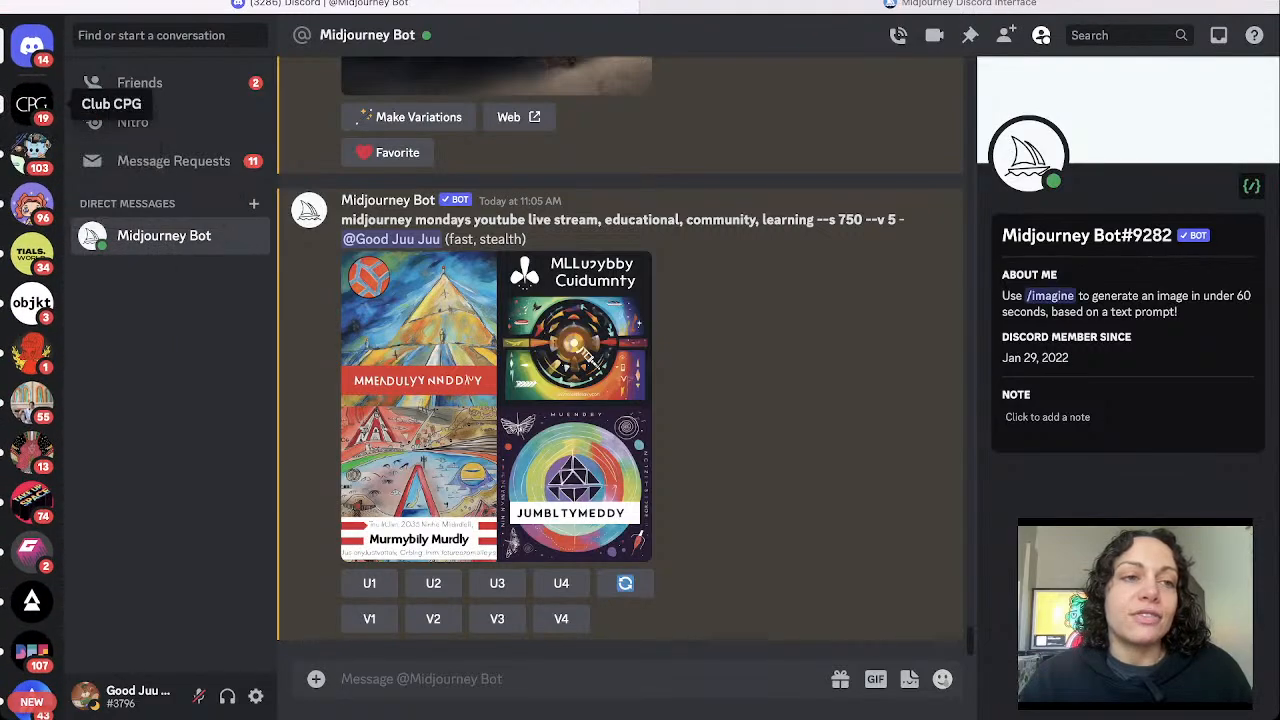
{"action": "scroll", "coordinate": [32, 352], "scroll_direction": "down", "scroll_amount": 5}
{"action": "scroll", "coordinate": [32, 352], "scroll_direction": "down", "scroll_amount": 5}
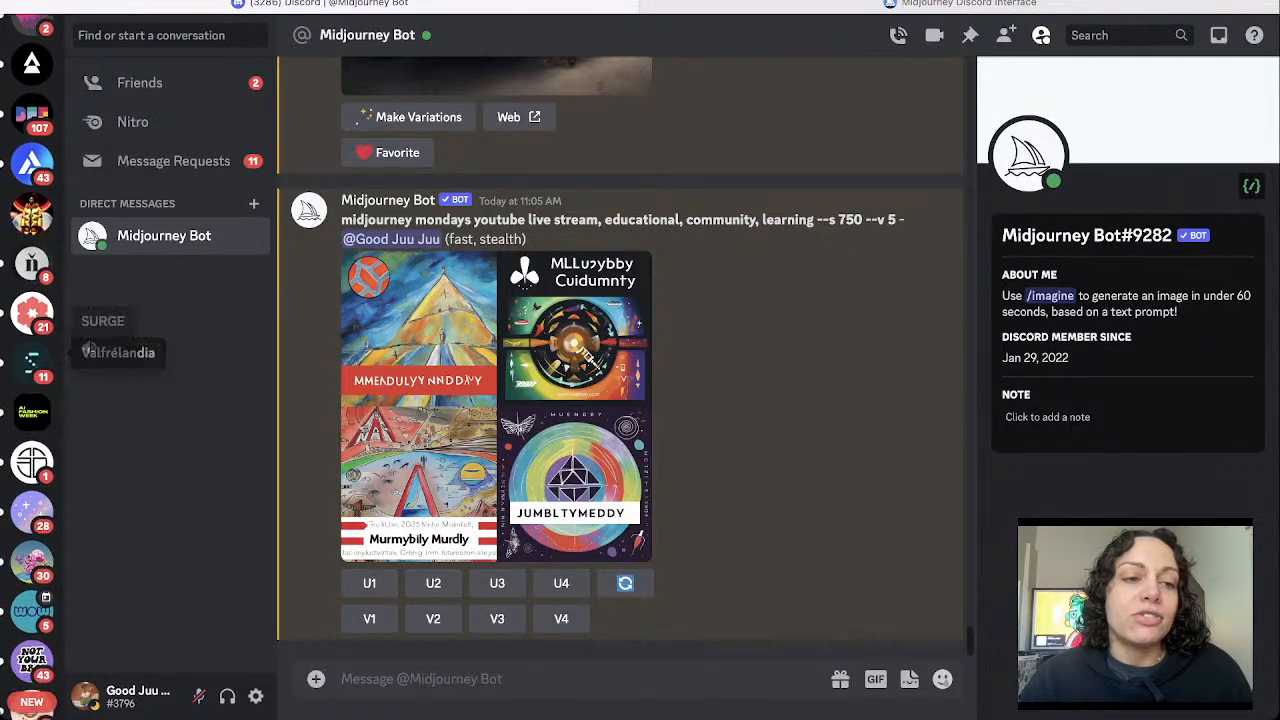
{"action": "scroll", "coordinate": [32, 330], "scroll_direction": "down", "scroll_amount": 4}
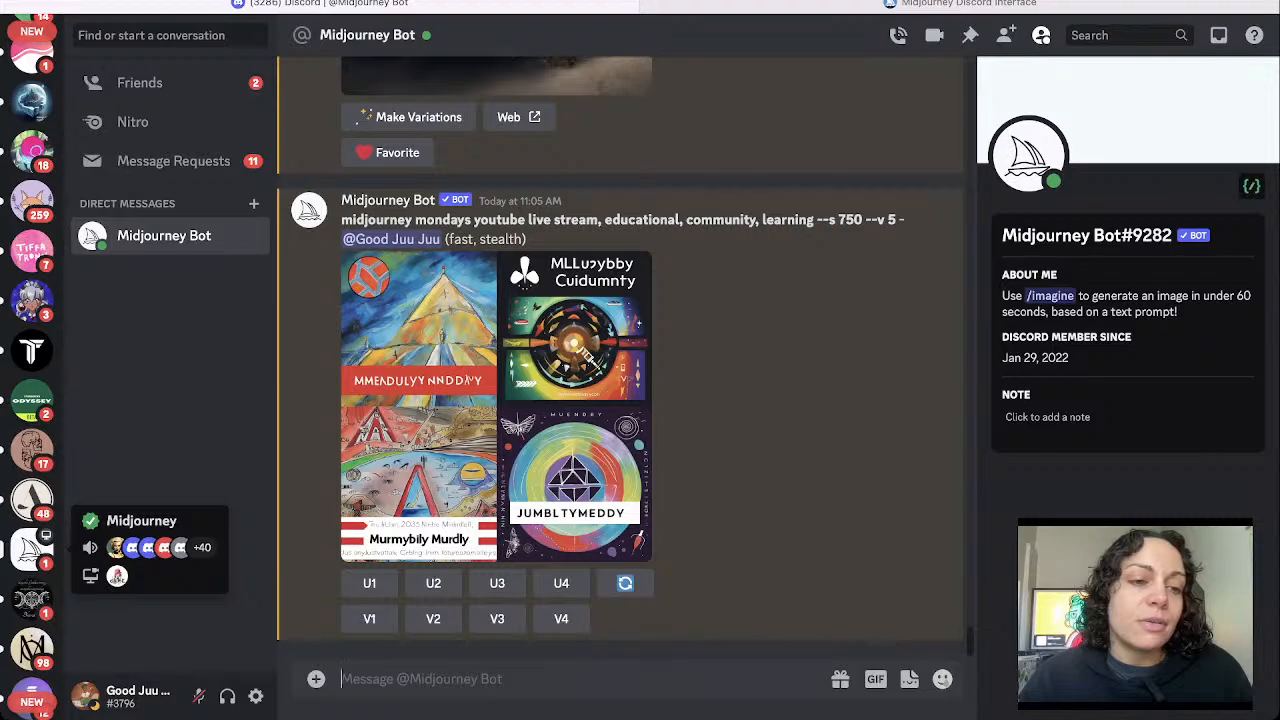
{"action": "left_click", "coordinate": [32, 548]}
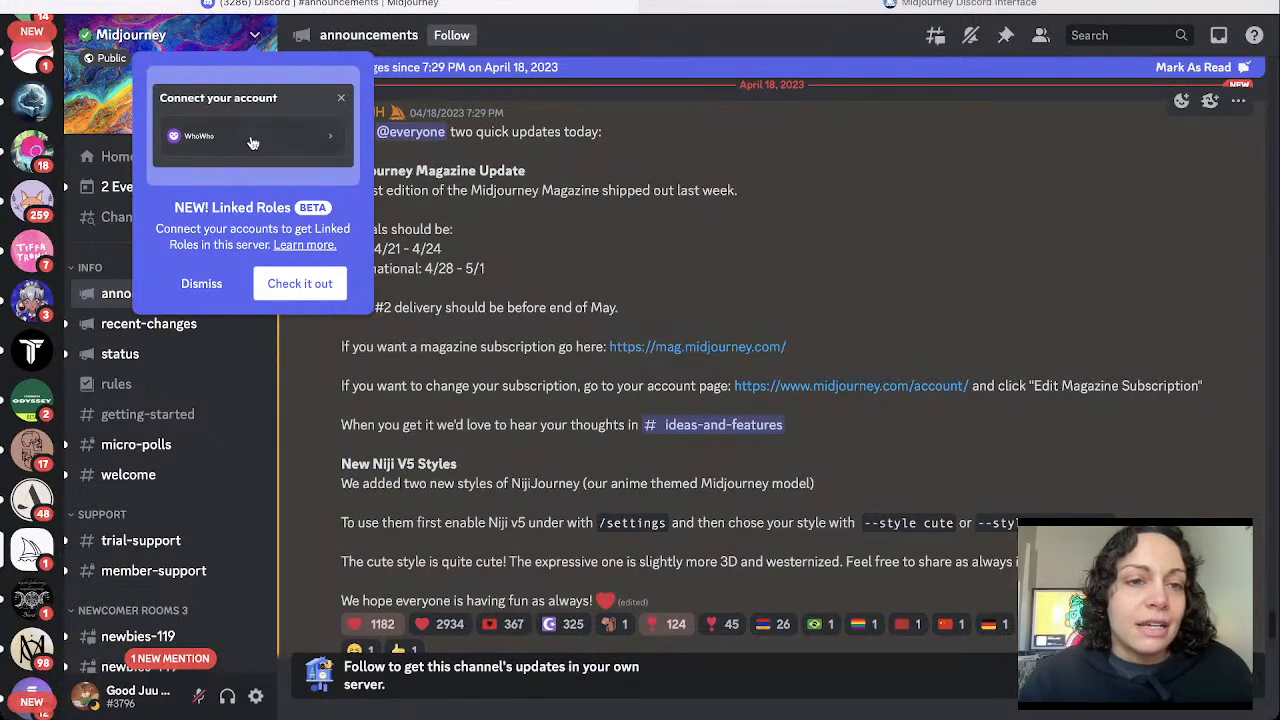
{"action": "left_click", "coordinate": [201, 283]}
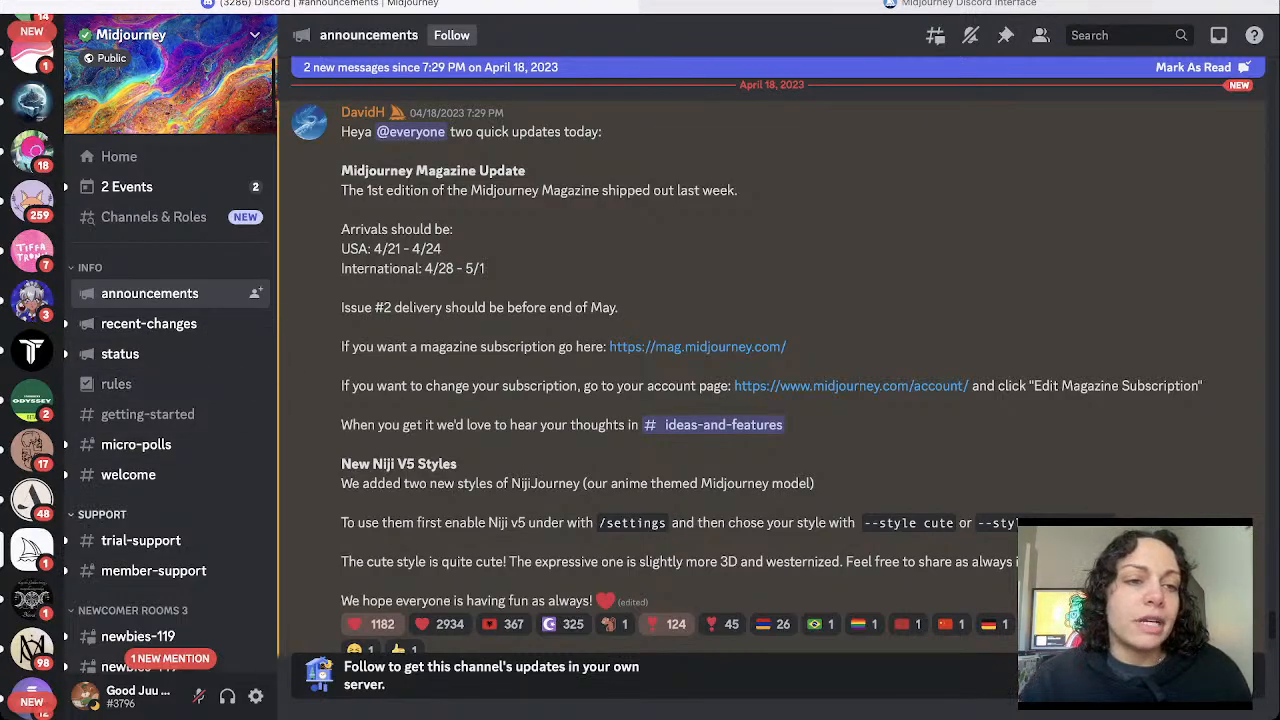
Look over the Midjourney server's channel list, from the Info and Support channels to Community Forums and Showcase.
{"action": "scroll", "coordinate": [160, 236], "scroll_direction": "down", "scroll_amount": 2}
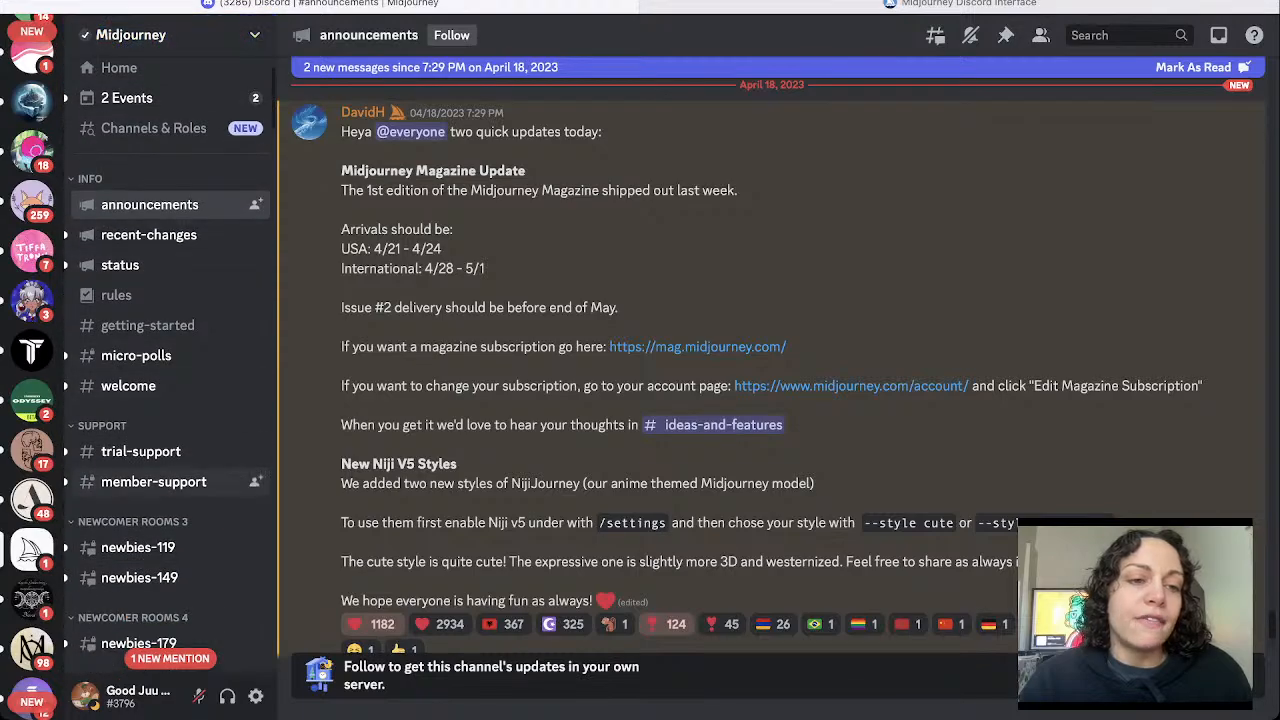
{"action": "scroll", "coordinate": [160, 460], "scroll_direction": "down", "scroll_amount": 5}
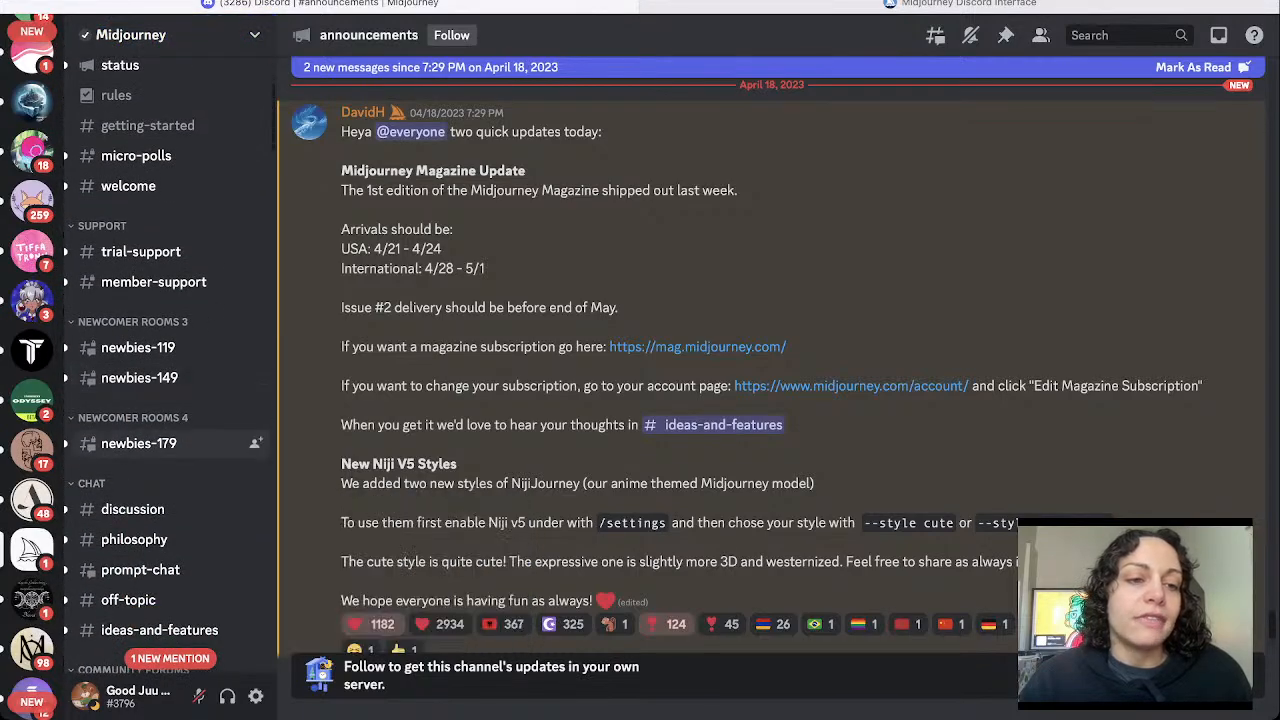
{"action": "scroll", "coordinate": [160, 430], "scroll_direction": "down", "scroll_amount": 4}
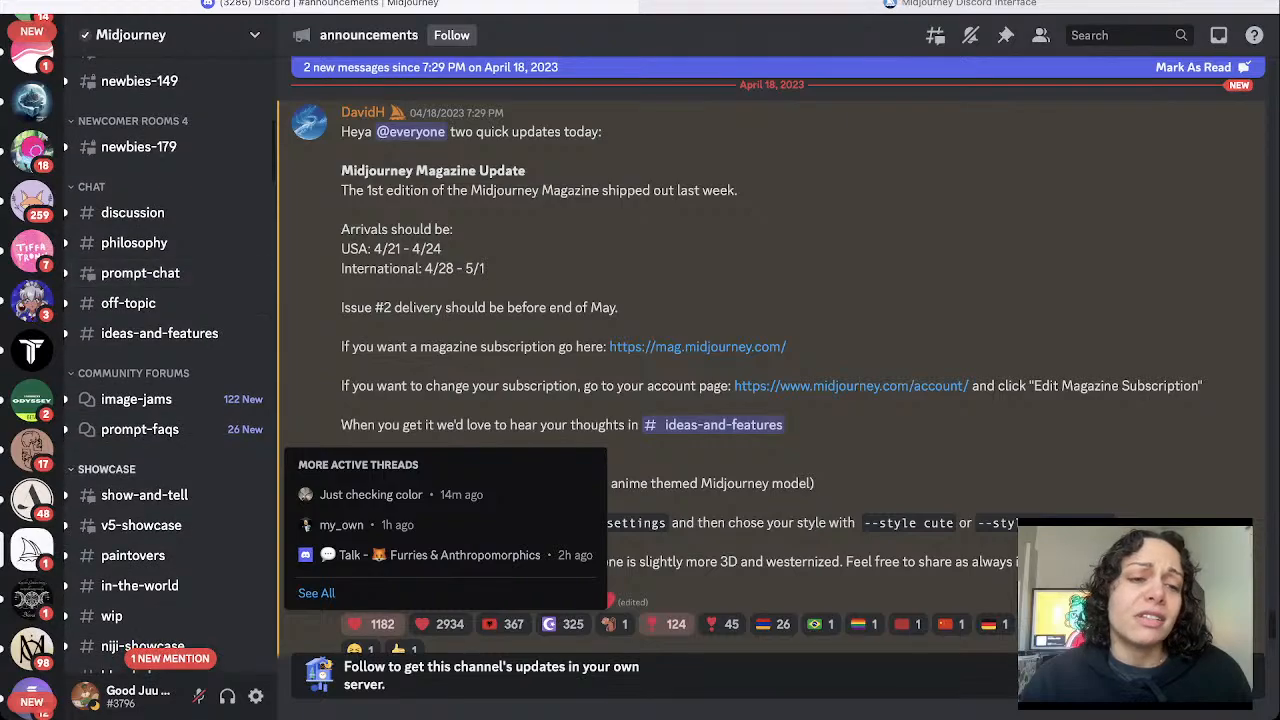
{"action": "scroll", "coordinate": [170, 450], "scroll_direction": "up", "scroll_amount": 8}
{"action": "scroll", "coordinate": [170, 350], "scroll_direction": "up", "scroll_amount": 2}
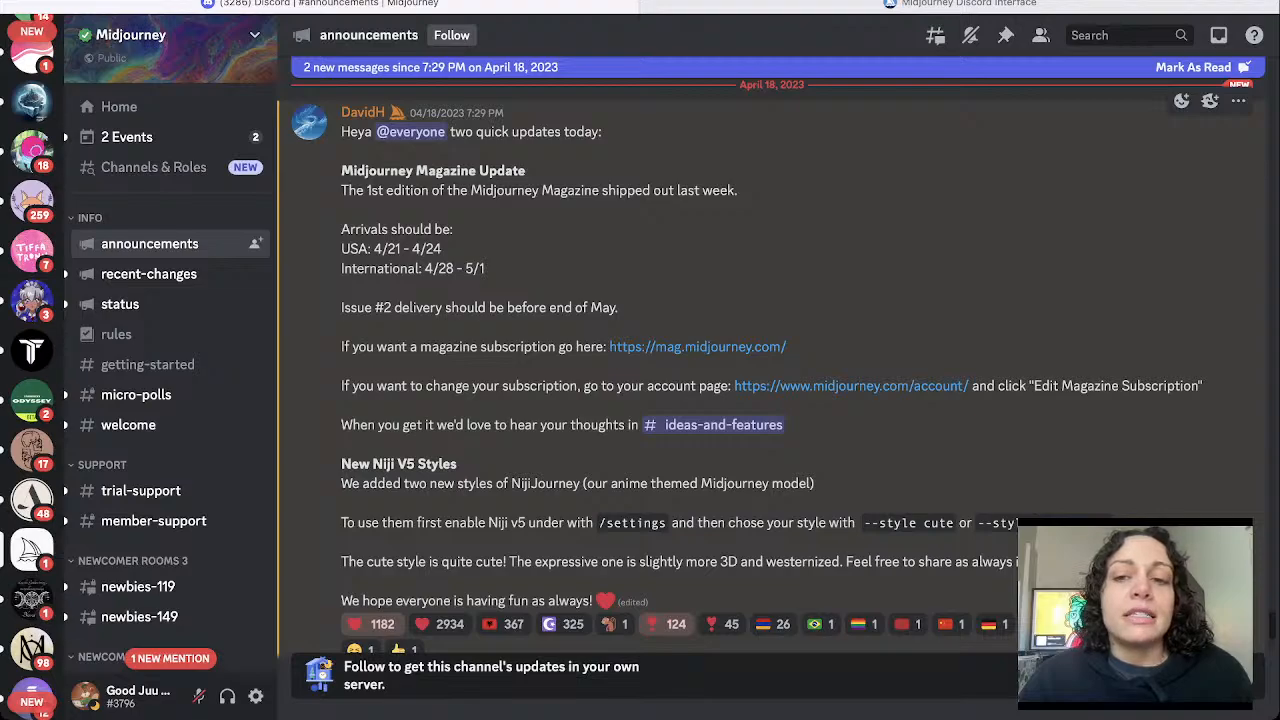
Read the latest posts in the announcements channel, including the New Niji V5 Styles update and the office hours invitation.
{"action": "scroll", "coordinate": [770, 380], "scroll_direction": "down", "scroll_amount": 4}
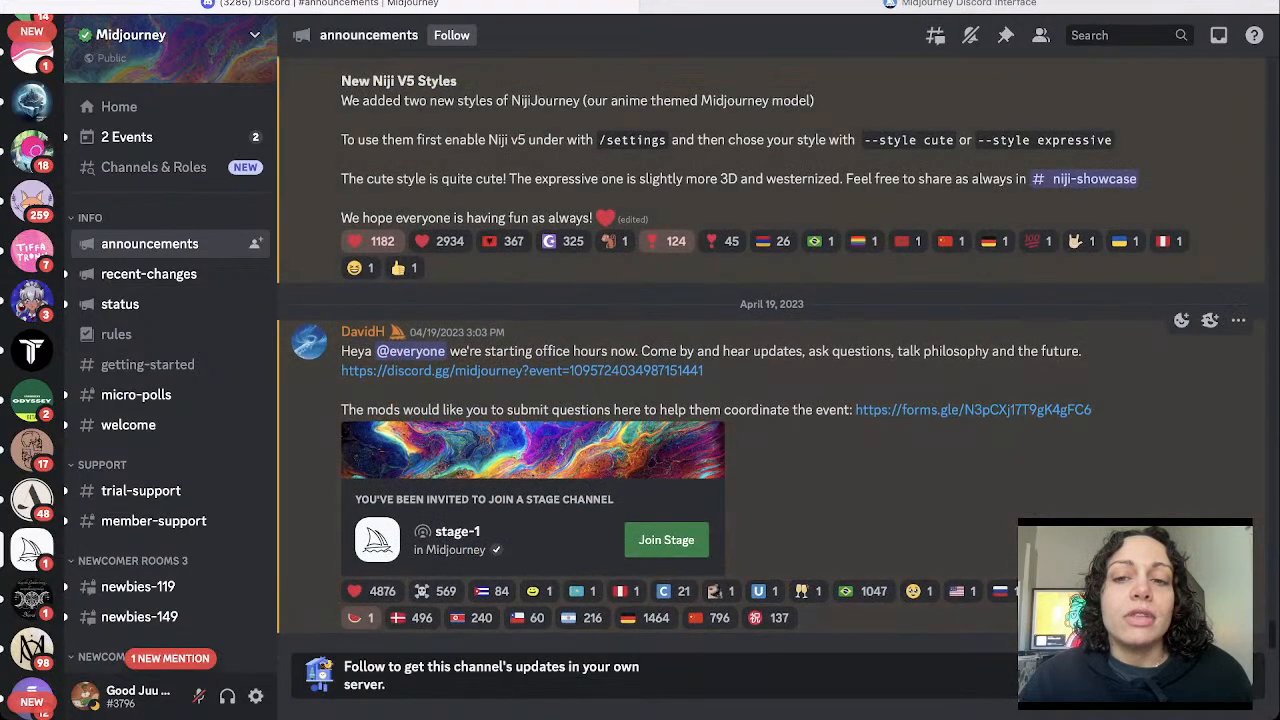
{"action": "scroll", "coordinate": [770, 380], "scroll_direction": "up", "scroll_amount": 3}
{"action": "scroll", "coordinate": [770, 380], "scroll_direction": "up", "scroll_amount": 2}
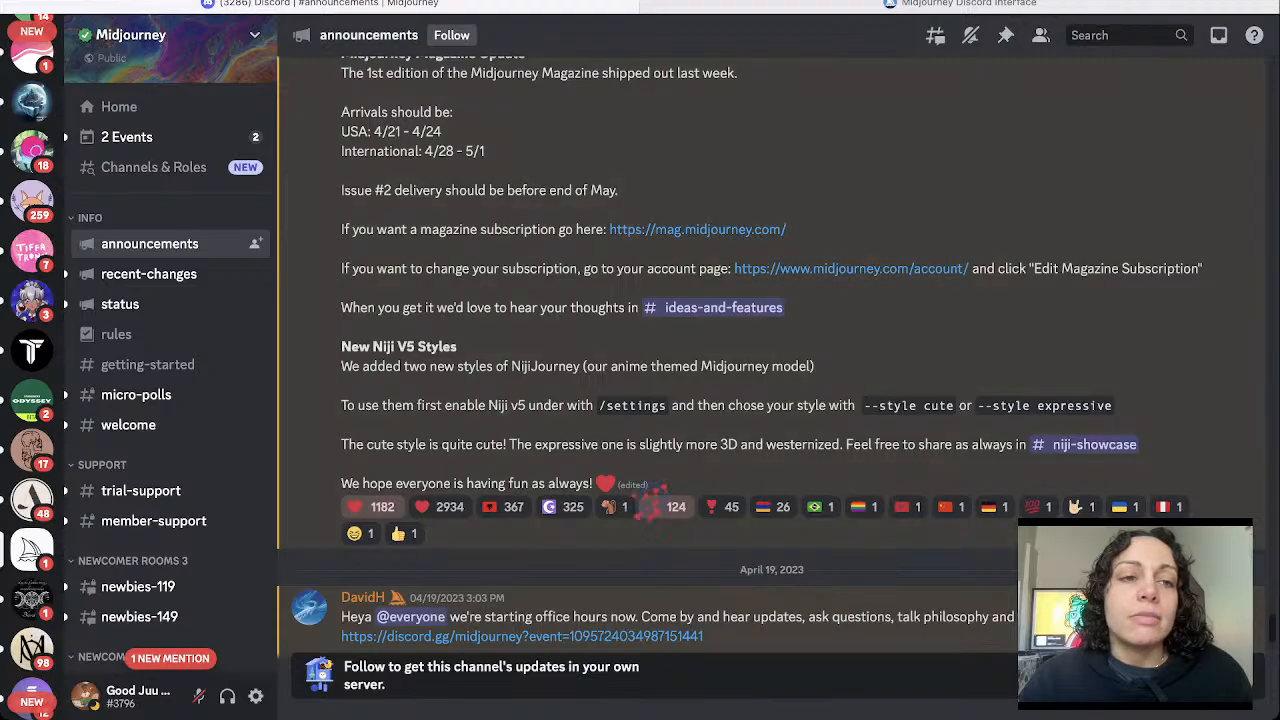
Open the recent-changes channel and read the post on what's new in 2023, through to the official docs link.
{"action": "left_click", "coordinate": [149, 274]}
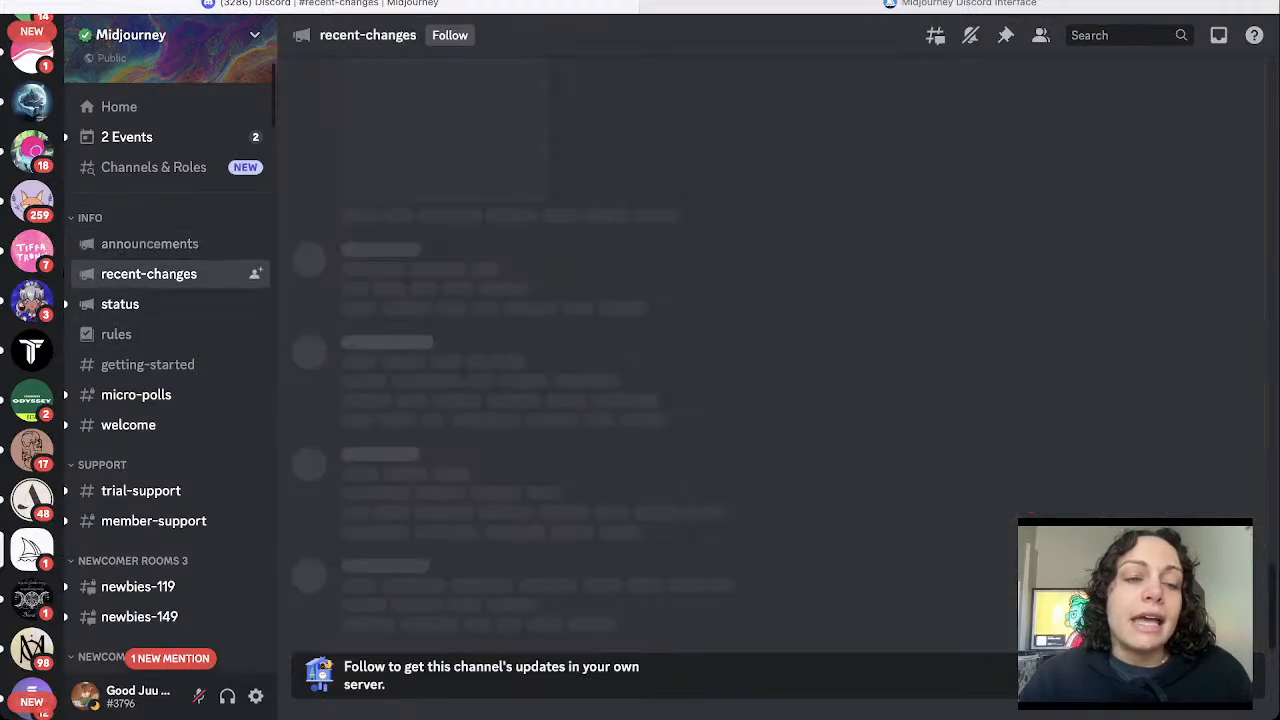
{"action": "scroll", "coordinate": [770, 380], "scroll_direction": "down", "scroll_amount": 3}
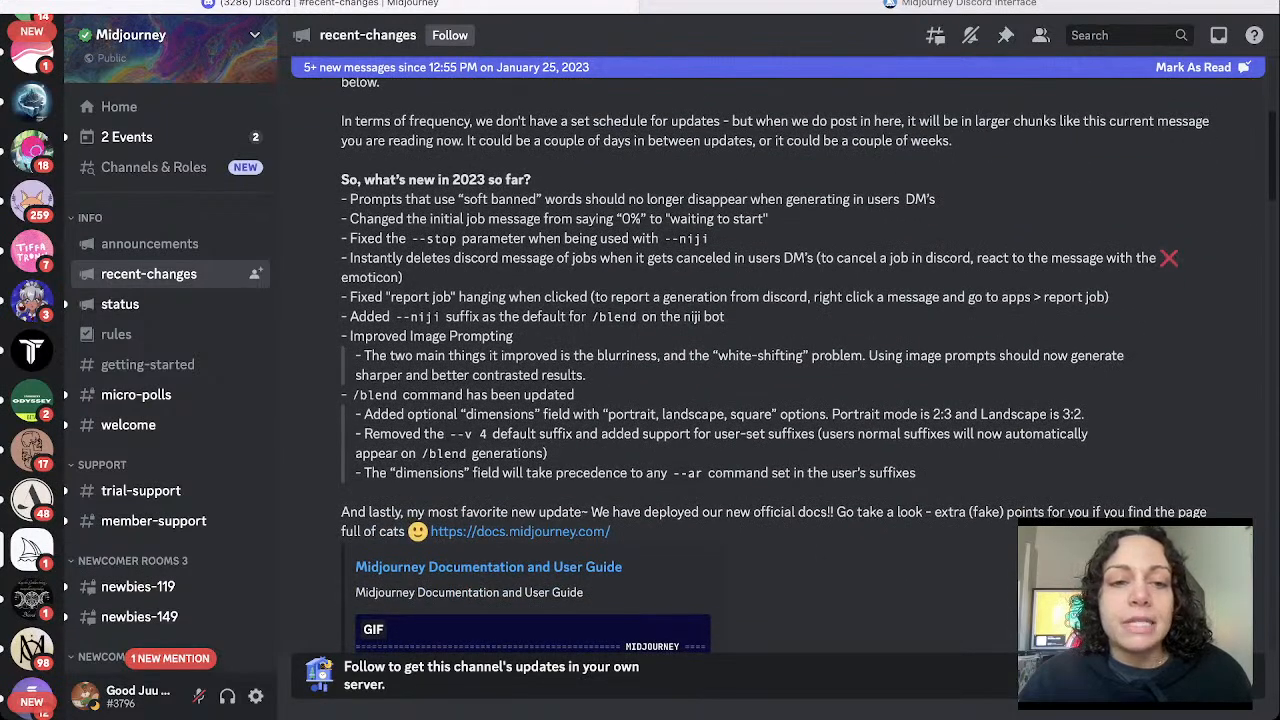
{"action": "scroll", "coordinate": [770, 380], "scroll_direction": "down", "scroll_amount": 2}
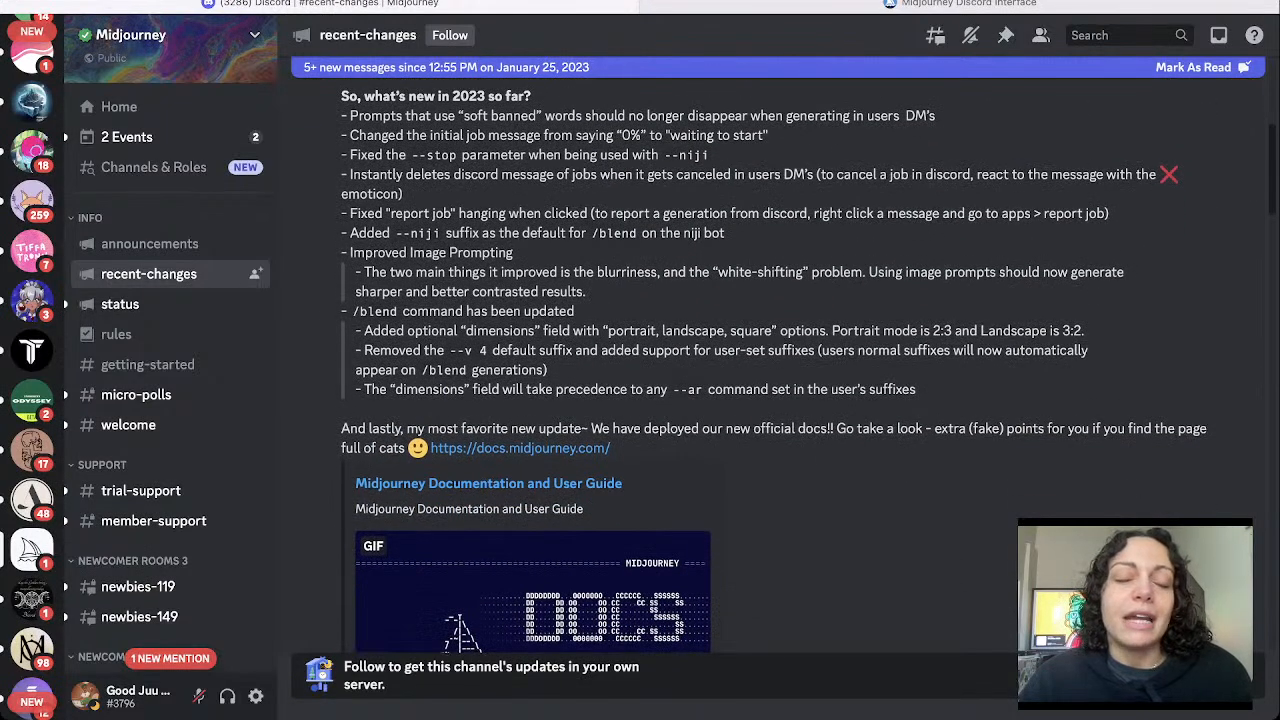
{"action": "scroll", "coordinate": [770, 380], "scroll_direction": "down", "scroll_amount": 4}
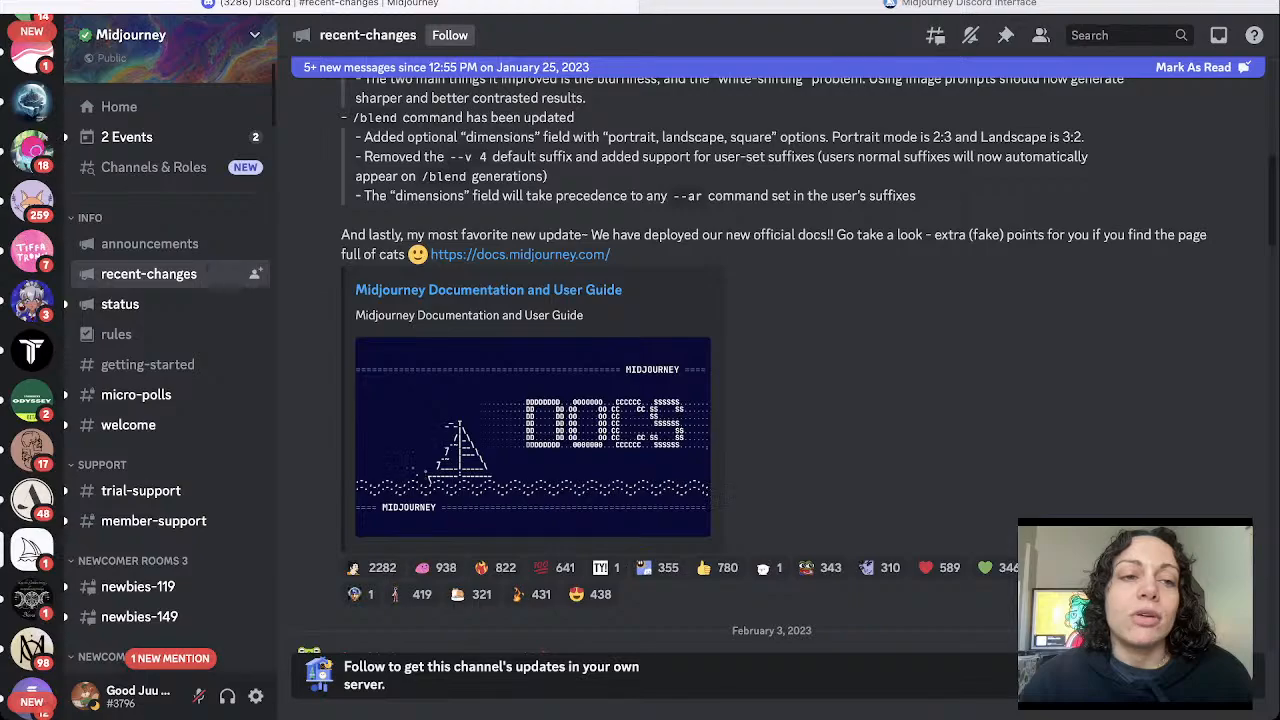
Open the status channel and review the recent service issue and cluster deploy posts.
{"action": "left_click", "coordinate": [150, 304]}
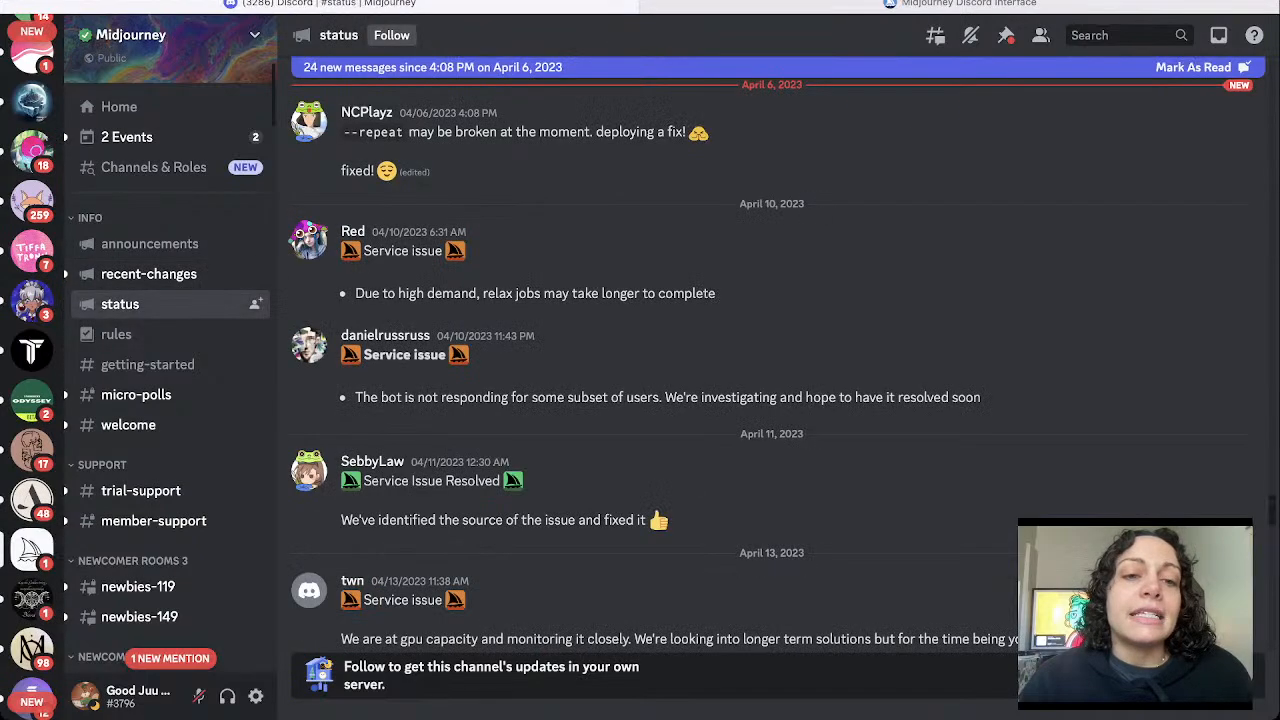
{"action": "scroll", "coordinate": [640, 360], "scroll_direction": "down", "scroll_amount": 10}
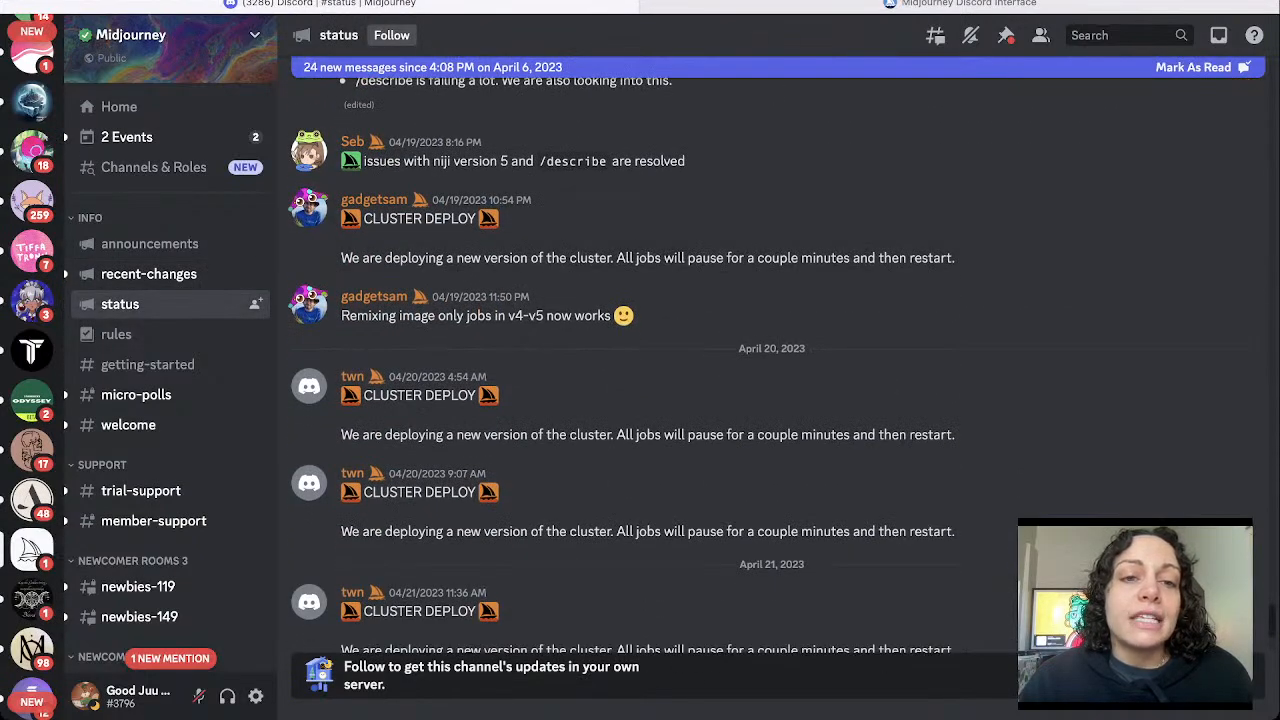
{"action": "scroll", "coordinate": [640, 360], "scroll_direction": "down", "scroll_amount": 2}
{"action": "scroll", "coordinate": [640, 360], "scroll_direction": "down", "scroll_amount": 1}
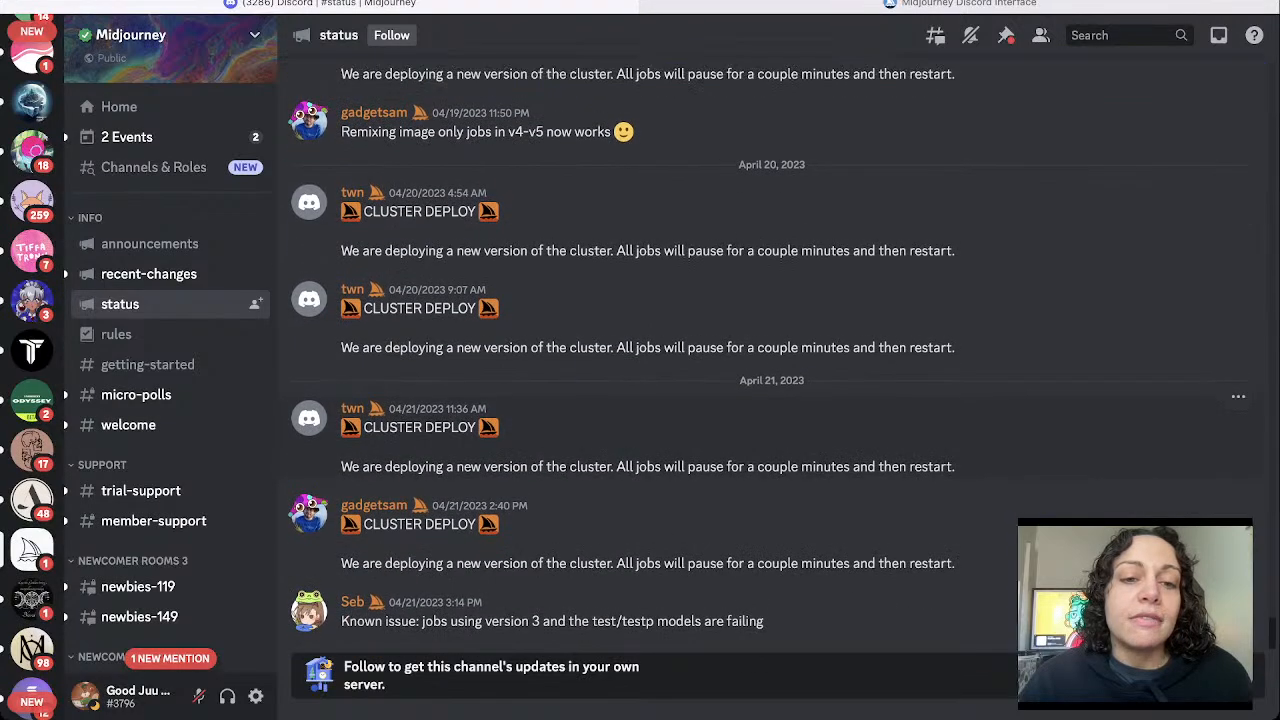
{"action": "scroll", "coordinate": [622, 351], "scroll_direction": "up", "scroll_amount": 2}
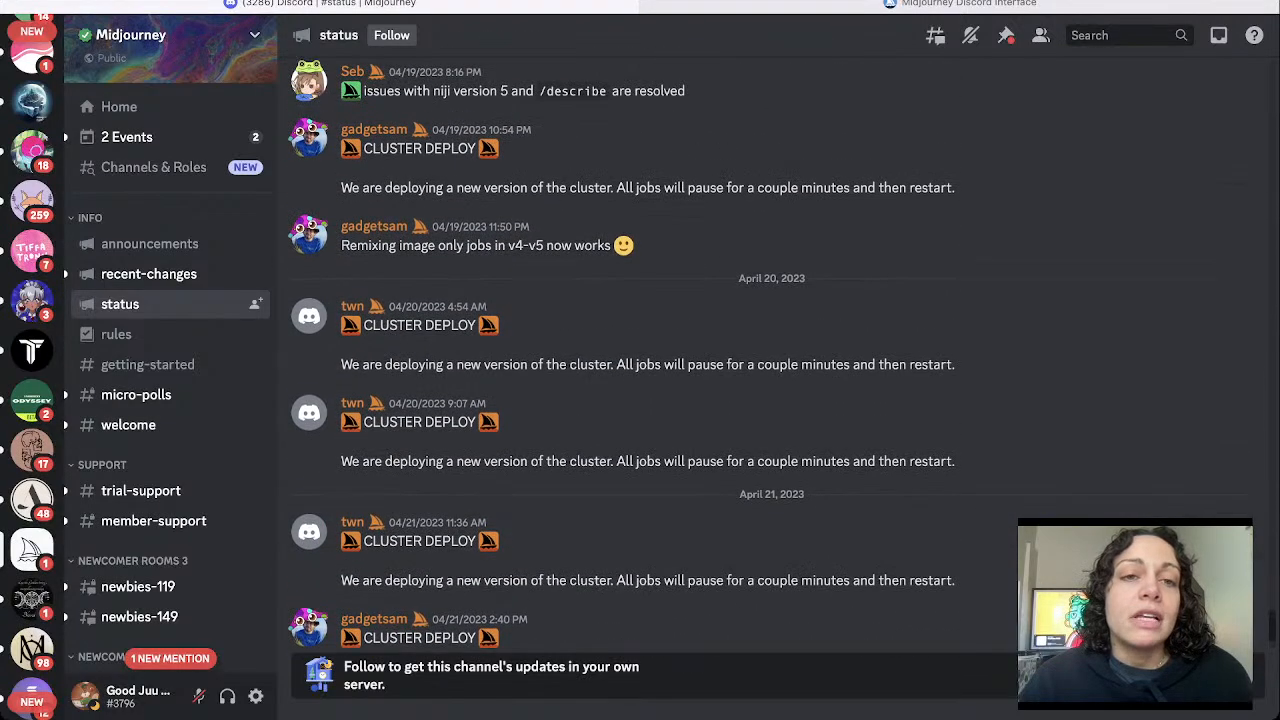
{"action": "scroll", "coordinate": [622, 353], "scroll_direction": "up", "scroll_amount": 1}
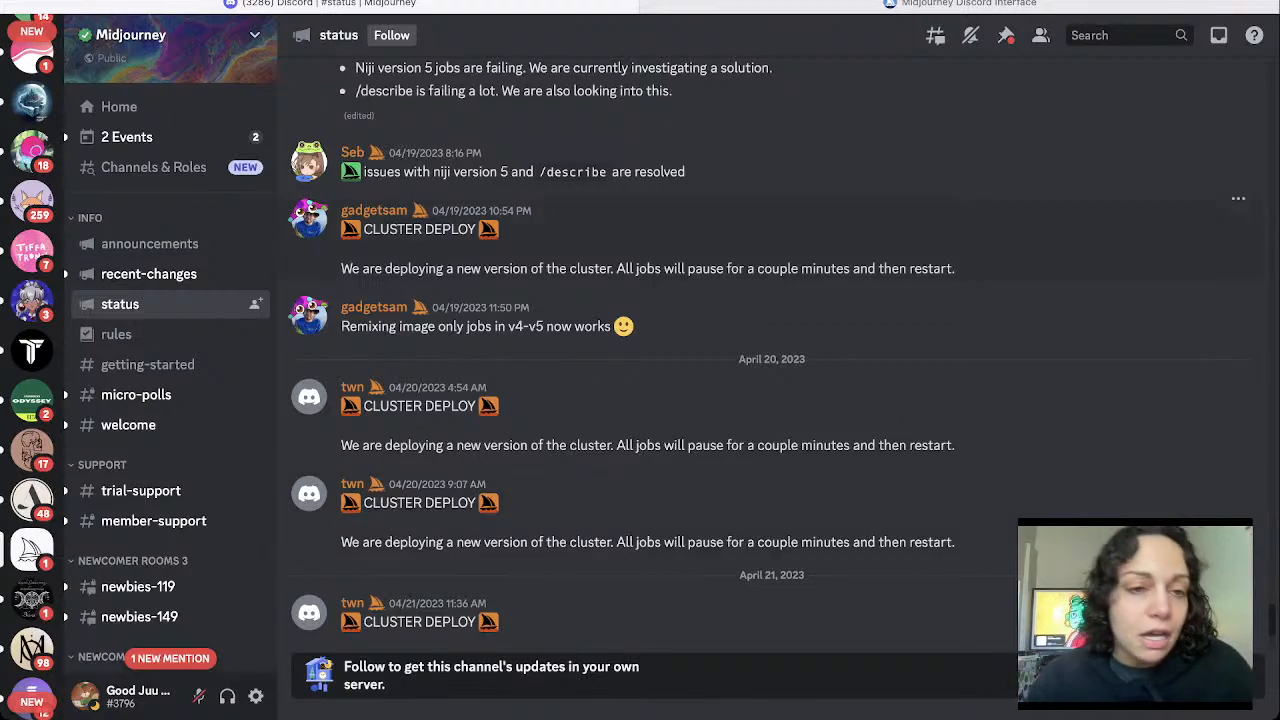
{"action": "scroll", "coordinate": [770, 360], "scroll_direction": "up", "scroll_amount": 3}
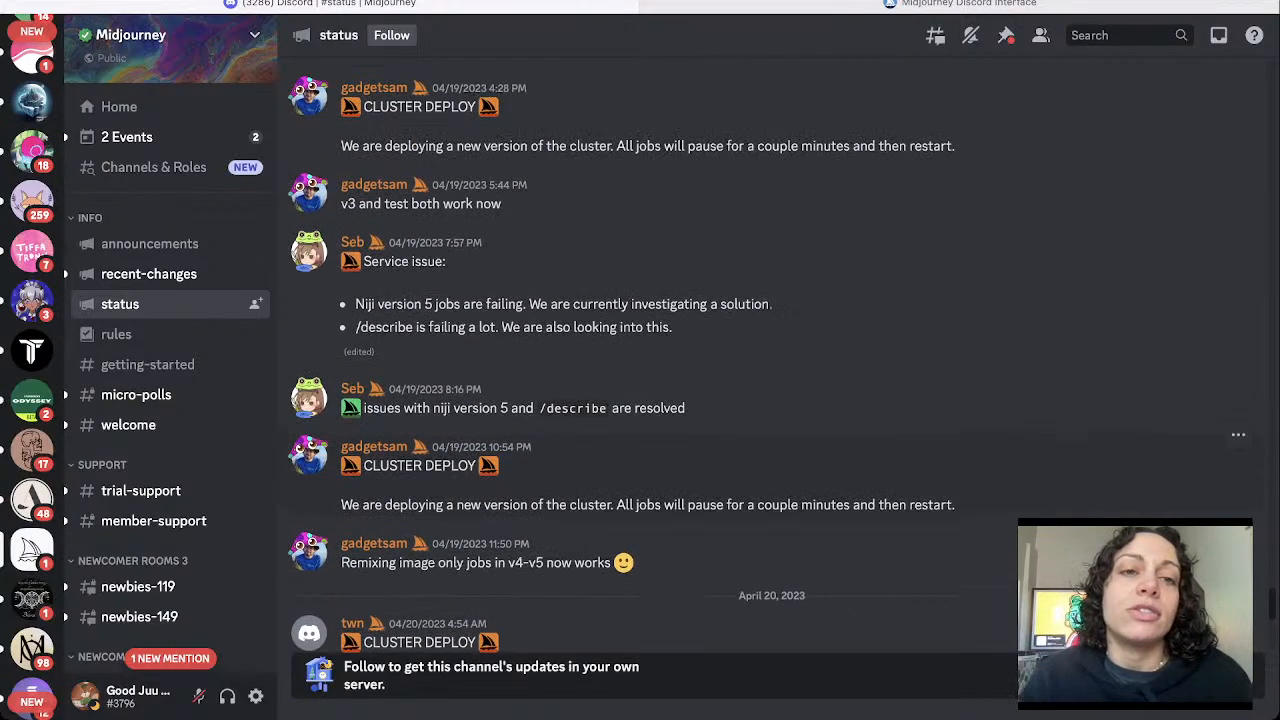
{"action": "scroll", "coordinate": [770, 360], "scroll_direction": "up", "scroll_amount": 2}
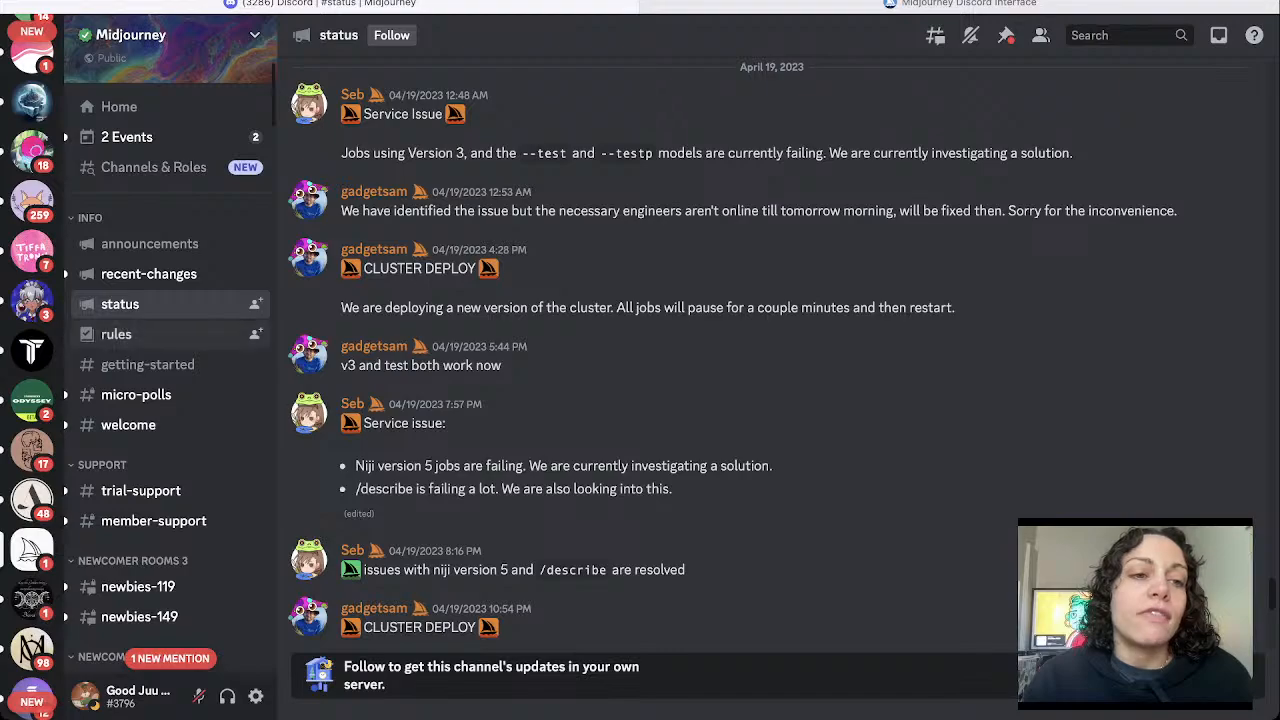
Read the high-level guidelines in the rules channel and the image creation instructions in the getting-started channel.
{"action": "left_click", "coordinate": [116, 334]}
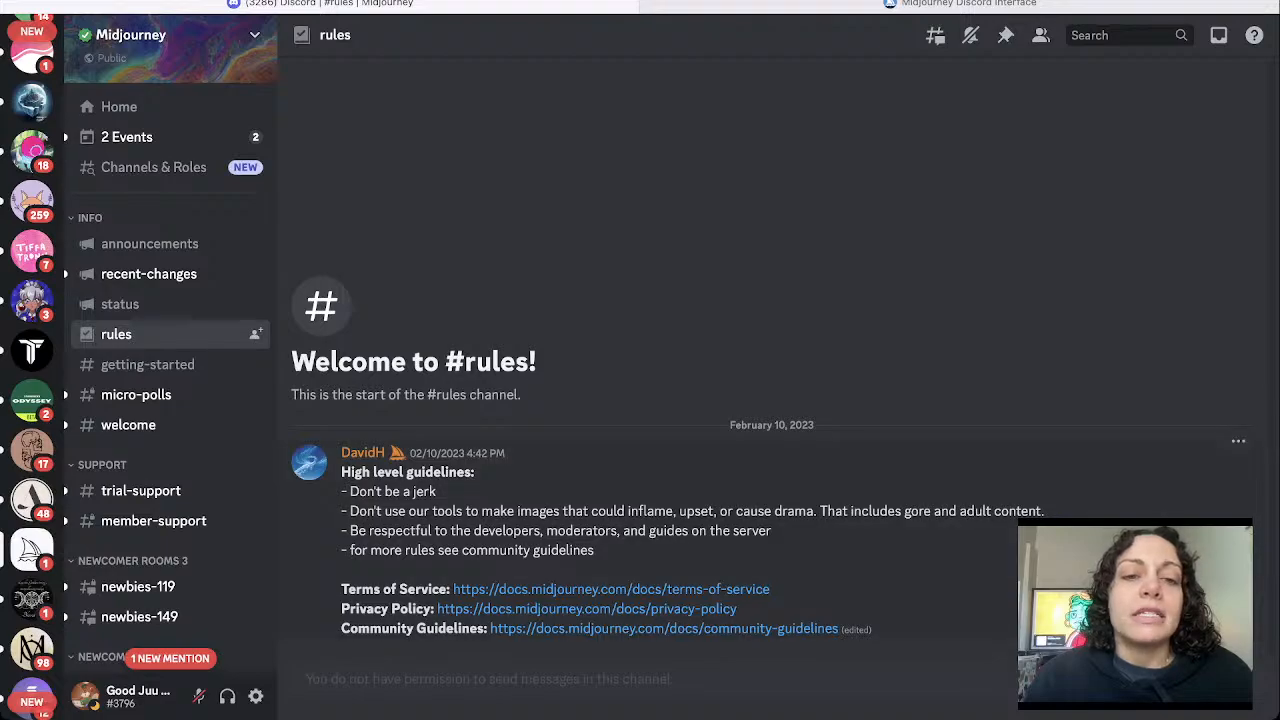
{"action": "left_click", "coordinate": [148, 364]}
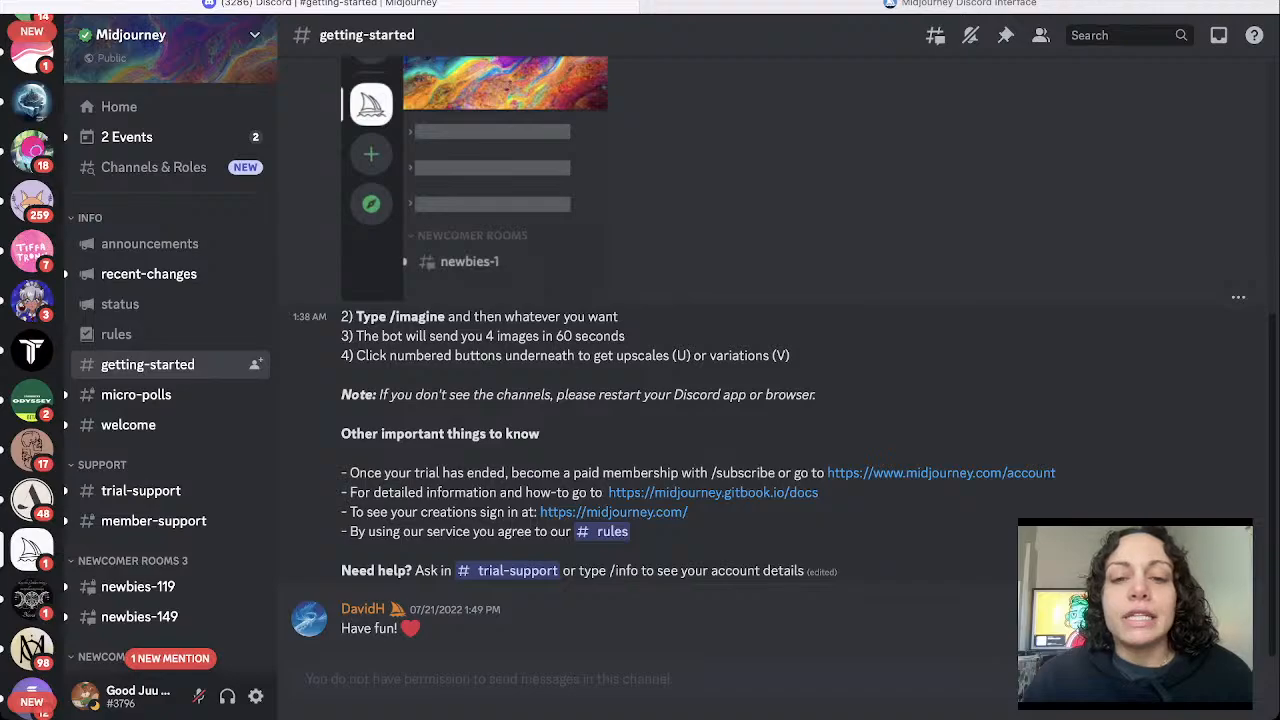
{"action": "scroll", "coordinate": [783, 358], "scroll_direction": "up", "scroll_amount": 4}
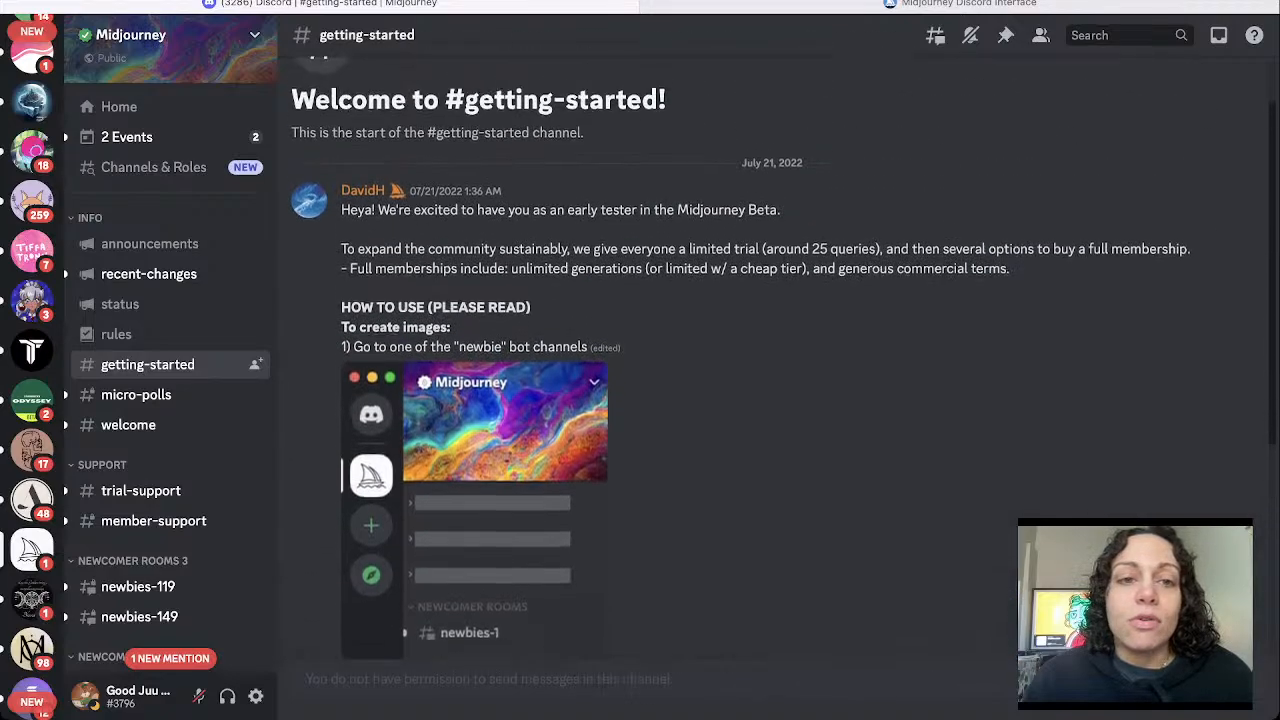
{"action": "scroll", "coordinate": [783, 358], "scroll_direction": "down", "scroll_amount": 2}
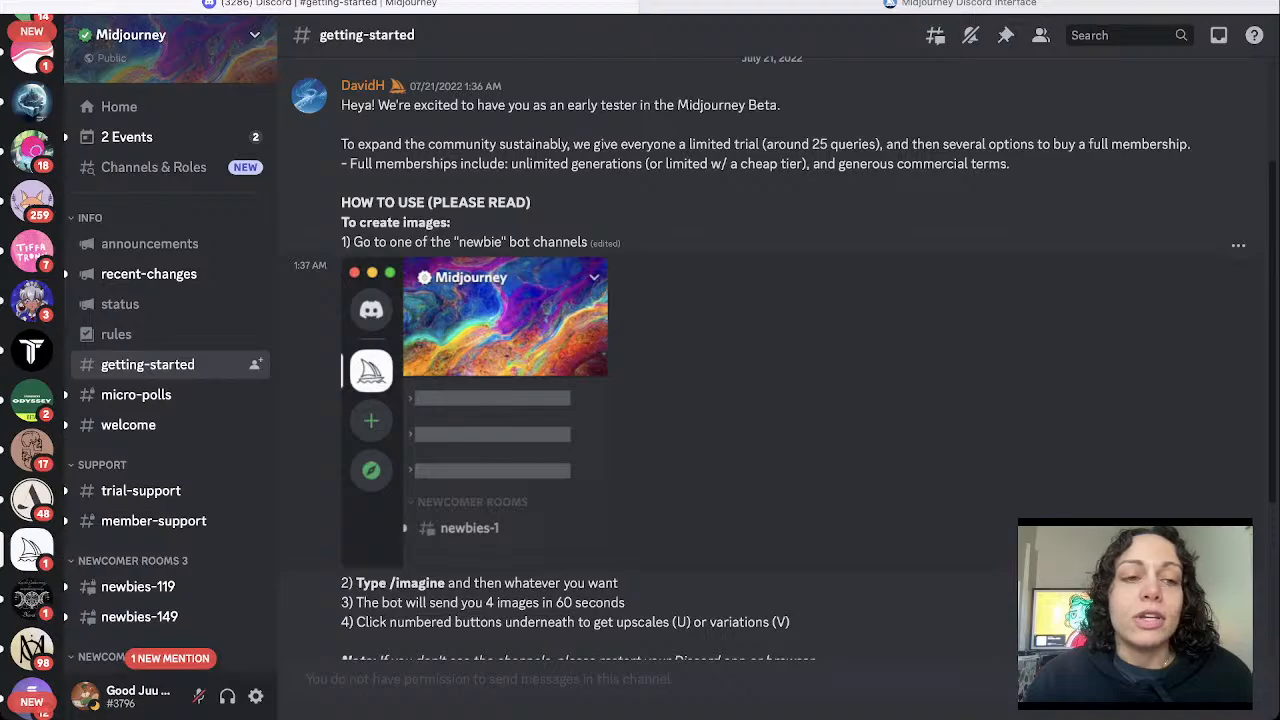
{"action": "scroll", "coordinate": [783, 358], "scroll_direction": "down", "scroll_amount": 4}
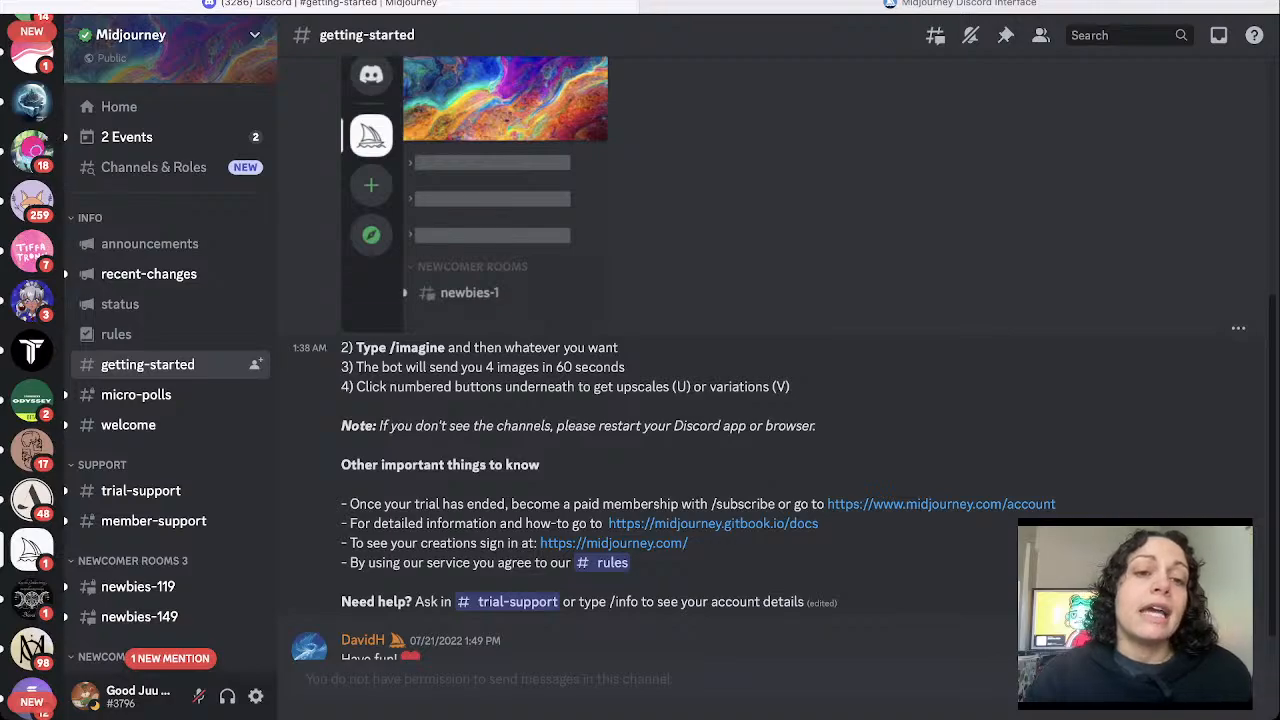
{"action": "scroll", "coordinate": [783, 358], "scroll_direction": "up", "scroll_amount": 1}
{"action": "scroll", "coordinate": [783, 358], "scroll_direction": "down", "scroll_amount": 2}
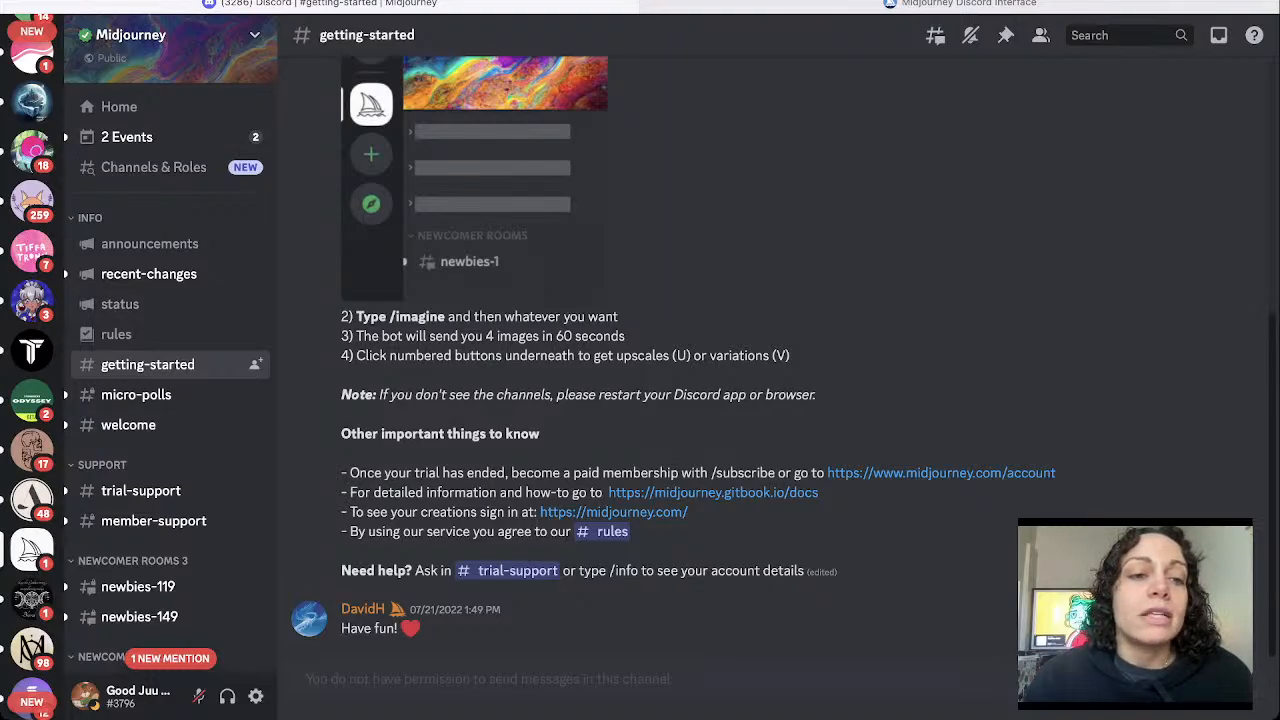
Browse the feature and usage polls in the micro-polls channel, and open the welcome channel.
{"action": "left_click", "coordinate": [136, 395]}
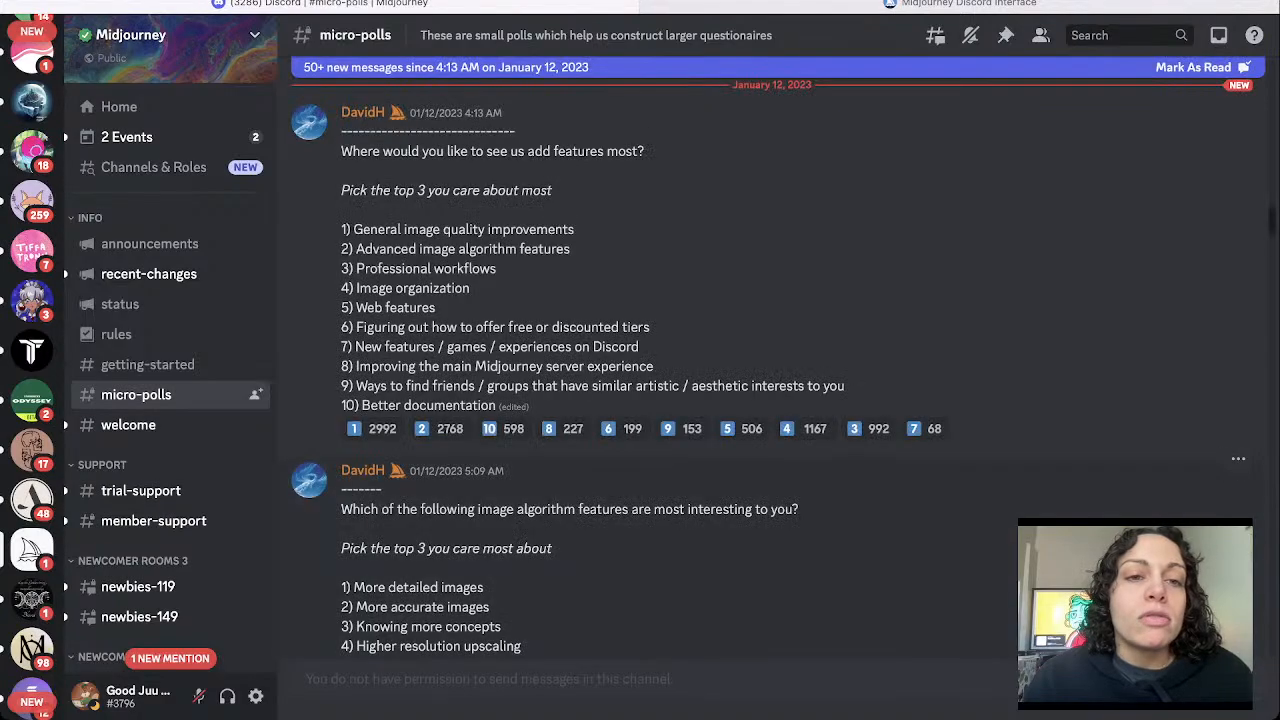
{"action": "scroll", "coordinate": [640, 370], "scroll_direction": "down", "scroll_amount": 15}
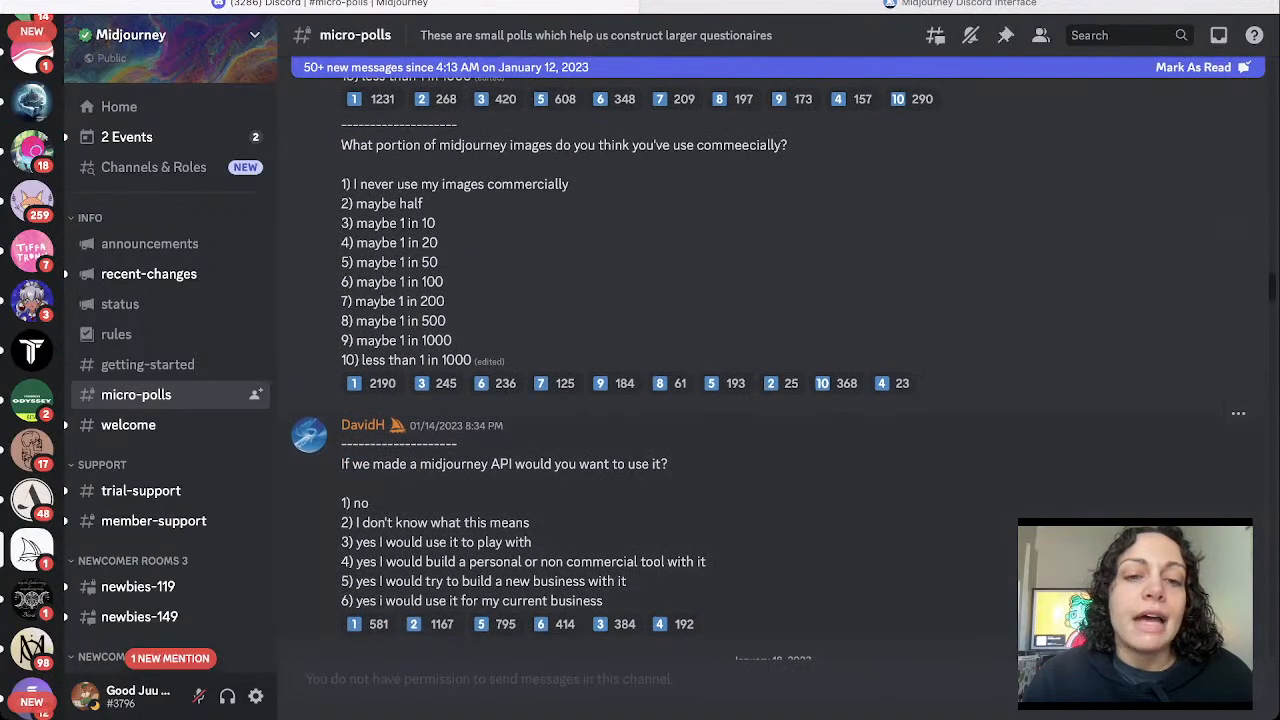
{"action": "scroll", "coordinate": [640, 370], "scroll_direction": "down", "scroll_amount": 5}
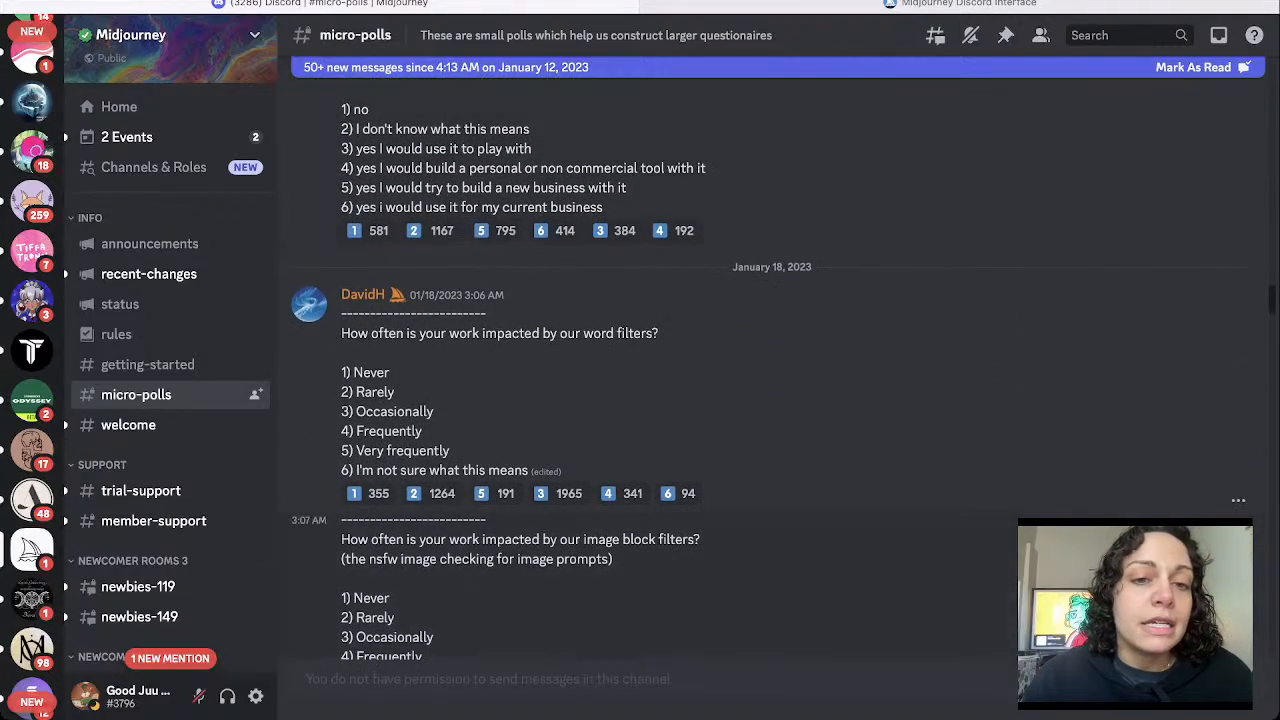
{"action": "scroll", "coordinate": [640, 370], "scroll_direction": "down", "scroll_amount": 2}
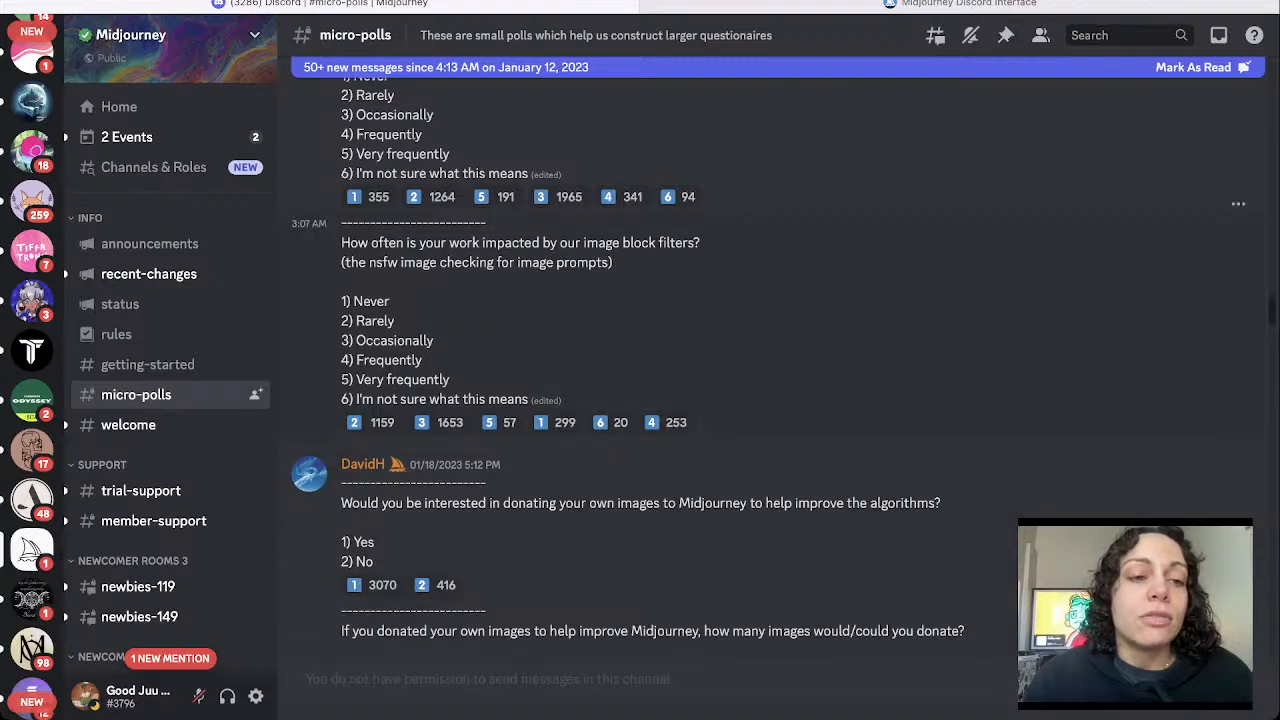
{"action": "left_click", "coordinate": [128, 425]}
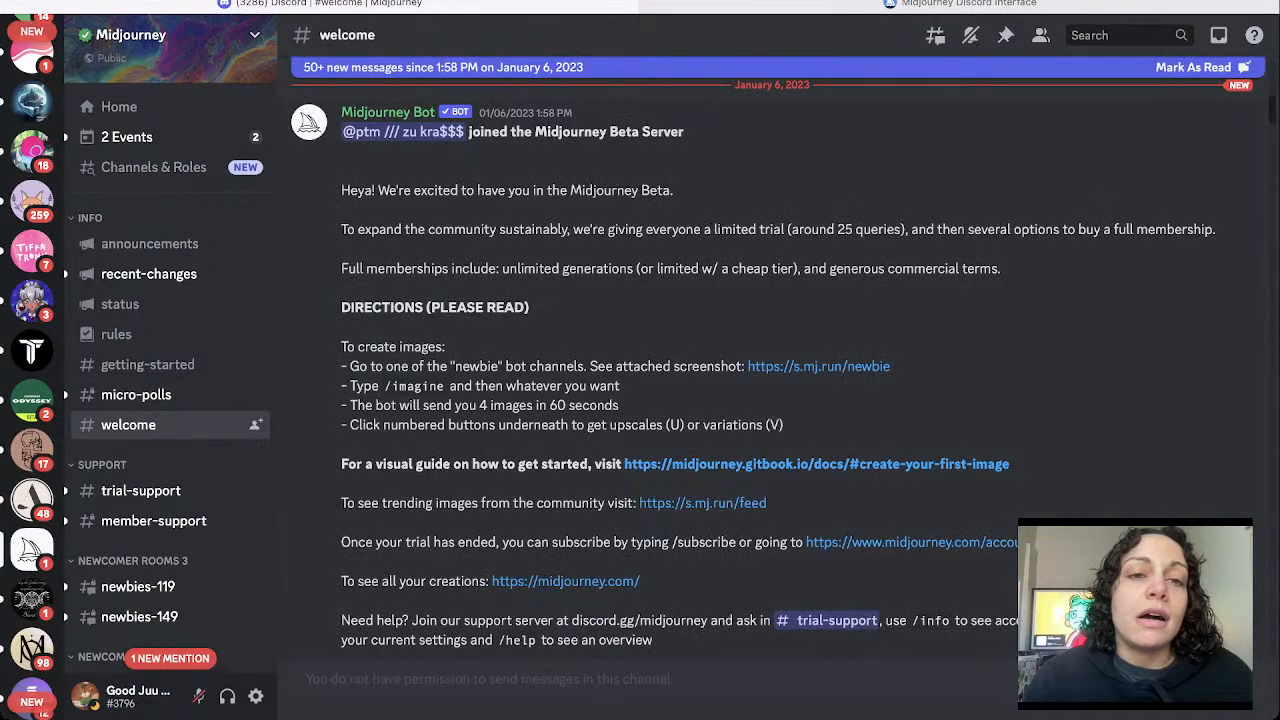
Read the trial information and image creation directions in the welcome channel's Midjourney Bot messages.
{"action": "scroll", "coordinate": [750, 375], "scroll_direction": "down", "scroll_amount": 10}
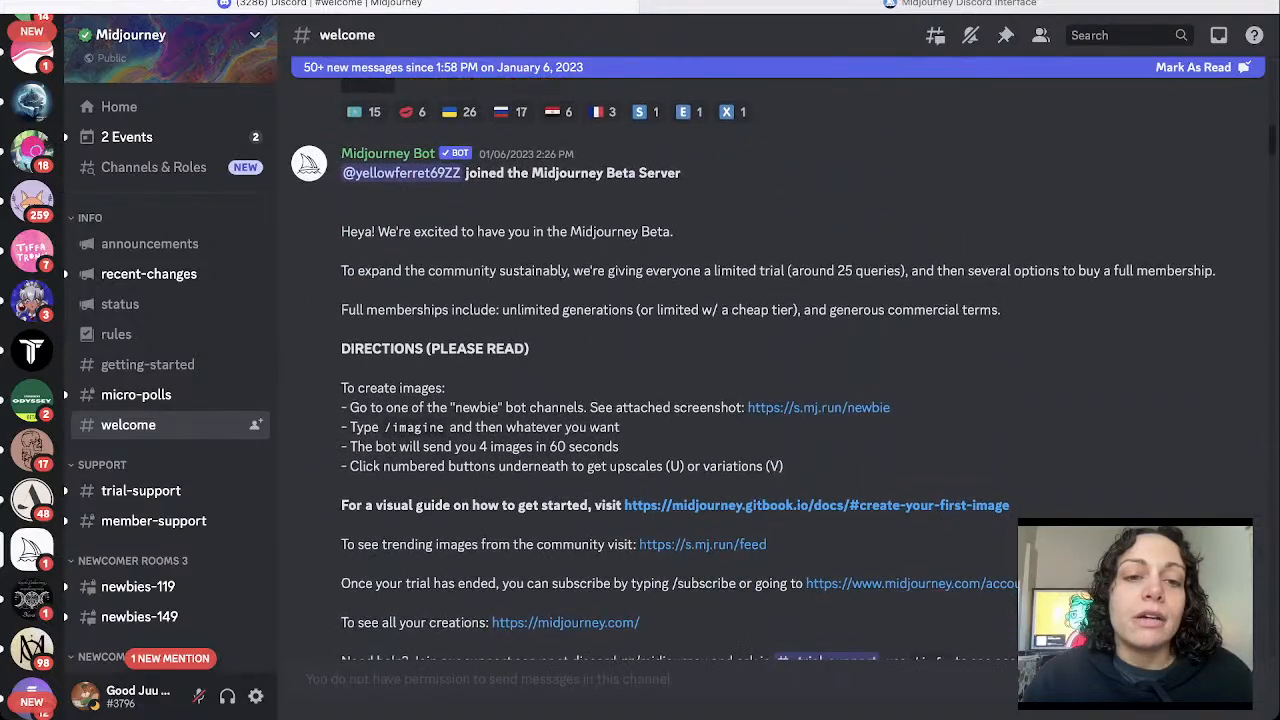
{"action": "scroll", "coordinate": [750, 375], "scroll_direction": "down", "scroll_amount": 10}
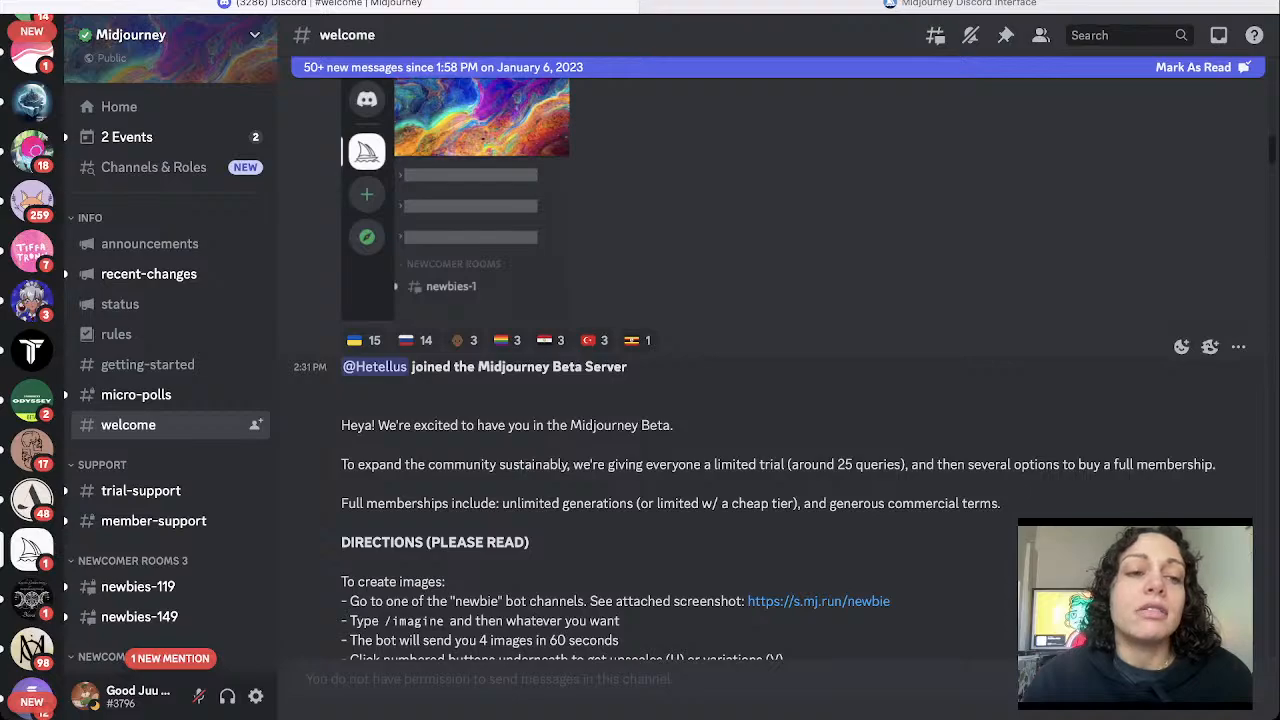
{"action": "scroll", "coordinate": [770, 367], "scroll_direction": "down", "scroll_amount": 3}
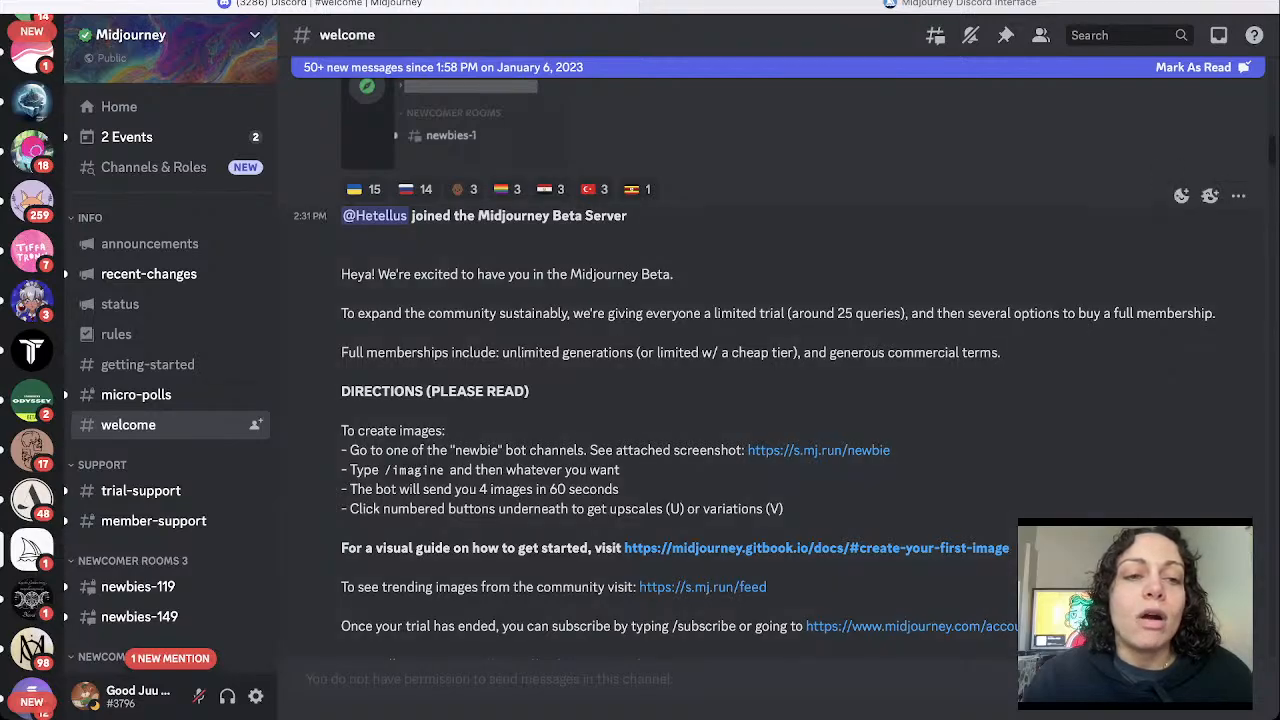
{"action": "scroll", "coordinate": [770, 361], "scroll_direction": "down", "scroll_amount": 2}
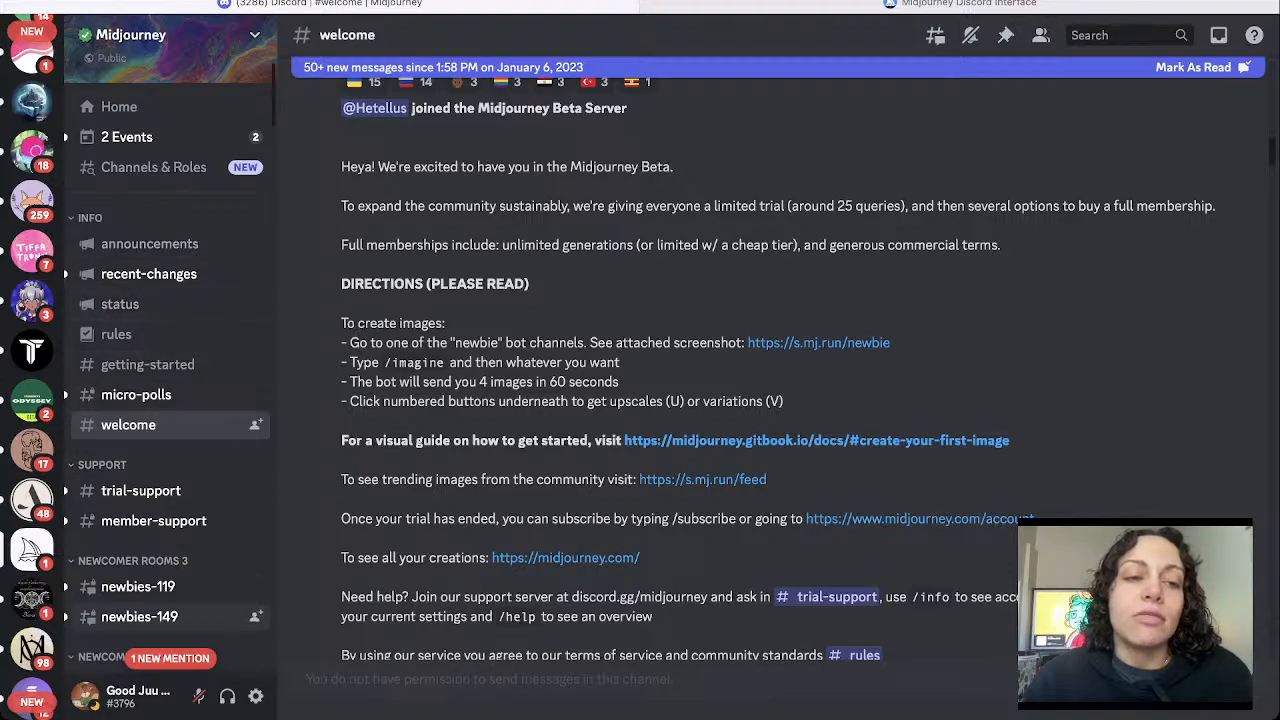
View the member-support and trial-support channels to compare where members and trial users get help.
{"action": "scroll", "coordinate": [170, 334], "scroll_direction": "down", "scroll_amount": 3}
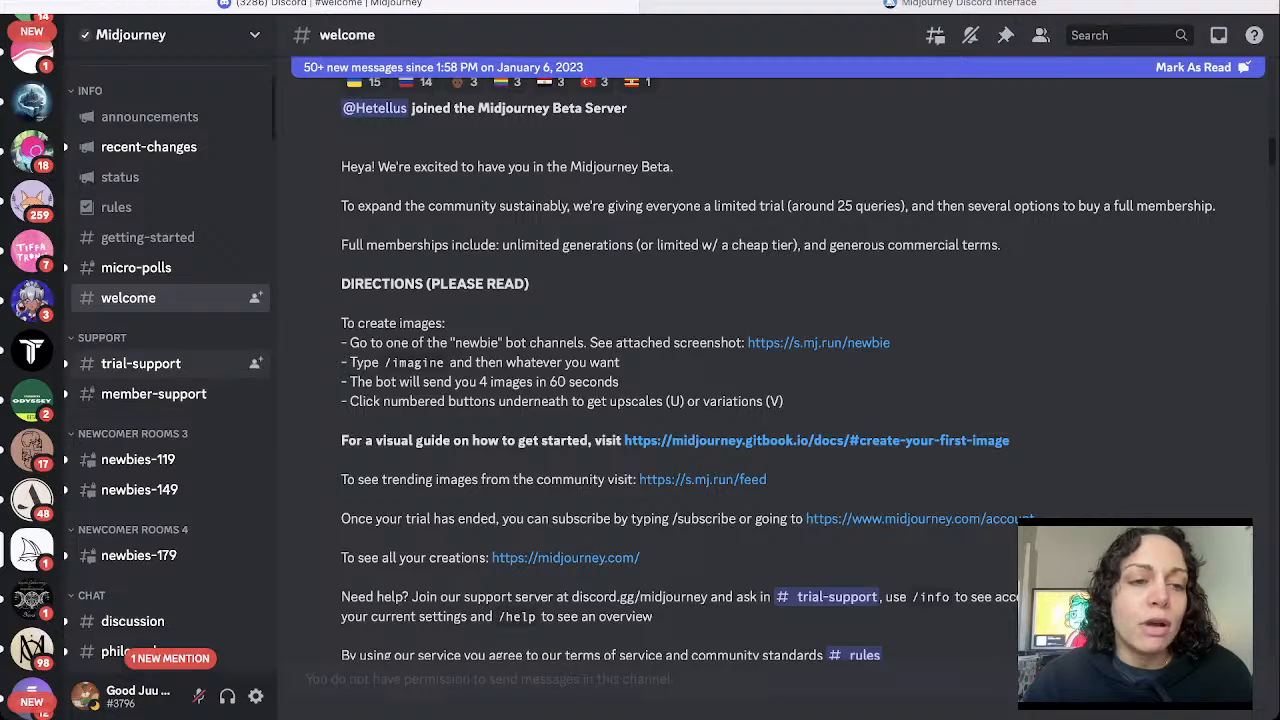
{"action": "left_click", "coordinate": [153, 394]}
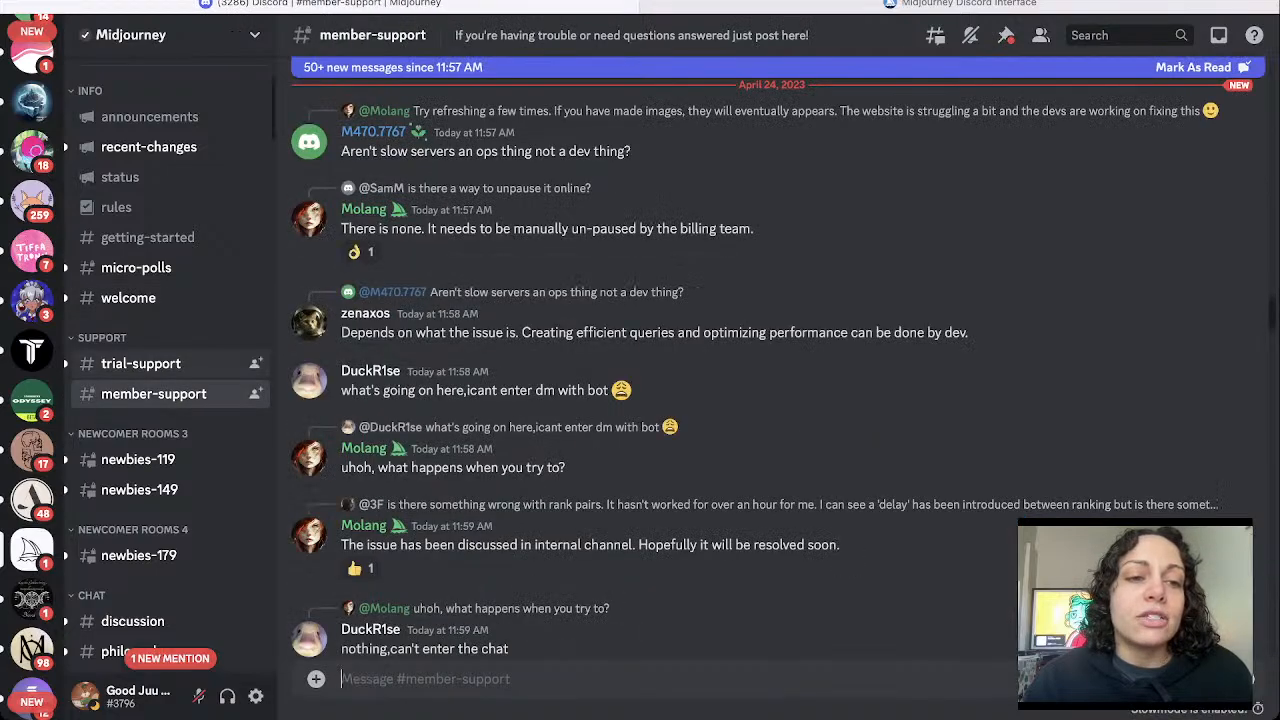
{"action": "left_click", "coordinate": [140, 363]}
{"action": "scroll", "coordinate": [1130, 560], "scroll_direction": "down", "scroll_amount": 3}
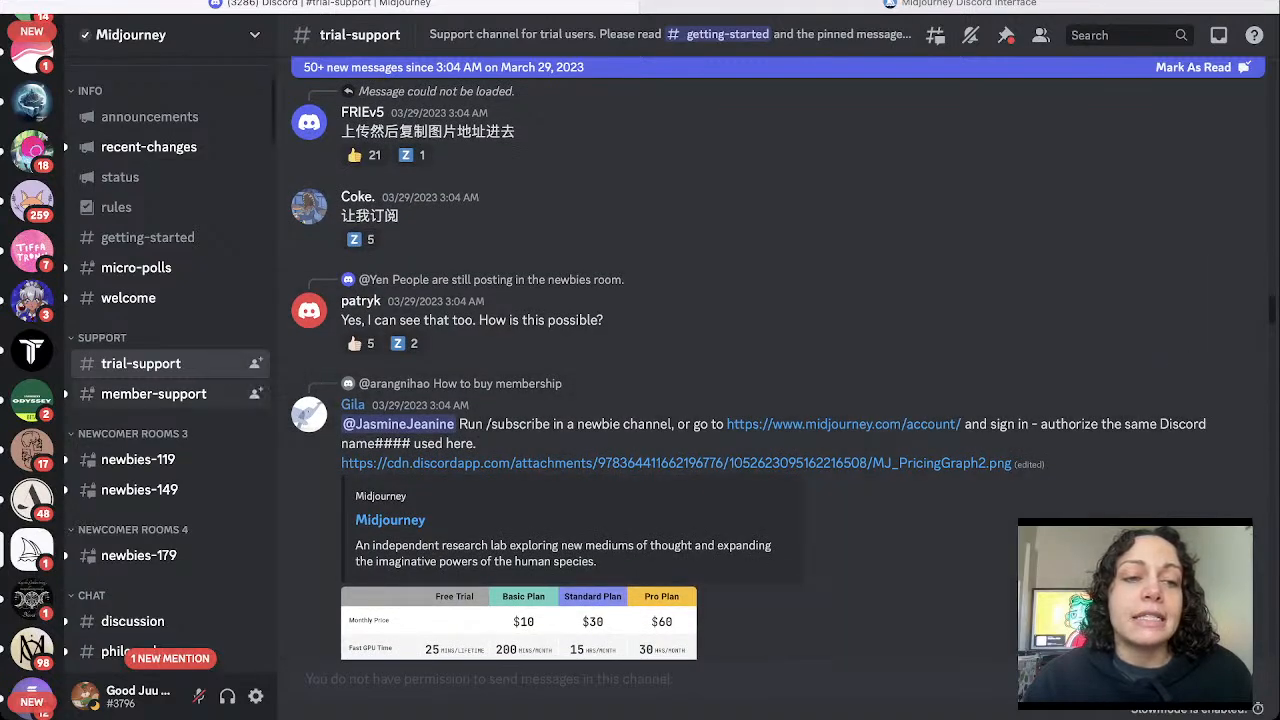
{"action": "left_click", "coordinate": [153, 394]}
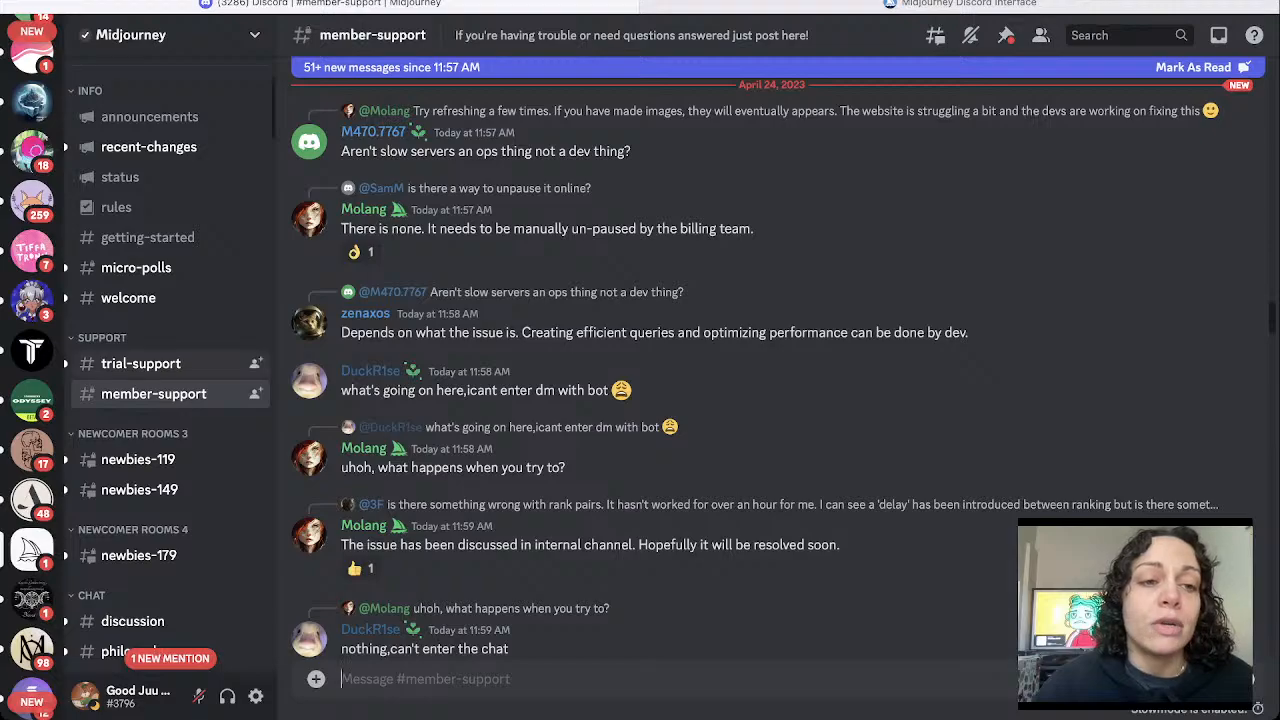
Open the newbies-119 newcomer room and browse its posted image generations down to the latest ones.
{"action": "scroll", "coordinate": [170, 405], "scroll_direction": "down", "scroll_amount": 1}
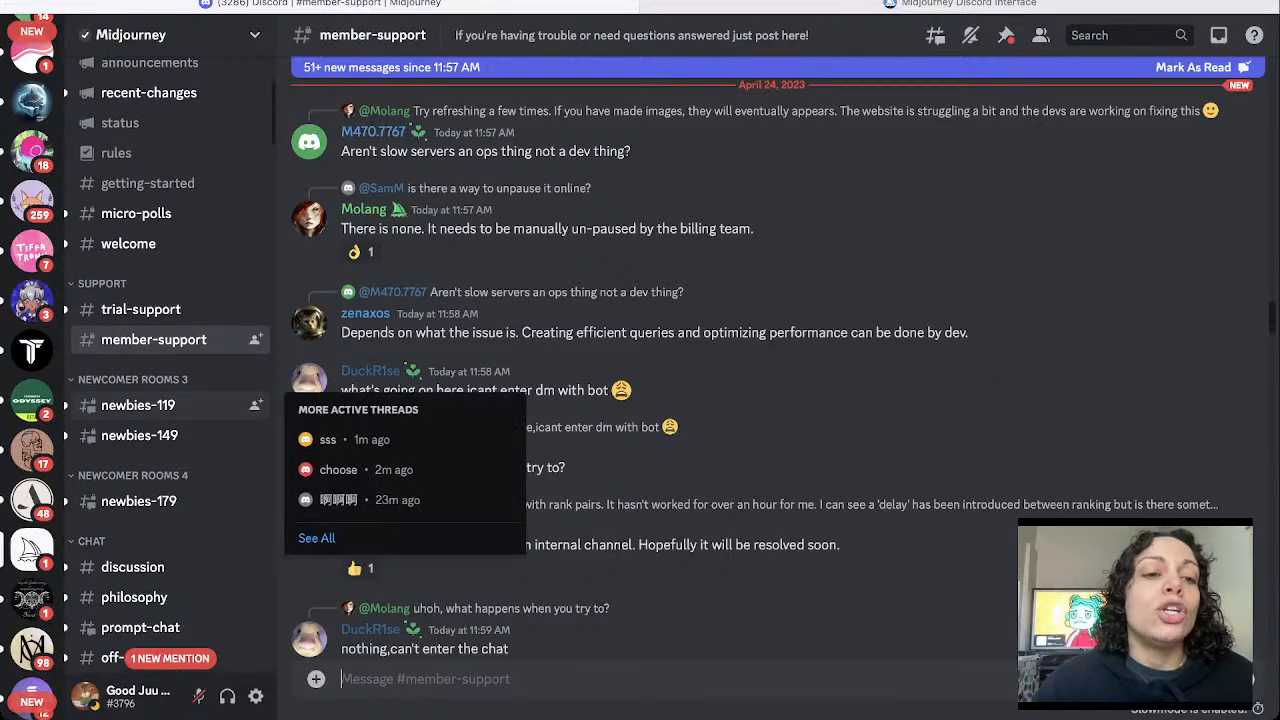
{"action": "left_click", "coordinate": [138, 405]}
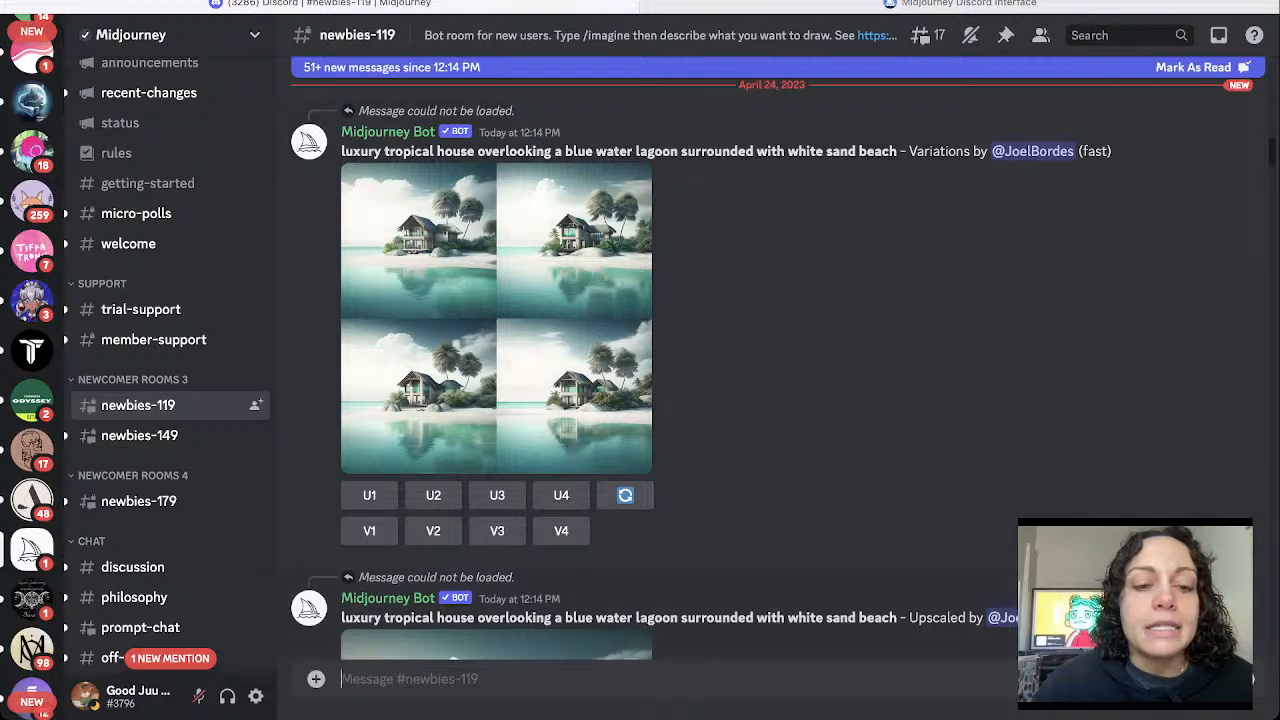
{"action": "scroll", "coordinate": [700, 450], "scroll_direction": "down", "scroll_amount": 3}
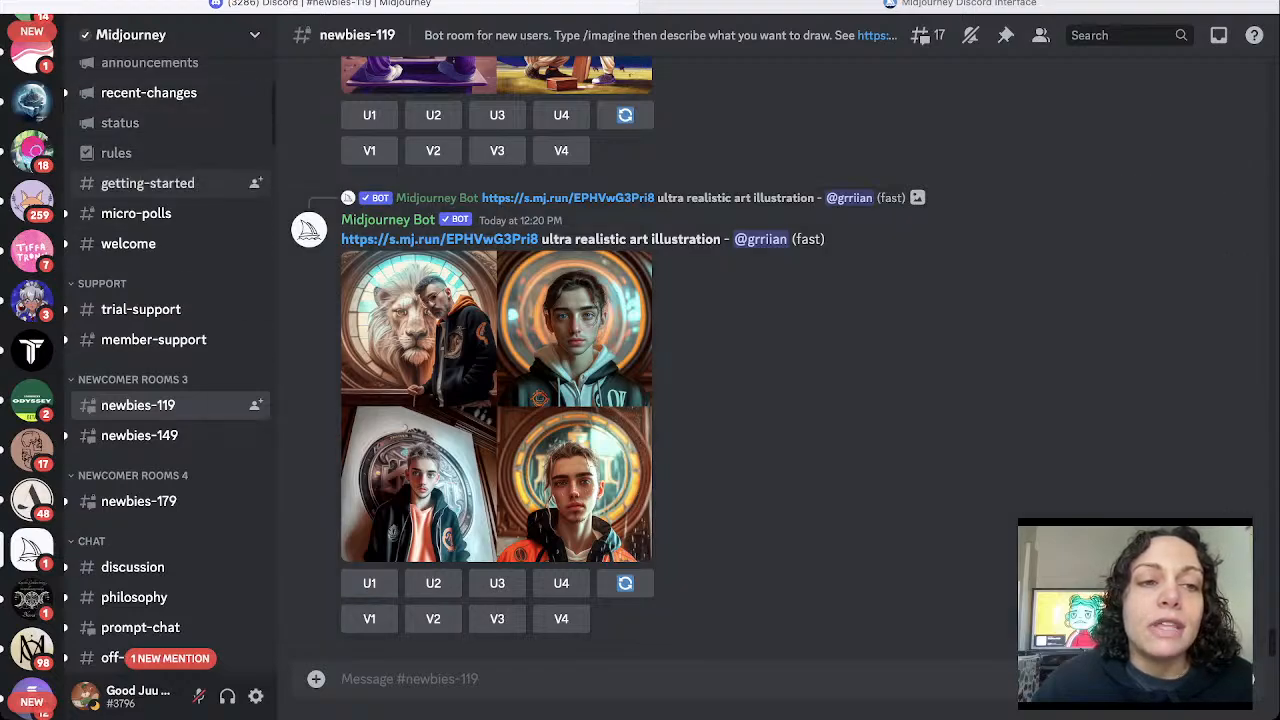
{"action": "mouse_move", "coordinate": [200, 405]}
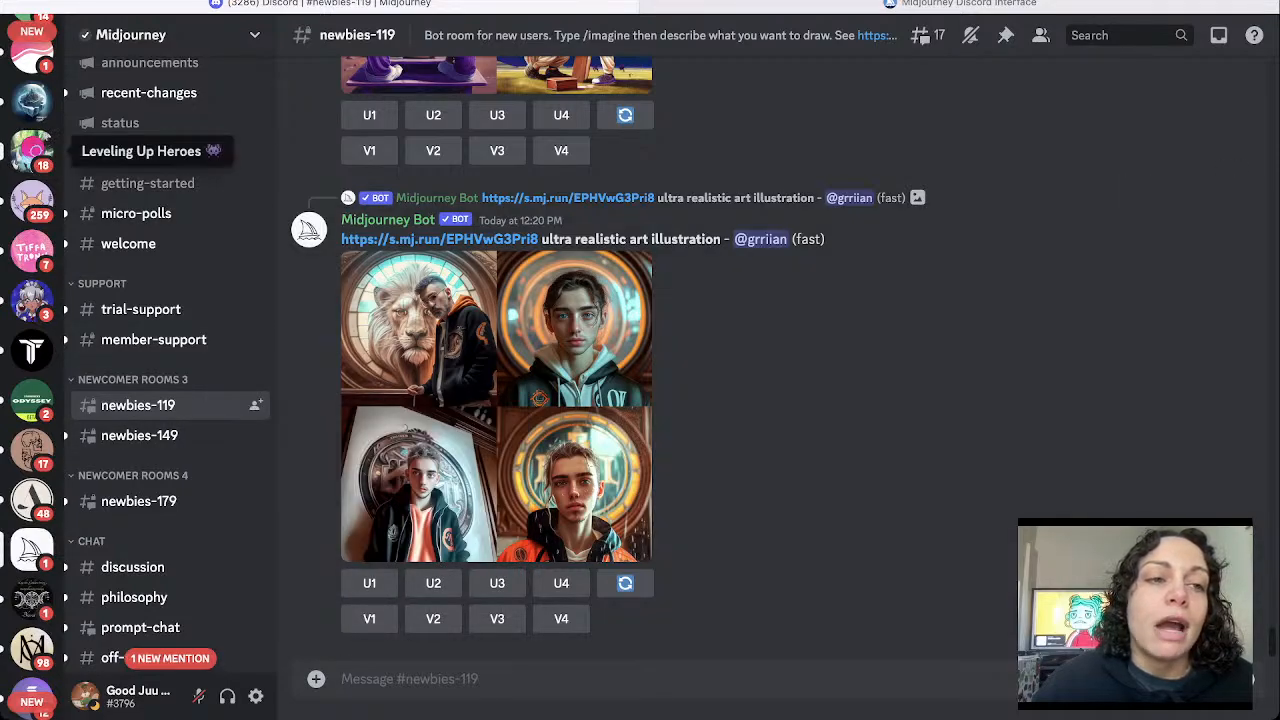
Open the discussion channel and the ideas-and-features channel in the Chat section to see what members post there.
{"action": "scroll", "coordinate": [180, 345], "scroll_direction": "down", "scroll_amount": 2}
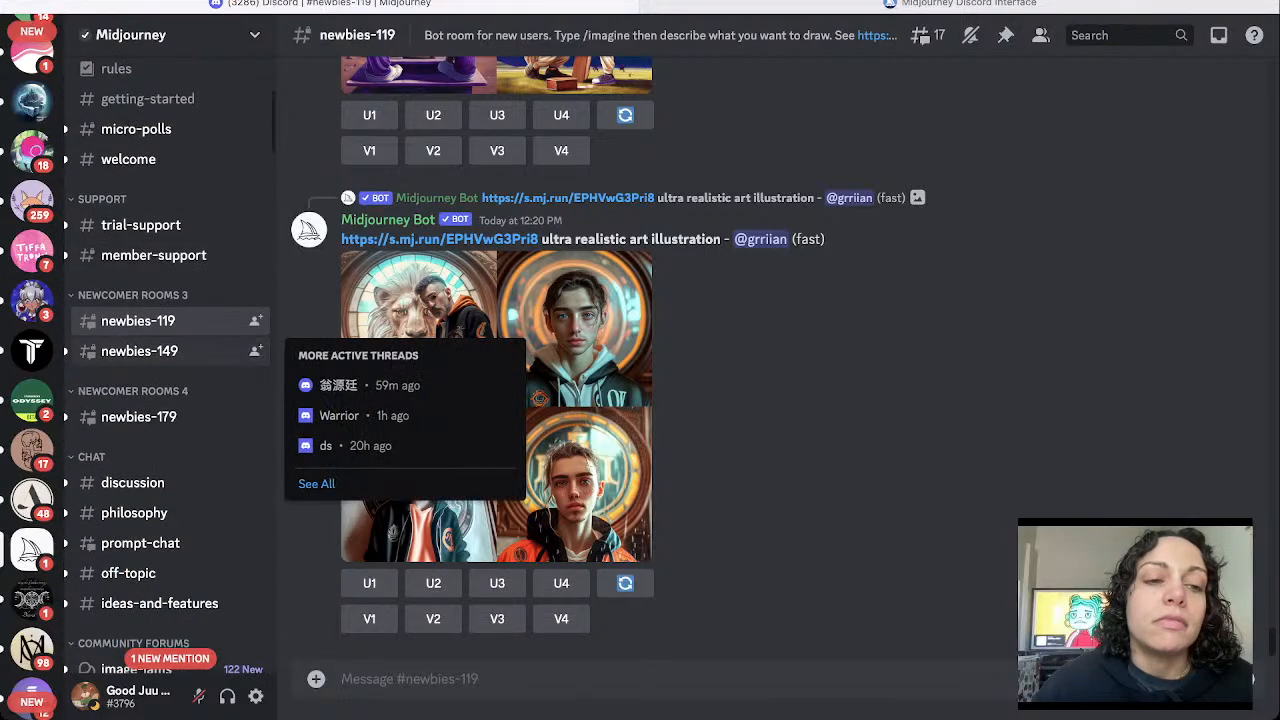
{"action": "scroll", "coordinate": [180, 345], "scroll_direction": "down", "scroll_amount": 1}
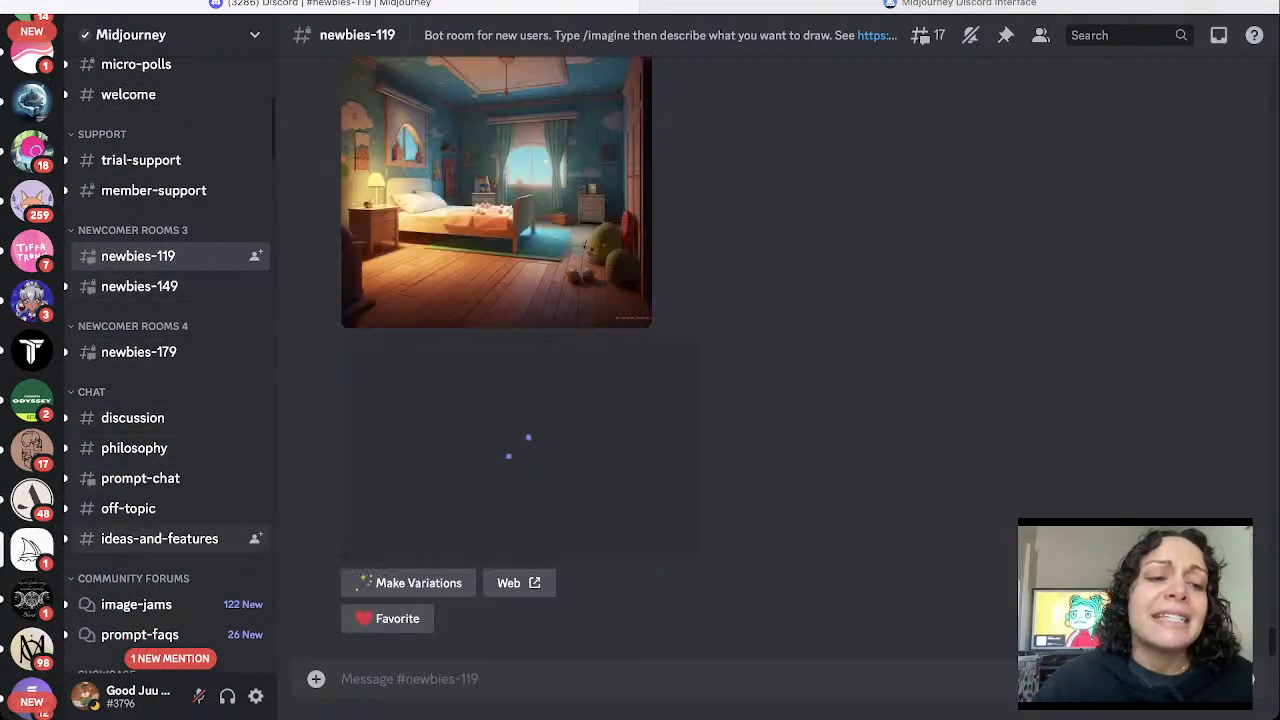
{"action": "scroll", "coordinate": [170, 400], "scroll_direction": "down", "scroll_amount": 1}
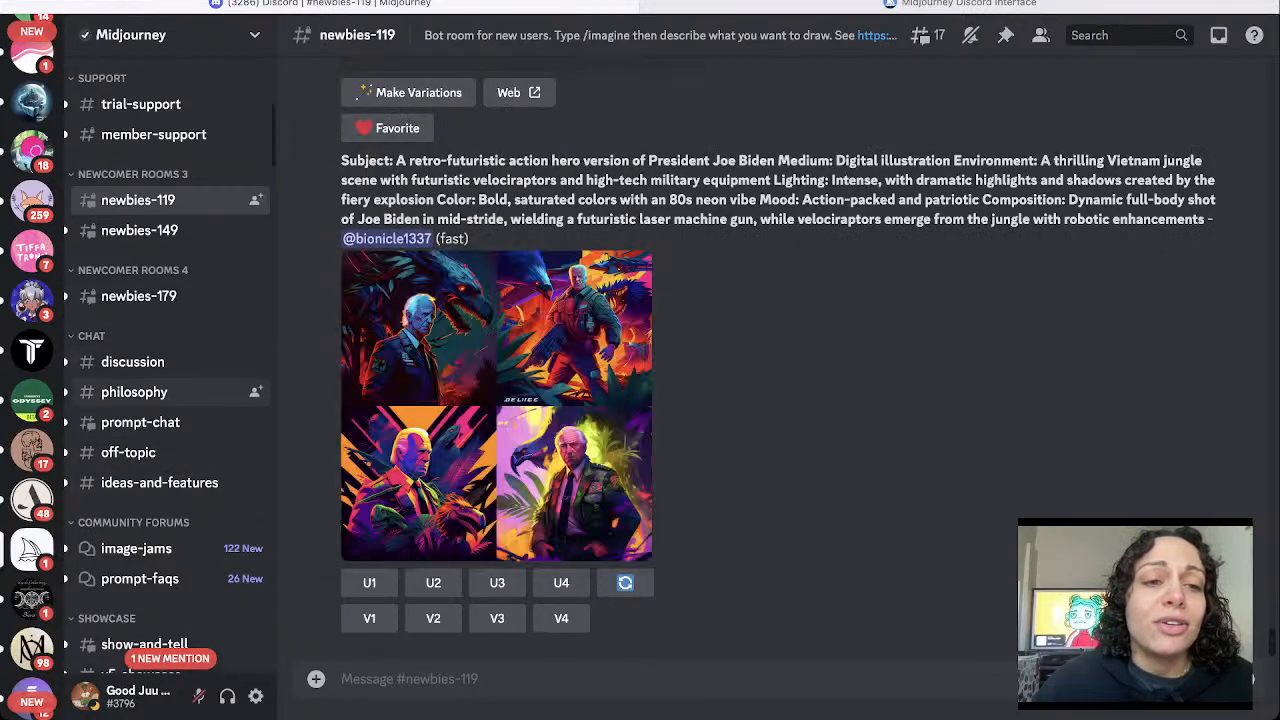
{"action": "left_click", "coordinate": [133, 362]}
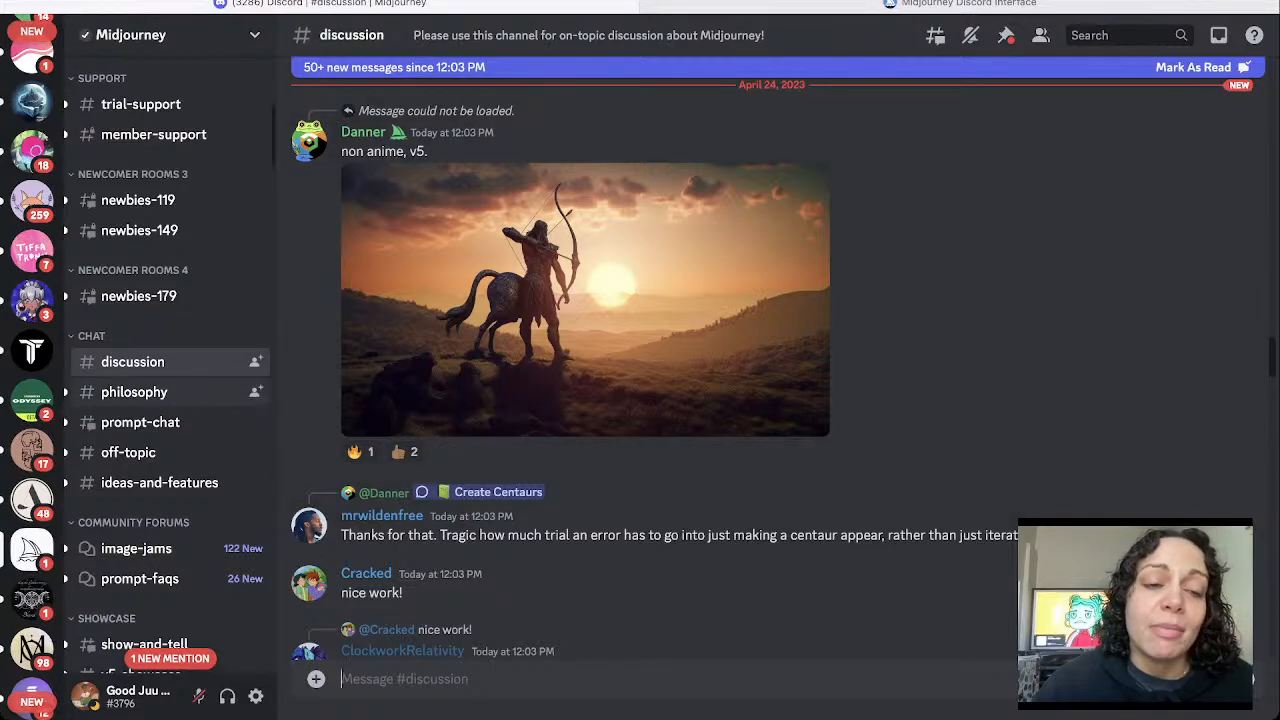
{"action": "left_click", "coordinate": [160, 483]}
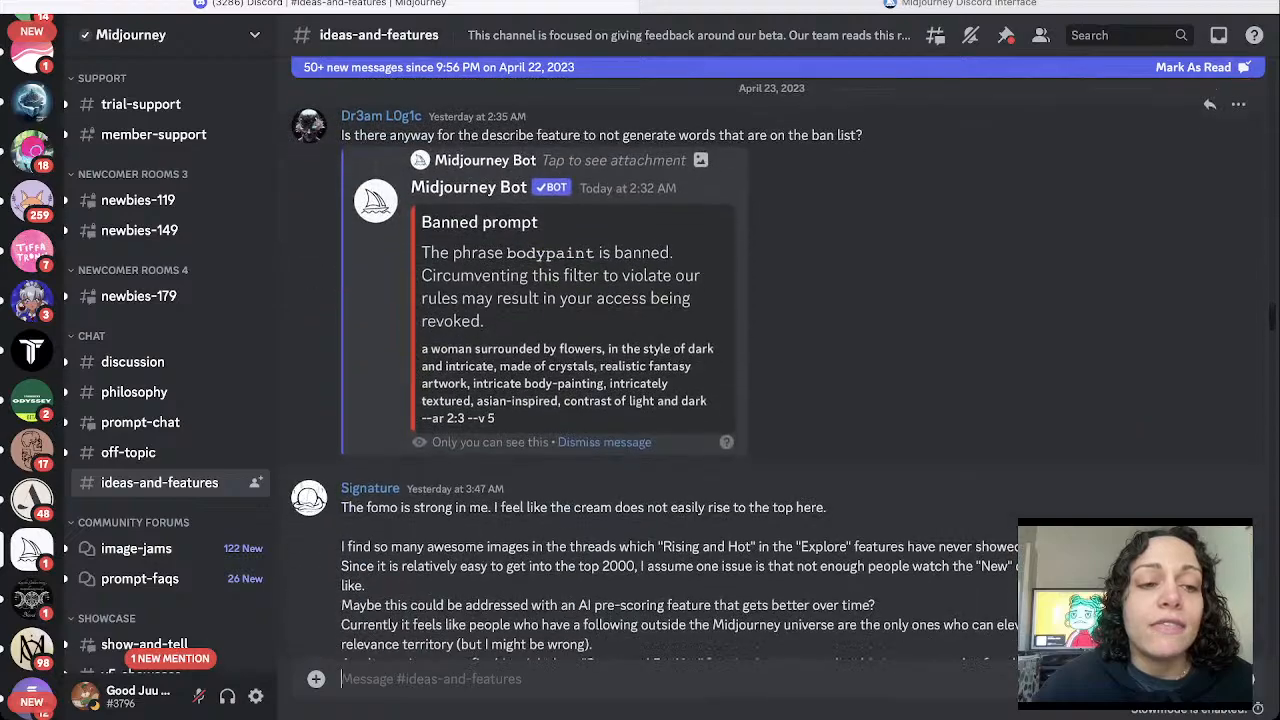
Pass over the community forums and browse the shared images in the show-and-tell showcase channel.
{"action": "mouse_move", "coordinate": [150, 548]}
{"action": "scroll", "coordinate": [150, 548], "scroll_direction": "down", "scroll_amount": 3}
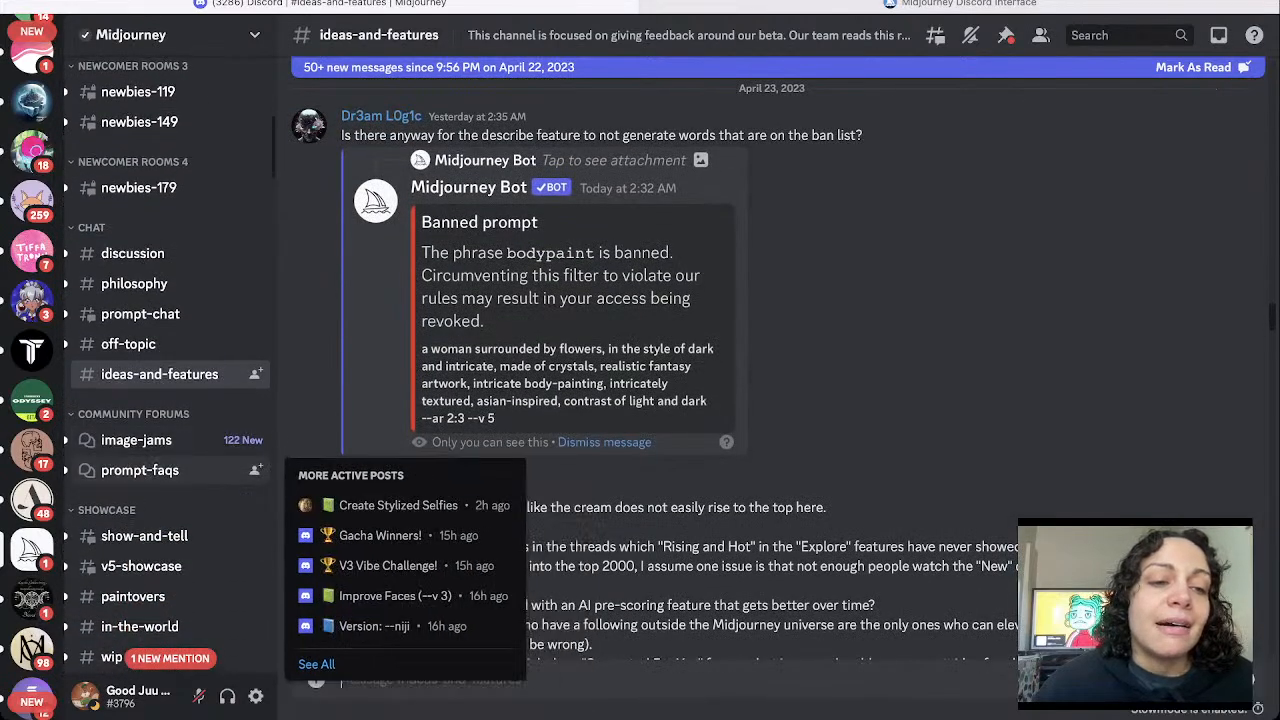
{"action": "left_click", "coordinate": [144, 445]}
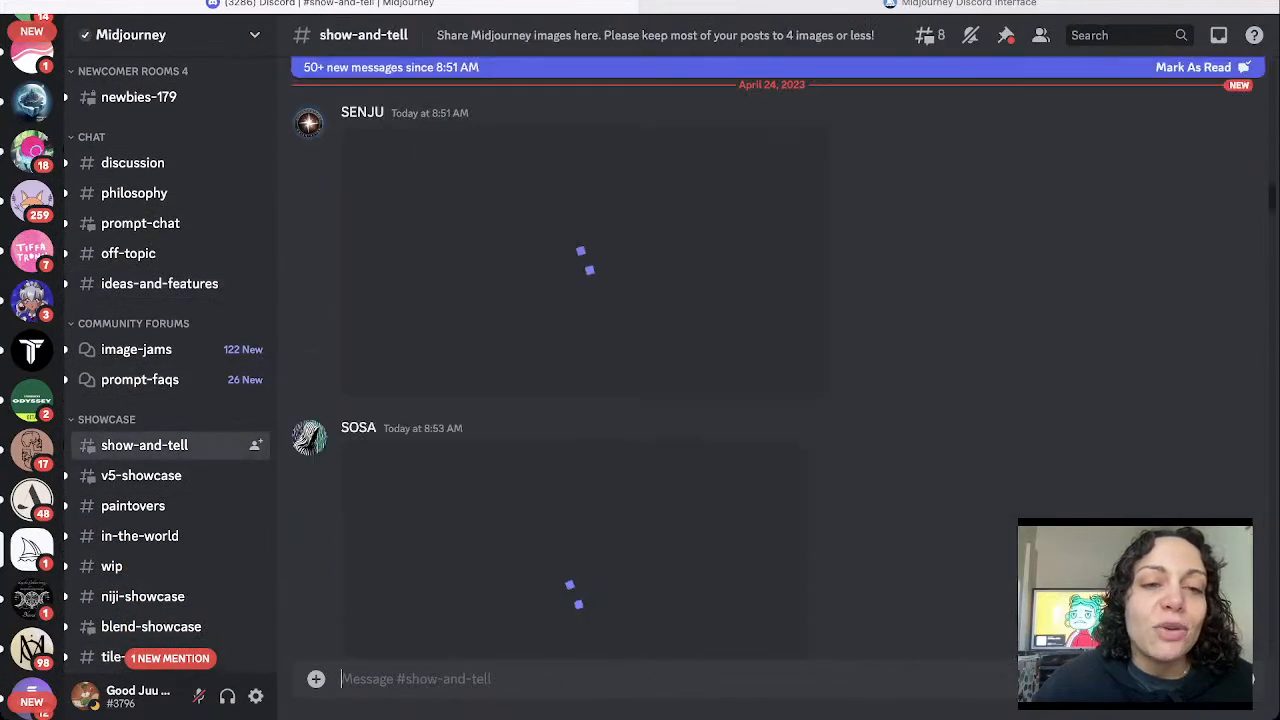
{"action": "scroll", "coordinate": [585, 370], "scroll_direction": "down", "scroll_amount": 4}
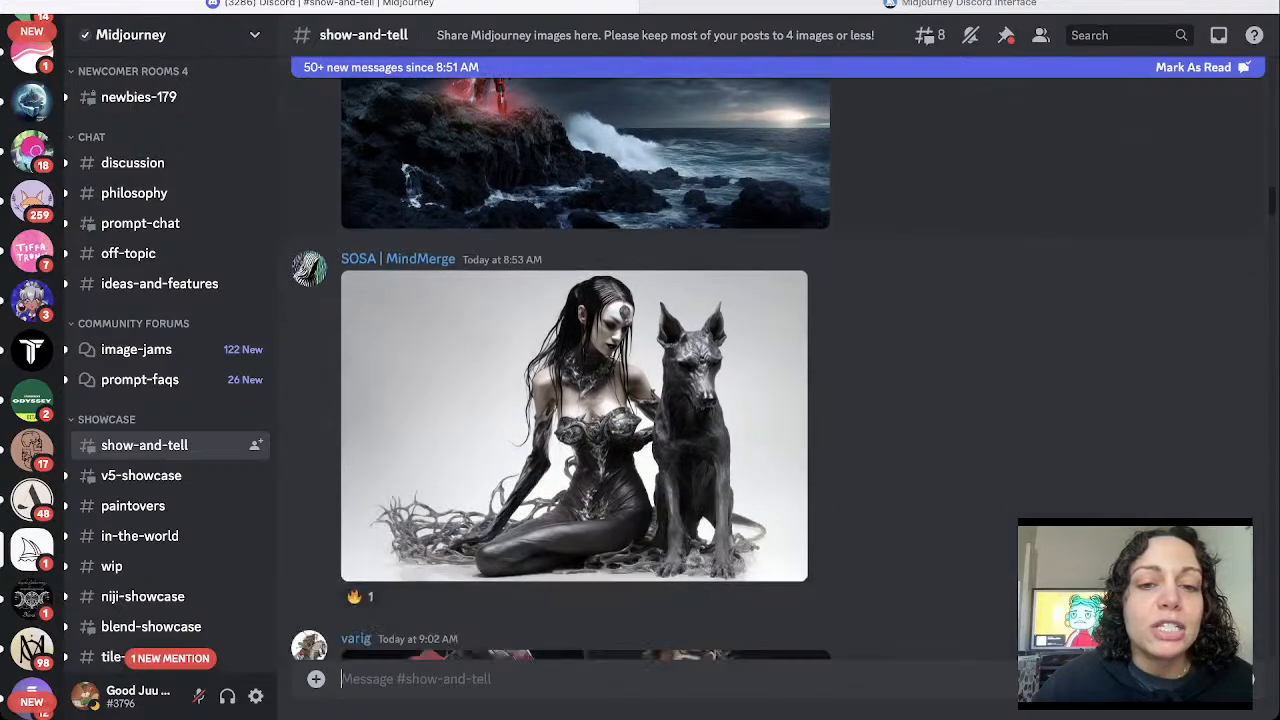
{"action": "scroll", "coordinate": [170, 360], "scroll_direction": "down", "scroll_amount": 1}
Open the environments channel among the themed image generation channels and browse its prompts and image grids.
{"action": "scroll", "coordinate": [170, 445], "scroll_direction": "down", "scroll_amount": 4}
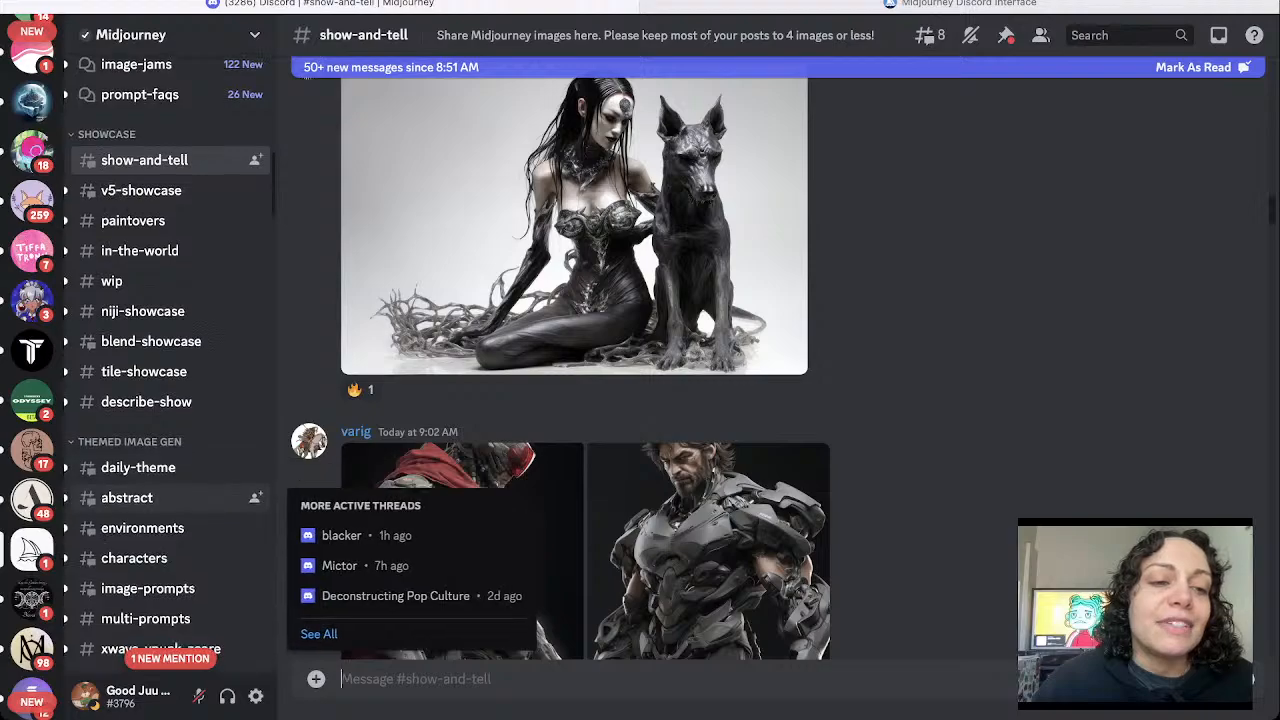
{"action": "scroll", "coordinate": [170, 490], "scroll_direction": "down", "scroll_amount": 2}
{"action": "scroll", "coordinate": [170, 470], "scroll_direction": "down", "scroll_amount": 2}
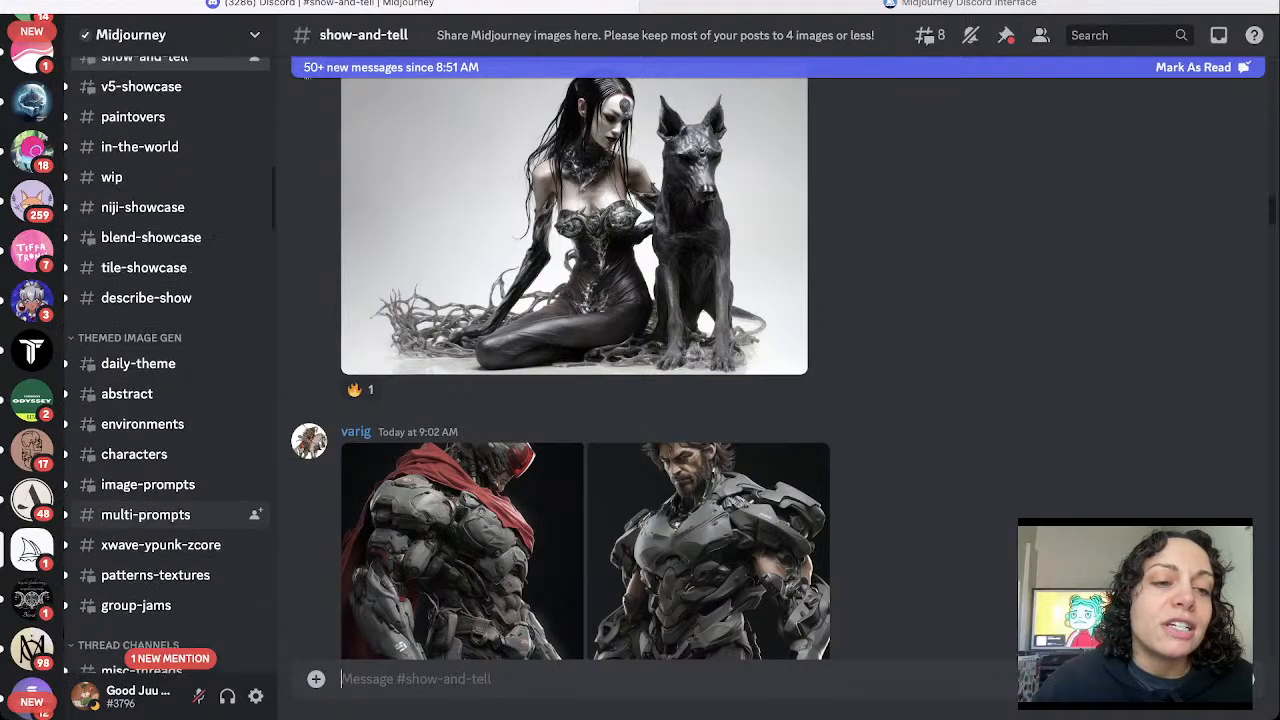
{"action": "left_click", "coordinate": [150, 387]}
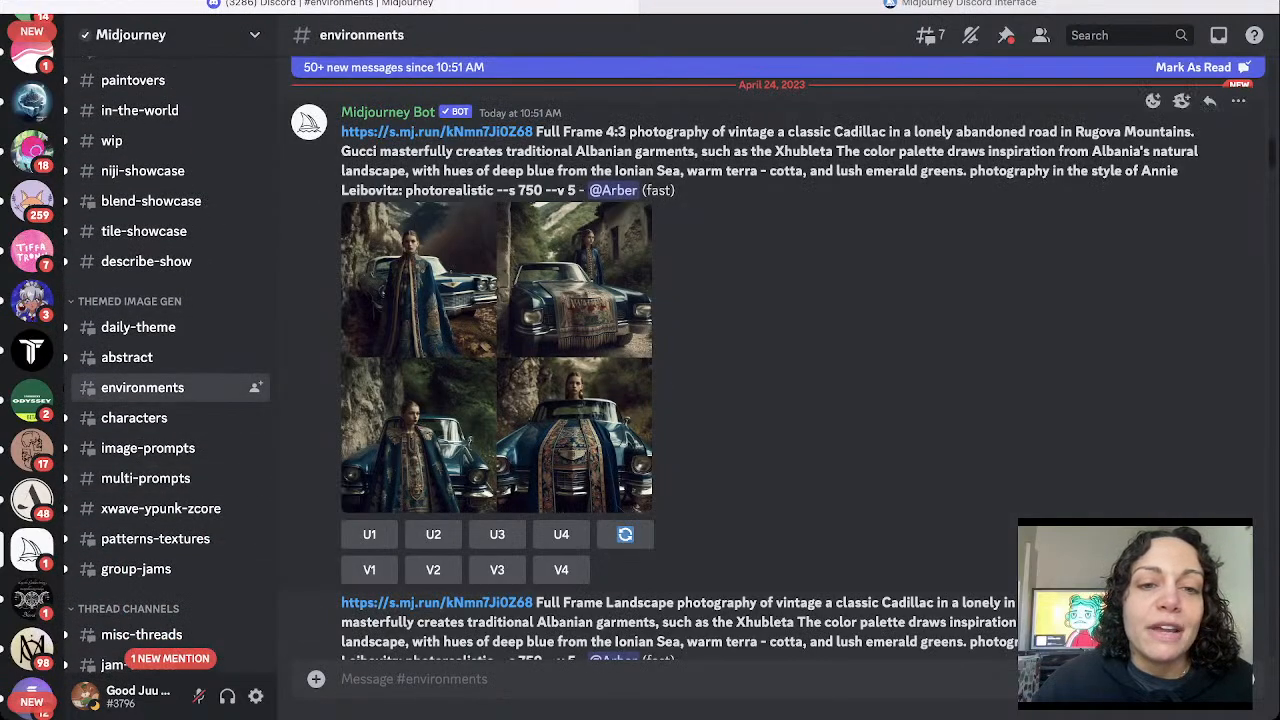
{"action": "scroll", "coordinate": [700, 370], "scroll_direction": "down", "scroll_amount": 10}
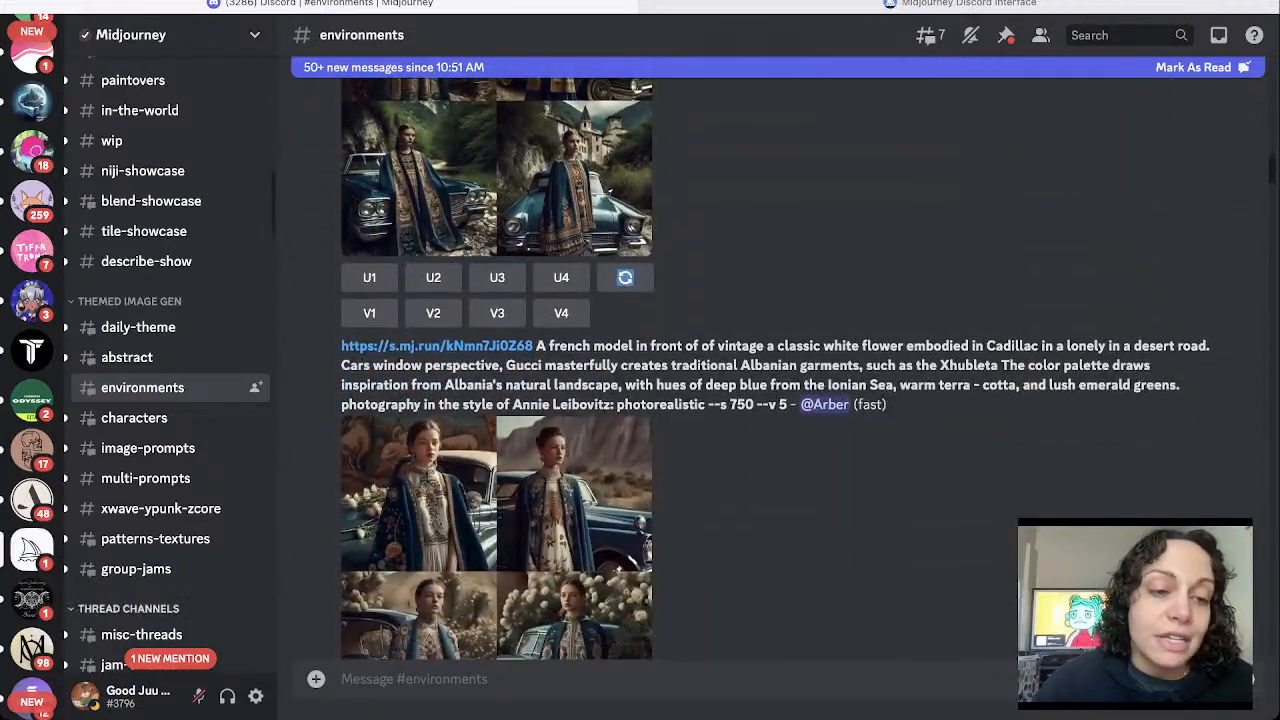
Look over the general image generation channels, then open general-1 and browse its prompts and generated images.
{"action": "scroll", "coordinate": [170, 550], "scroll_direction": "down", "scroll_amount": 3}
{"action": "scroll", "coordinate": [170, 450], "scroll_direction": "down", "scroll_amount": 5}
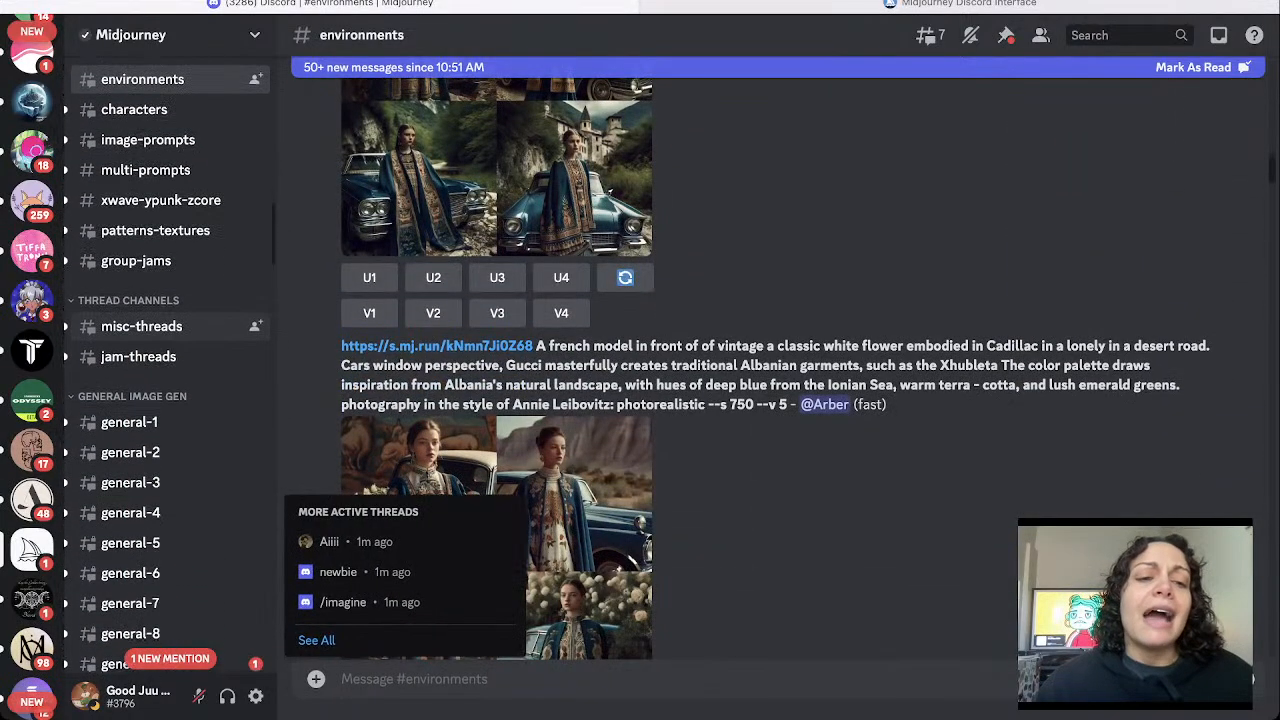
{"action": "scroll", "coordinate": [170, 400], "scroll_direction": "down", "scroll_amount": 15}
{"action": "scroll", "coordinate": [170, 400], "scroll_direction": "up", "scroll_amount": 10}
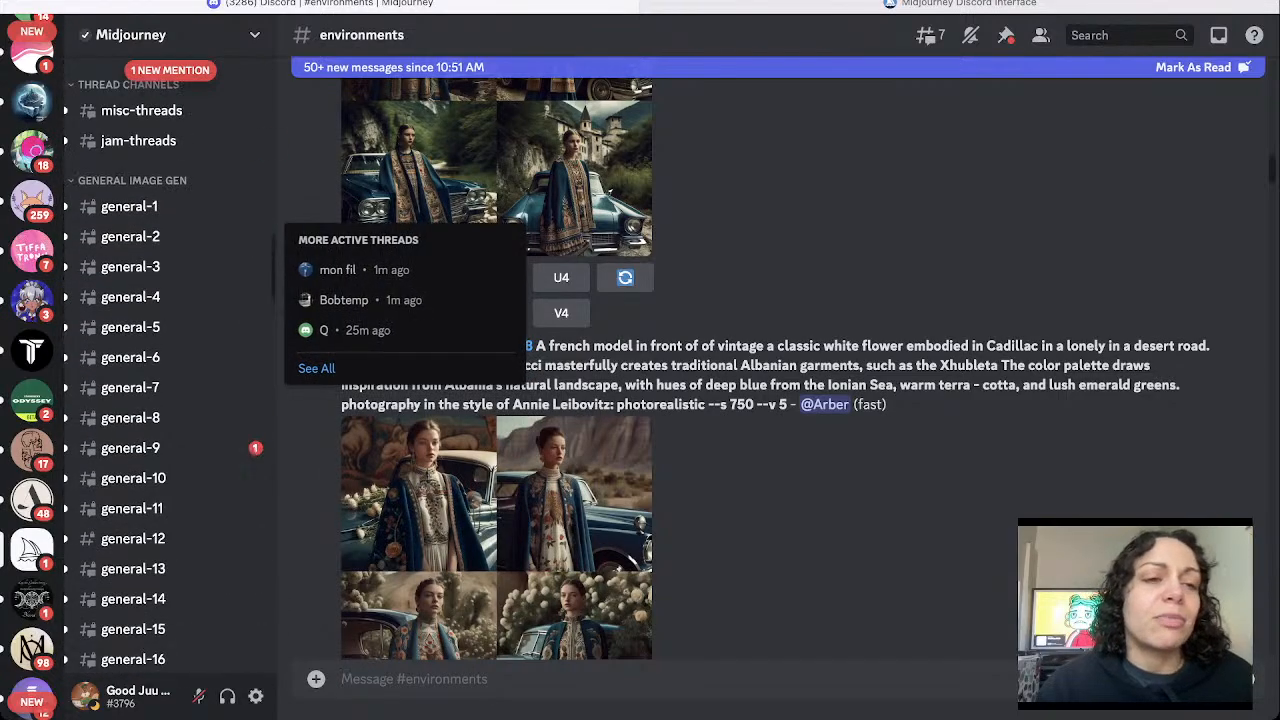
{"action": "scroll", "coordinate": [170, 400], "scroll_direction": "down", "scroll_amount": 14}
{"action": "scroll", "coordinate": [170, 400], "scroll_direction": "up", "scroll_amount": 15}
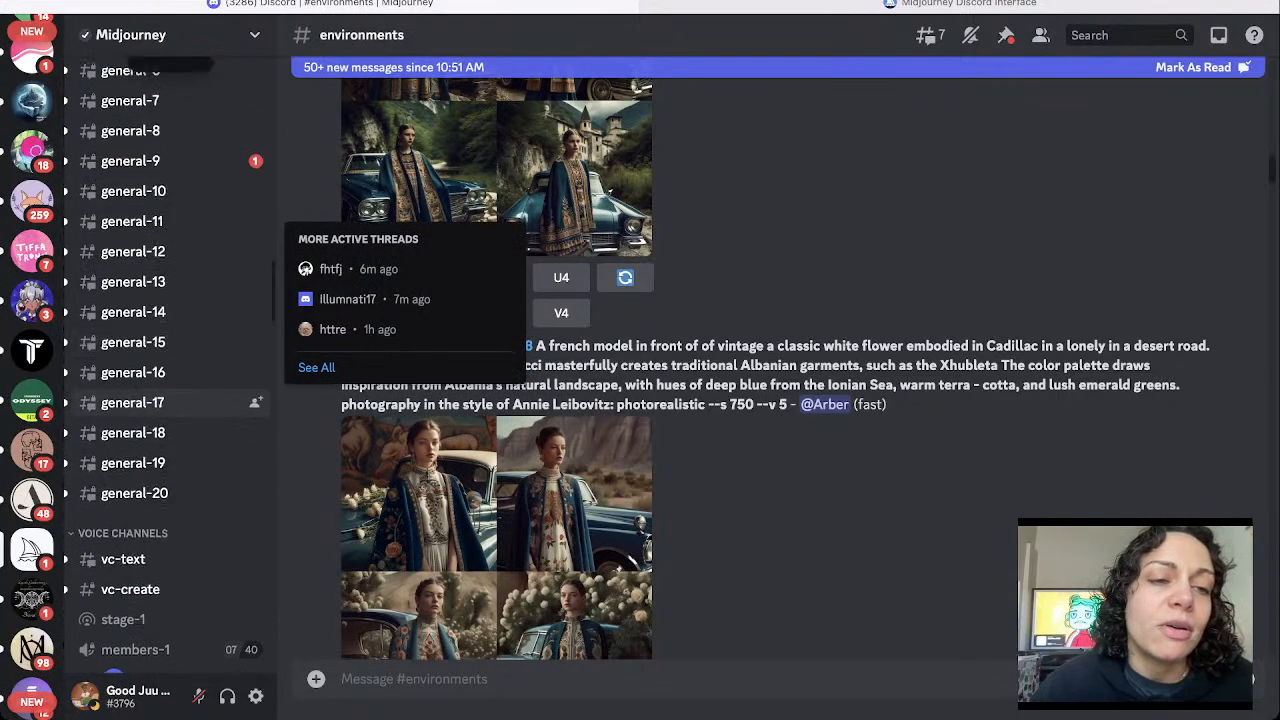
{"action": "left_click", "coordinate": [130, 276]}
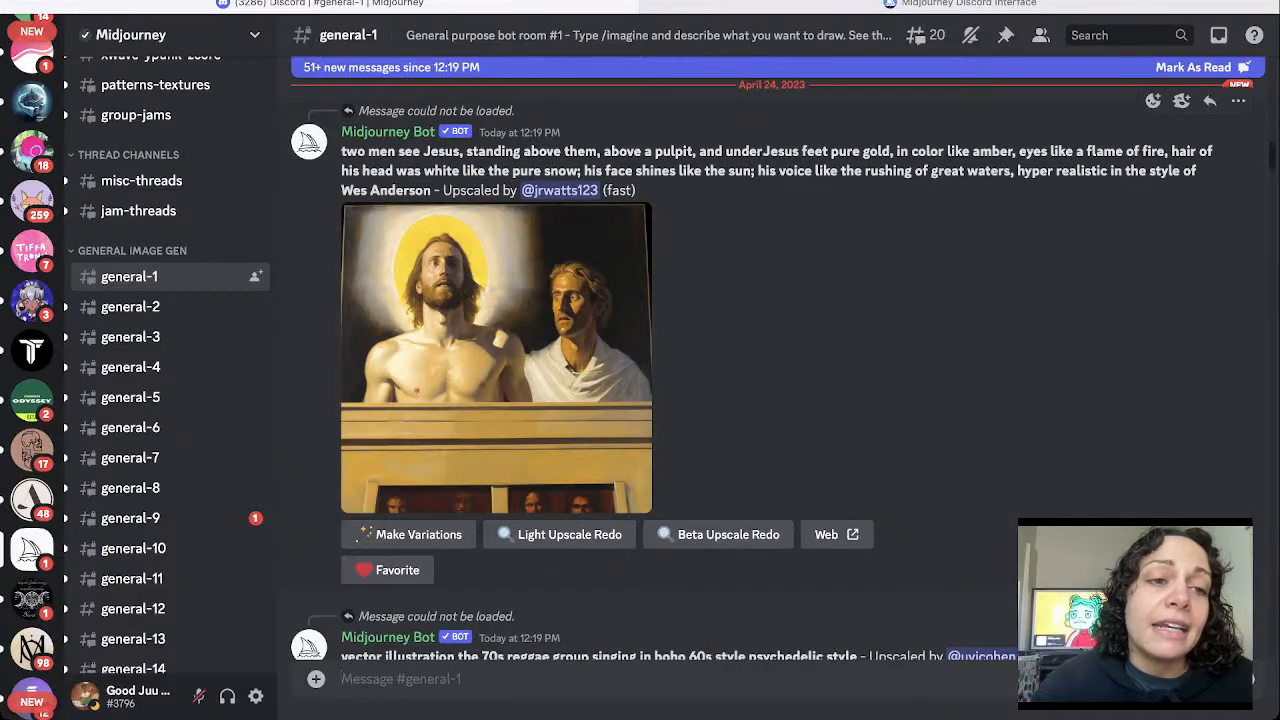
{"action": "scroll", "coordinate": [170, 400], "scroll_direction": "up", "scroll_amount": 12}
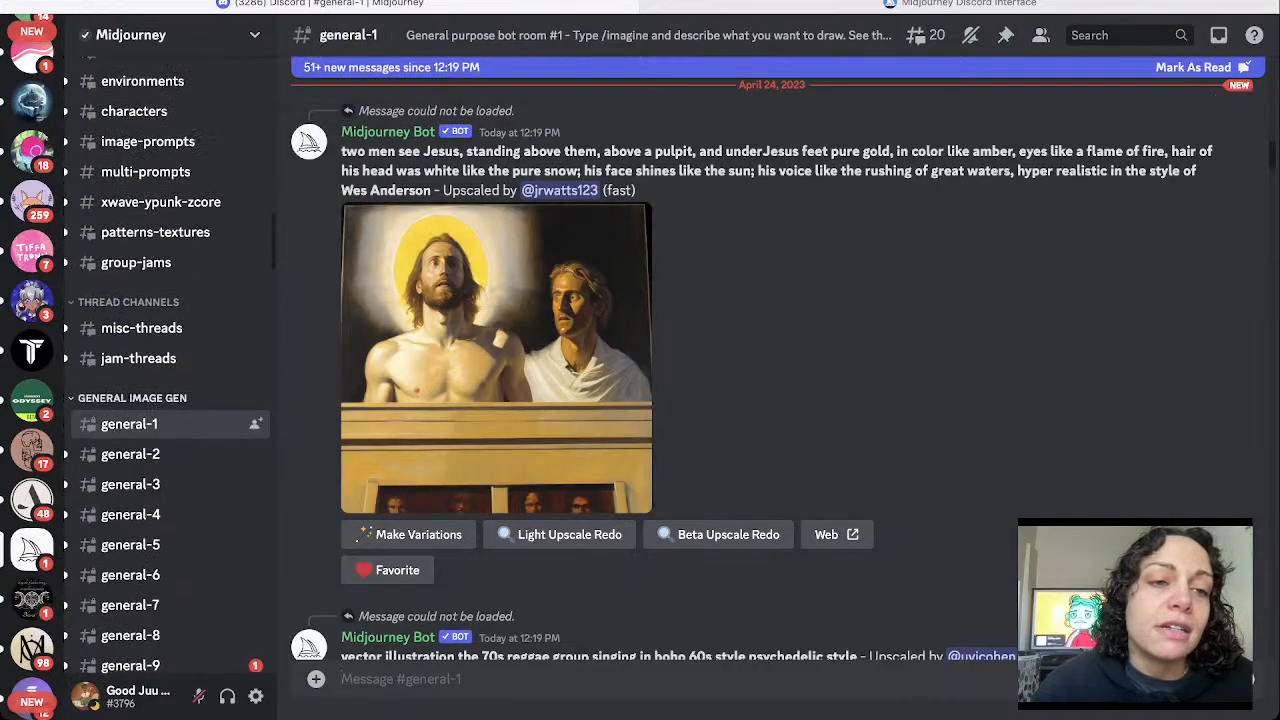
{"action": "scroll", "coordinate": [170, 400], "scroll_direction": "up", "scroll_amount": 2}
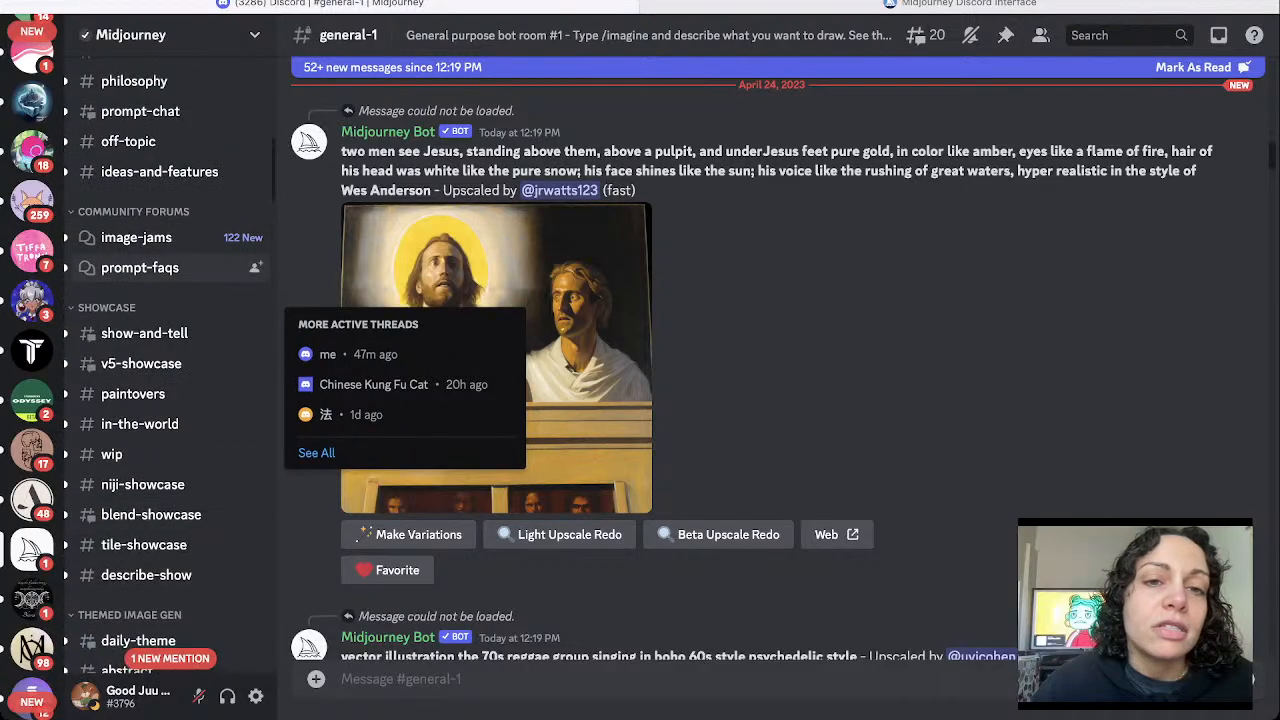
{"action": "scroll", "coordinate": [700, 360], "scroll_direction": "down", "scroll_amount": 6}
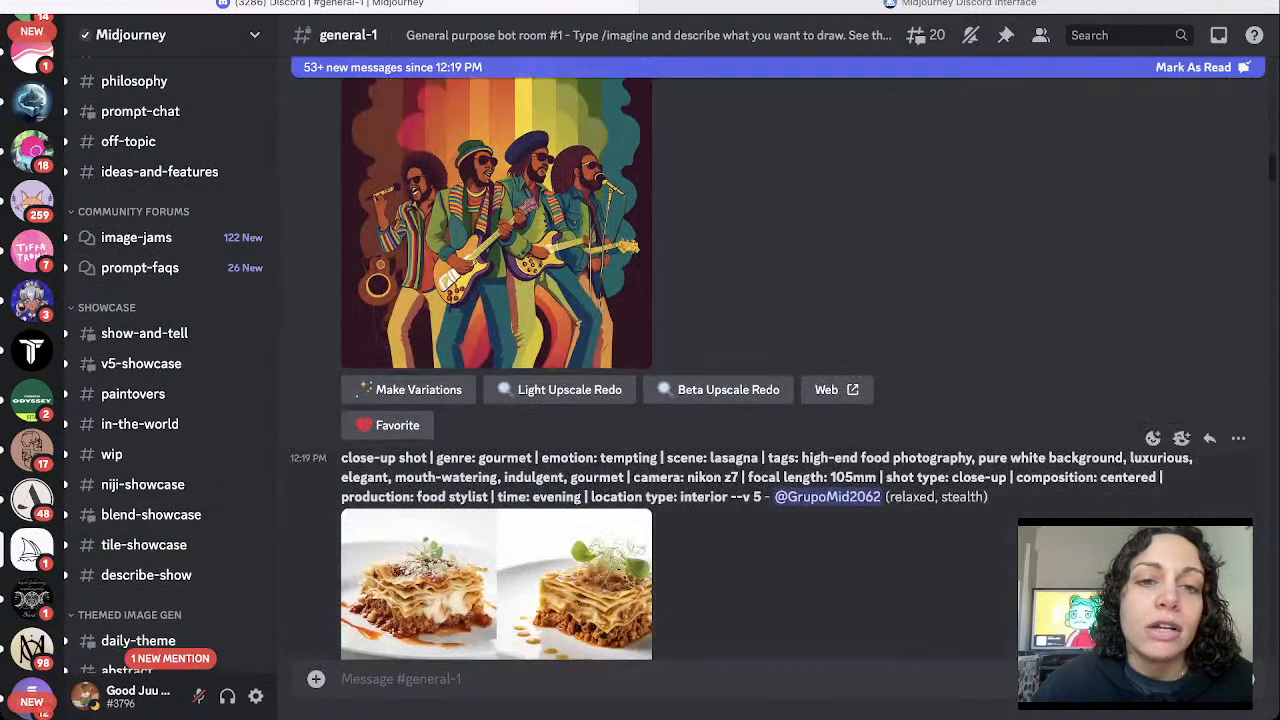
{"action": "scroll", "coordinate": [700, 360], "scroll_direction": "down", "scroll_amount": 5}
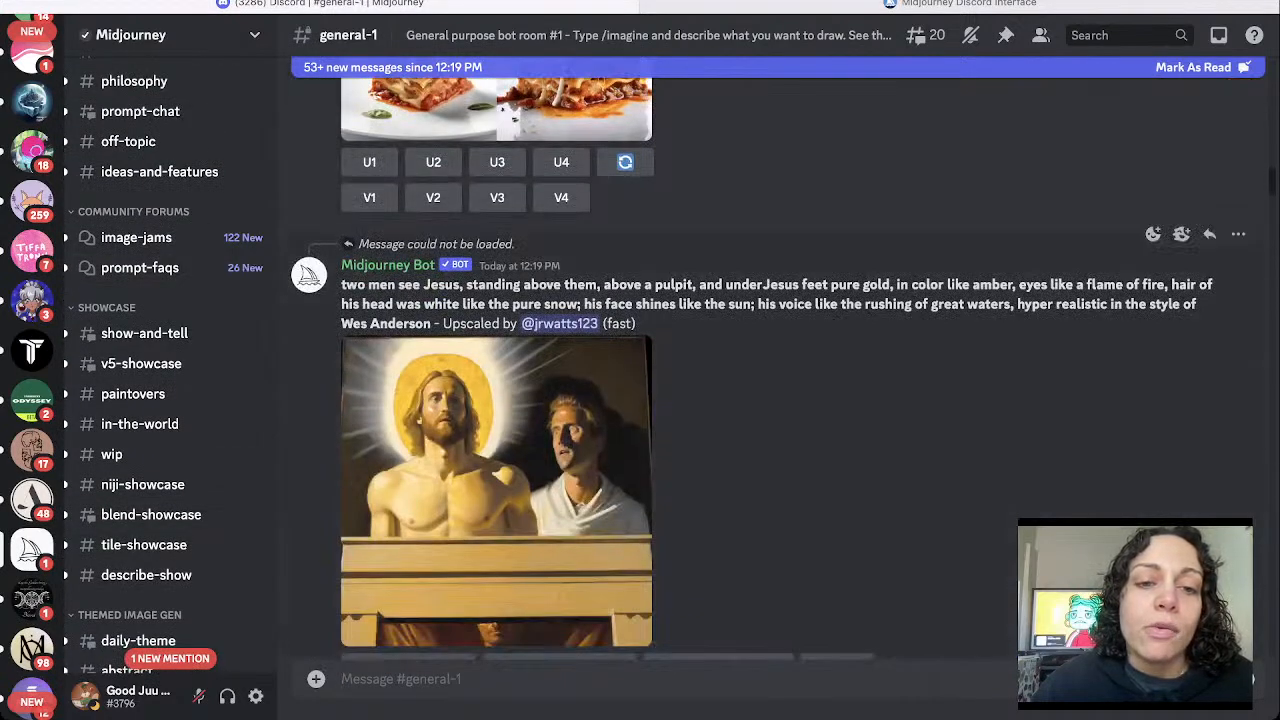
{"action": "scroll", "coordinate": [567, 368], "scroll_direction": "down", "scroll_amount": 5}
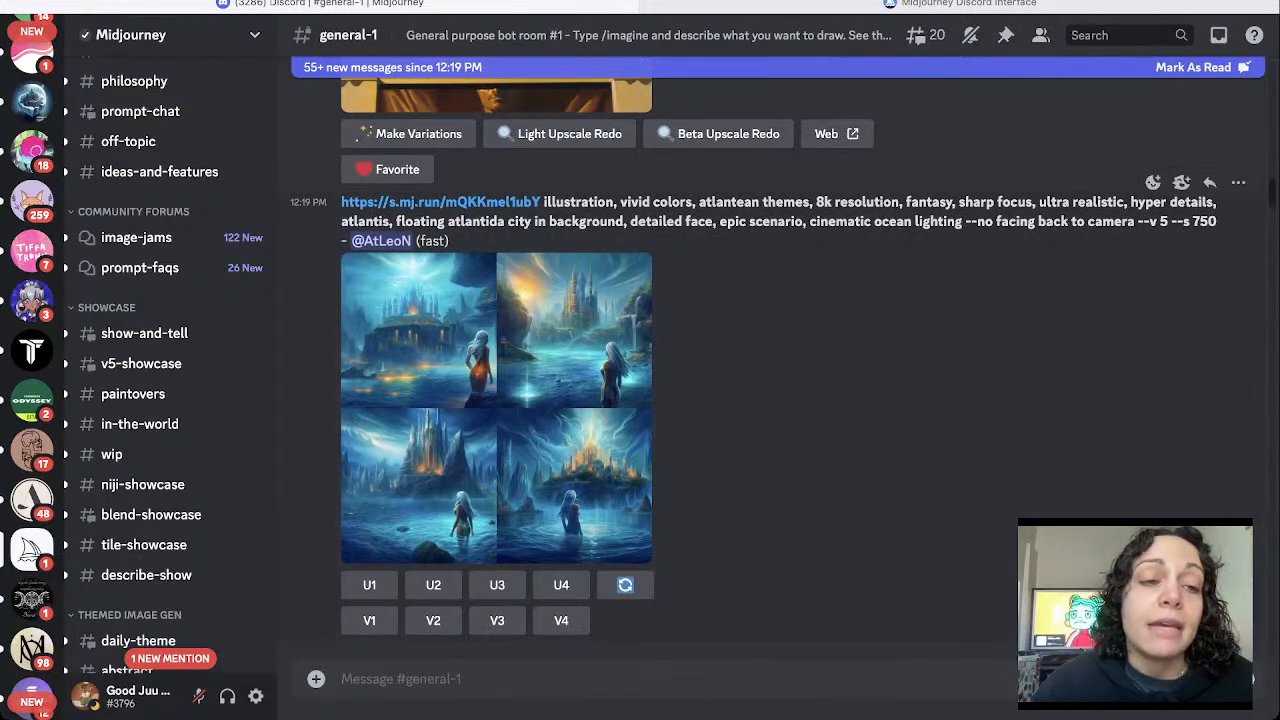
Return to the newbies-119 newcomer room.
{"action": "scroll", "coordinate": [180, 350], "scroll_direction": "up", "scroll_amount": 10}
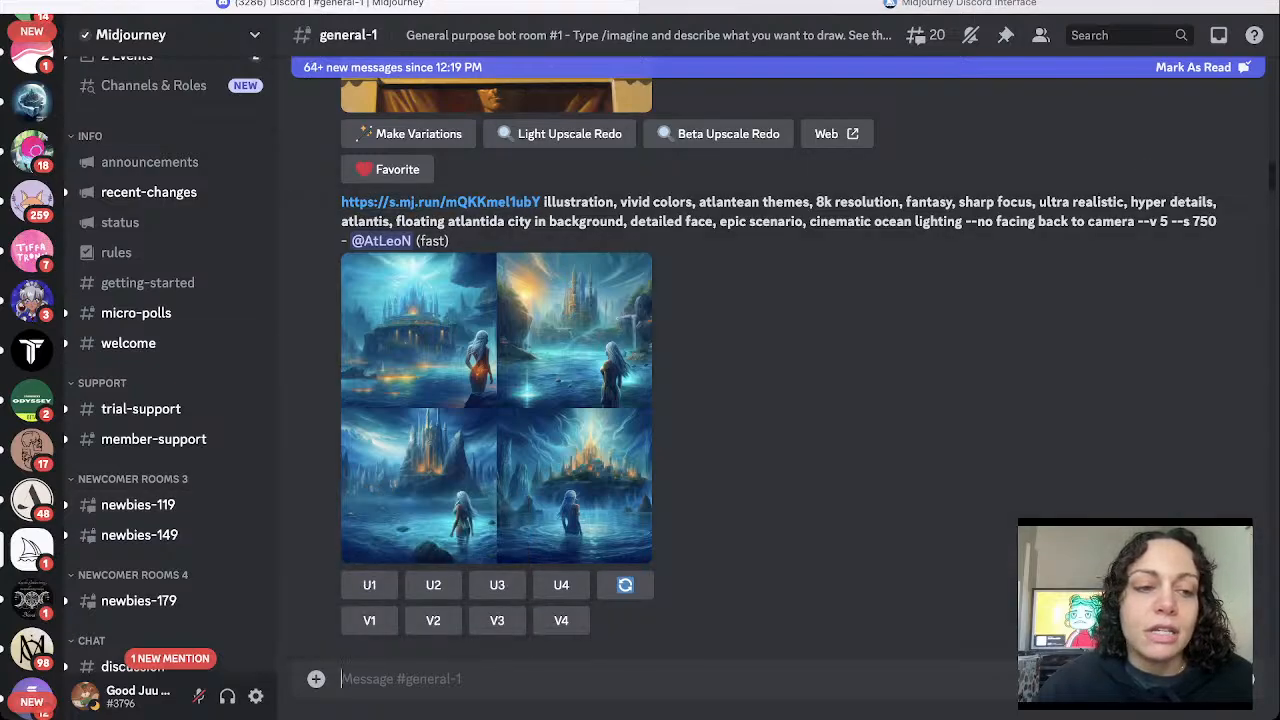
{"action": "left_click", "coordinate": [138, 505]}
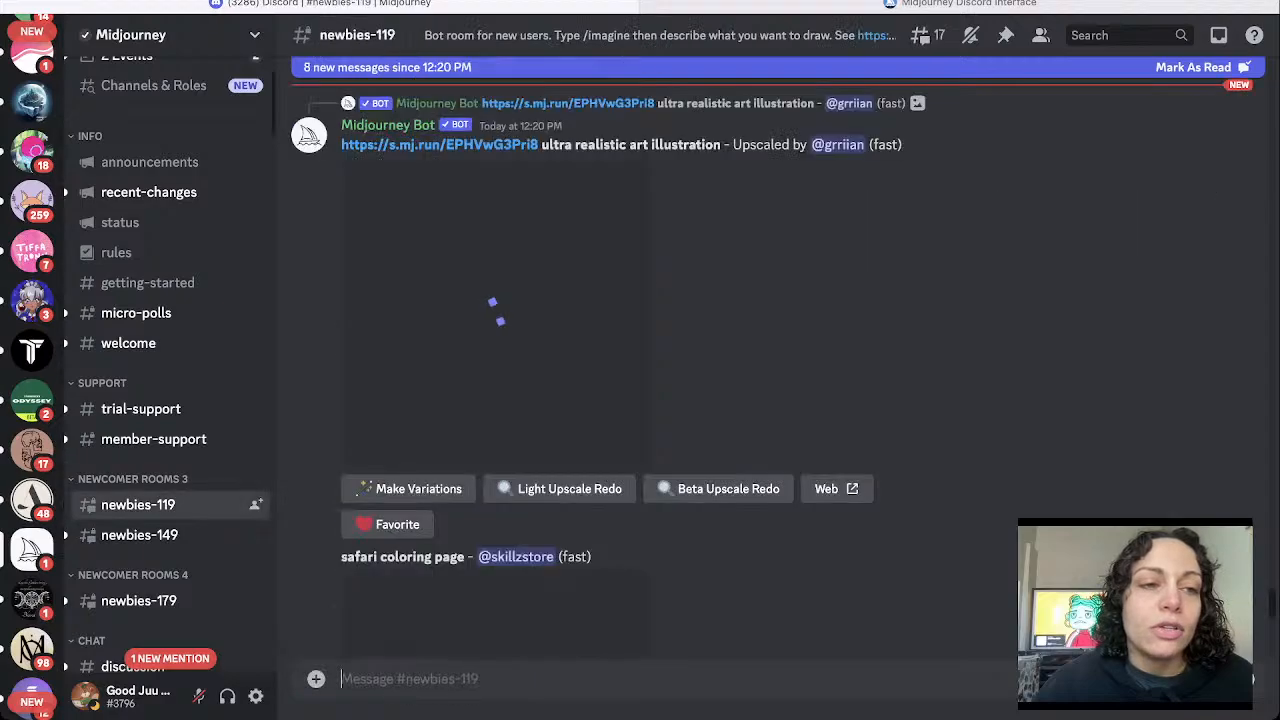
Open the direct message conversation with Midjourney Bot.
{"action": "scroll", "coordinate": [32, 201], "scroll_direction": "down", "scroll_amount": 8}
{"action": "scroll", "coordinate": [32, 201], "scroll_direction": "down", "scroll_amount": 1}
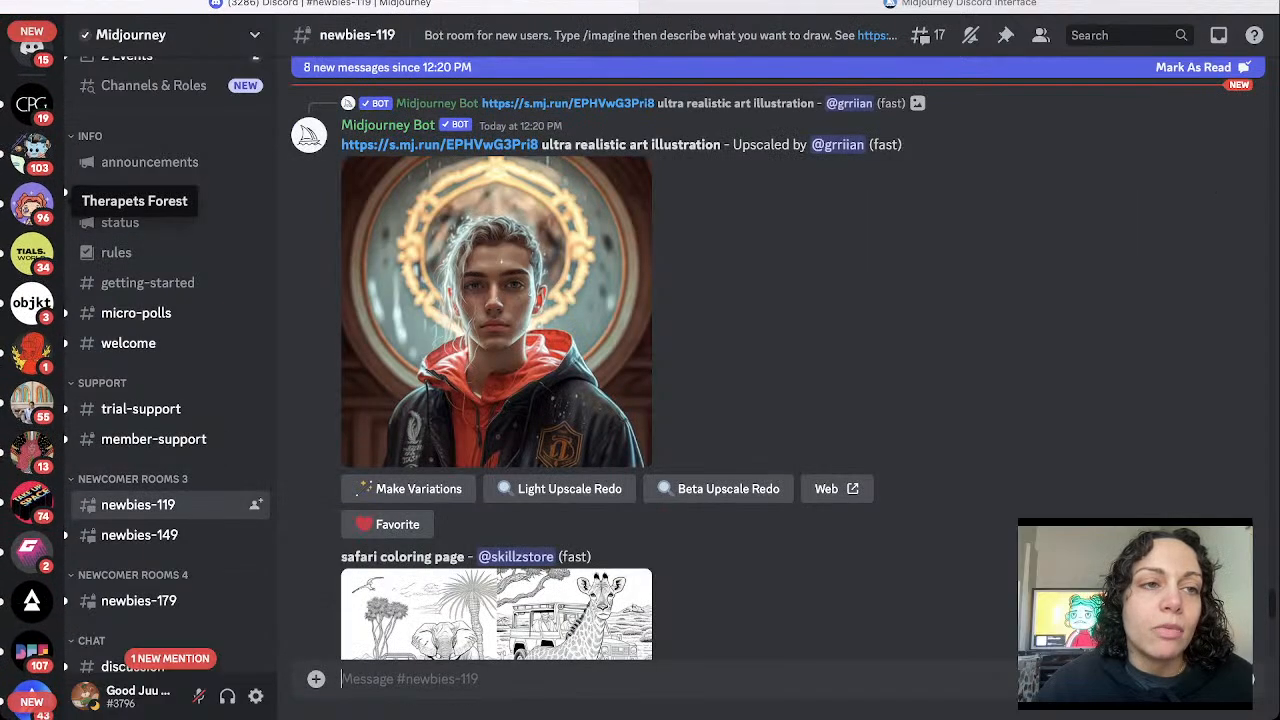
{"action": "left_click", "coordinate": [32, 45]}
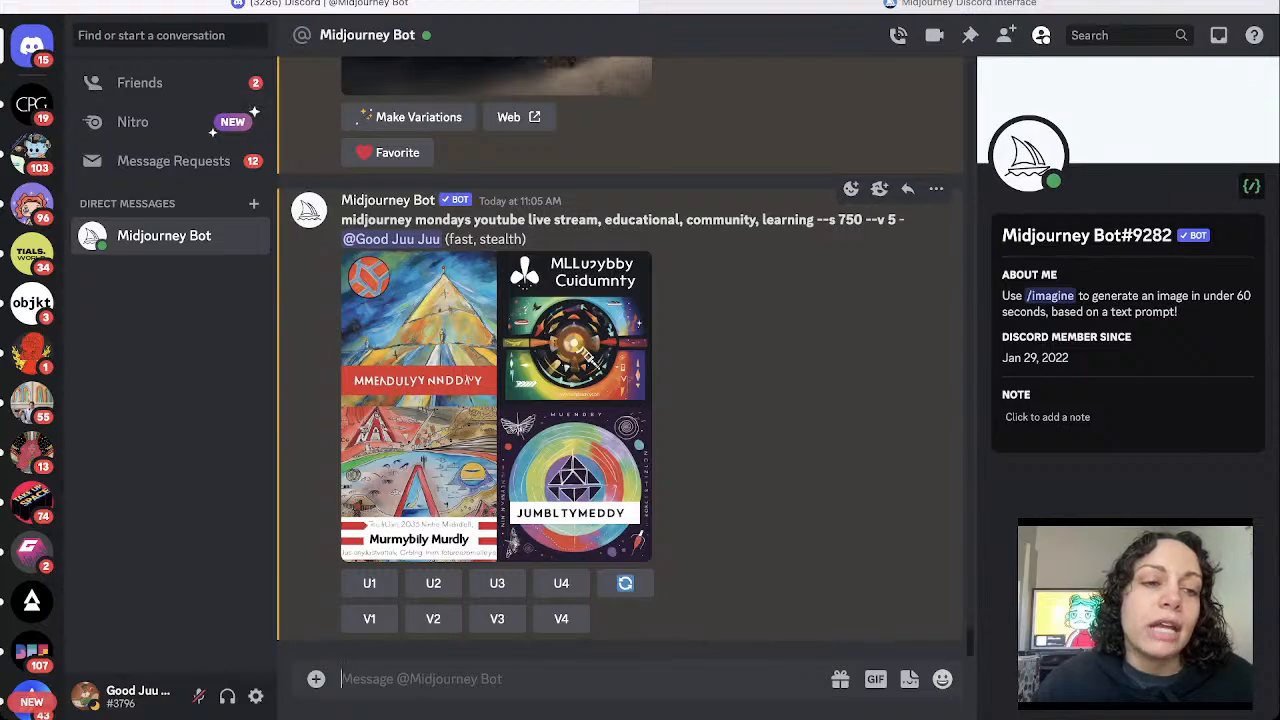
Return to the Midjourney server and browse the newbies-119 feed of prompts and generated images along with the channel list.
{"action": "scroll", "coordinate": [32, 400], "scroll_direction": "down", "scroll_amount": 5}
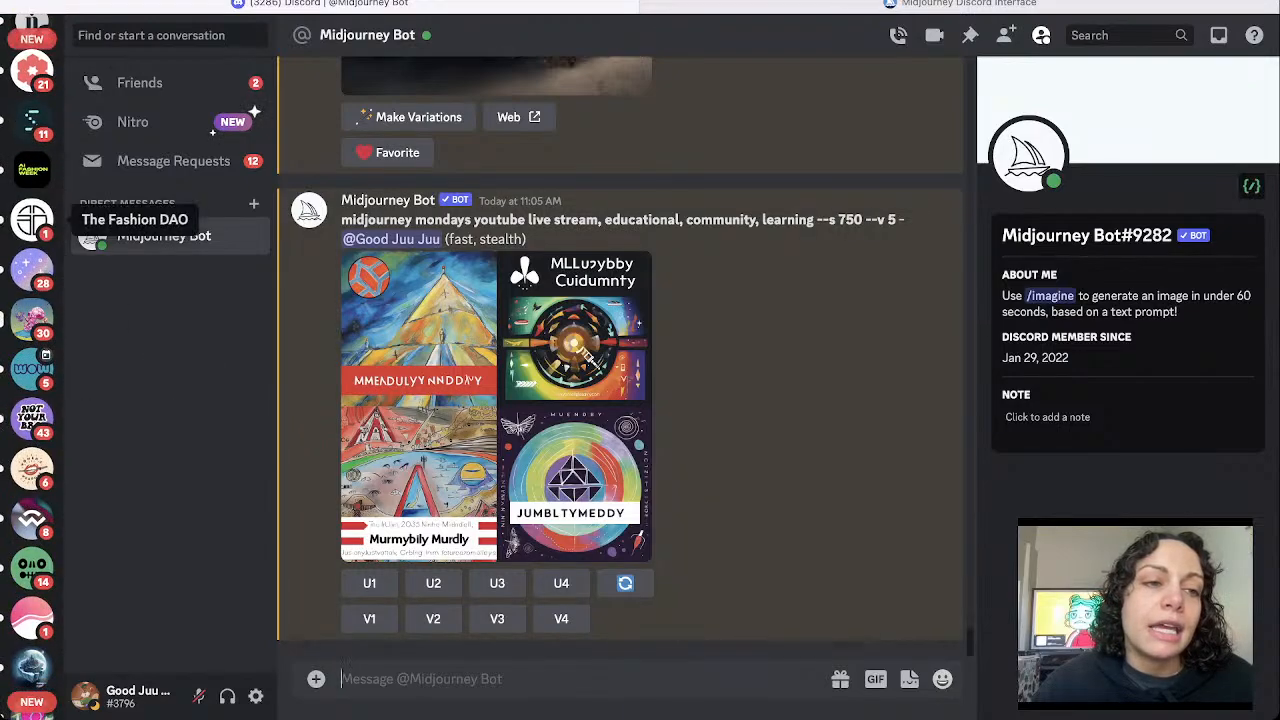
{"action": "scroll", "coordinate": [32, 218], "scroll_direction": "down", "scroll_amount": 5}
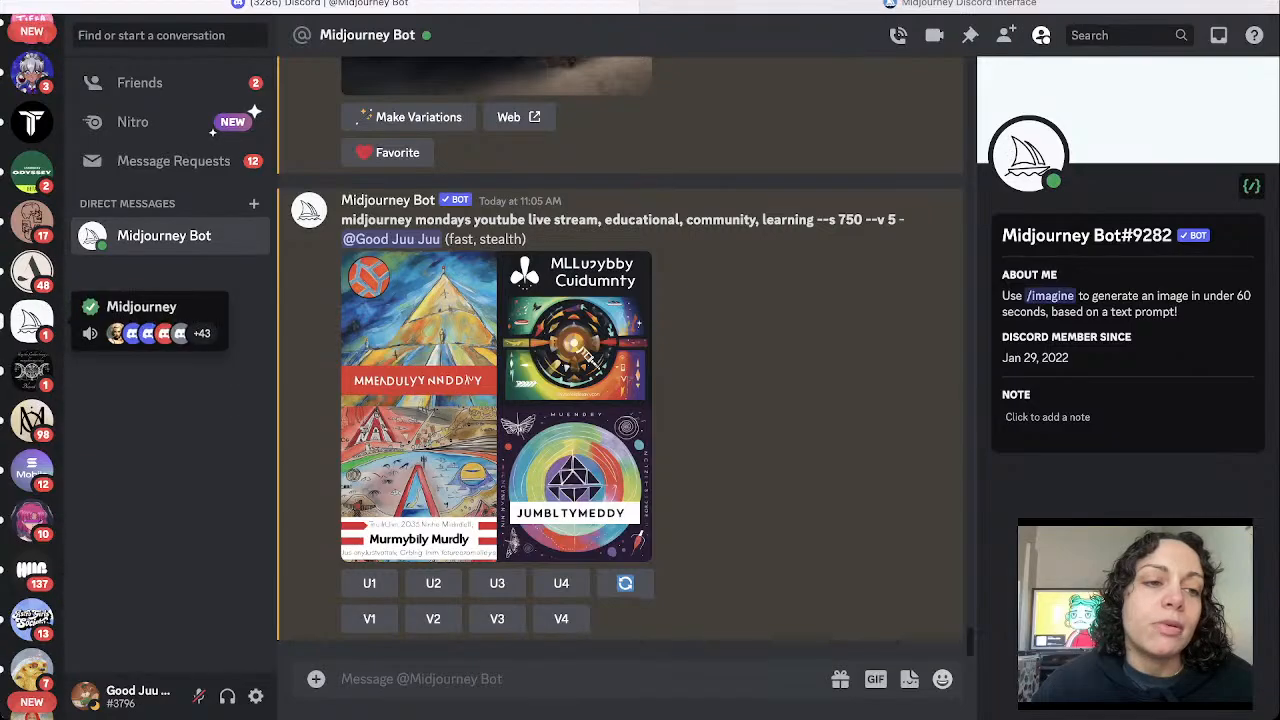
{"action": "left_click", "coordinate": [32, 320]}
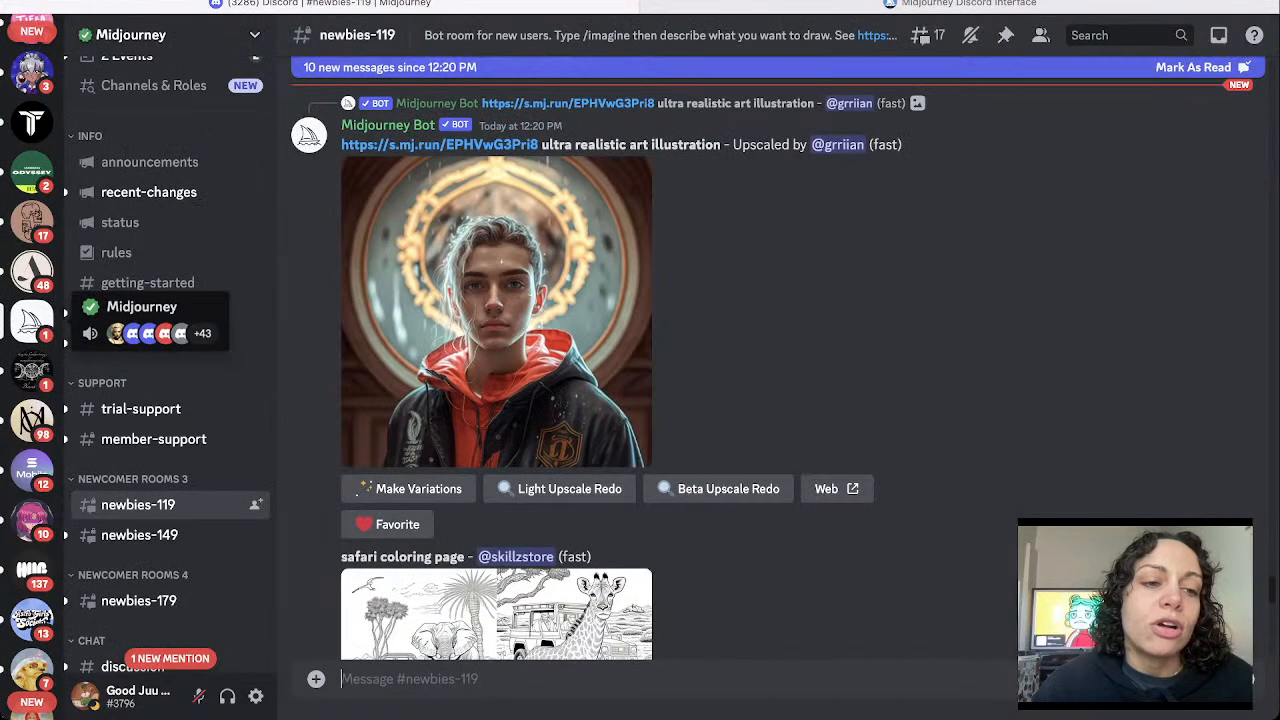
{"action": "scroll", "coordinate": [650, 400], "scroll_direction": "down", "scroll_amount": 15}
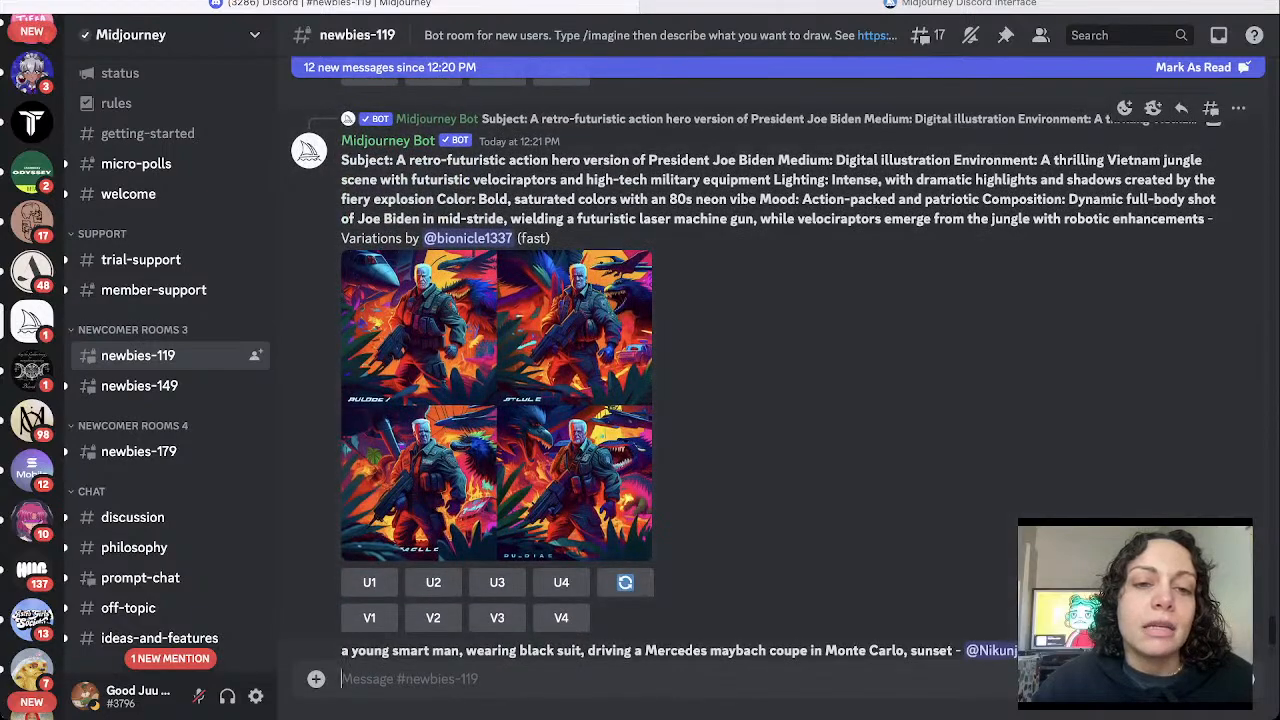
{"action": "scroll", "coordinate": [650, 400], "scroll_direction": "down", "scroll_amount": 10}
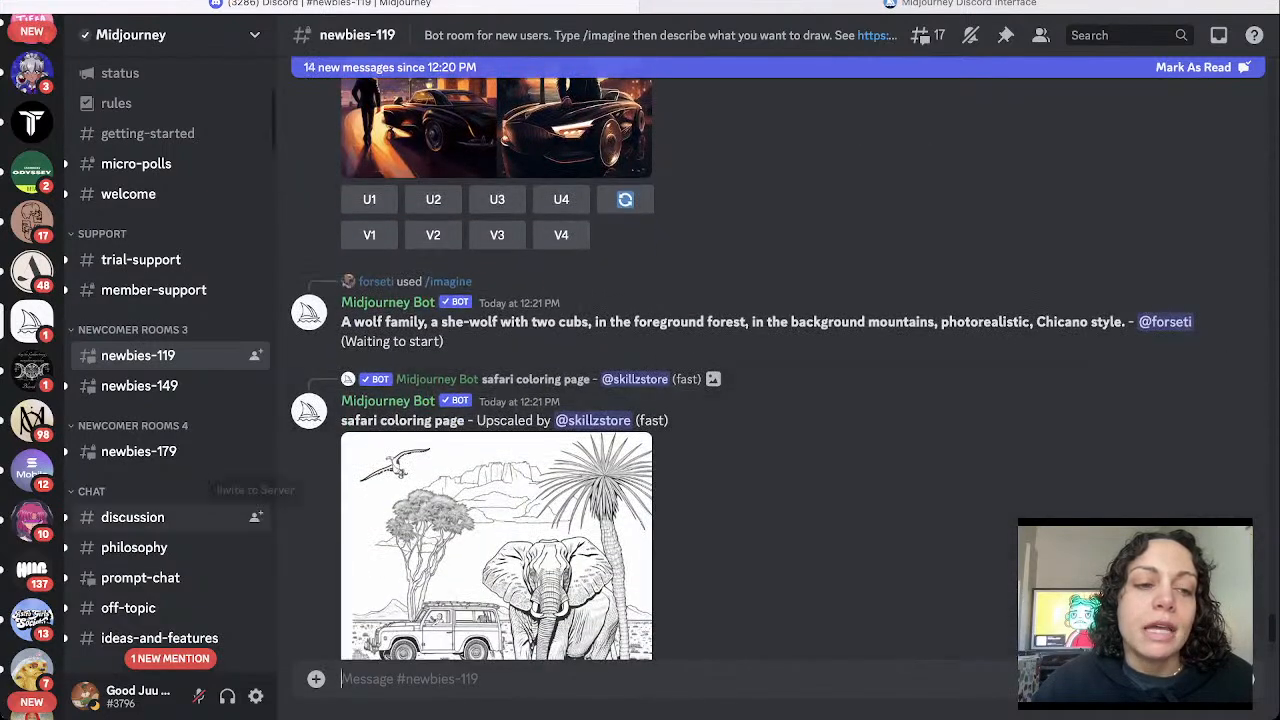
{"action": "scroll", "coordinate": [170, 450], "scroll_direction": "down", "scroll_amount": 5}
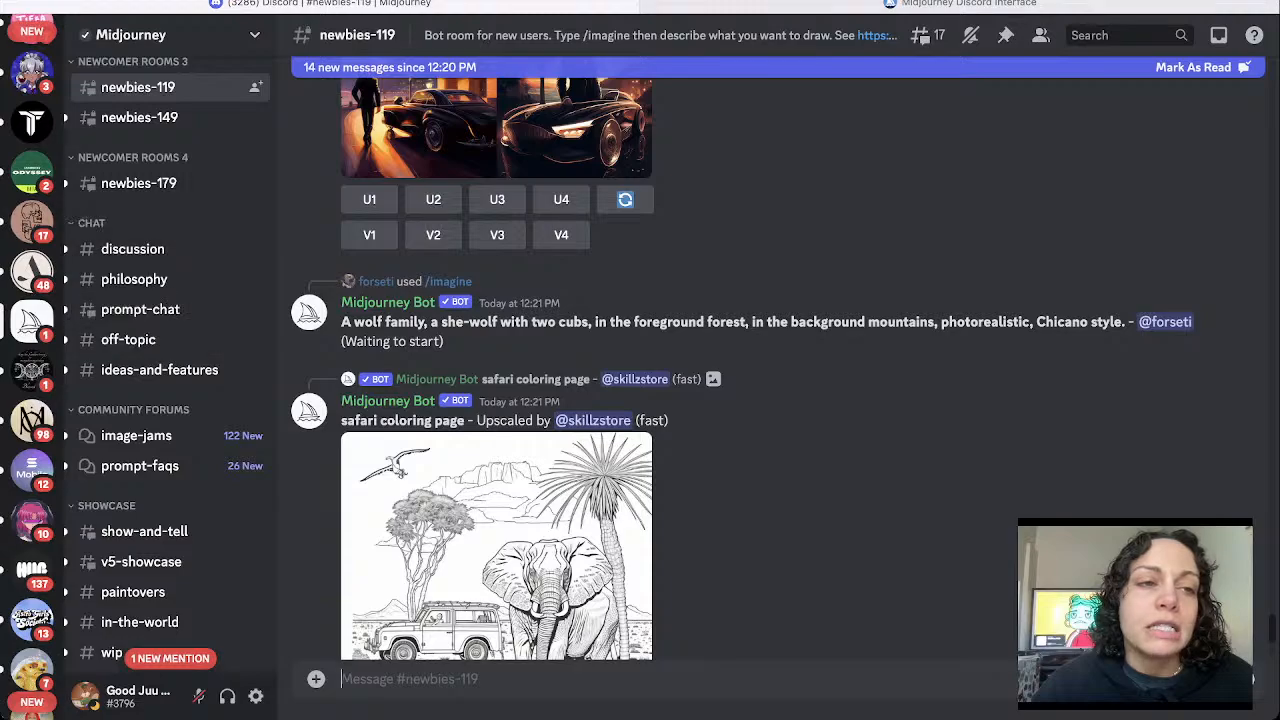
Go back to the Midjourney Bot direct messages and examine the "midjourney mondays youtube live stream" prompt and its image grid at enlarged size.
{"action": "scroll", "coordinate": [30, 71], "scroll_direction": "down", "scroll_amount": 10}
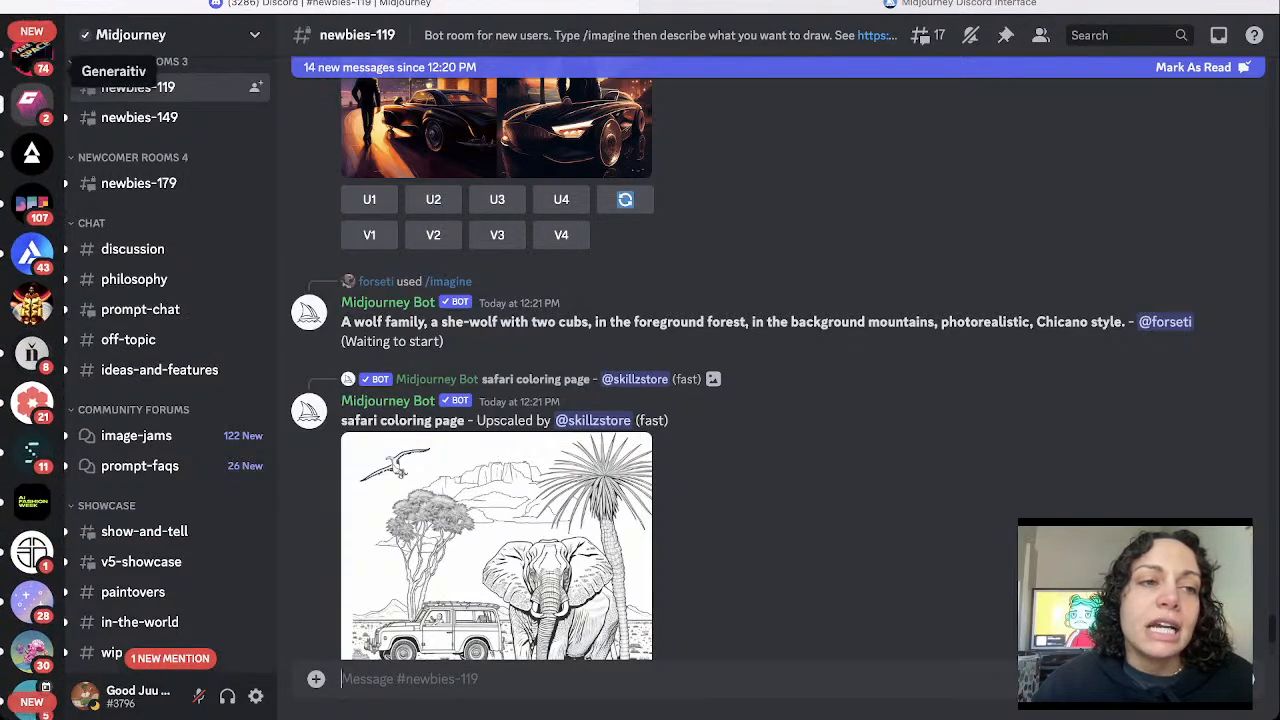
{"action": "scroll", "coordinate": [30, 71], "scroll_direction": "up", "scroll_amount": 10}
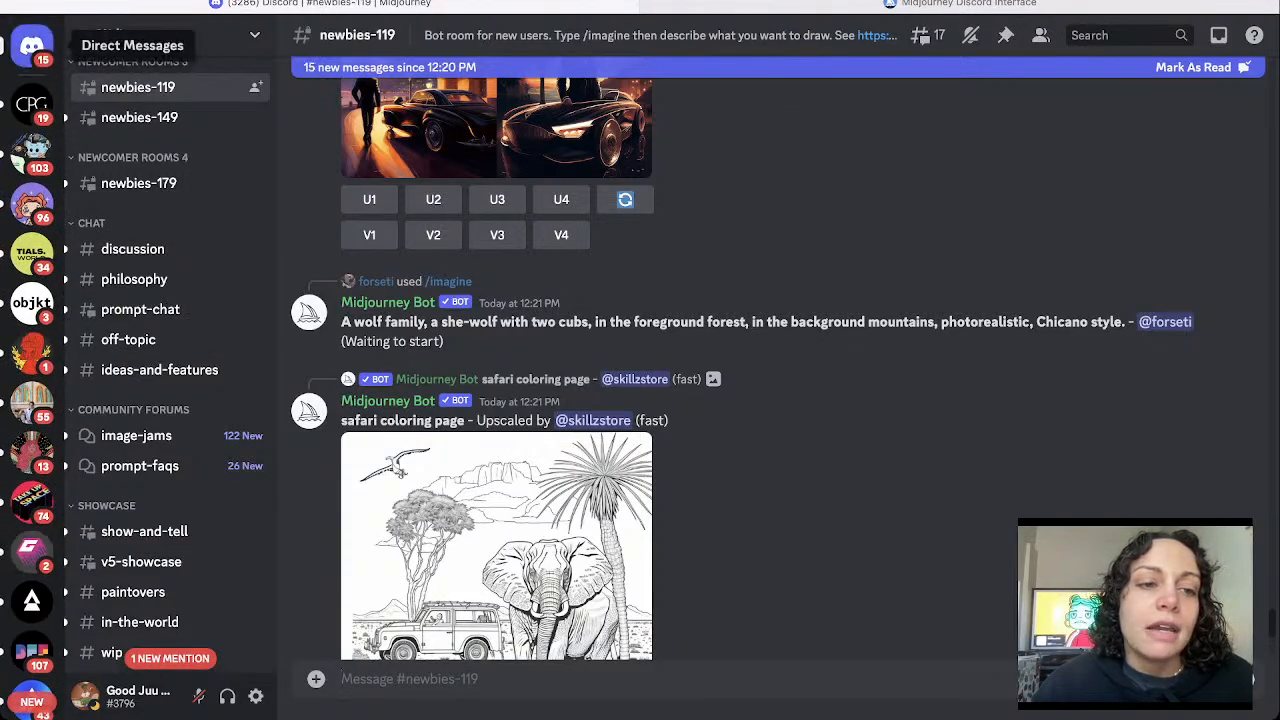
{"action": "left_click", "coordinate": [32, 45]}
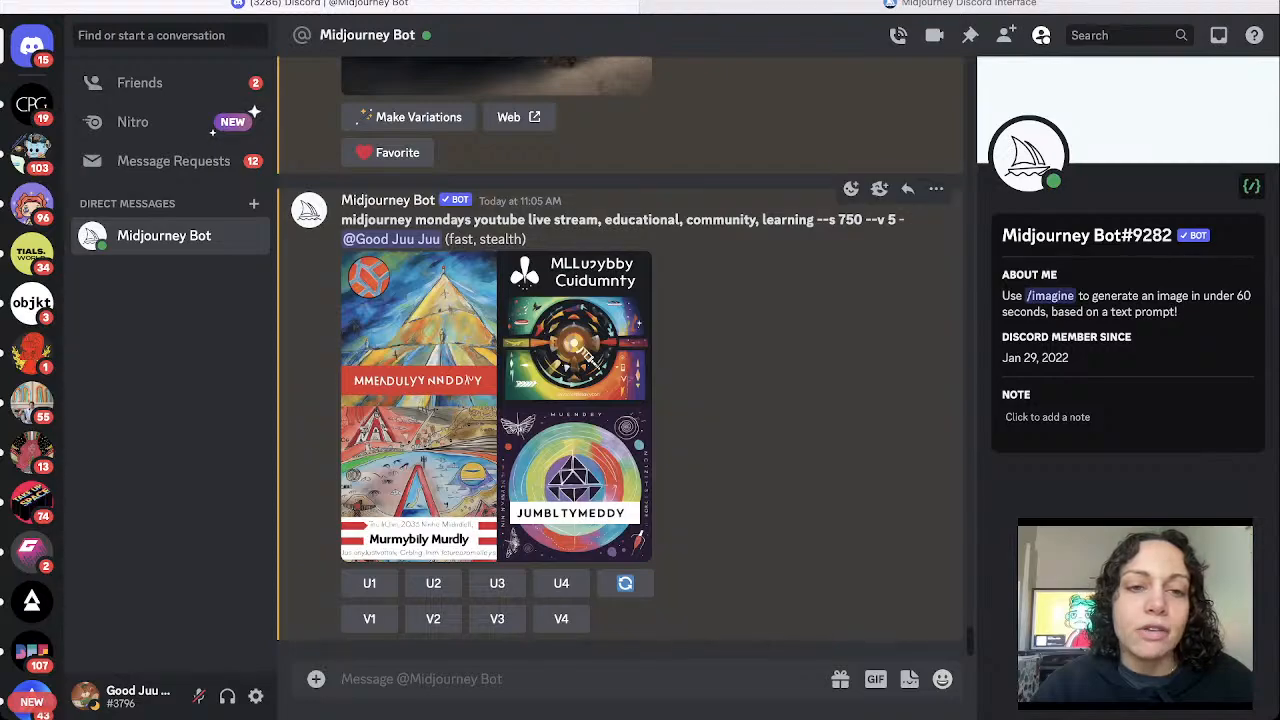
{"action": "left_click_drag", "start_coordinate": [352, 220], "coordinate": [620, 220]}
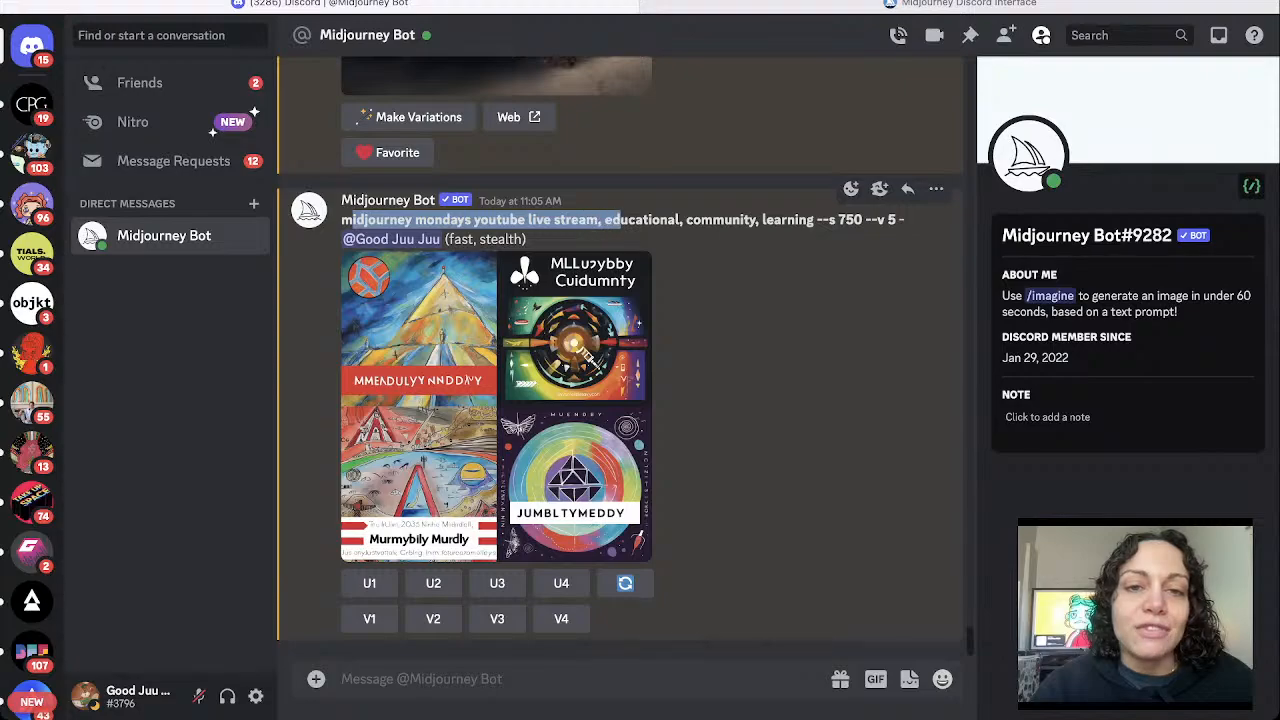
{"action": "left_click", "coordinate": [620, 220]}
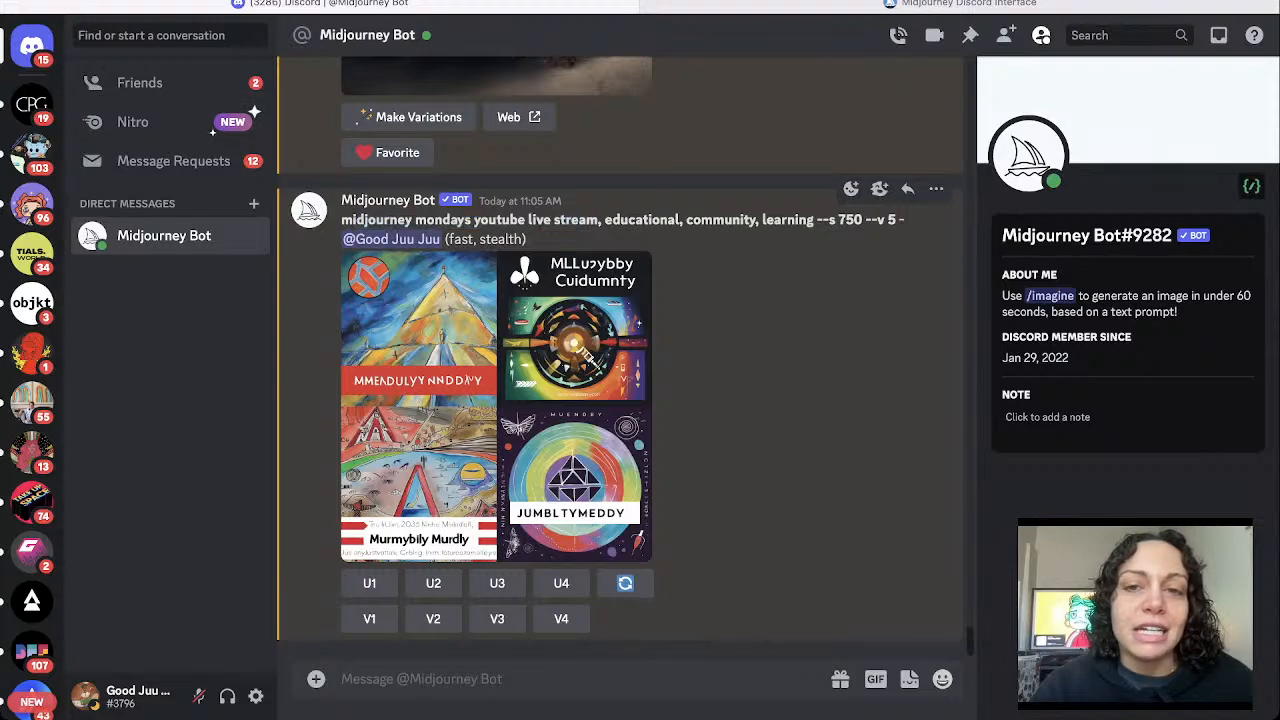
{"action": "left_click", "coordinate": [496, 405]}
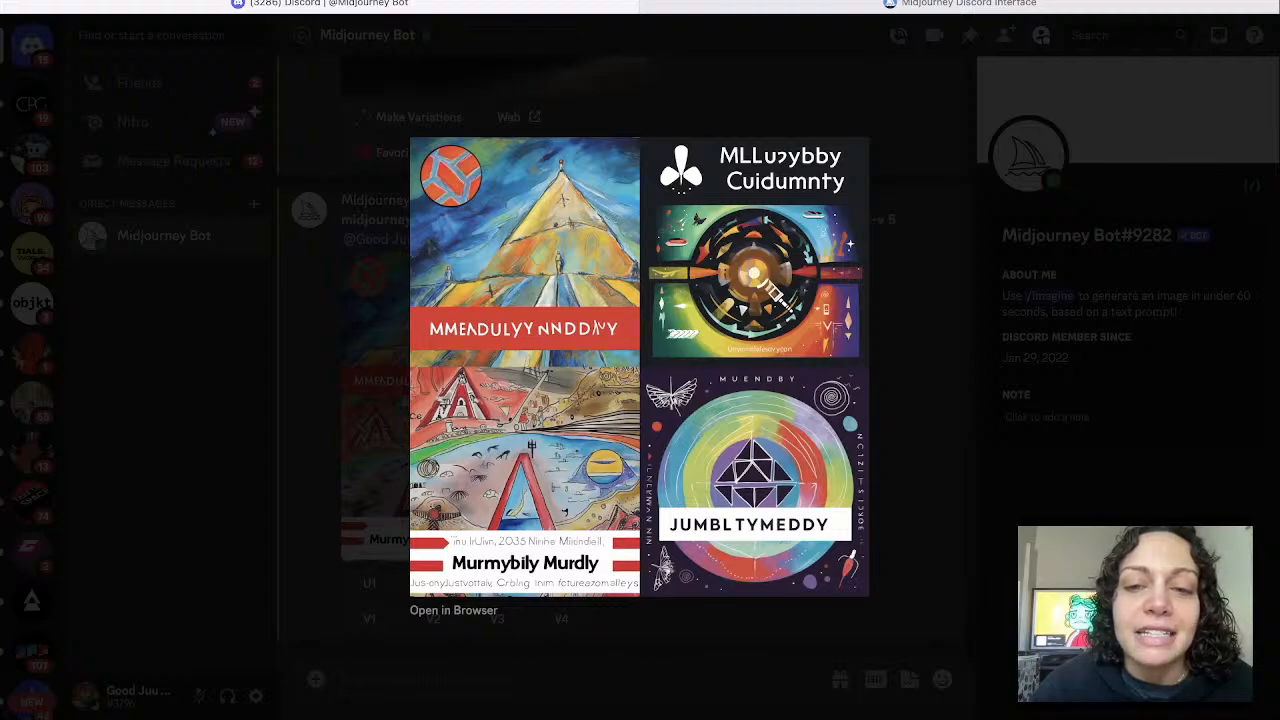
{"action": "key", "text": "Escape"}
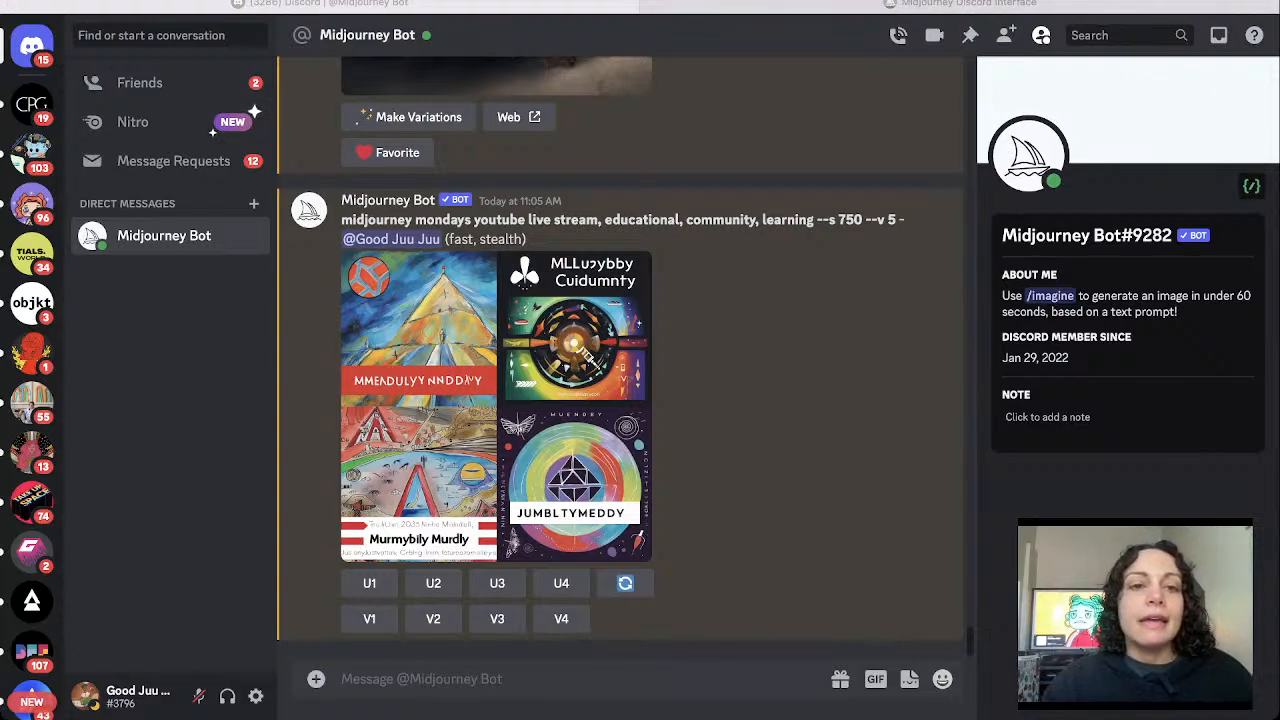
Switch to the Midjourney documentation, open the Fast and Relax Modes page and read how many GPU minutes generations cost.
{"action": "key", "text": "ctrl+Tab"}
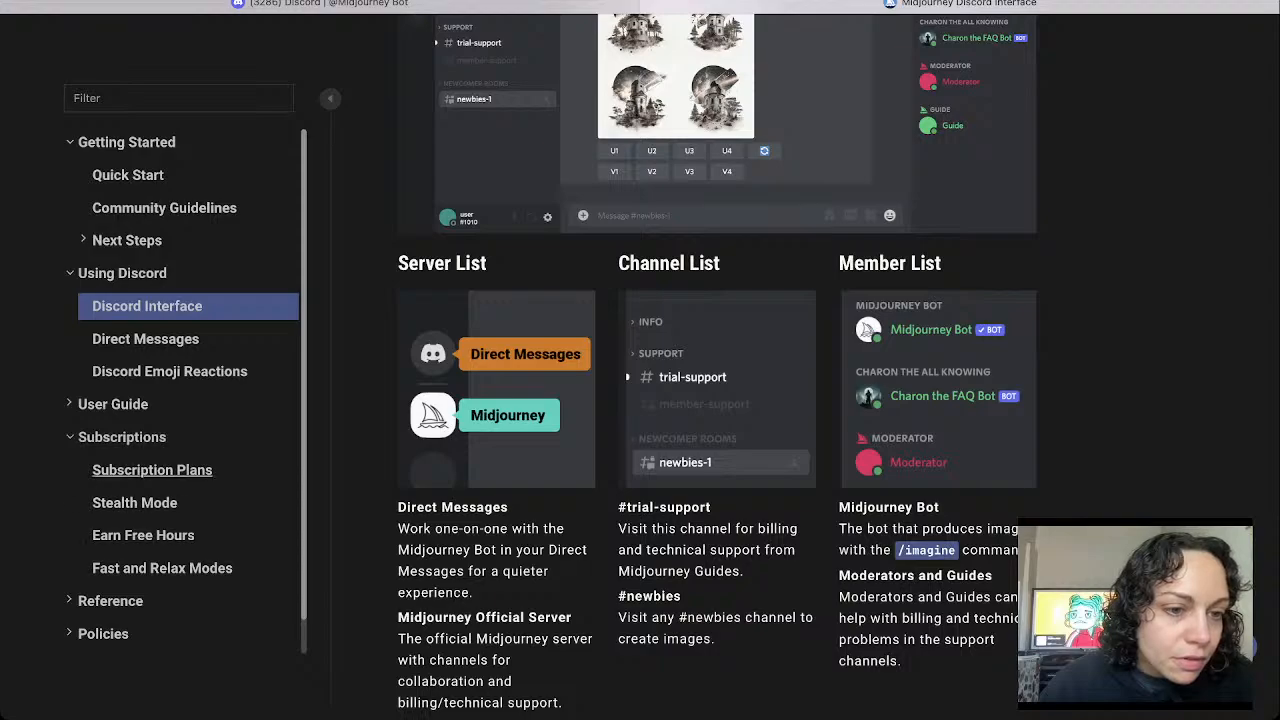
{"action": "left_click", "coordinate": [162, 568]}
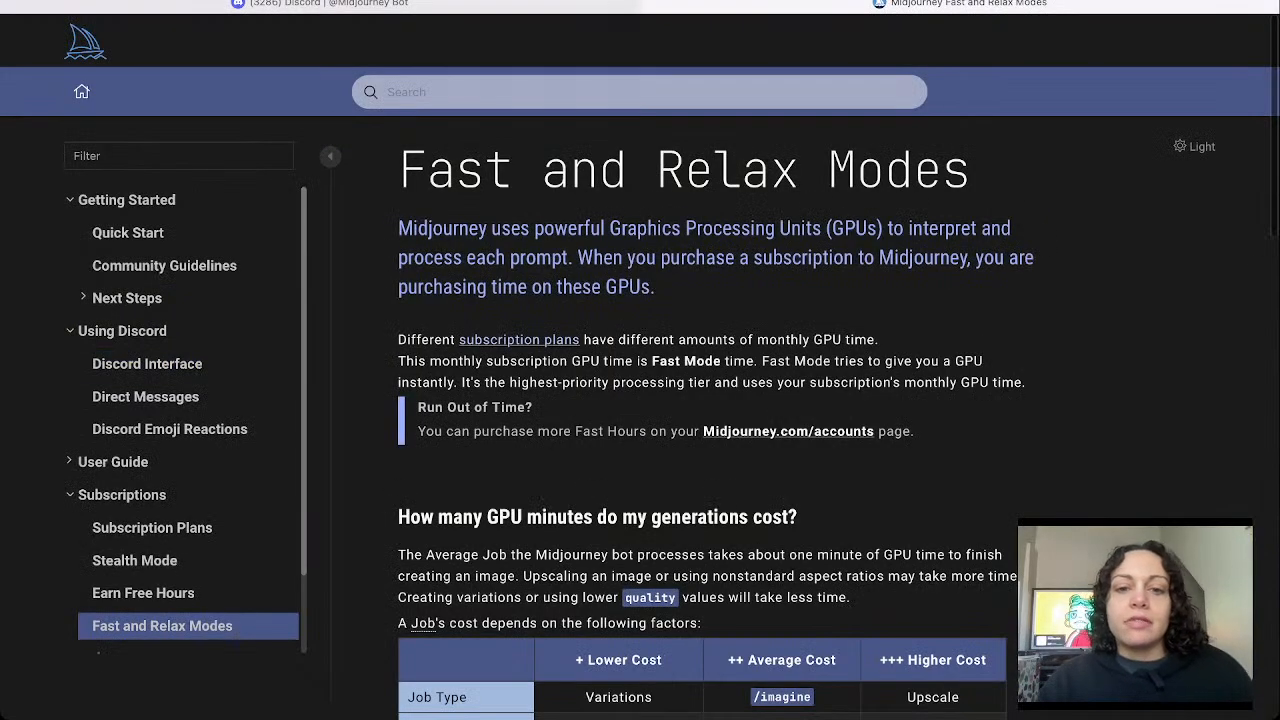
{"action": "scroll", "coordinate": [640, 400], "scroll_direction": "down", "scroll_amount": 1}
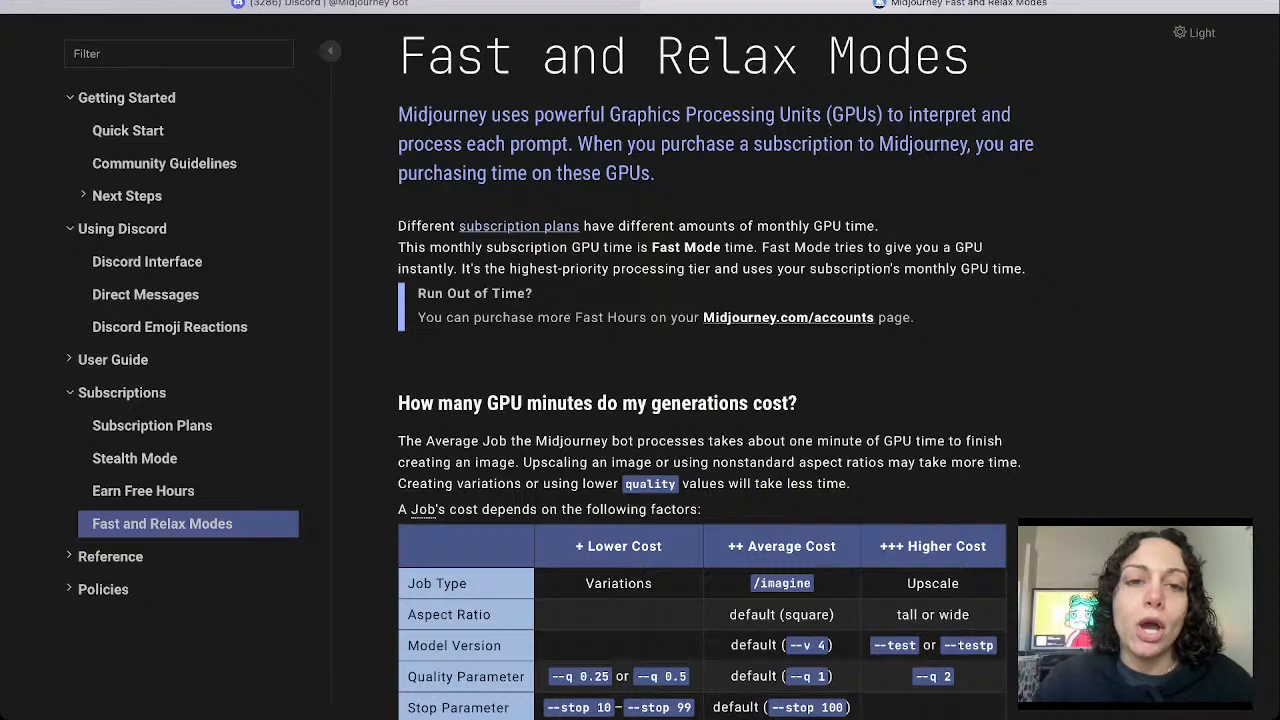
{"action": "scroll", "coordinate": [700, 400], "scroll_direction": "down", "scroll_amount": 5}
{"action": "scroll", "coordinate": [700, 400], "scroll_direction": "down", "scroll_amount": 2}
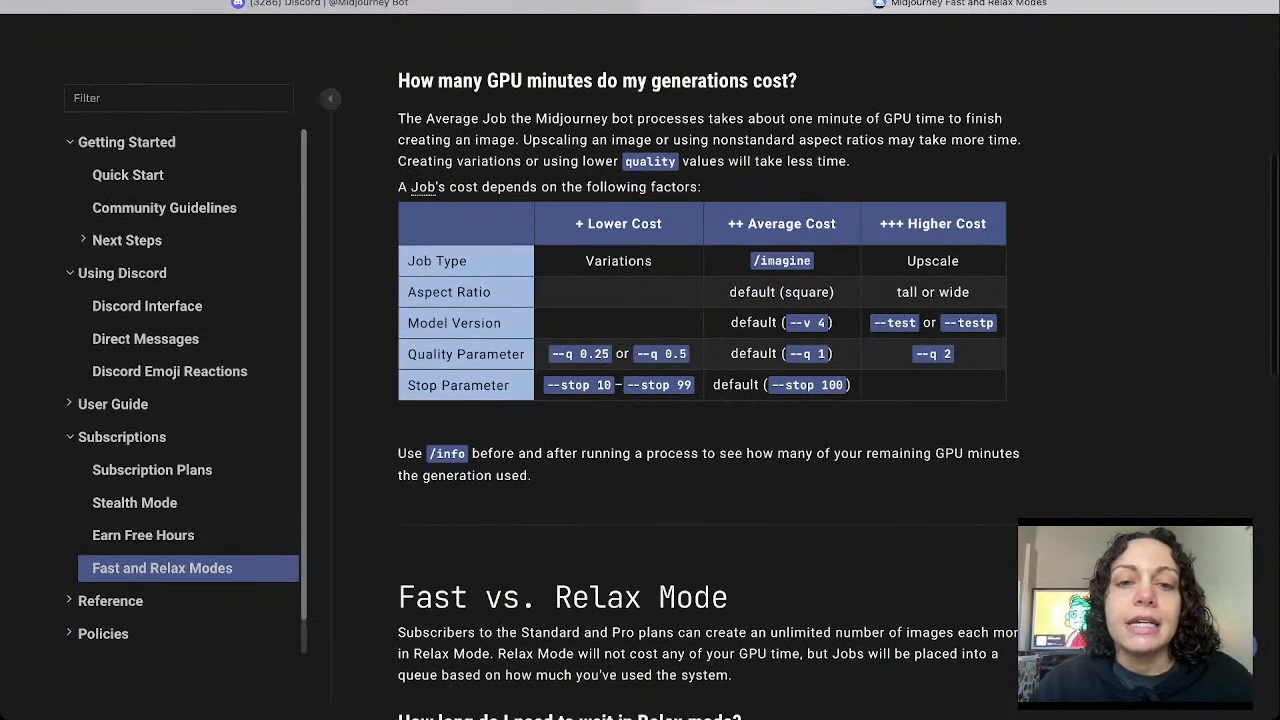
{"action": "scroll", "coordinate": [700, 400], "scroll_direction": "up", "scroll_amount": 2}
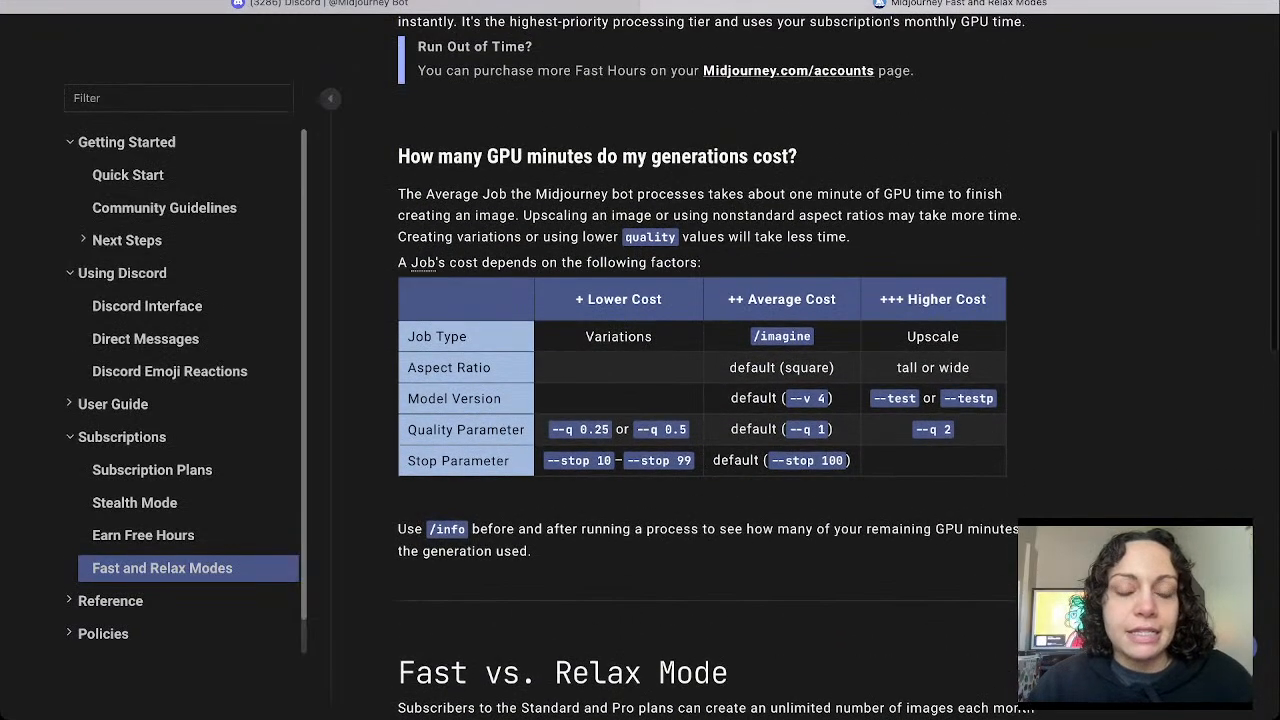
{"action": "scroll", "coordinate": [700, 400], "scroll_direction": "up", "scroll_amount": 1}
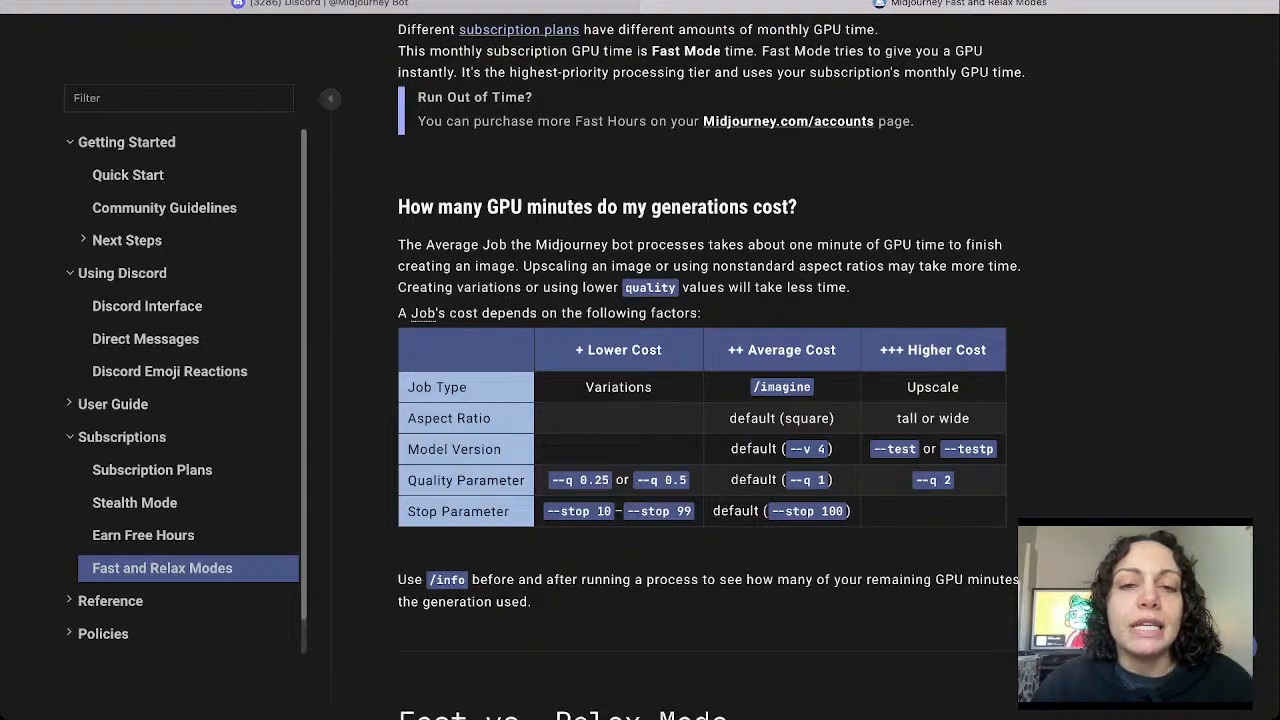
{"action": "scroll", "coordinate": [700, 400], "scroll_direction": "down", "scroll_amount": 1}
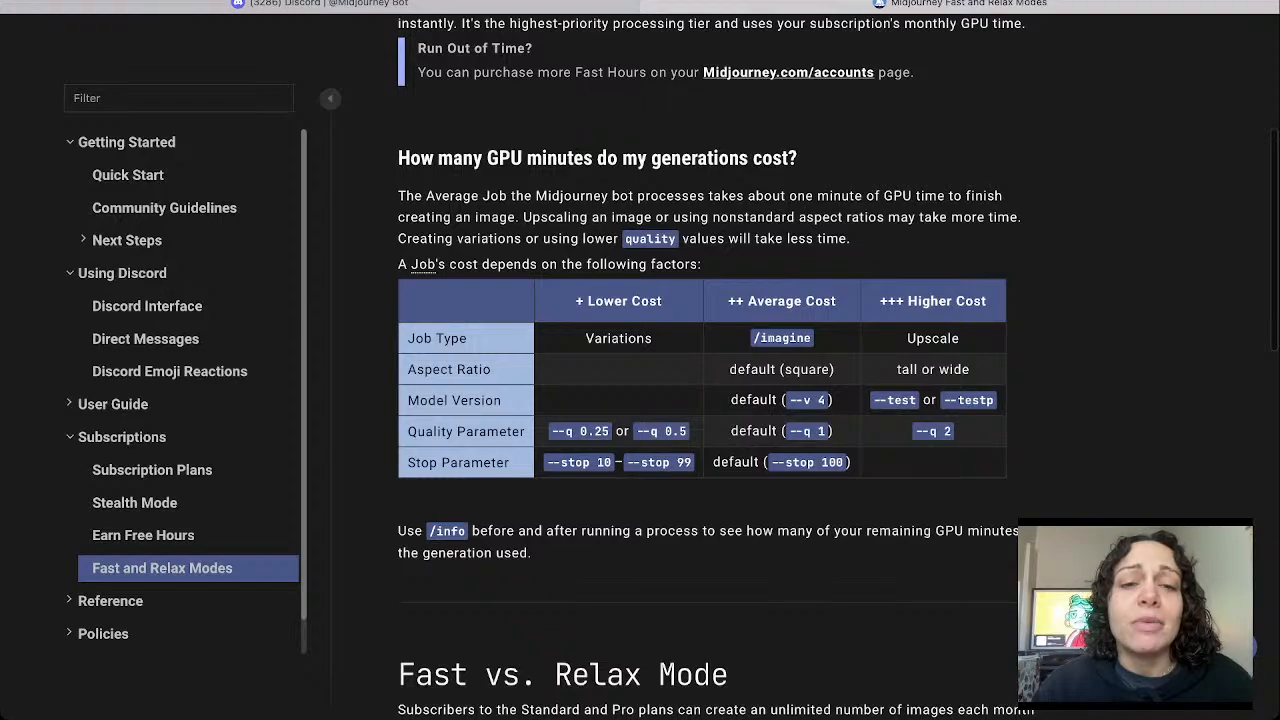
{"action": "left_click_drag", "start_coordinate": [868, 531], "coordinate": [522, 238]}
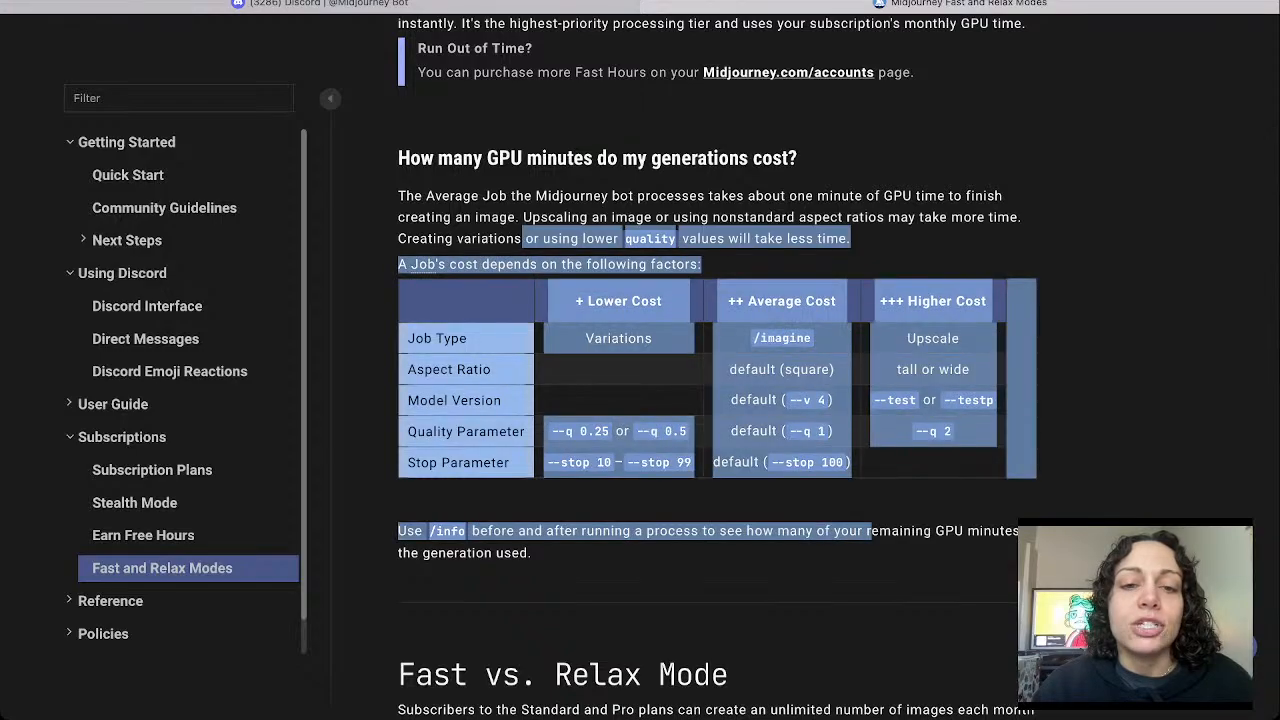
{"action": "left_click", "coordinate": [522, 238]}
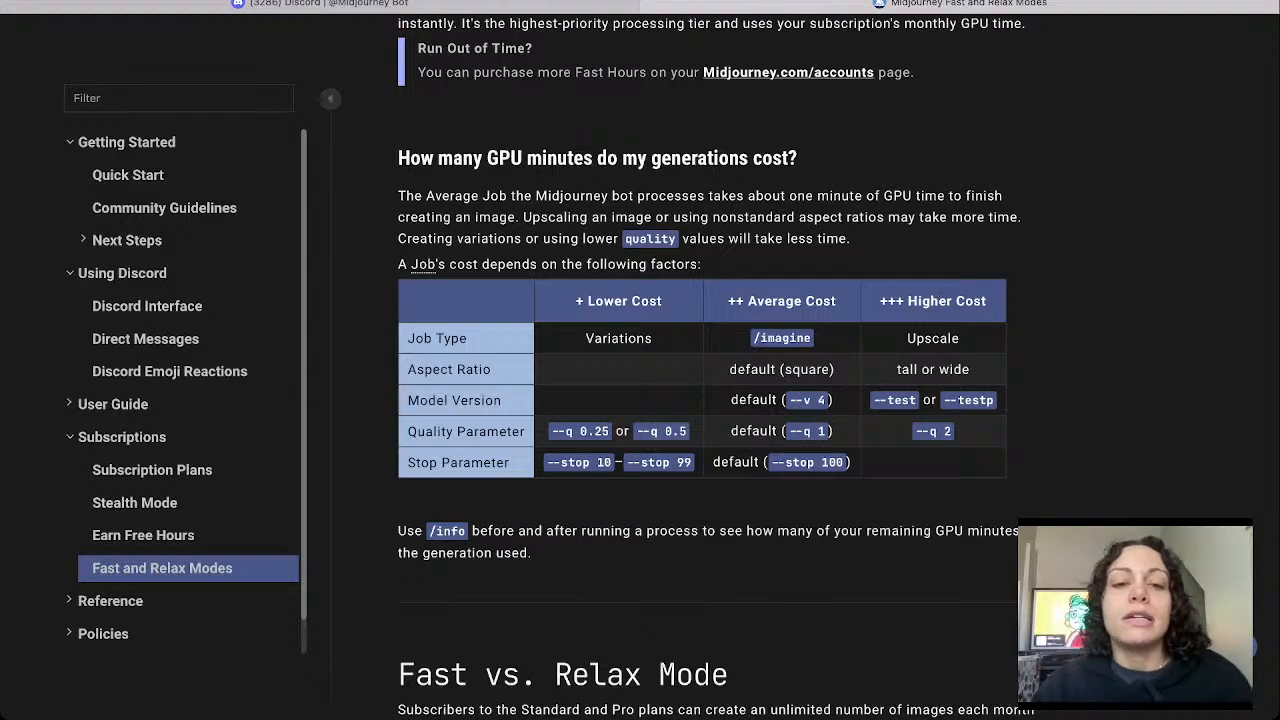
{"action": "scroll", "coordinate": [700, 400], "scroll_direction": "down", "scroll_amount": 1}
{"action": "scroll", "coordinate": [700, 400], "scroll_direction": "up", "scroll_amount": 1}
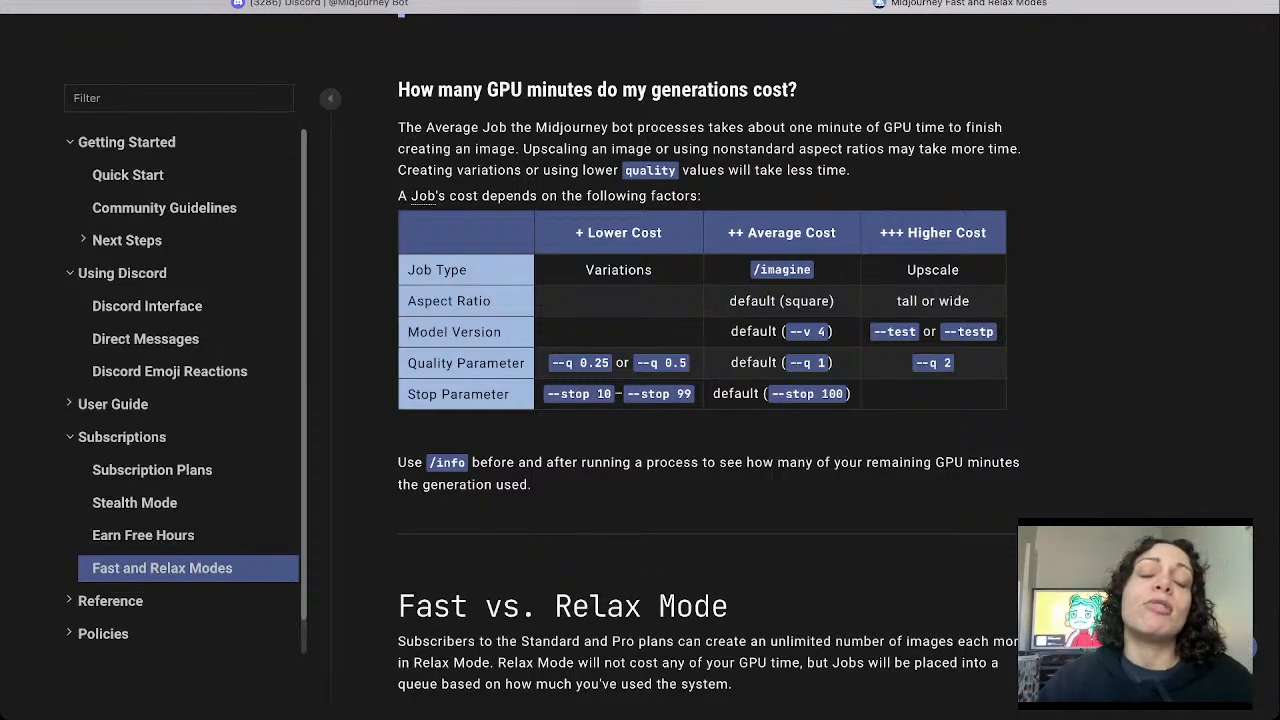
Read the Fast vs. Relax Mode comparison, the Relax wait times and the instructions for switching between modes.
{"action": "scroll", "coordinate": [838, 360], "scroll_direction": "down", "scroll_amount": 2}
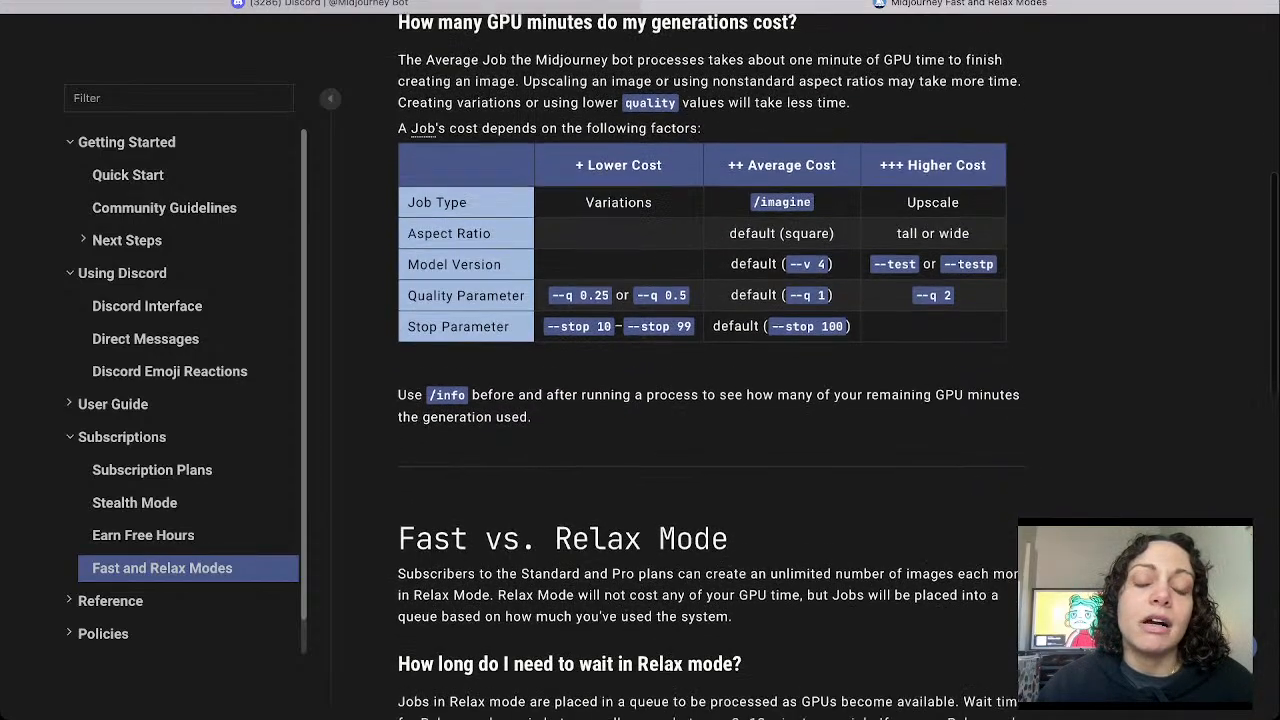
{"action": "scroll", "coordinate": [838, 365], "scroll_direction": "down", "scroll_amount": 2}
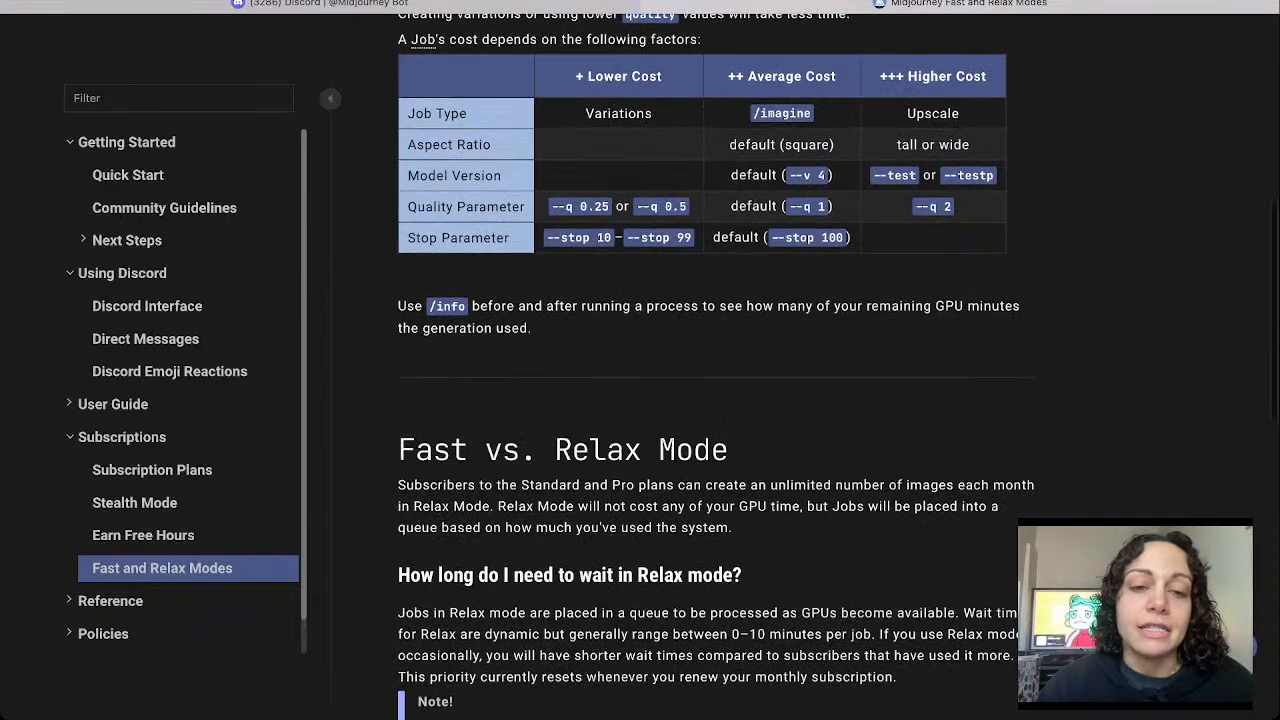
{"action": "scroll", "coordinate": [715, 370], "scroll_direction": "down", "scroll_amount": 3}
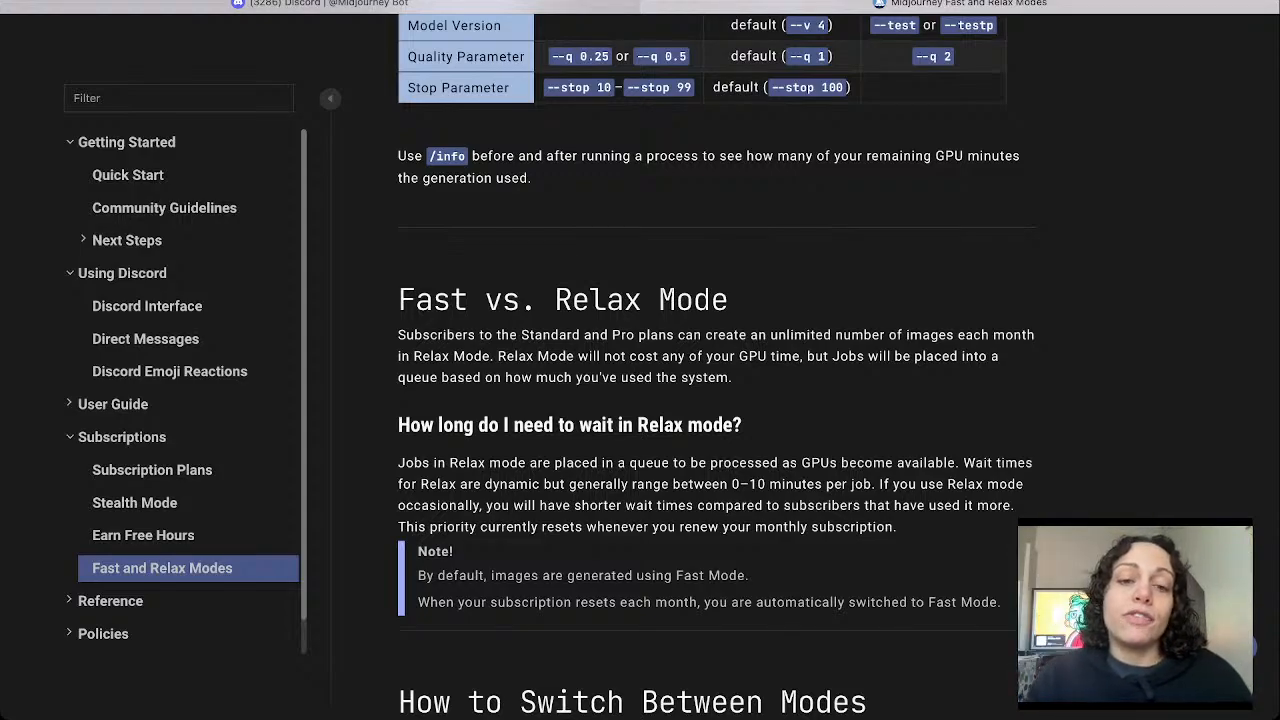
{"action": "scroll", "coordinate": [716, 400], "scroll_direction": "down", "scroll_amount": 6}
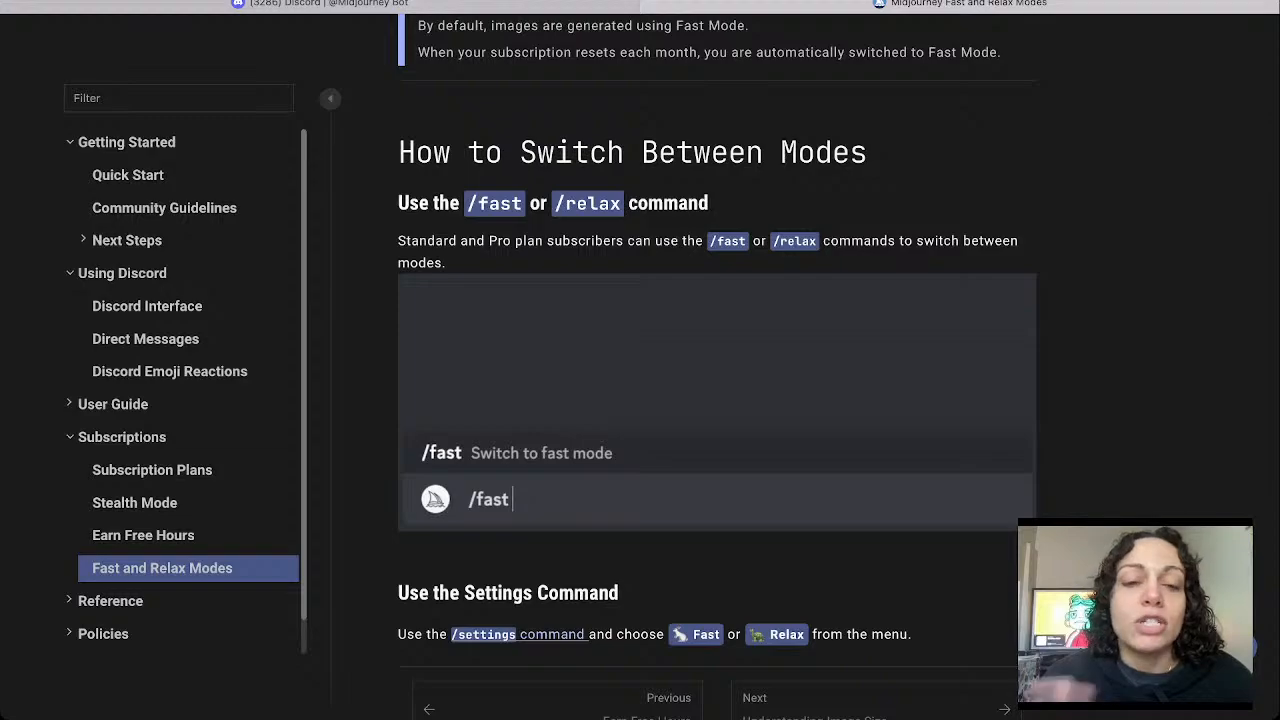
{"action": "scroll", "coordinate": [640, 400], "scroll_direction": "down", "scroll_amount": 3}
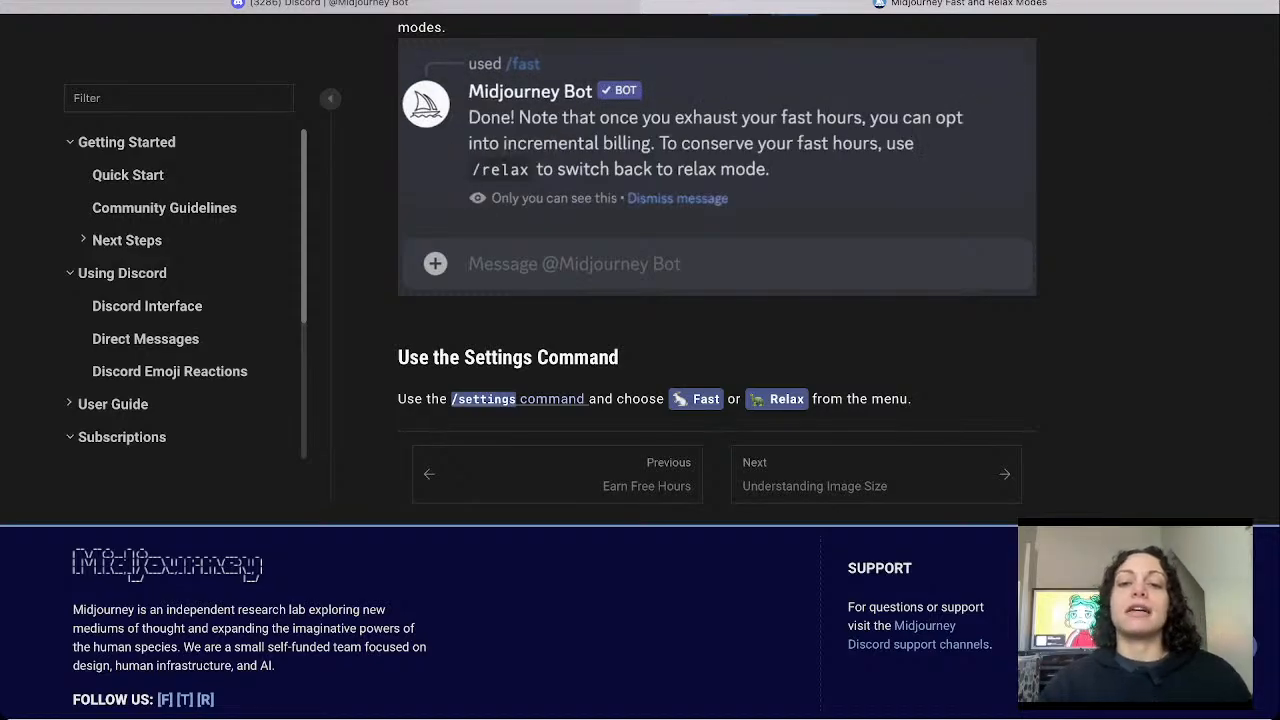
{"action": "scroll", "coordinate": [640, 360], "scroll_direction": "up", "scroll_amount": 2}
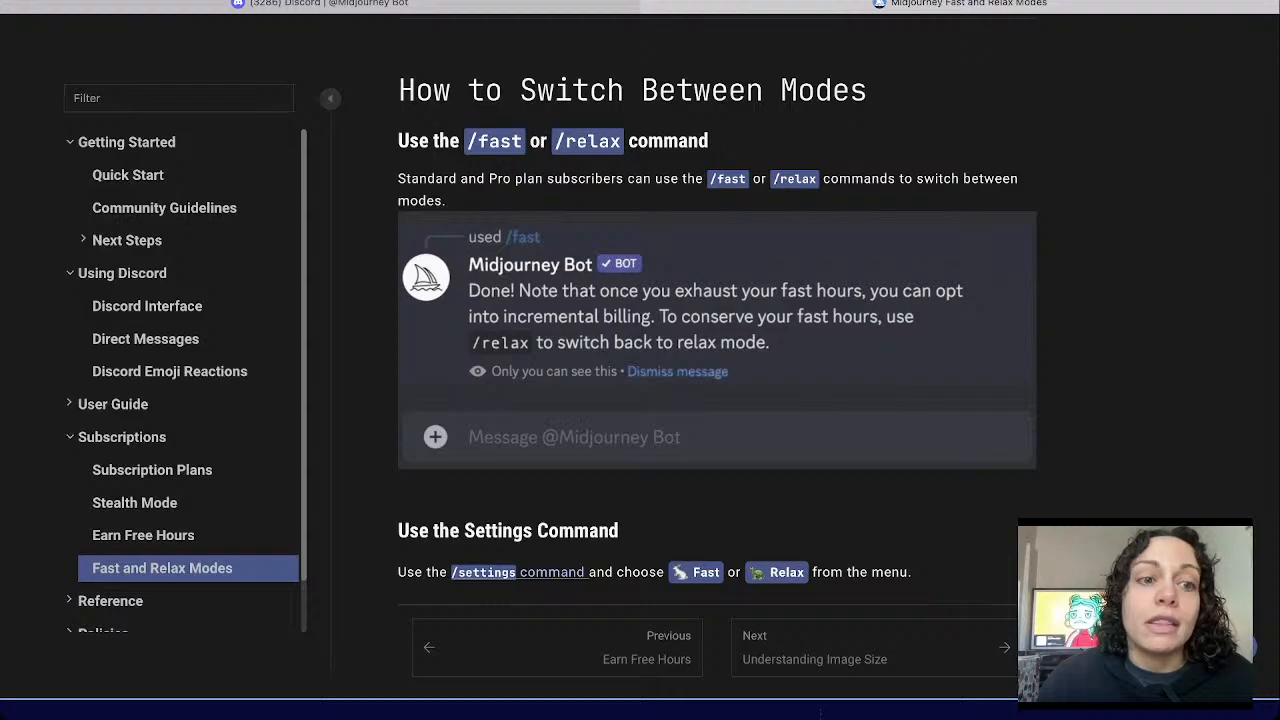
Open the Earn Free Hours documentation page and read how to rate images for free Fast GPU hours.
{"action": "left_click", "coordinate": [143, 535]}
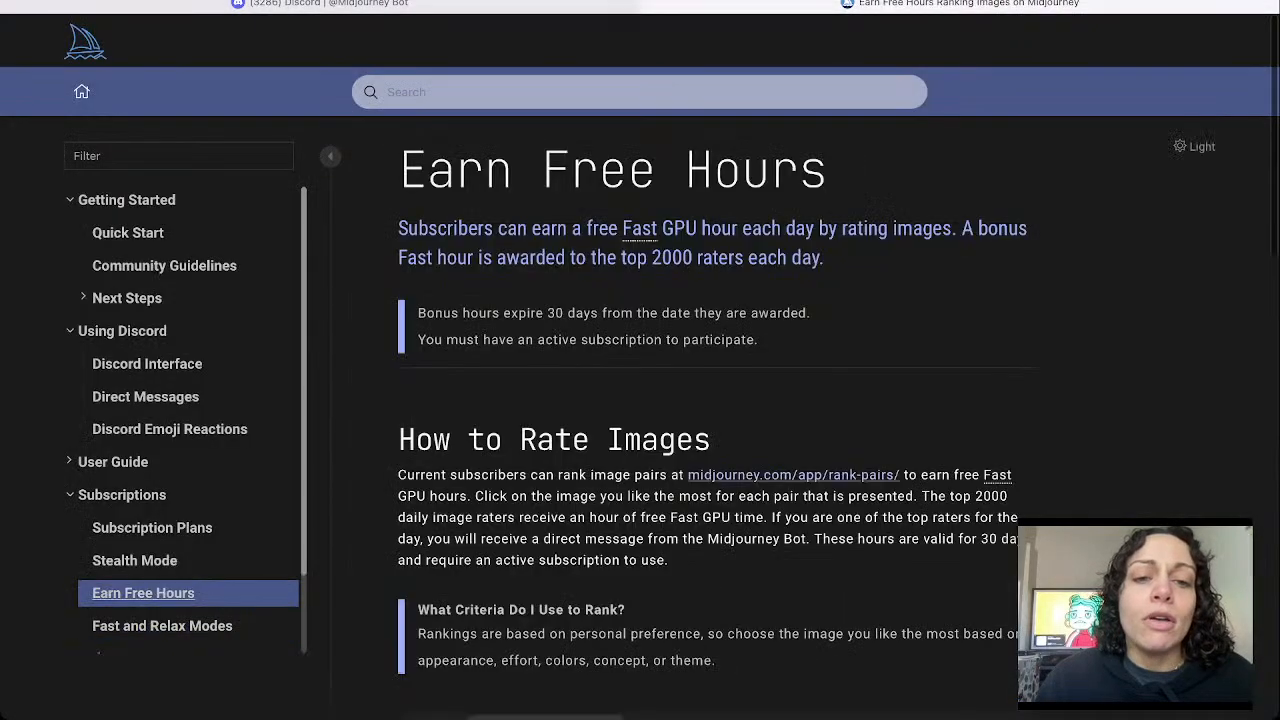
{"action": "scroll", "coordinate": [700, 400], "scroll_direction": "down", "scroll_amount": 1}
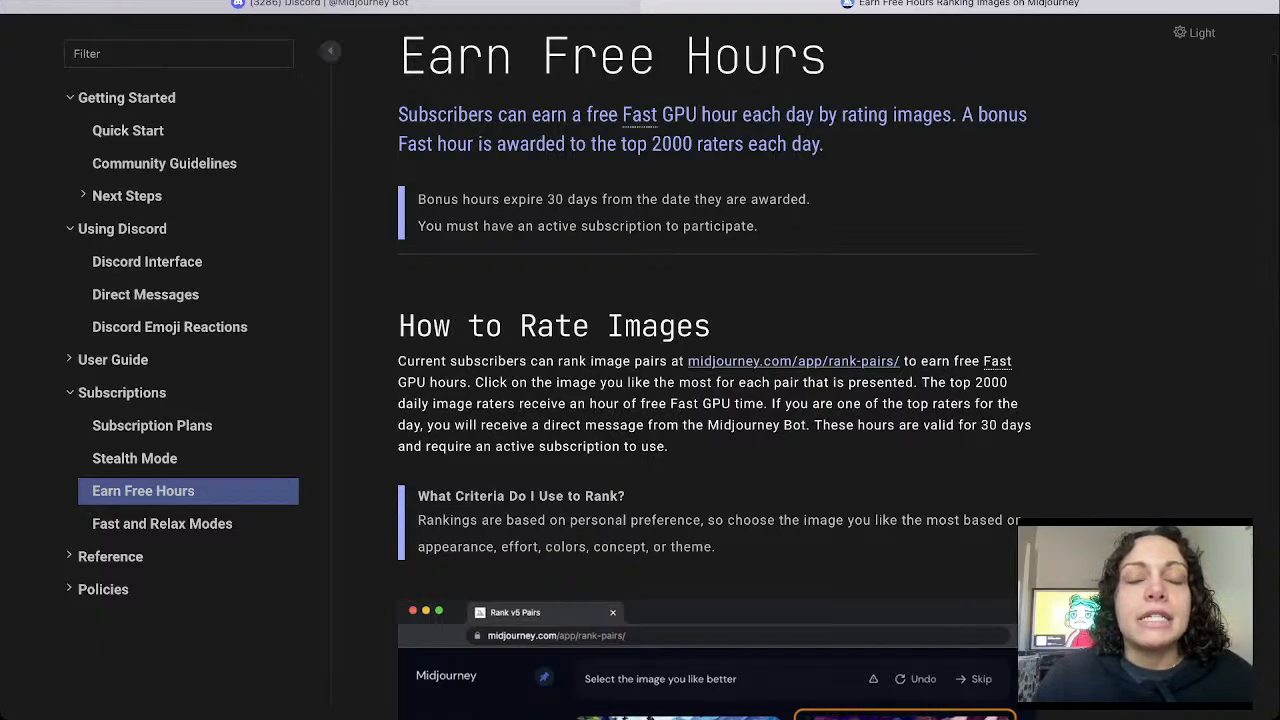
{"action": "scroll", "coordinate": [700, 400], "scroll_direction": "down", "scroll_amount": 1}
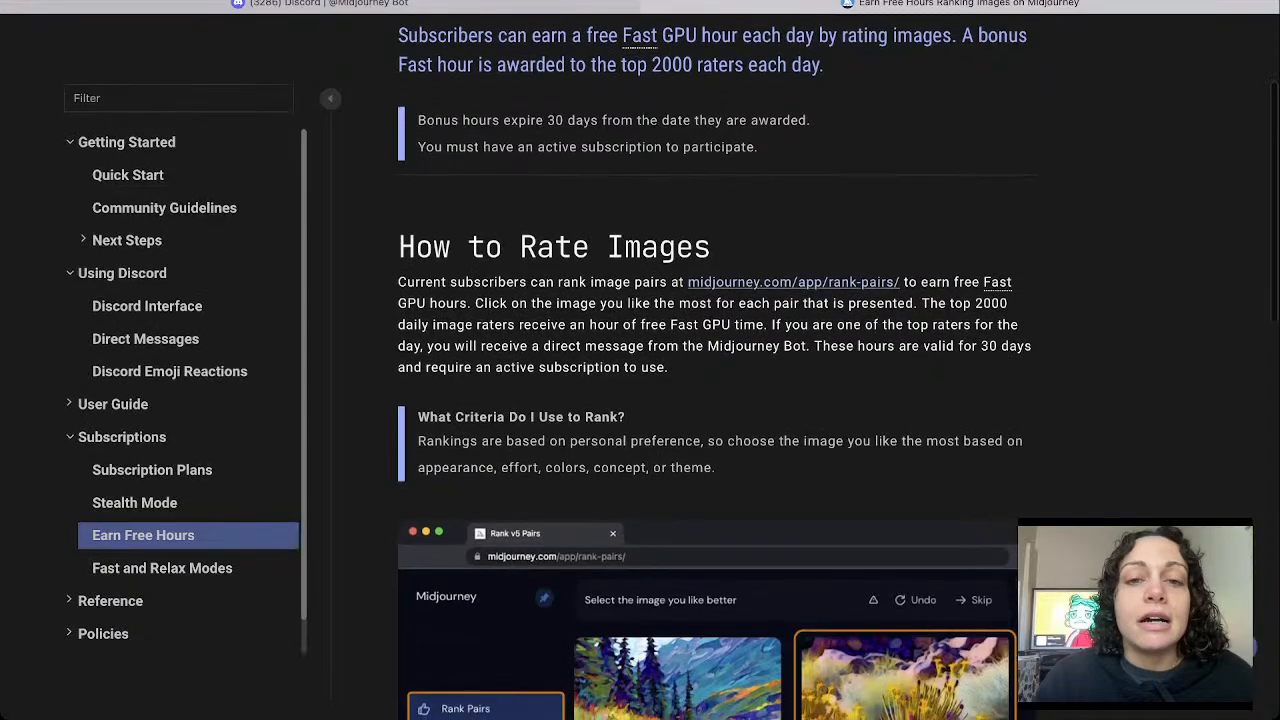
{"action": "scroll", "coordinate": [700, 400], "scroll_direction": "down", "scroll_amount": 1}
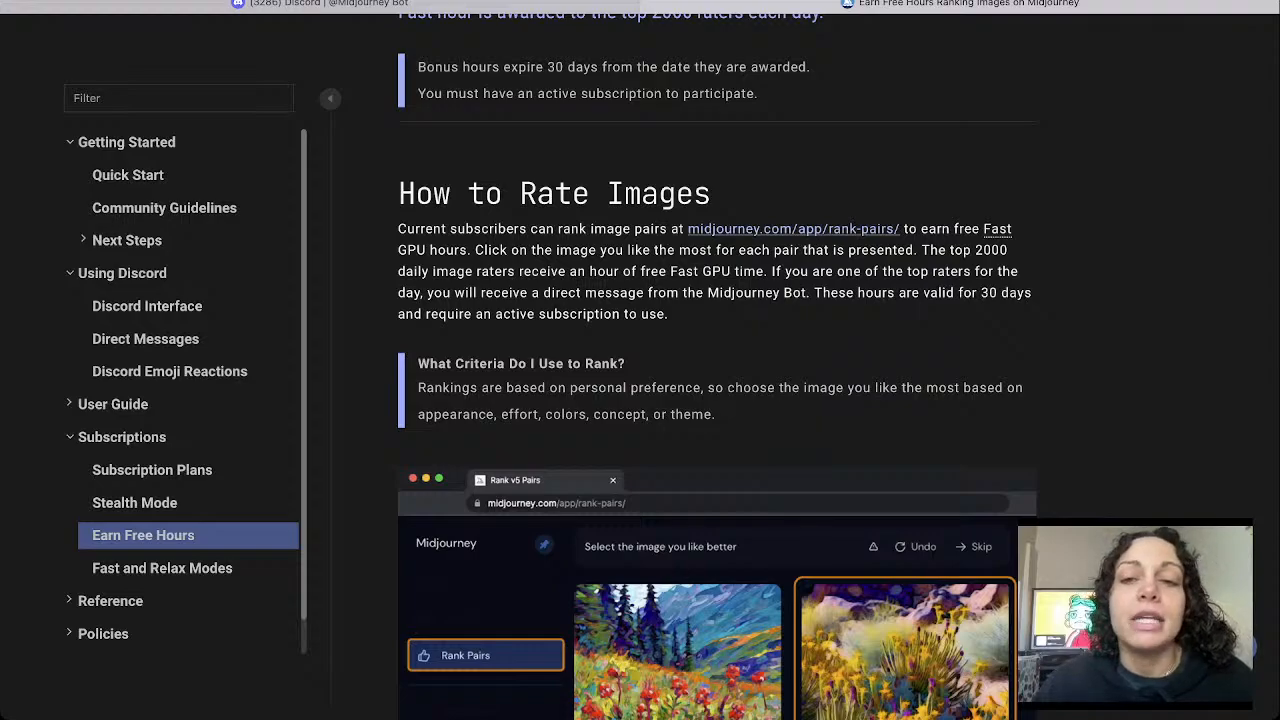
Read how to rank image pairs on the Earn Free Hours page and where earned Bonus hours are tracked.
{"action": "scroll", "coordinate": [716, 360], "scroll_direction": "down", "scroll_amount": 1}
{"action": "scroll", "coordinate": [716, 360], "scroll_direction": "down", "scroll_amount": 5}
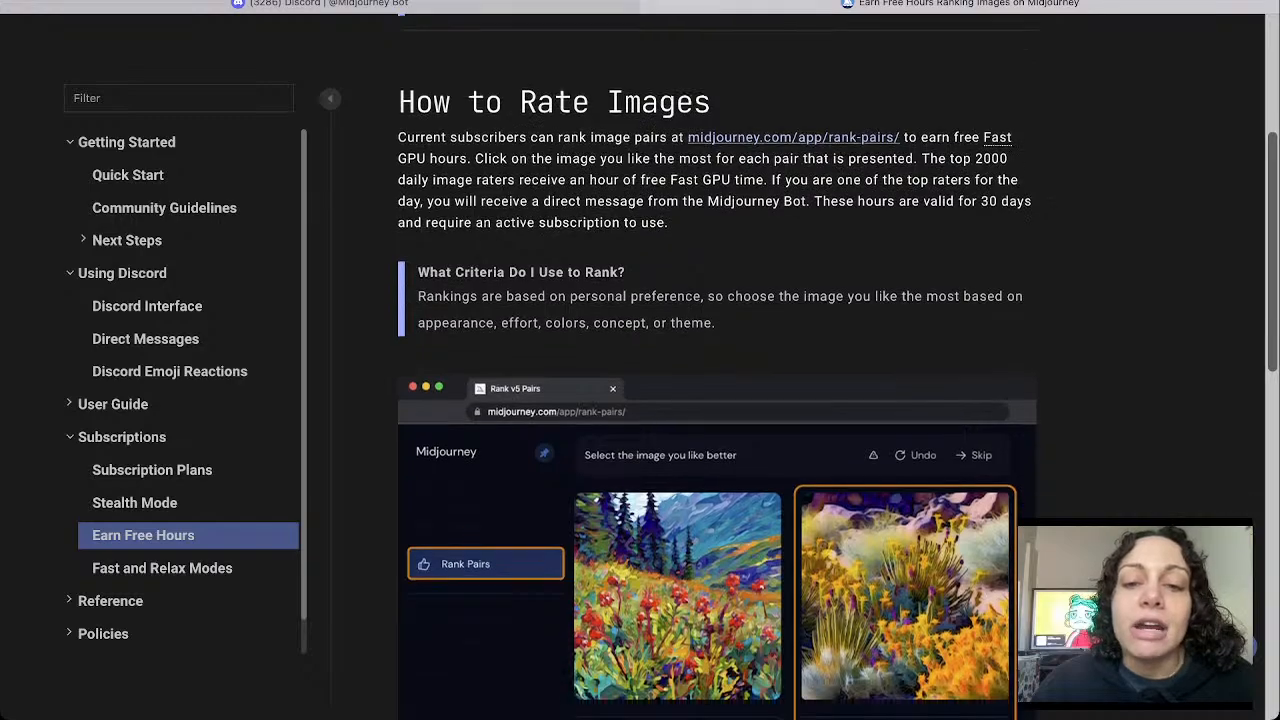
{"action": "scroll", "coordinate": [716, 360], "scroll_direction": "down", "scroll_amount": 2}
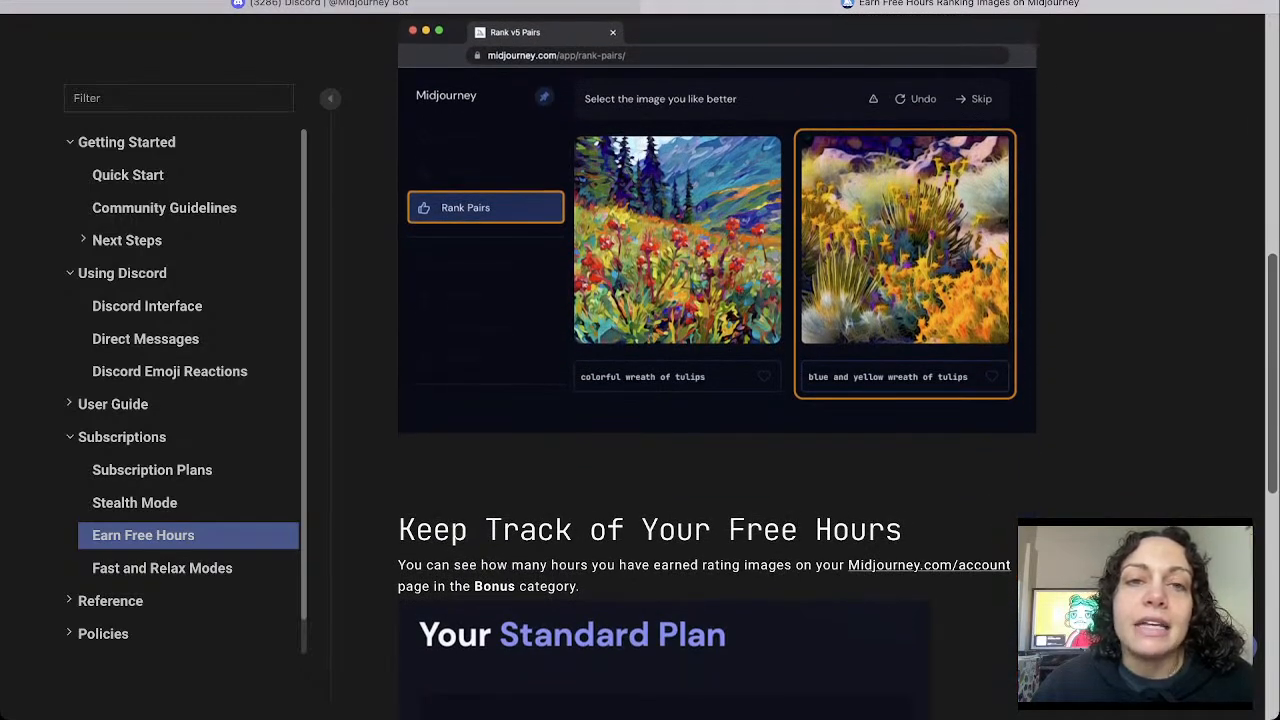
{"action": "scroll", "coordinate": [716, 360], "scroll_direction": "up", "scroll_amount": 2}
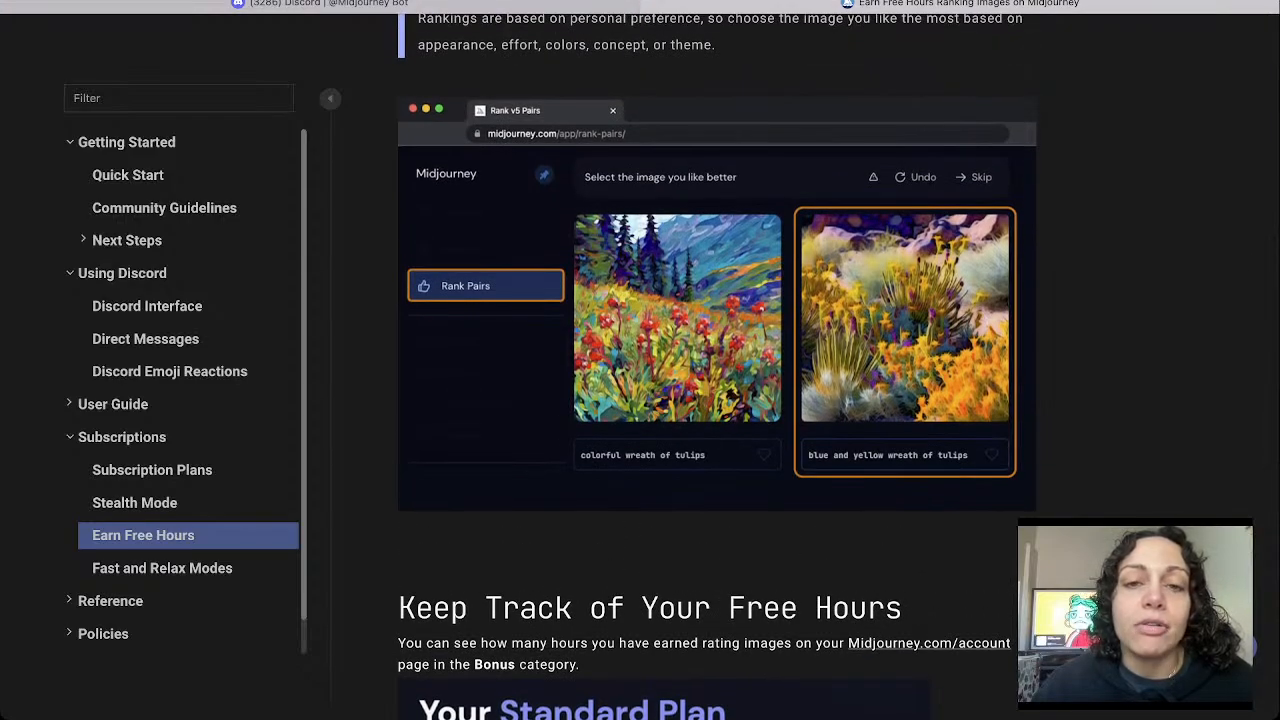
{"action": "scroll", "coordinate": [716, 360], "scroll_direction": "down", "scroll_amount": 7}
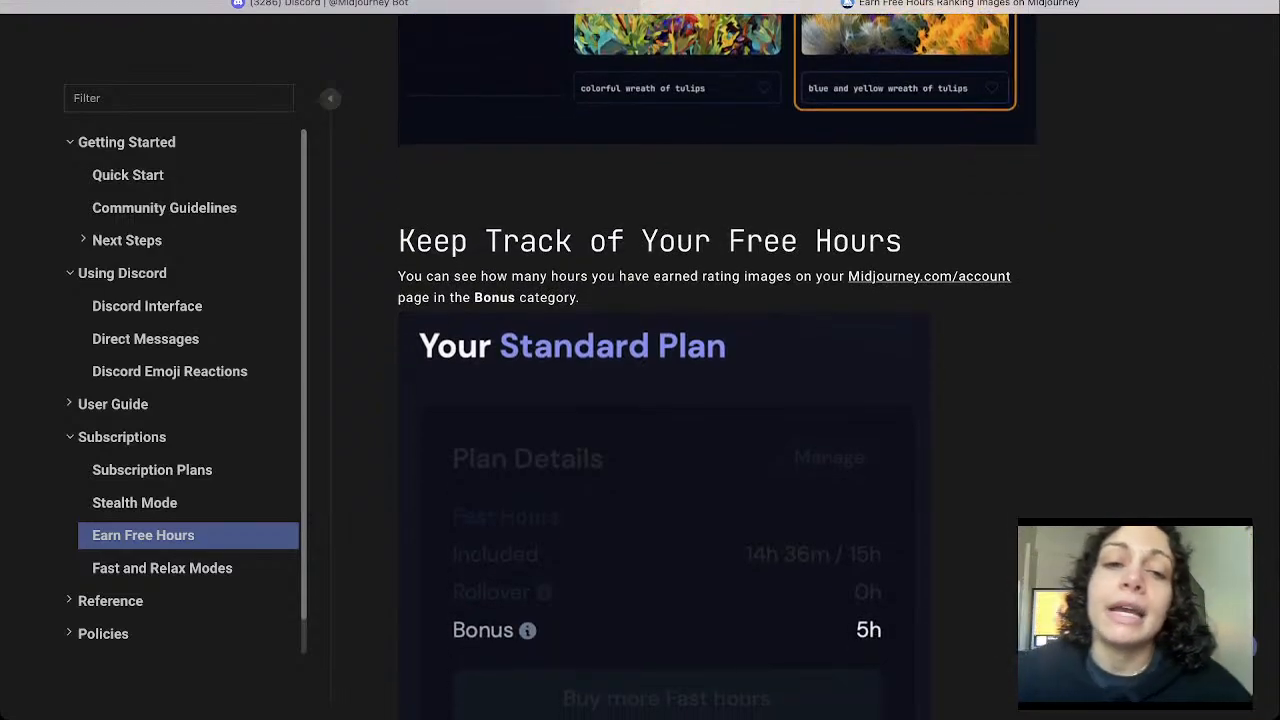
{"action": "scroll", "coordinate": [716, 360], "scroll_direction": "down", "scroll_amount": 4}
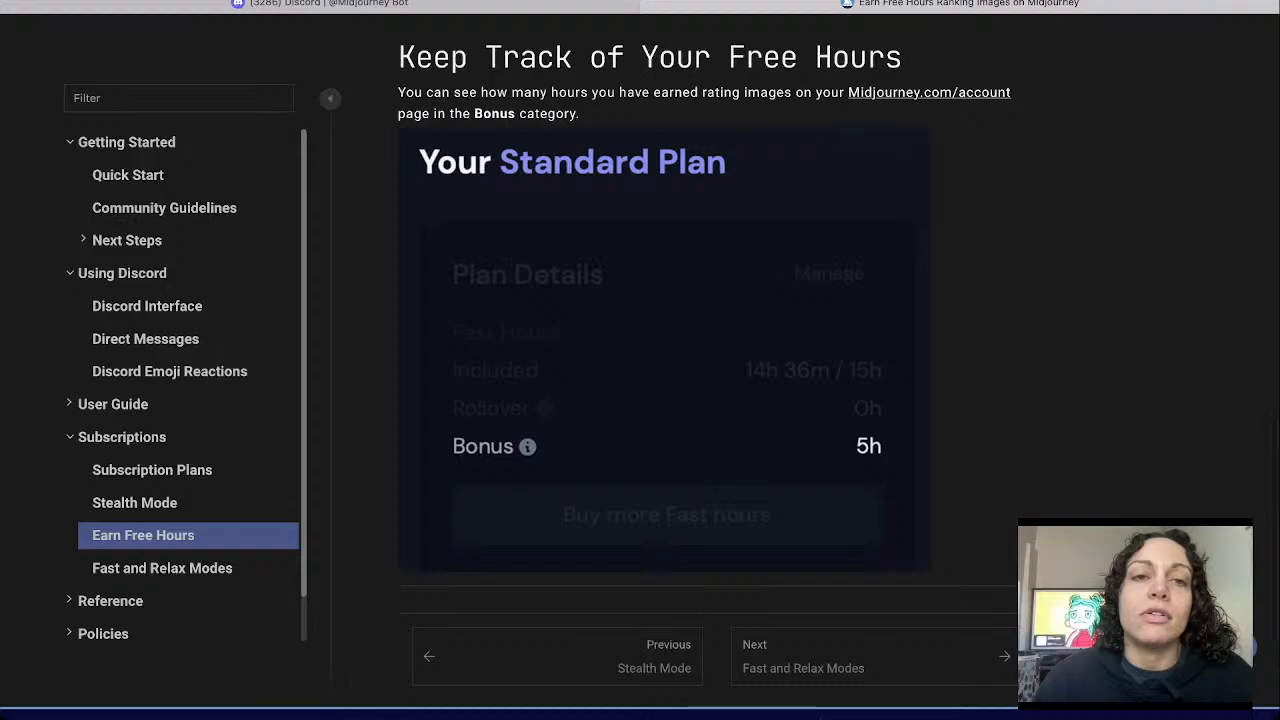
{"action": "scroll", "coordinate": [716, 360], "scroll_direction": "up", "scroll_amount": 10}
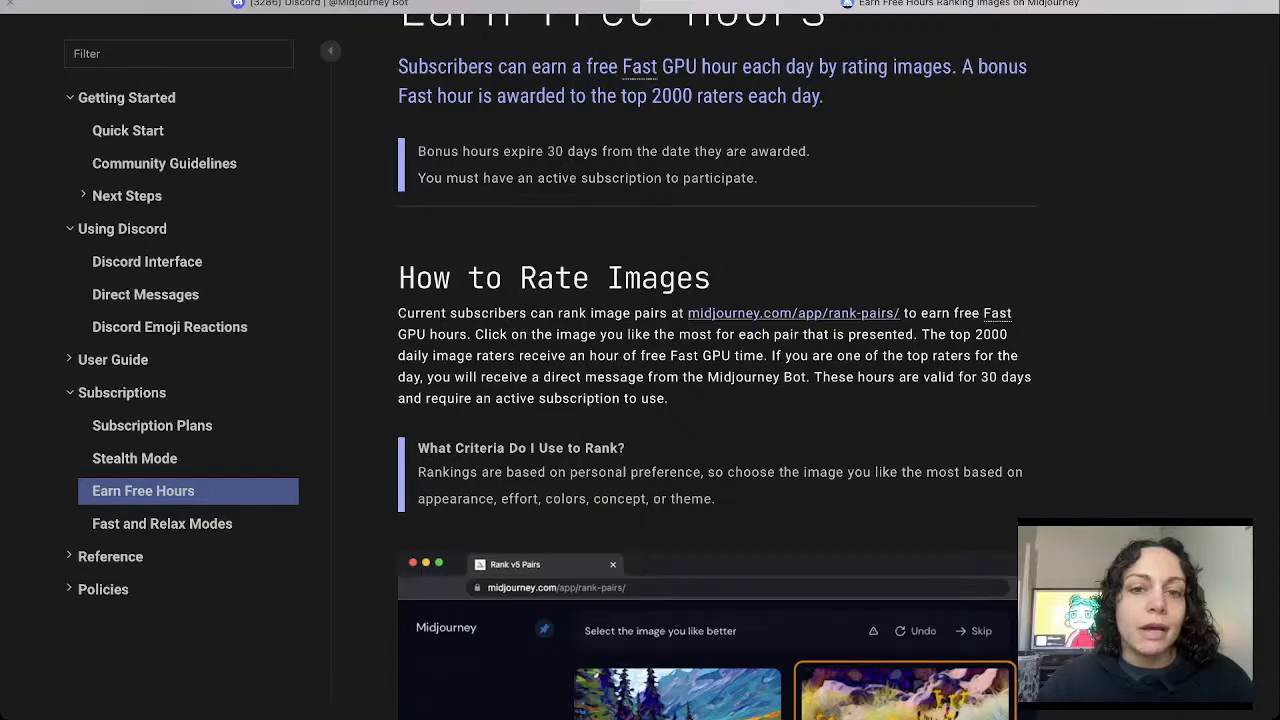
Return to the Midjourney Bot direct messages in Discord and generate images with the /imagine prompt "crystals as jewelry".
{"action": "key", "text": "ctrl+shift+Tab"}
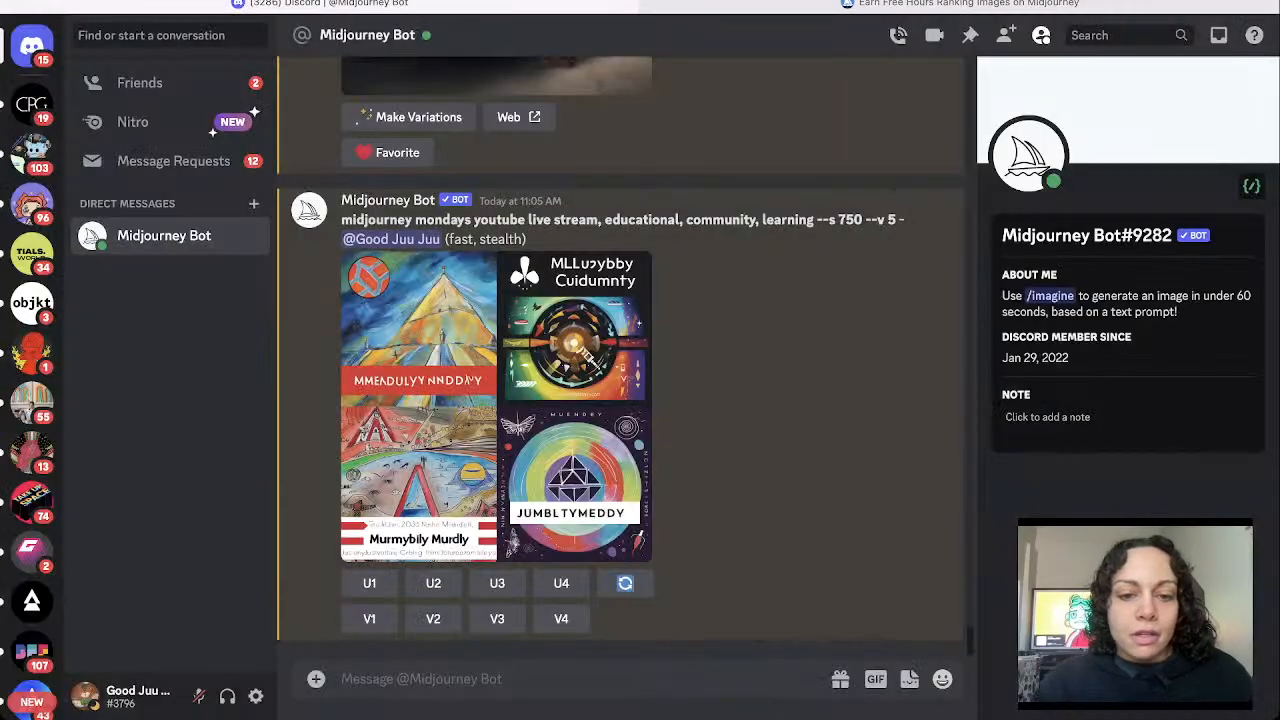
{"action": "type", "text": "/"}
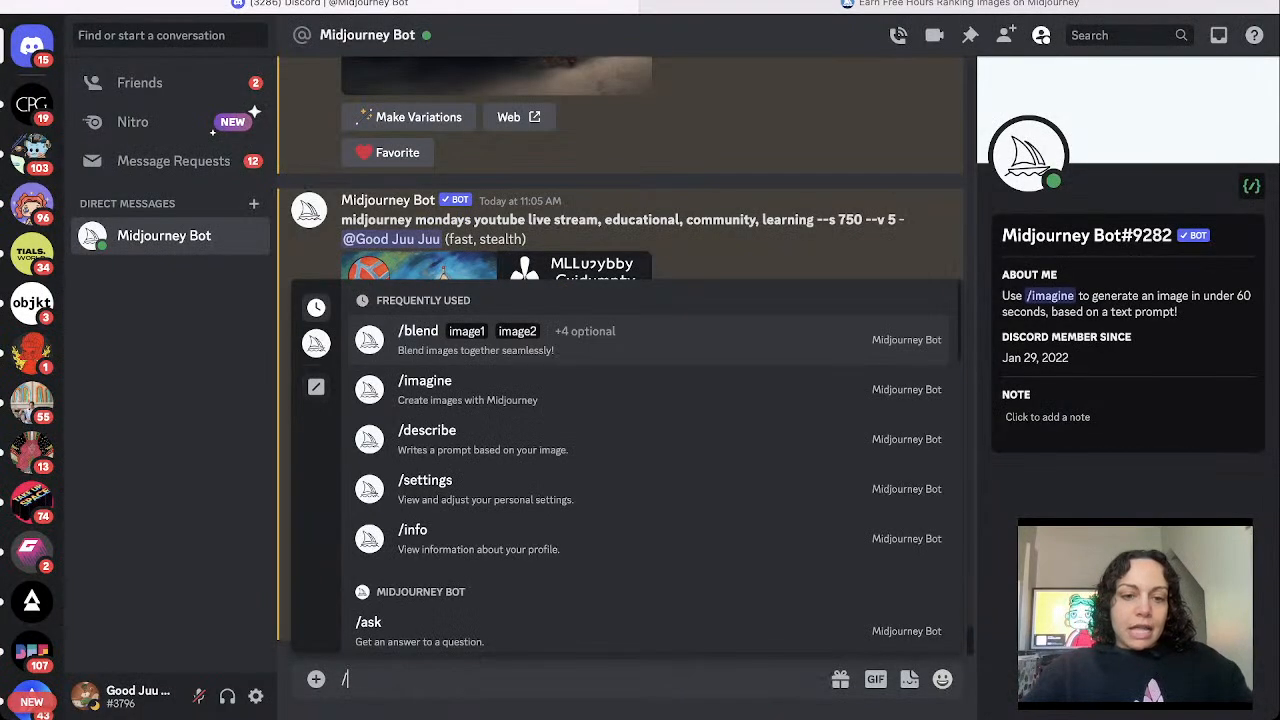
{"action": "type", "text": "ima"}
{"action": "key", "text": "Tab"}
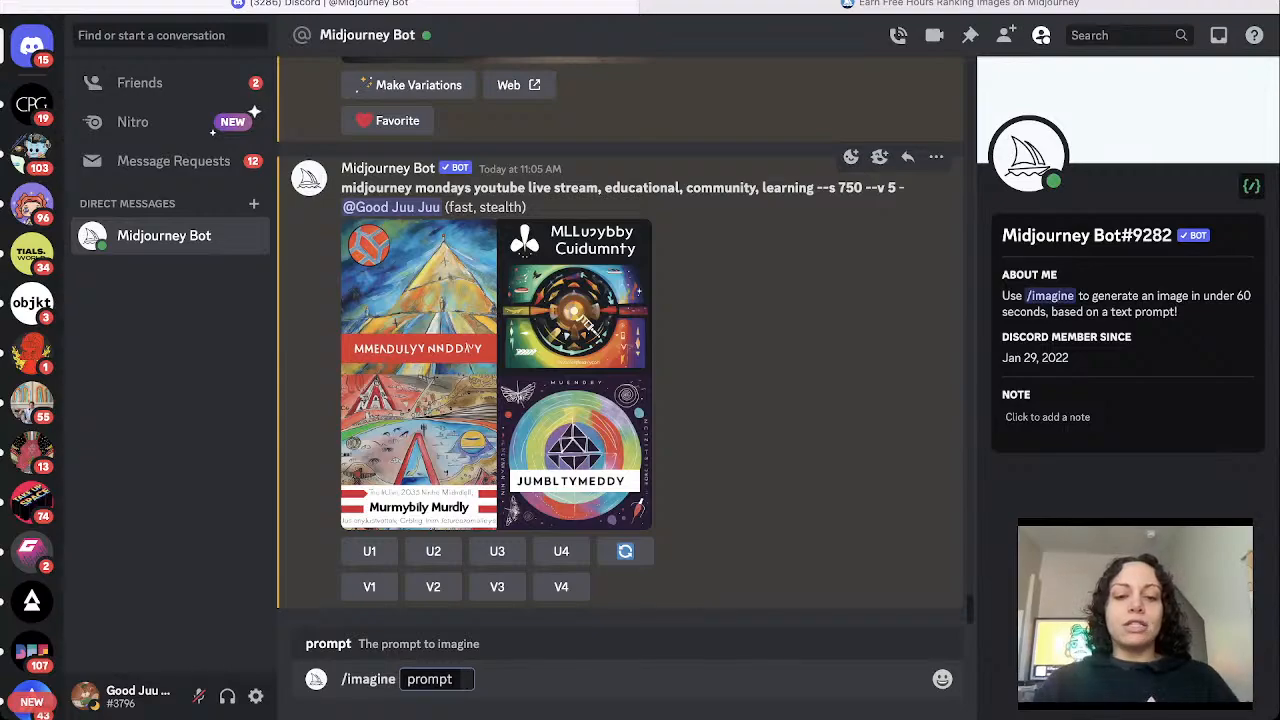
{"action": "type", "text": "crystals "}
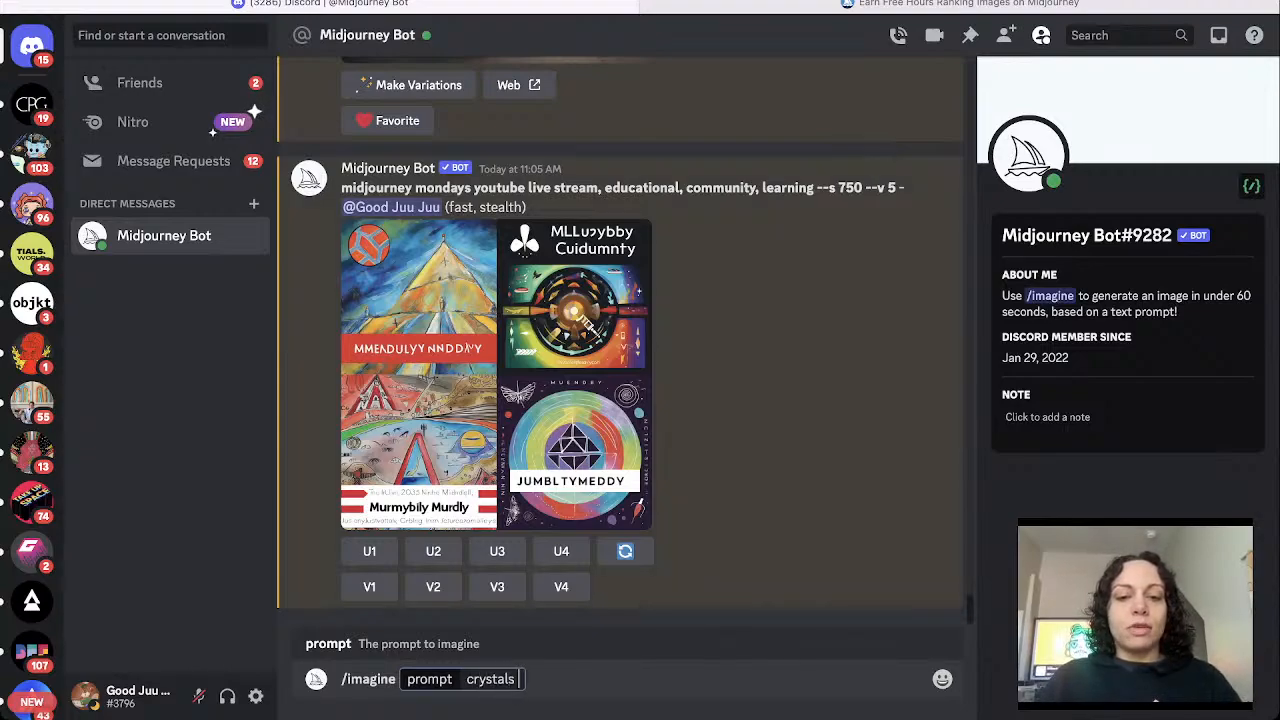
{"action": "type", "text": "as hewe"}
{"action": "key", "text": "BackSpace"}
{"action": "key", "text": "BackSpace"}
{"action": "key", "text": "BackSpace"}
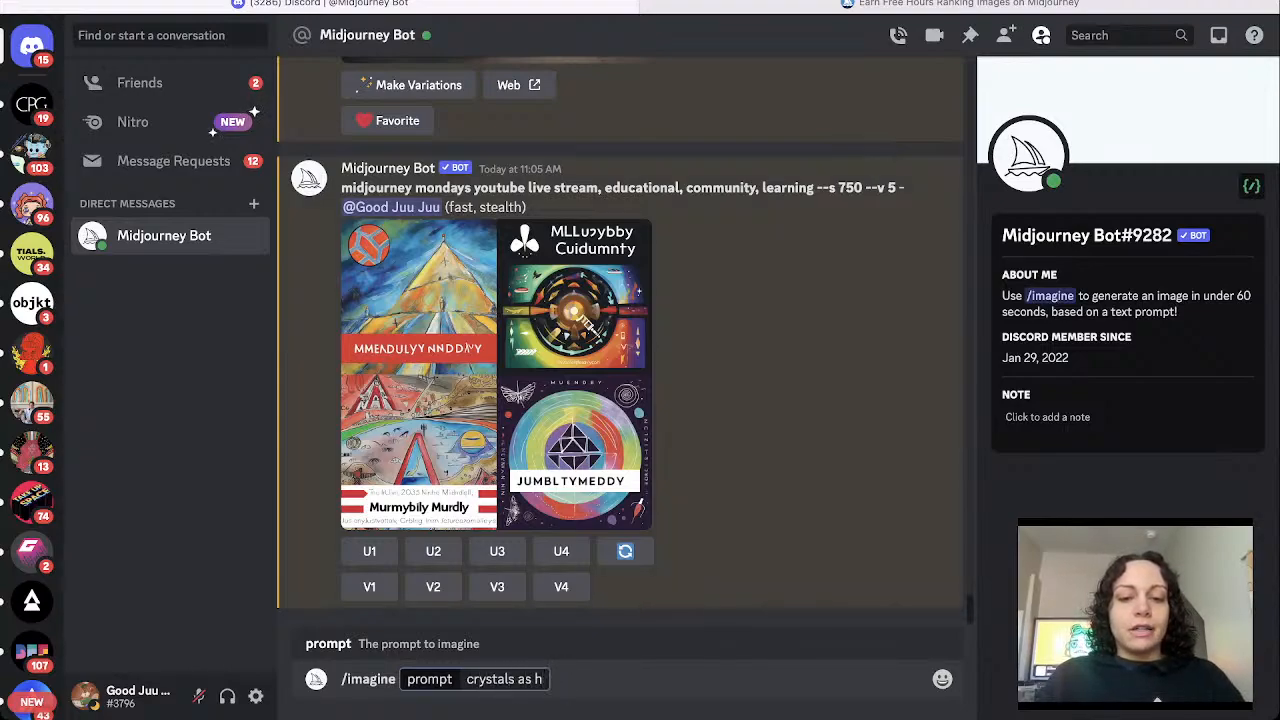
{"action": "key", "text": "BackSpace"}
{"action": "type", "text": "jewelrt"}
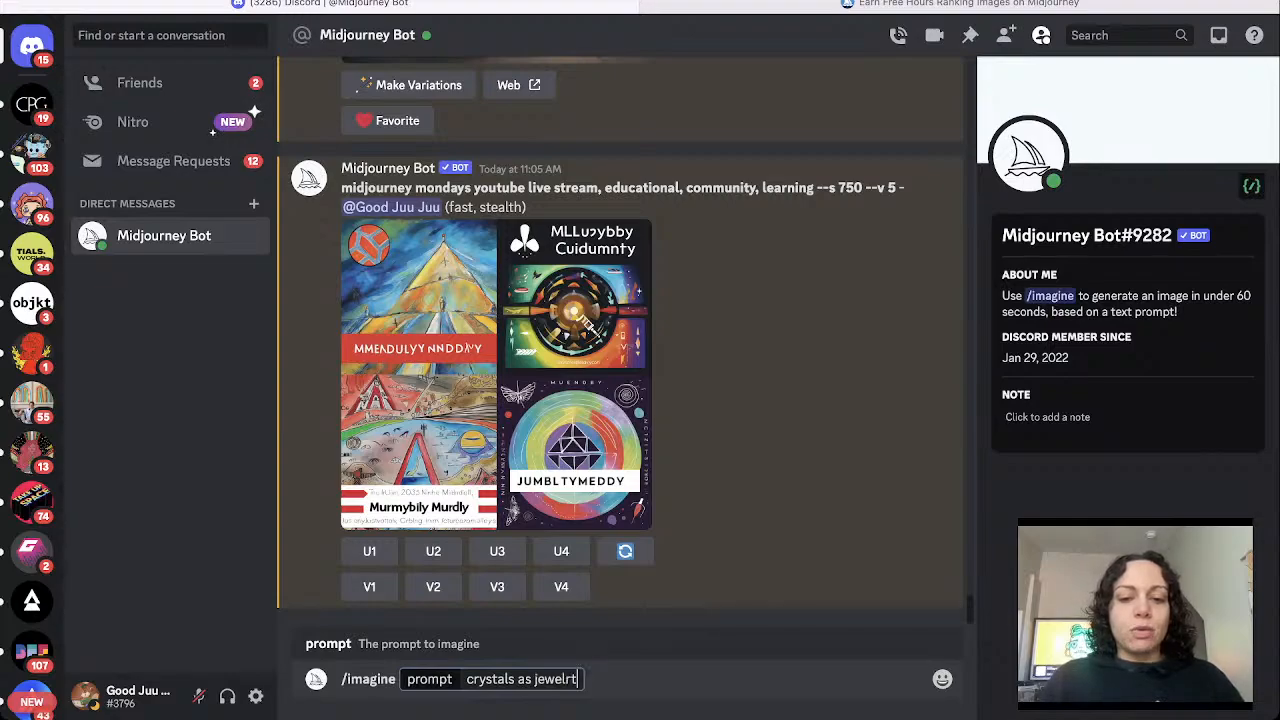
{"action": "key", "text": "BackSpace"}
{"action": "type", "text": "y"}
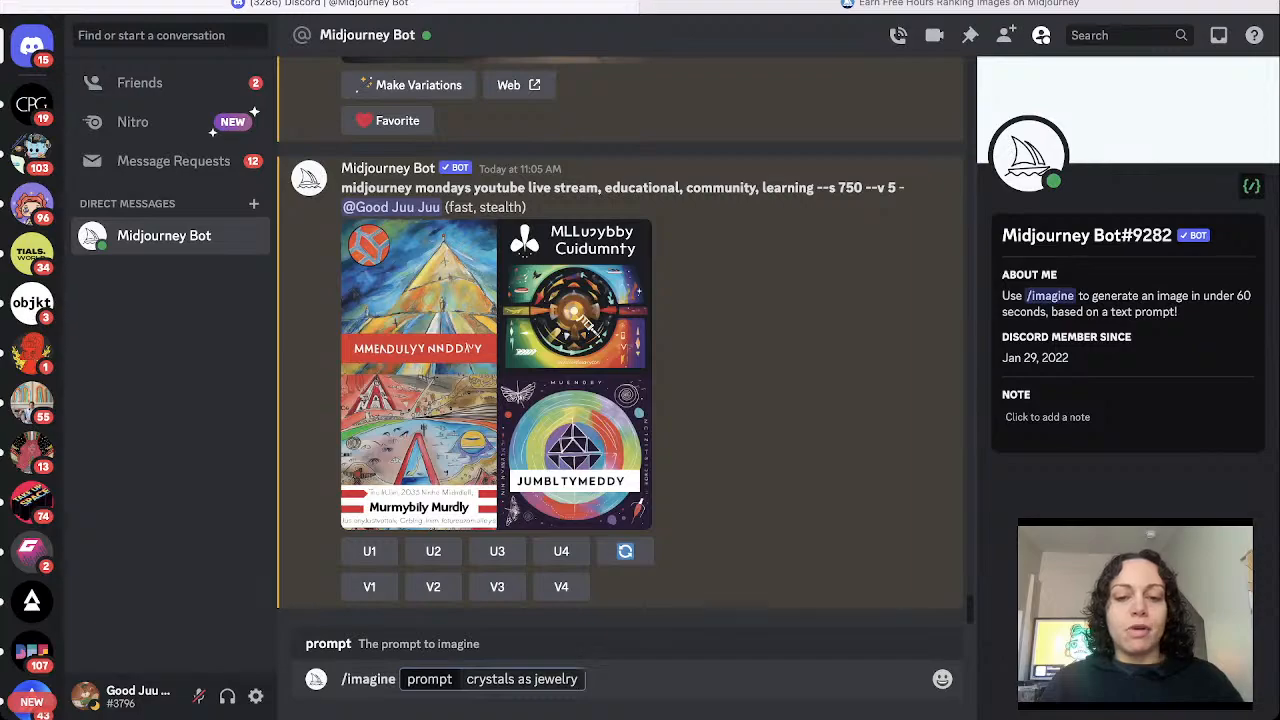
{"action": "key", "text": "Return"}
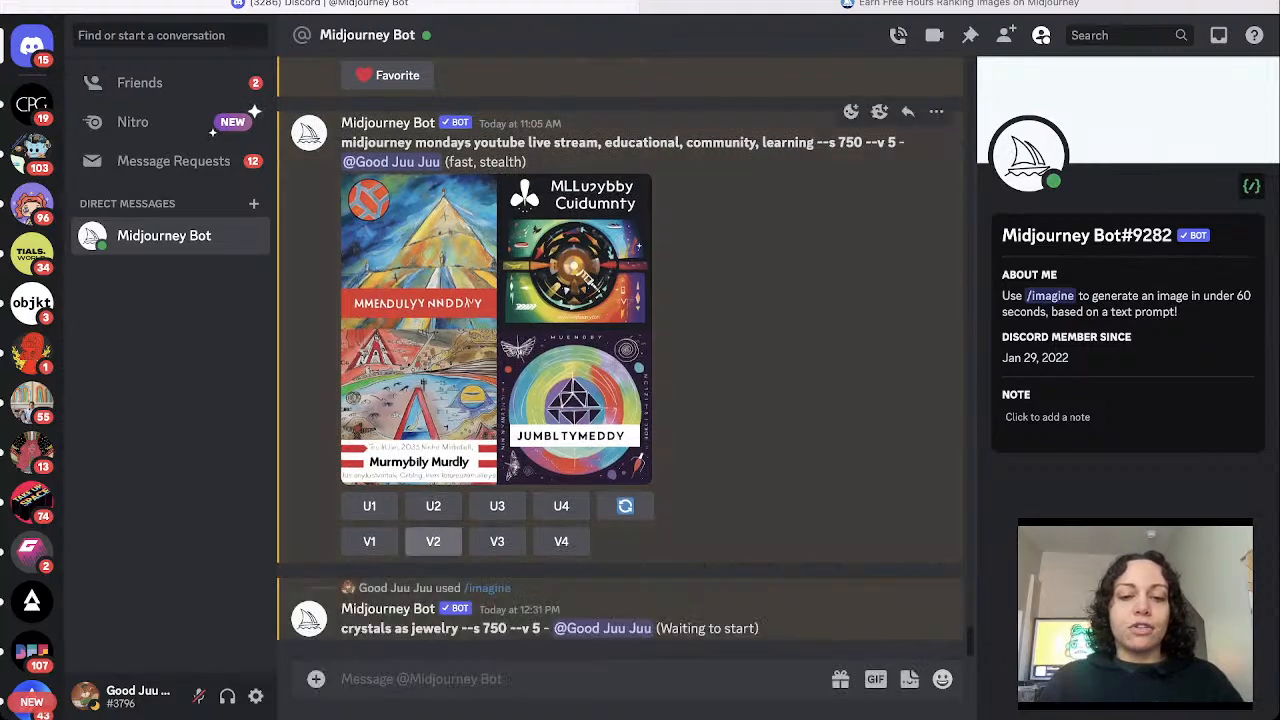
Submit a second /imagine prompt, "crystal jewelry", to the Midjourney Bot.
{"action": "type", "text": "/ima"}
{"action": "key", "text": "Tab"}
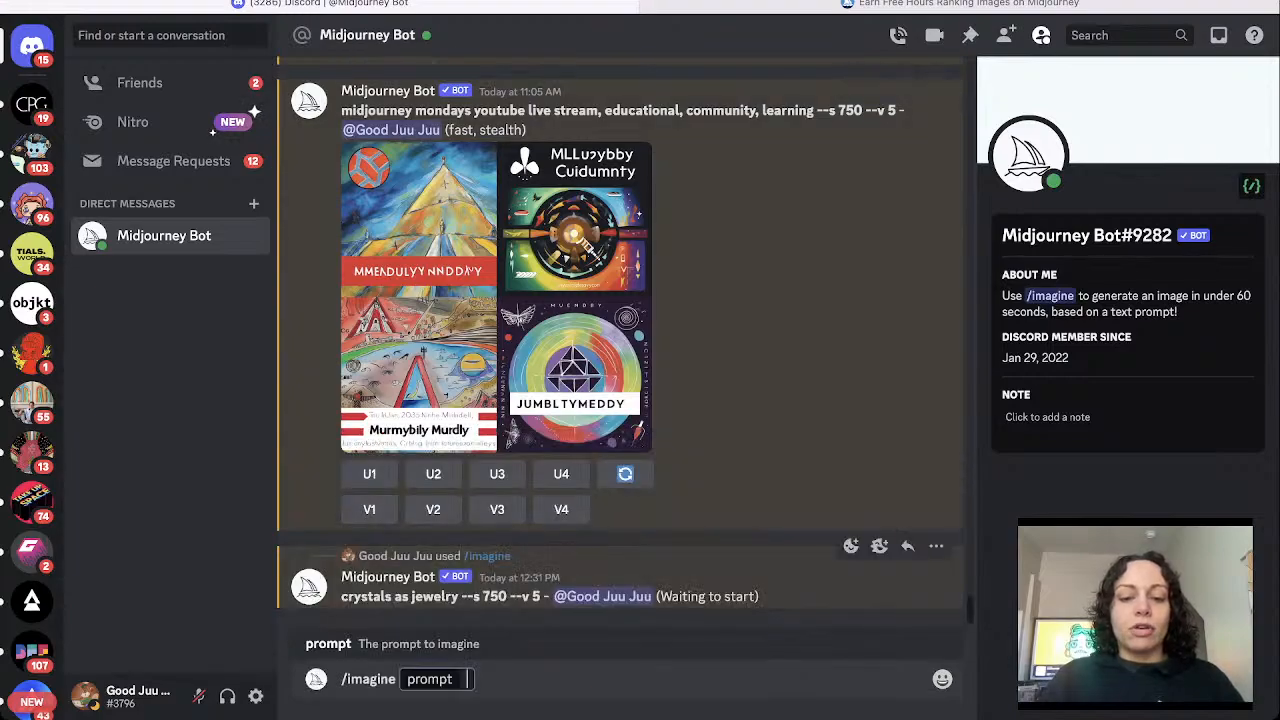
{"action": "type", "text": "crysta"}
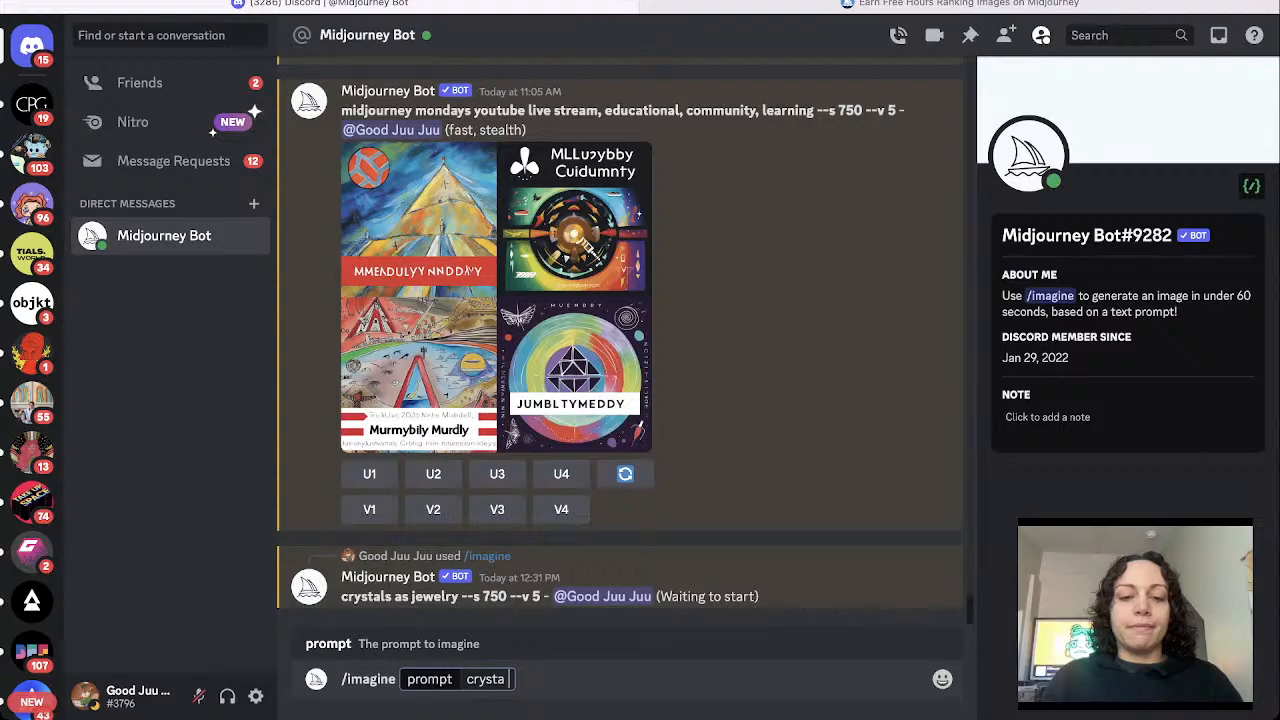
{"action": "type", "text": "l jewelry"}
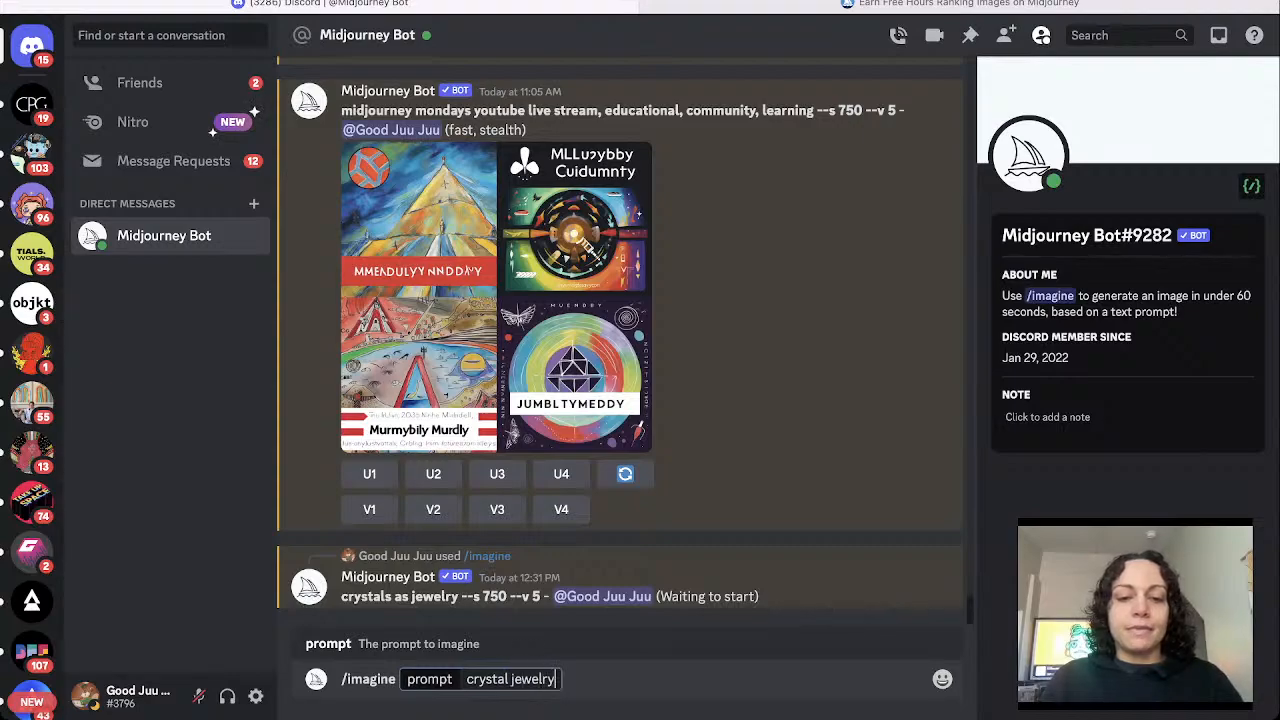
{"action": "key", "text": "Return"}
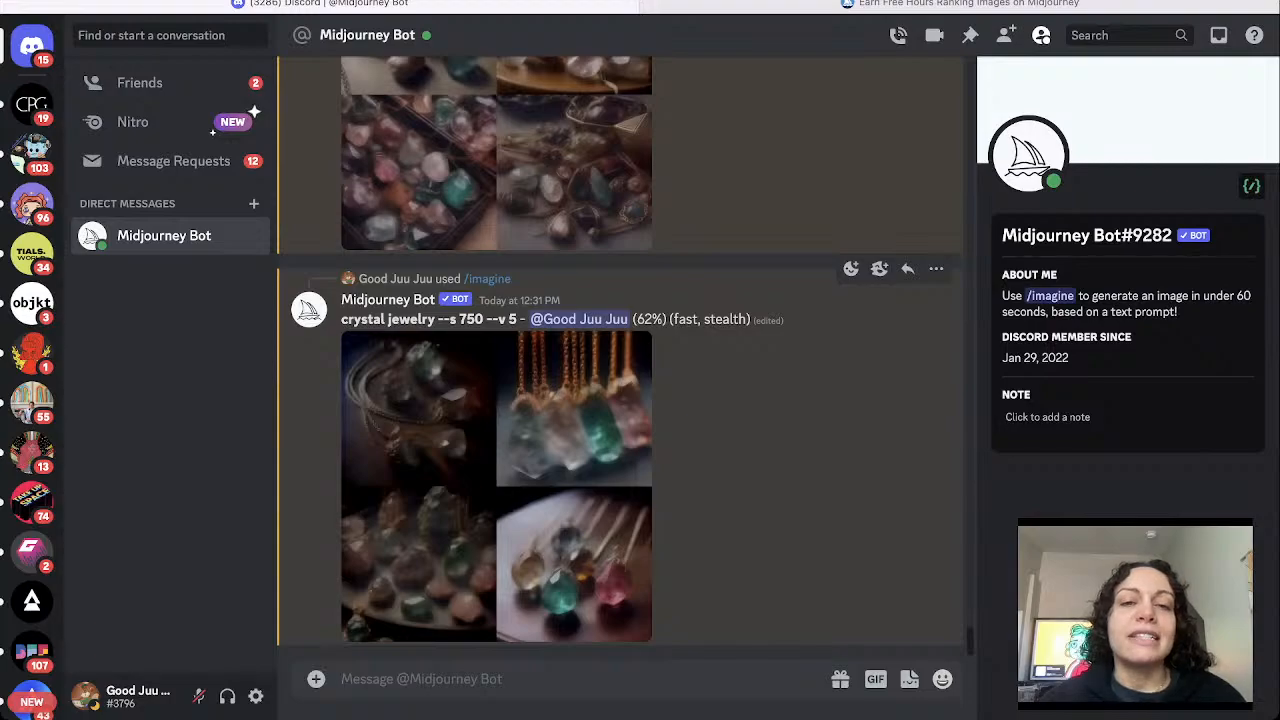
Examine the "crystals as jewelry" and "crystal jewelry" image grids one after the other at enlarged size.
{"action": "scroll", "coordinate": [620, 360], "scroll_direction": "up", "scroll_amount": 4}
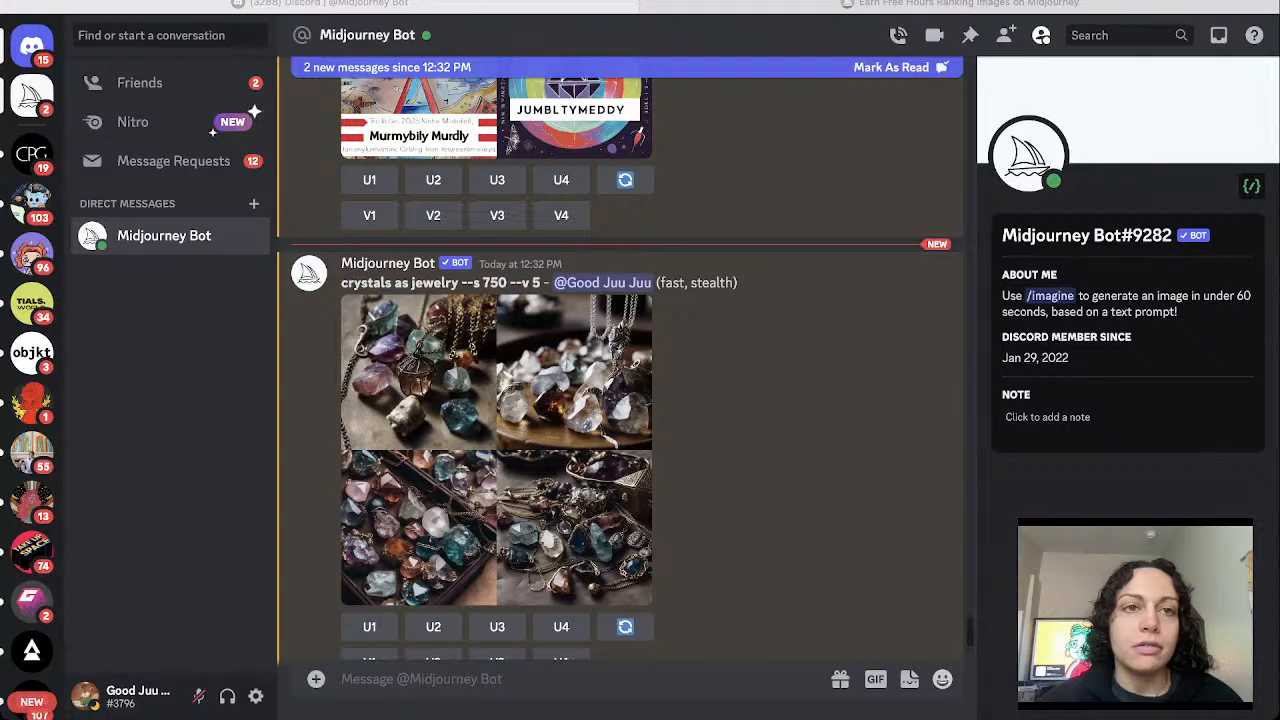
{"action": "key", "text": "alt+Tab"}
{"action": "left_click", "coordinate": [496, 450]}
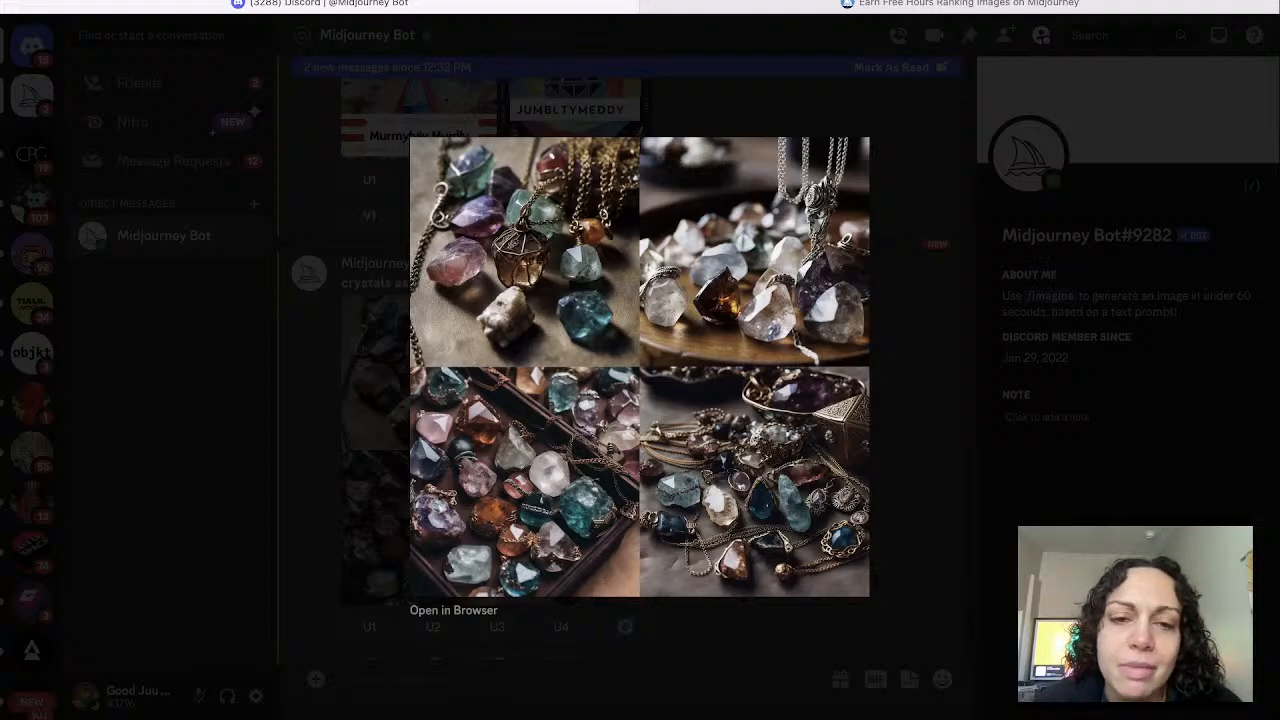
{"action": "key", "text": "Escape"}
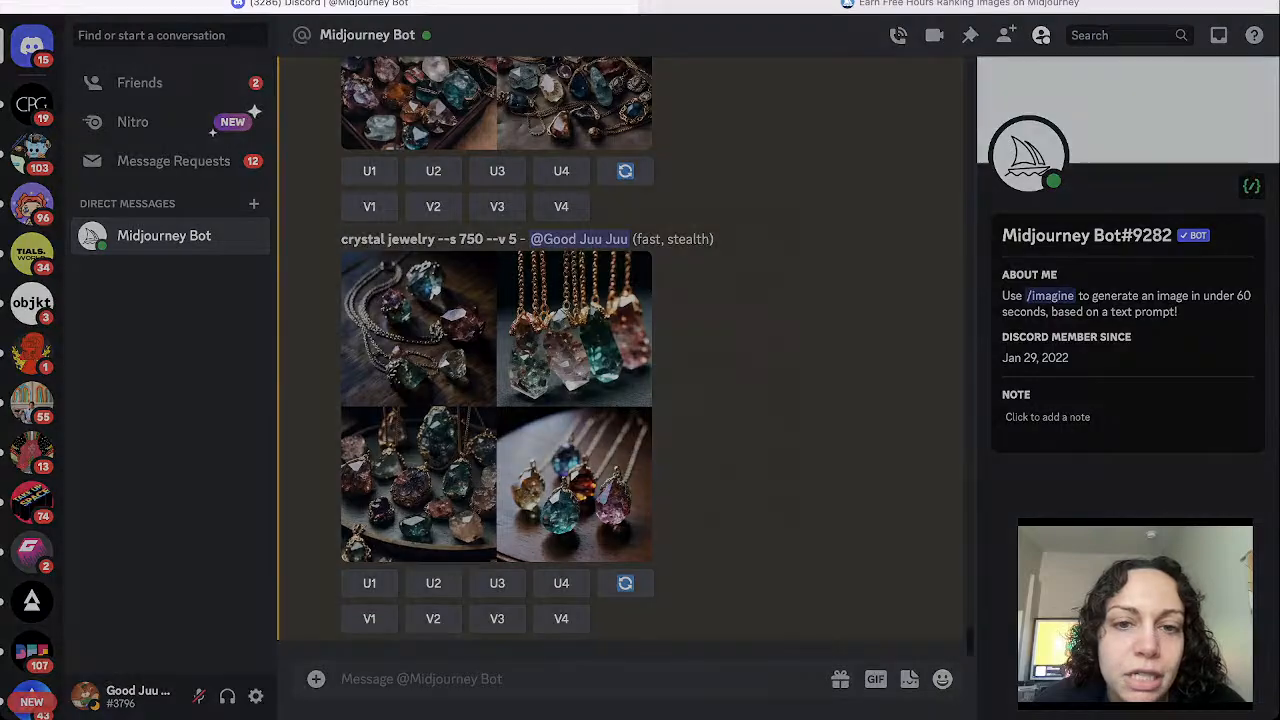
{"action": "left_click", "coordinate": [470, 368]}
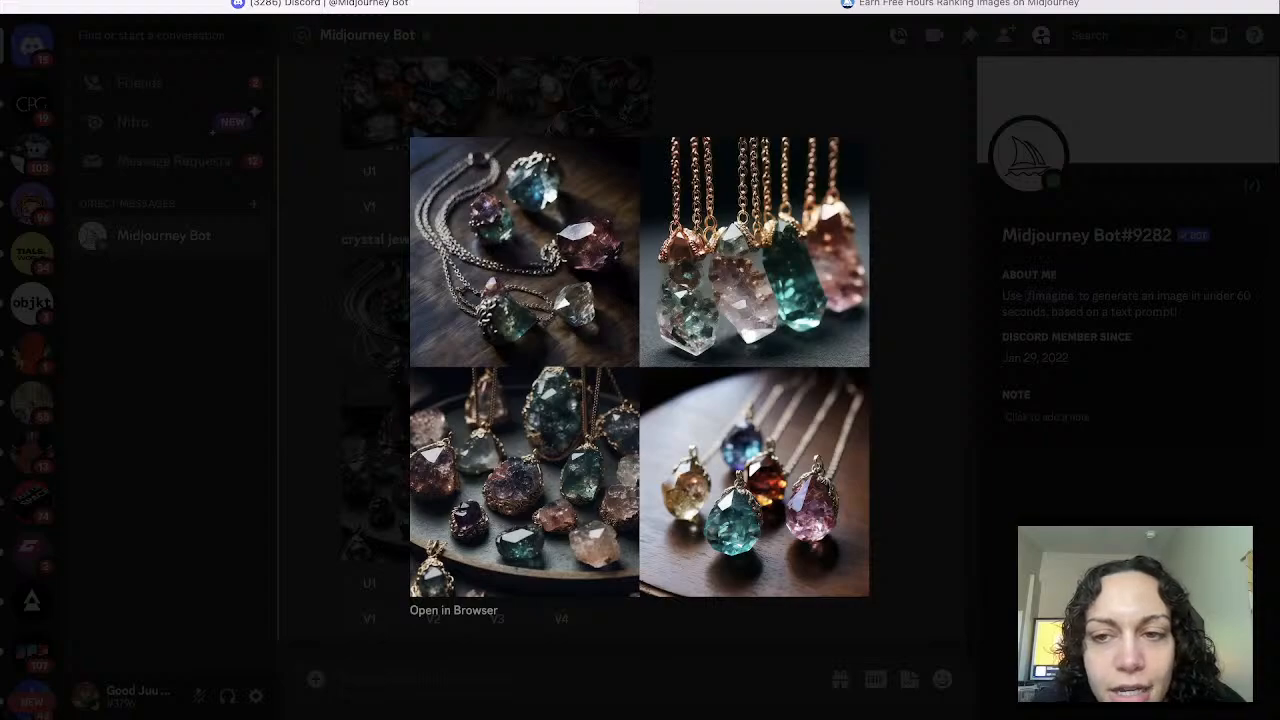
{"action": "key", "text": "Escape"}
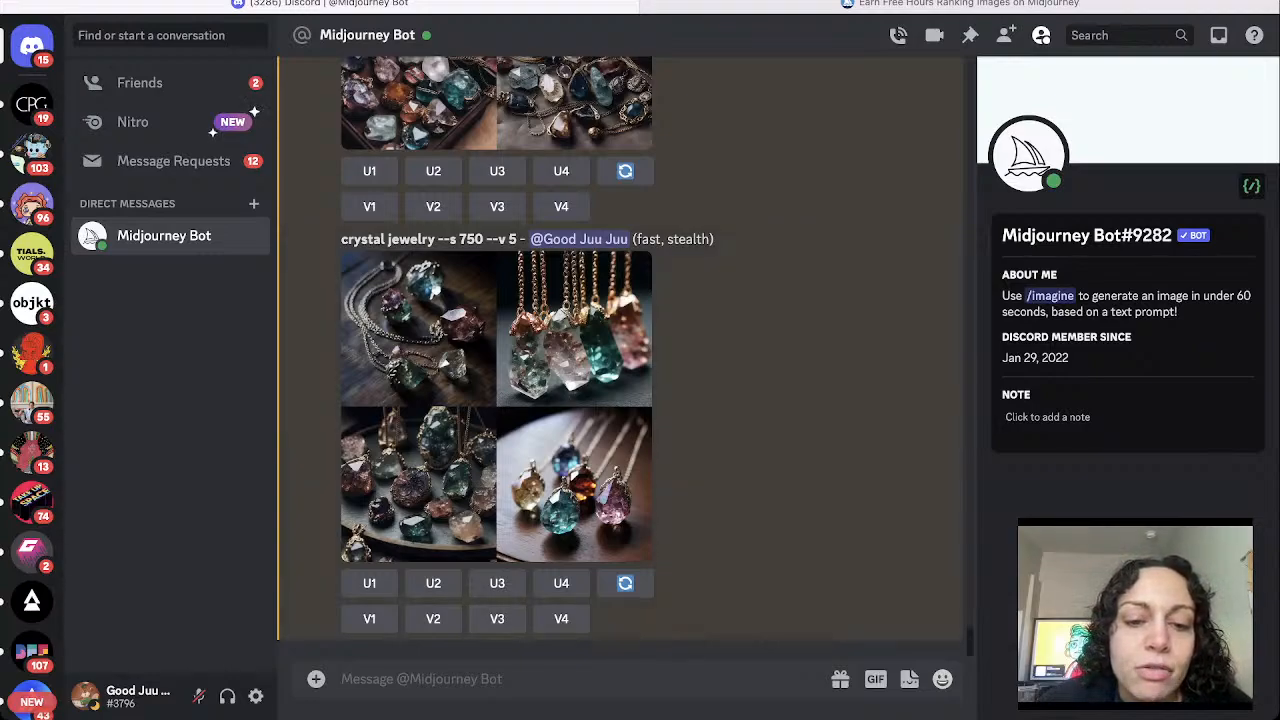
Compare the two jewelry grids in the conversation and view the "crystal jewelry" grid enlarged again.
{"action": "left_click", "coordinate": [342, 679]}
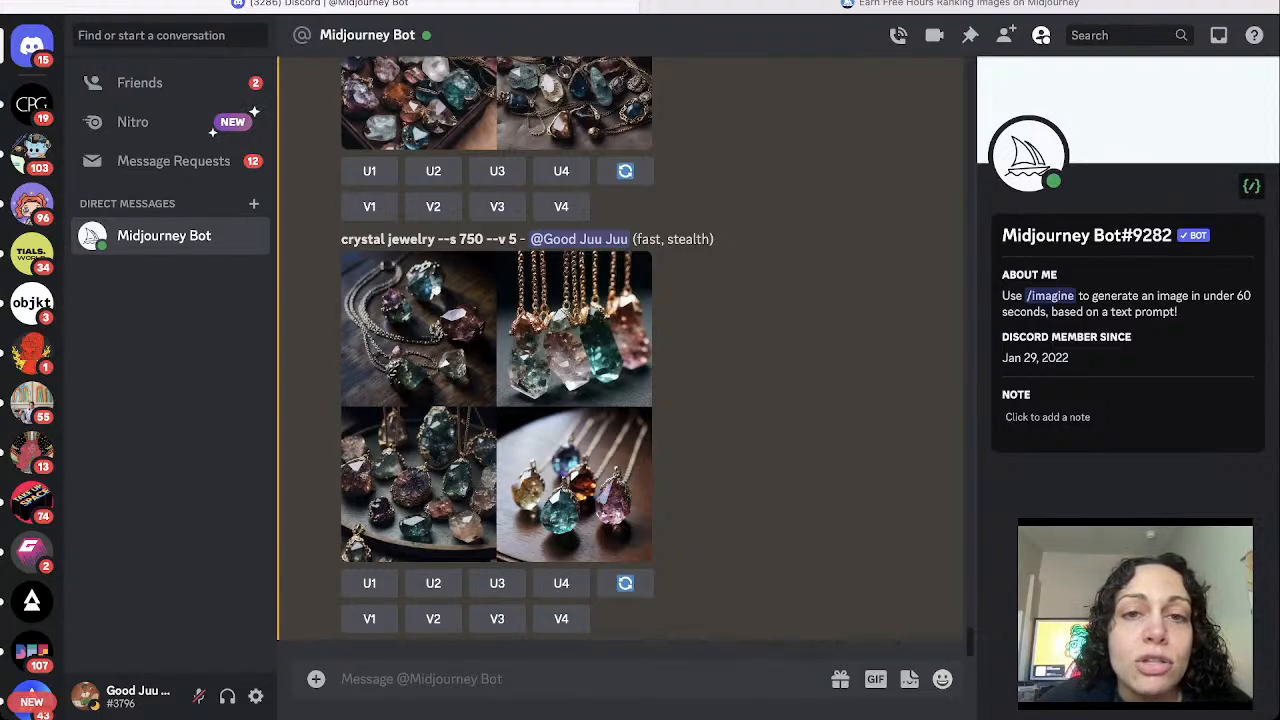
{"action": "scroll", "coordinate": [620, 360], "scroll_direction": "up", "scroll_amount": 3}
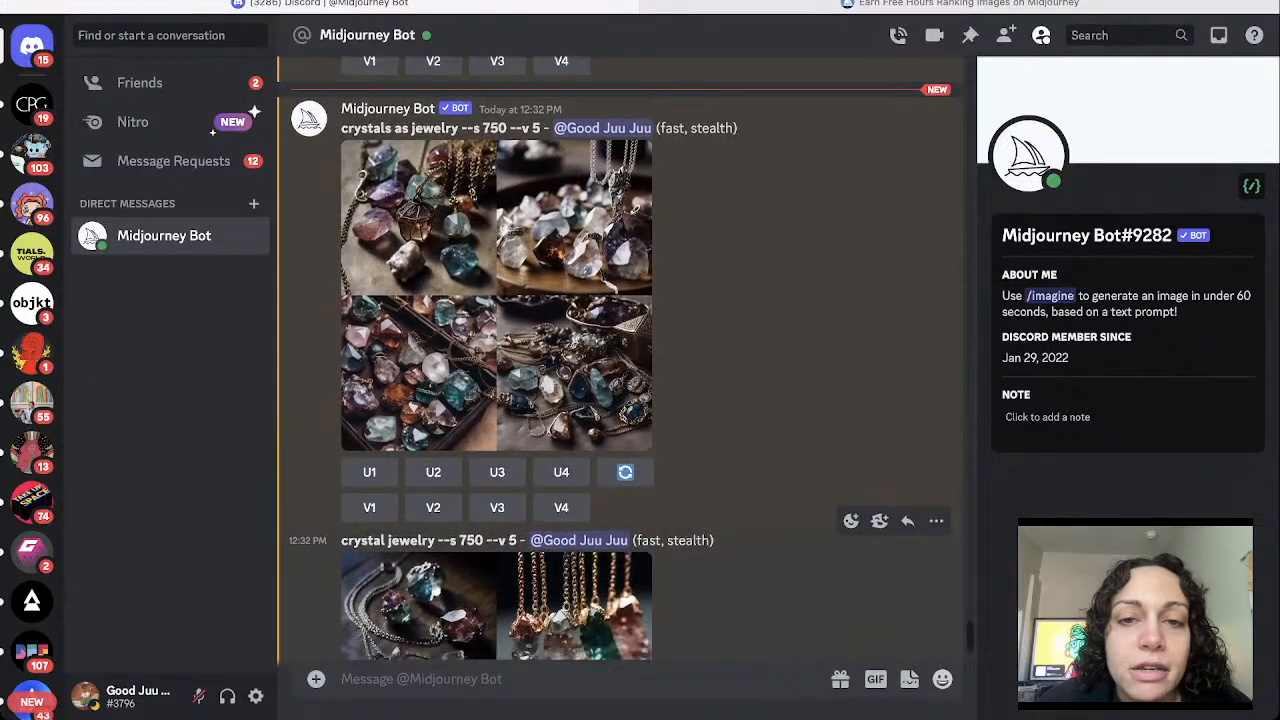
{"action": "scroll", "coordinate": [620, 360], "scroll_direction": "down", "scroll_amount": 3}
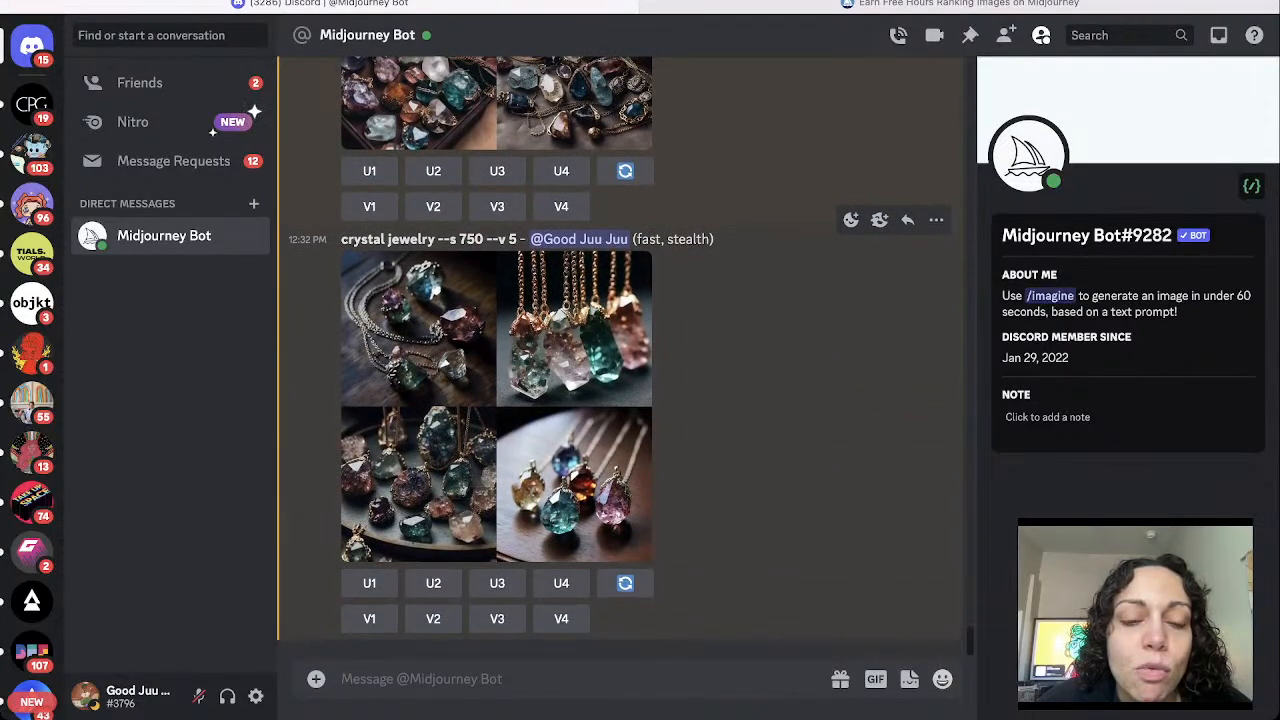
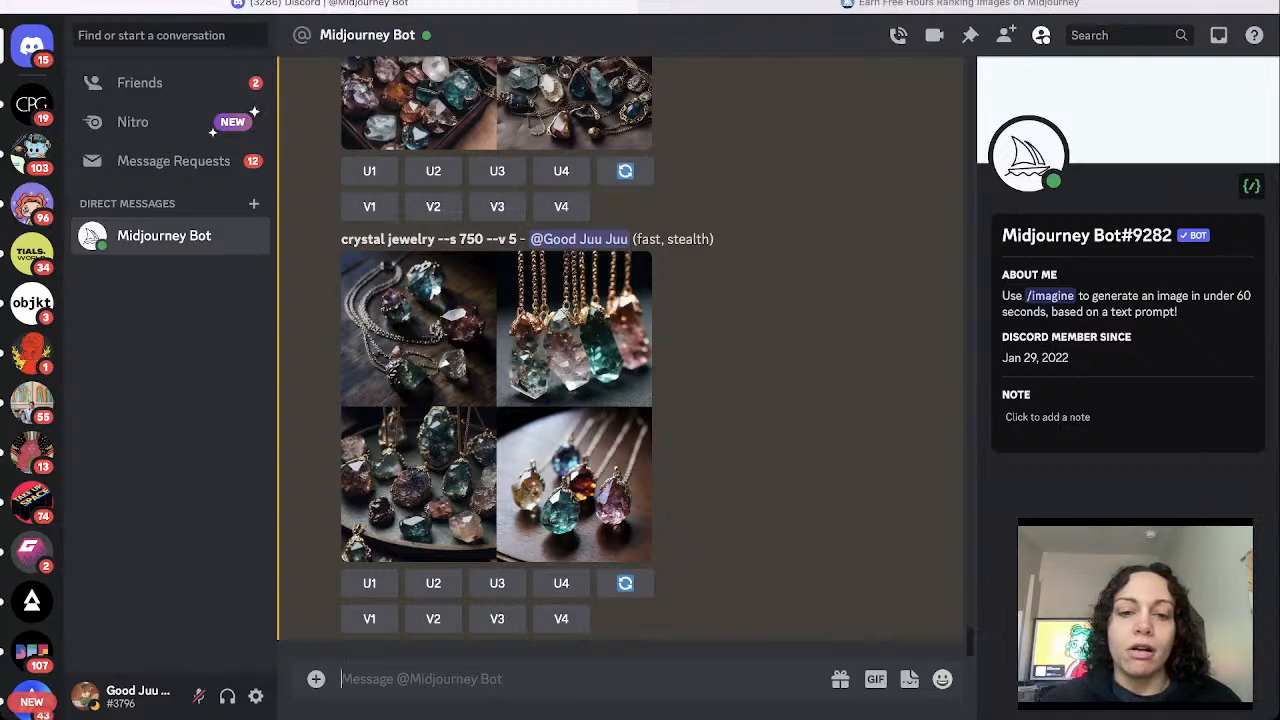
{"action": "left_click", "coordinate": [496, 406]}
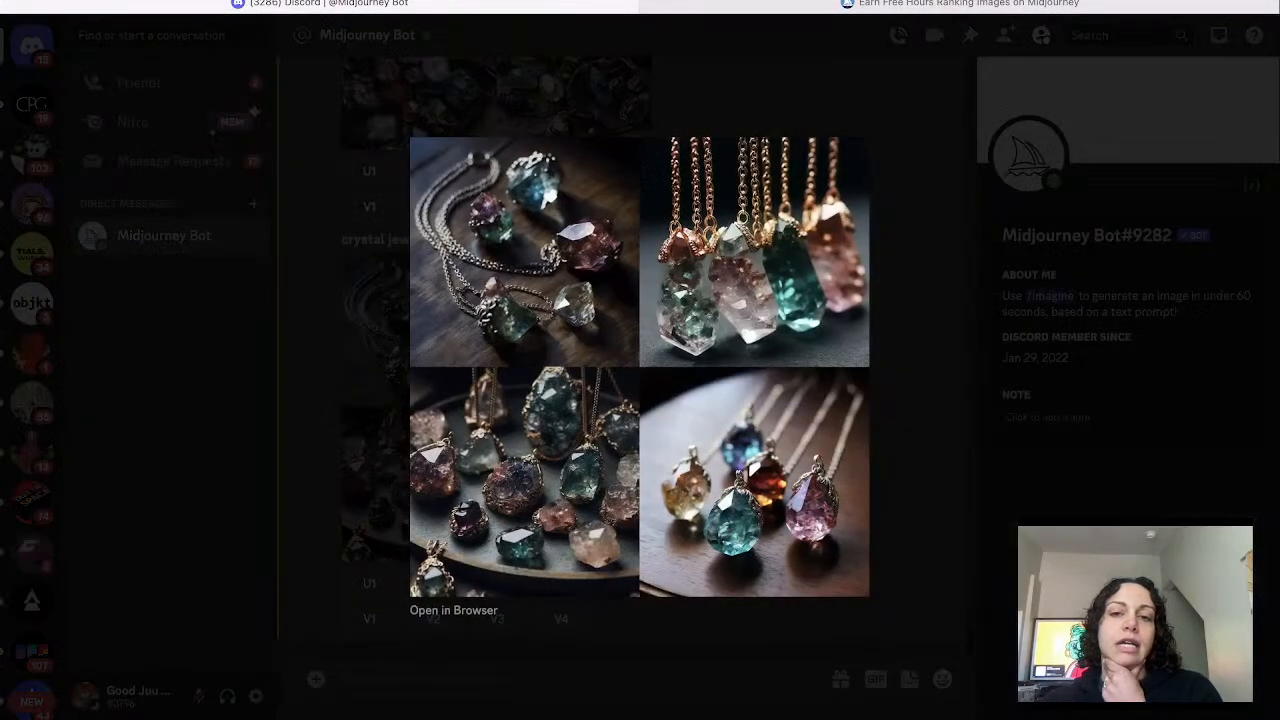
{"action": "key", "text": "Escape"}
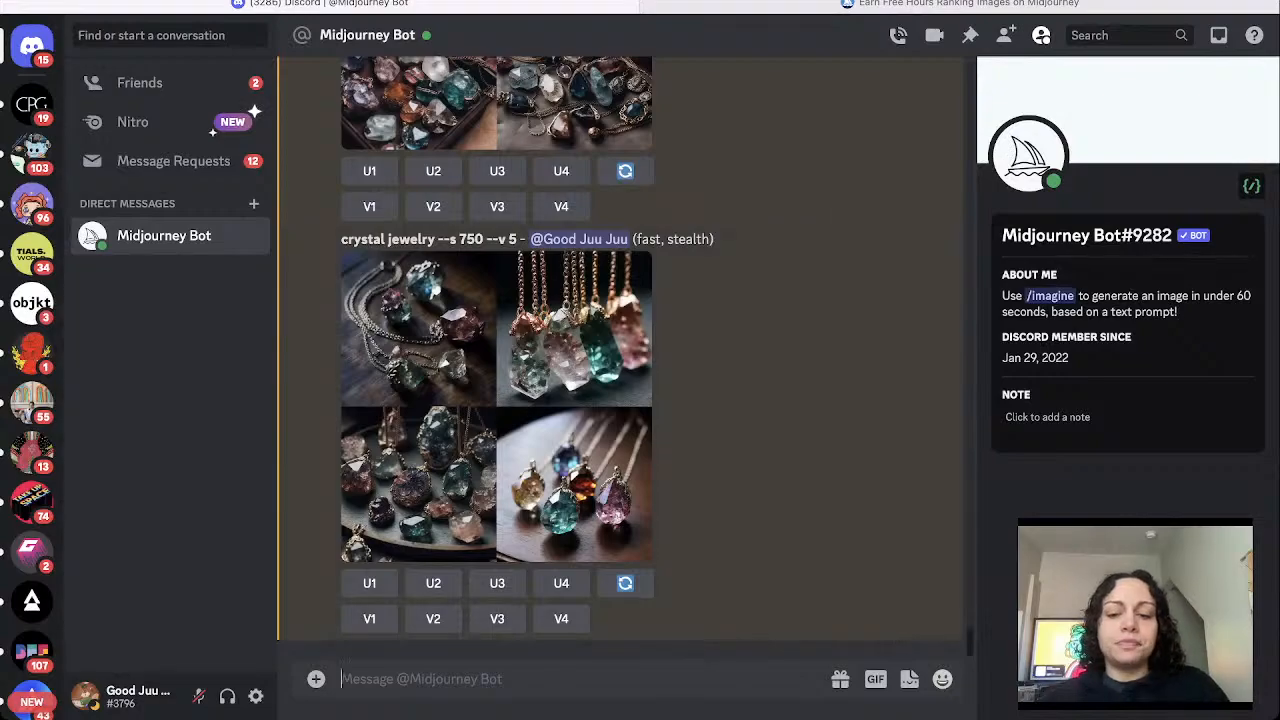
{"action": "type", "text": "/ima"}
{"action": "key", "text": "Tab"}
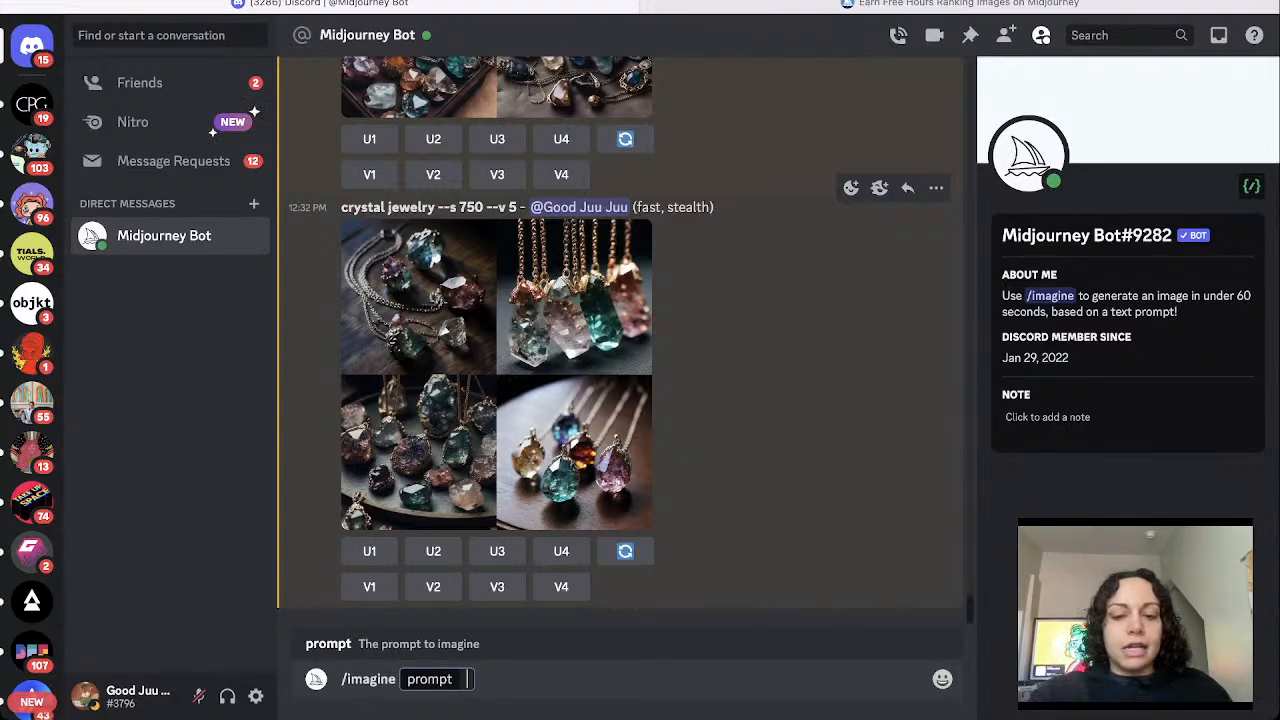
{"action": "type", "text": "diamo"}
{"action": "key", "text": "BackSpace"}
{"action": "key", "text": "BackSpace"}
{"action": "key", "text": "BackSpace"}
{"action": "key", "text": "BackSpace"}
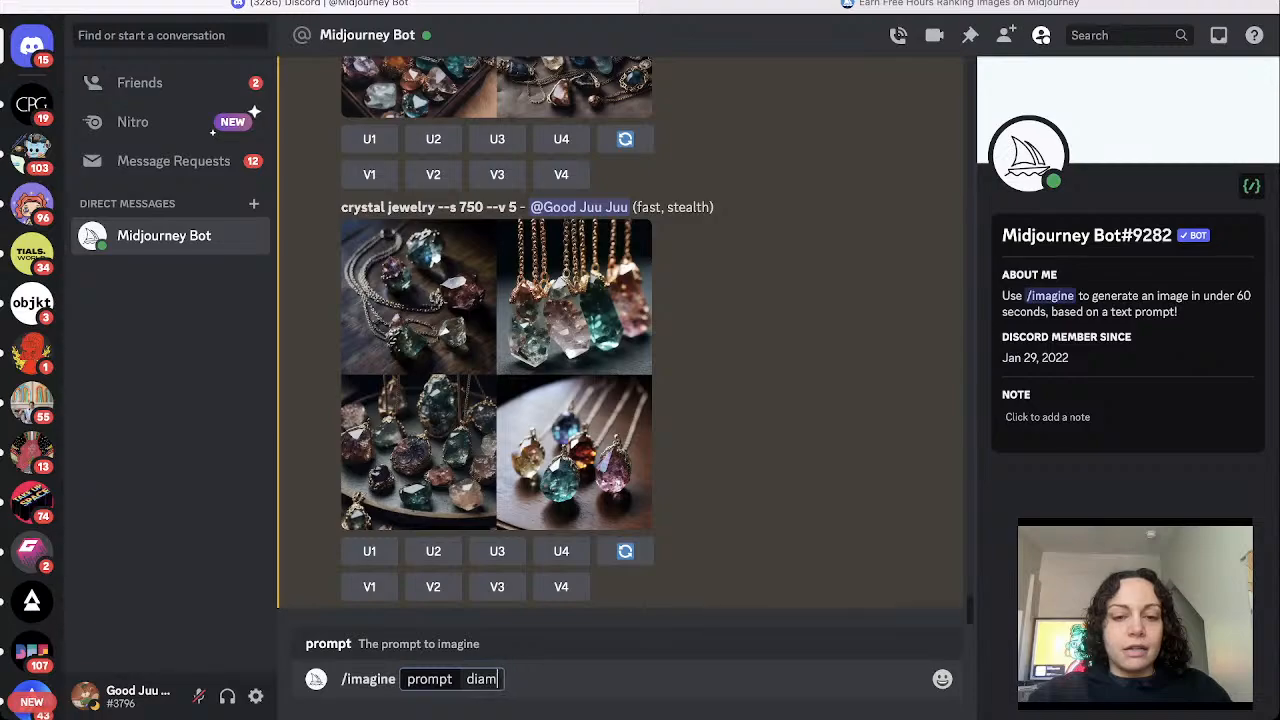
{"action": "type", "text": "iamod"}
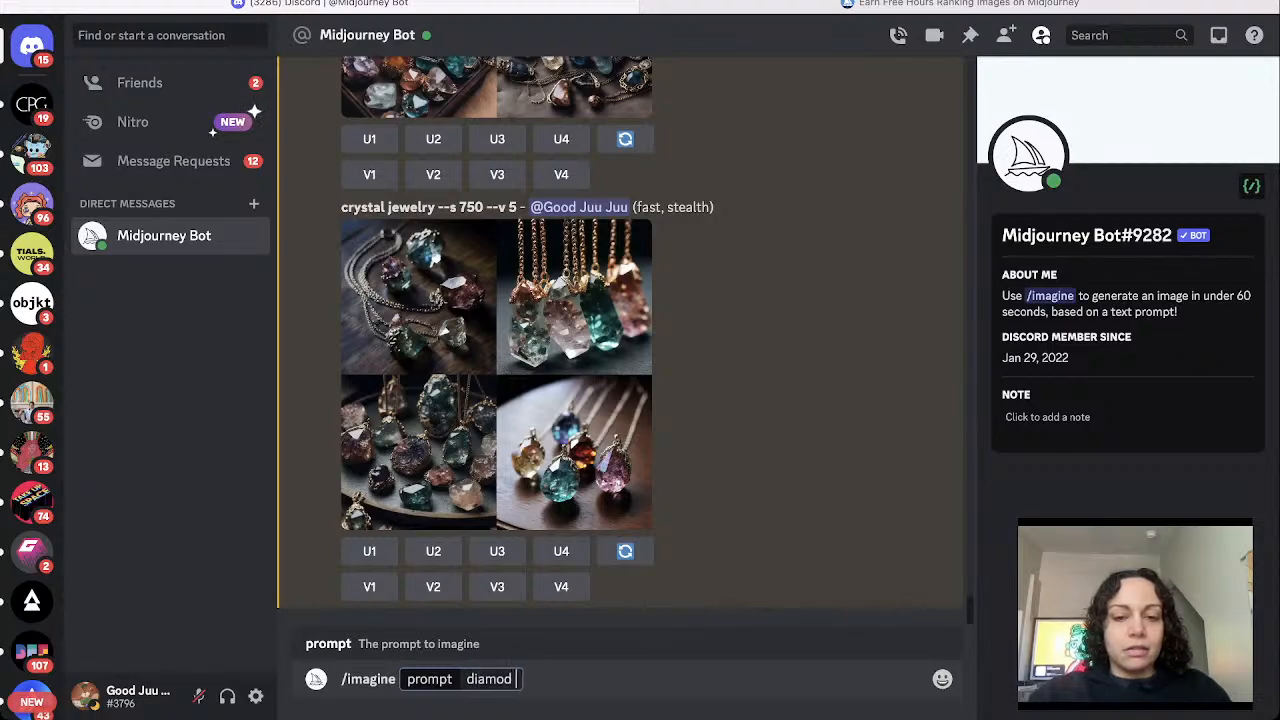
{"action": "key", "text": "BackSpace"}
{"action": "type", "text": "nd b"}
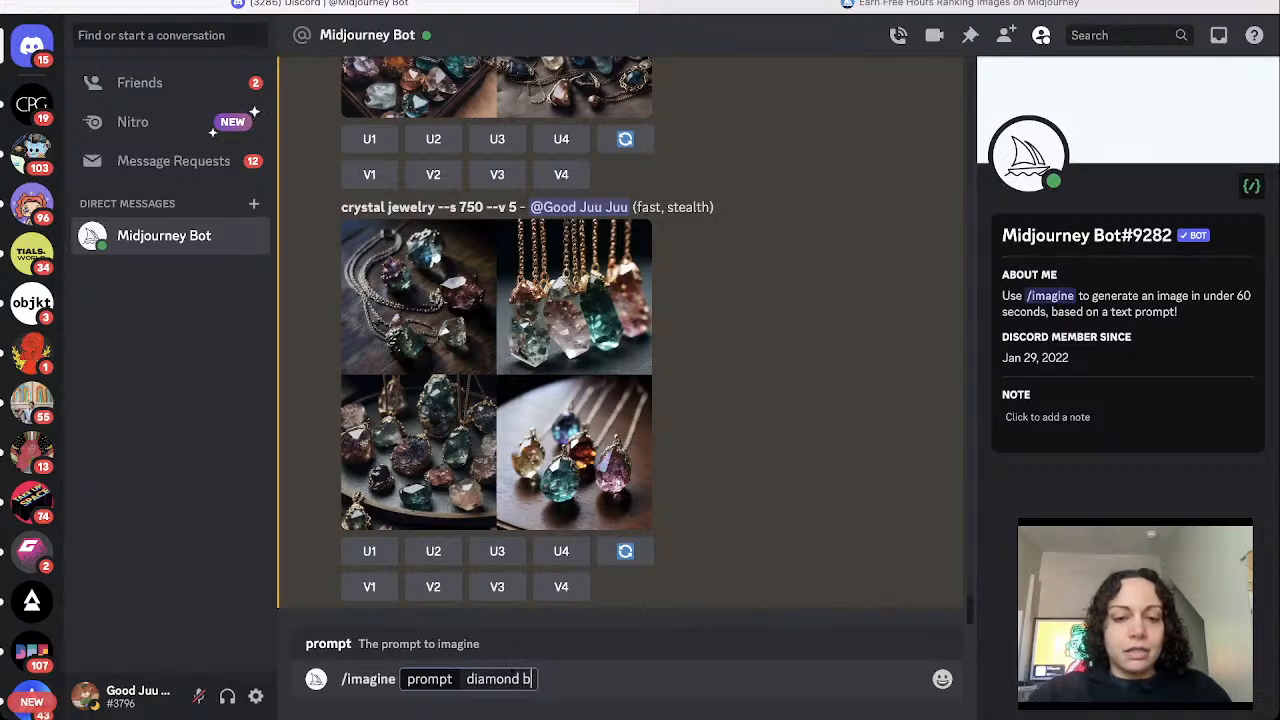
{"action": "key", "text": "BackSpace"}
{"action": "key", "text": "ctrl+a"}
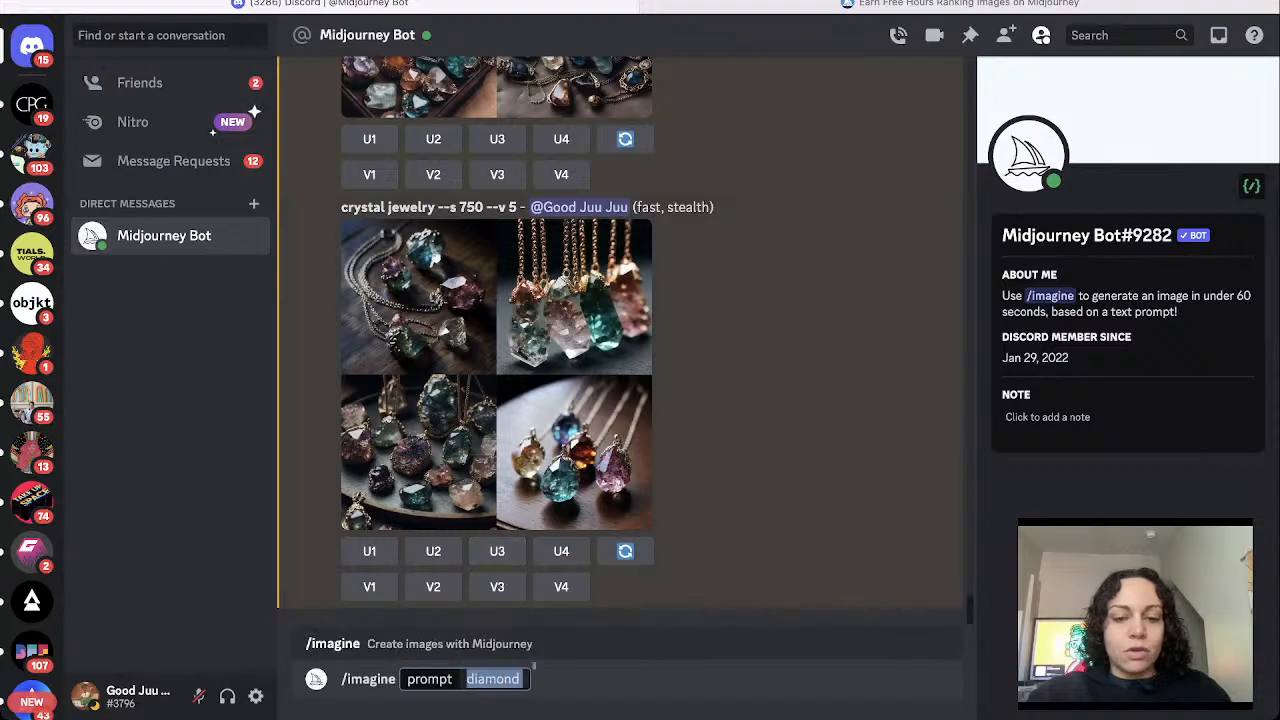
{"action": "key", "text": "BackSpace"}
{"action": "key", "text": "BackSpace"}
{"action": "key", "text": "BackSpace"}
{"action": "key", "text": "BackSpace"}
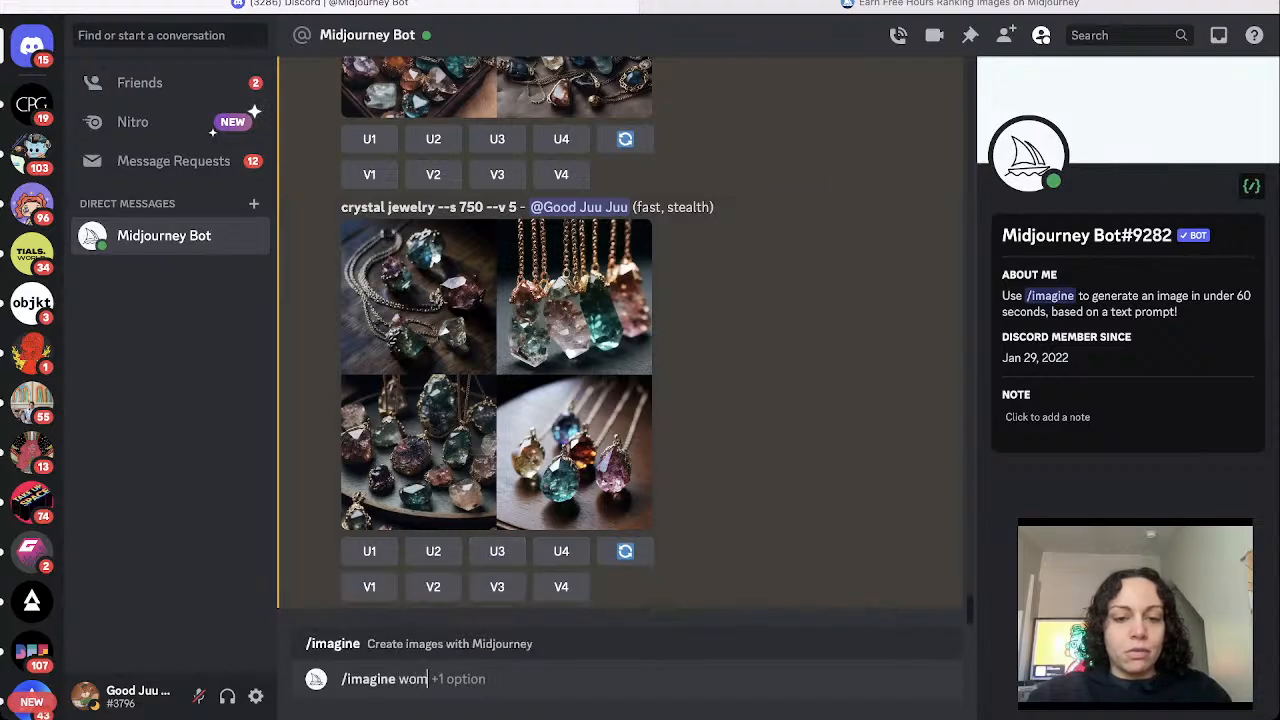
Submit an /imagine prompt reading "woman wearing a diamond necklace on a gold chain" to the Midjourney Bot, correcting the spelling of "wearing".
{"action": "type", "text": "e"}
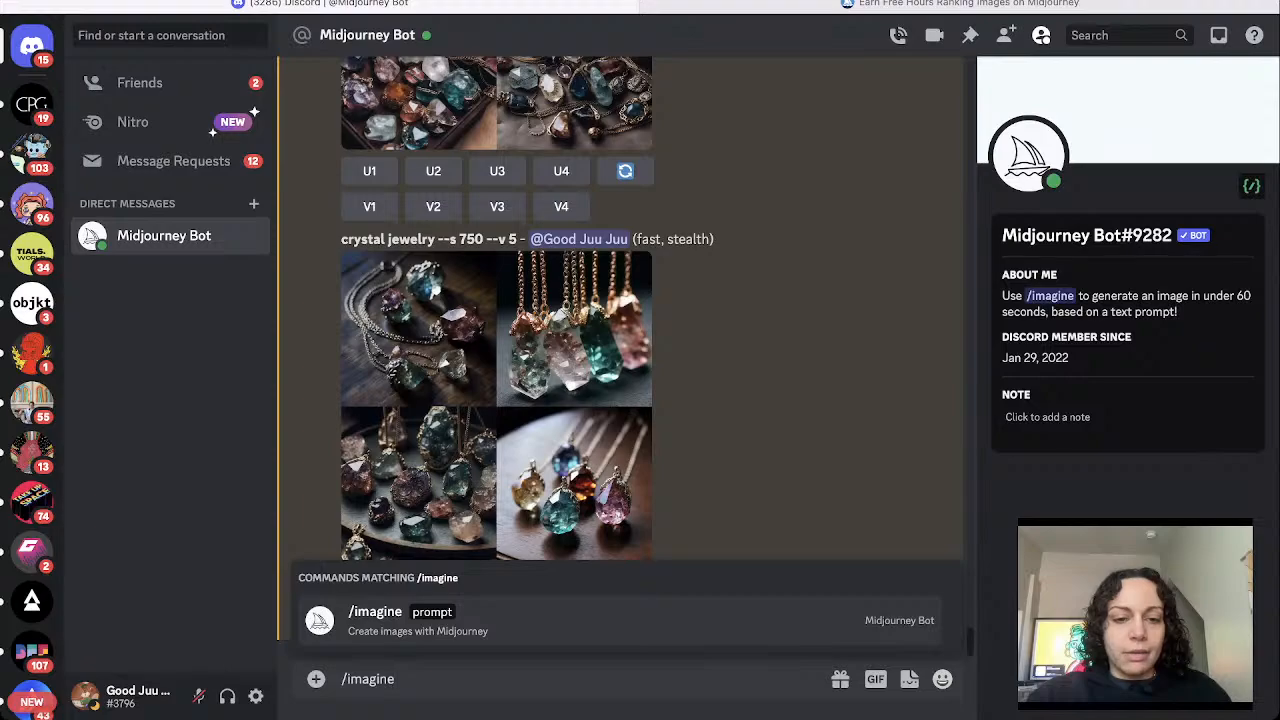
{"action": "key", "text": "Tab"}
{"action": "type", "text": "woman wea"}
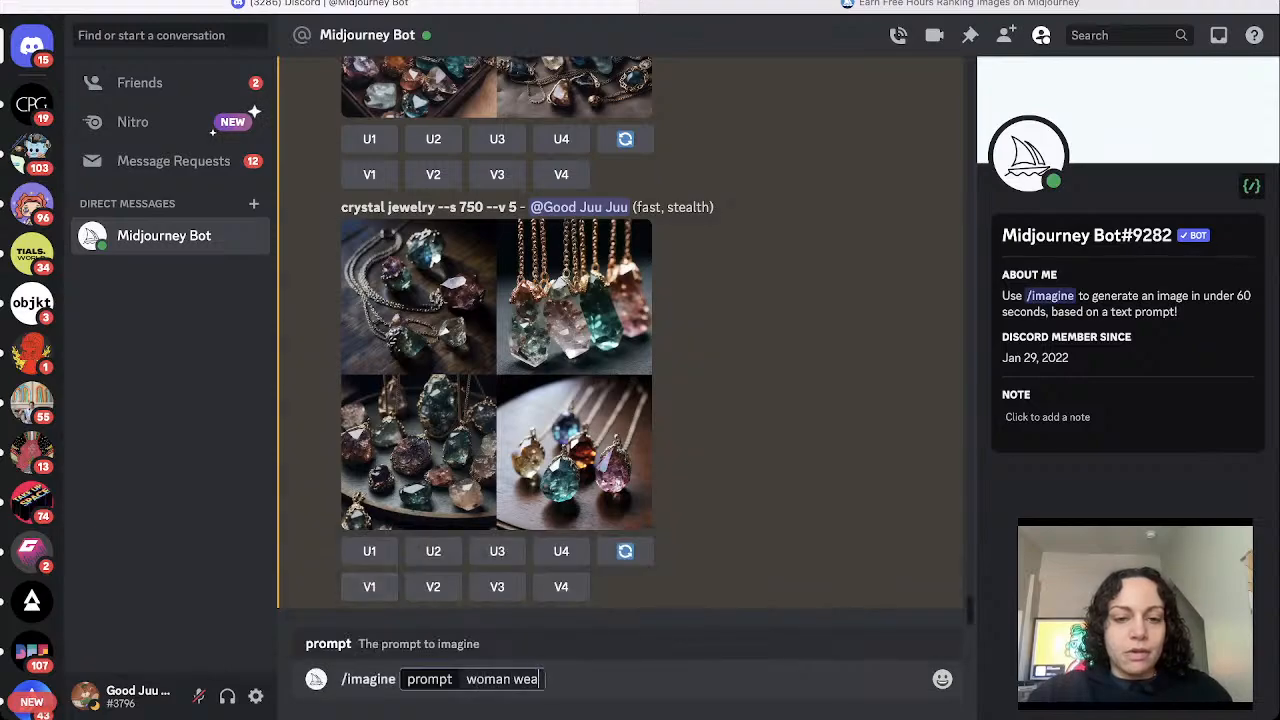
{"action": "type", "text": "rng a diamond"}
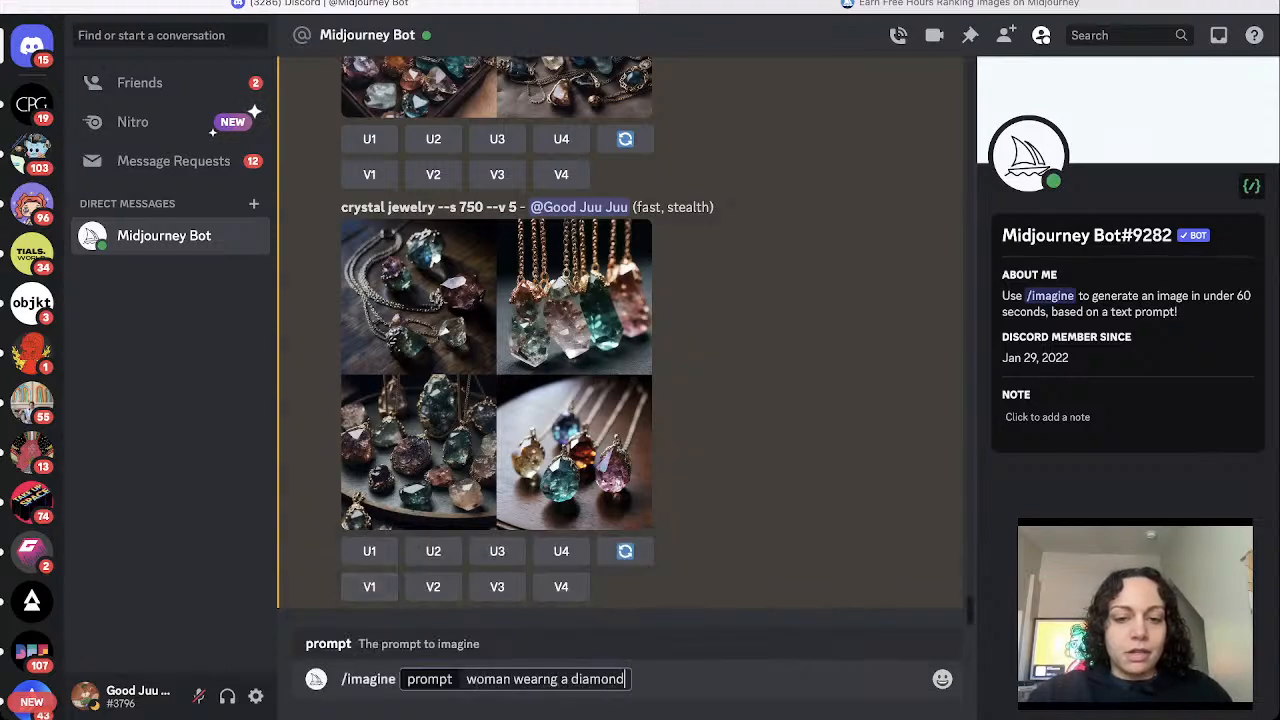
{"action": "type", "text": " necklac"}
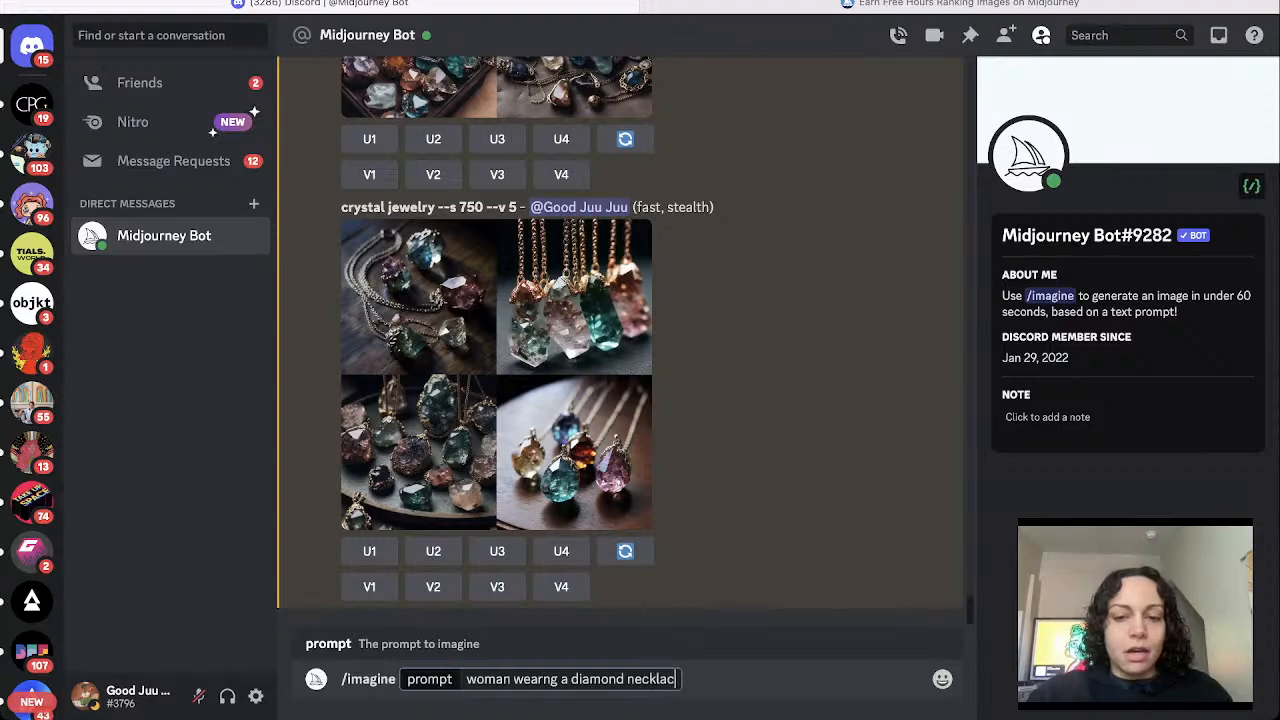
{"action": "type", "text": "e on a gold cha"}
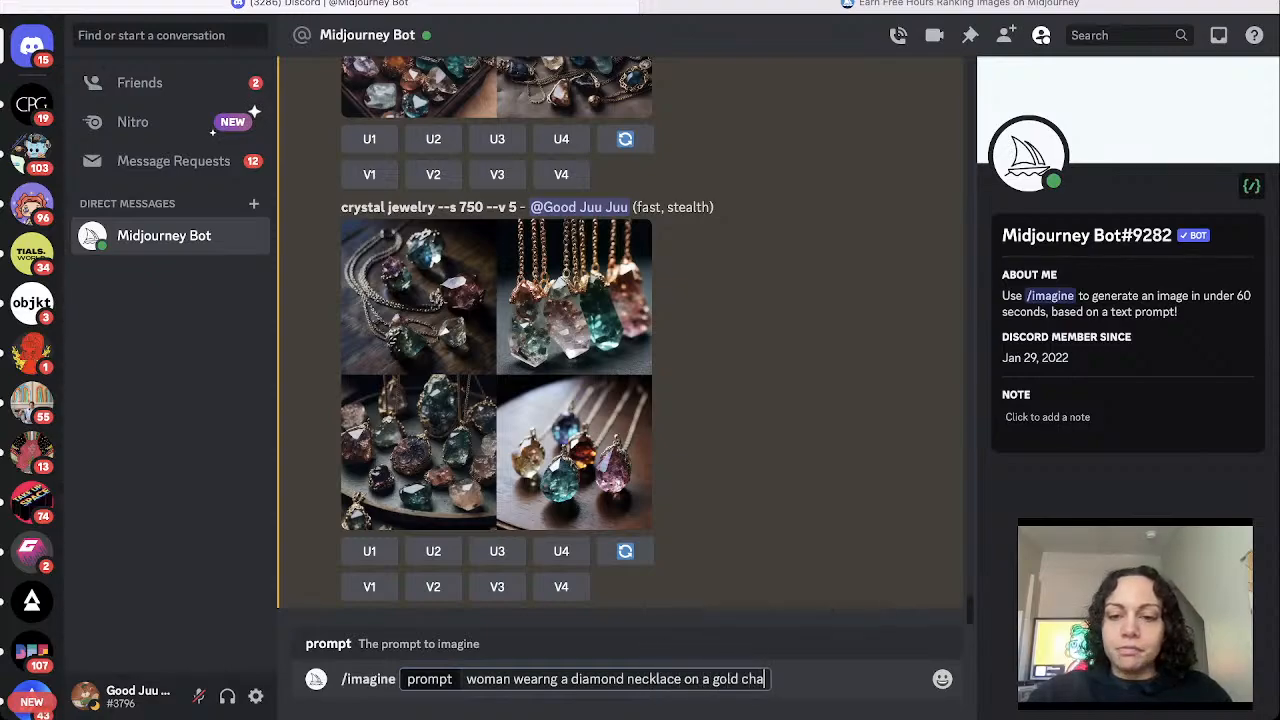
{"action": "type", "text": "in"}
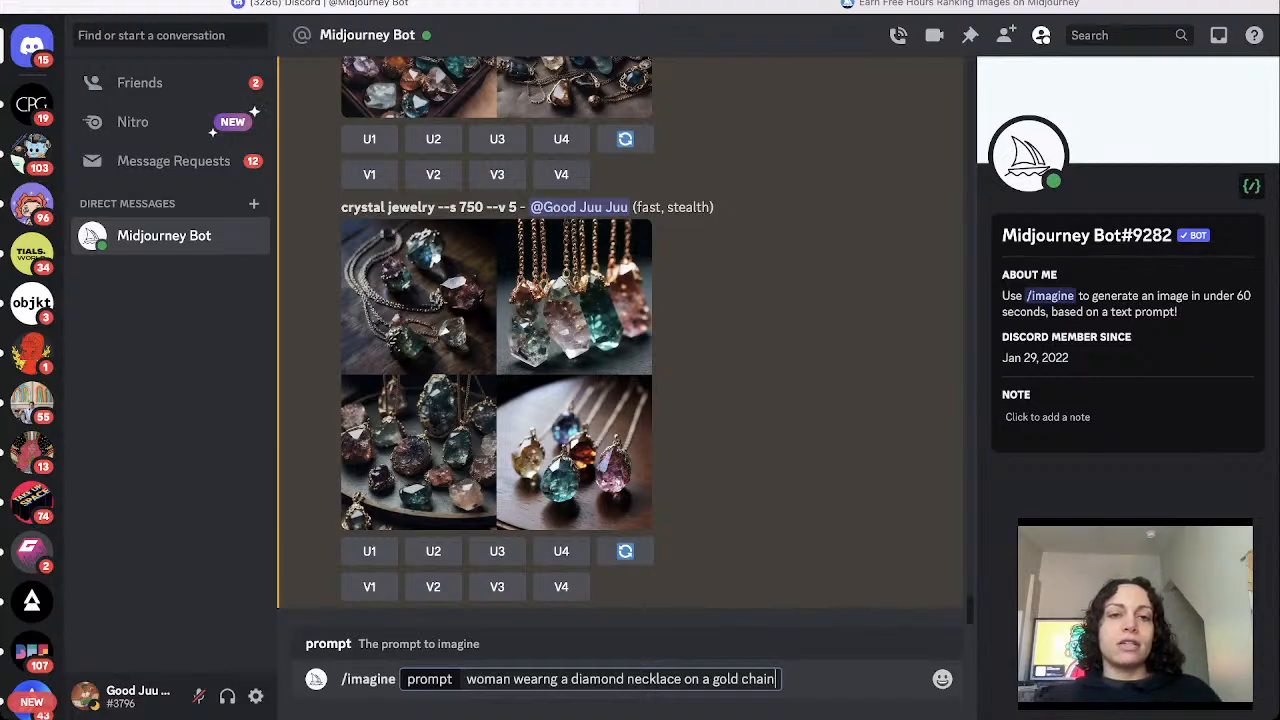
{"action": "scroll", "coordinate": [620, 400], "scroll_direction": "up", "scroll_amount": 4}
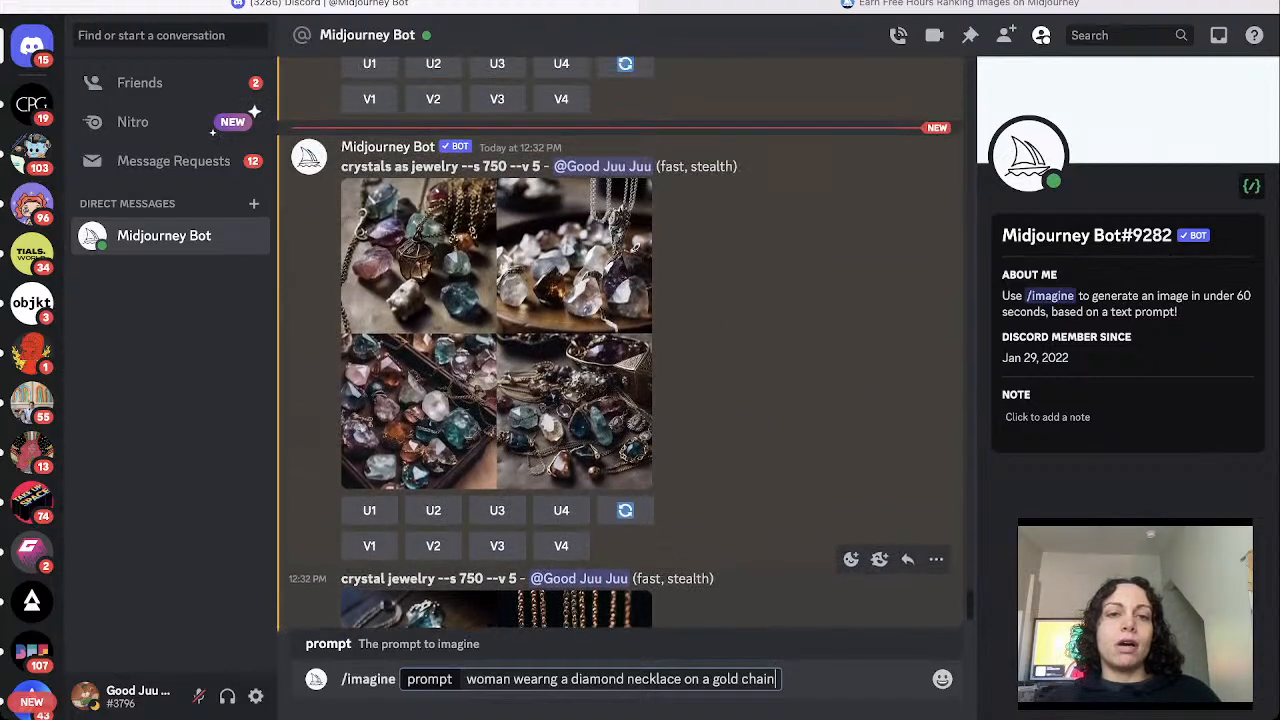
{"action": "scroll", "coordinate": [620, 400], "scroll_direction": "down", "scroll_amount": 4}
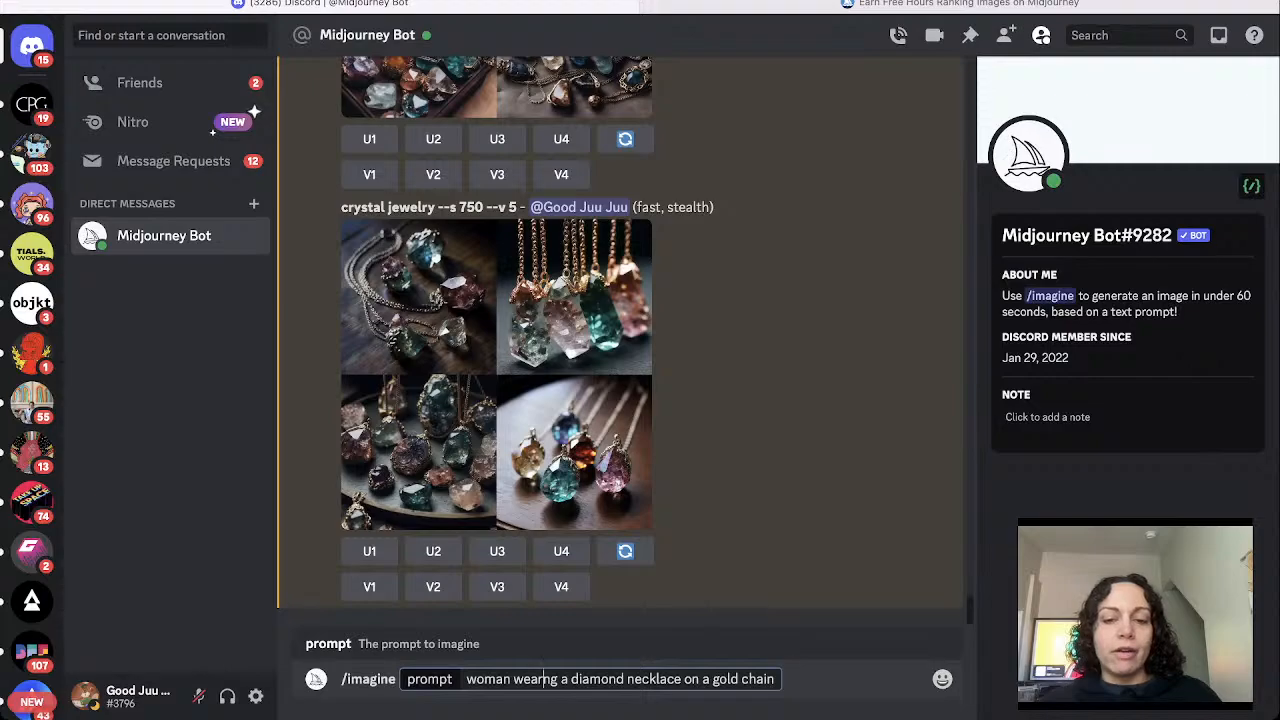
{"action": "type", "text": "i"}
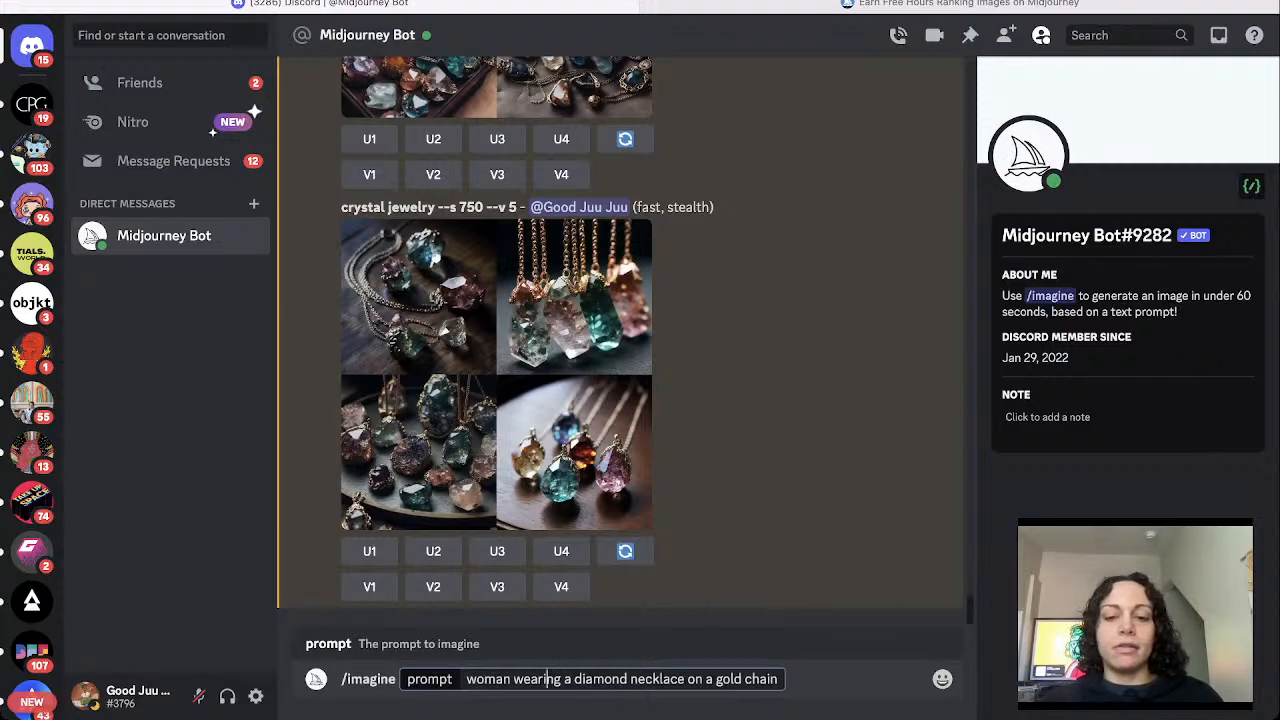
{"action": "key", "text": "Return"}
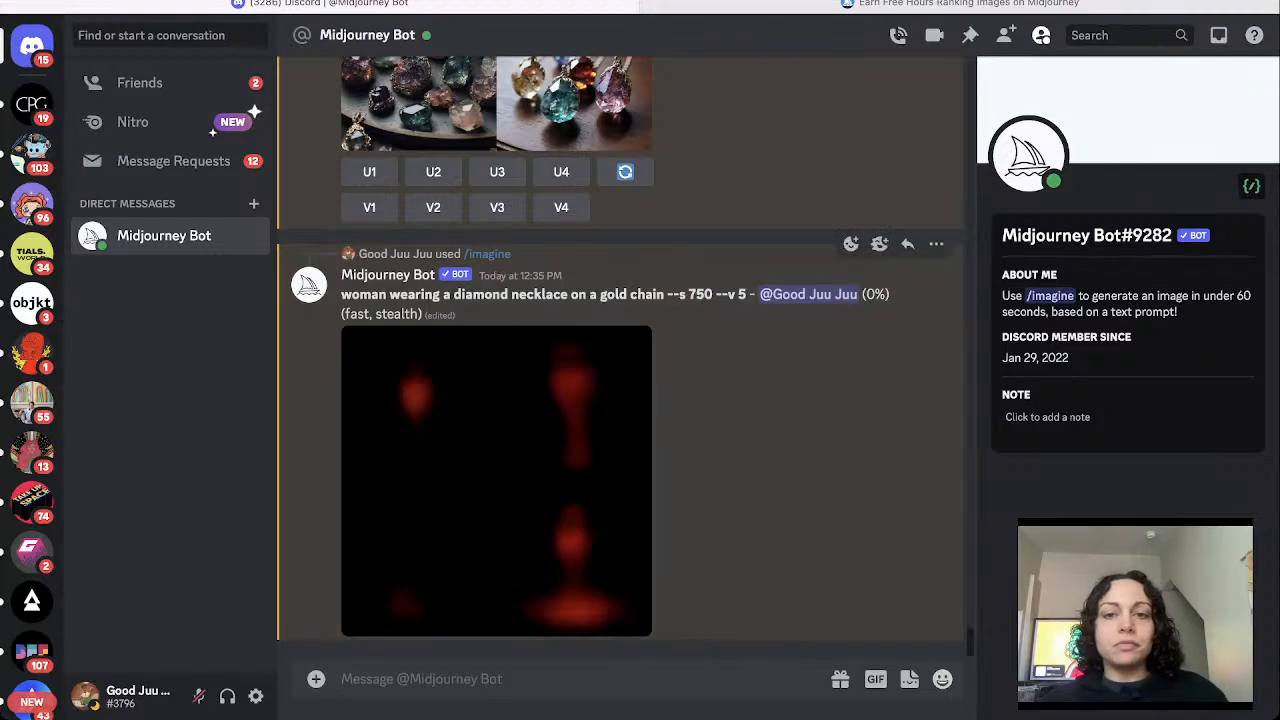
Copy the text "woman wearing a diamond necklace on a gold chain" from the bot's message into a new /imagine prompt.
{"action": "left_click_drag", "start_coordinate": [341, 294], "coordinate": [663, 294]}
{"action": "key", "text": "ctrl+c"}
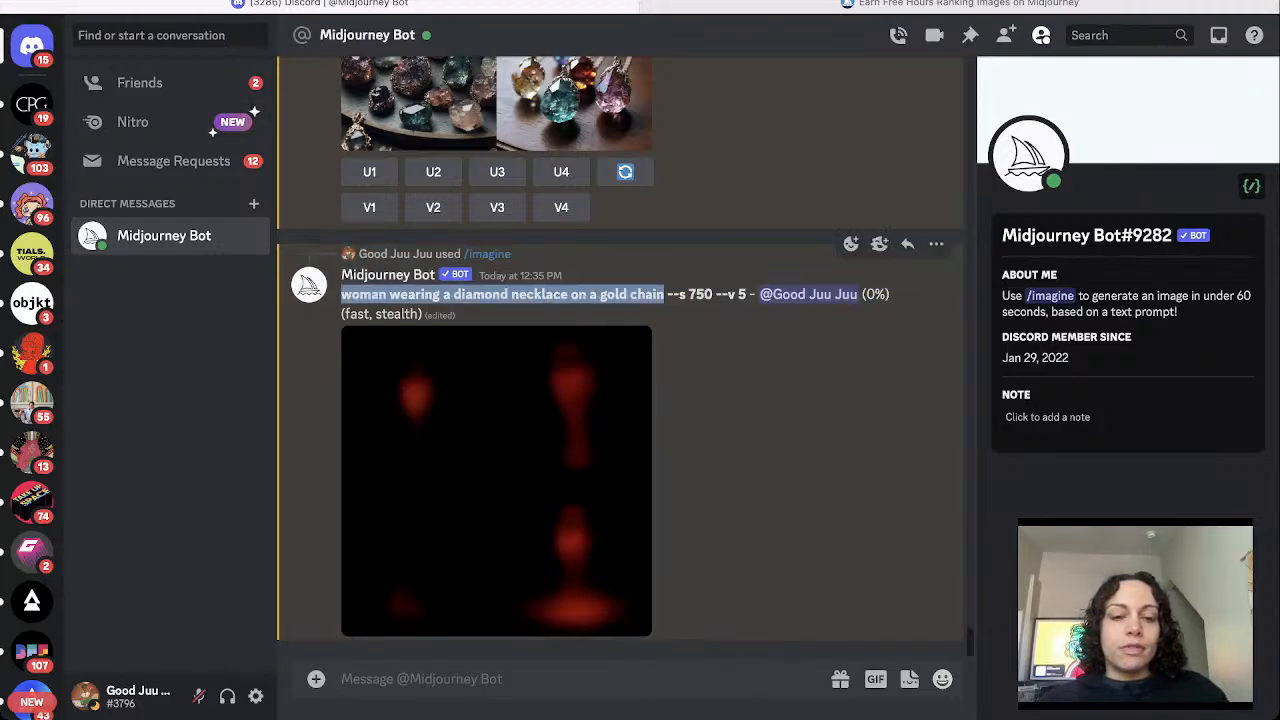
{"action": "left_click", "coordinate": [420, 679]}
{"action": "type", "text": "/ima"}
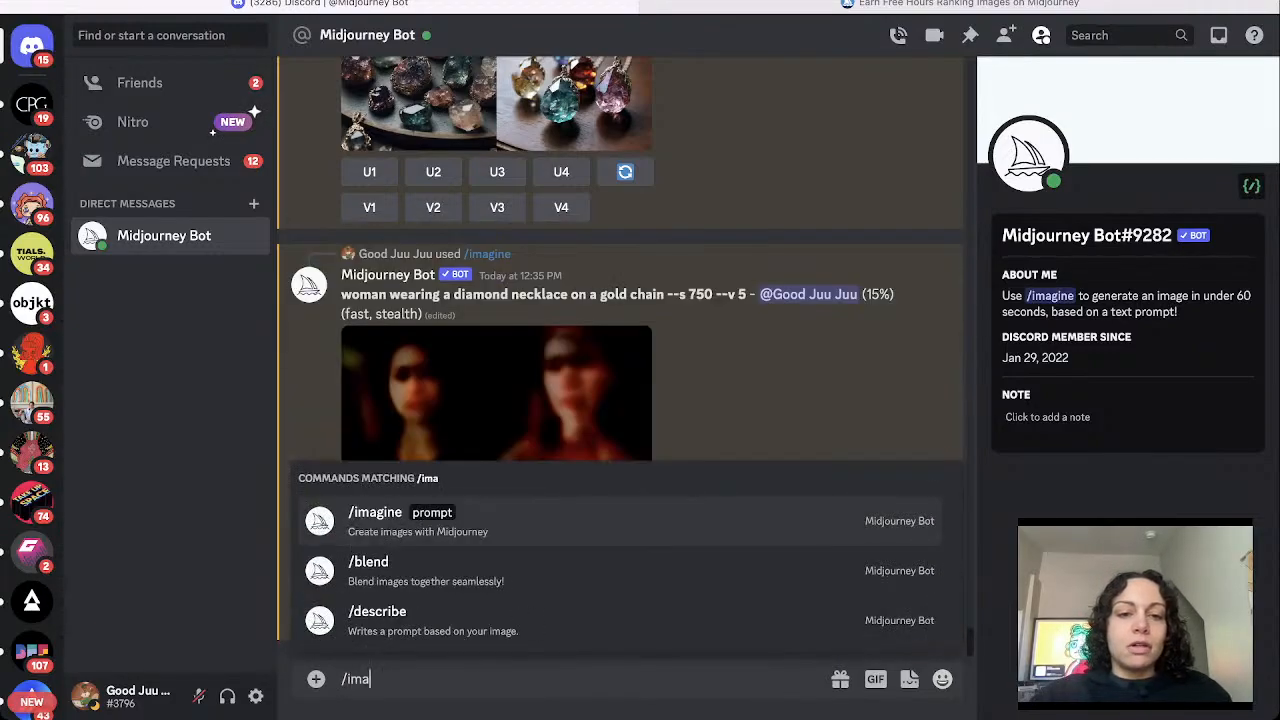
{"action": "key", "text": "Tab"}
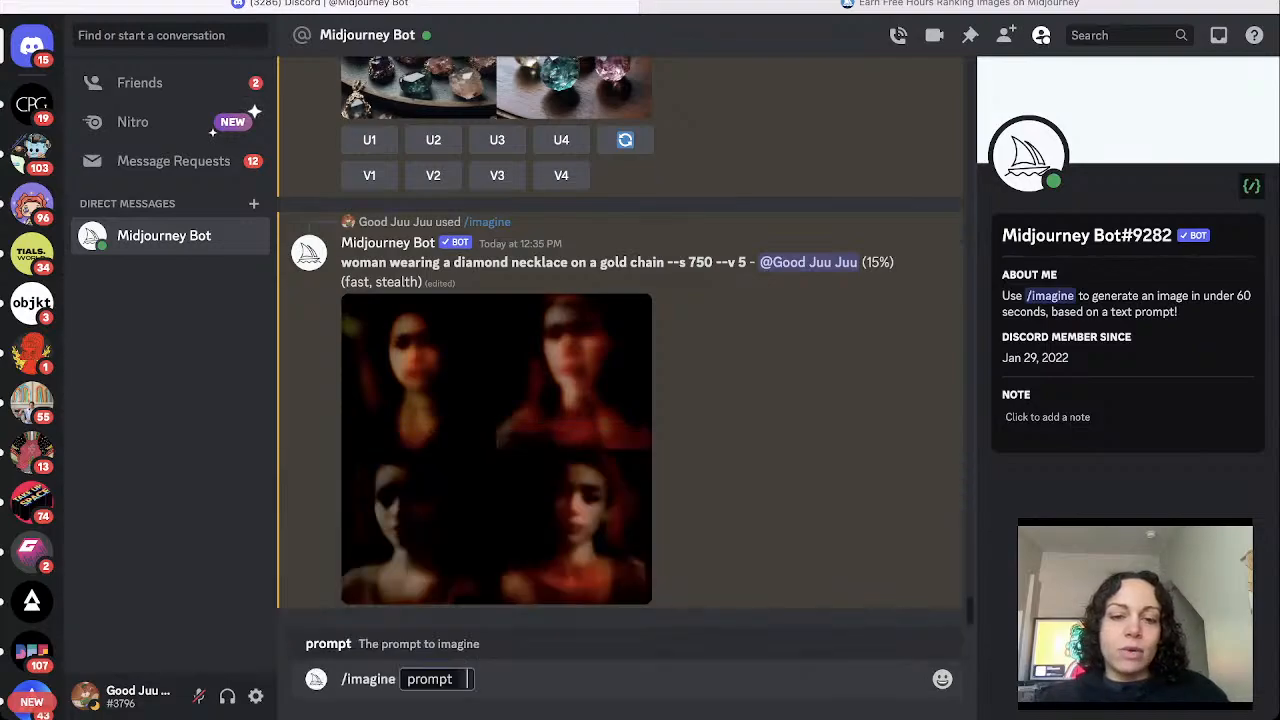
{"action": "key", "text": "ctrl+v"}
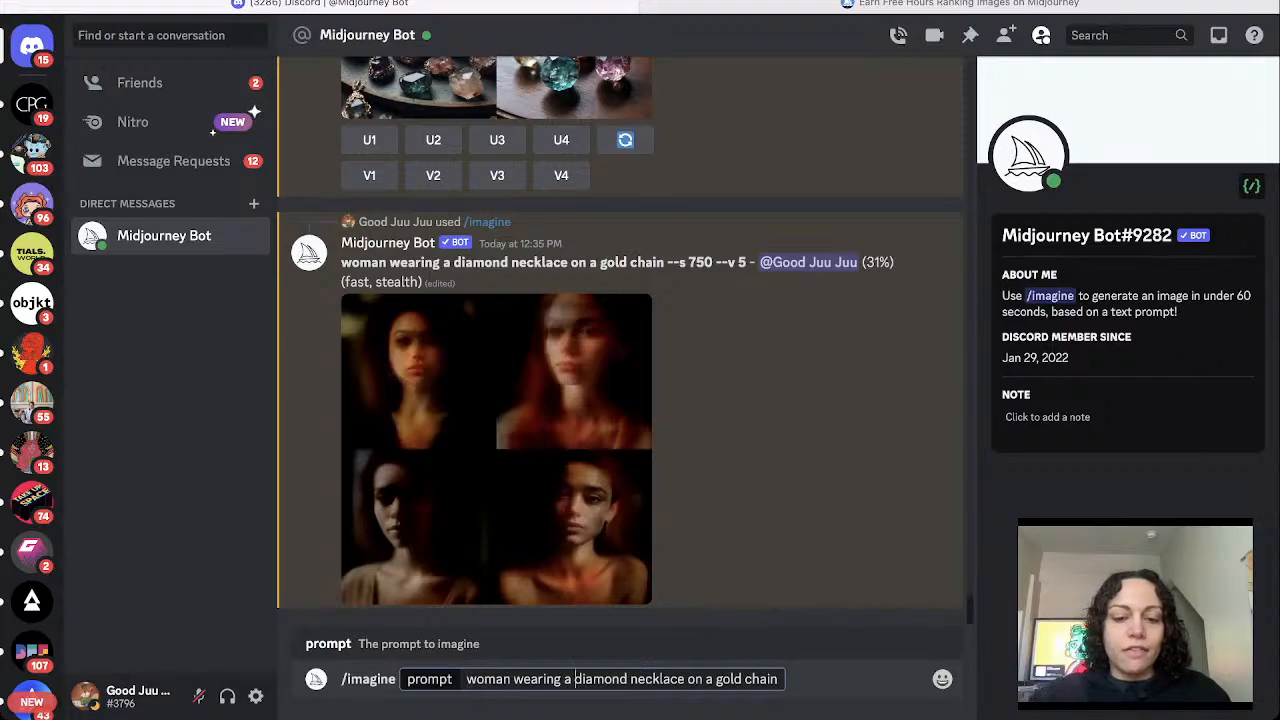
Reword the pasted prompt to describe a futuristic crystal necklace instead of a diamond one, and remove "on a gold chain".
{"action": "type", "text": "futurustic"}
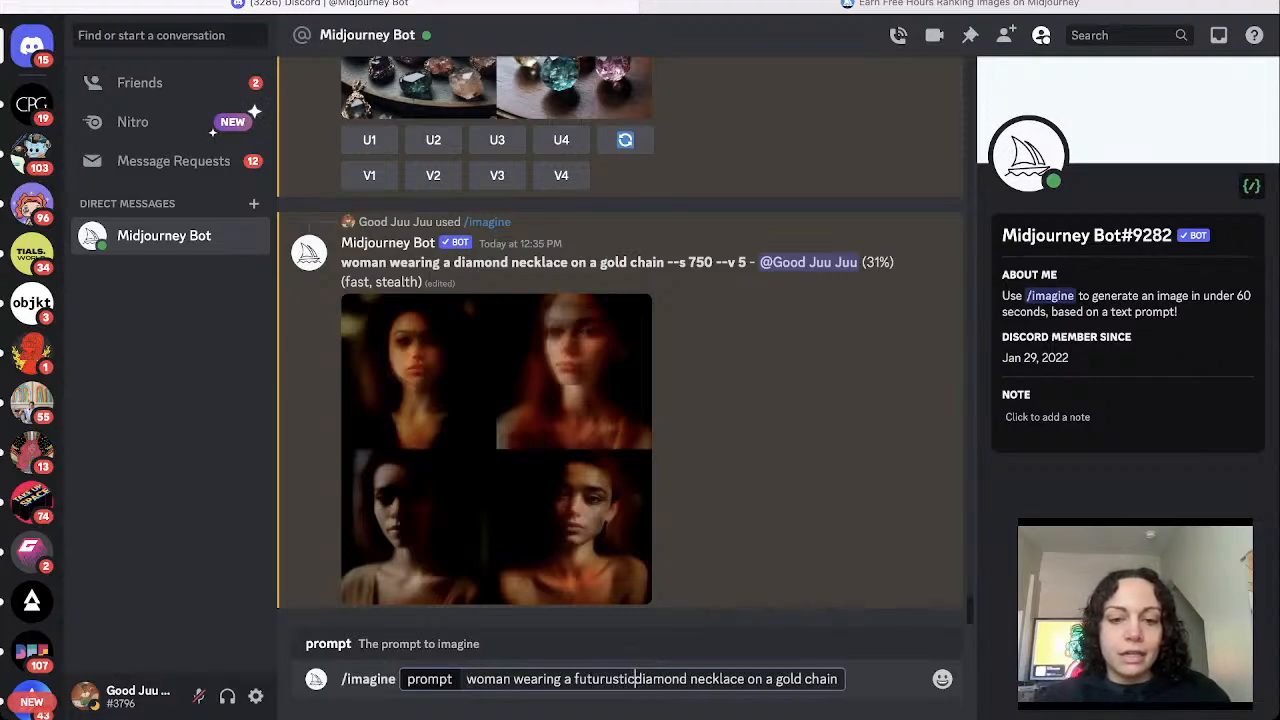
{"action": "left_click_drag", "start_coordinate": [703, 679], "coordinate": [637, 679]}
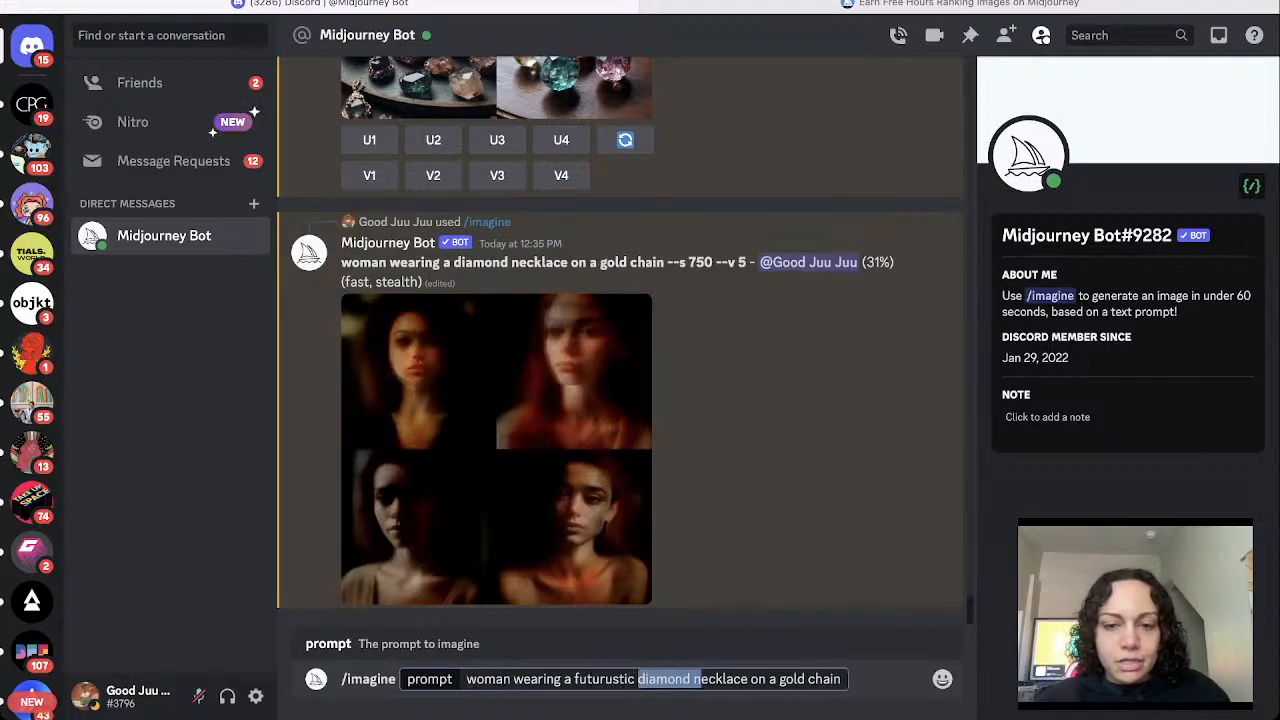
{"action": "type", "text": "crystal "}
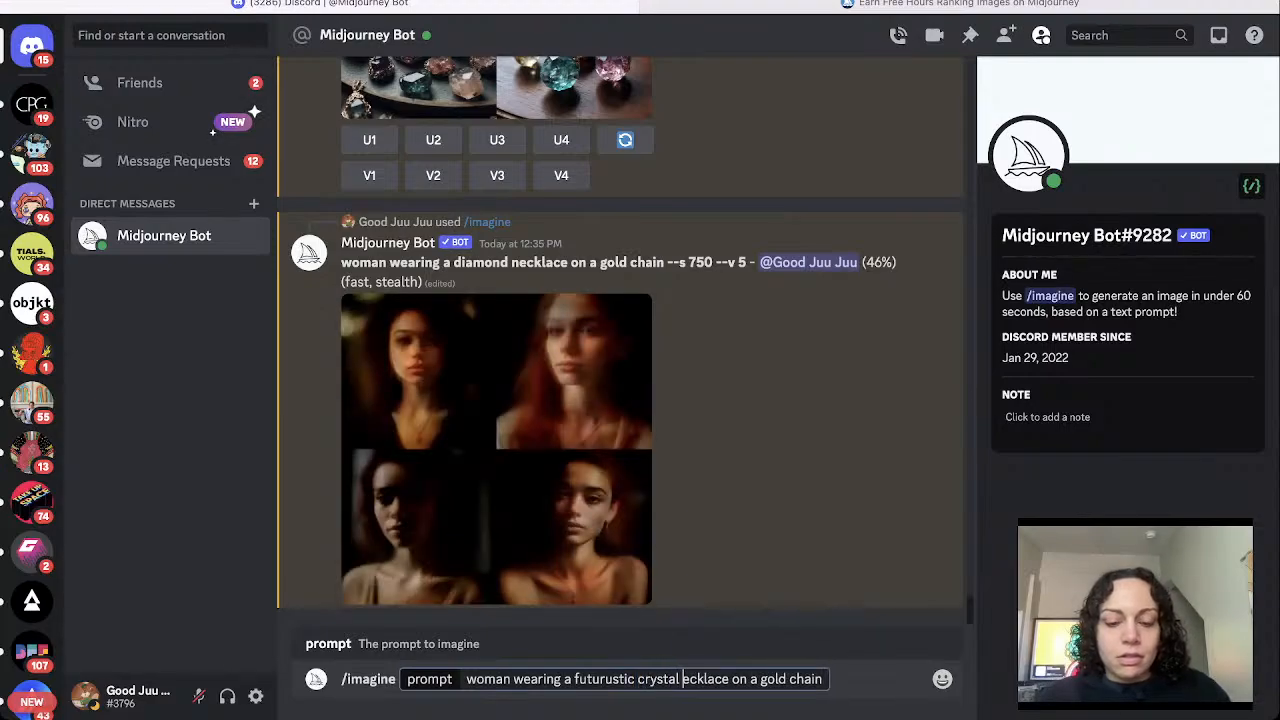
{"action": "type", "text": "n"}
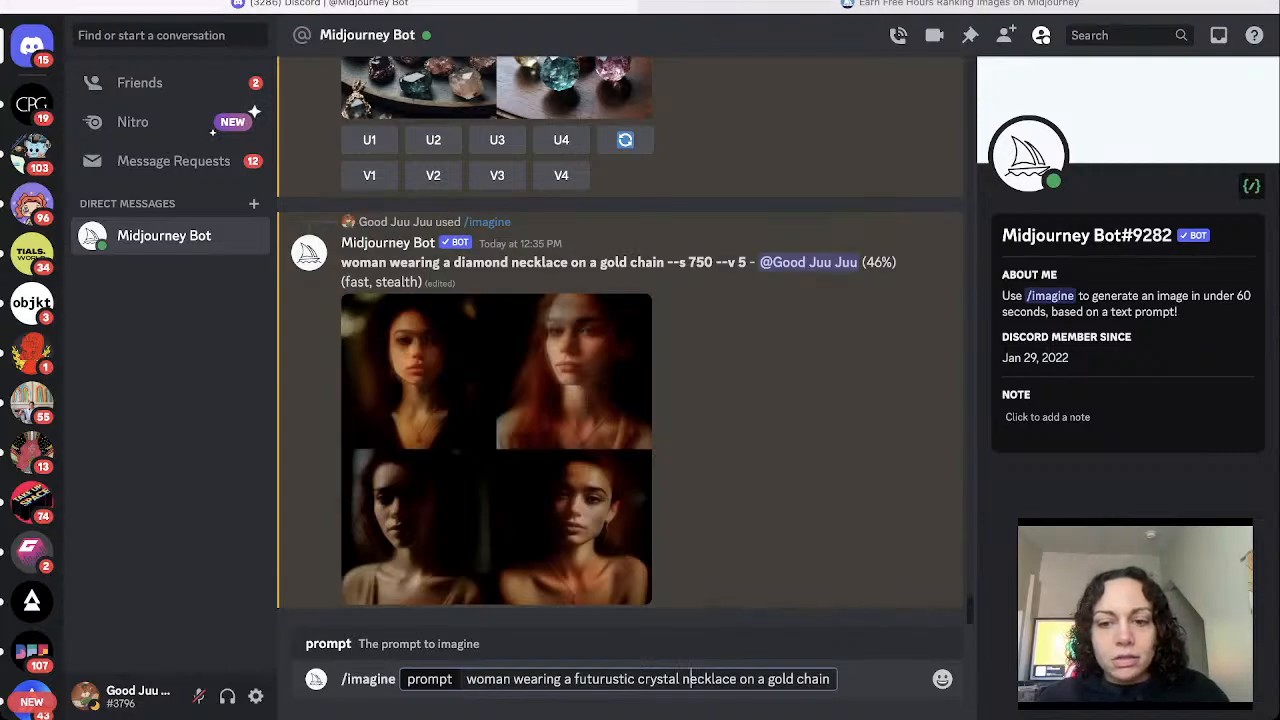
{"action": "key", "text": "ctrl+shift+Left"}
{"action": "key", "text": "ctrl+shift+Left"}
{"action": "key", "text": "ctrl+shift+Left"}
{"action": "key", "text": "ctrl+shift+Left"}
{"action": "key", "text": "BackSpace"}
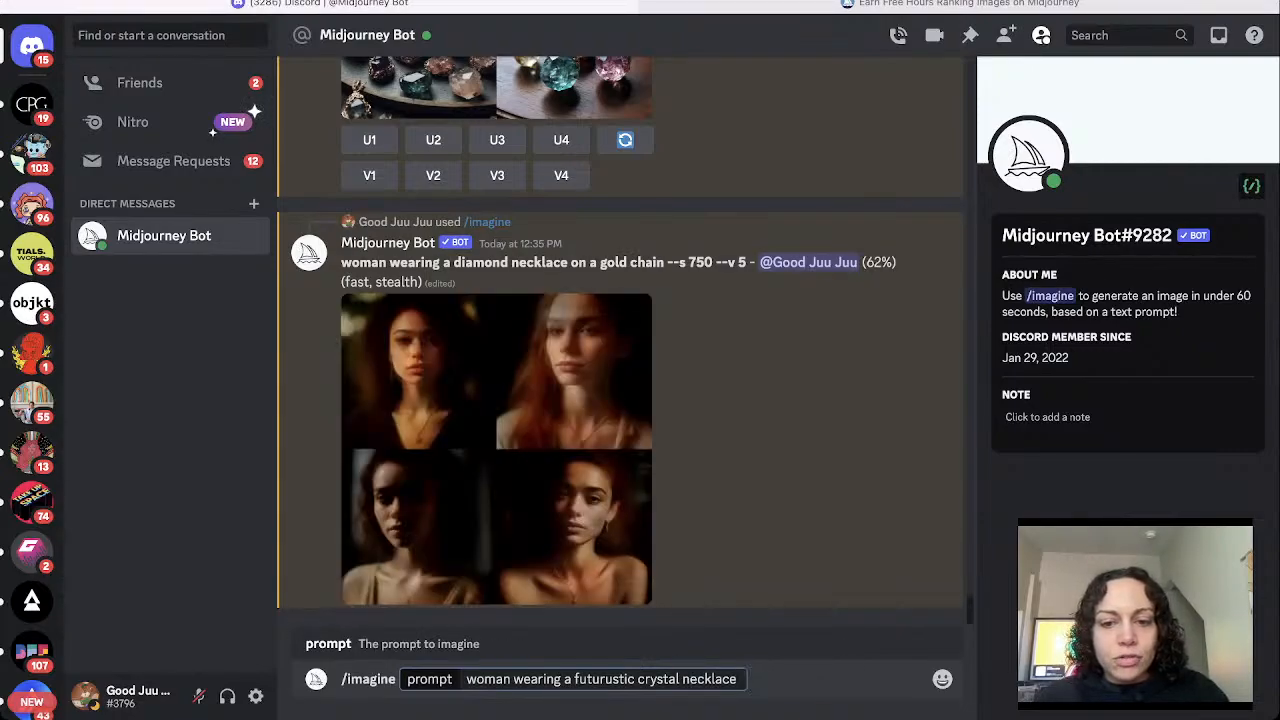
Add "pink" before "crystal", correct the spelling of "futuristic", and submit the prompt "woman wearing a futuristic pink crystal necklace".
{"action": "left_click", "coordinate": [636, 679]}
{"action": "type", "text": "pink"}
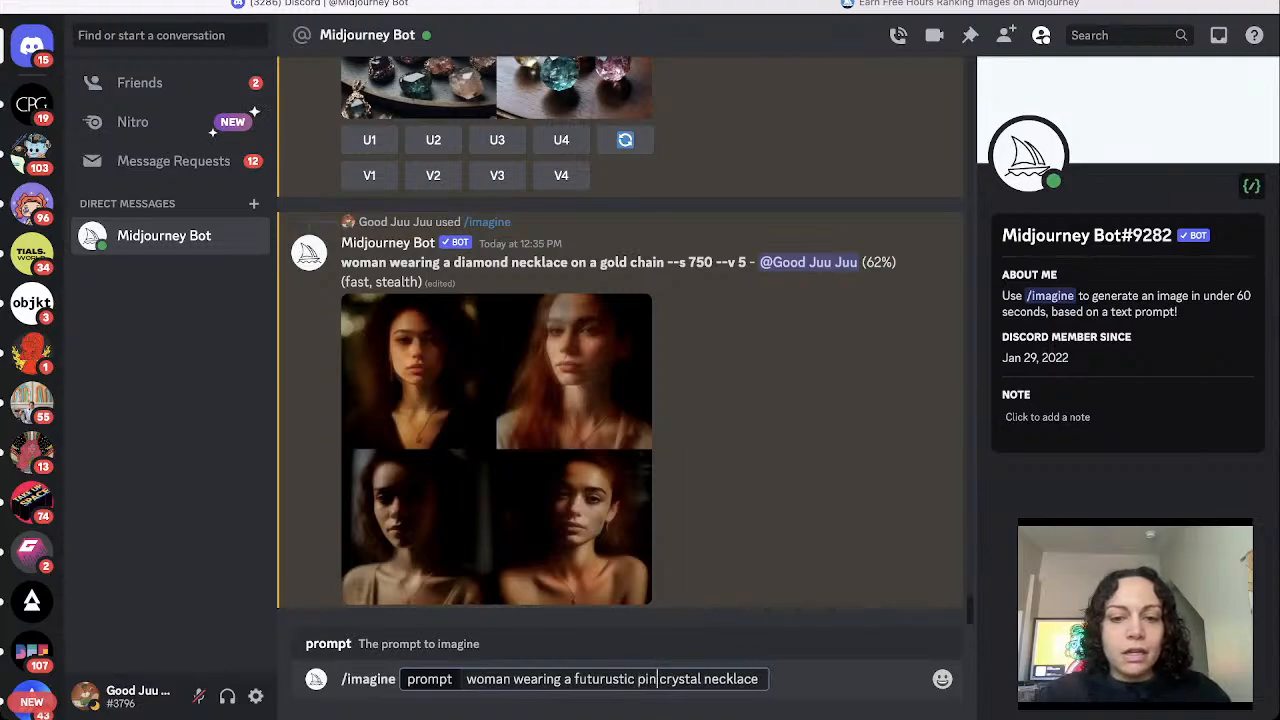
{"action": "left_click", "coordinate": [767, 679]}
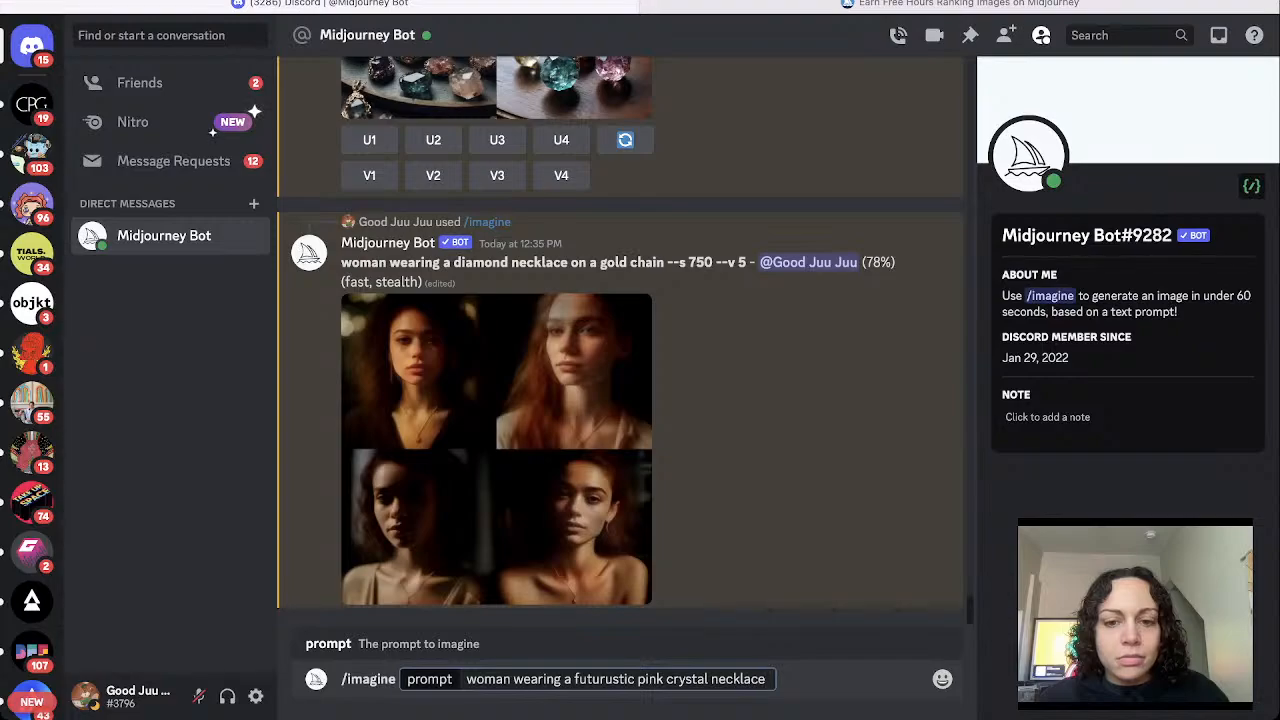
{"action": "left_click_drag", "start_coordinate": [636, 679], "coordinate": [599, 679]}
{"action": "type", "text": "isitc"}
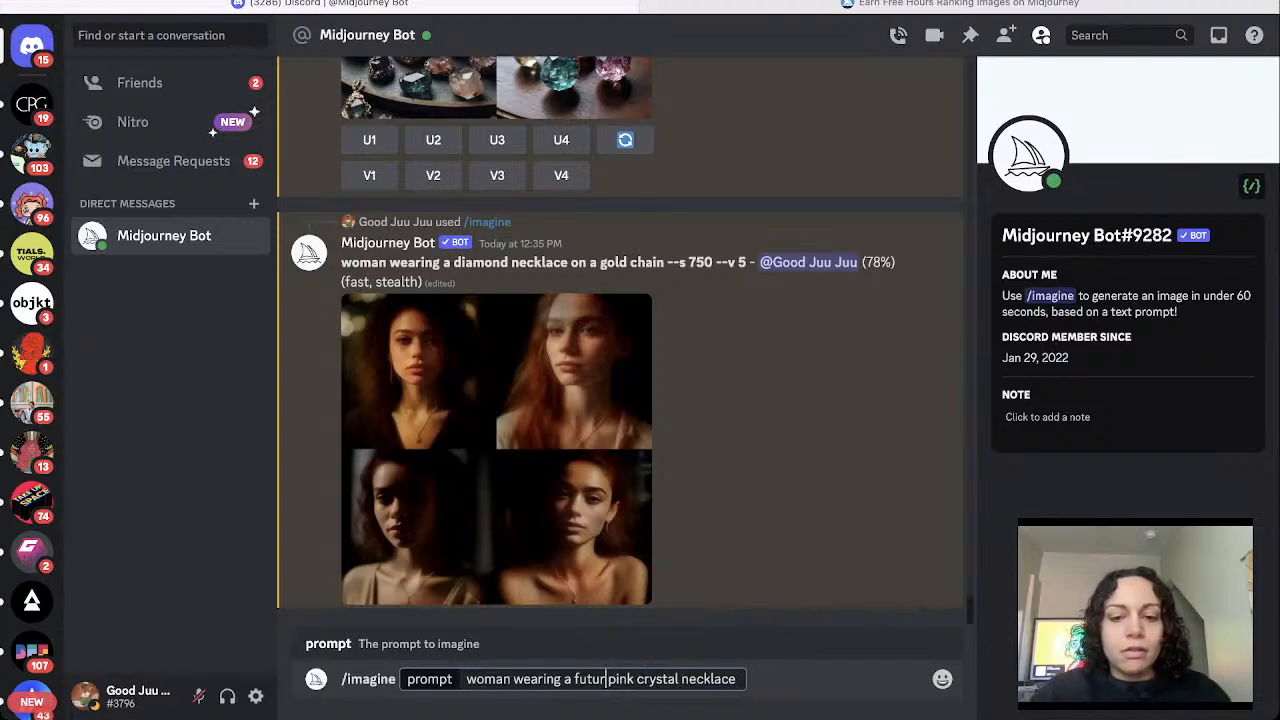
{"action": "key", "text": "BackSpace"}
{"action": "key", "text": "BackSpace"}
{"action": "key", "text": "BackSpace"}
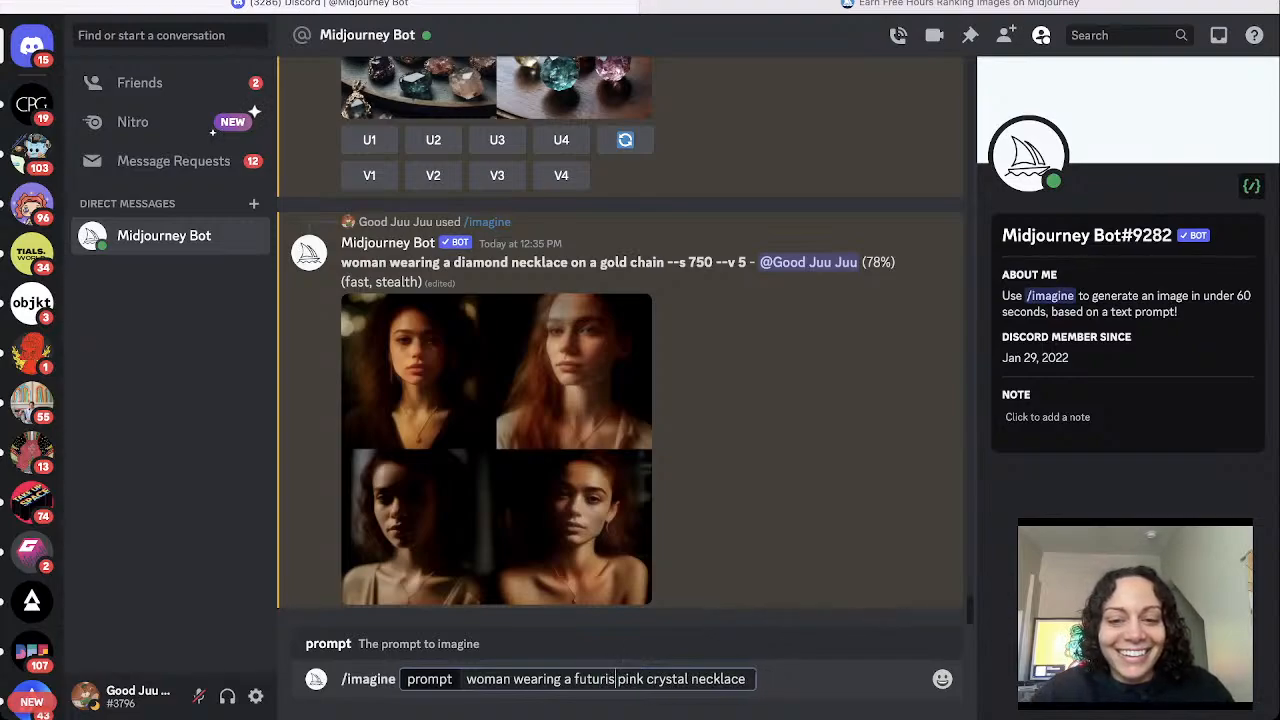
{"action": "type", "text": "tic"}
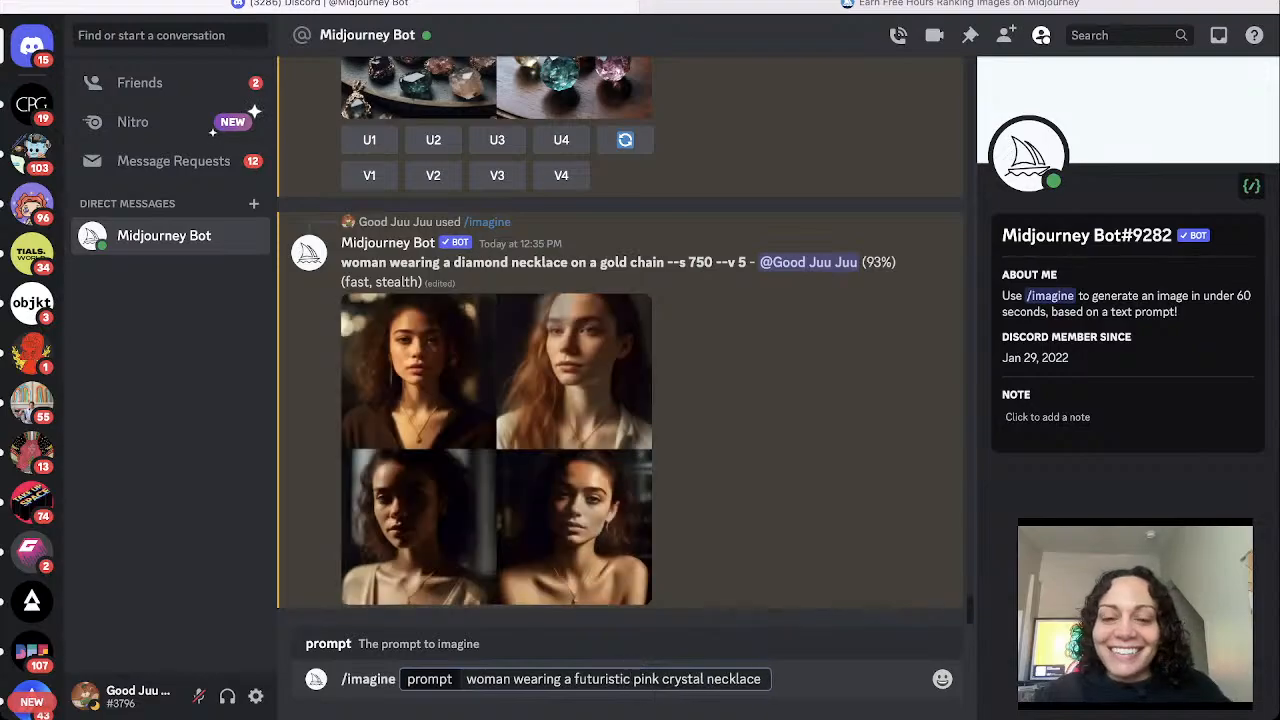
{"action": "key", "text": "Return"}
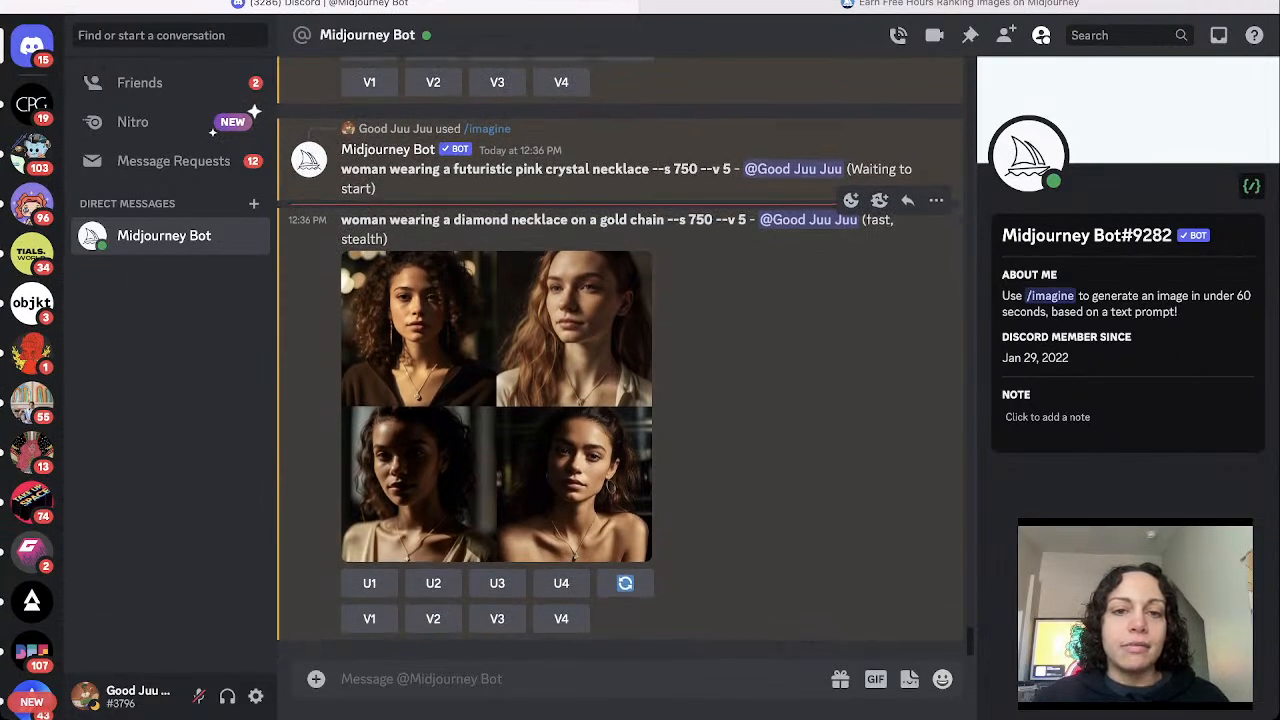
Review the earlier crystal jewelry grids, and examine the diamond necklace grid at enlarged size.
{"action": "scroll", "coordinate": [620, 400], "scroll_direction": "up", "scroll_amount": 9}
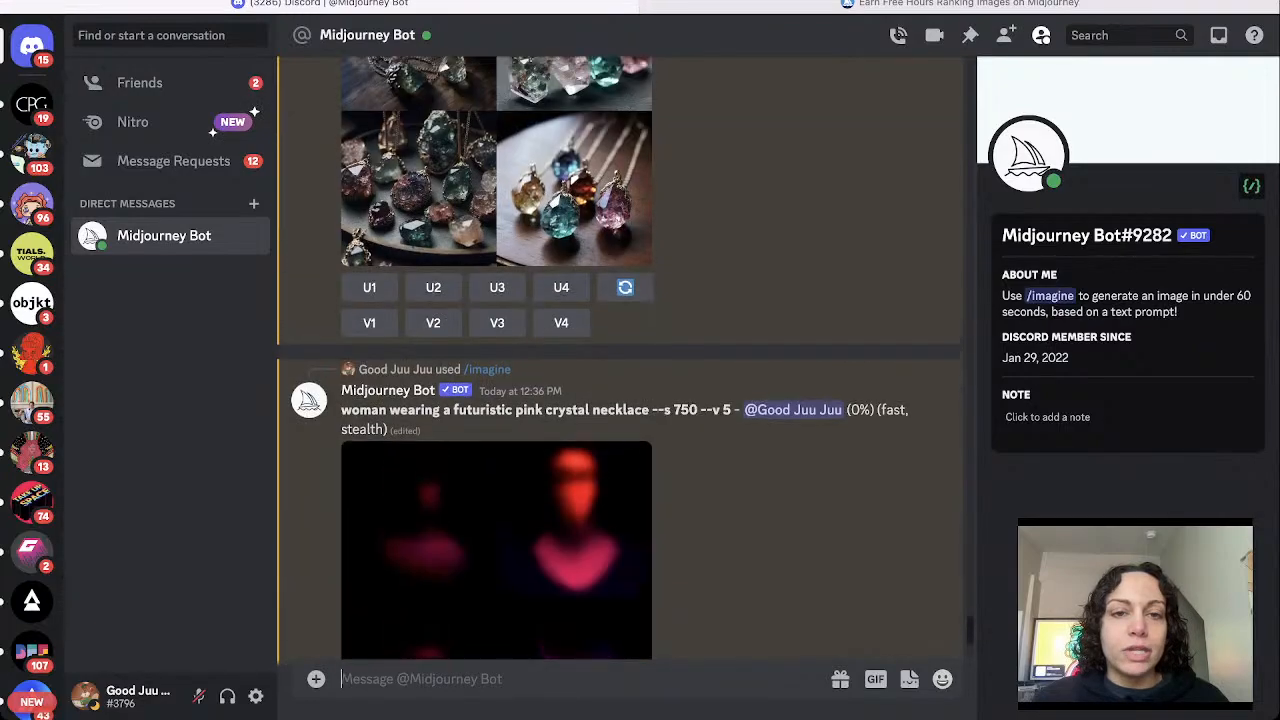
{"action": "scroll", "coordinate": [620, 360], "scroll_direction": "up", "scroll_amount": 3}
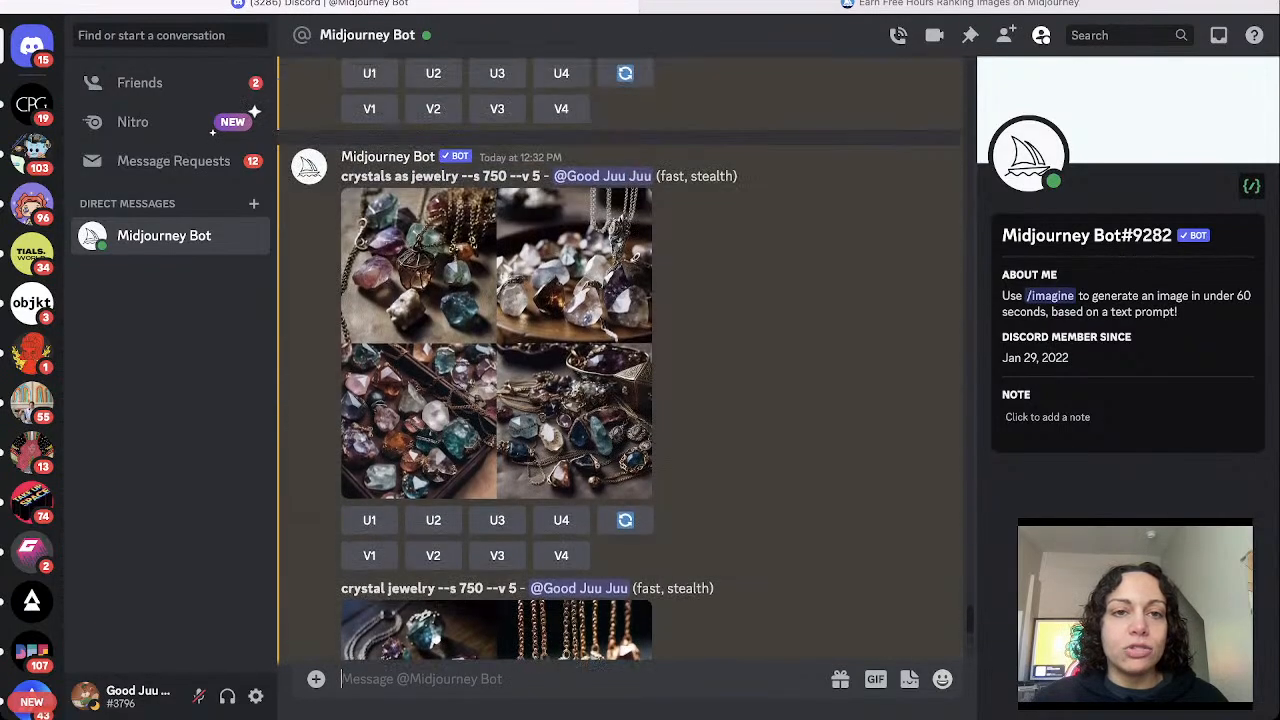
{"action": "scroll", "coordinate": [620, 360], "scroll_direction": "down", "scroll_amount": 5}
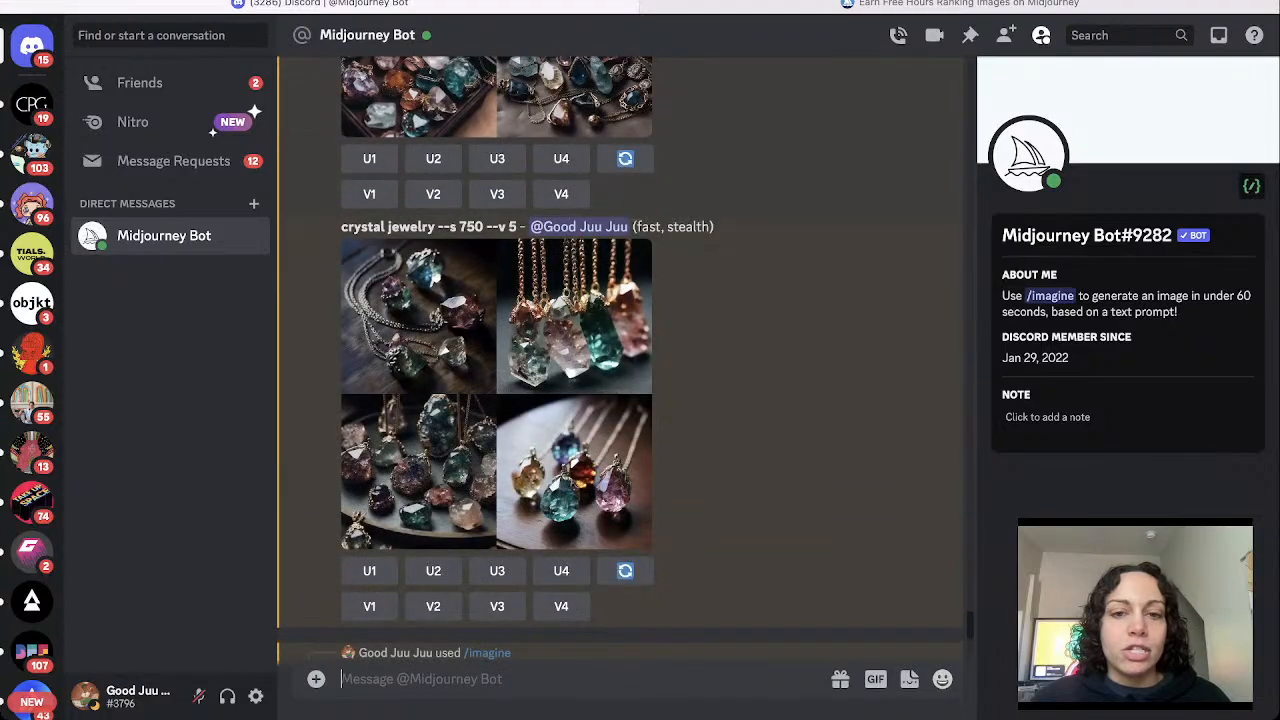
{"action": "scroll", "coordinate": [620, 360], "scroll_direction": "down", "scroll_amount": 7}
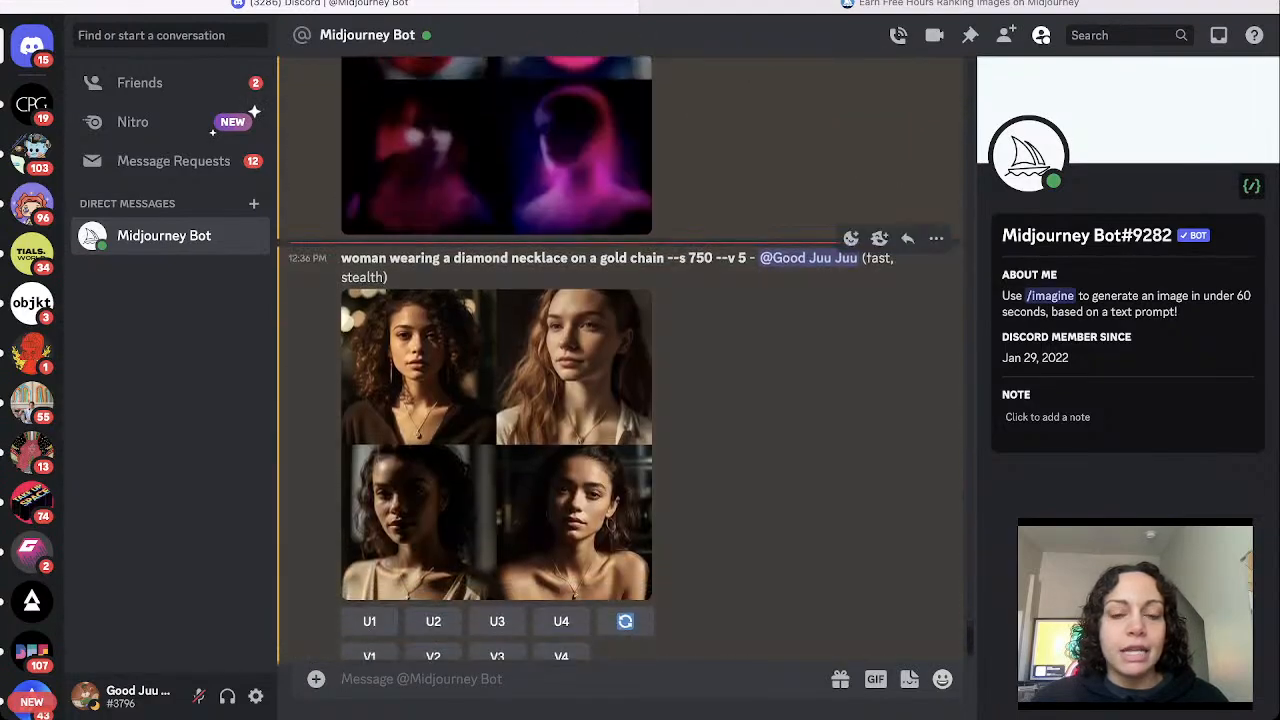
{"action": "left_click", "coordinate": [600, 420]}
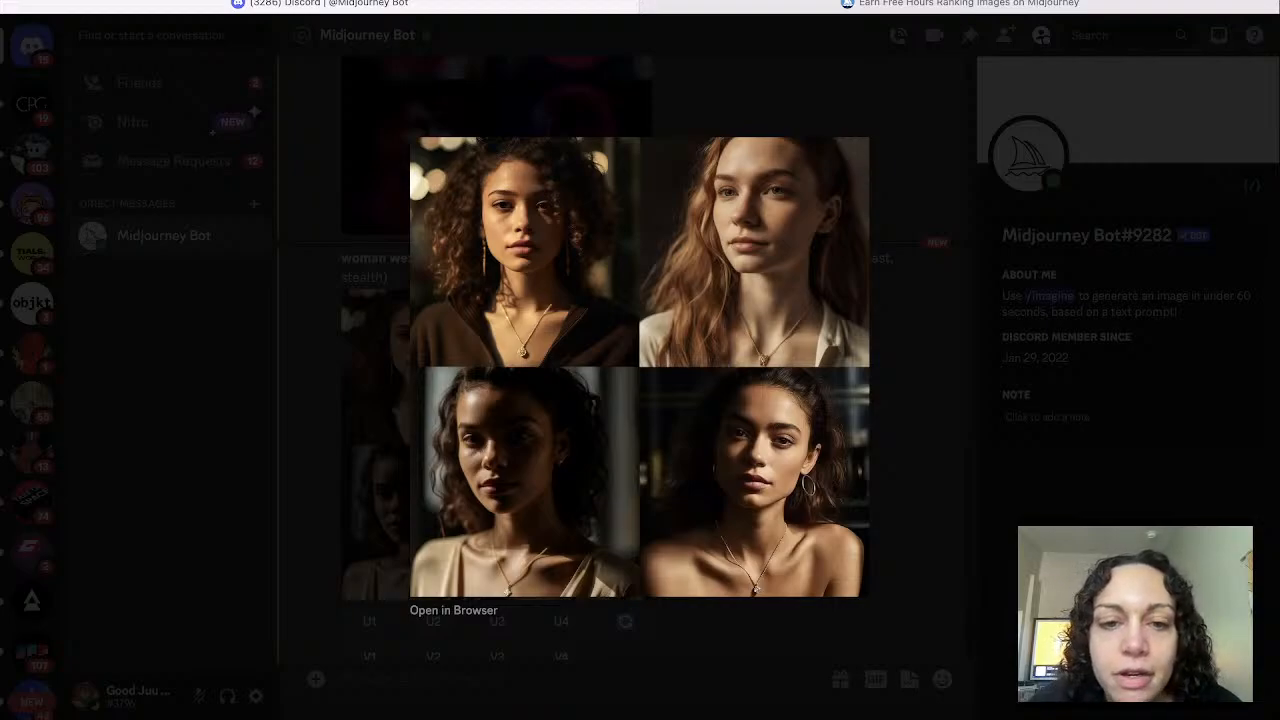
{"action": "key", "text": "Escape"}
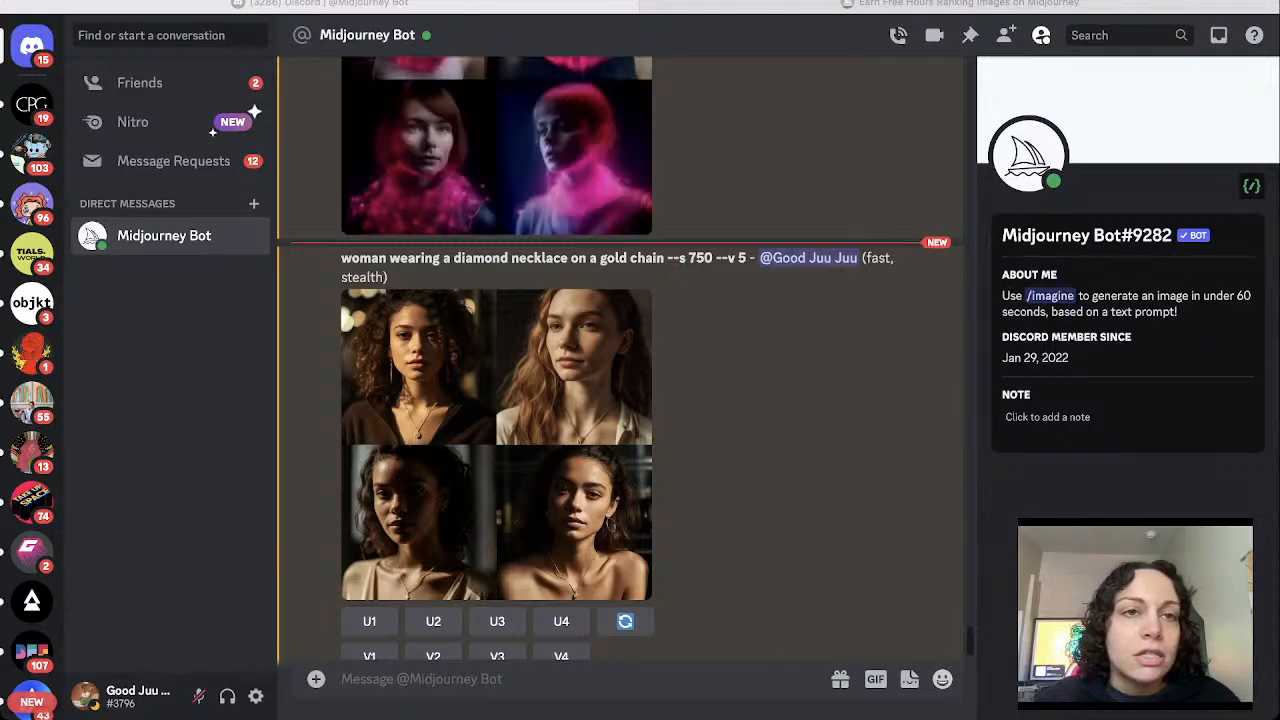
{"action": "scroll", "coordinate": [618, 360], "scroll_direction": "up", "scroll_amount": 3}
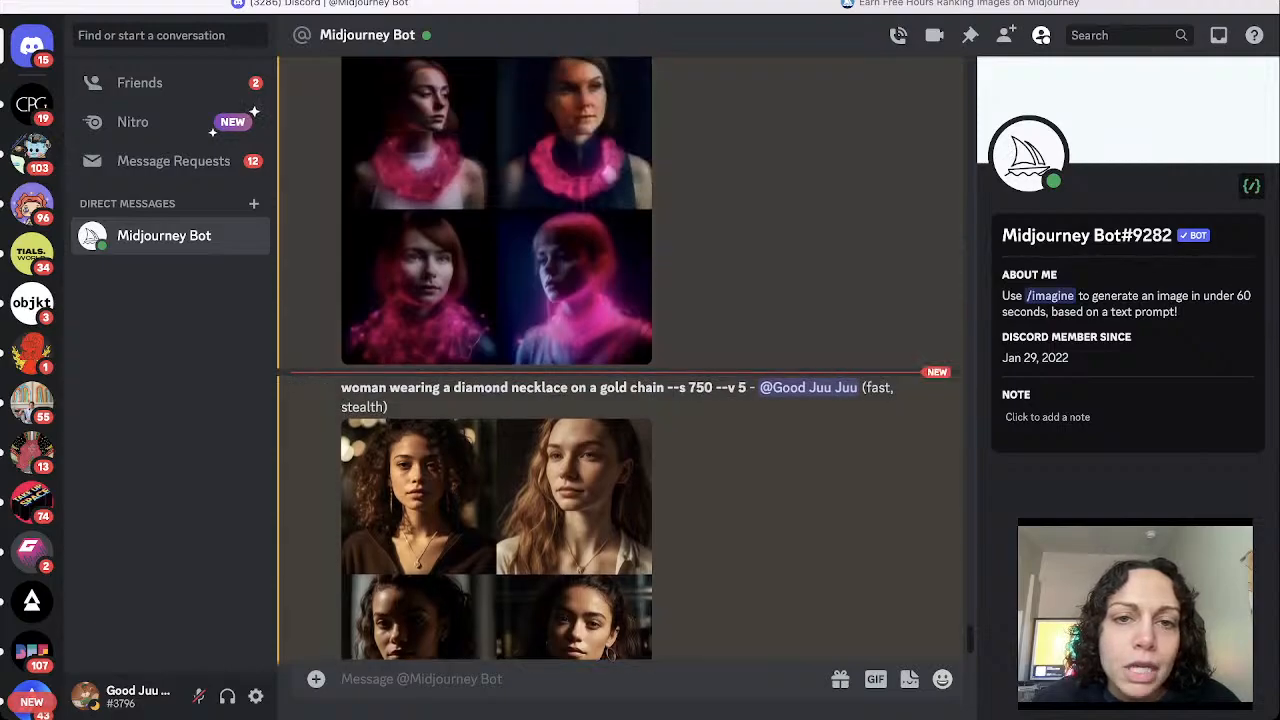
Compare the diamond and futuristic pink crystal necklace results, enlarging the finished pink crystal grid to examine its four images.
{"action": "scroll", "coordinate": [618, 360], "scroll_direction": "up", "scroll_amount": 2}
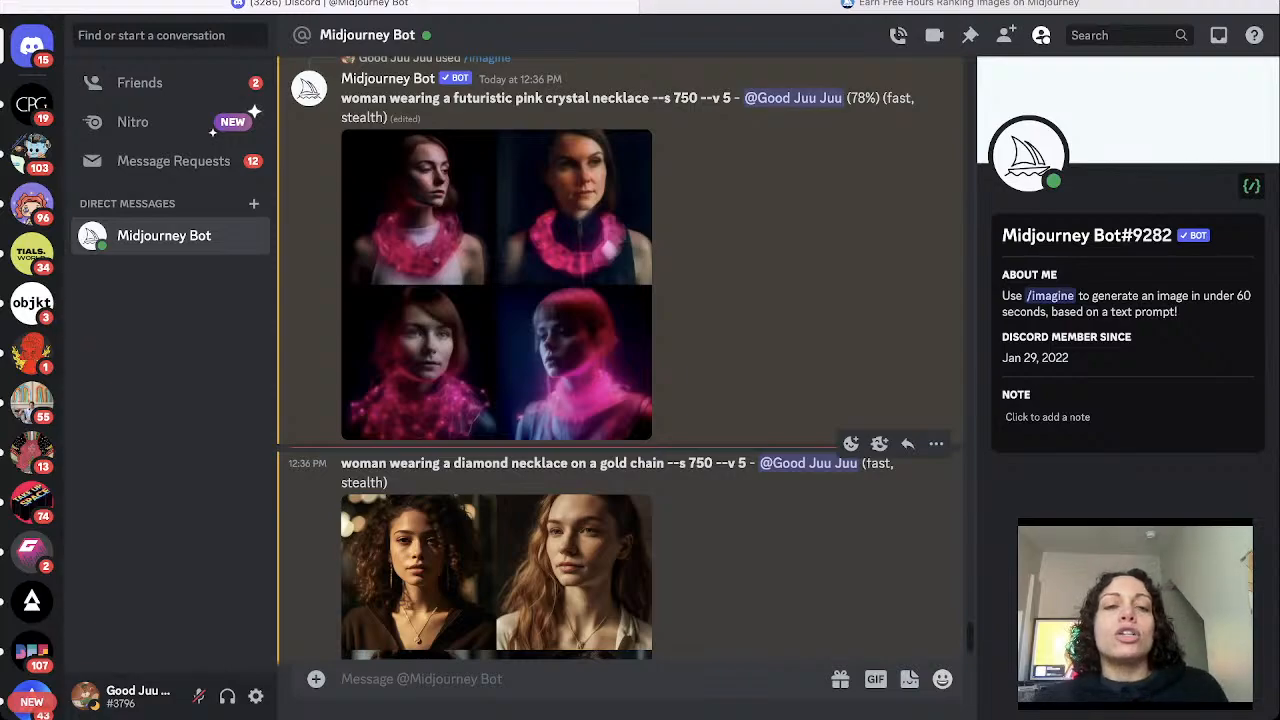
{"action": "scroll", "coordinate": [618, 360], "scroll_direction": "down", "scroll_amount": 5}
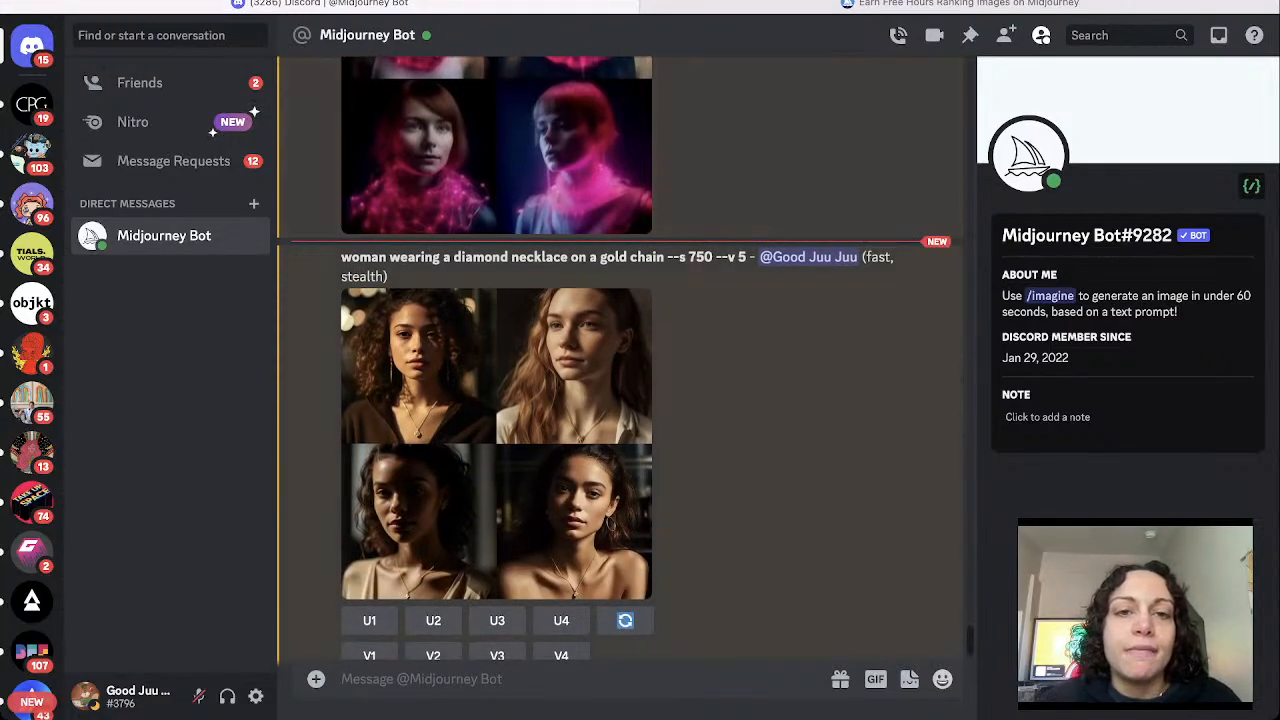
{"action": "scroll", "coordinate": [618, 360], "scroll_direction": "up", "scroll_amount": 4}
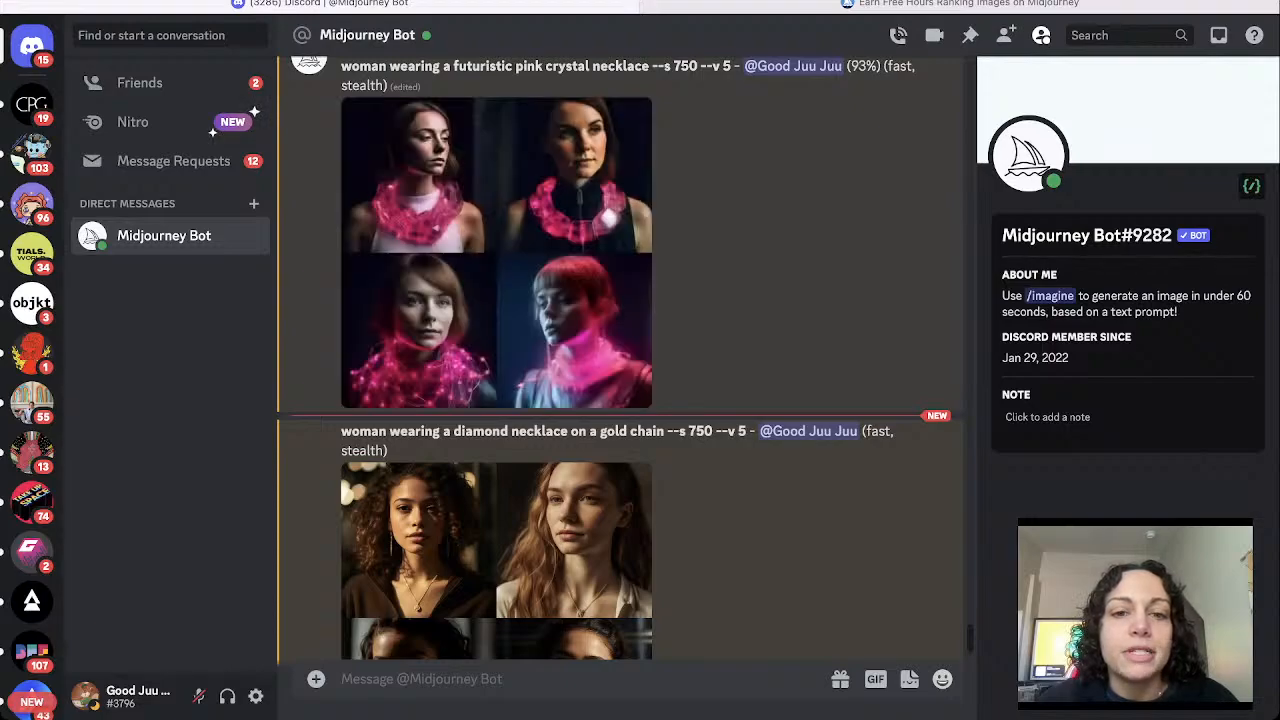
{"action": "scroll", "coordinate": [618, 360], "scroll_direction": "down", "scroll_amount": 2}
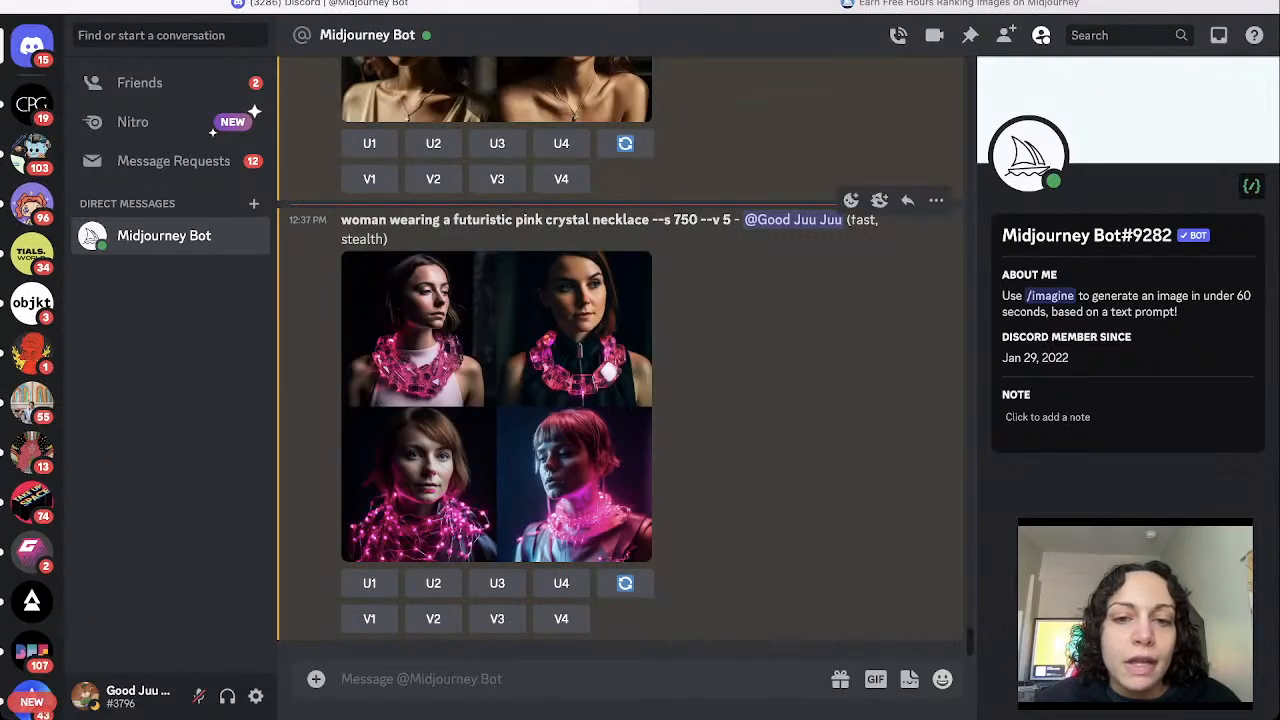
{"action": "left_click", "coordinate": [640, 366]}
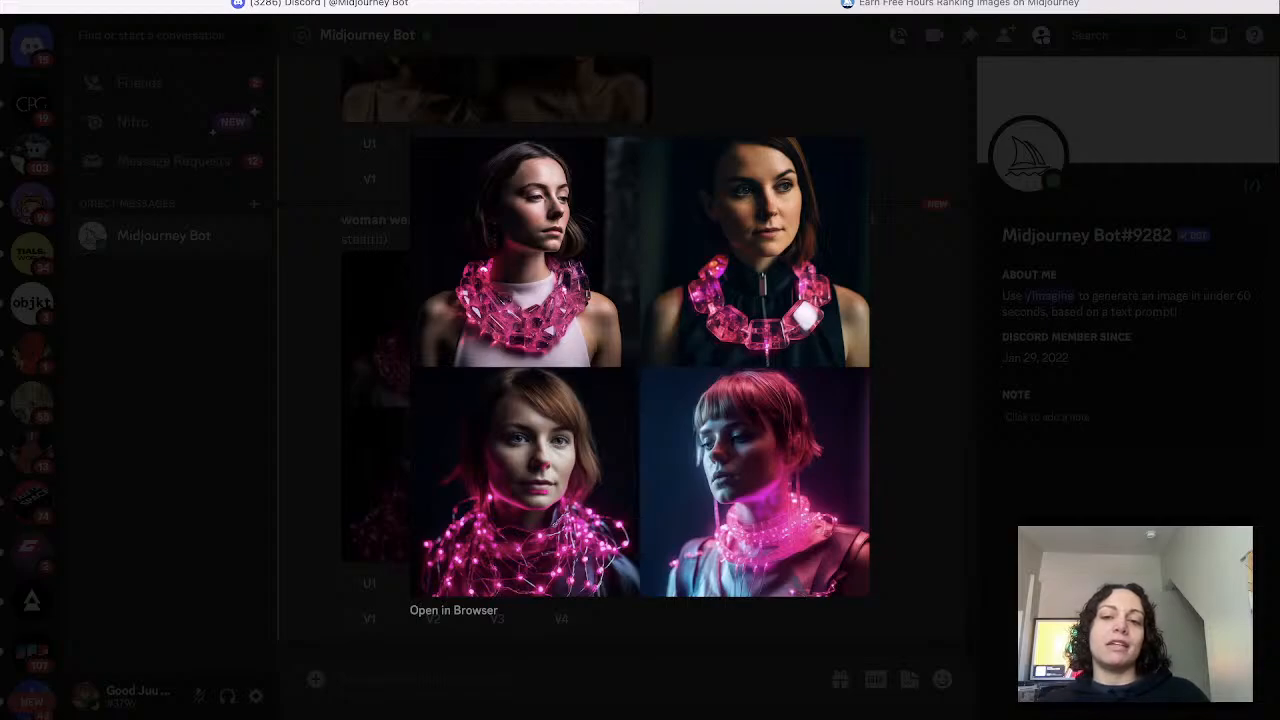
{"action": "key", "text": "Escape"}
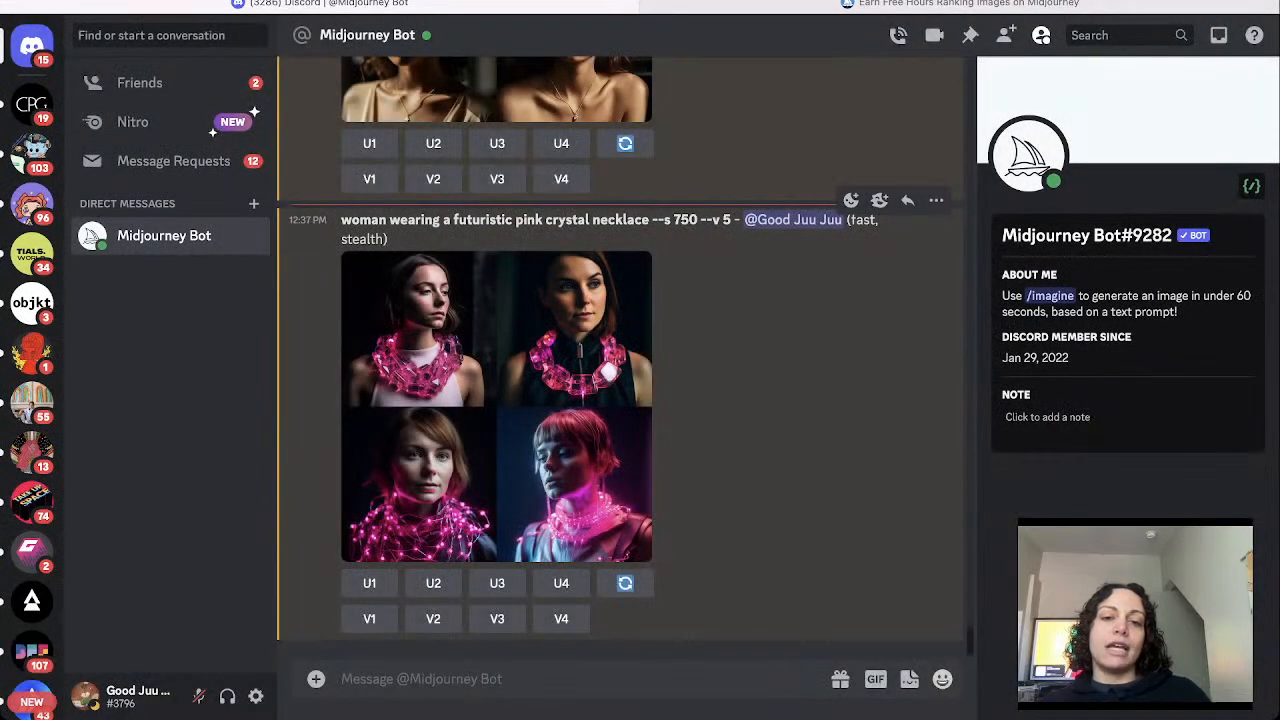
{"action": "left_click", "coordinate": [590, 520]}
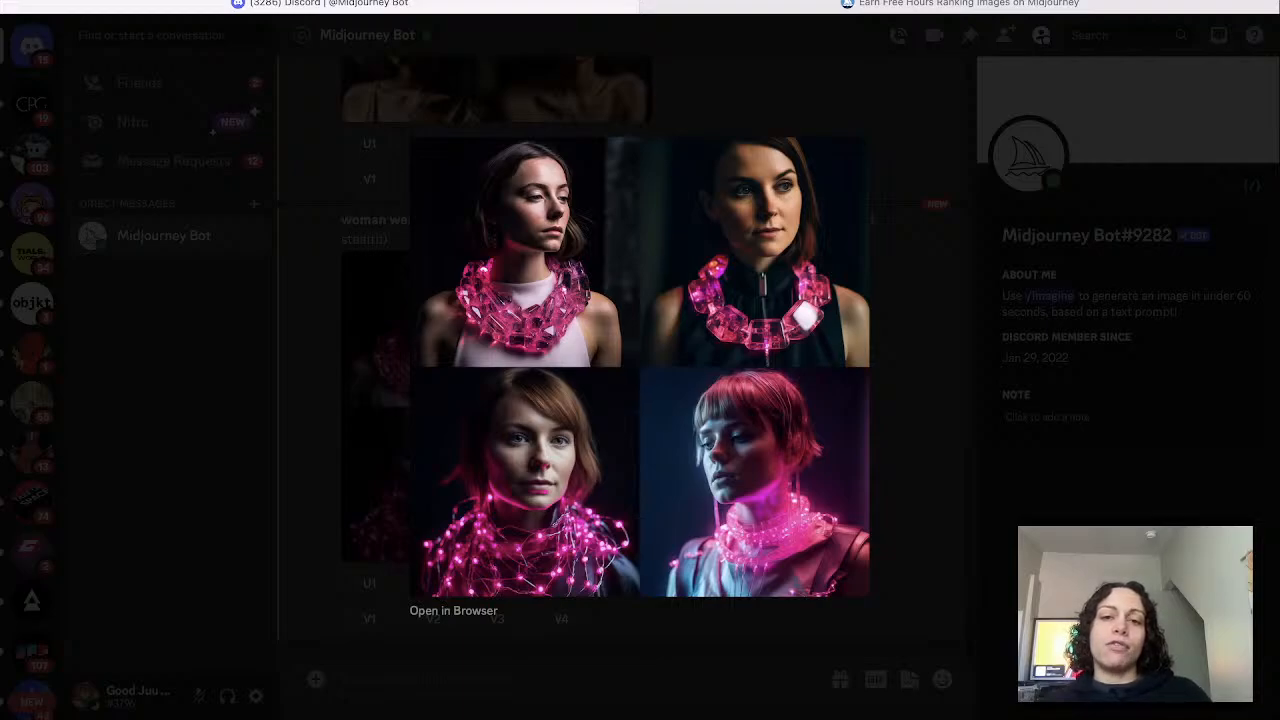
{"action": "key", "text": "Escape"}
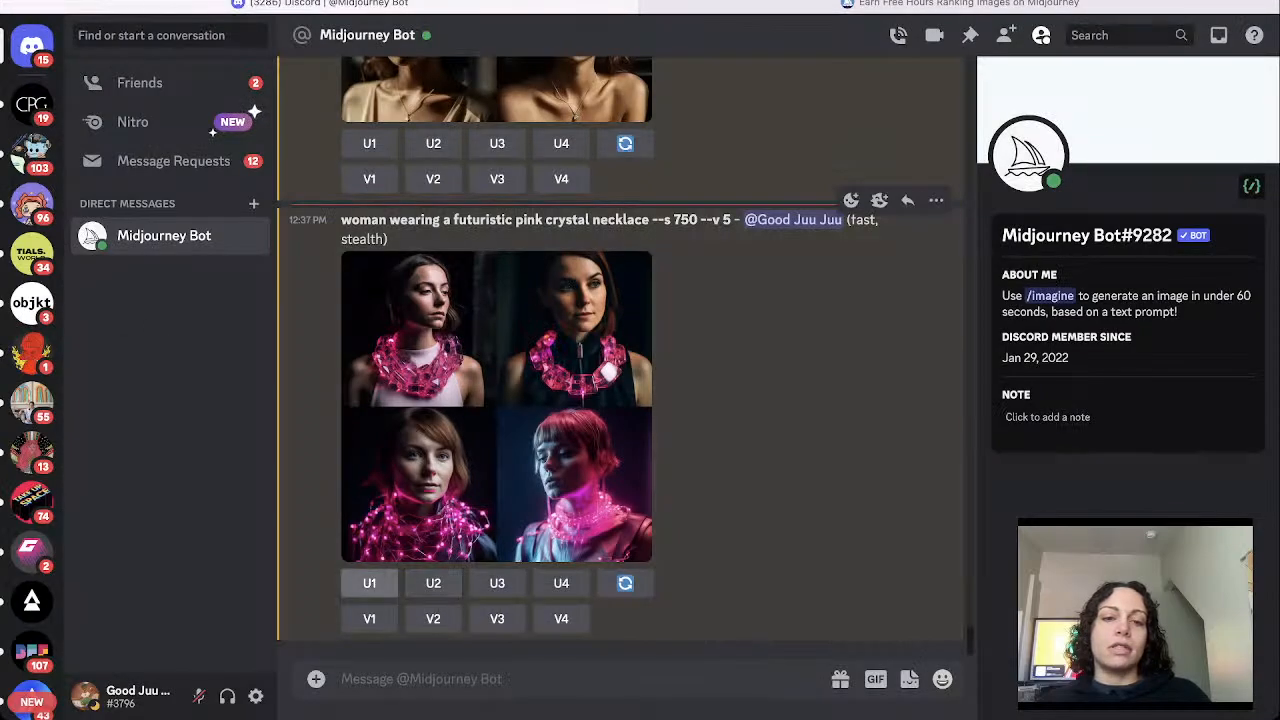
Upscale the first and second images of the futuristic pink crystal necklace grid.
{"action": "left_click", "coordinate": [369, 583]}
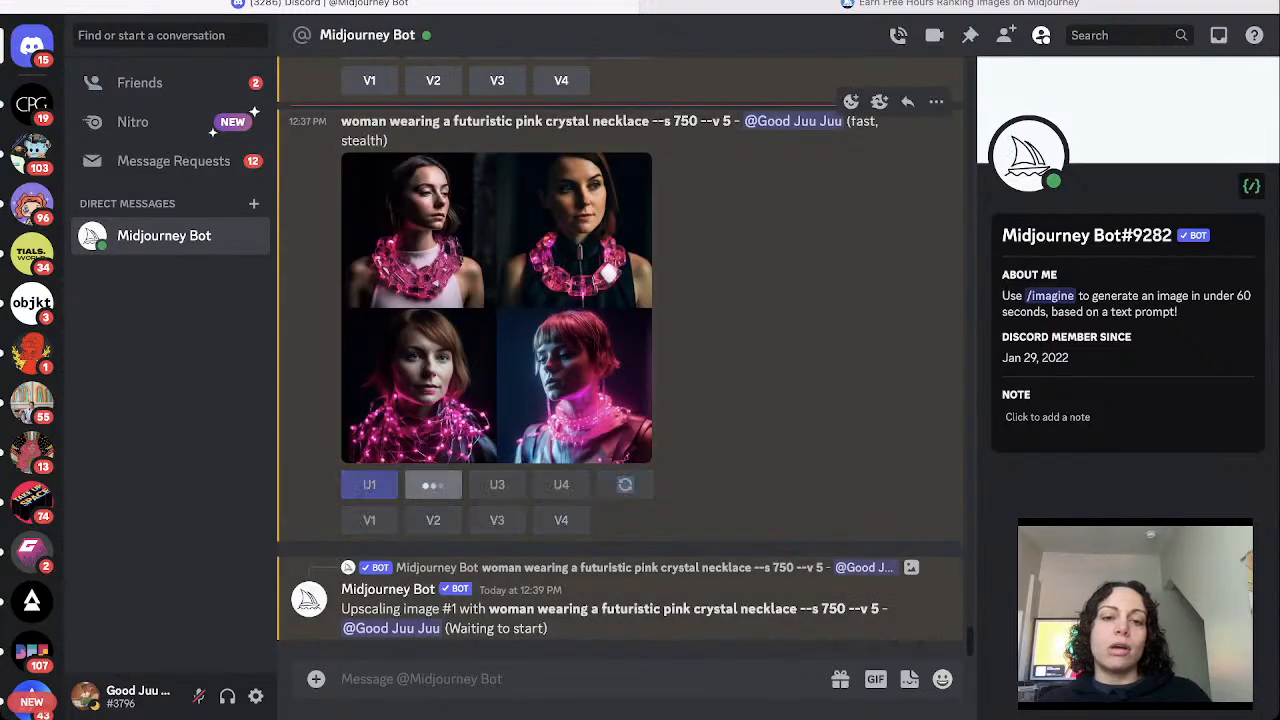
{"action": "left_click", "coordinate": [433, 485]}
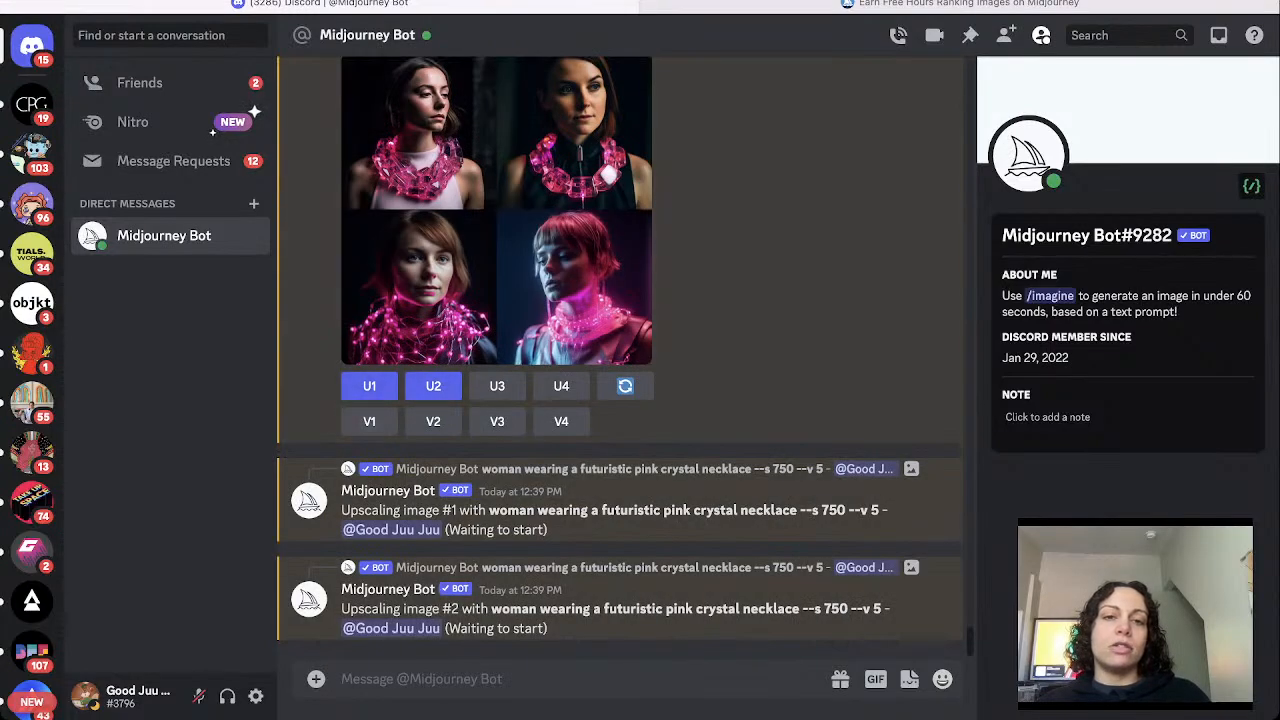
{"action": "scroll", "coordinate": [619, 360], "scroll_direction": "up", "scroll_amount": 1}
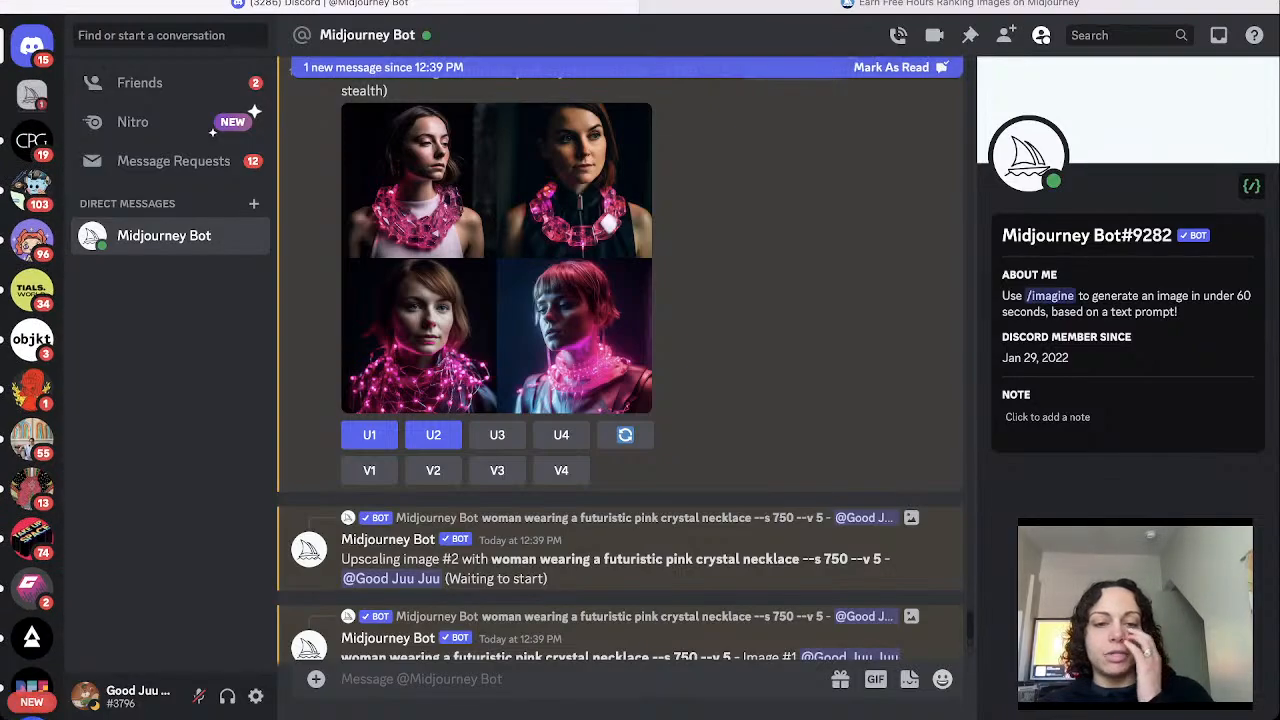
{"action": "scroll", "coordinate": [619, 370], "scroll_direction": "up", "scroll_amount": 2}
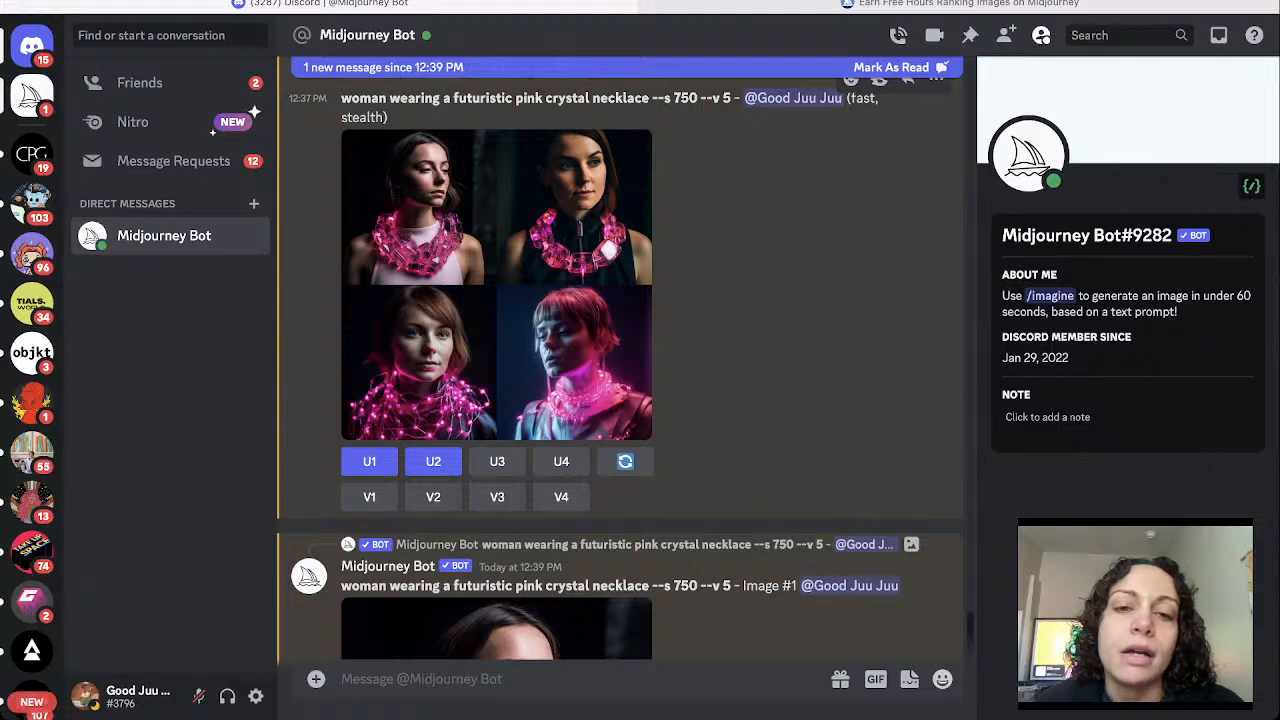
Examine the upscaled pink crystal necklace images #1 and #2 in turn at enlarged size.
{"action": "scroll", "coordinate": [620, 360], "scroll_direction": "down", "scroll_amount": 3}
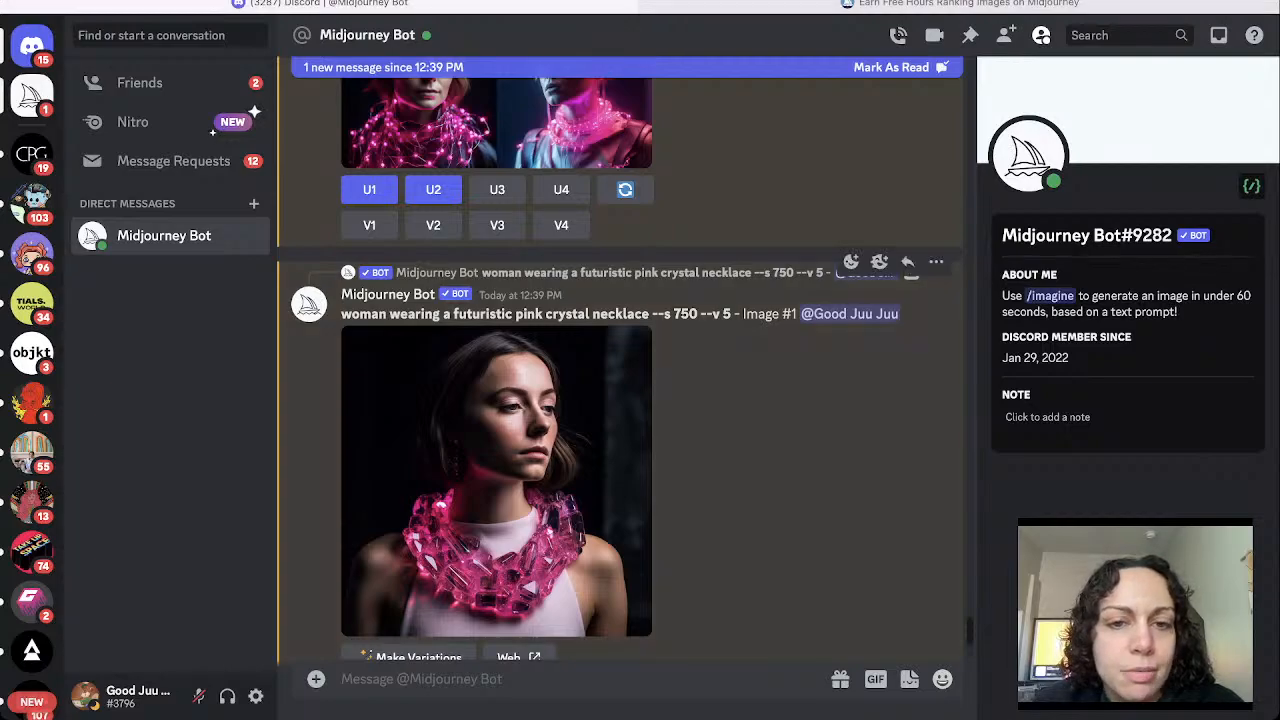
{"action": "scroll", "coordinate": [620, 370], "scroll_direction": "down", "scroll_amount": 2}
{"action": "scroll", "coordinate": [496, 360], "scroll_direction": "down", "scroll_amount": 1}
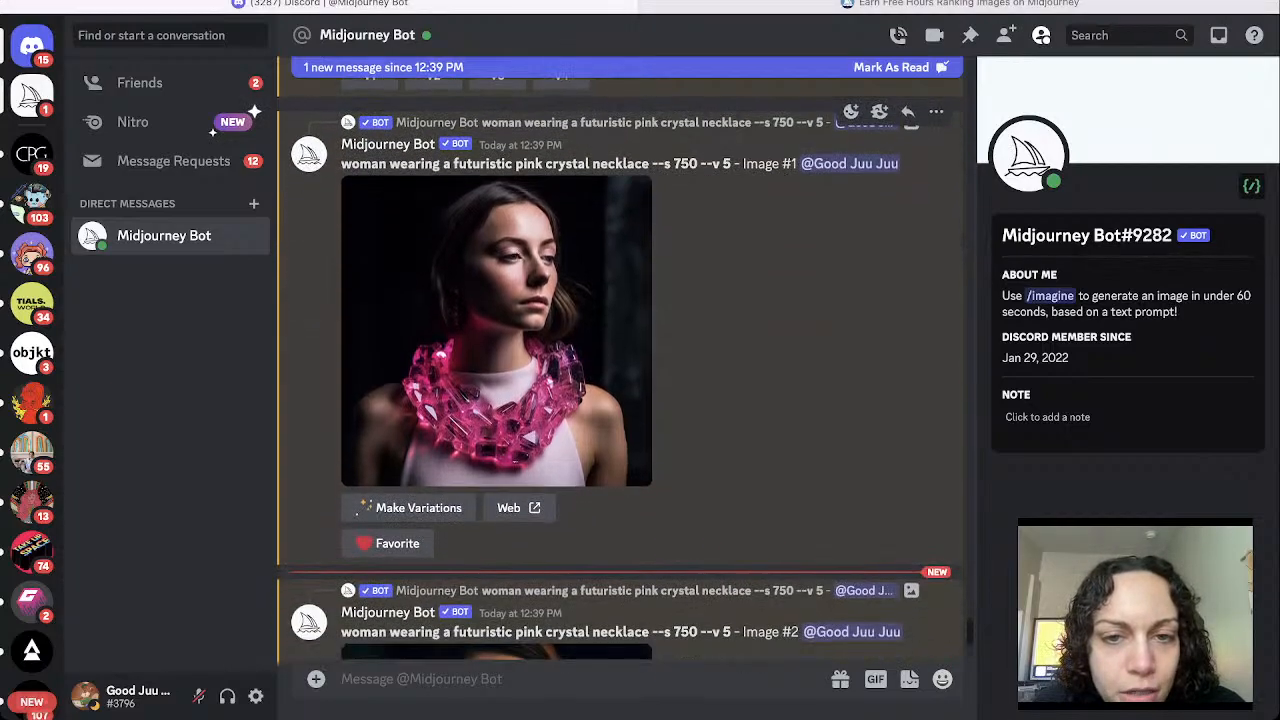
{"action": "left_click", "coordinate": [496, 340]}
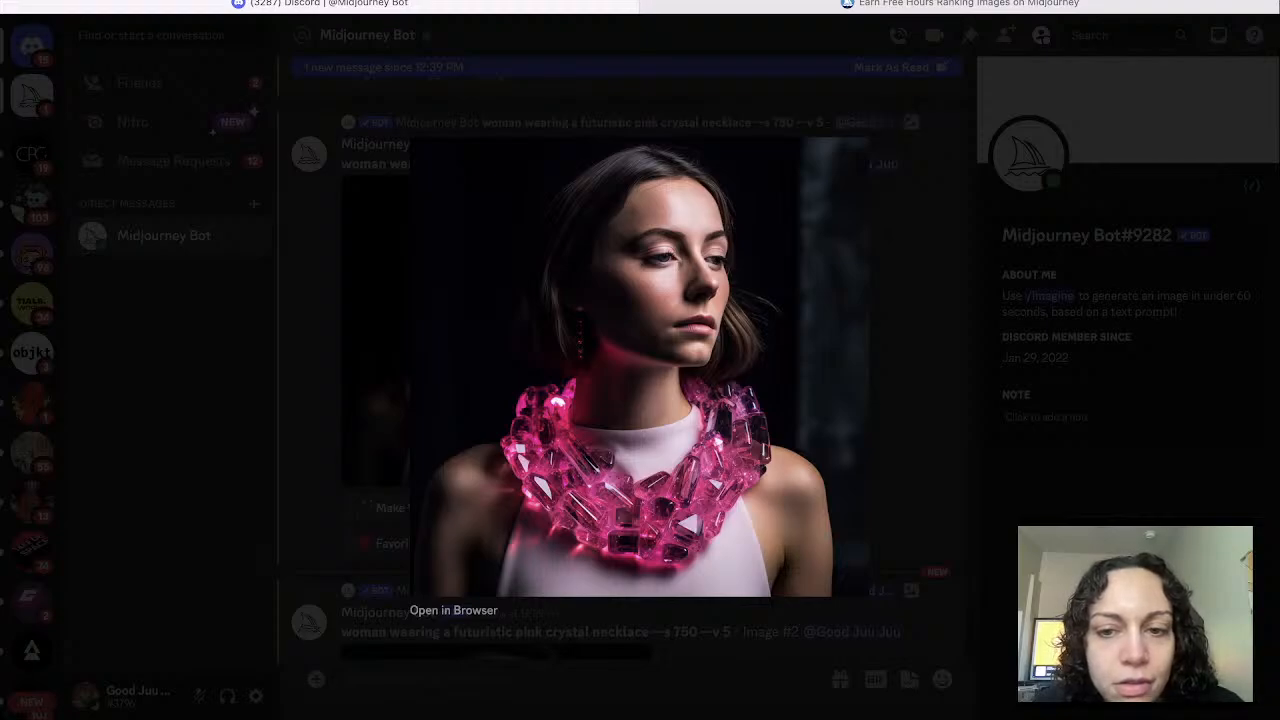
{"action": "key", "text": "Escape"}
{"action": "scroll", "coordinate": [620, 360], "scroll_direction": "down", "scroll_amount": 4}
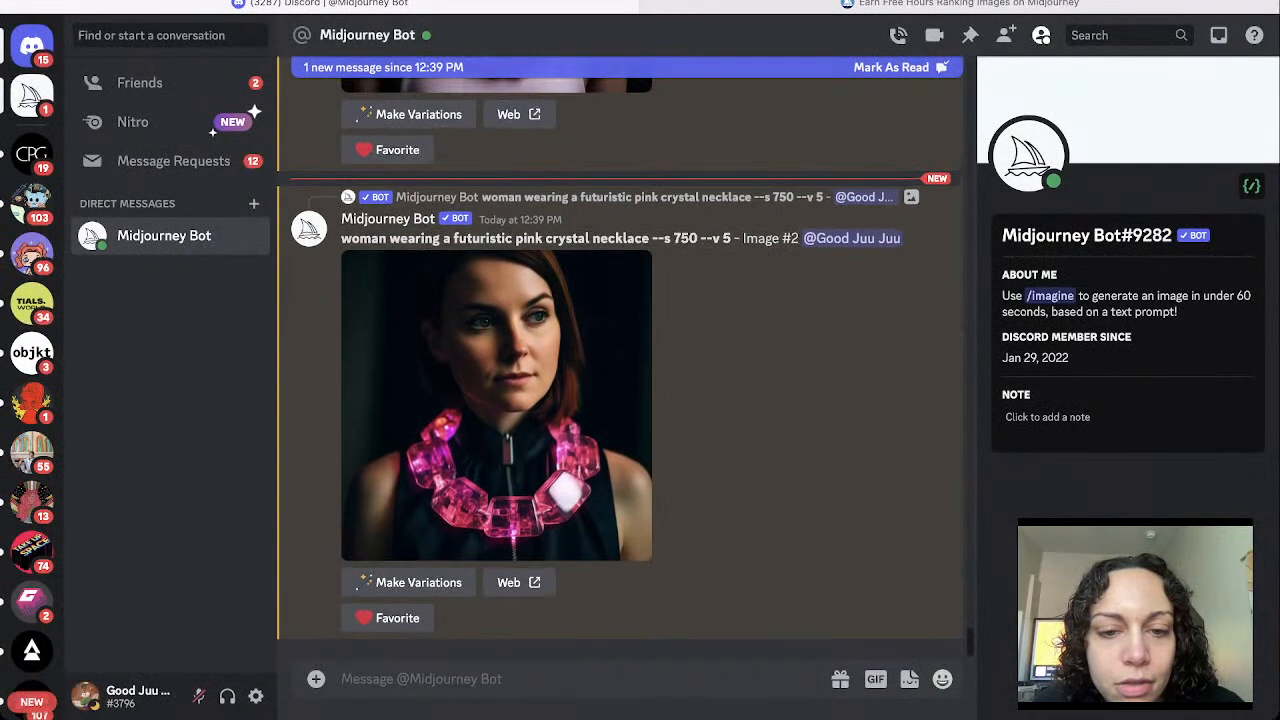
{"action": "left_click", "coordinate": [496, 405]}
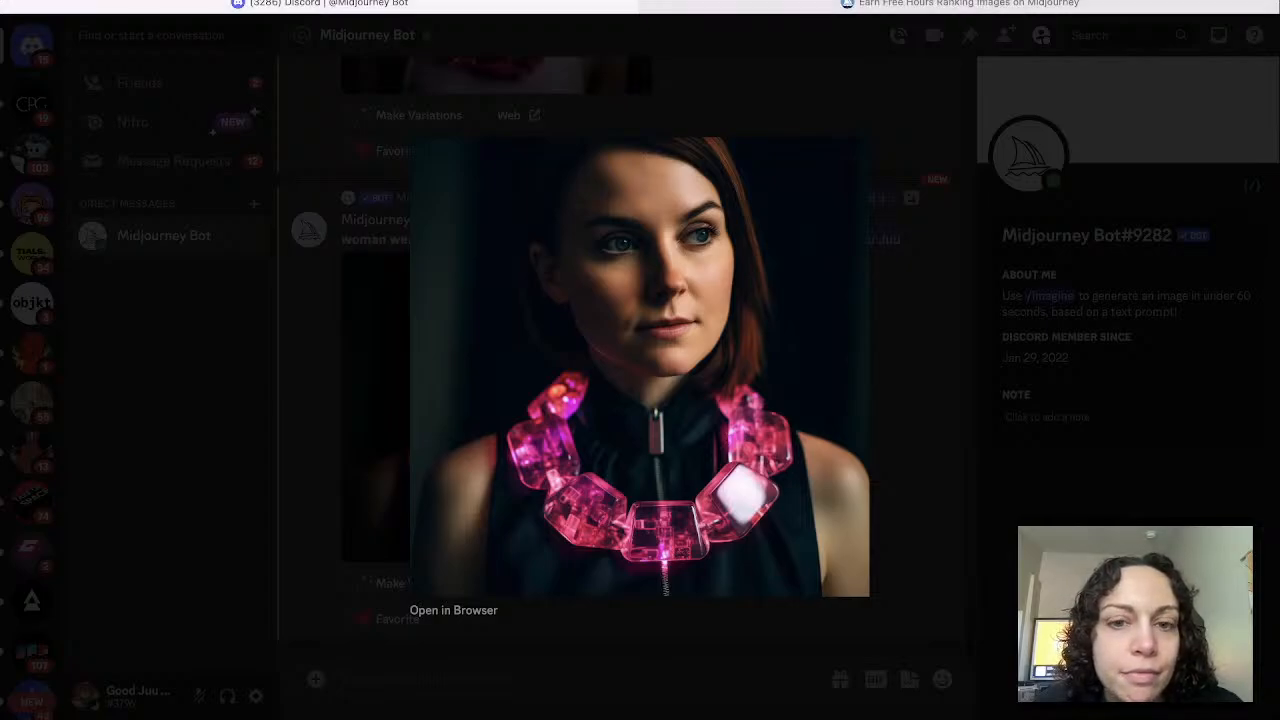
{"action": "key", "text": "Escape"}
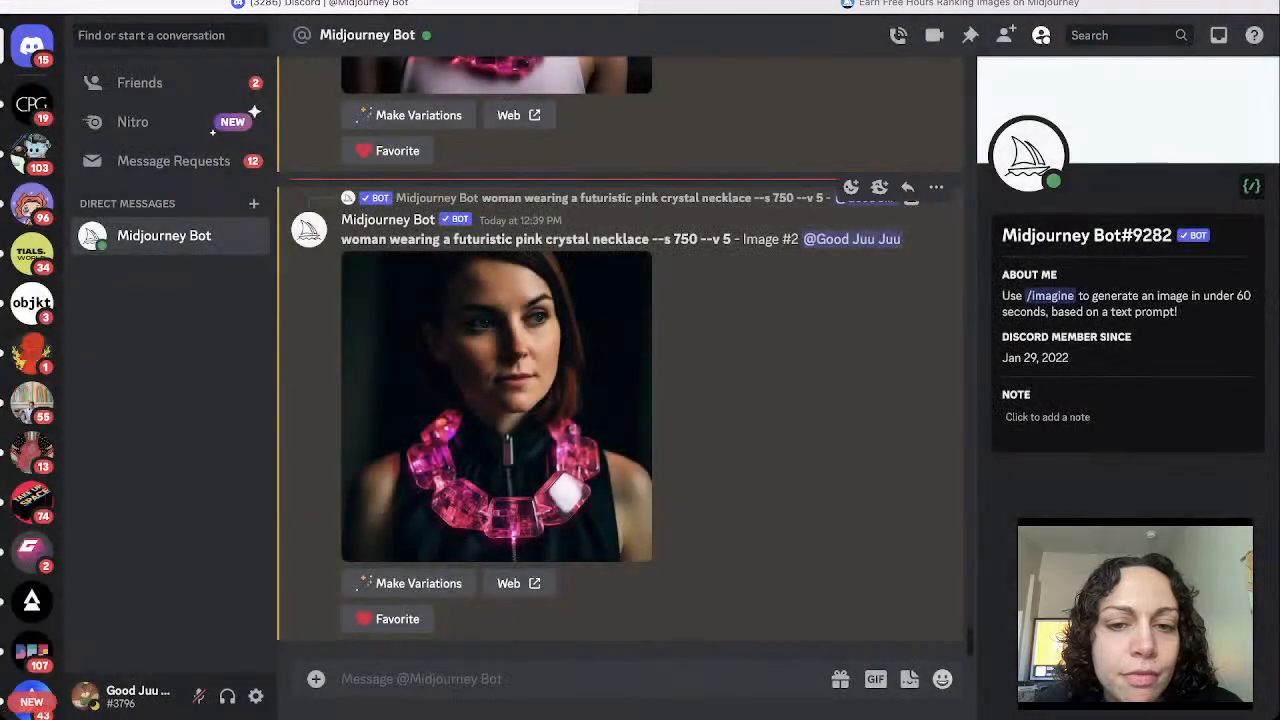
Enlarge upscaled image #1 again to compare its crystal necklace with the one in image #2.
{"action": "scroll", "coordinate": [619, 358], "scroll_direction": "up", "scroll_amount": 4}
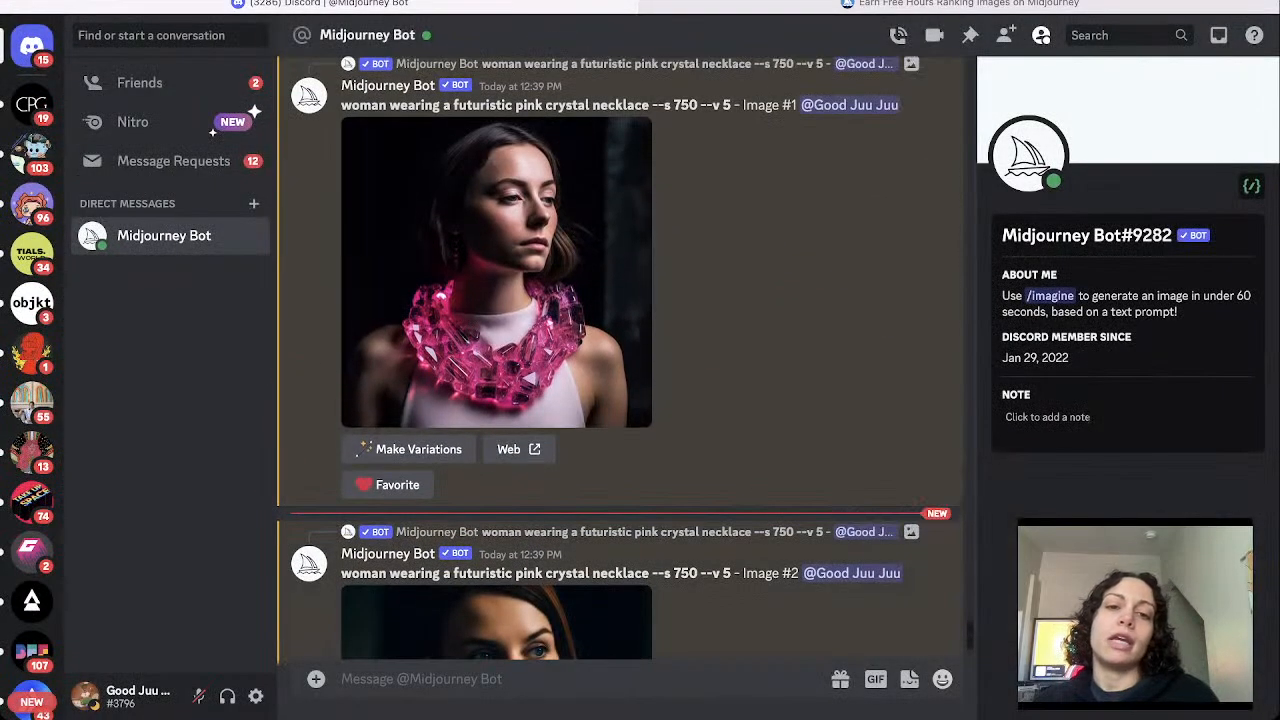
{"action": "left_click", "coordinate": [497, 269]}
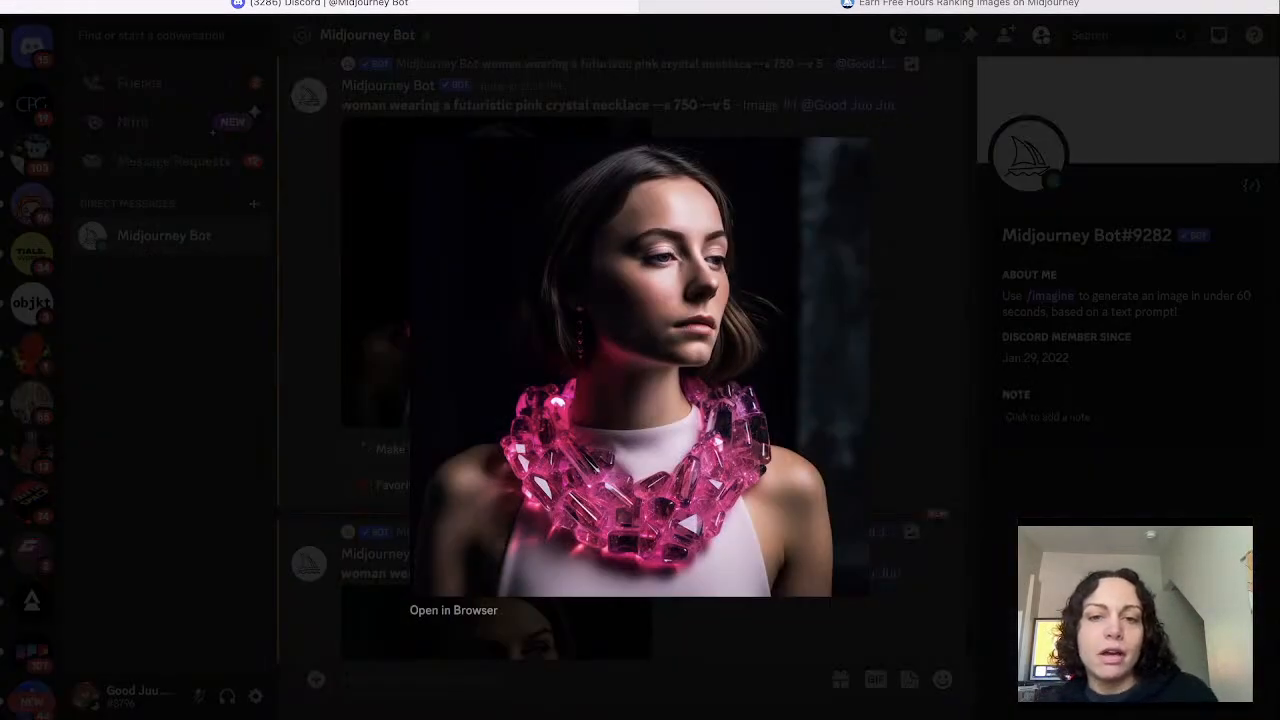
{"action": "key", "text": "Escape"}
{"action": "scroll", "coordinate": [619, 358], "scroll_direction": "down", "scroll_amount": 5}
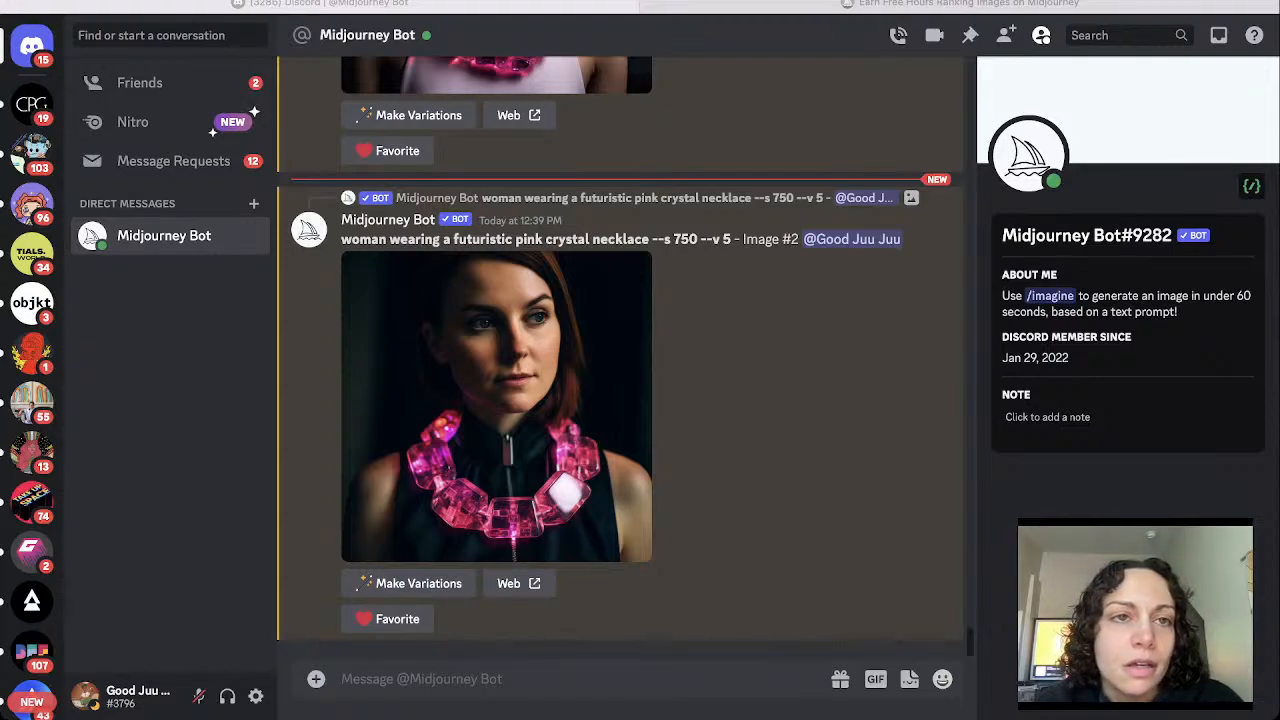
Copy the prompt text "woman wearing a futuristic pink crystal necklace" without its parameters into a new /imagine command.
{"action": "scroll", "coordinate": [620, 360], "scroll_direction": "up", "scroll_amount": 5}
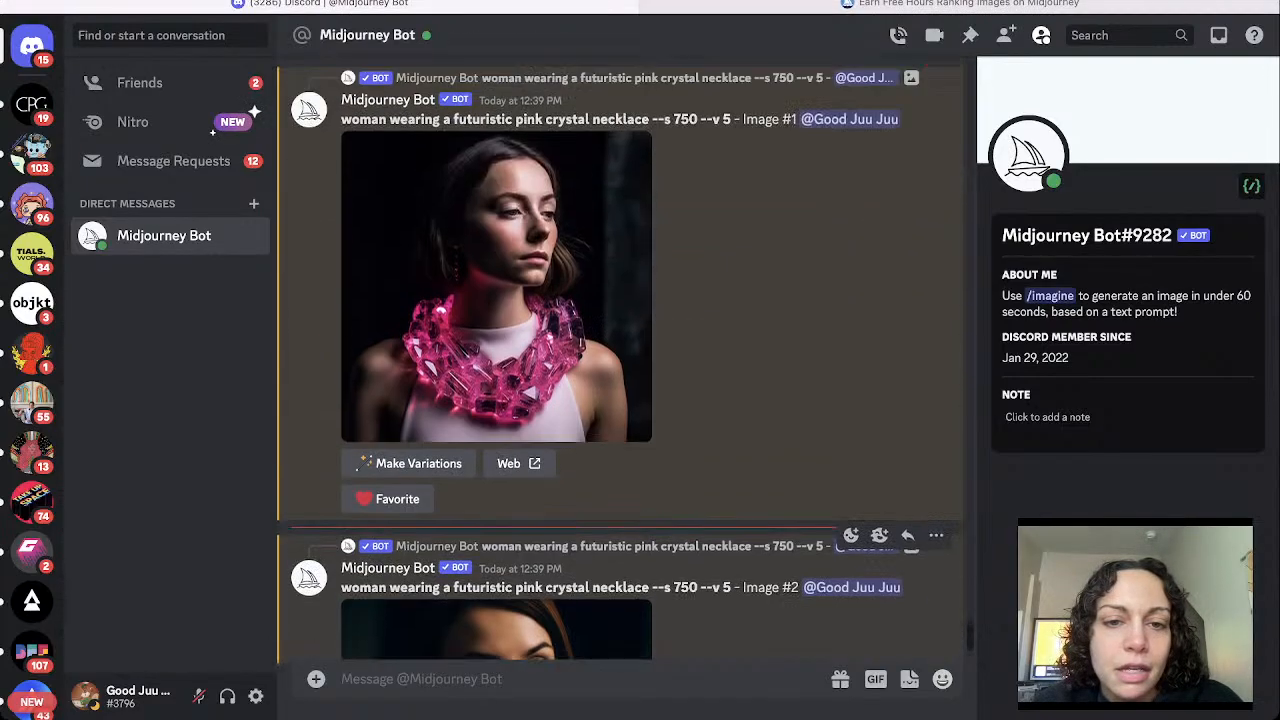
{"action": "scroll", "coordinate": [620, 360], "scroll_direction": "up", "scroll_amount": 1}
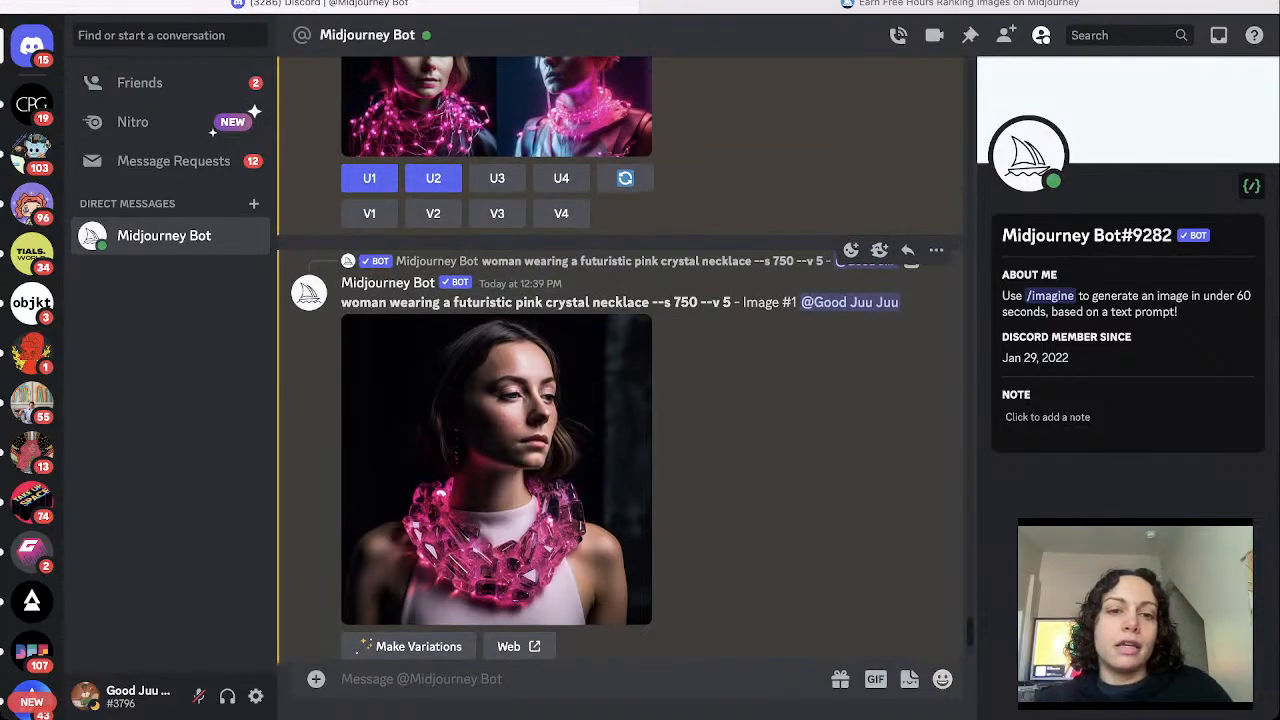
{"action": "left_click_drag", "start_coordinate": [649, 302], "coordinate": [341, 302]}
{"action": "key", "text": "ctrl+c"}
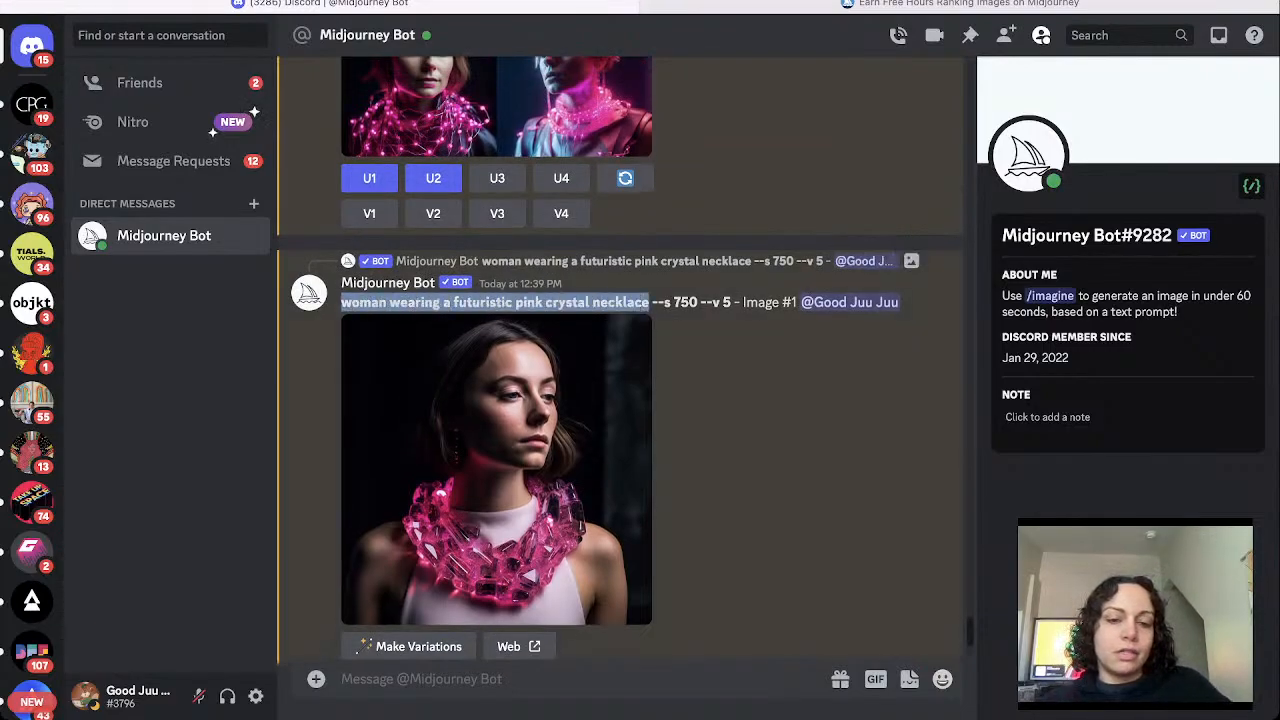
{"action": "left_click", "coordinate": [420, 679]}
{"action": "type", "text": "/im"}
{"action": "key", "text": "Down"}
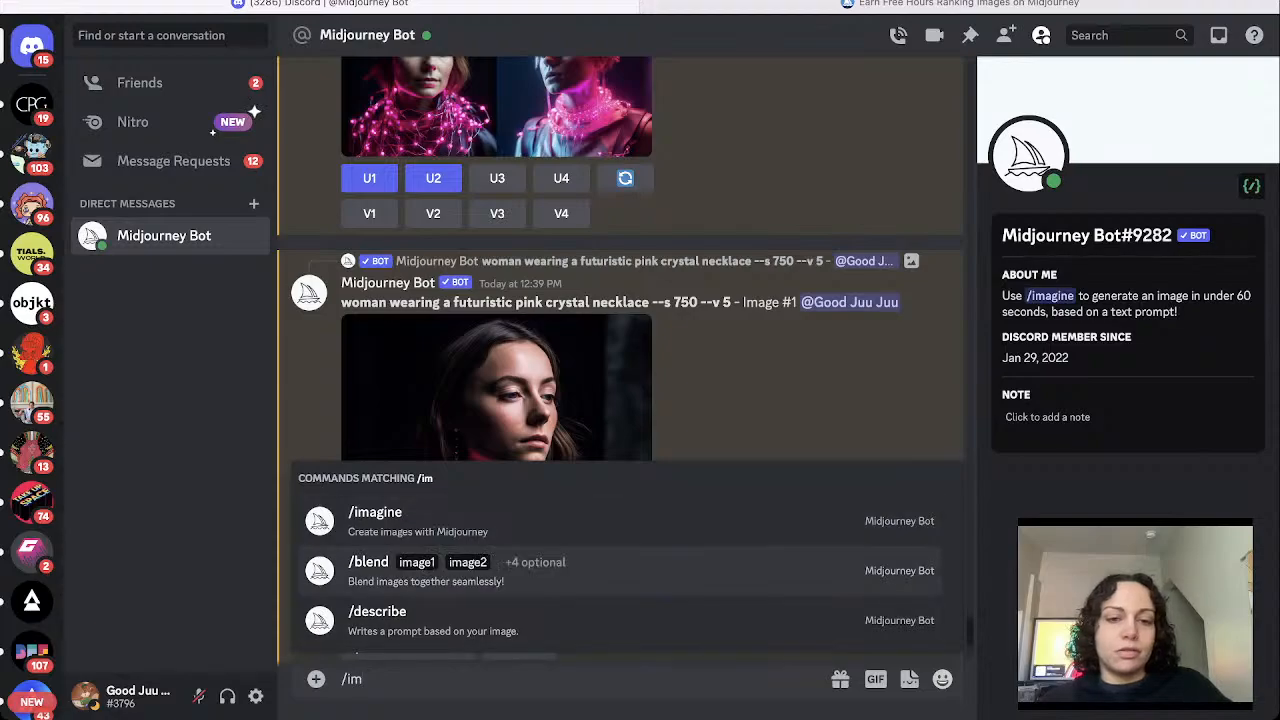
{"action": "key", "text": "Up"}
{"action": "key", "text": "Tab"}
{"action": "key", "text": "ctrl+v"}
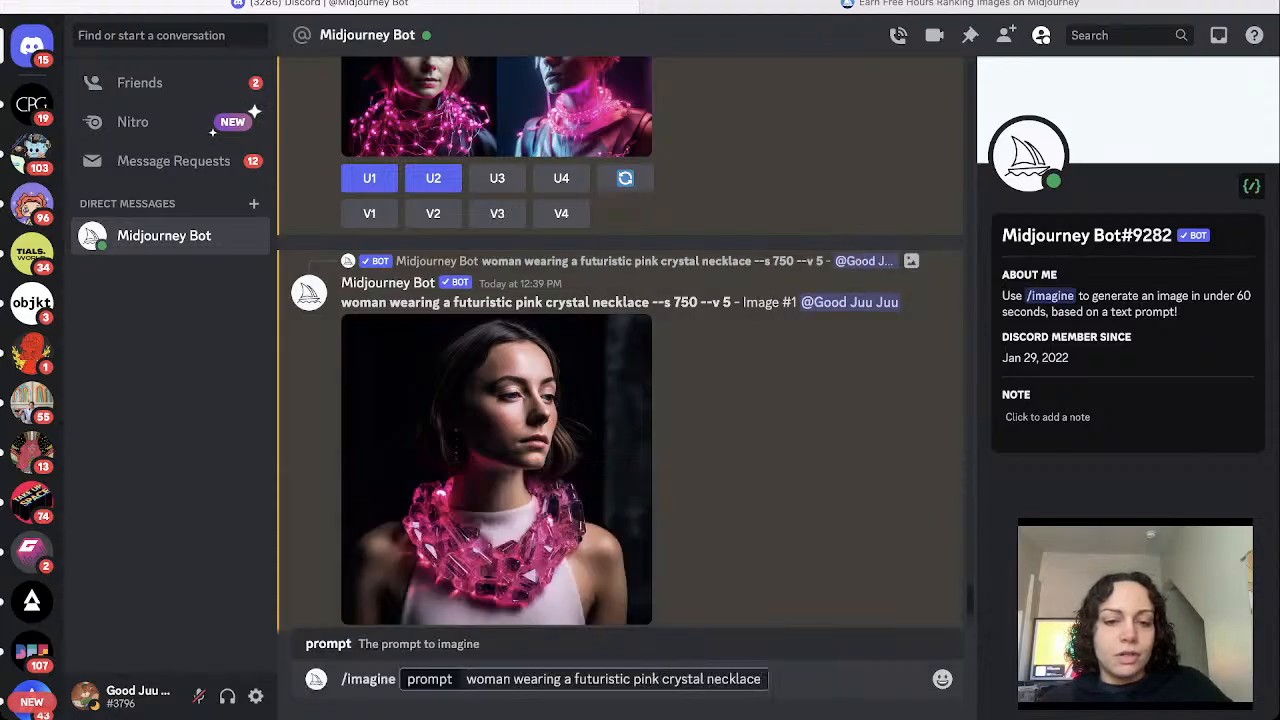
Prefix the prompt with "young", append ", outdoors, natural sunlight", and submit it for generation.
{"action": "left_click", "coordinate": [466, 679]}
{"action": "type", "text": "young"}
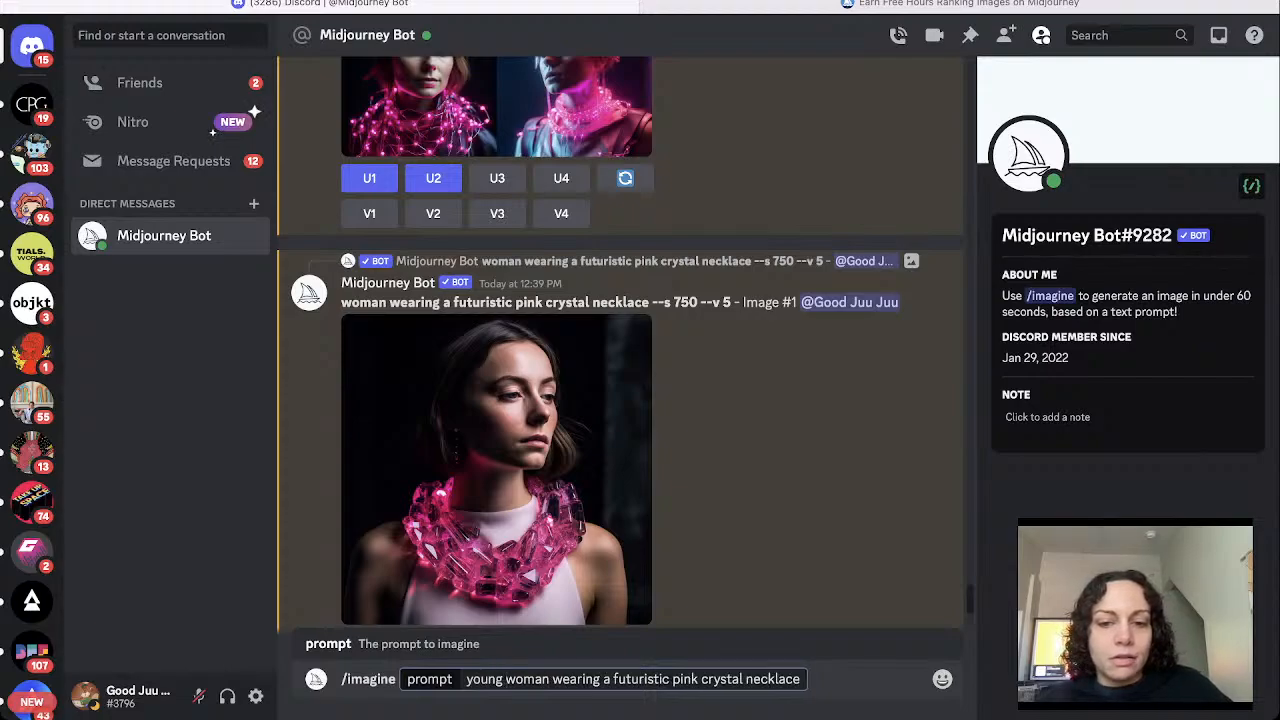
{"action": "left_click", "coordinate": [801, 679]}
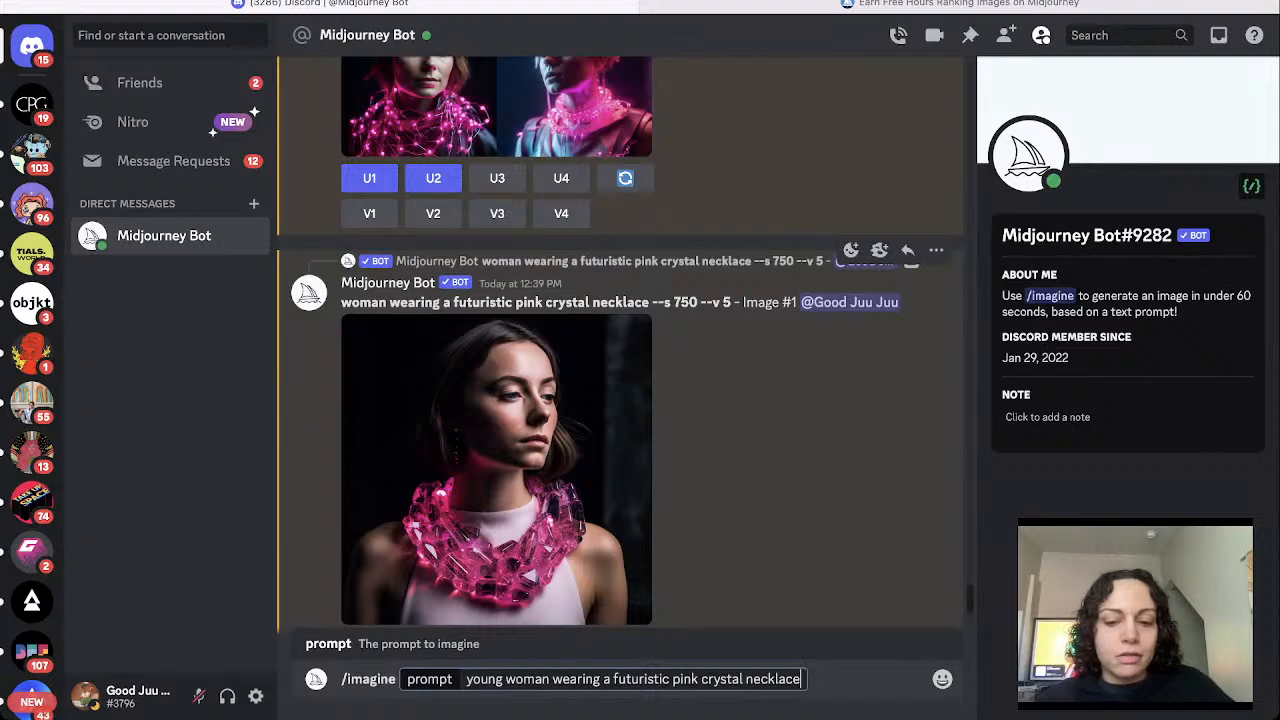
{"action": "type", "text": ", outd"}
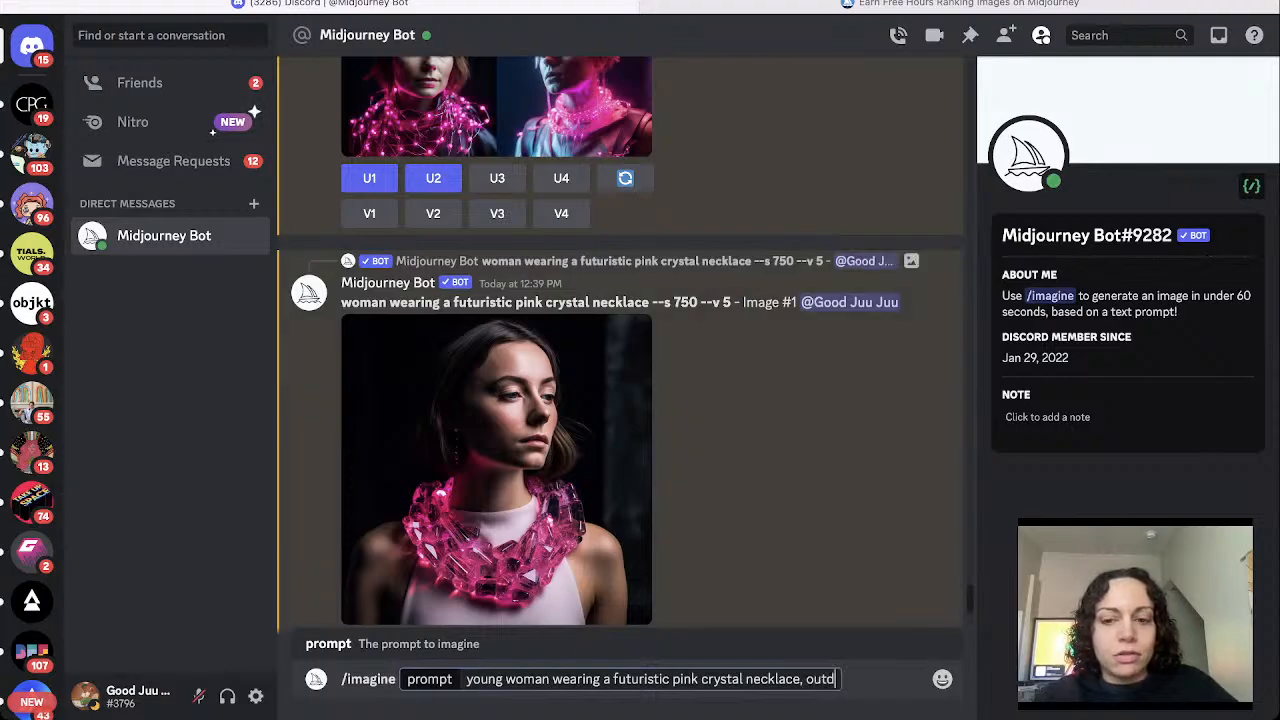
{"action": "type", "text": "oors, natural "}
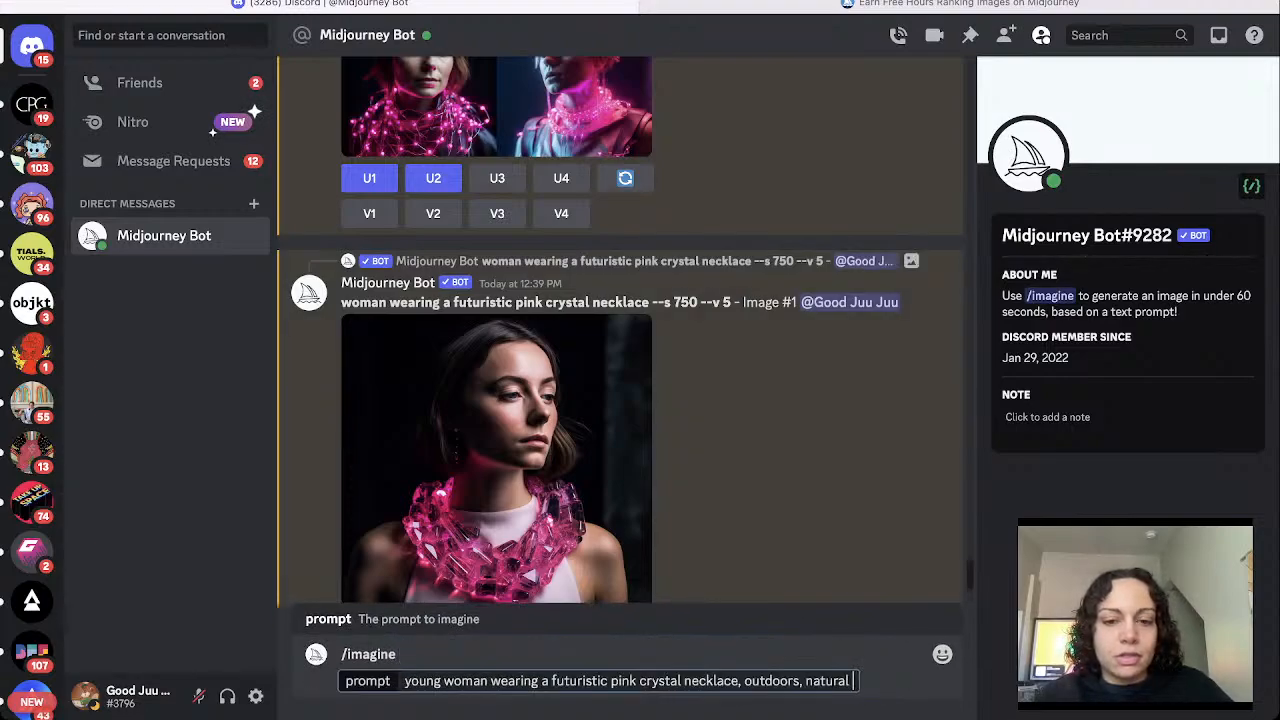
{"action": "type", "text": "sunlight"}
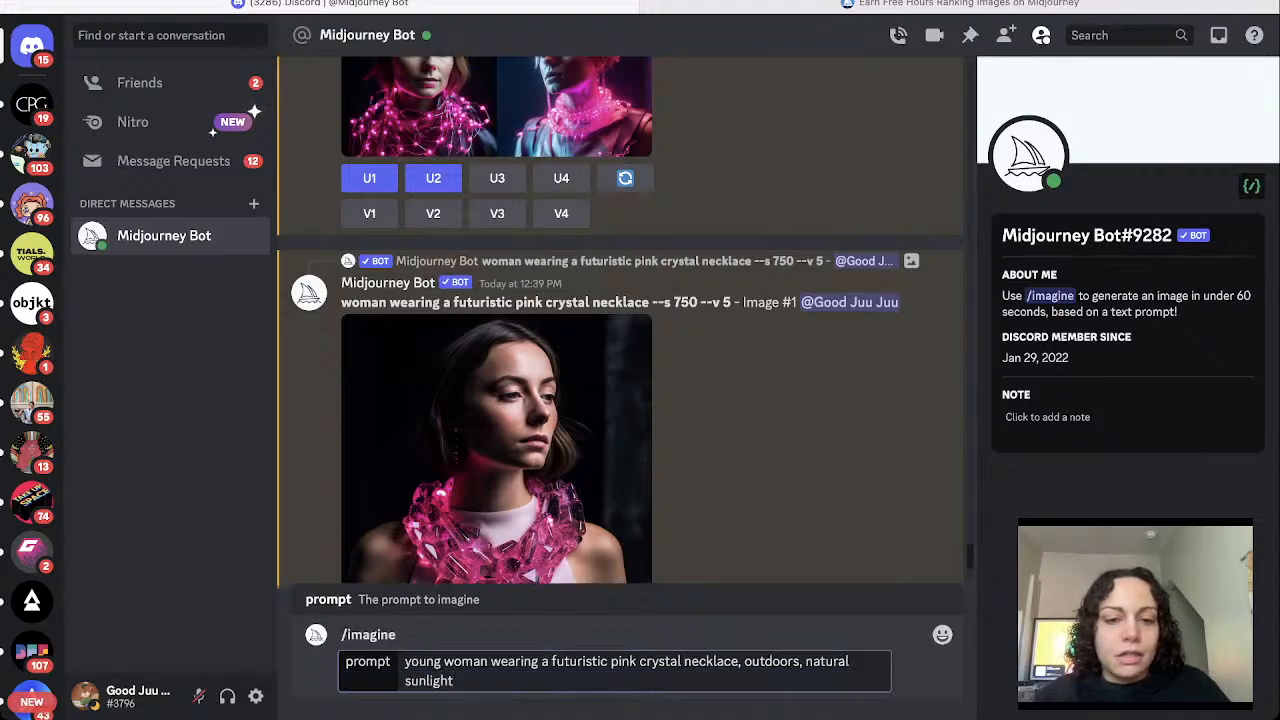
{"action": "key", "text": "Return"}
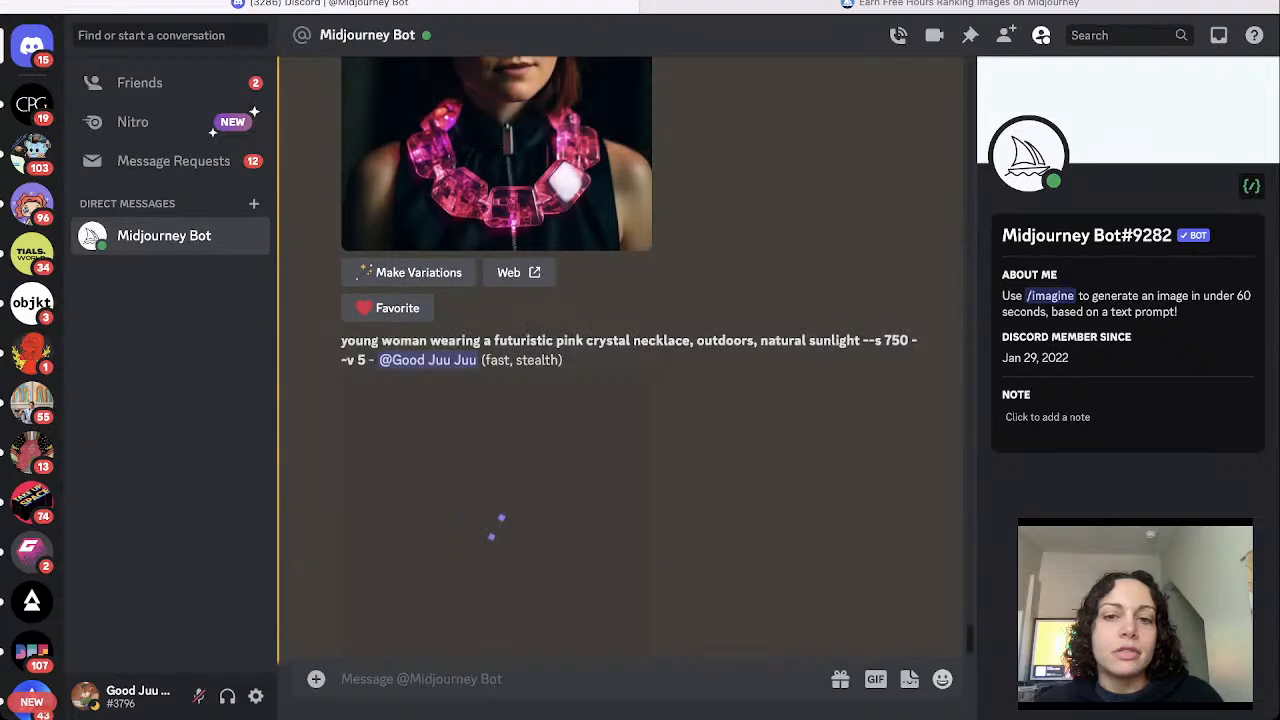
Enlarge the new outdoor necklace grid to examine its four images, and return to the conversation.
{"action": "left_click", "coordinate": [497, 390]}
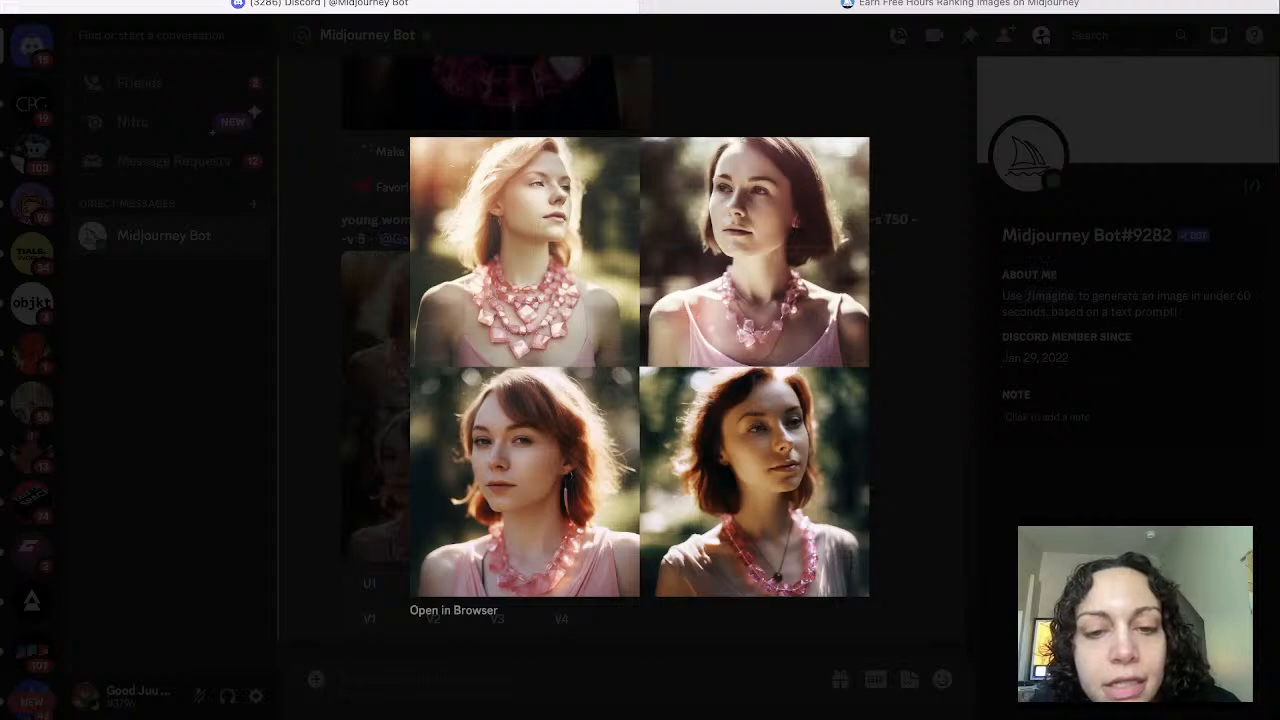
{"action": "key", "text": "Escape"}
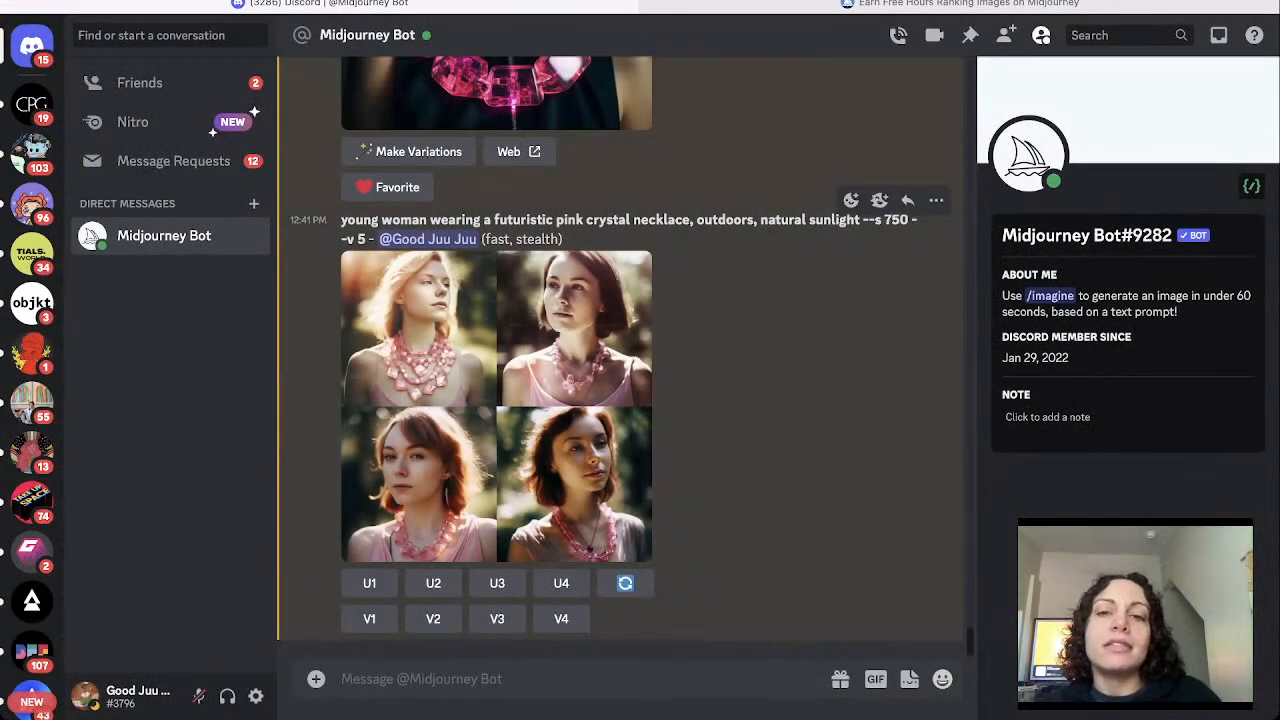
{"action": "scroll", "coordinate": [619, 359], "scroll_direction": "up", "scroll_amount": 1}
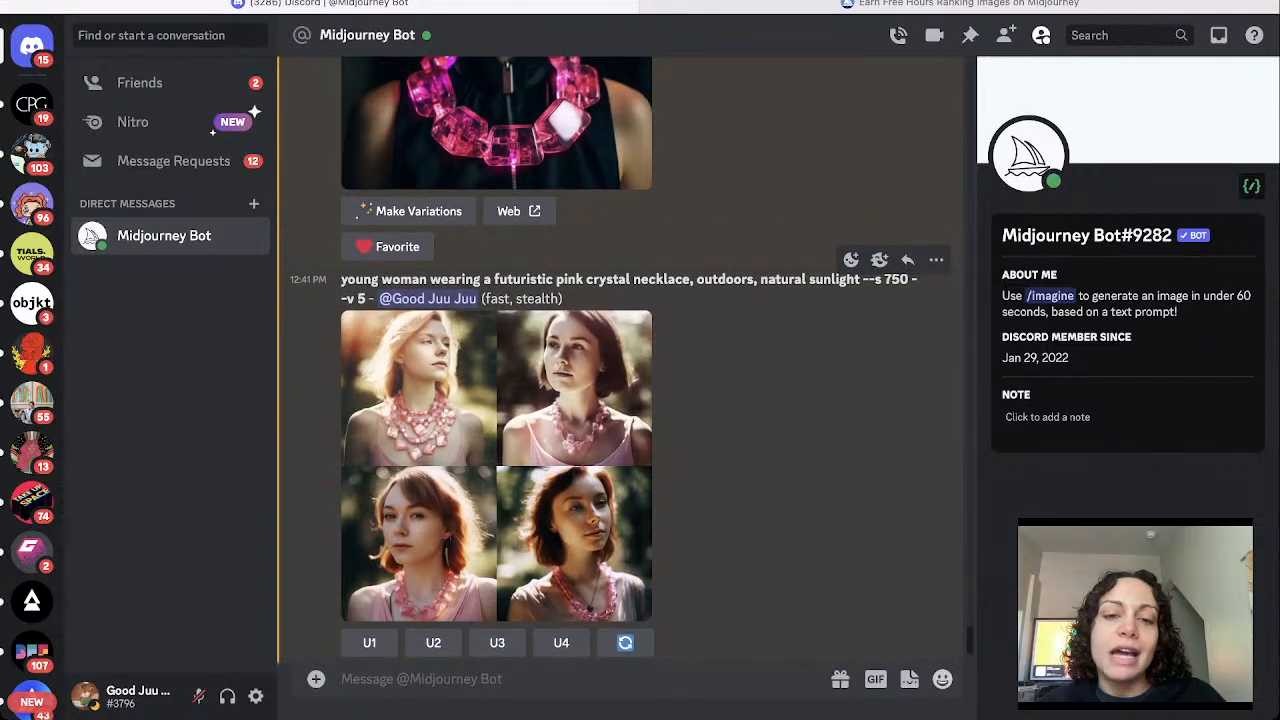
Start a new /imagine command with the prompt "fine luxury jewelry with pink crystals".
{"action": "scroll", "coordinate": [619, 359], "scroll_direction": "up", "scroll_amount": 4}
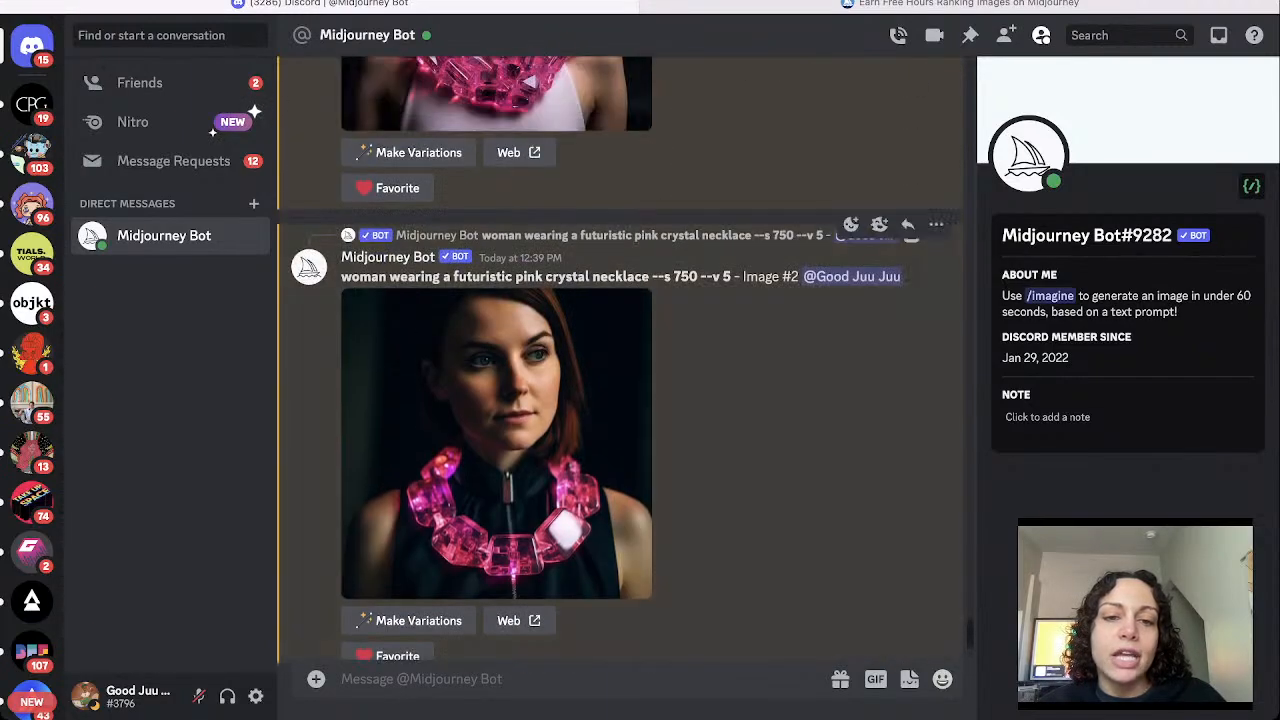
{"action": "scroll", "coordinate": [619, 359], "scroll_direction": "down", "scroll_amount": 5}
{"action": "scroll", "coordinate": [619, 620], "scroll_direction": "up", "scroll_amount": 5}
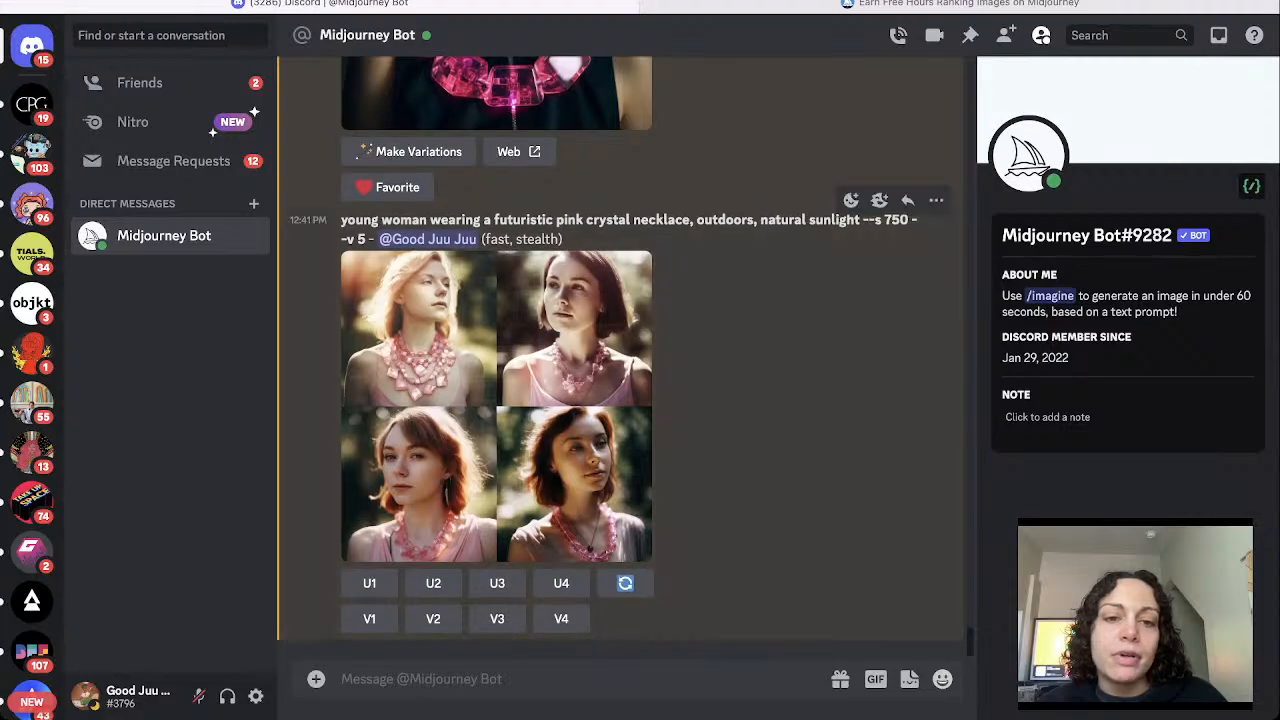
{"action": "scroll", "coordinate": [619, 620], "scroll_direction": "down", "scroll_amount": 5}
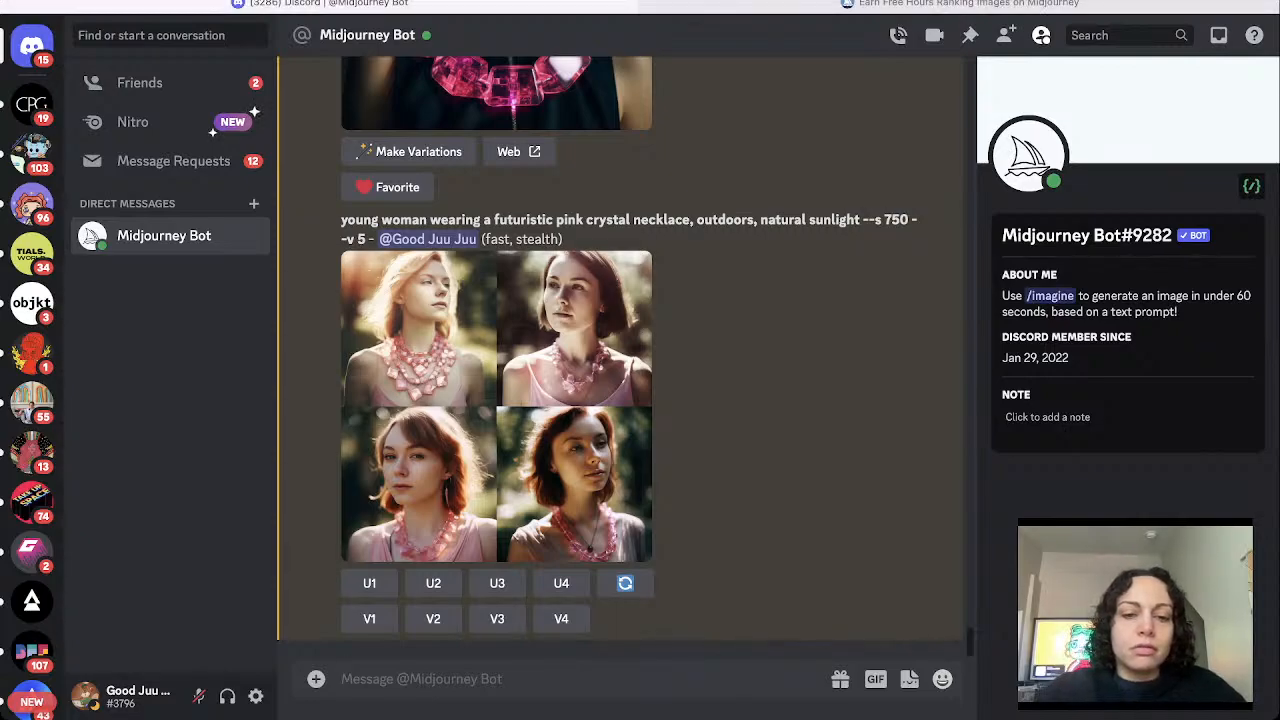
{"action": "type", "text": "/"}
{"action": "key", "text": "BackSpace"}
{"action": "type", "text": "/i"}
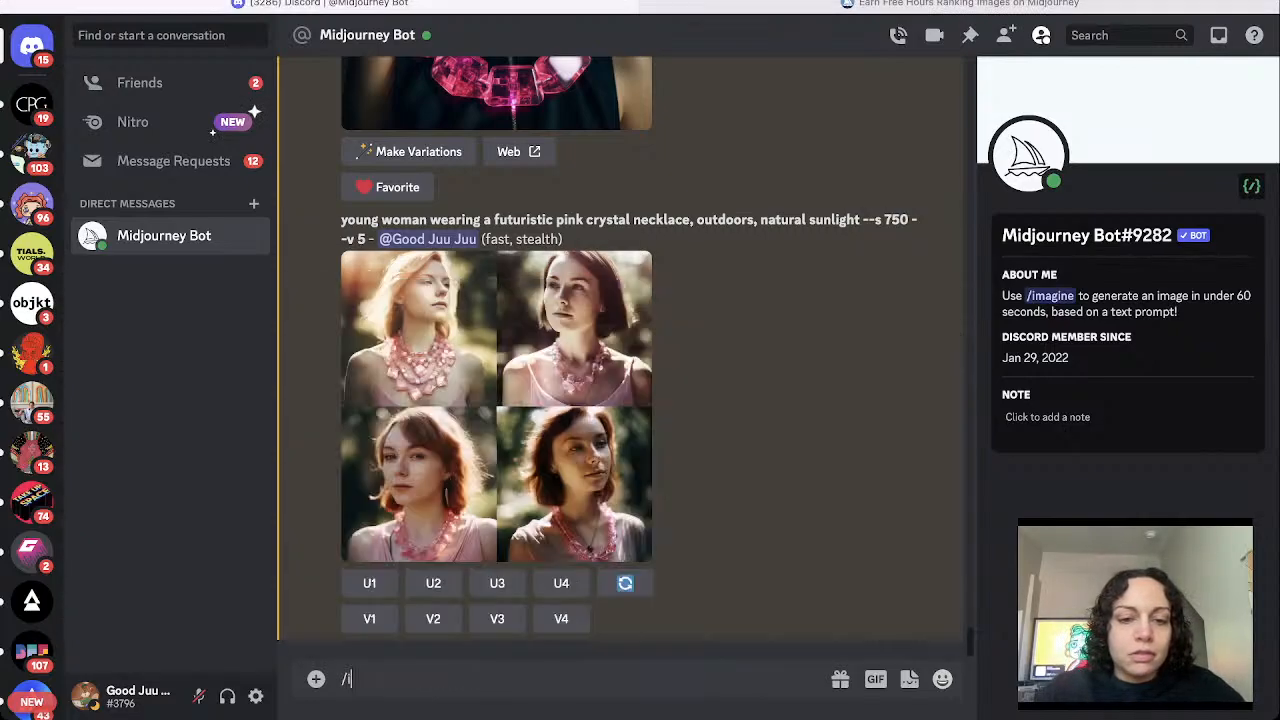
{"action": "type", "text": "ma"}
{"action": "key", "text": "Tab"}
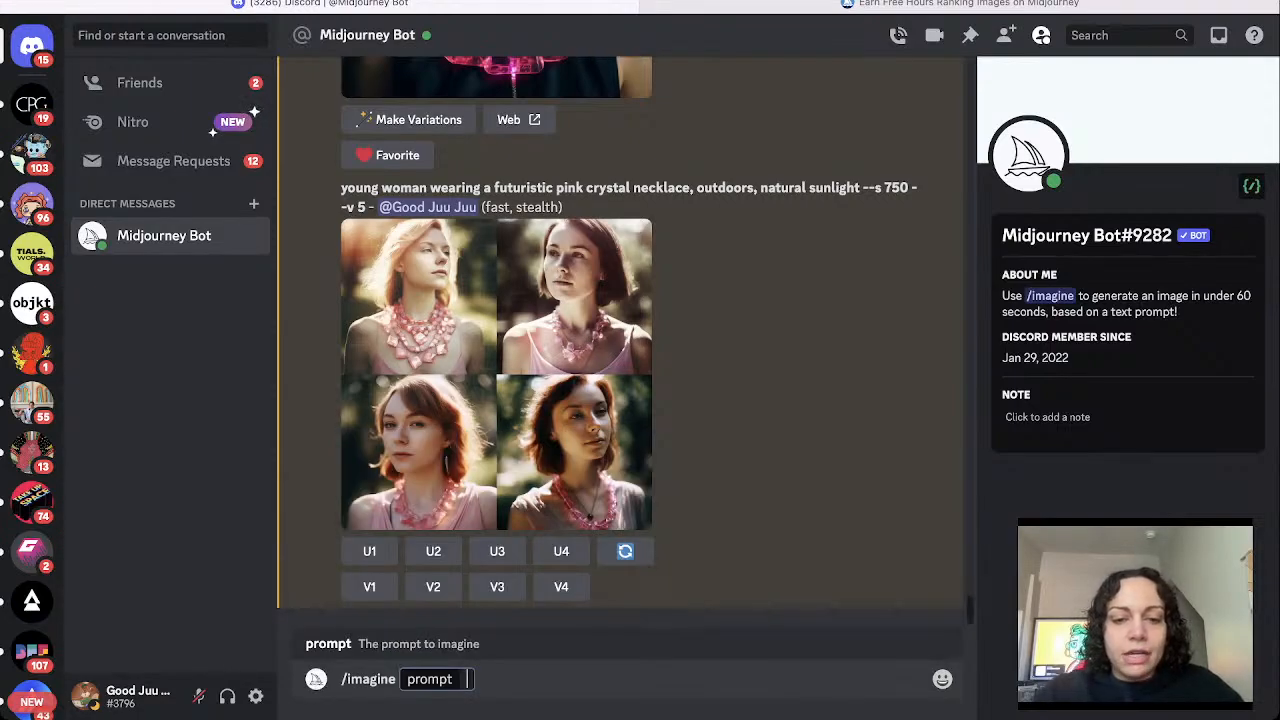
{"action": "type", "text": "fine luxury jewelry with pink crystals"}
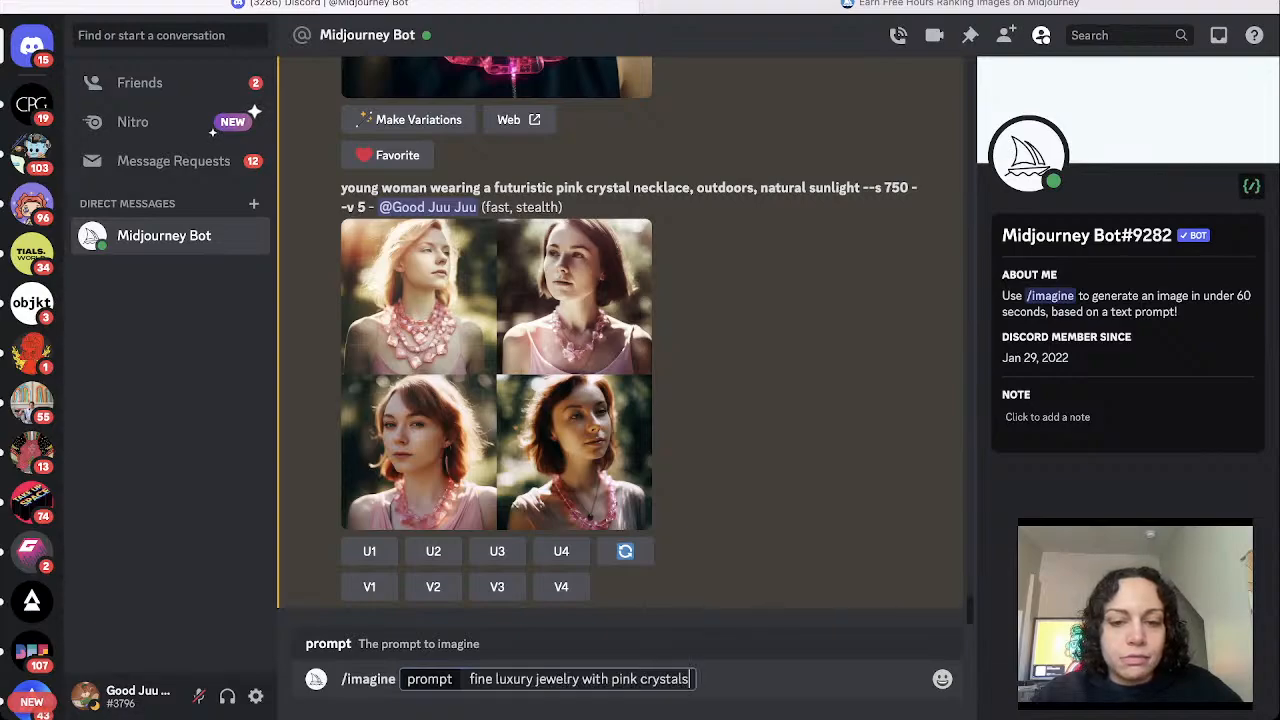
Replace "with" by "featuring" in the prompt and correct the spacing around the new word.
{"action": "left_click_drag", "start_coordinate": [610, 679], "coordinate": [582, 679]}
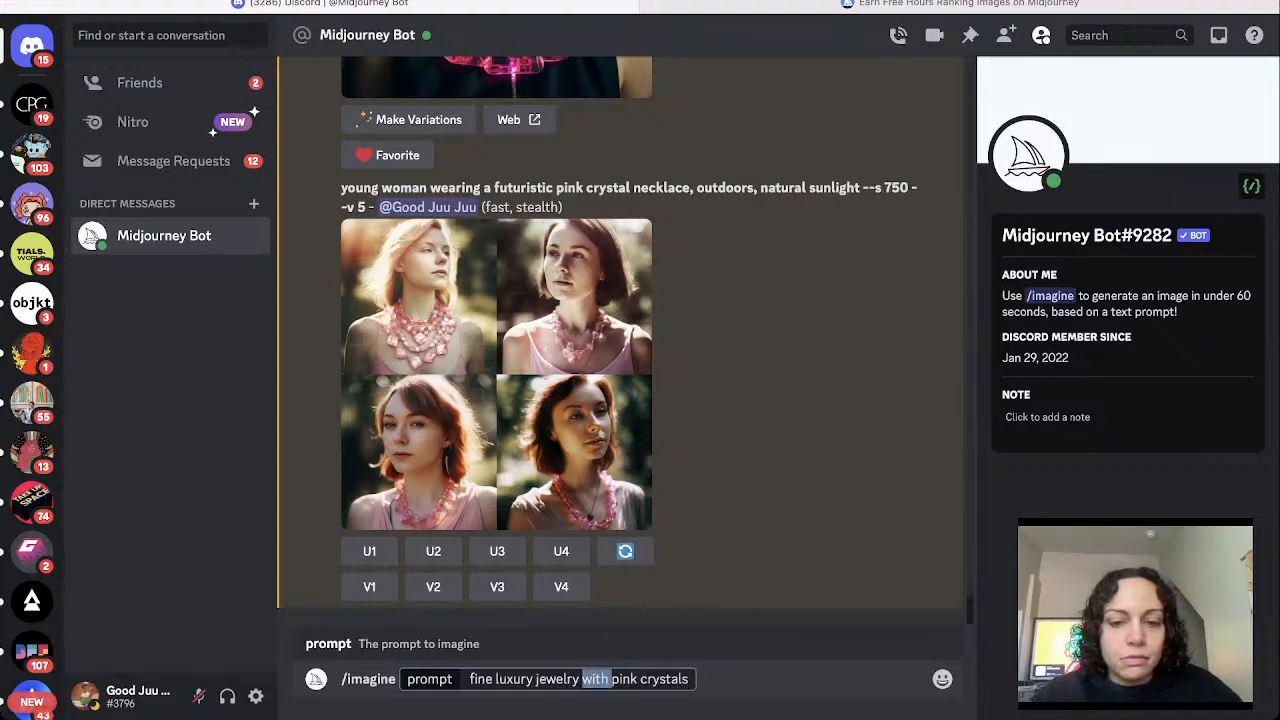
{"action": "type", "text": "featuring"}
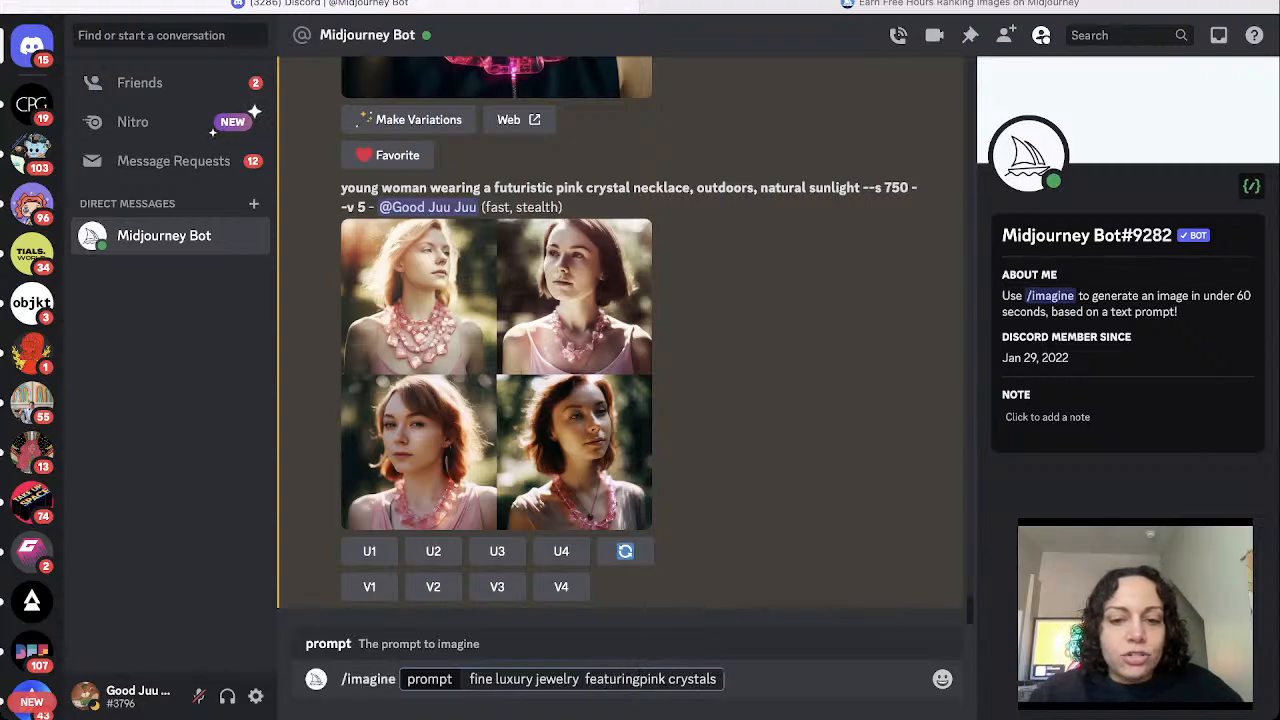
{"action": "left_click", "coordinate": [583, 679]}
{"action": "key", "text": "BackSpace"}
{"action": "key", "text": "BackSpace"}
{"action": "left_click", "coordinate": [638, 679]}
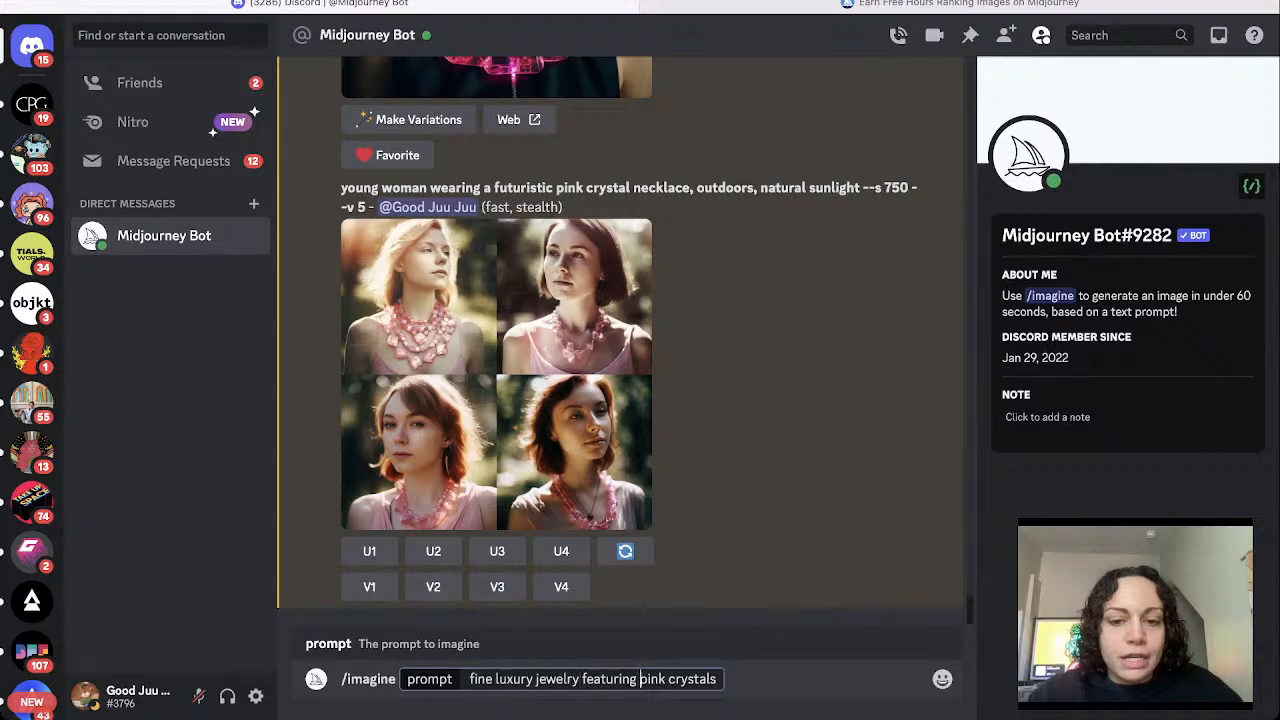
Change "crystals" to "gemstones" in the prompt and submit it for generation.
{"action": "double_click", "coordinate": [693, 679]}
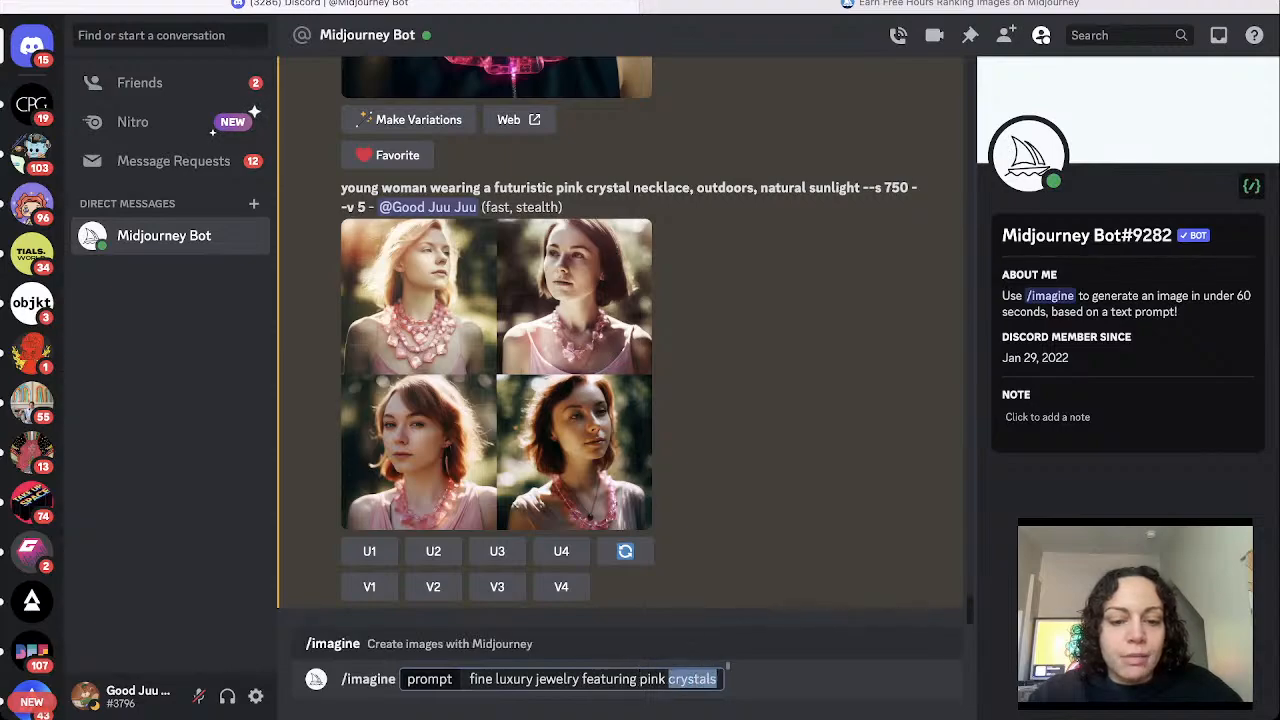
{"action": "key", "text": "BackSpace"}
{"action": "type", "text": "gemstones"}
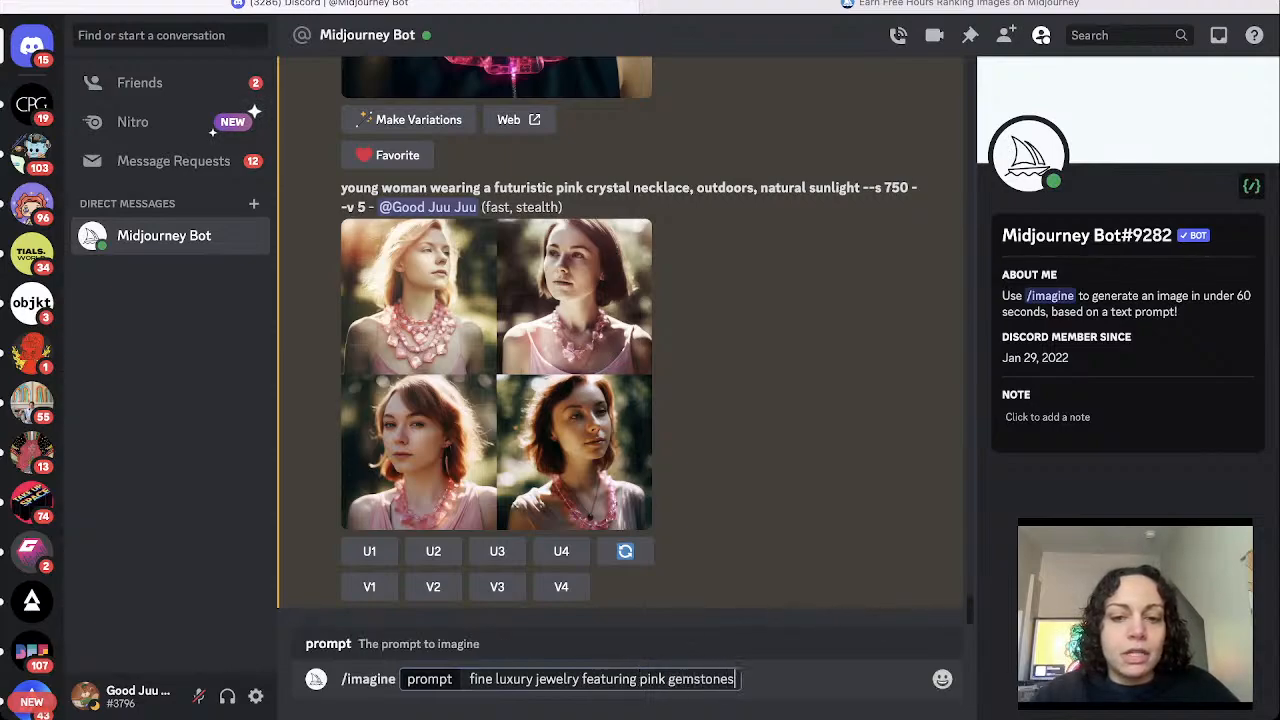
{"action": "key", "text": "Return"}
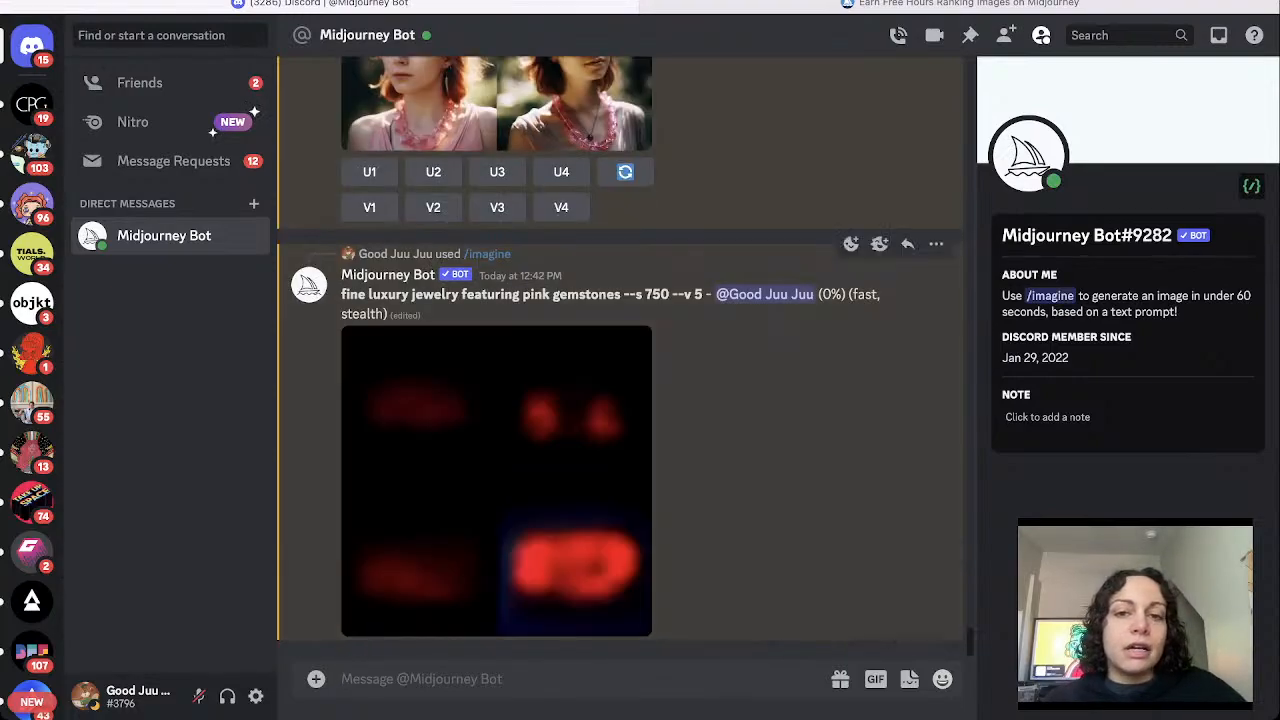
Copy the prompt "fine luxury jewelry featuring pink gemstones" without its parameters into a new /imagine command, prefix it with "woman wearing", and submit it.
{"action": "left_click_drag", "start_coordinate": [624, 294], "coordinate": [341, 294]}
{"action": "key", "text": "ctrl+c"}
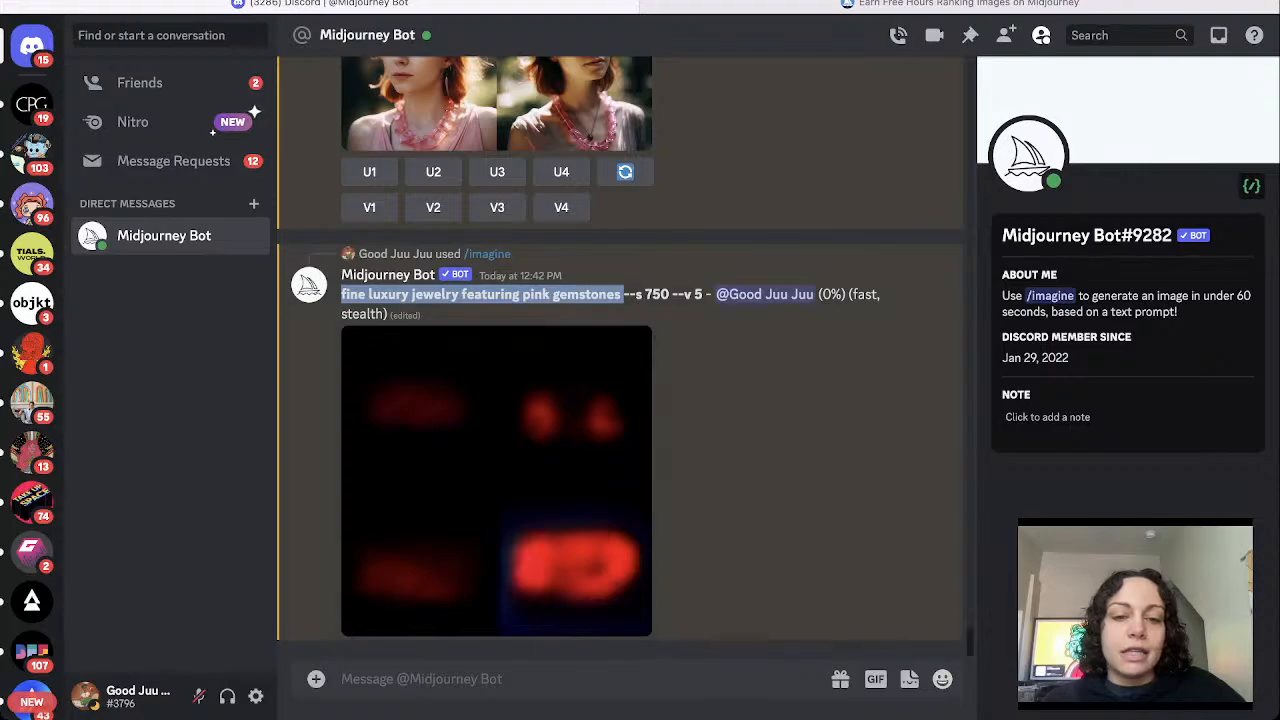
{"action": "left_click", "coordinate": [342, 678]}
{"action": "type", "text": "/ima"}
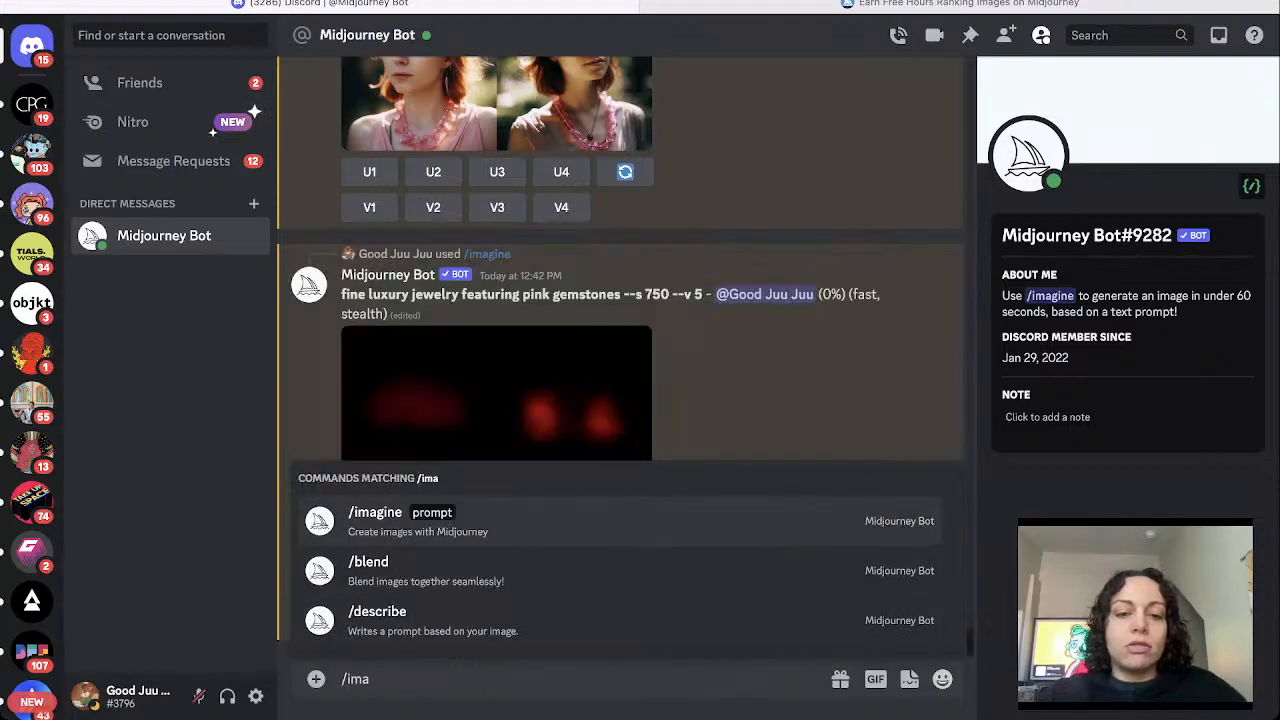
{"action": "key", "text": "Tab"}
{"action": "type", "text": "woman w"}
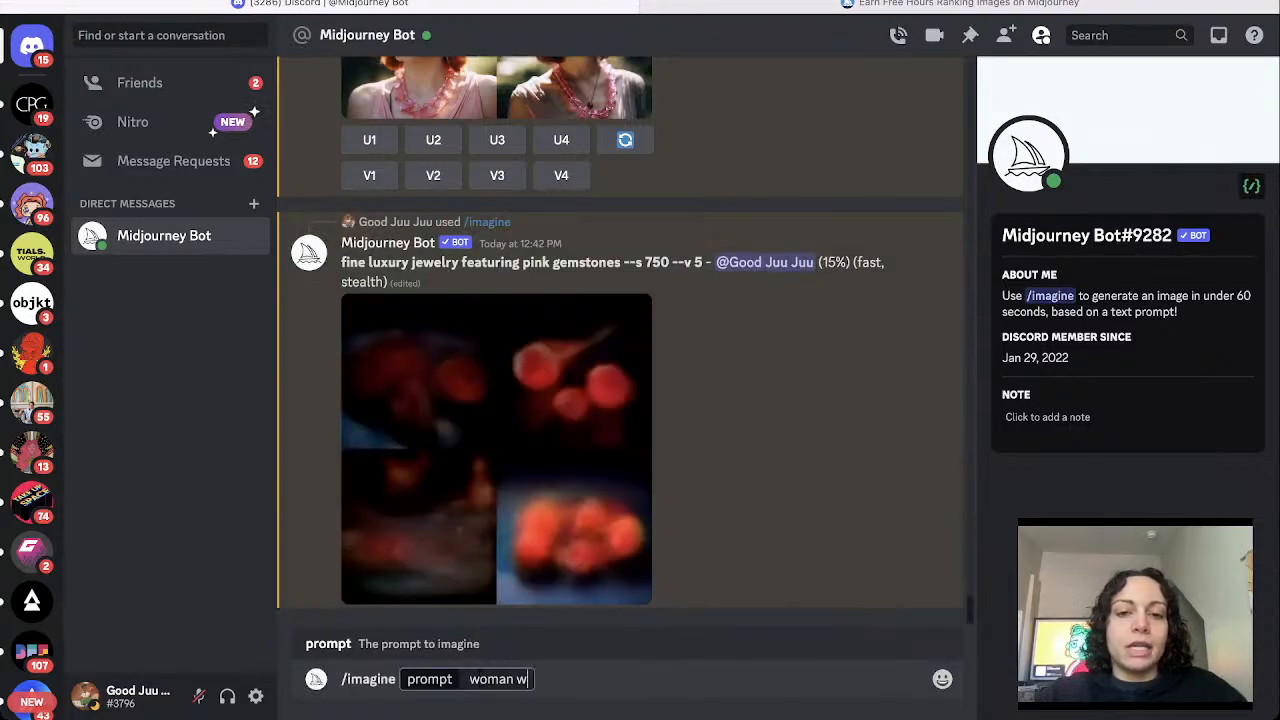
{"action": "type", "text": "earing"}
{"action": "key", "text": "ctrl+v"}
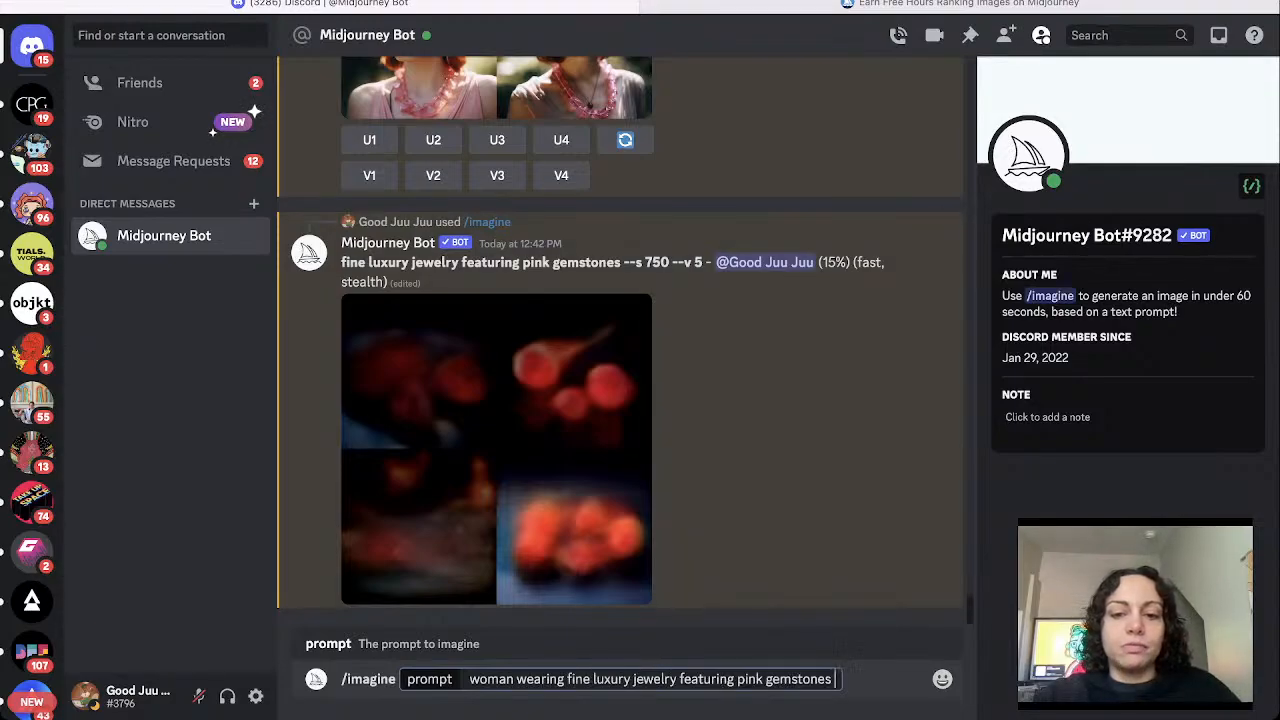
{"action": "key", "text": "Return"}
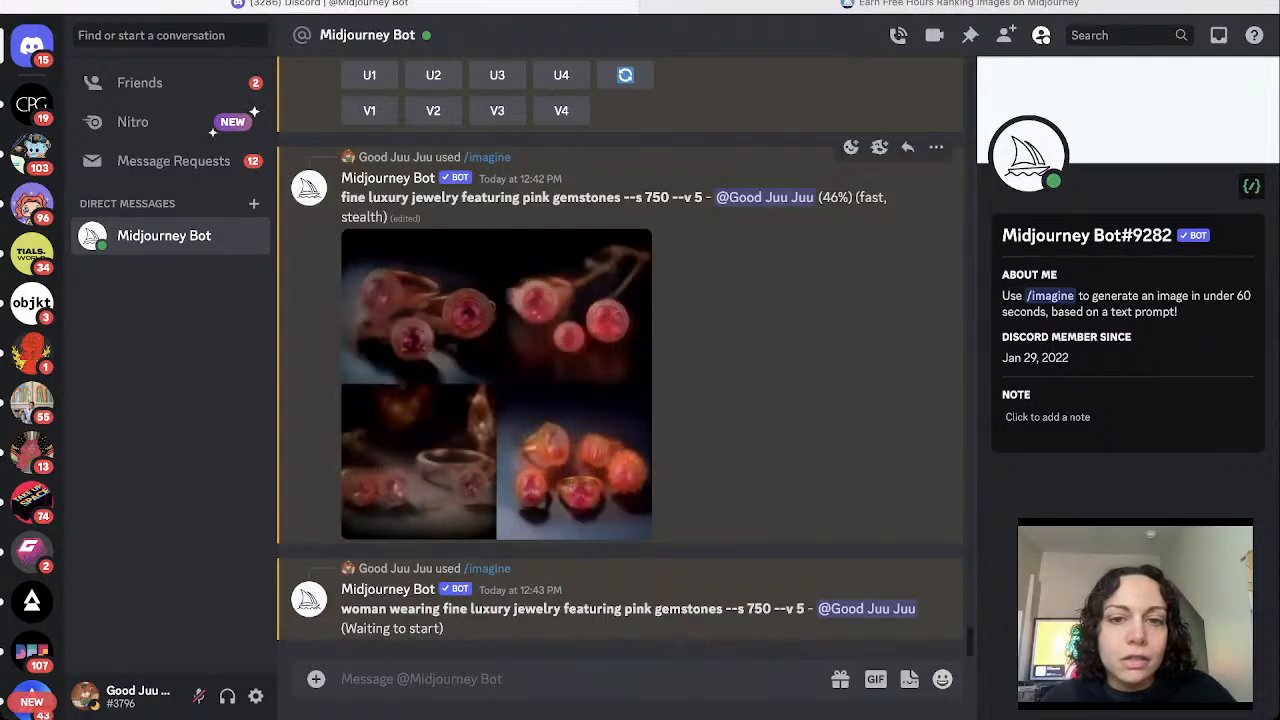
Look back at the earlier crystal necklace images and enlarge the finished pink gemstone jewelry grid to examine its four images.
{"action": "scroll", "coordinate": [620, 400], "scroll_direction": "up", "scroll_amount": 1}
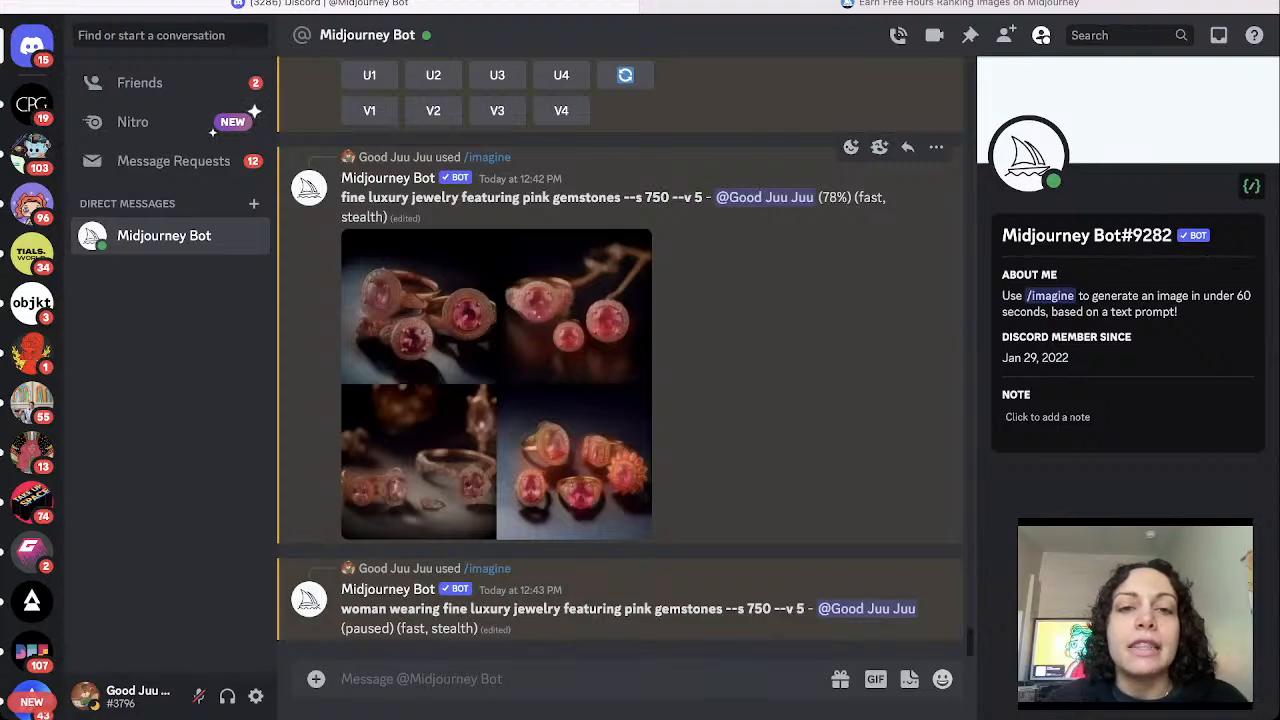
{"action": "scroll", "coordinate": [620, 360], "scroll_direction": "up", "scroll_amount": 5}
{"action": "scroll", "coordinate": [620, 360], "scroll_direction": "down", "scroll_amount": 2}
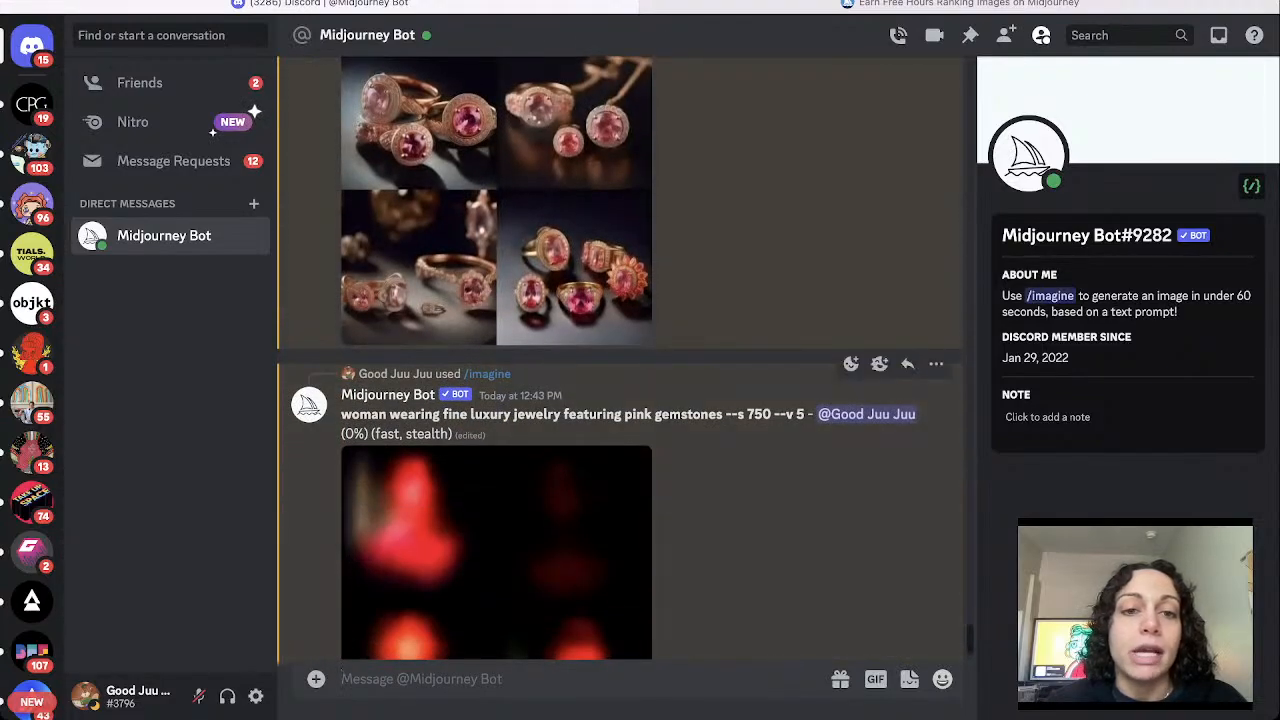
{"action": "scroll", "coordinate": [620, 360], "scroll_direction": "up", "scroll_amount": 10}
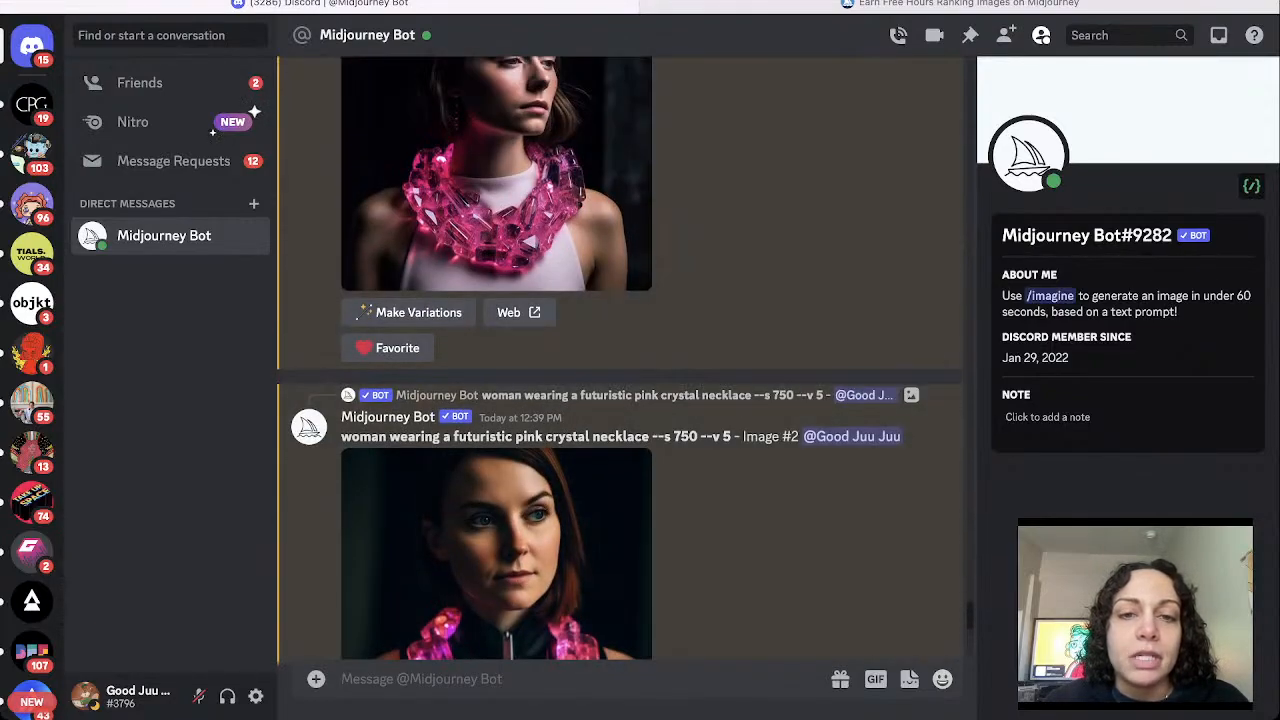
{"action": "scroll", "coordinate": [620, 360], "scroll_direction": "down", "scroll_amount": 10}
{"action": "scroll", "coordinate": [620, 360], "scroll_direction": "down", "scroll_amount": 10}
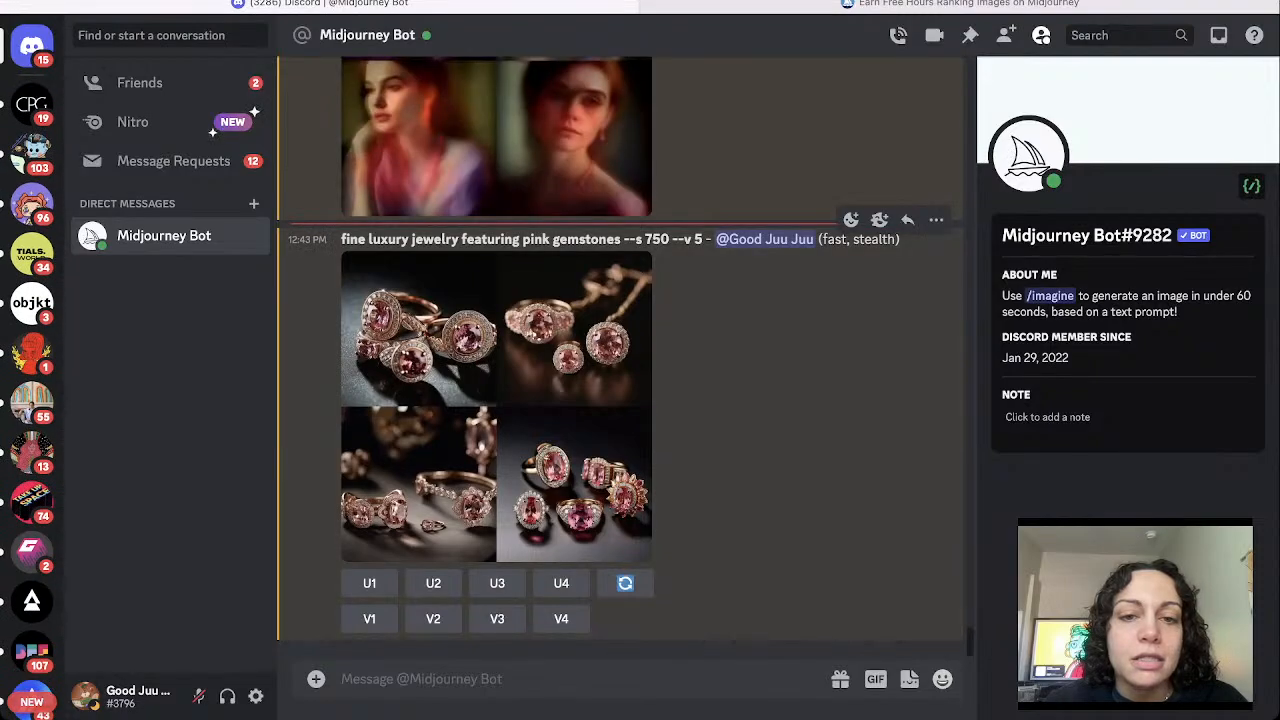
{"action": "left_click", "coordinate": [497, 407]}
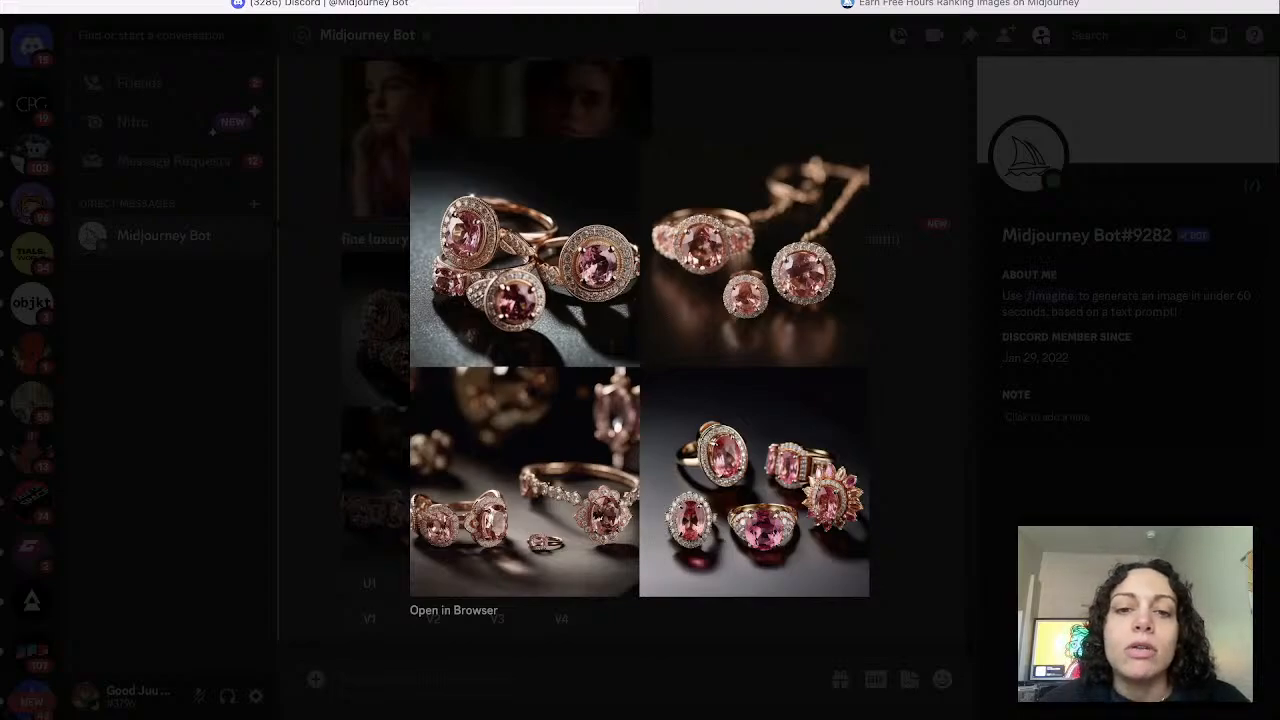
{"action": "key", "text": "Escape"}
Review the outdoor necklace grid again and enlarge the grid of women wearing fine luxury jewelry to examine its four images.
{"action": "scroll", "coordinate": [617, 360], "scroll_direction": "up", "scroll_amount": 2}
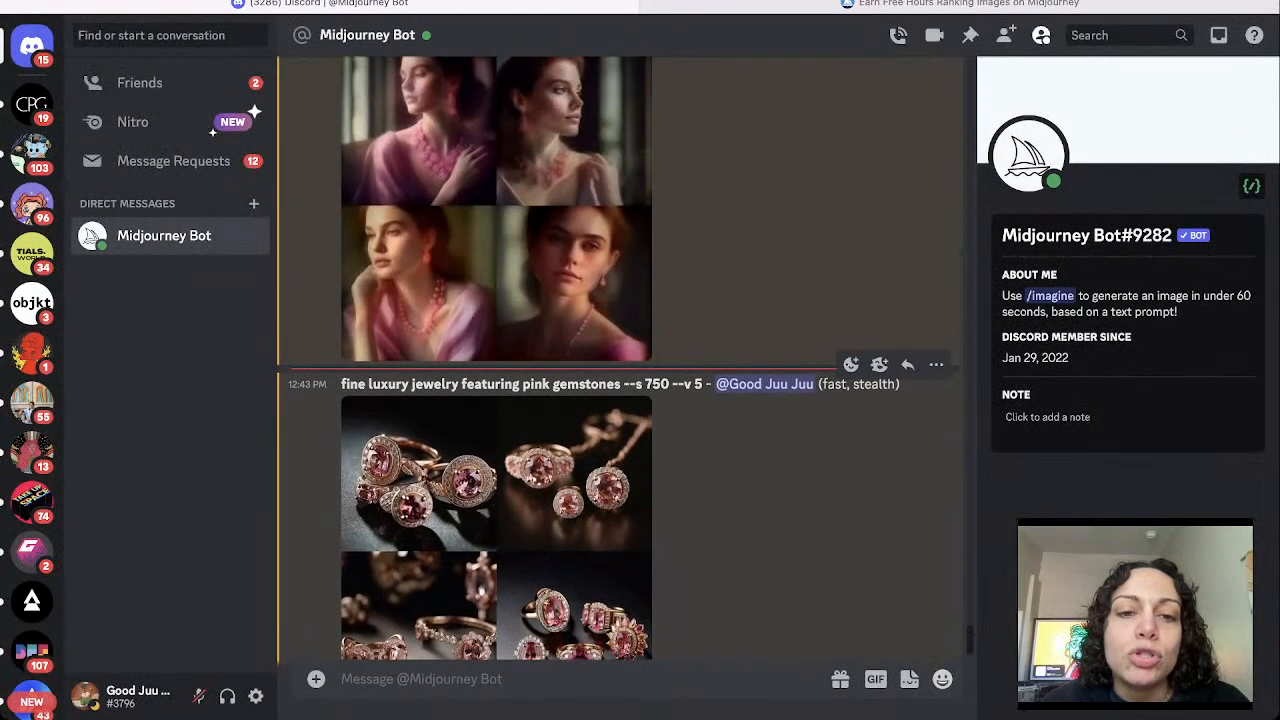
{"action": "scroll", "coordinate": [617, 360], "scroll_direction": "down", "scroll_amount": 3}
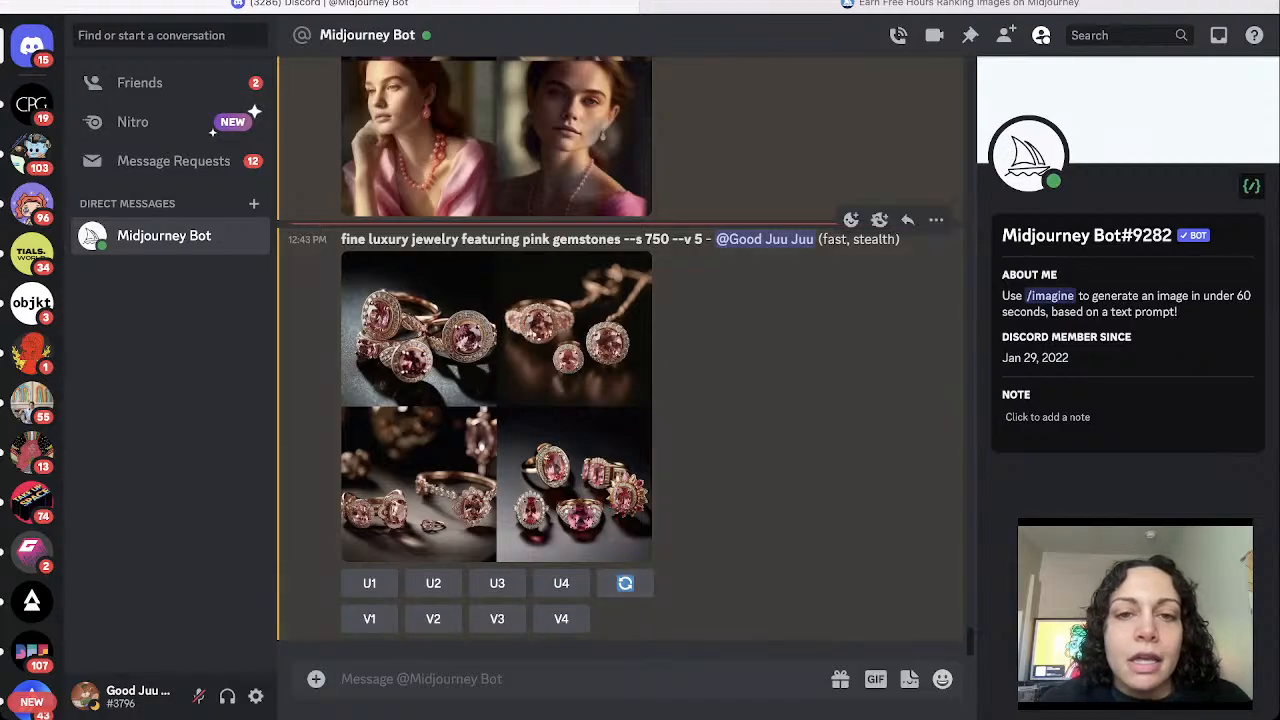
{"action": "scroll", "coordinate": [625, 583], "scroll_direction": "up", "scroll_amount": 3}
{"action": "scroll", "coordinate": [618, 359], "scroll_direction": "up", "scroll_amount": 2}
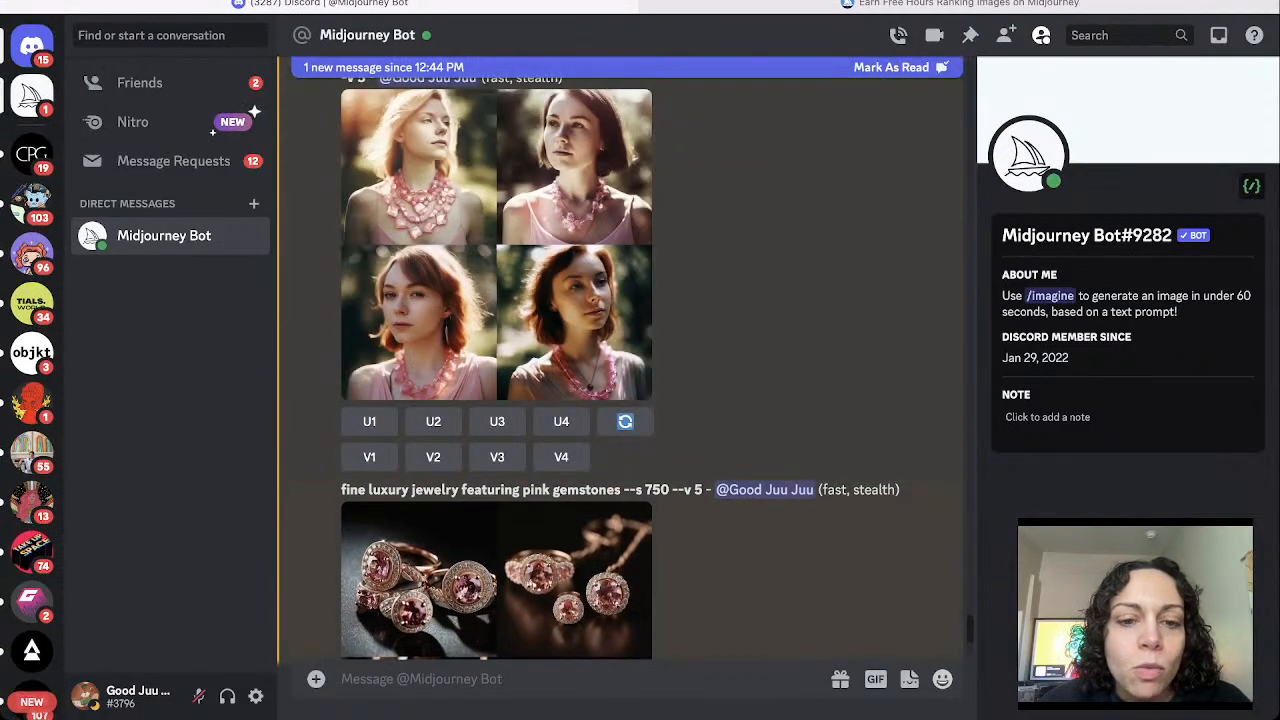
{"action": "scroll", "coordinate": [620, 400], "scroll_direction": "down", "scroll_amount": 12}
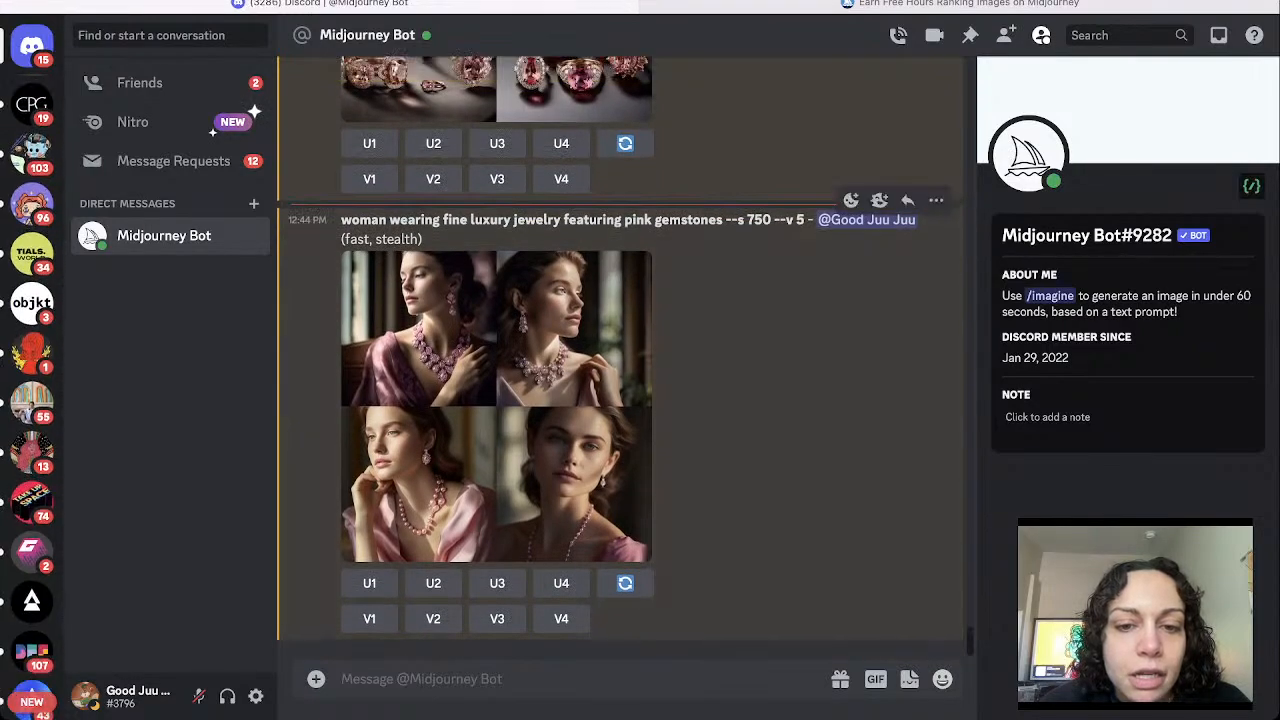
{"action": "left_click", "coordinate": [640, 340]}
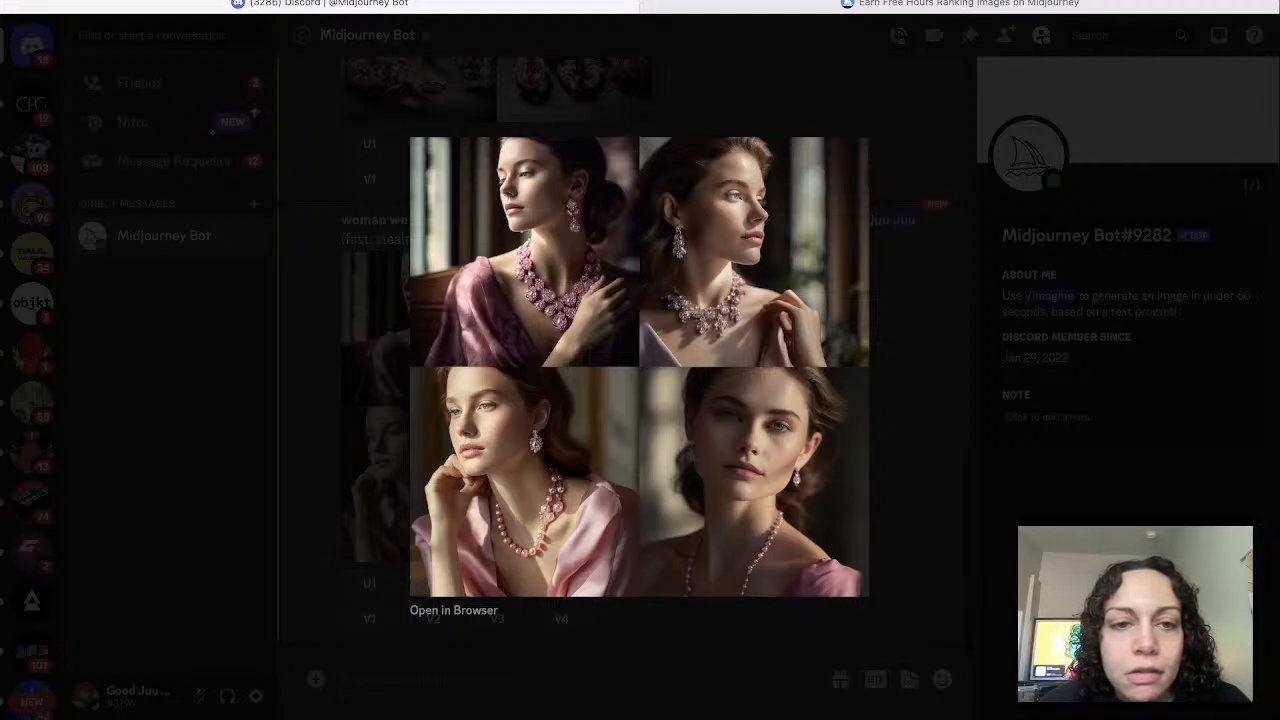
{"action": "key", "text": "Escape"}
Copy the text "fine luxury jewelry featuring pink gemstones" from the jewelry-only result, without its parameters, into a new /imagine command.
{"action": "scroll", "coordinate": [620, 360], "scroll_direction": "up", "scroll_amount": 3}
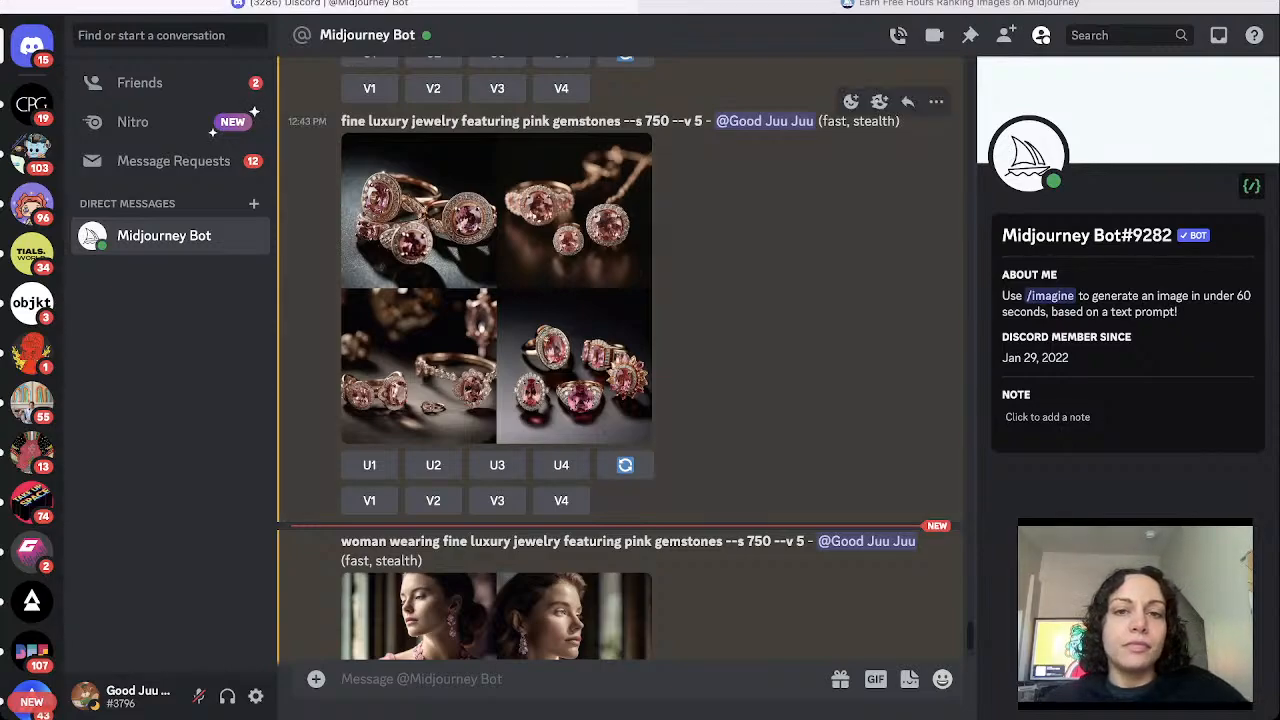
{"action": "left_click_drag", "start_coordinate": [622, 121], "coordinate": [341, 121]}
{"action": "key", "text": "ctrl+c"}
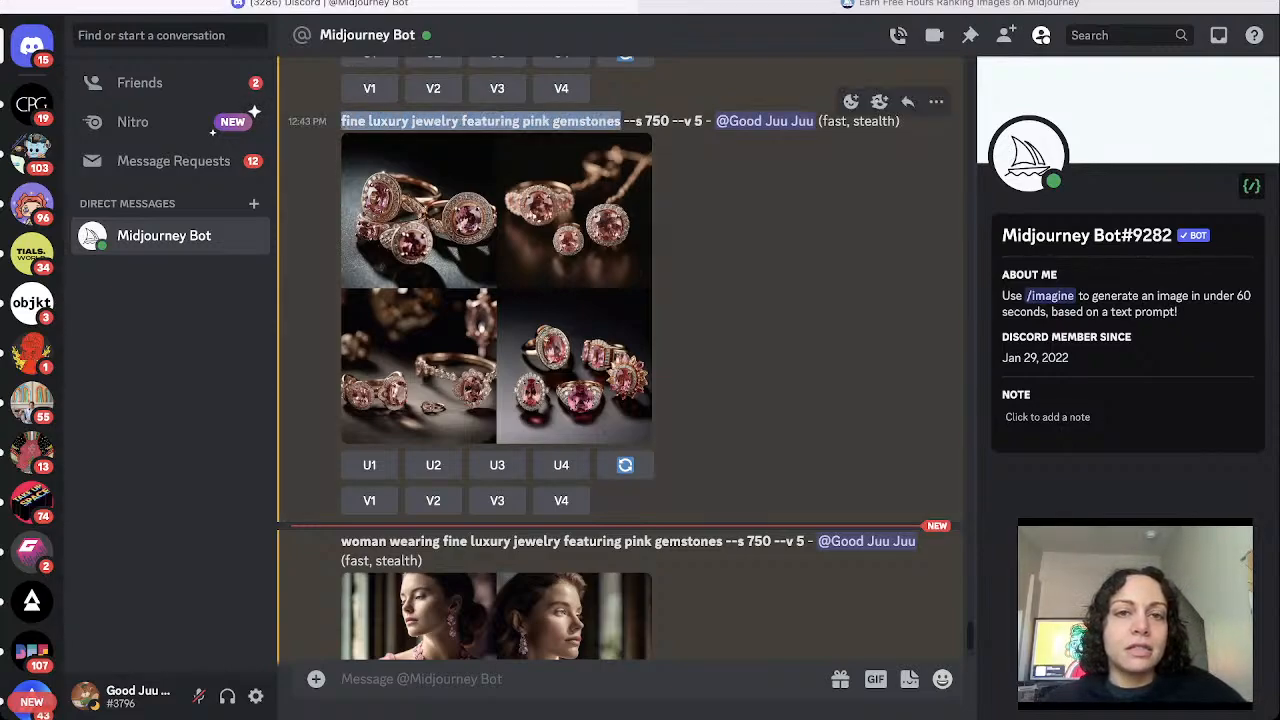
{"action": "left_click", "coordinate": [345, 678]}
{"action": "type", "text": "/imagine"}
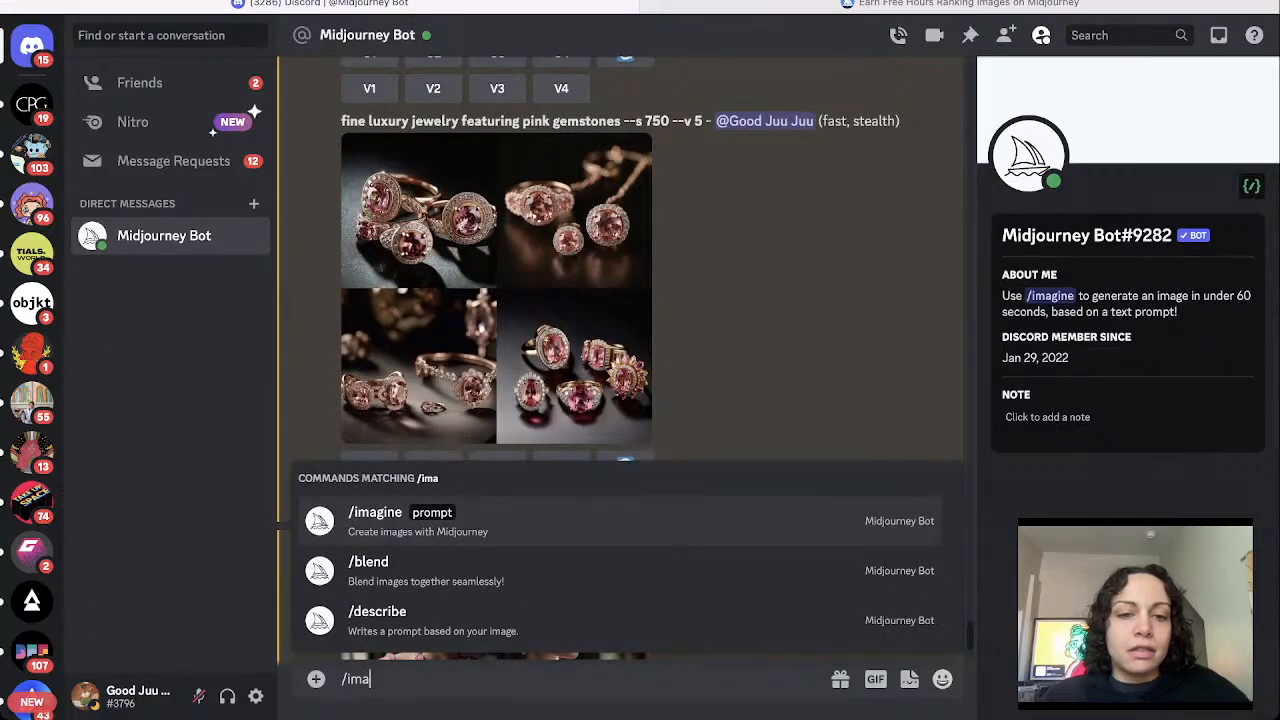
{"action": "key", "text": "Tab"}
{"action": "key", "text": "ctrl+v"}
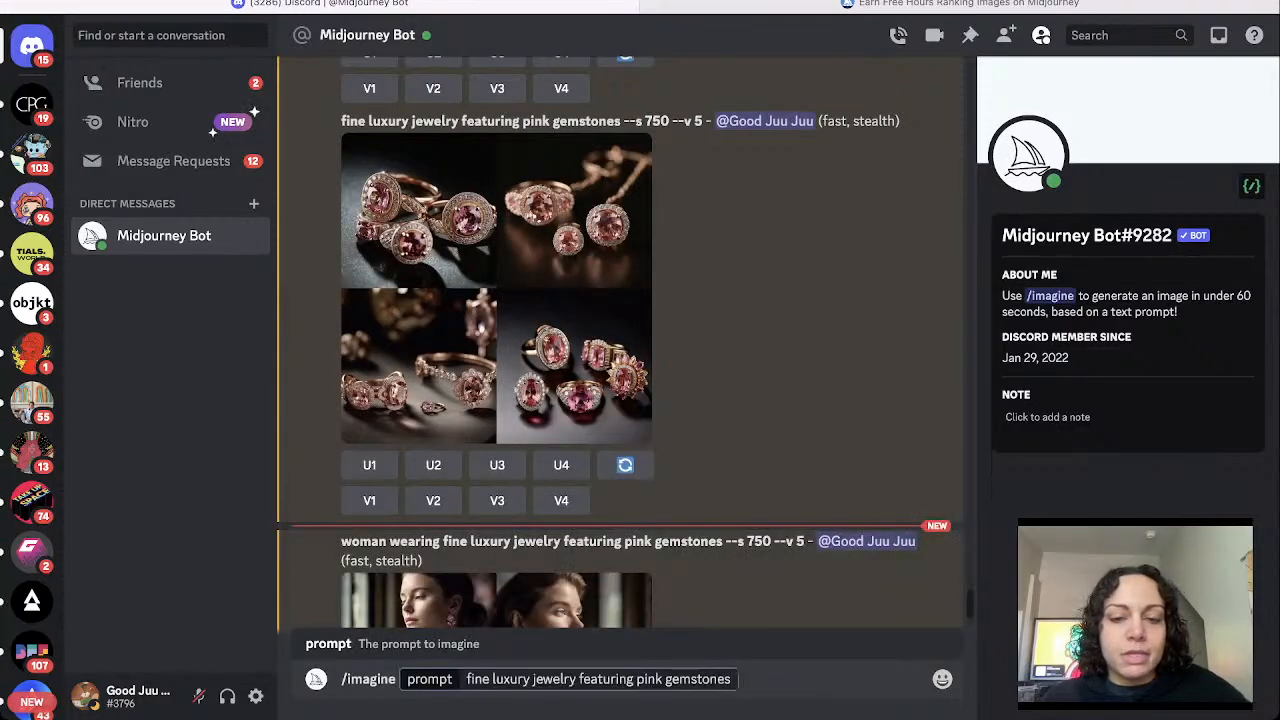
Replace "jewelry" with "necklace" in the pending /imagine prompt "fine luxury jewelry featuring pink gemstones".
{"action": "left_click_drag", "start_coordinate": [529, 679], "coordinate": [467, 679]}
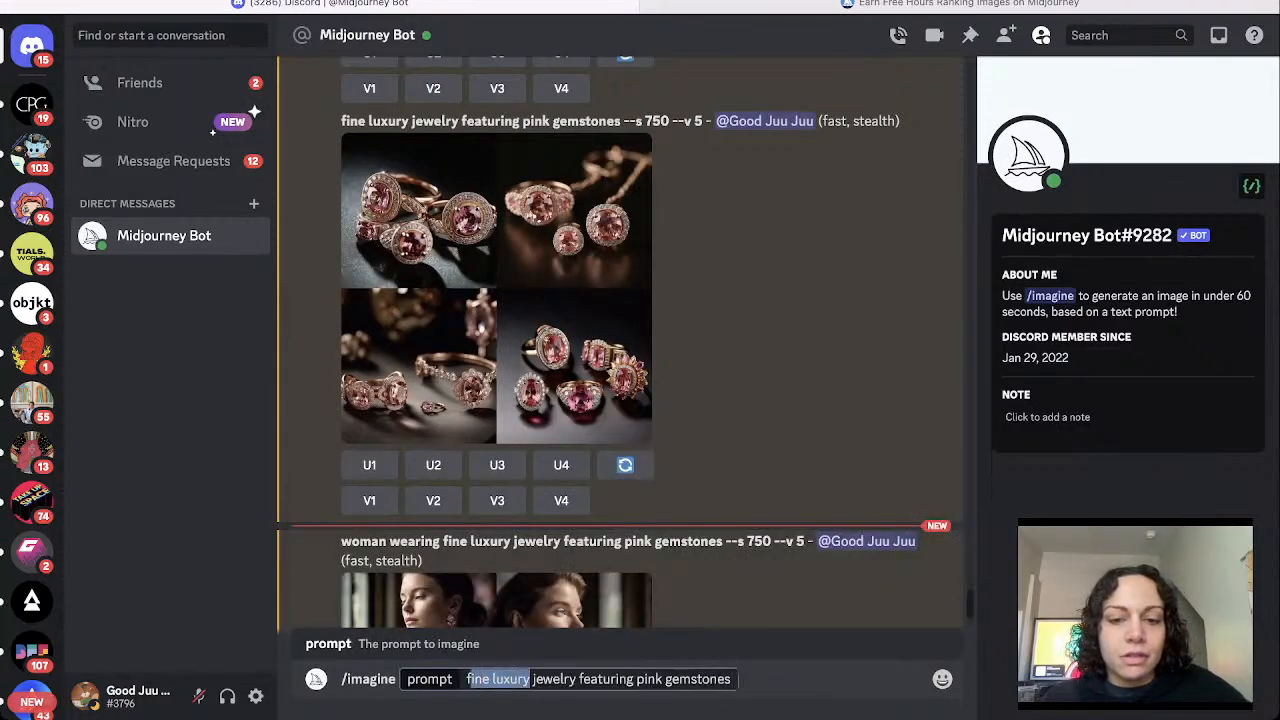
{"action": "left_click", "coordinate": [732, 679]}
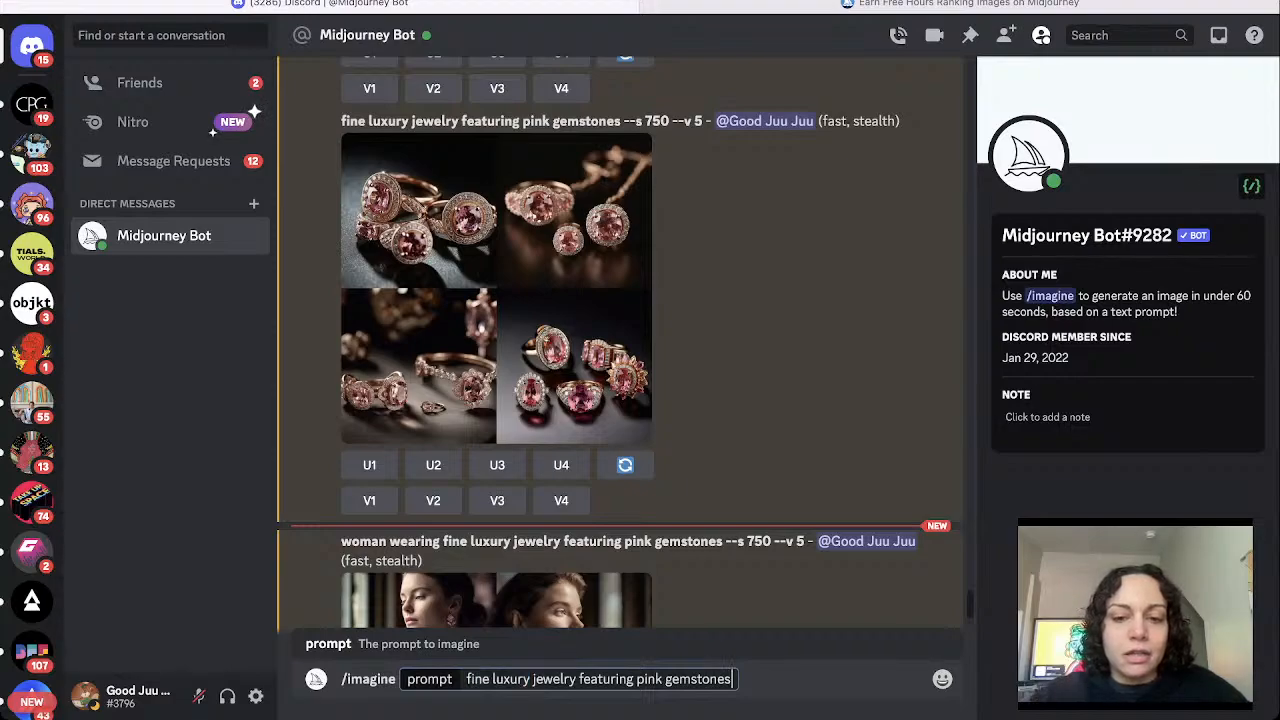
{"action": "left_click_drag", "start_coordinate": [583, 679], "coordinate": [533, 679]}
{"action": "key", "text": "BackSpace"}
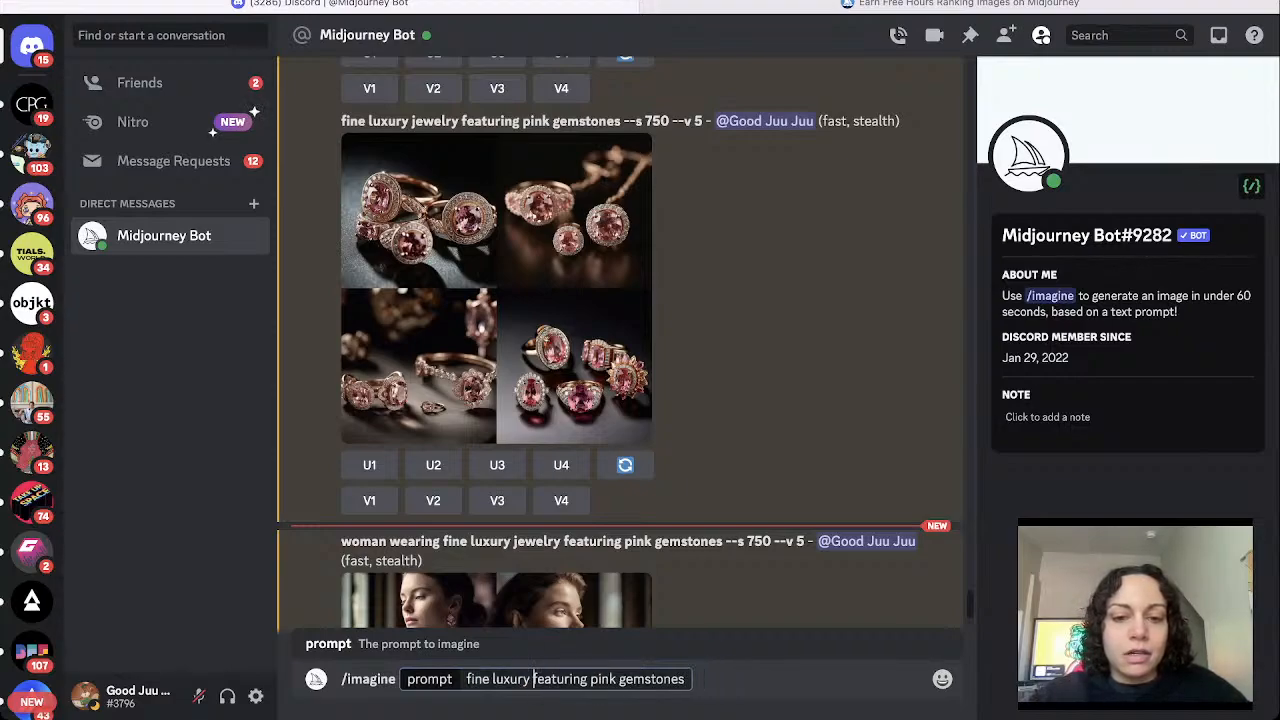
{"action": "type", "text": "necklace"}
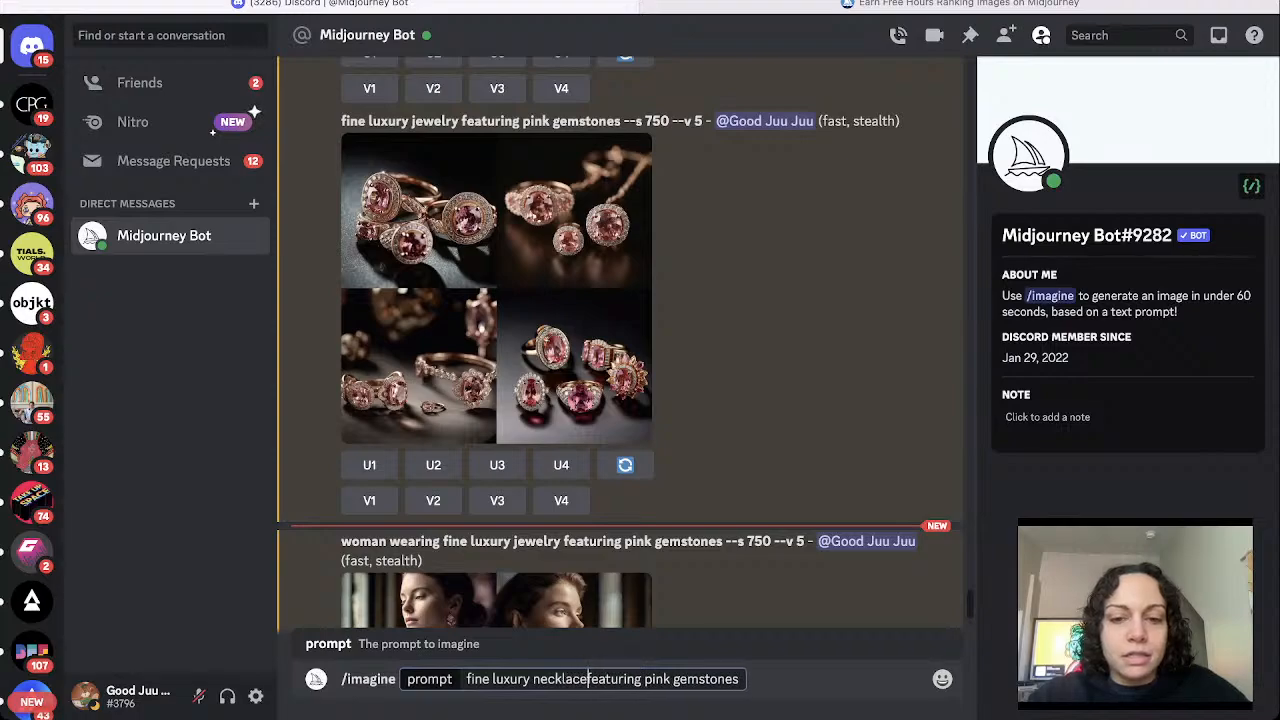
Append ", luminescence" to the end of the necklace prompt and submit it.
{"action": "left_click", "coordinate": [744, 679]}
{"action": "type", "text": ", l"}
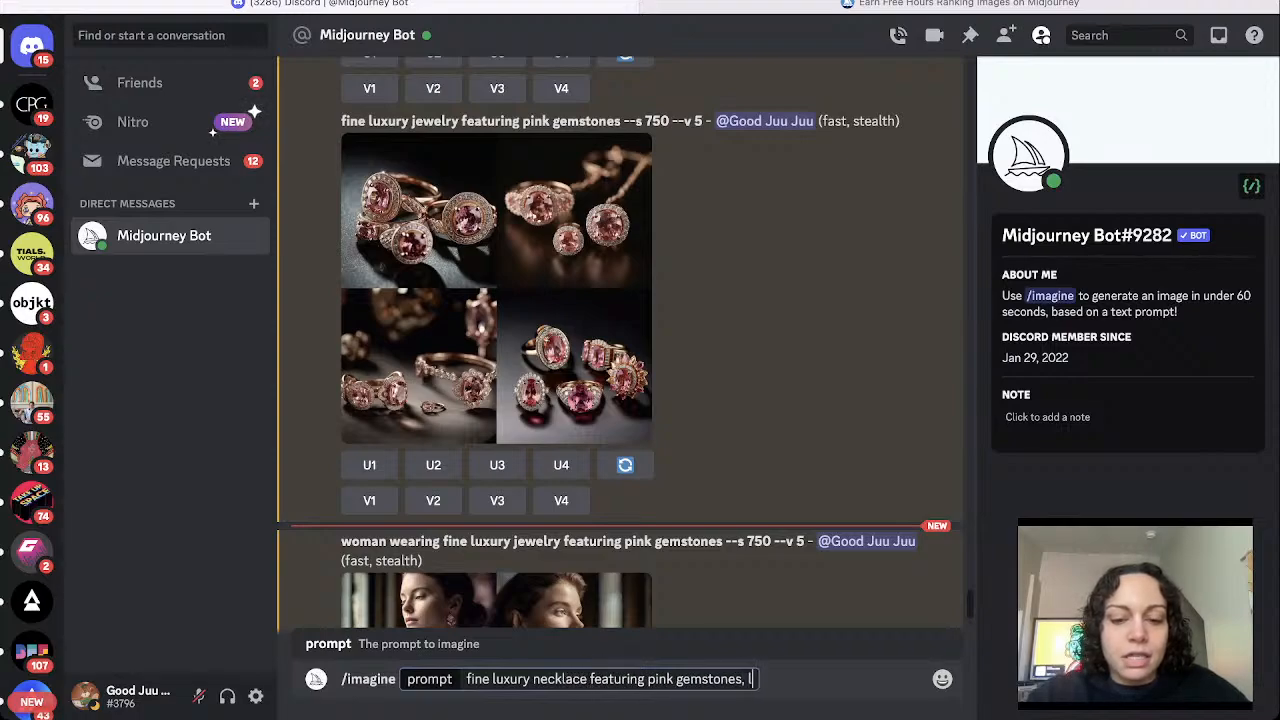
{"action": "type", "text": "umiene"}
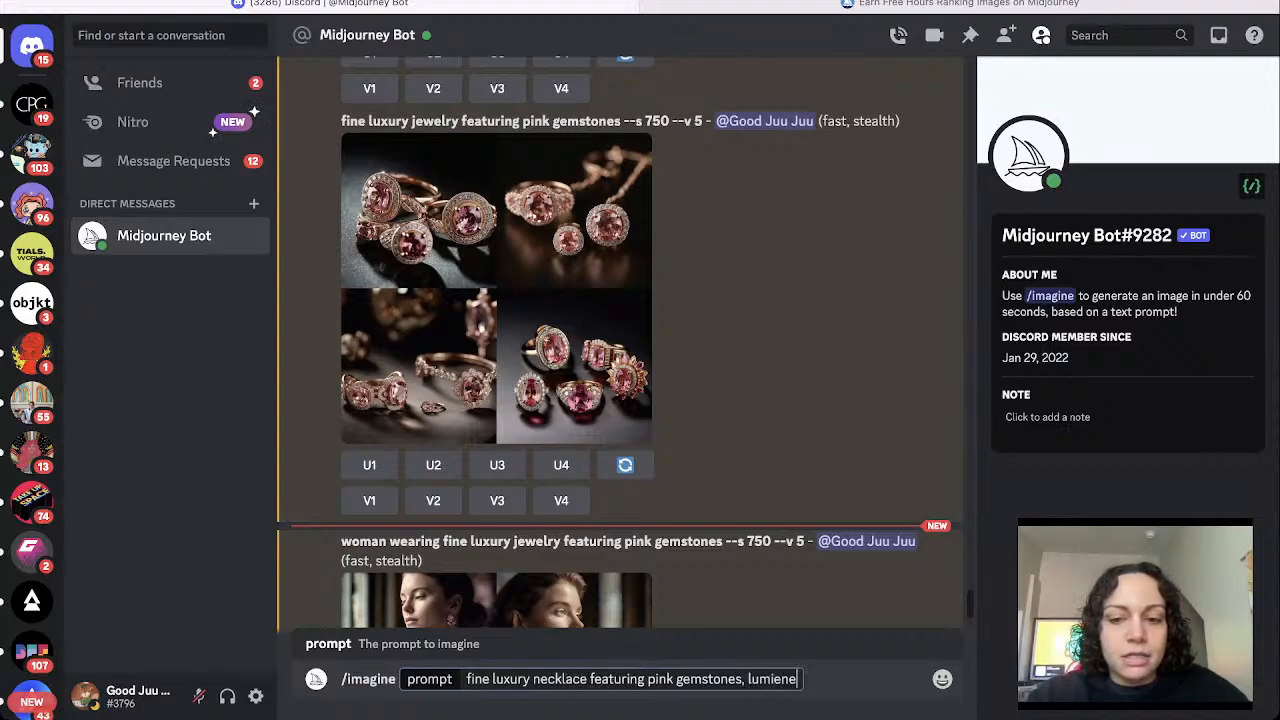
{"action": "key", "text": "BackSpace"}
{"action": "type", "text": "cent"}
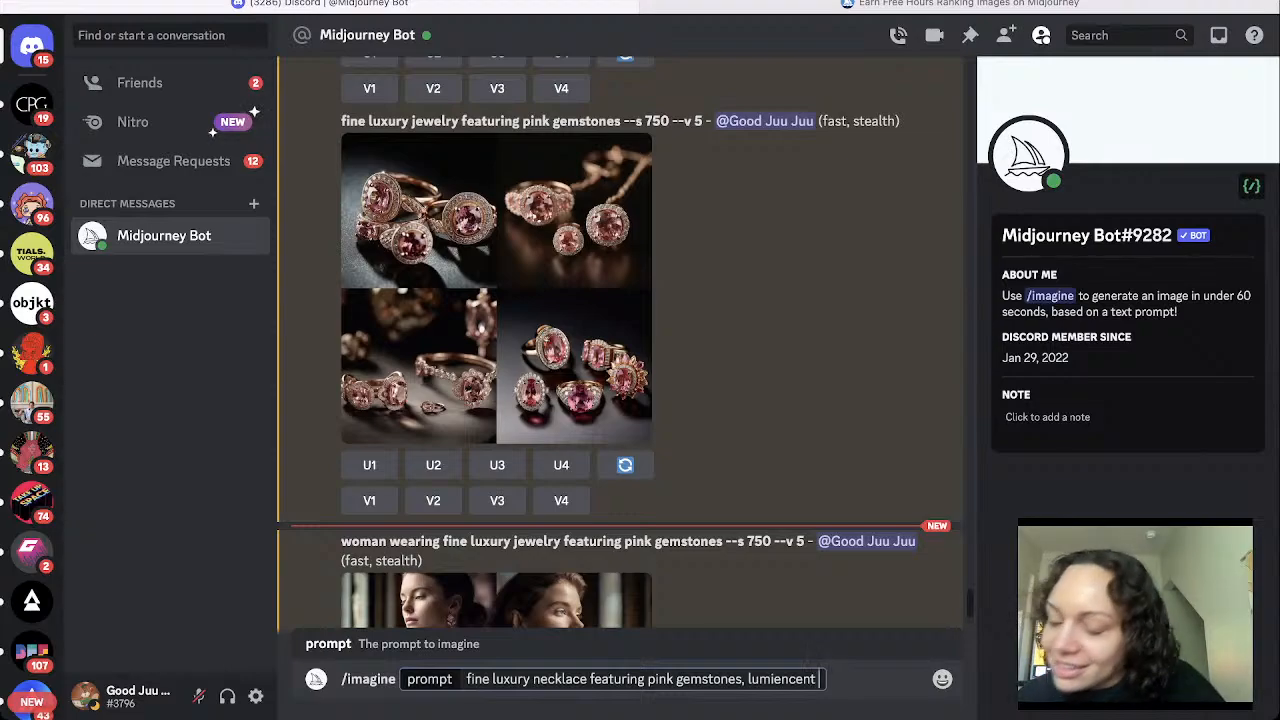
{"action": "key", "text": "BackSpace"}
{"action": "key", "text": "BackSpace"}
{"action": "key", "text": "BackSpace"}
{"action": "key", "text": "BackSpace"}
{"action": "key", "text": "BackSpace"}
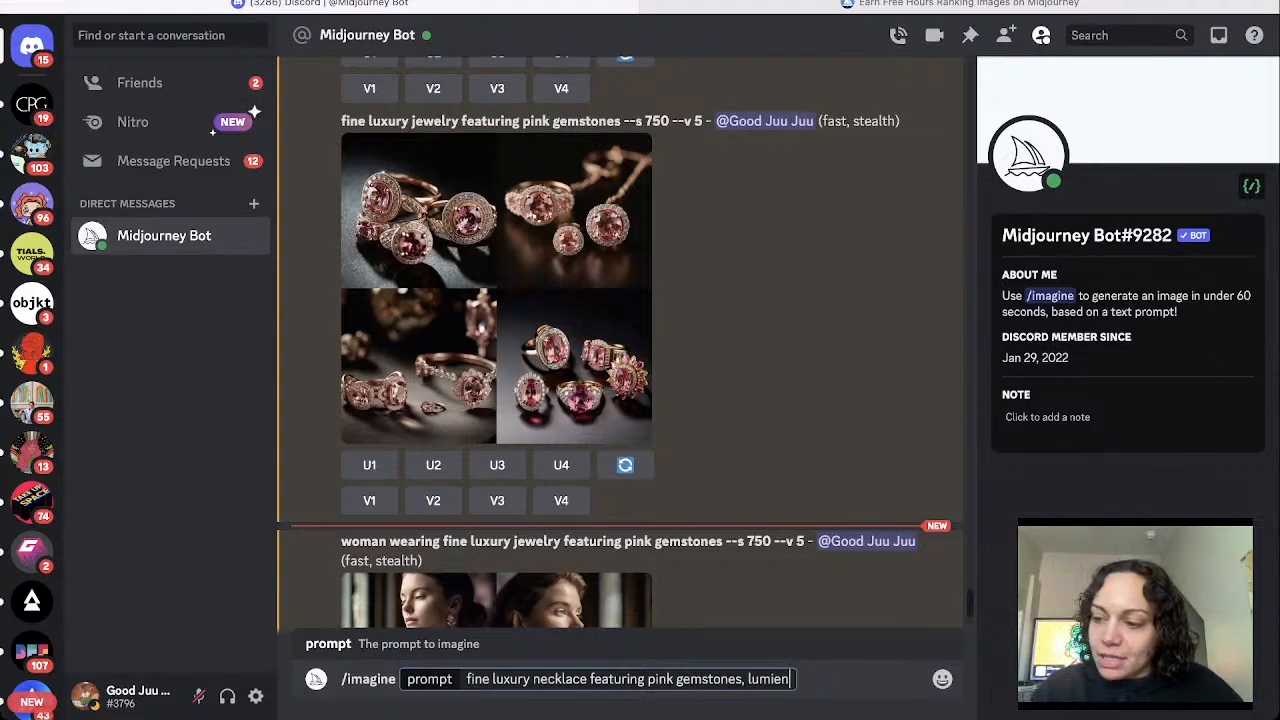
{"action": "key", "text": "BackSpace"}
{"action": "type", "text": "n"}
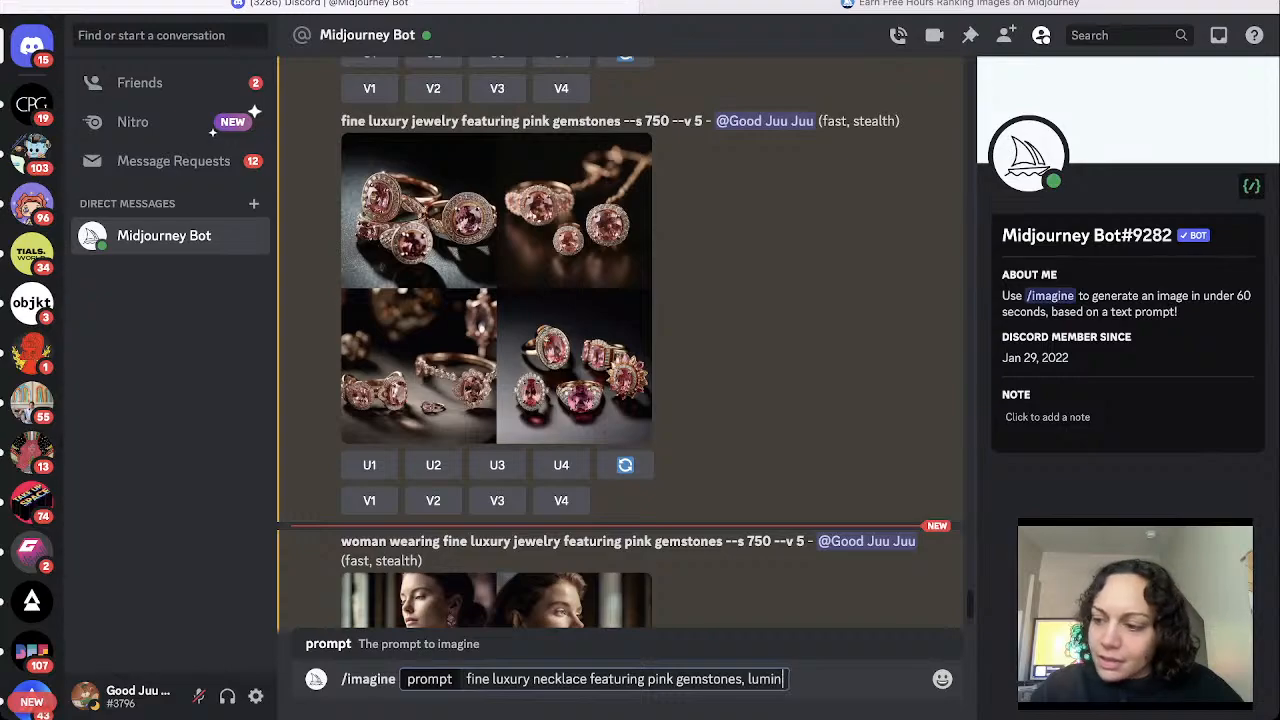
{"action": "type", "text": "esce"}
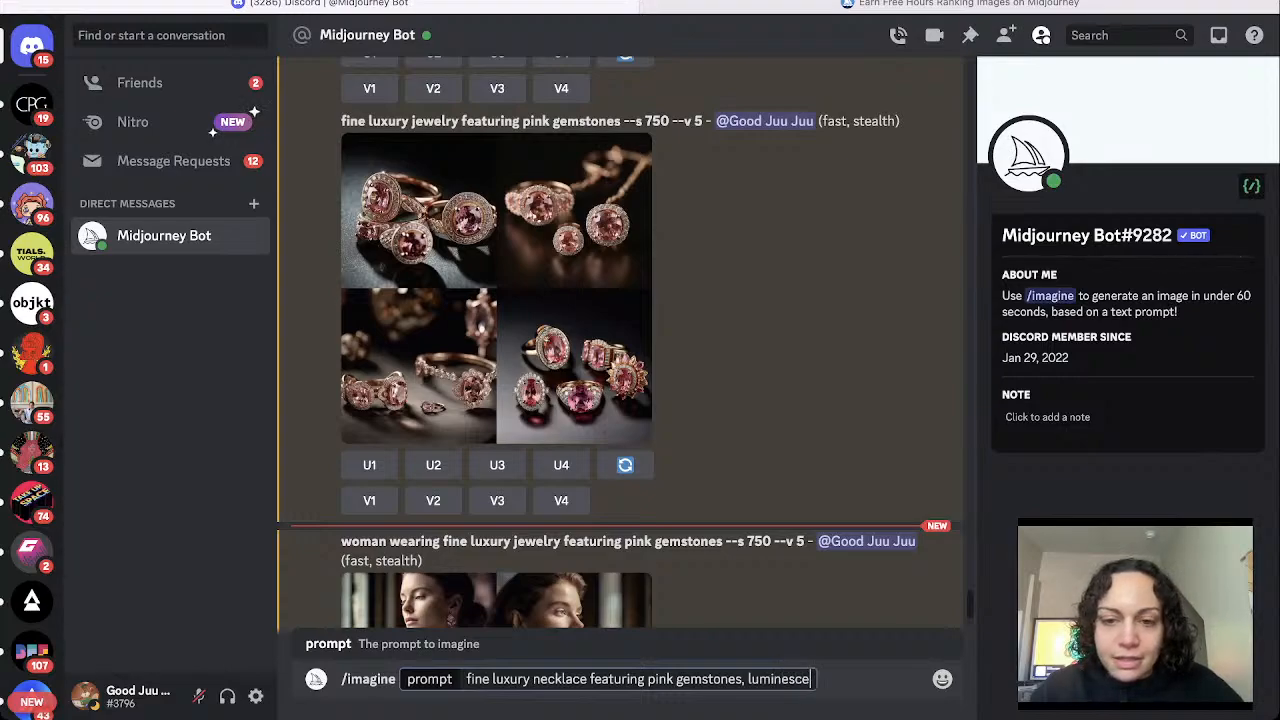
{"action": "type", "text": "nce"}
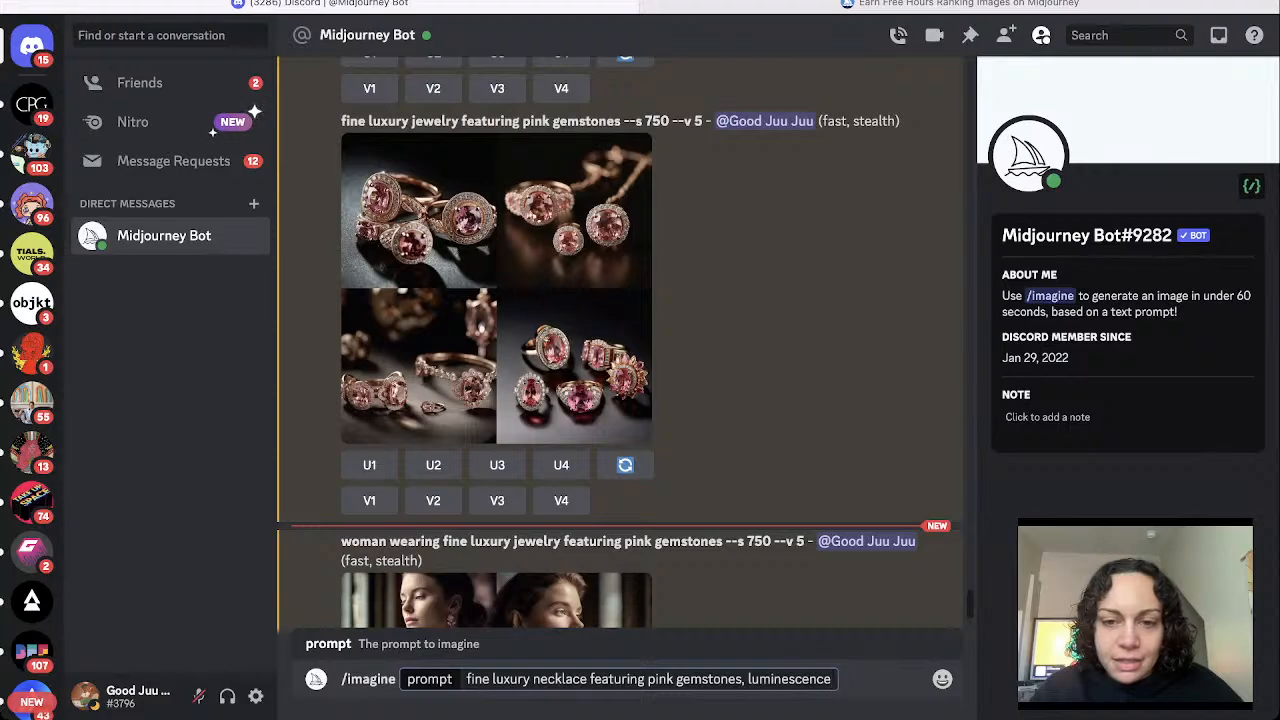
{"action": "key", "text": "Return"}
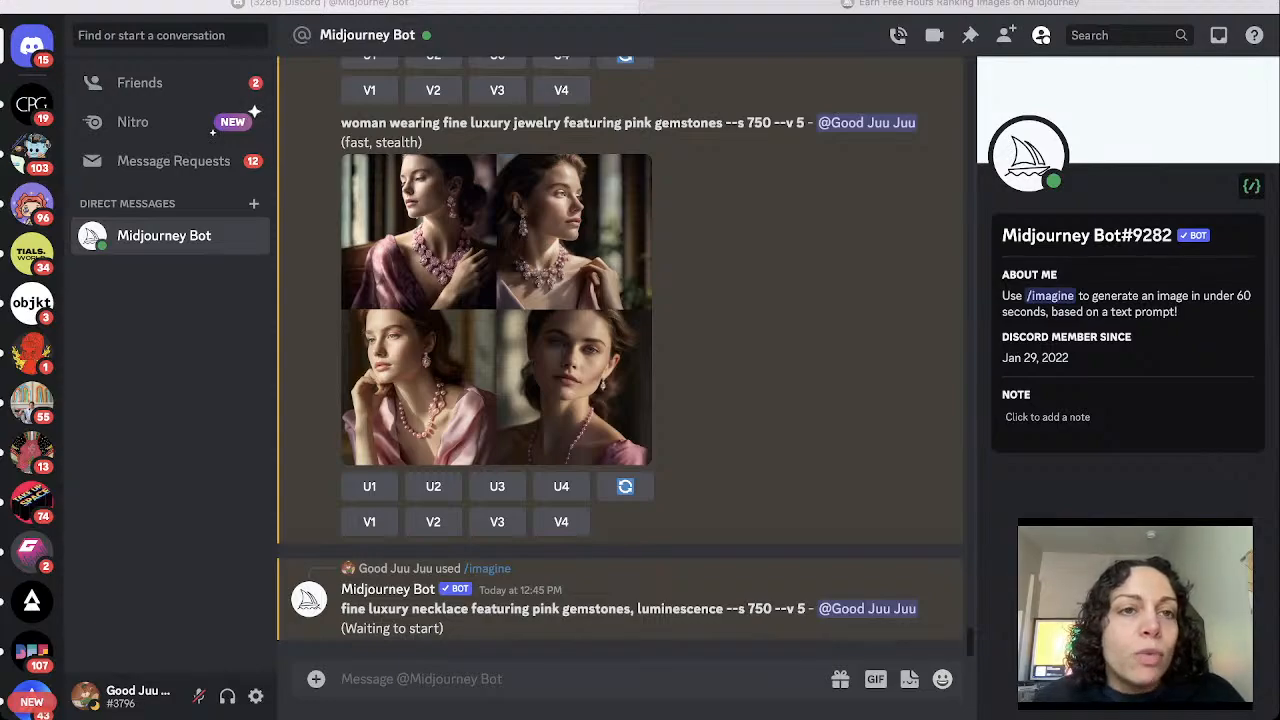
Enlarge the pink gemstone jewelry grid and the grid of women wearing luxury jewelry to compare their images.
{"action": "scroll", "coordinate": [620, 400], "scroll_direction": "up", "scroll_amount": 5}
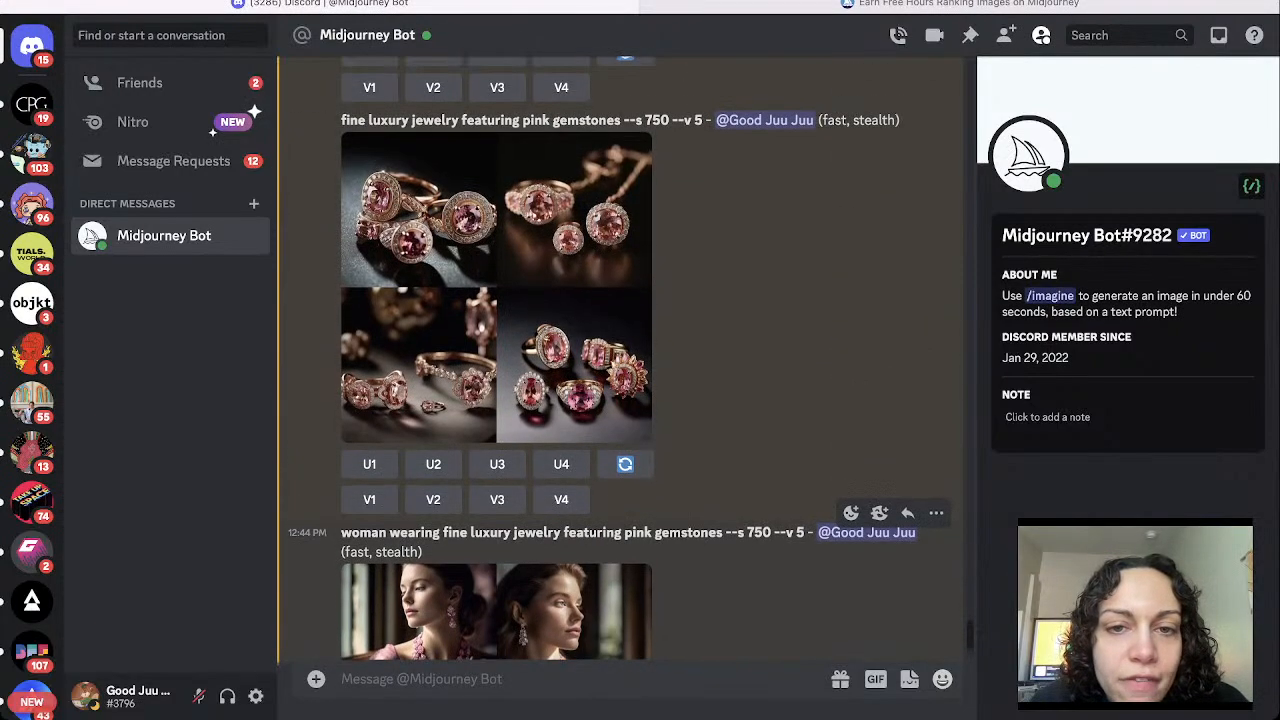
{"action": "scroll", "coordinate": [620, 400], "scroll_direction": "down", "scroll_amount": 3}
{"action": "scroll", "coordinate": [620, 400], "scroll_direction": "up", "scroll_amount": 2}
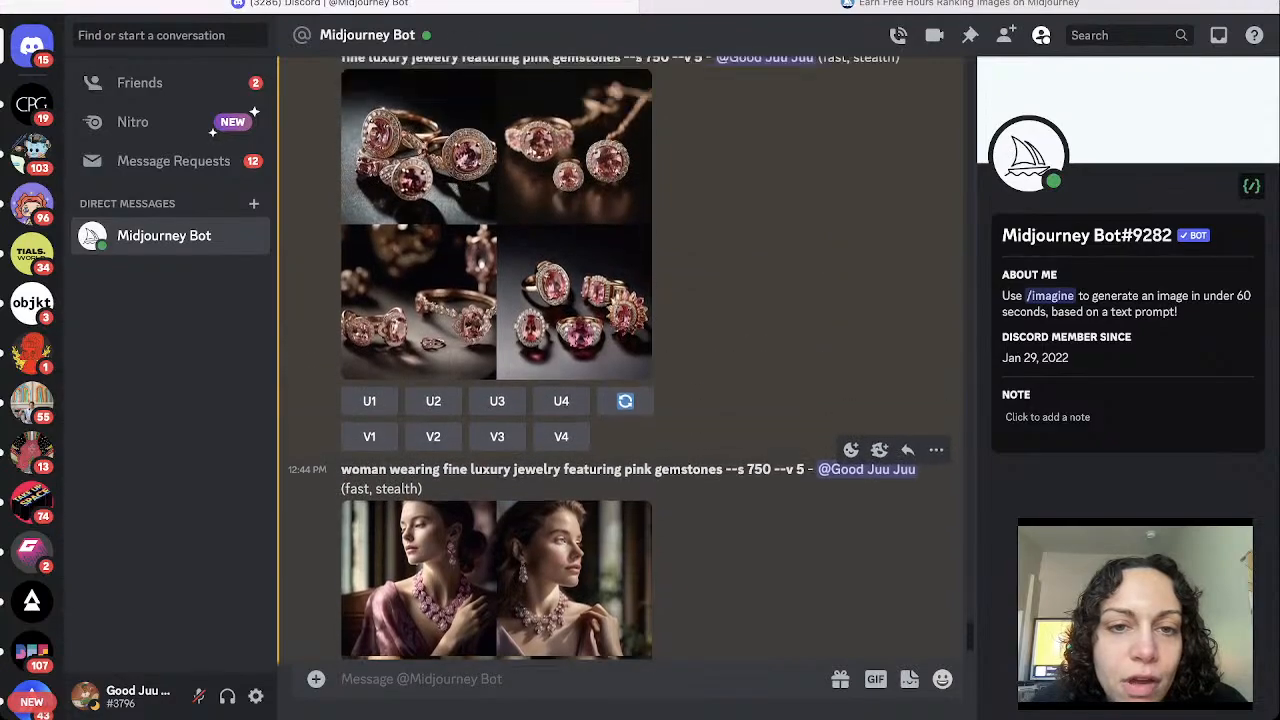
{"action": "scroll", "coordinate": [620, 370], "scroll_direction": "up", "scroll_amount": 1}
{"action": "left_click", "coordinate": [496, 275]}
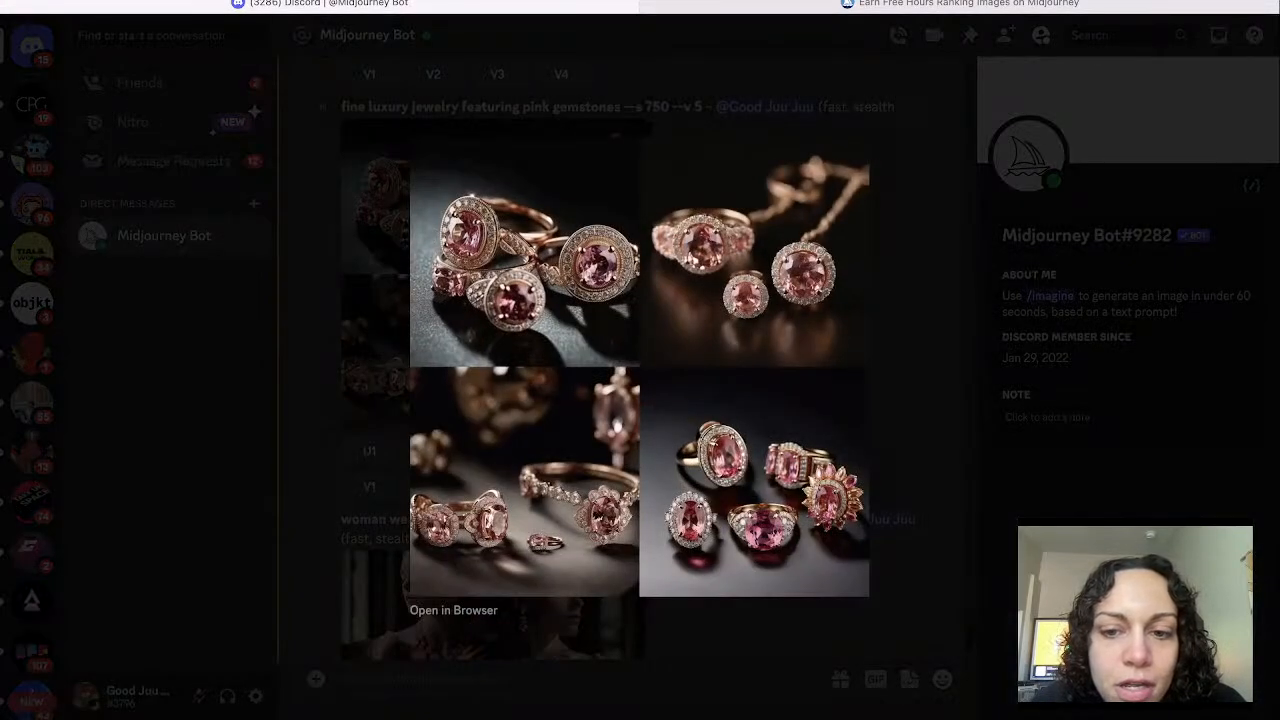
{"action": "key", "text": "Escape"}
{"action": "scroll", "coordinate": [495, 430], "scroll_direction": "down", "scroll_amount": 1}
{"action": "left_click", "coordinate": [495, 430]}
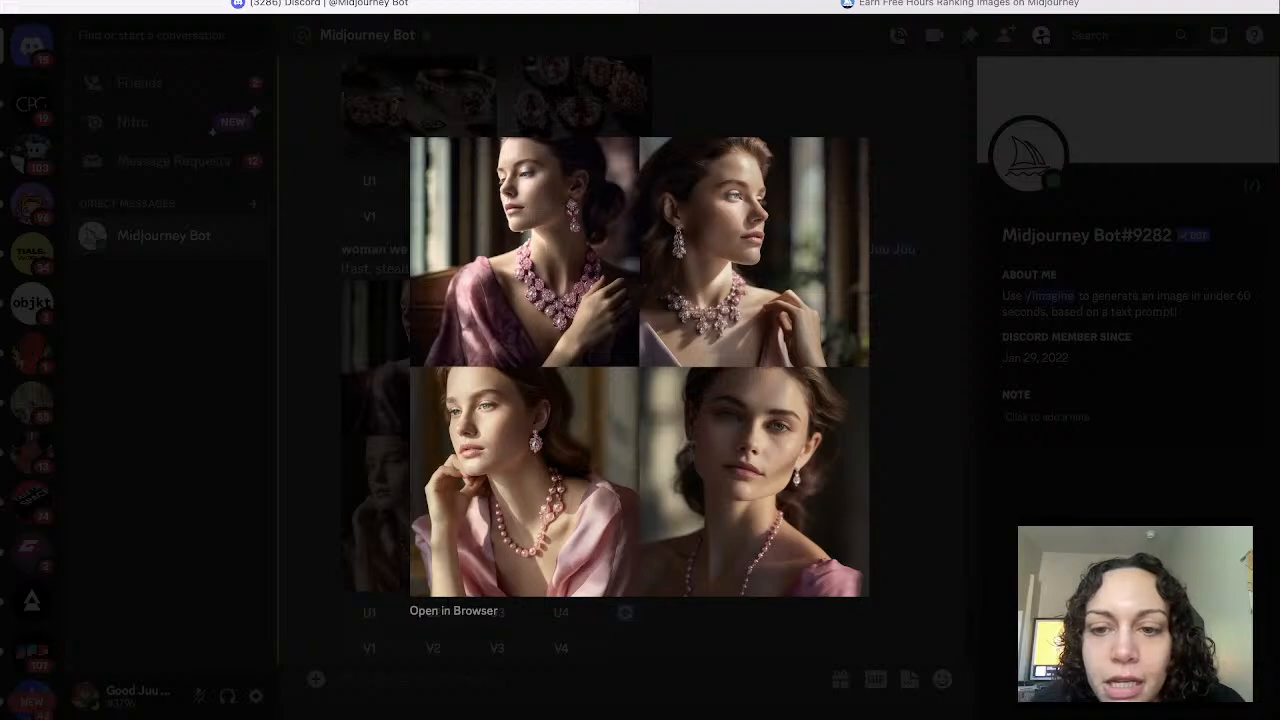
{"action": "key", "text": "Escape"}
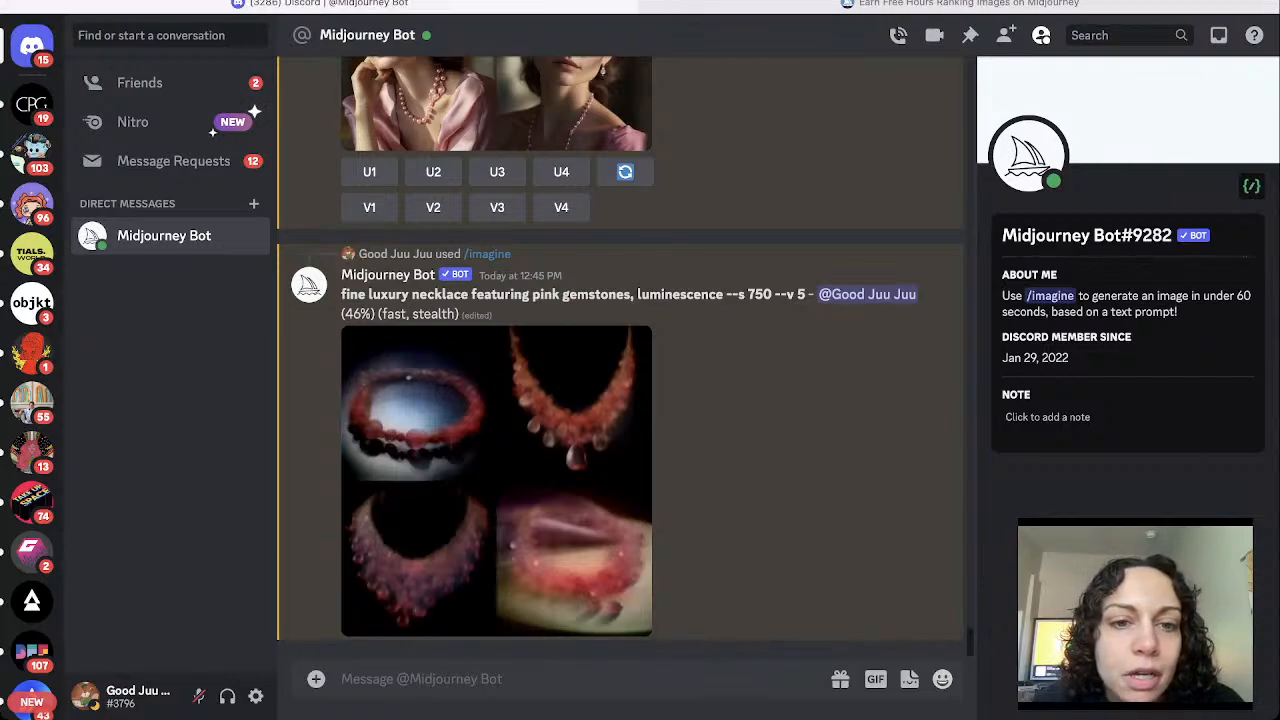
Enlarge the finished luminescence necklace grid to examine its four images.
{"action": "scroll", "coordinate": [620, 360], "scroll_direction": "up", "scroll_amount": 3}
{"action": "scroll", "coordinate": [620, 360], "scroll_direction": "down", "scroll_amount": 3}
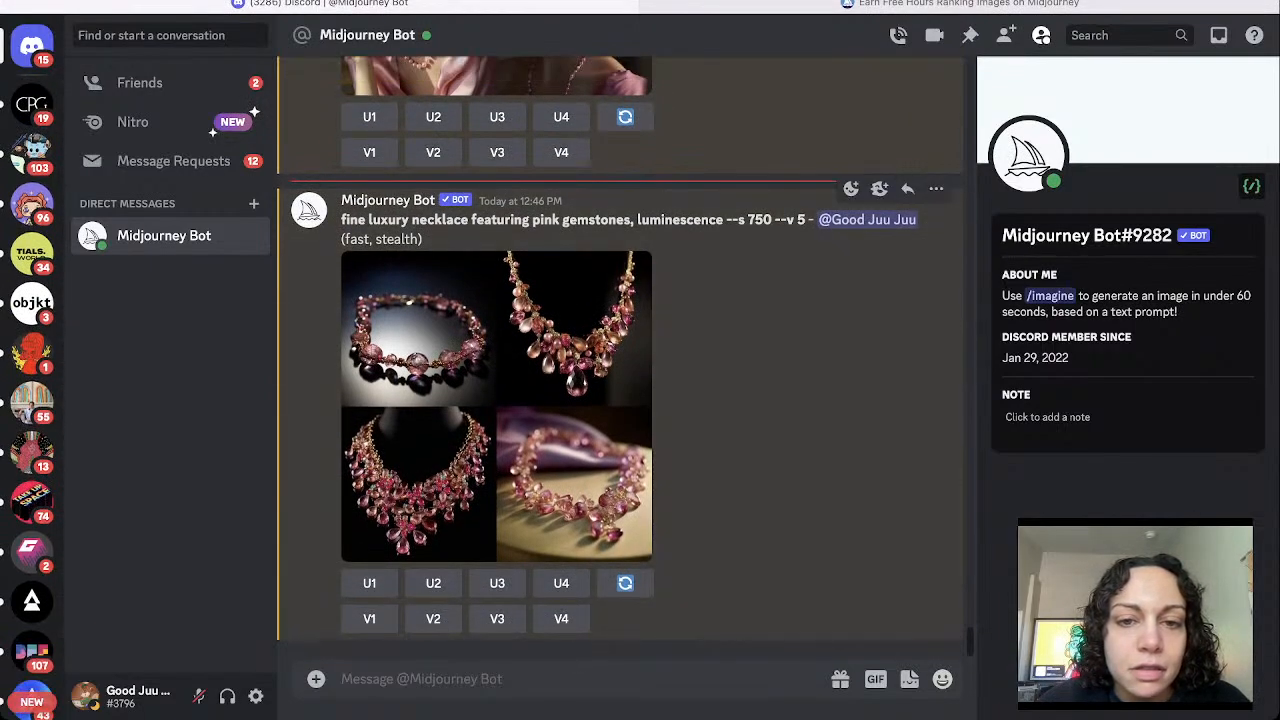
{"action": "left_click", "coordinate": [496, 406]}
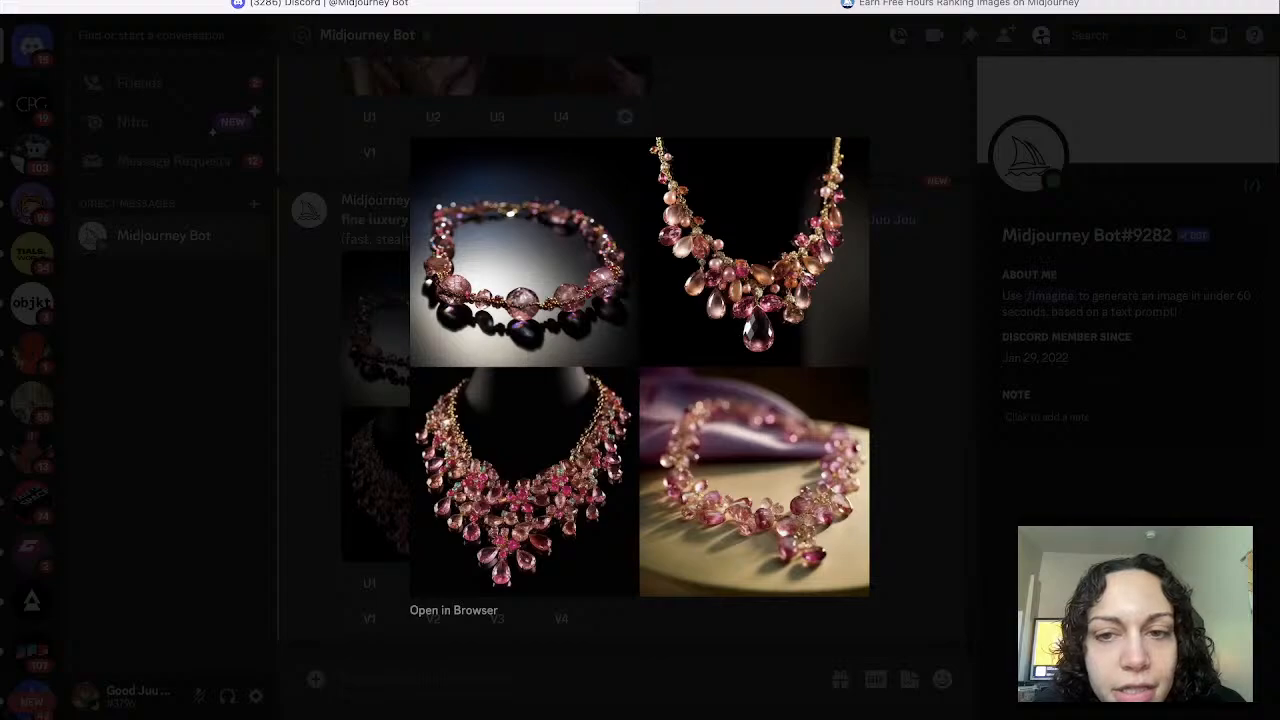
{"action": "key", "text": "Escape"}
Upscale the first image of the luminescence necklace grid, the woman wearing luxury jewelry grid and the jewelry-only grid.
{"action": "scroll", "coordinate": [620, 360], "scroll_direction": "up", "scroll_amount": 5}
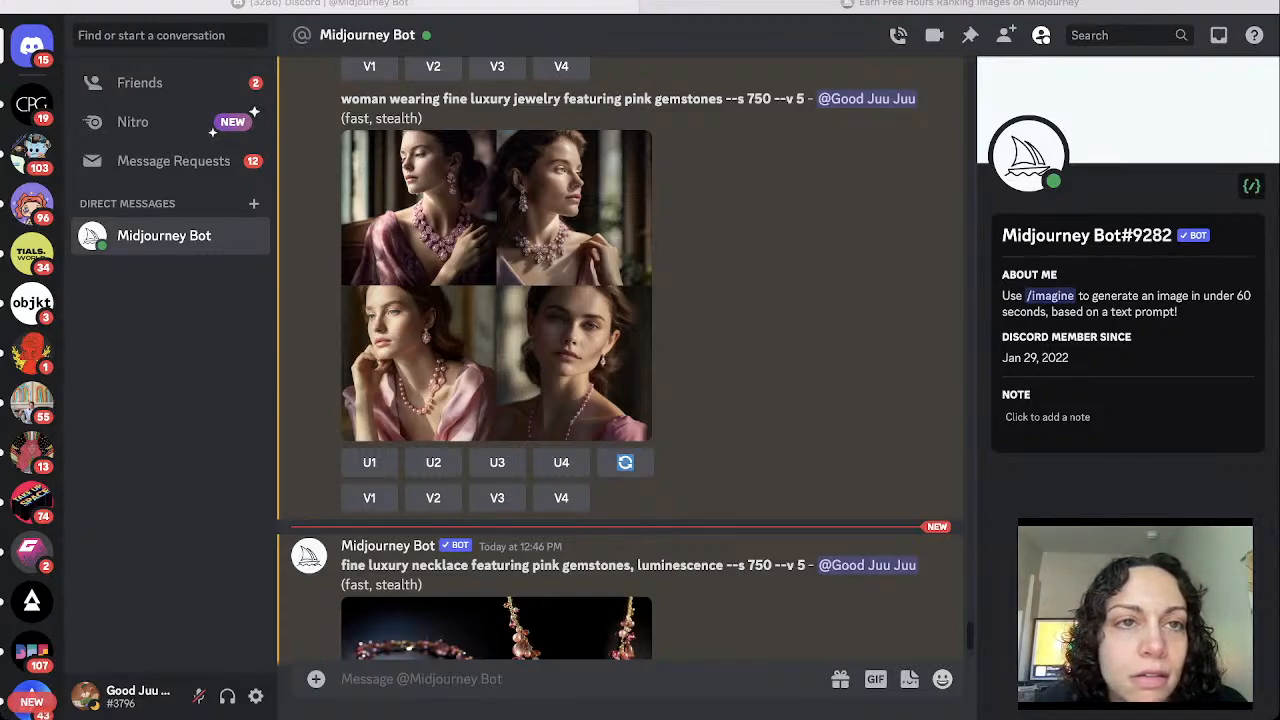
{"action": "scroll", "coordinate": [620, 350], "scroll_direction": "down", "scroll_amount": 4}
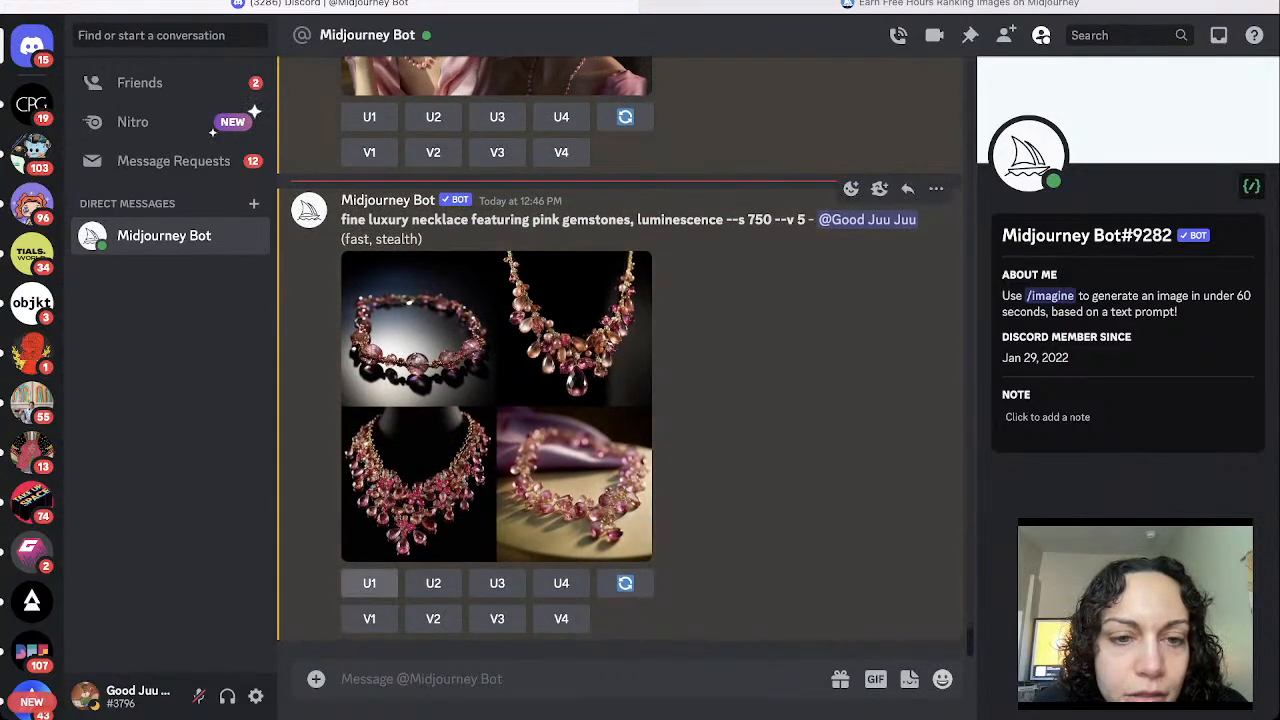
{"action": "left_click", "coordinate": [369, 583]}
{"action": "scroll", "coordinate": [620, 360], "scroll_direction": "up", "scroll_amount": 5}
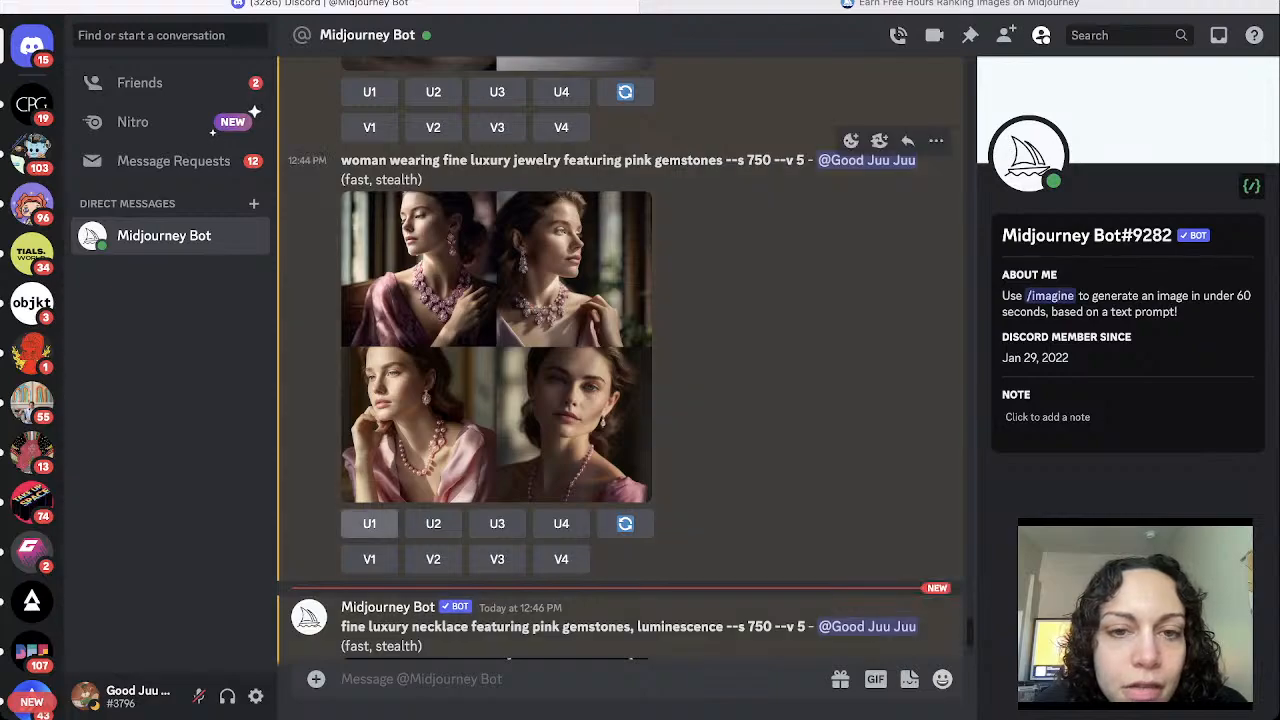
{"action": "left_click", "coordinate": [369, 523]}
{"action": "scroll", "coordinate": [620, 360], "scroll_direction": "up", "scroll_amount": 4}
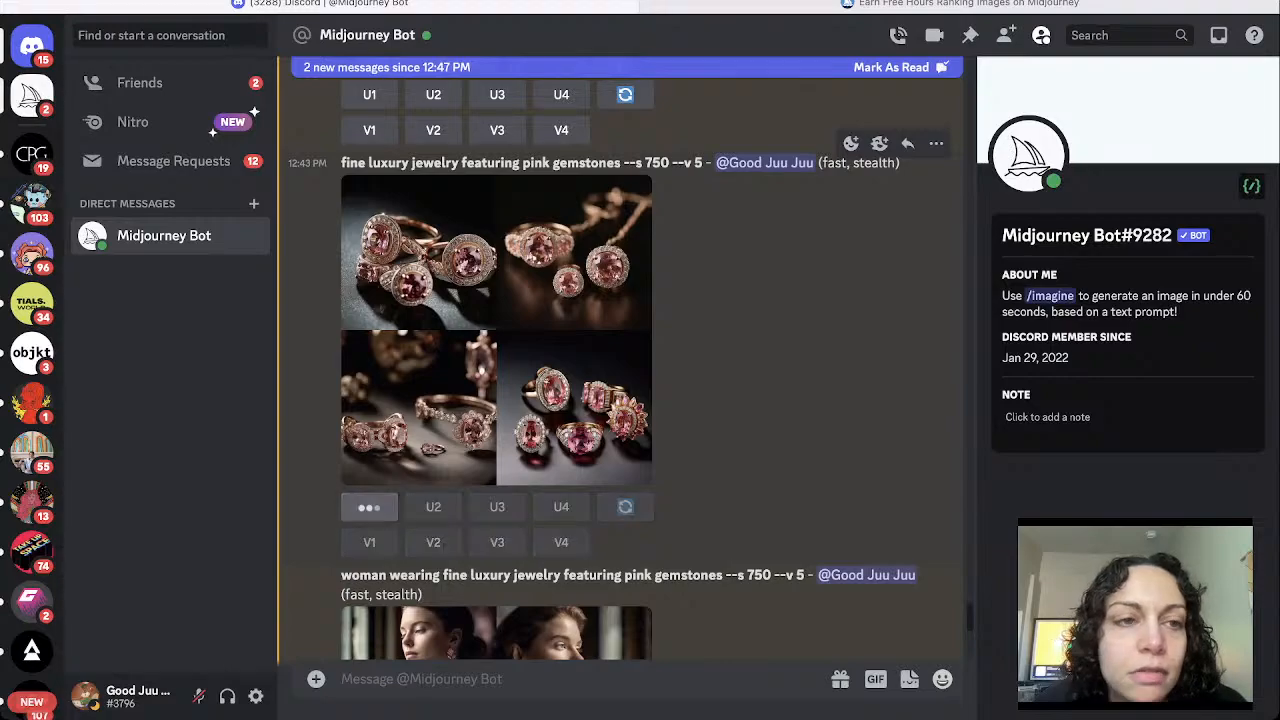
{"action": "left_click", "coordinate": [369, 506]}
Enlarge each of the three upscaled images, the beaded necklace, the woman wearing jewelry and the rings, to examine their detail.
{"action": "scroll", "coordinate": [620, 370], "scroll_direction": "up", "scroll_amount": 2}
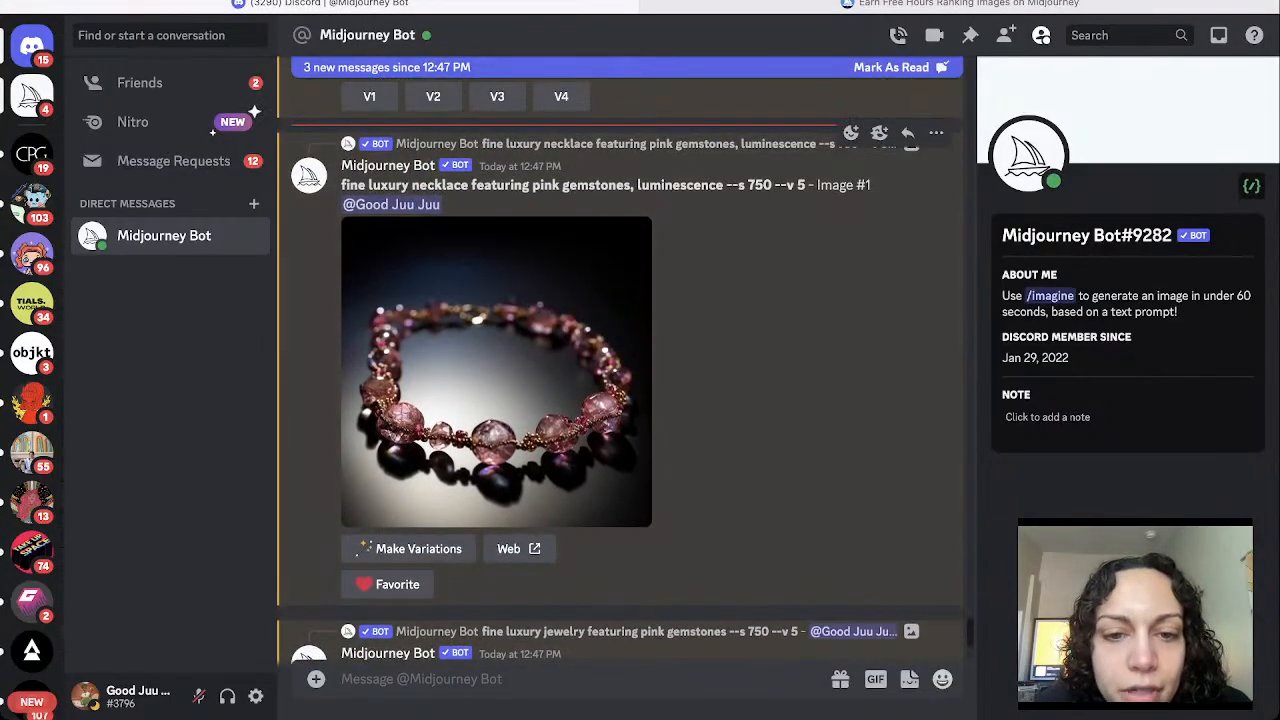
{"action": "left_click", "coordinate": [457, 390]}
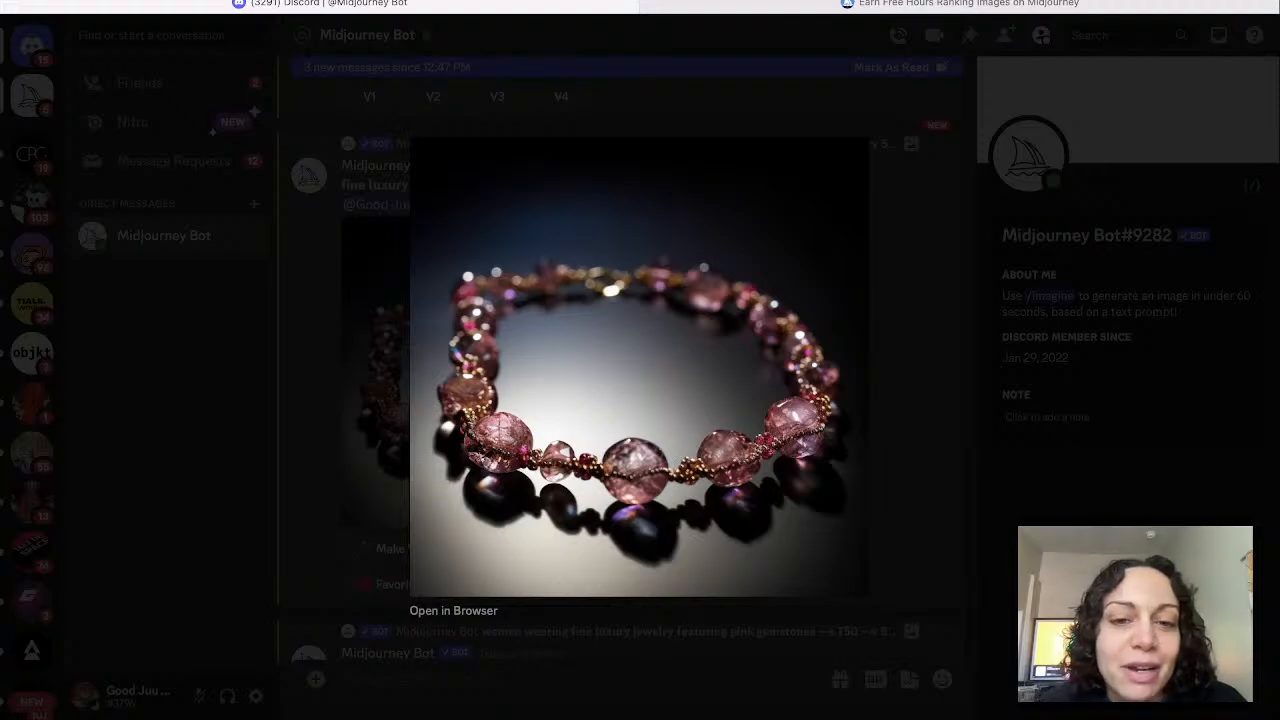
{"action": "key", "text": "Escape"}
{"action": "scroll", "coordinate": [620, 370], "scroll_direction": "down", "scroll_amount": 5}
{"action": "left_click", "coordinate": [497, 330]}
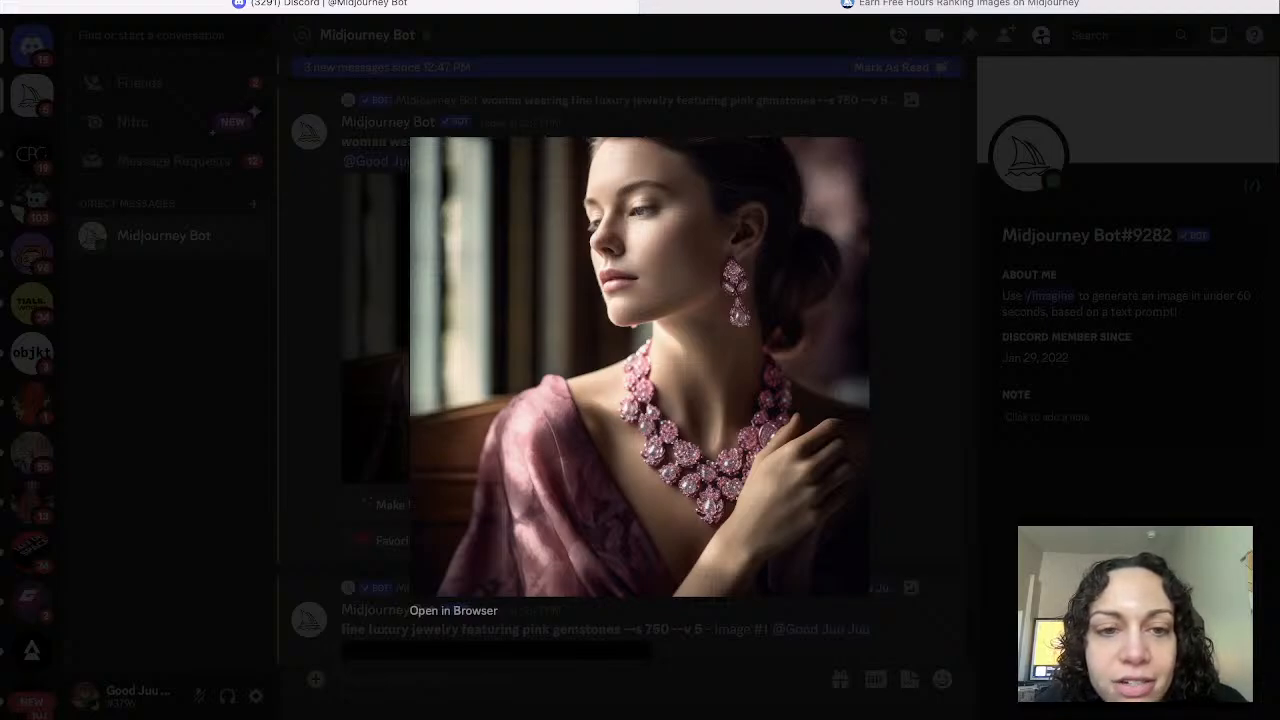
{"action": "key", "text": "Escape"}
{"action": "scroll", "coordinate": [619, 364], "scroll_direction": "down", "scroll_amount": 4}
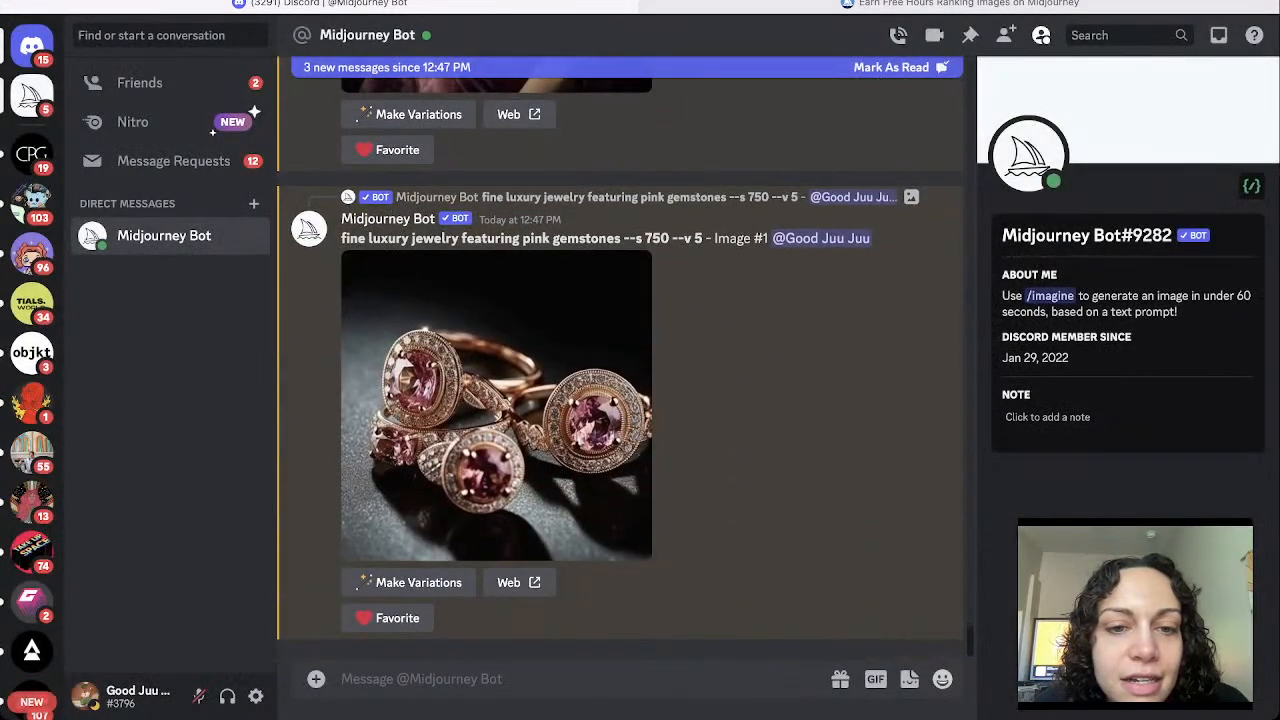
{"action": "left_click", "coordinate": [496, 406]}
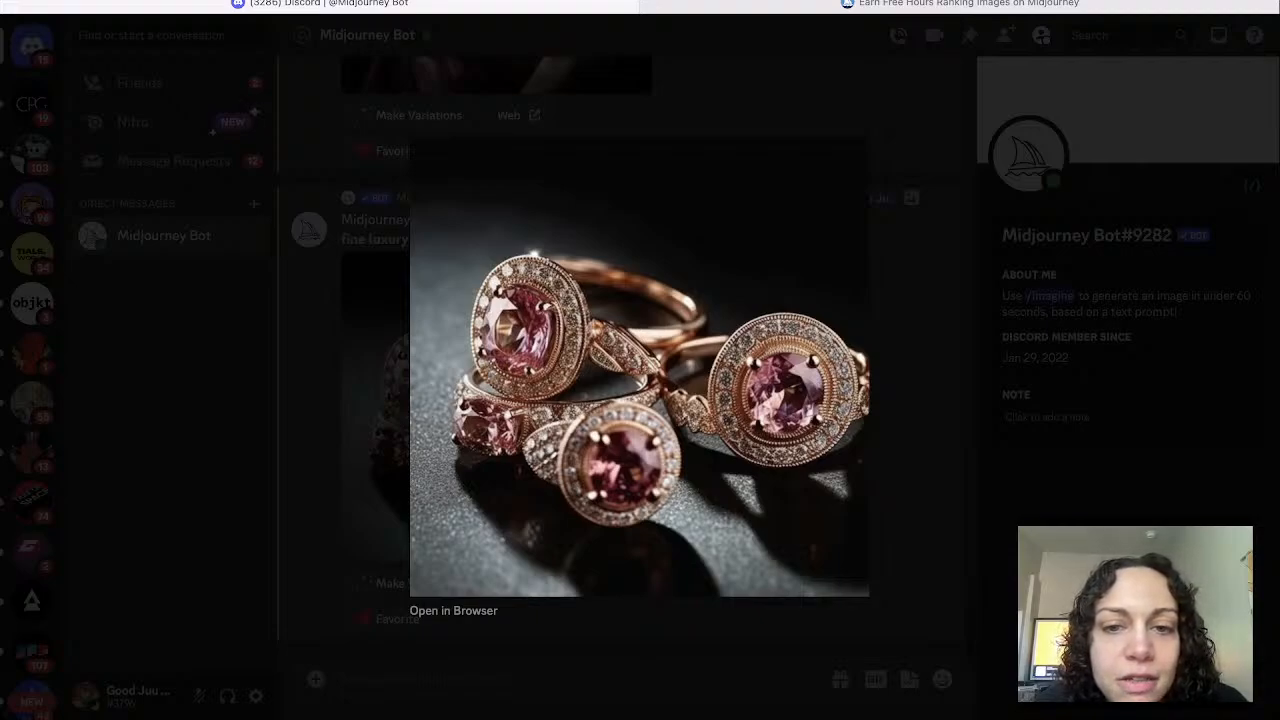
{"action": "key", "text": "Escape"}
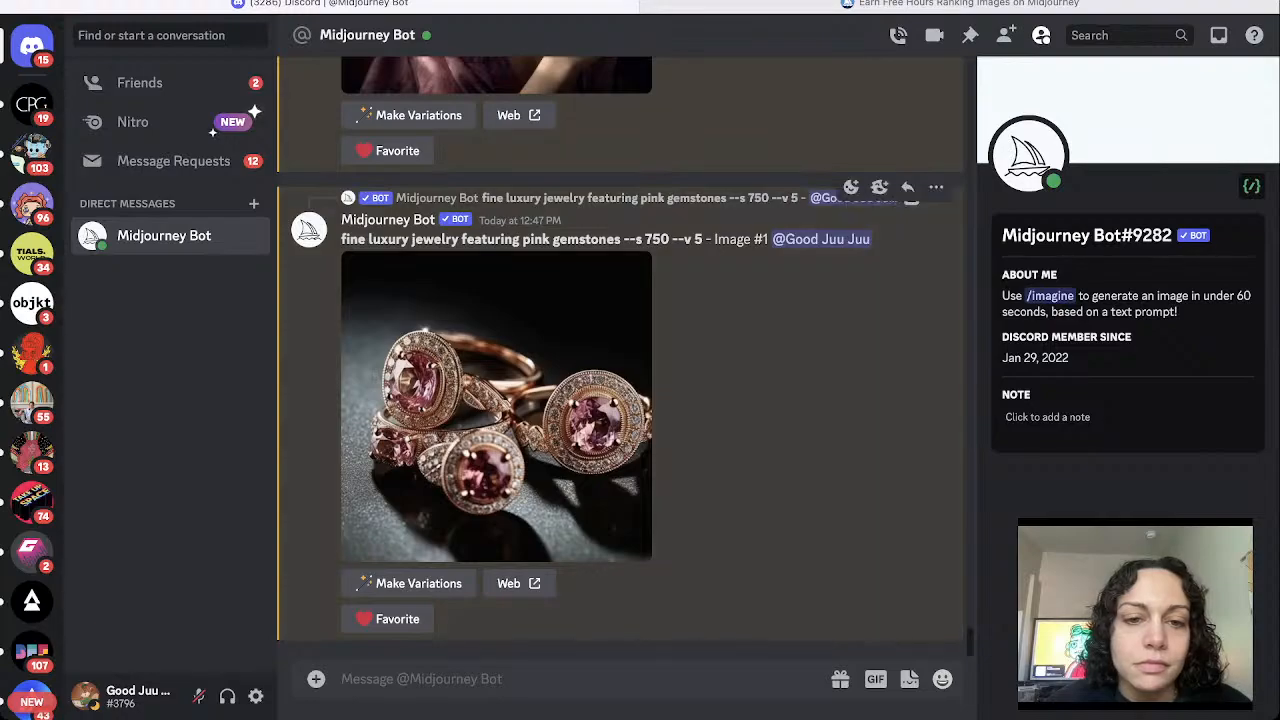
Review the upscaled images again and look back through the earlier results to the "crystal jewelry" grid.
{"action": "scroll", "coordinate": [620, 400], "scroll_direction": "up", "scroll_amount": 5}
{"action": "scroll", "coordinate": [620, 360], "scroll_direction": "up", "scroll_amount": 4}
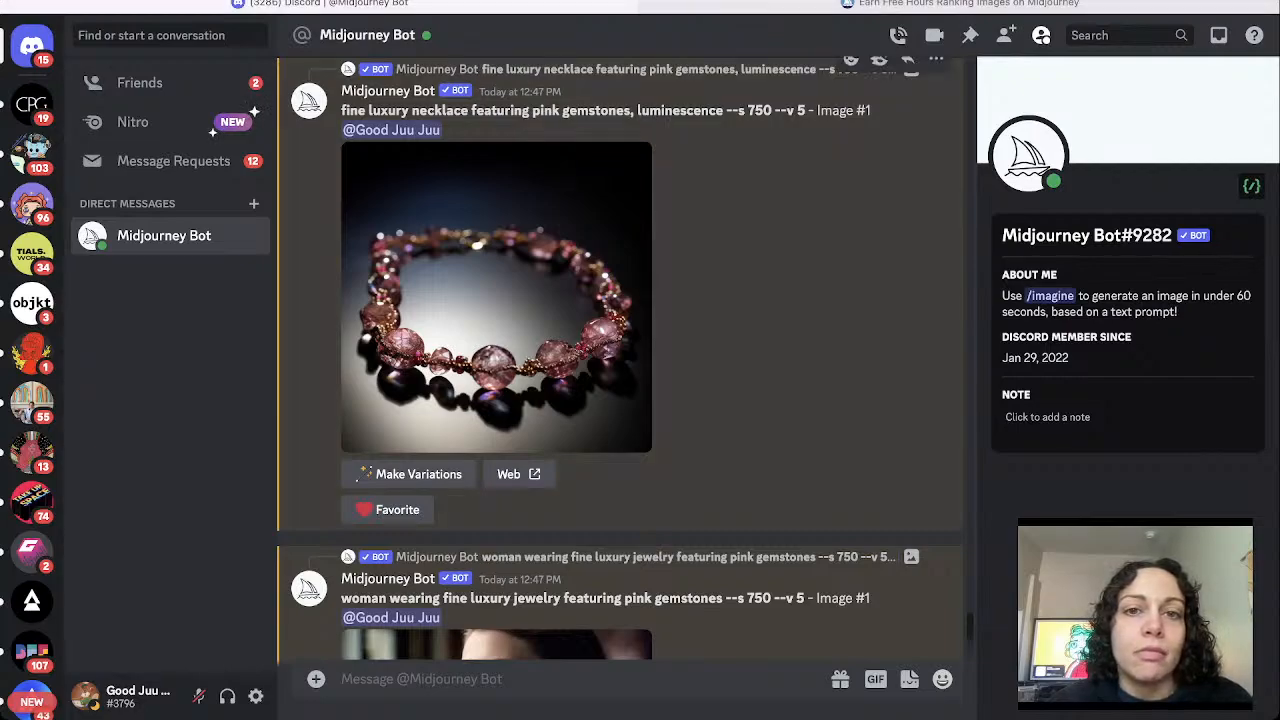
{"action": "scroll", "coordinate": [619, 359], "scroll_direction": "down", "scroll_amount": 6}
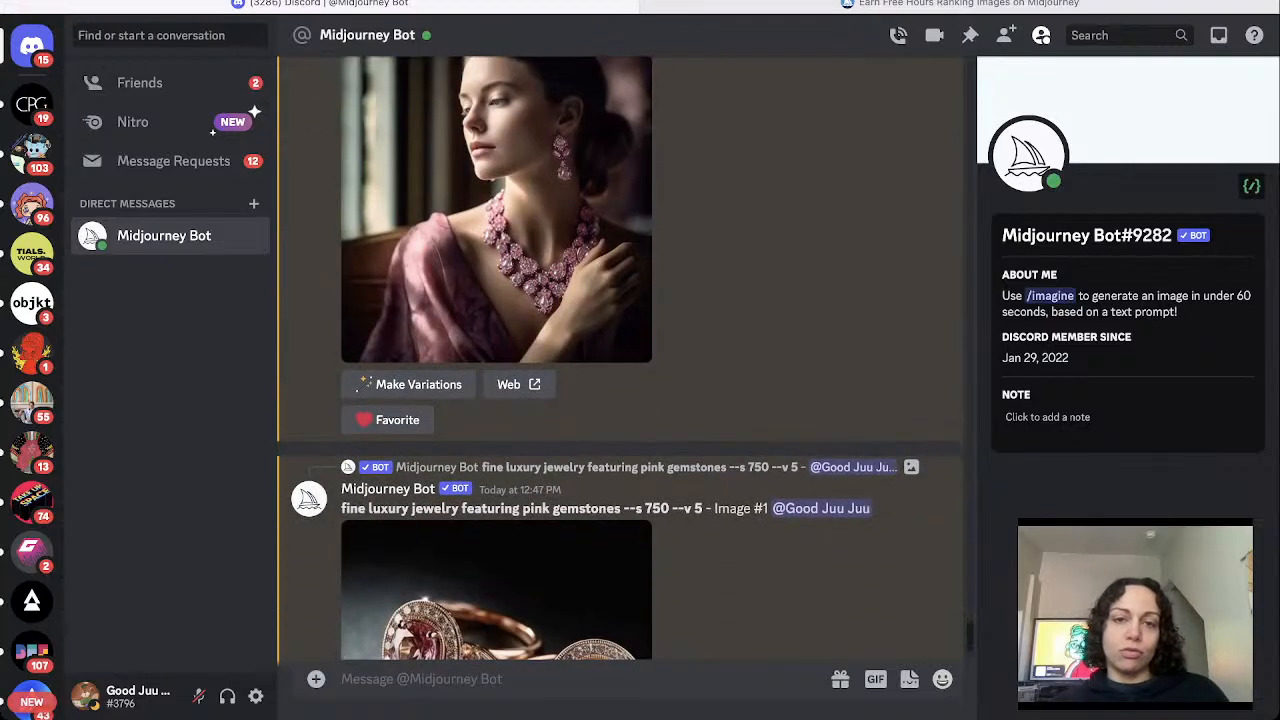
{"action": "scroll", "coordinate": [619, 359], "scroll_direction": "down", "scroll_amount": 3}
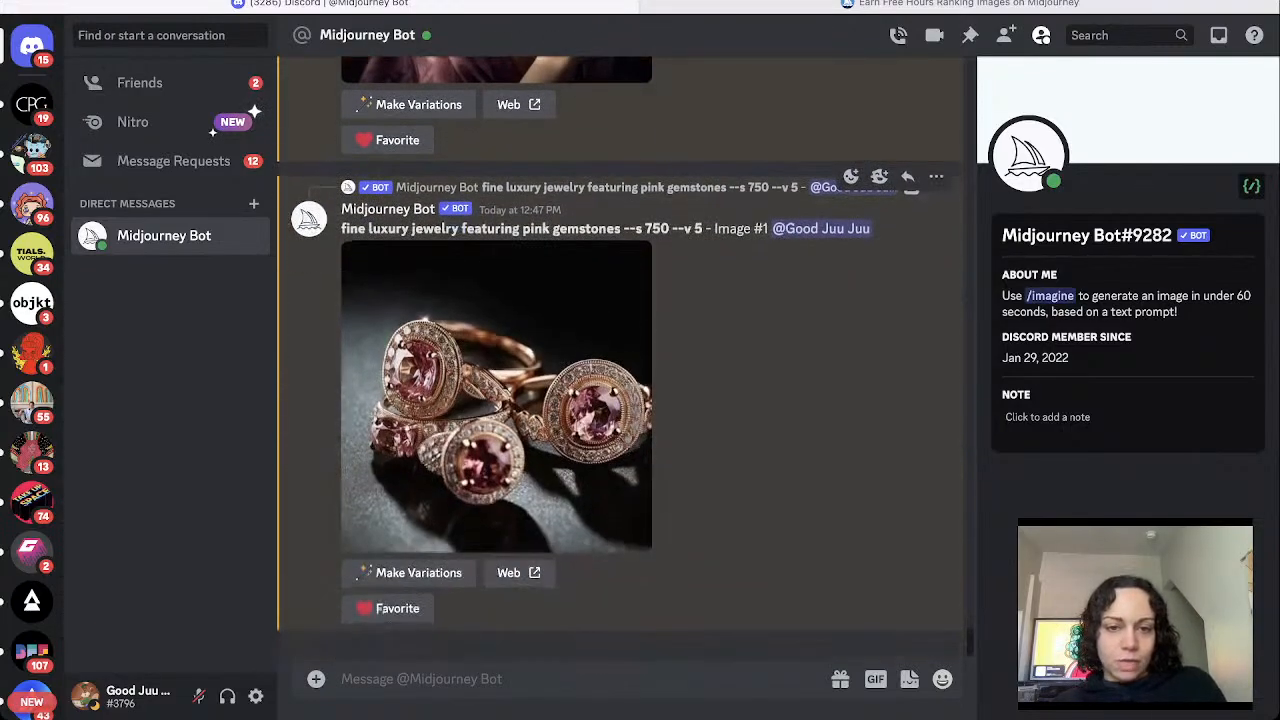
{"action": "scroll", "coordinate": [619, 359], "scroll_direction": "up", "scroll_amount": 10}
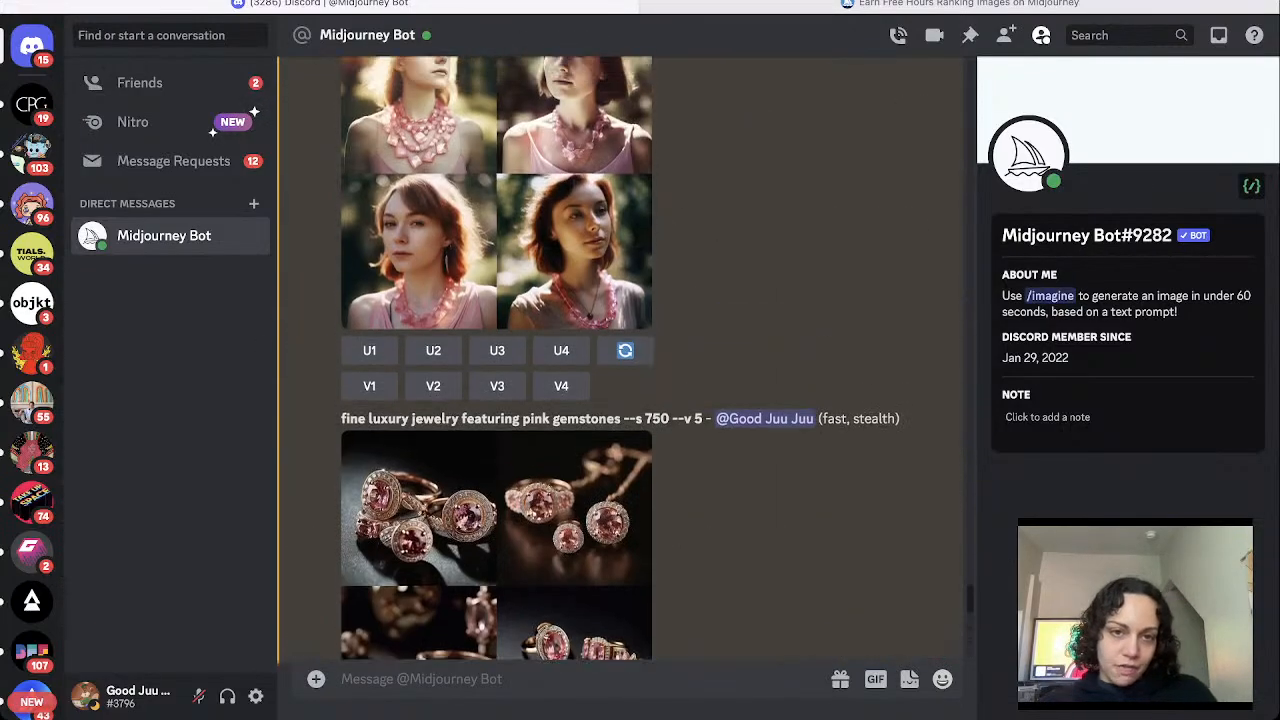
{"action": "scroll", "coordinate": [619, 359], "scroll_direction": "up", "scroll_amount": 15}
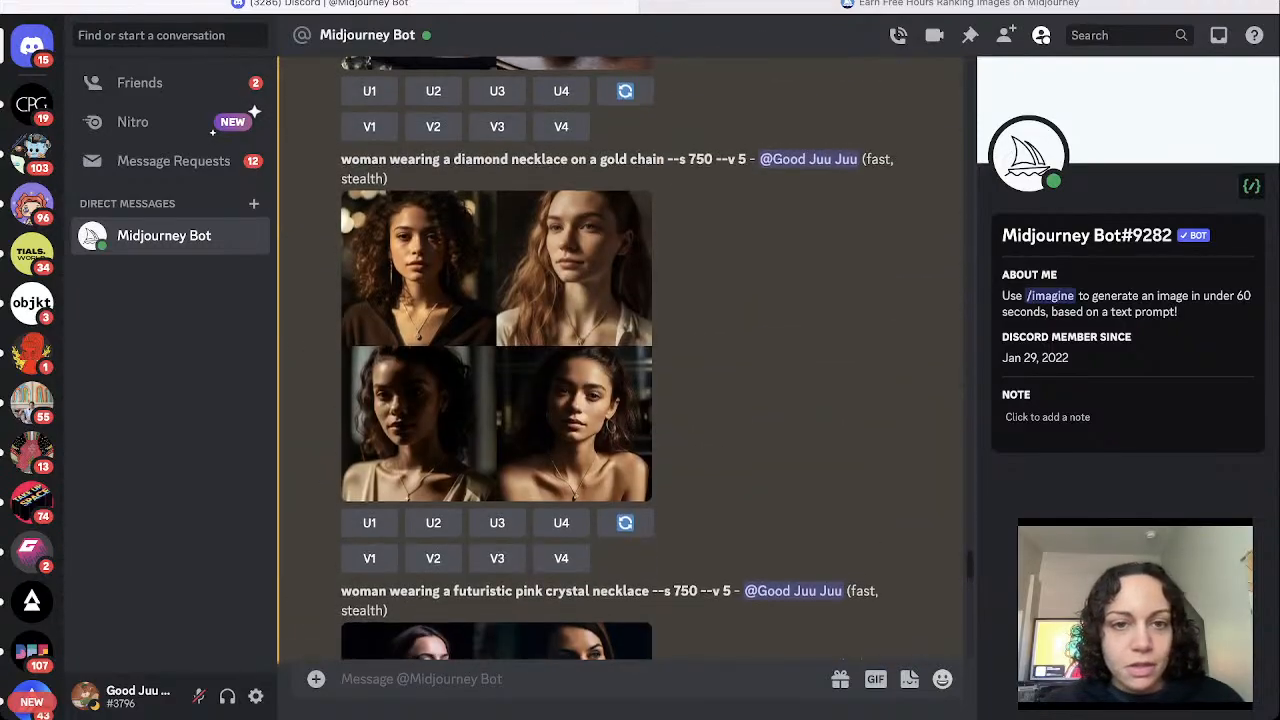
{"action": "scroll", "coordinate": [619, 359], "scroll_direction": "up", "scroll_amount": 3}
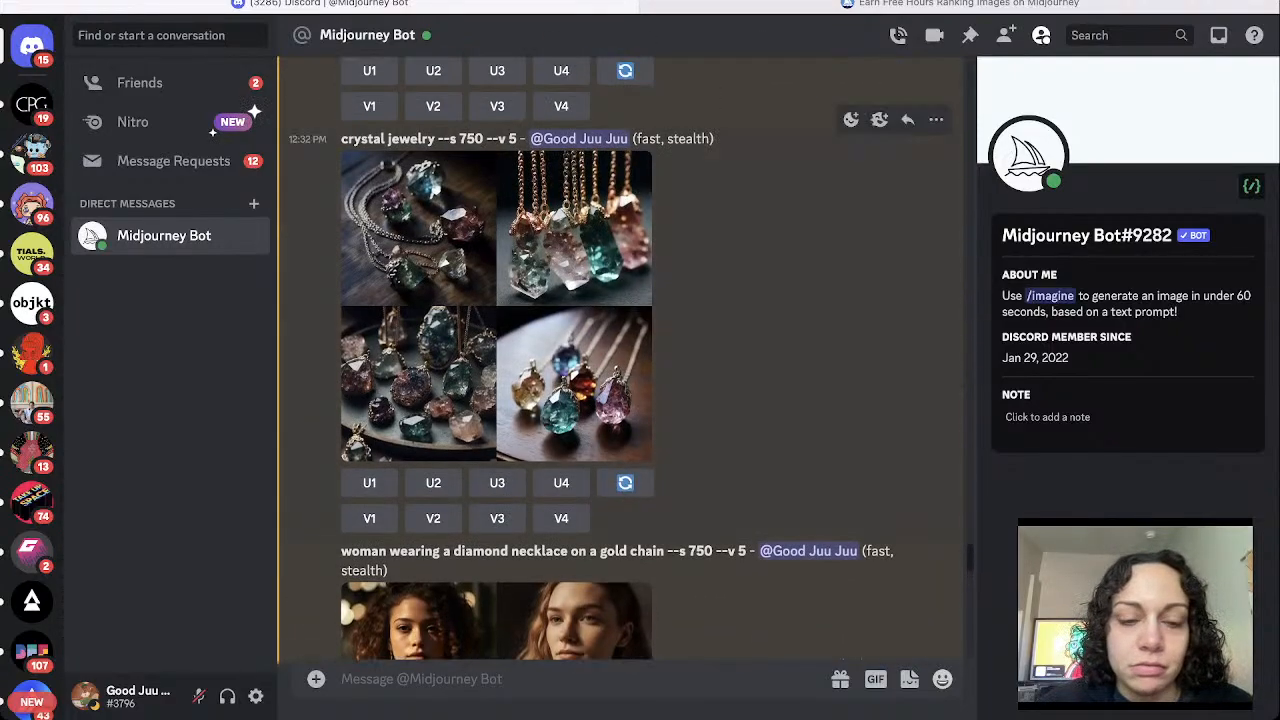
Review the results from the "crystal jewelry" grid down to the upscaled luminescence necklace.
{"action": "scroll", "coordinate": [619, 359], "scroll_direction": "down", "scroll_amount": 10}
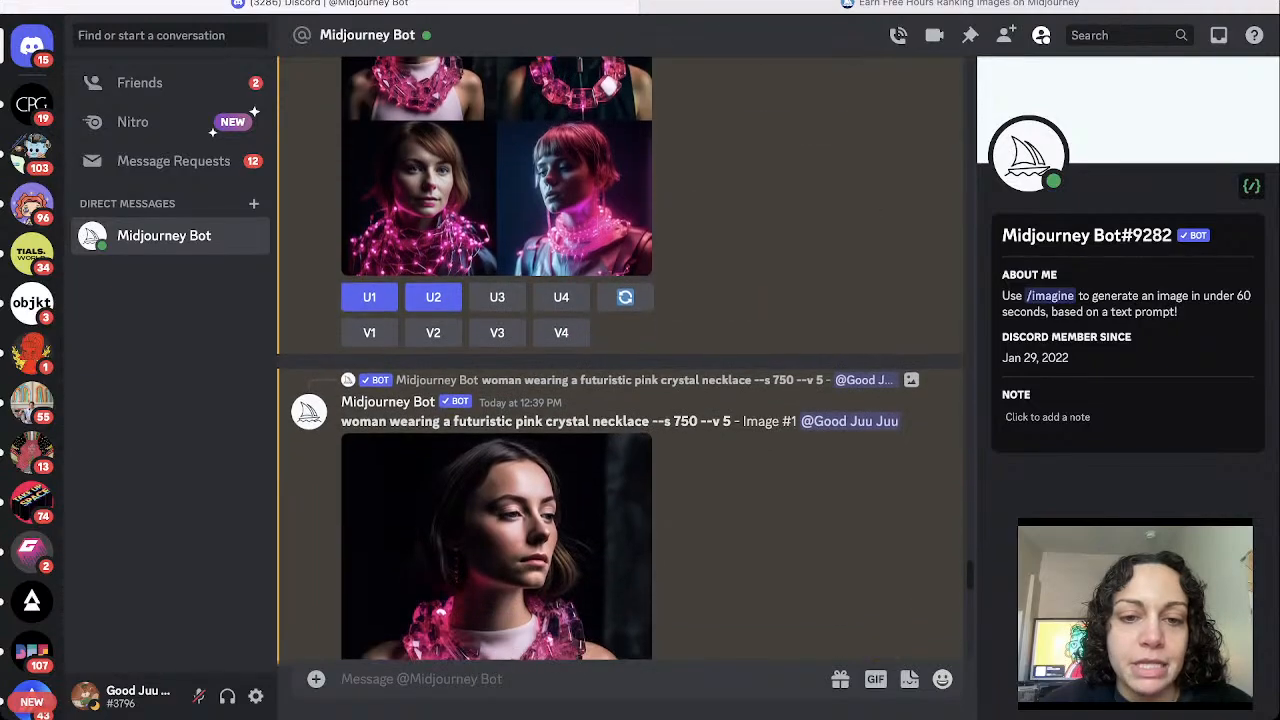
{"action": "scroll", "coordinate": [619, 359], "scroll_direction": "down", "scroll_amount": 12}
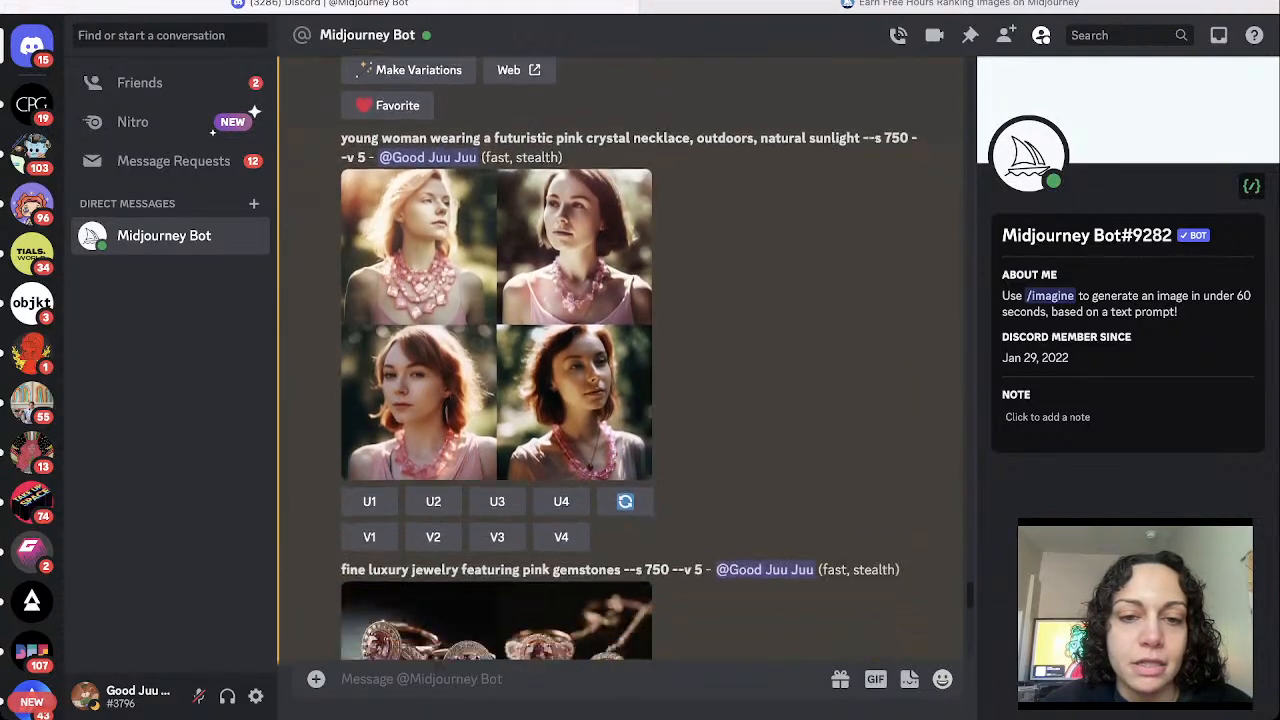
{"action": "scroll", "coordinate": [619, 359], "scroll_direction": "down", "scroll_amount": 12}
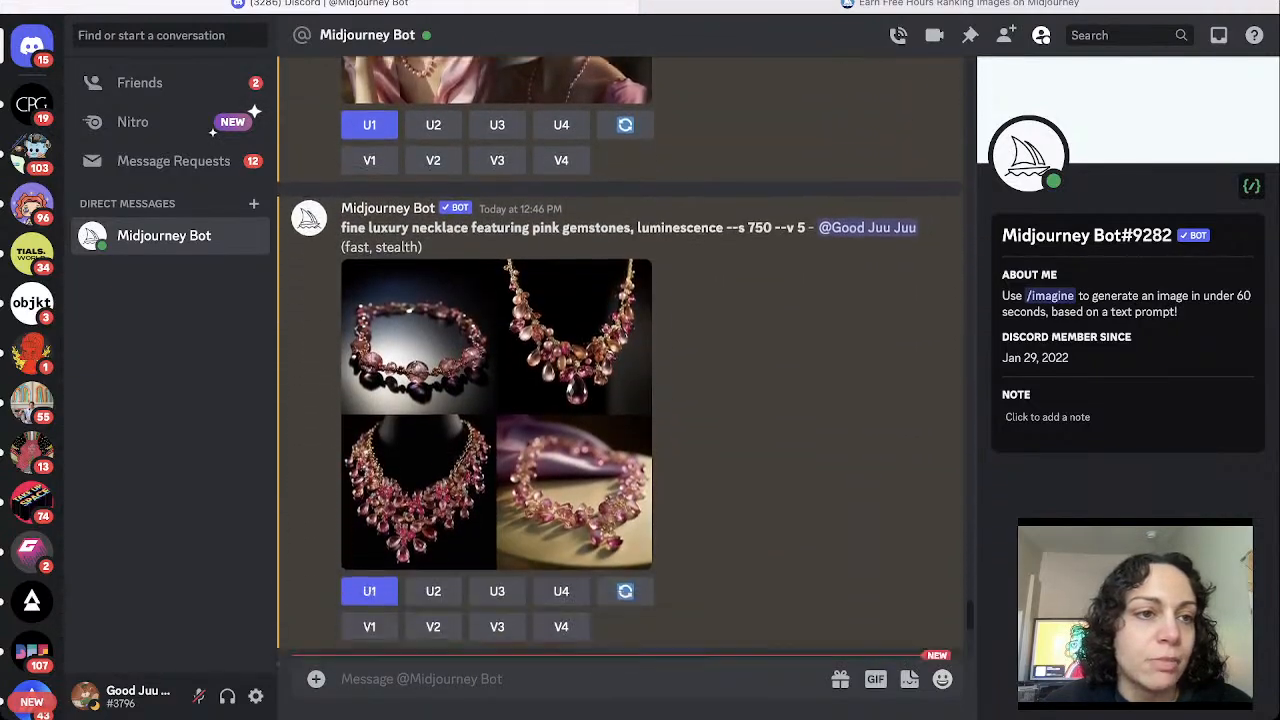
{"action": "scroll", "coordinate": [619, 359], "scroll_direction": "down", "scroll_amount": 3}
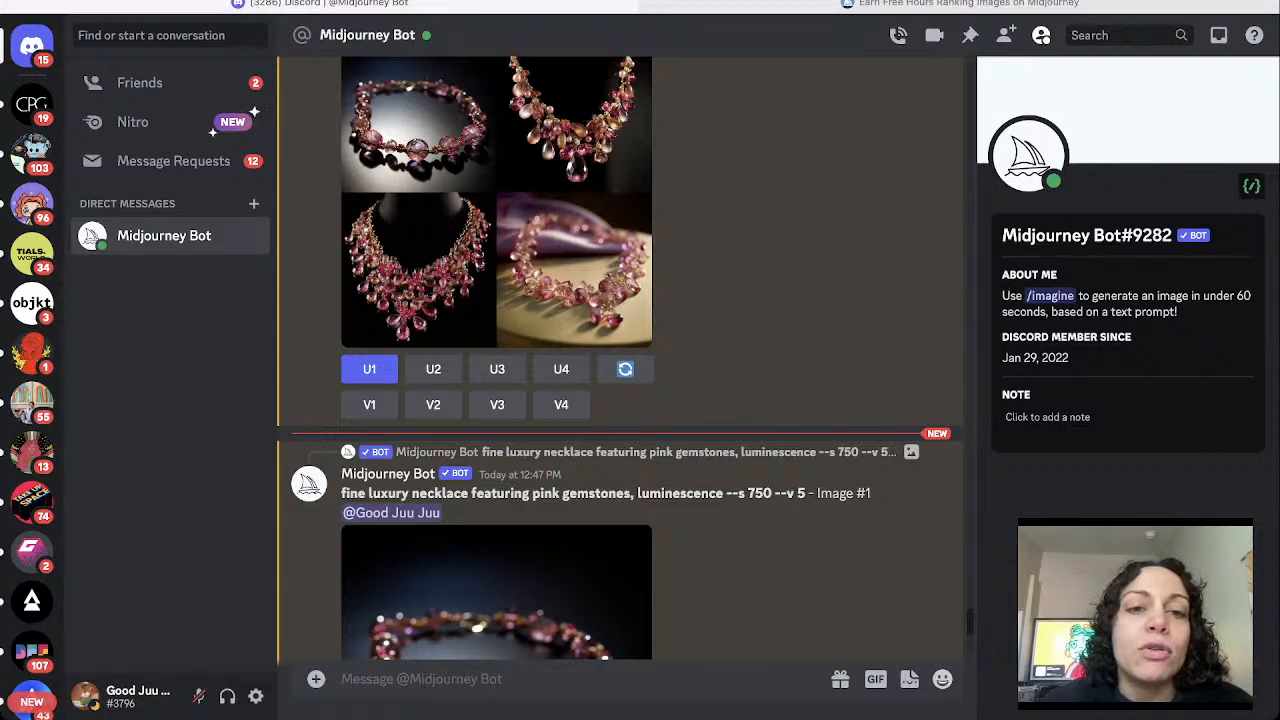
{"action": "scroll", "coordinate": [620, 360], "scroll_direction": "down", "scroll_amount": 3}
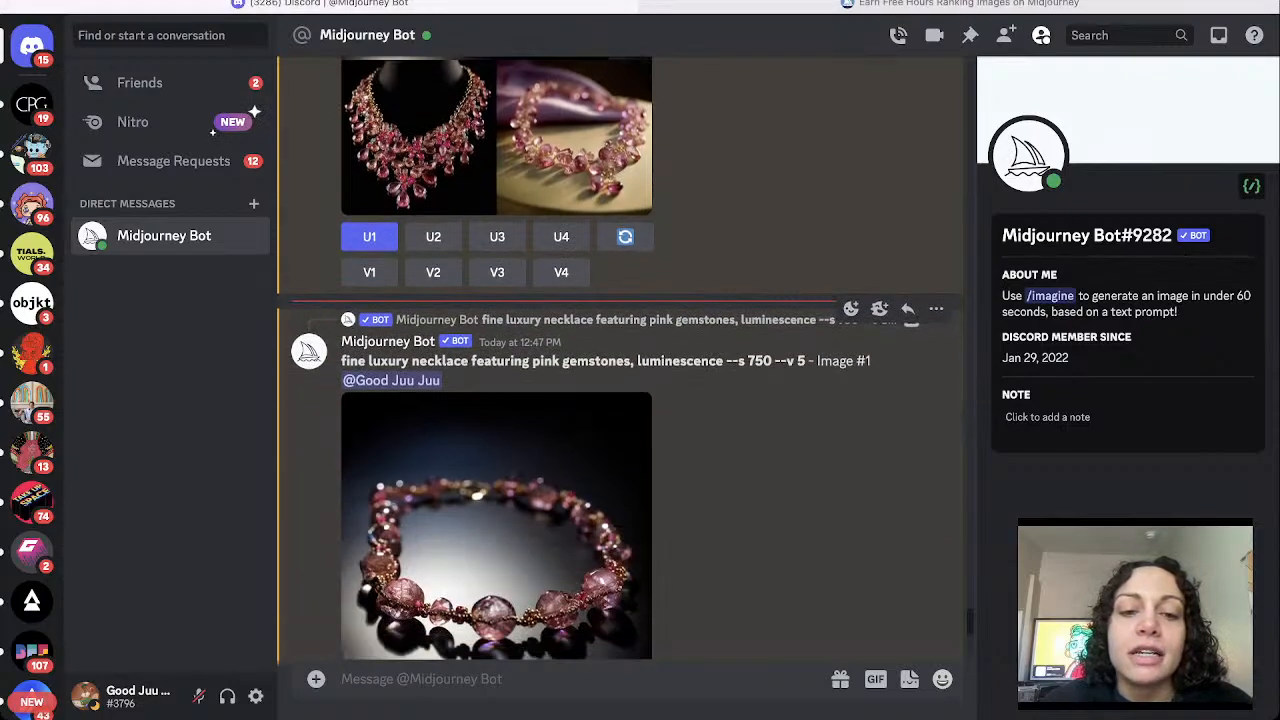
{"action": "scroll", "coordinate": [620, 400], "scroll_direction": "down", "scroll_amount": 3}
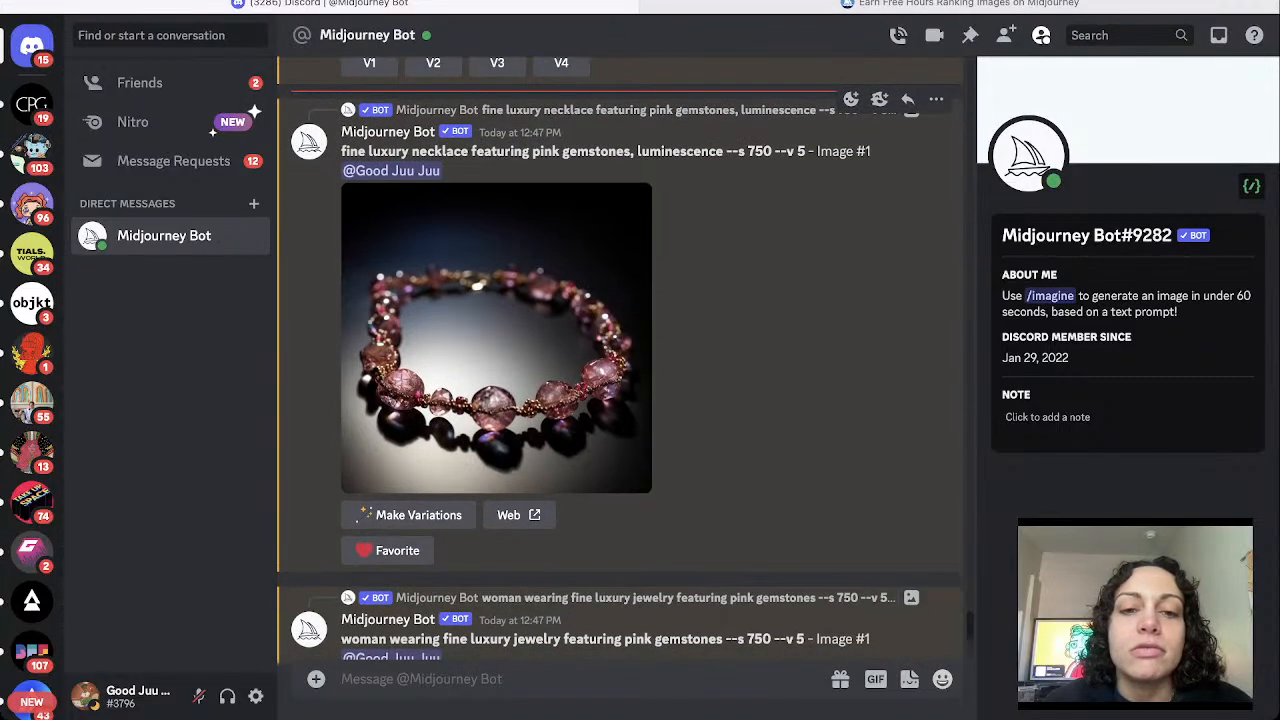
{"action": "scroll", "coordinate": [620, 360], "scroll_direction": "down", "scroll_amount": 3}
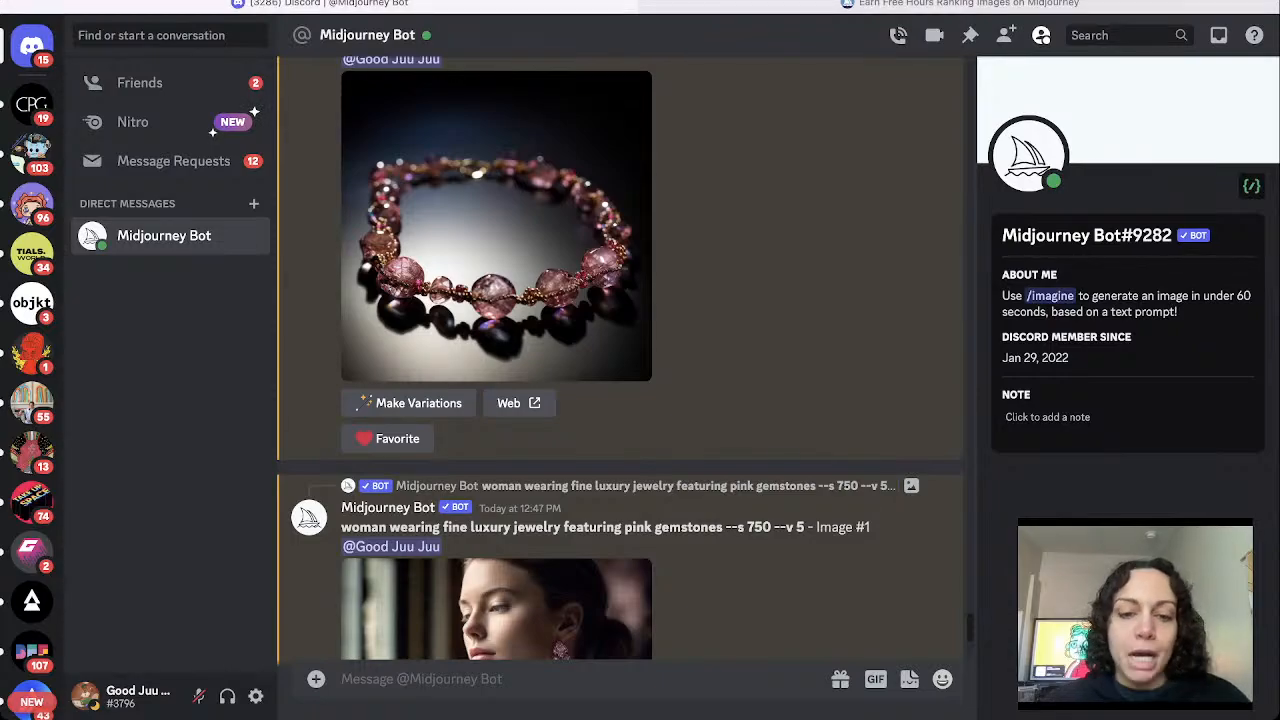
Copy the luminescence necklace prompt text and set the Midjourney Bot's model to Niji version 5 through /settings.
{"action": "type", "text": "/set"}
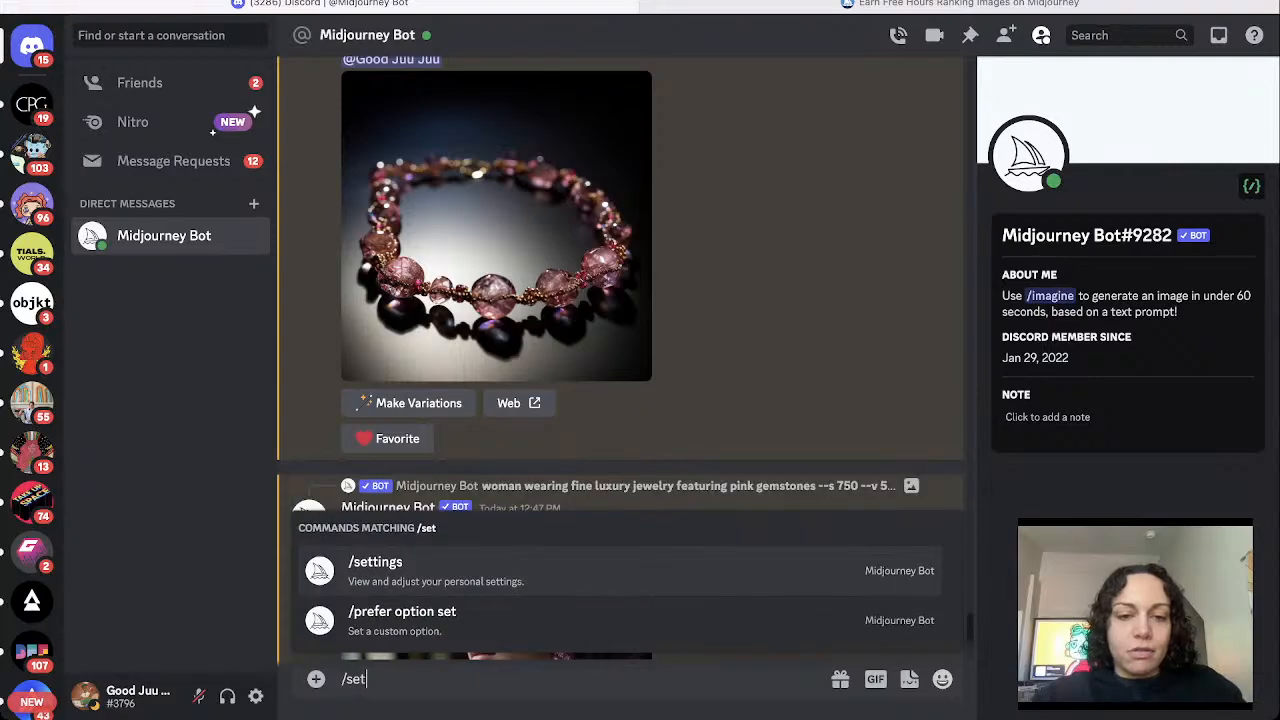
{"action": "scroll", "coordinate": [620, 360], "scroll_direction": "up", "scroll_amount": 2}
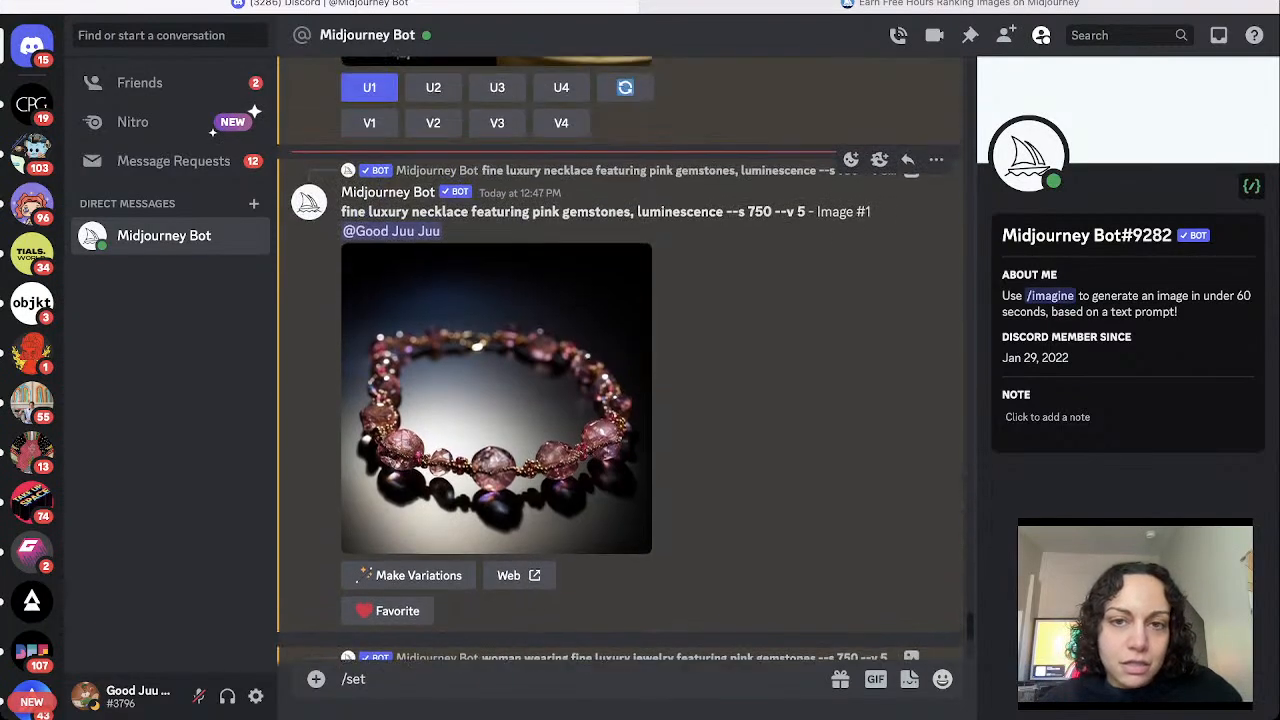
{"action": "left_click_drag", "start_coordinate": [733, 211], "coordinate": [342, 212]}
{"action": "key", "text": "ctrl+c"}
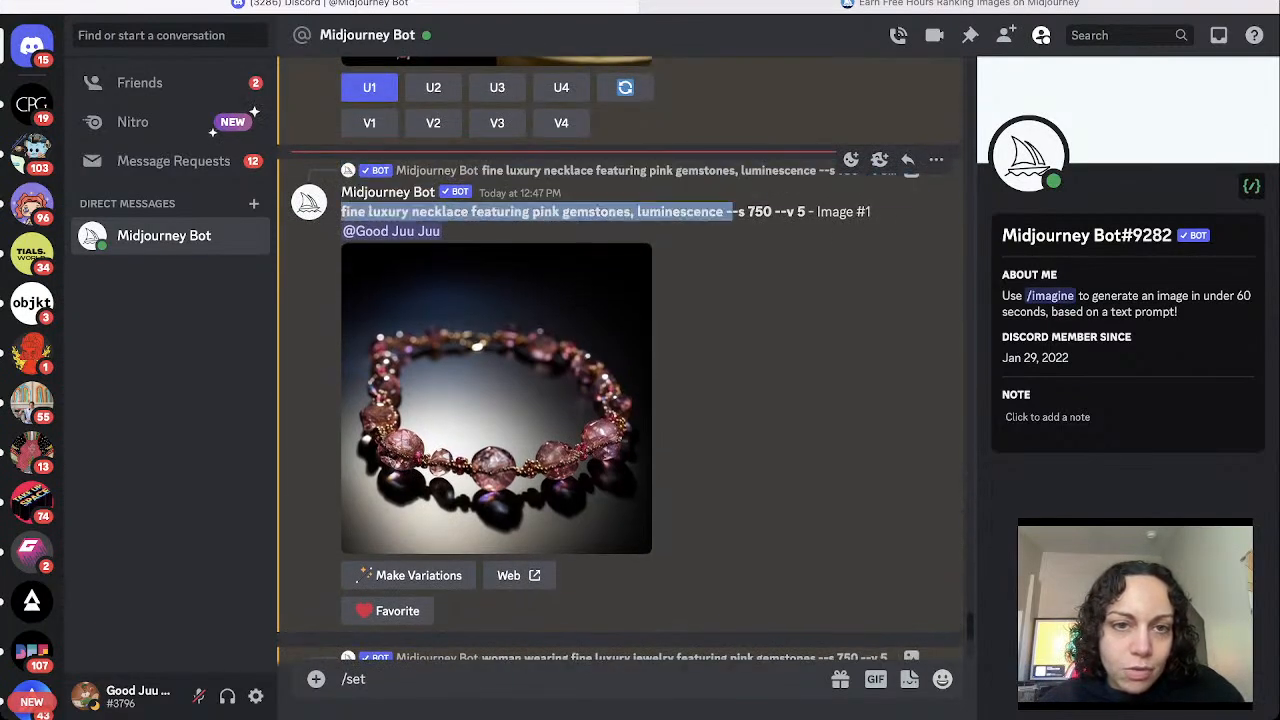
{"action": "type", "text": "tings"}
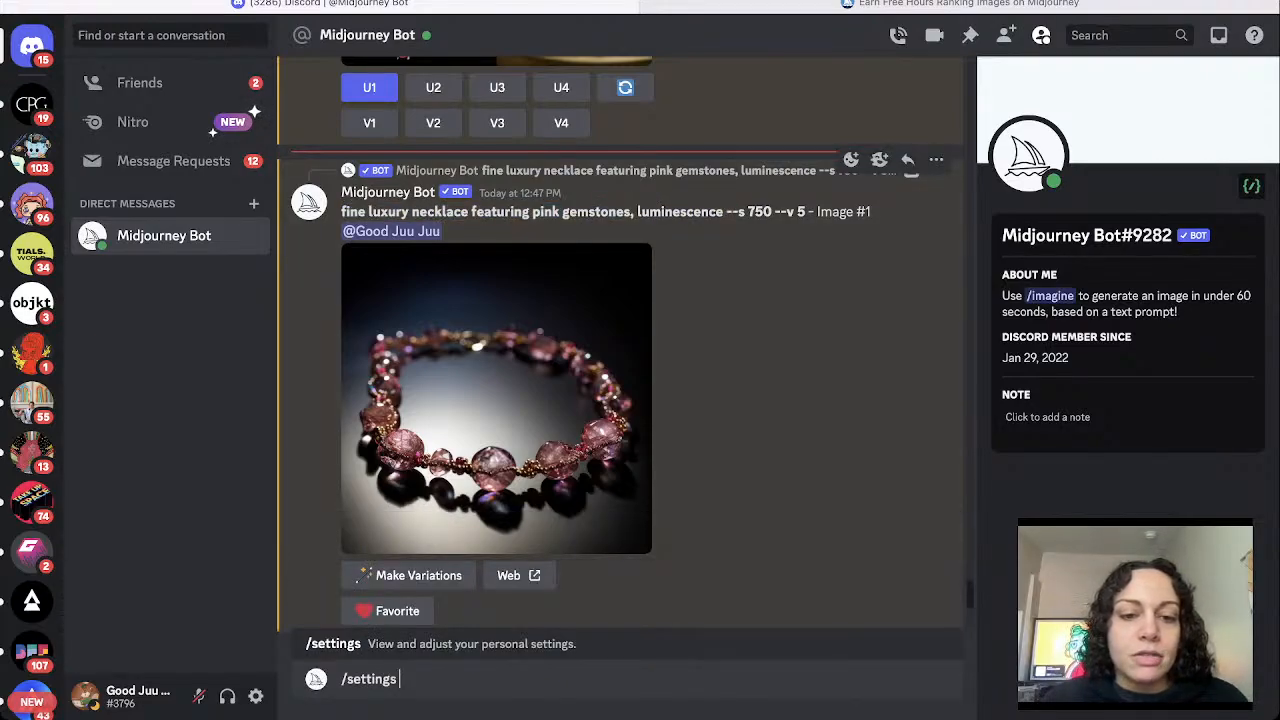
{"action": "key", "text": "Return"}
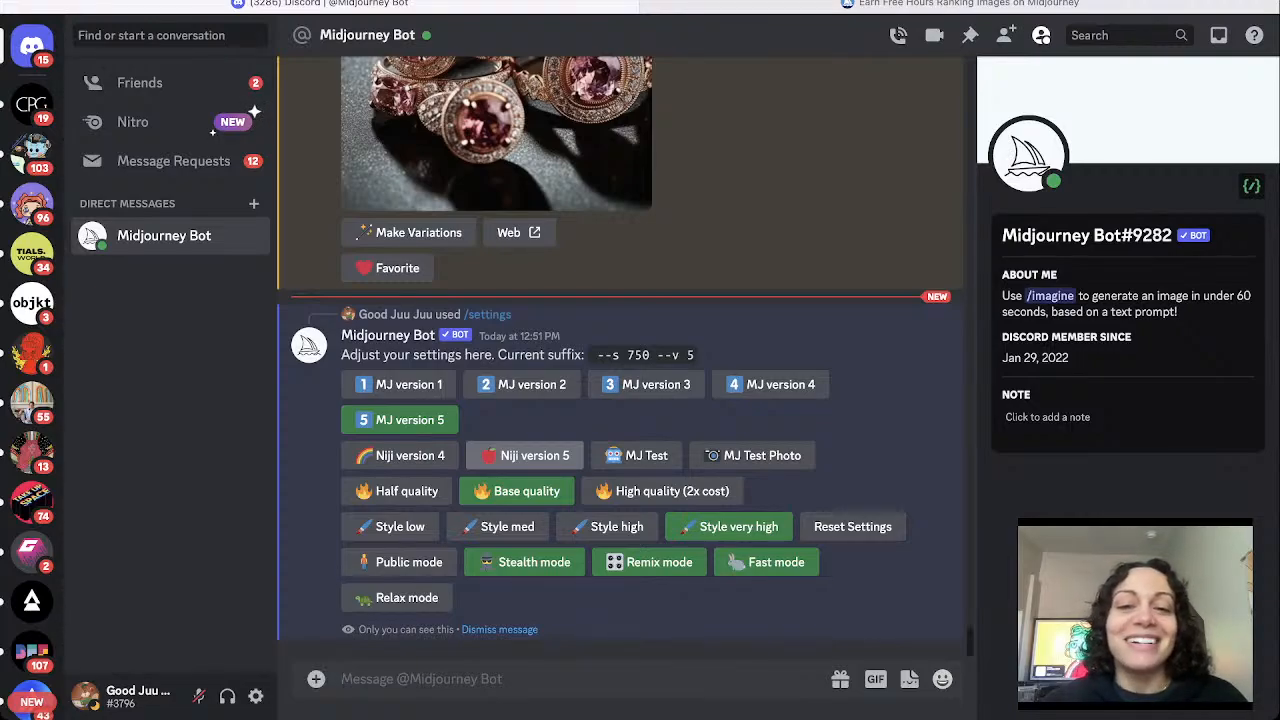
{"action": "left_click", "coordinate": [524, 455]}
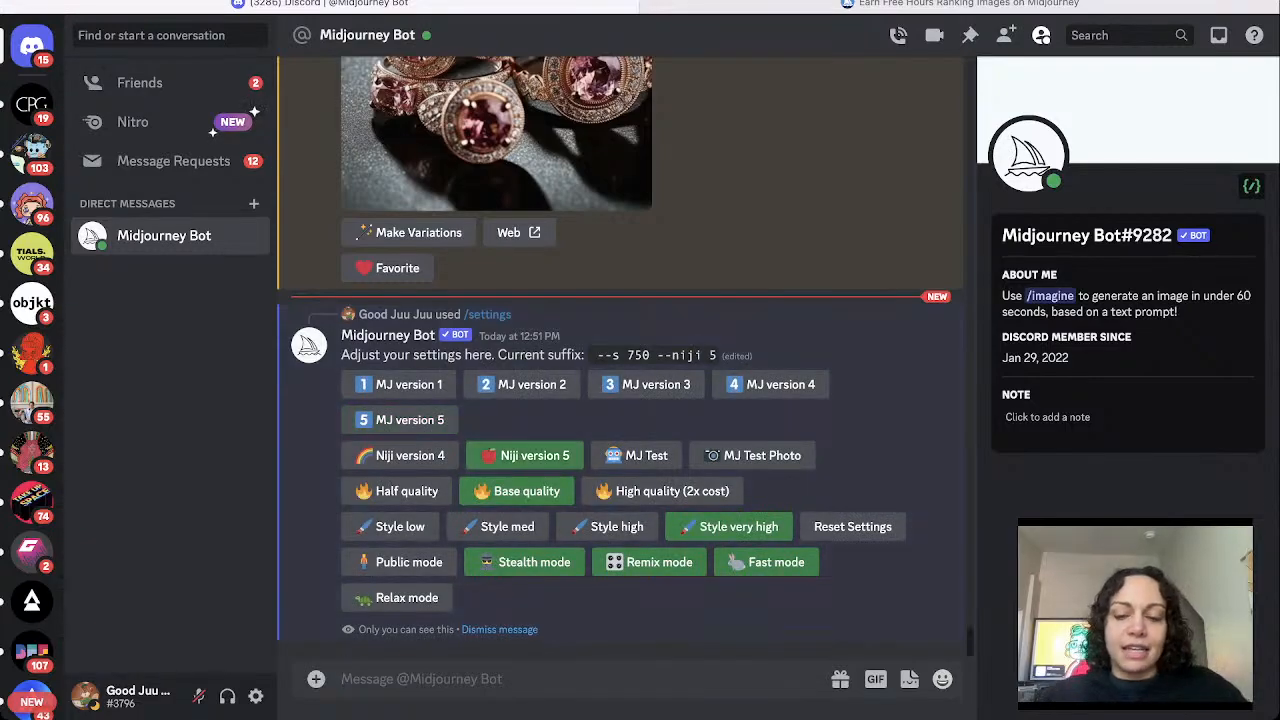
Submit an /imagine job with the copied prompt shortened to "fine luxury necklace featuring pink gemstones".
{"action": "type", "text": "/im"}
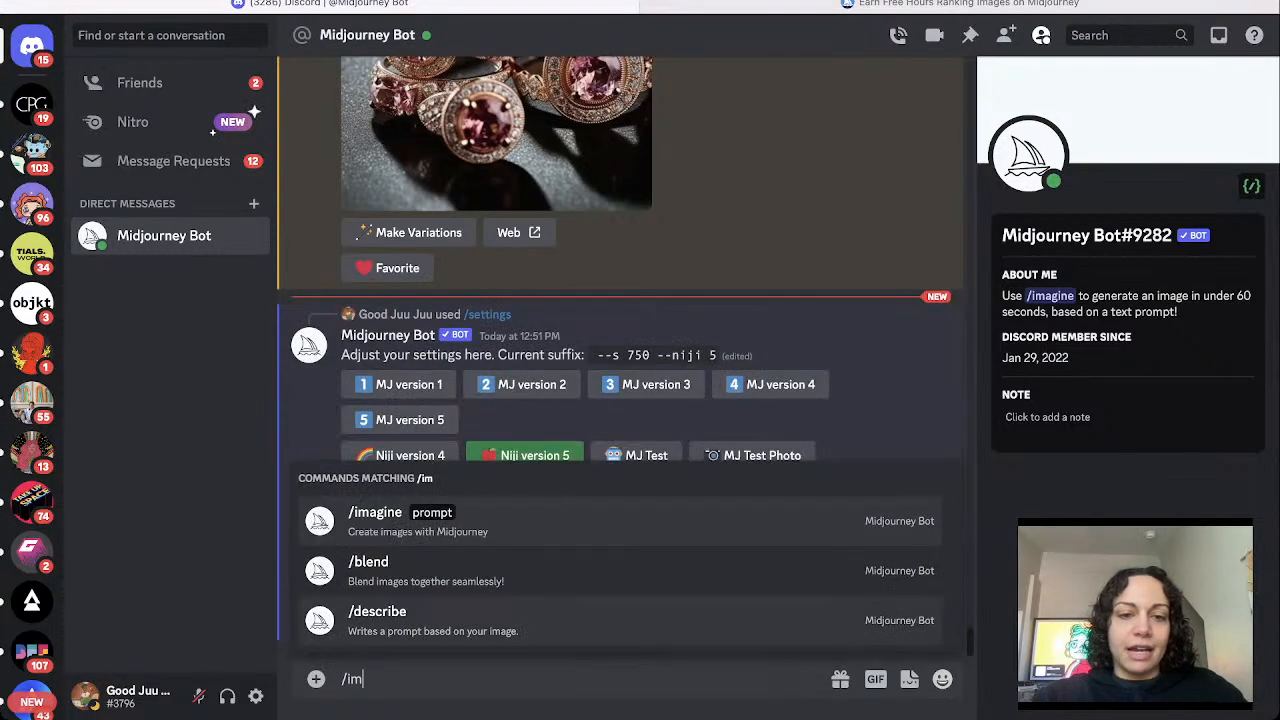
{"action": "key", "text": "Tab"}
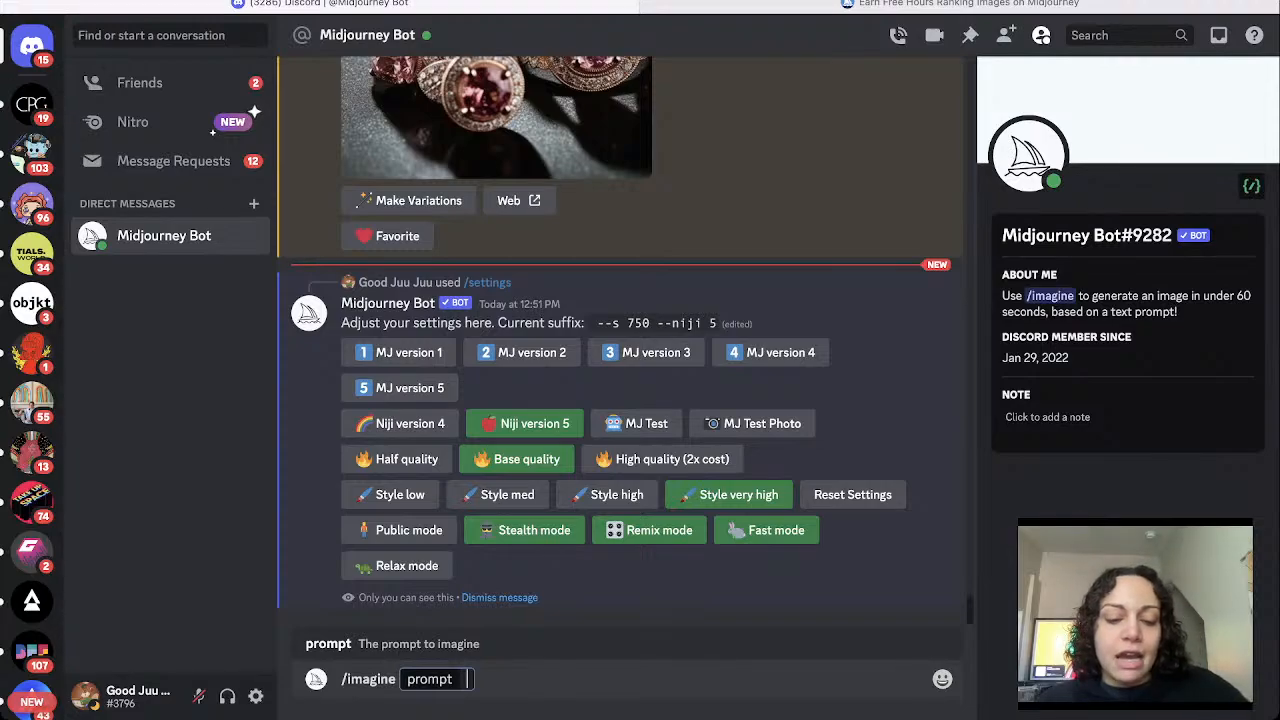
{"action": "key", "text": "ctrl+v"}
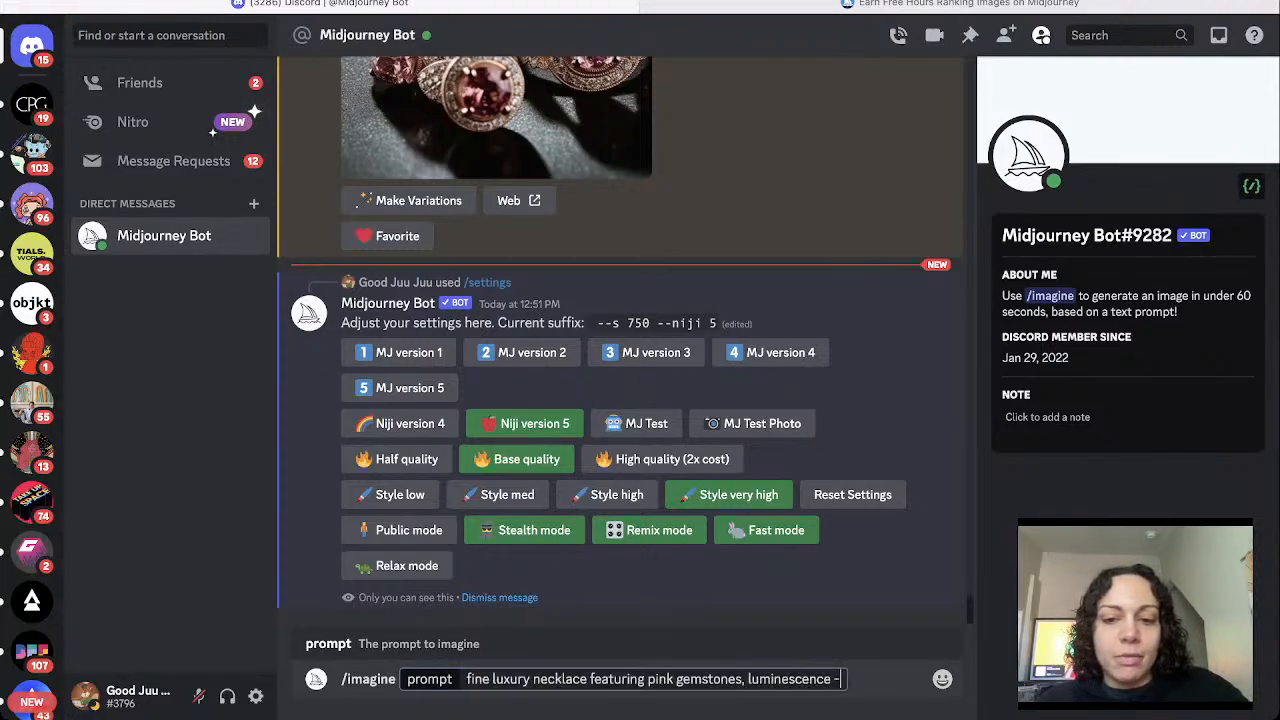
{"action": "key", "text": "ctrl+shift+Left"}
{"action": "key", "text": "ctrl+shift+Left"}
{"action": "key", "text": "BackSpace"}
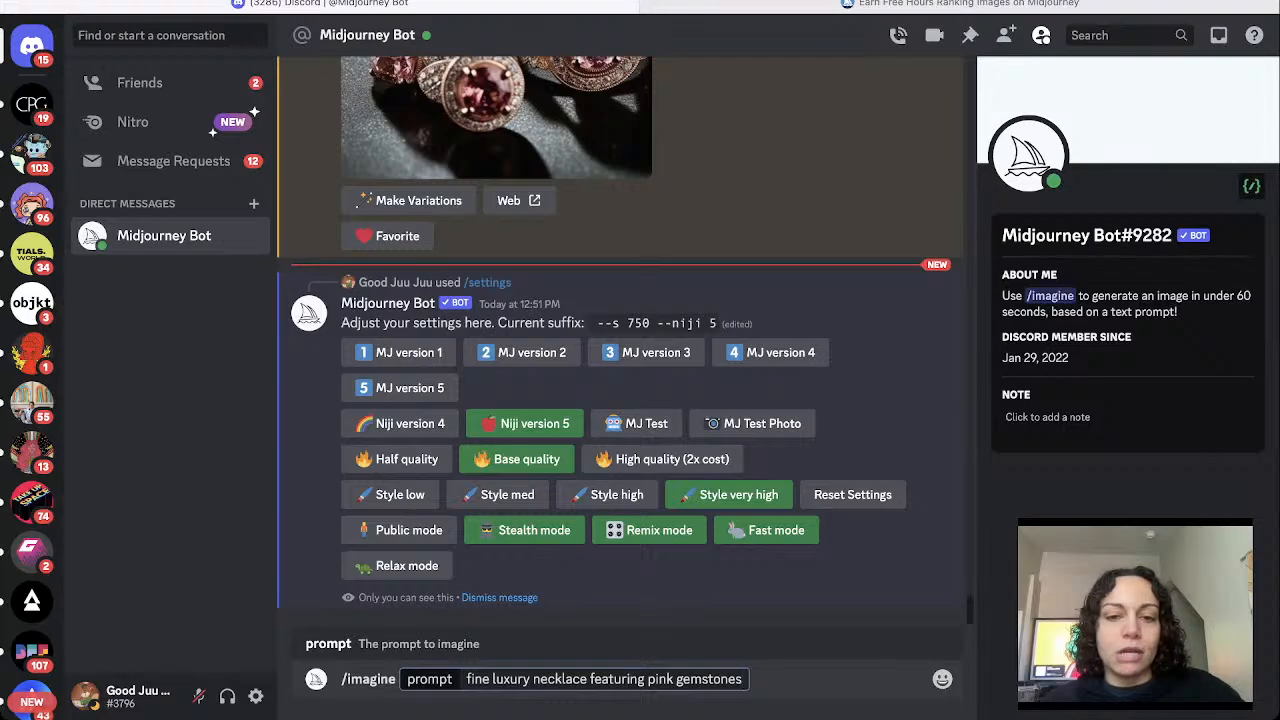
{"action": "key", "text": "Return"}
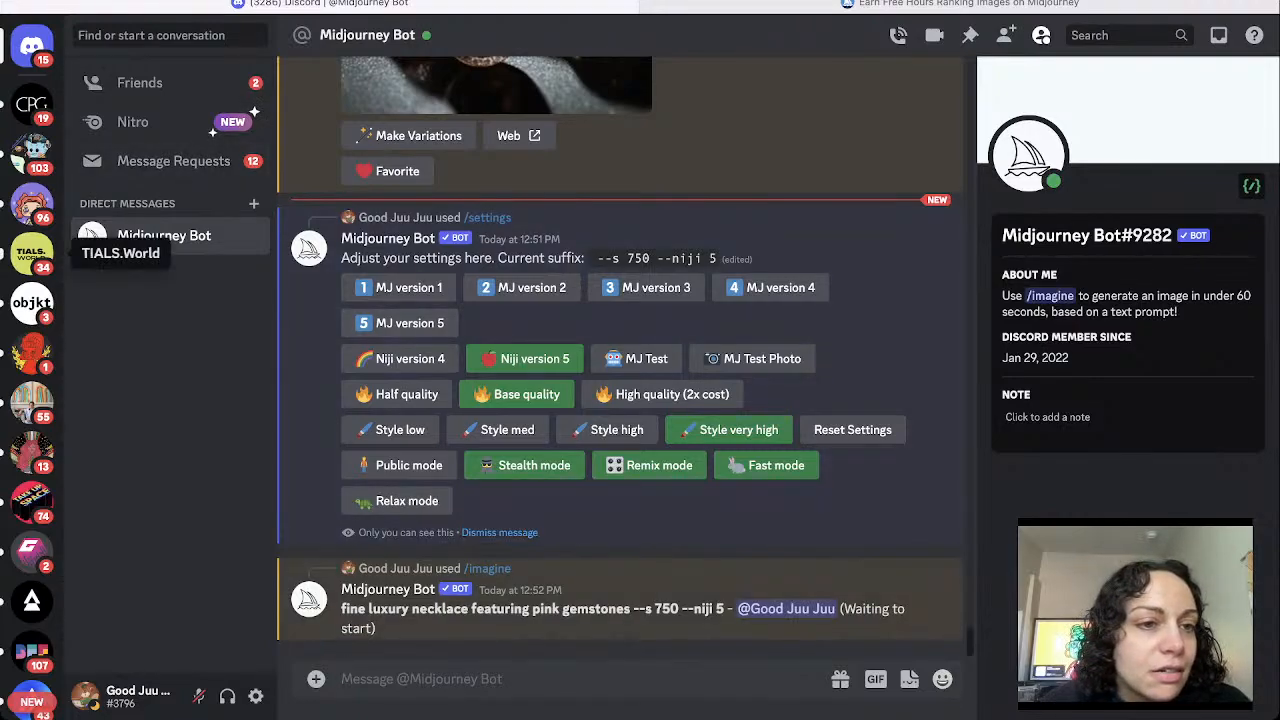
Switch to the Floor NFTs server and return to the Midjourney Bot conversation to refresh the pending necklace job.
{"action": "scroll", "coordinate": [32, 455], "scroll_direction": "down", "scroll_amount": 5}
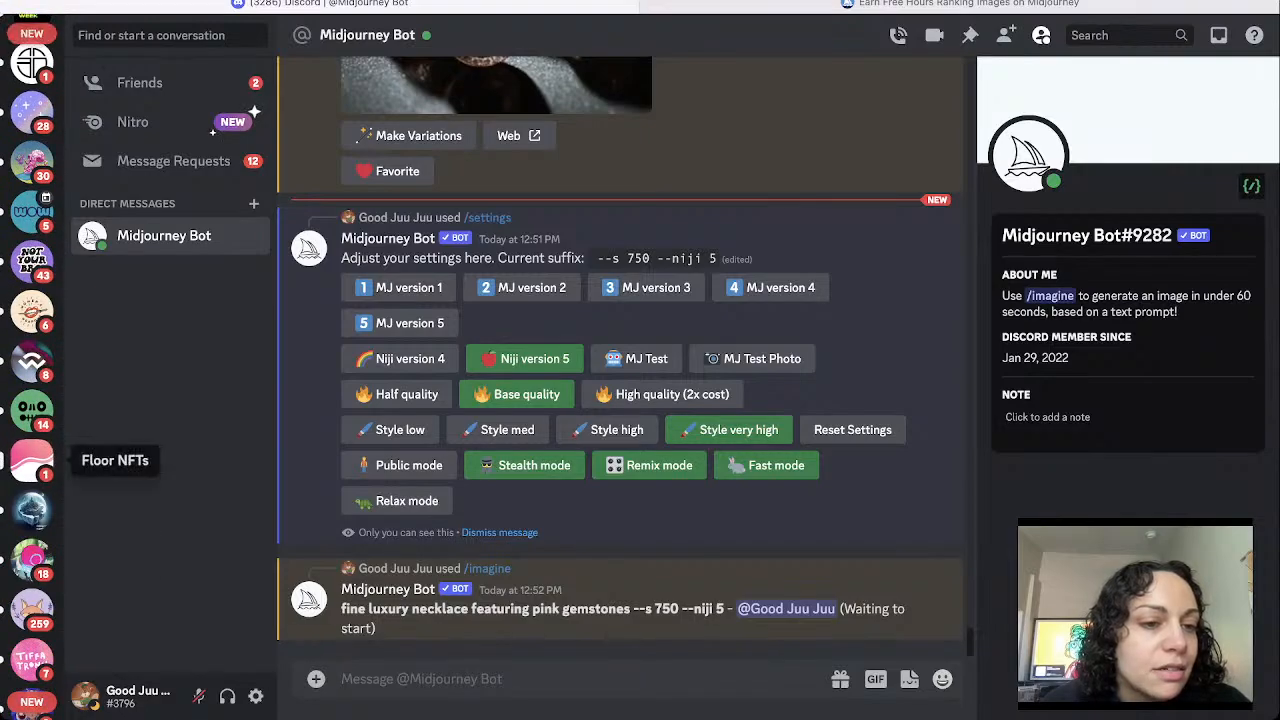
{"action": "left_click", "coordinate": [32, 460]}
{"action": "scroll", "coordinate": [32, 314], "scroll_direction": "up", "scroll_amount": 5}
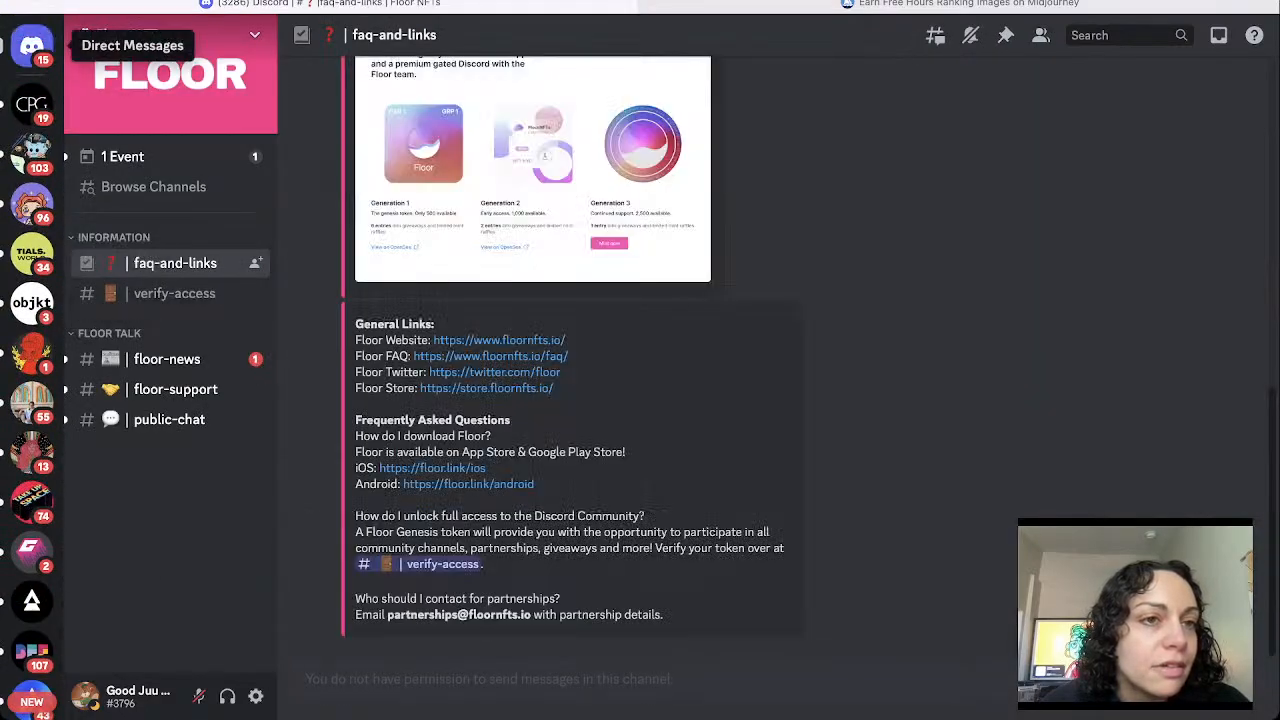
{"action": "left_click", "coordinate": [32, 45]}
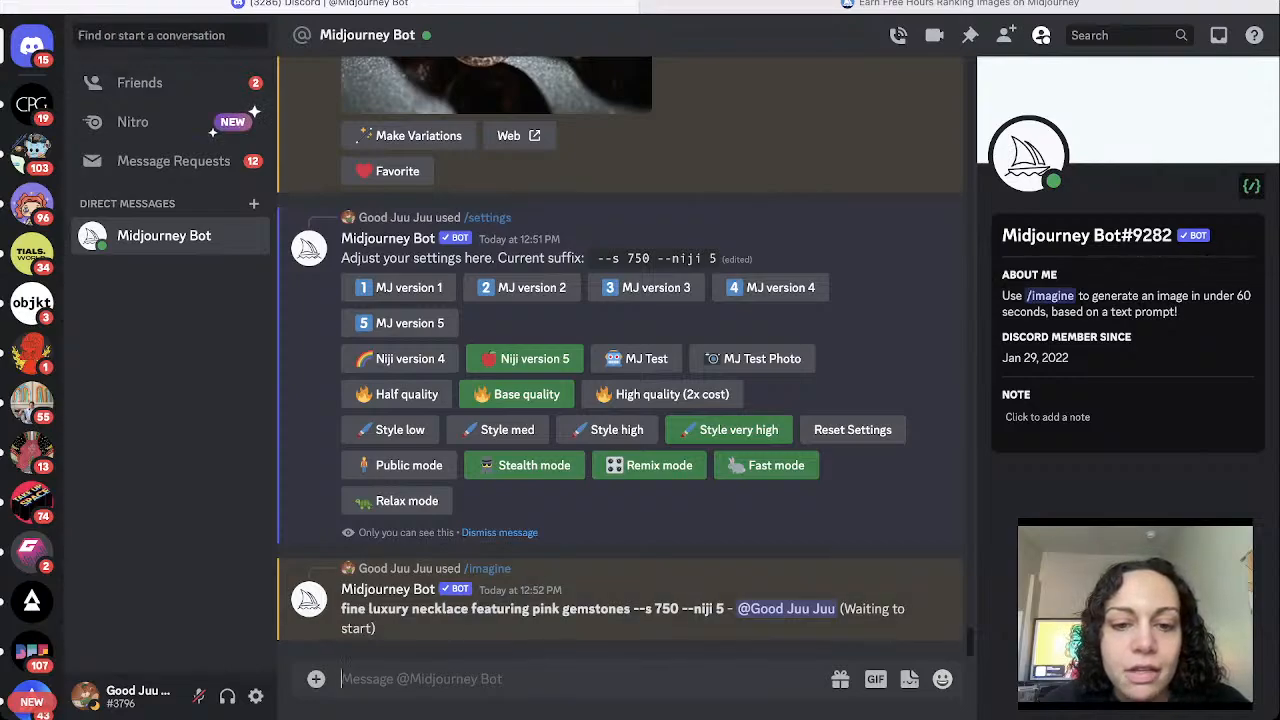
Reuse the earlier prompt "woman wearing fine luxury jewelry featuring pink gemstones" in a new /imagine job with Niji version 5.
{"action": "scroll", "coordinate": [690, 400], "scroll_direction": "up", "scroll_amount": 5}
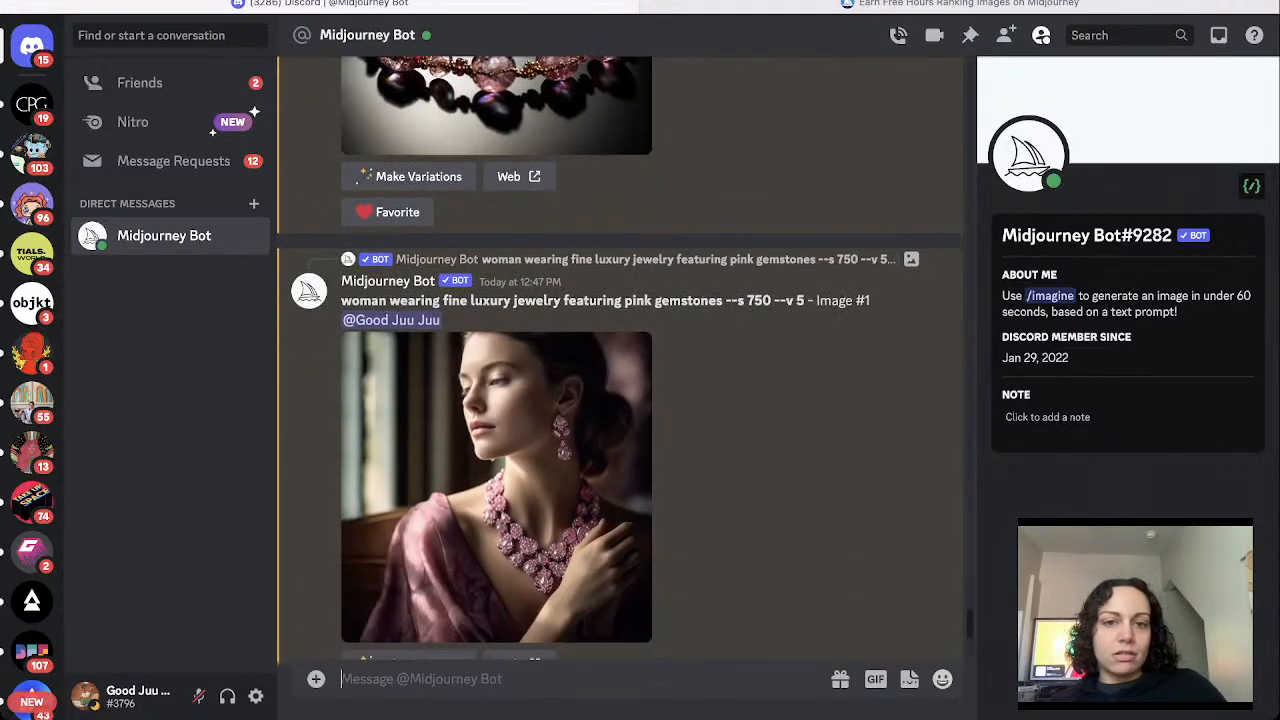
{"action": "left_click_drag", "start_coordinate": [341, 257], "coordinate": [722, 300]}
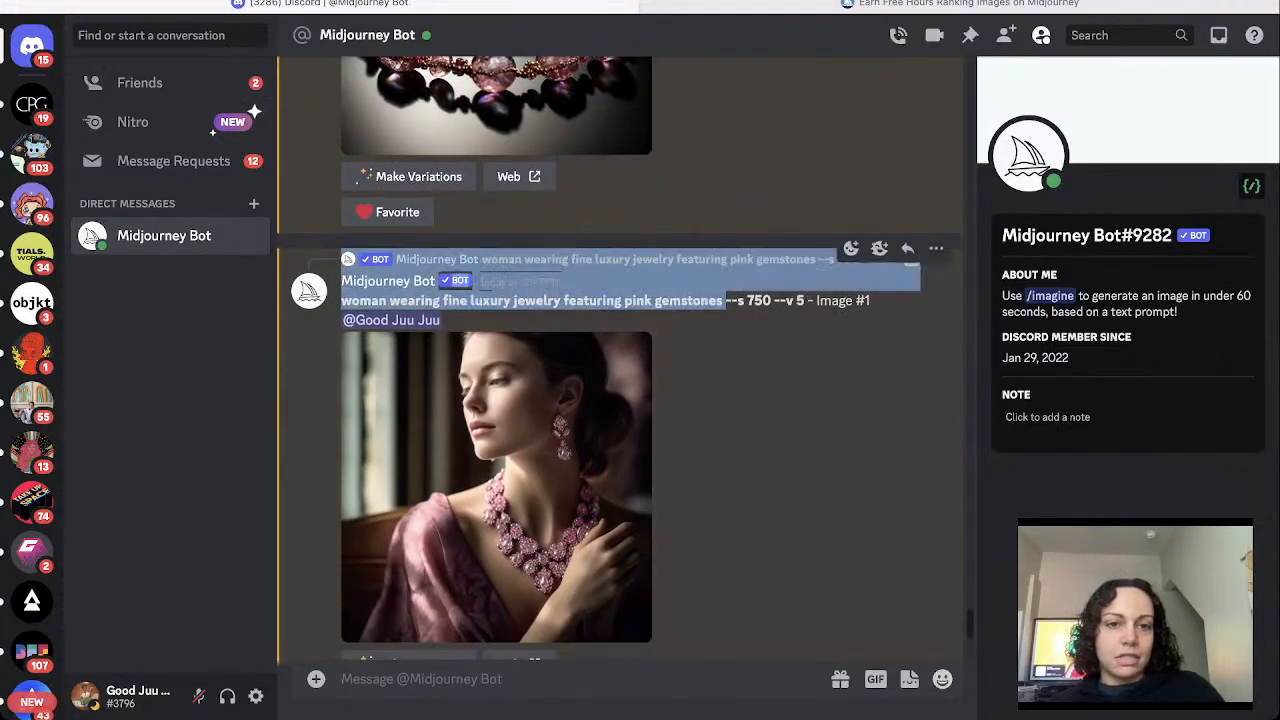
{"action": "scroll", "coordinate": [620, 350], "scroll_direction": "down", "scroll_amount": 6}
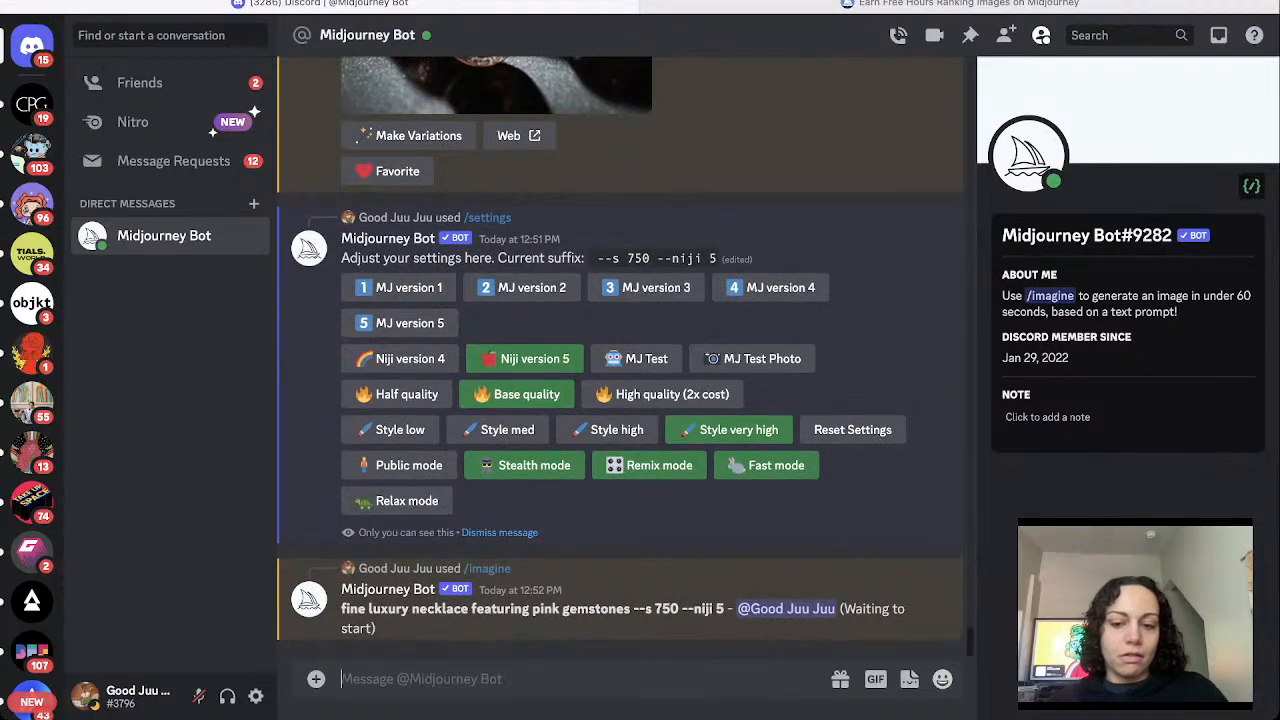
{"action": "type", "text": "/ima"}
{"action": "key", "text": "Tab"}
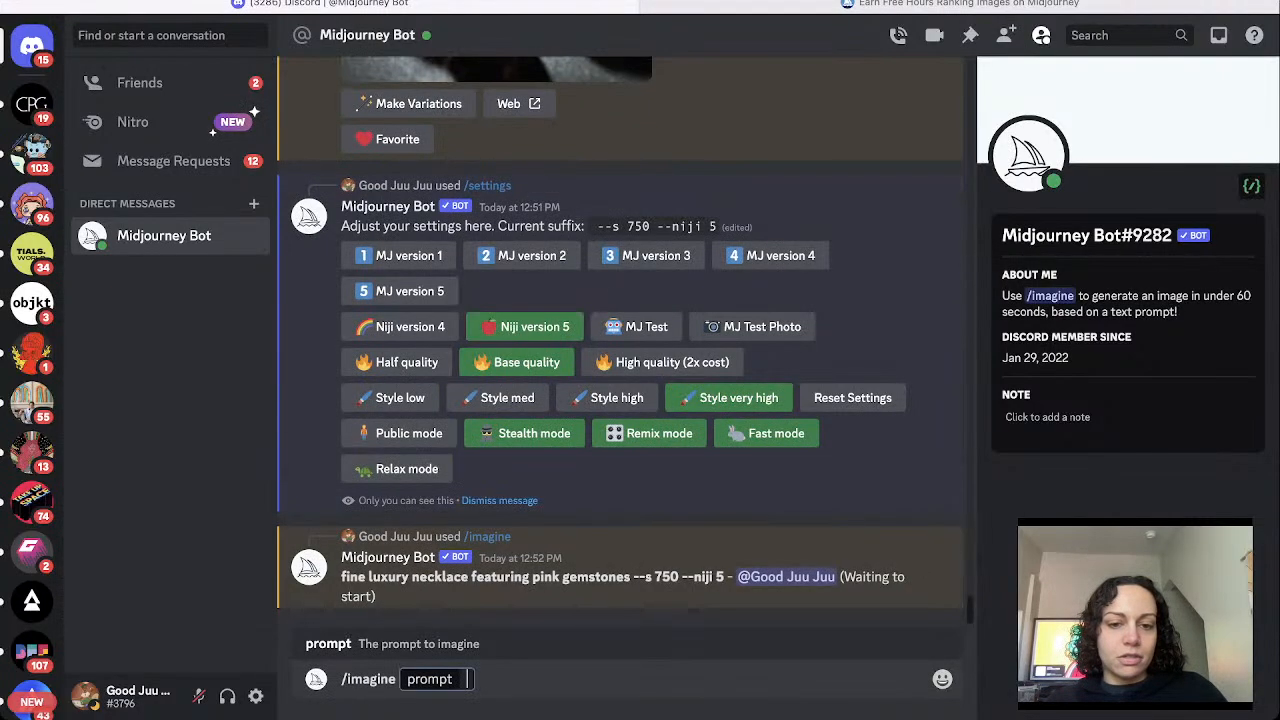
{"action": "type", "text": "woman wearing fine luxury jewelry featuring pink gemstones"}
{"action": "key", "text": "Return"}
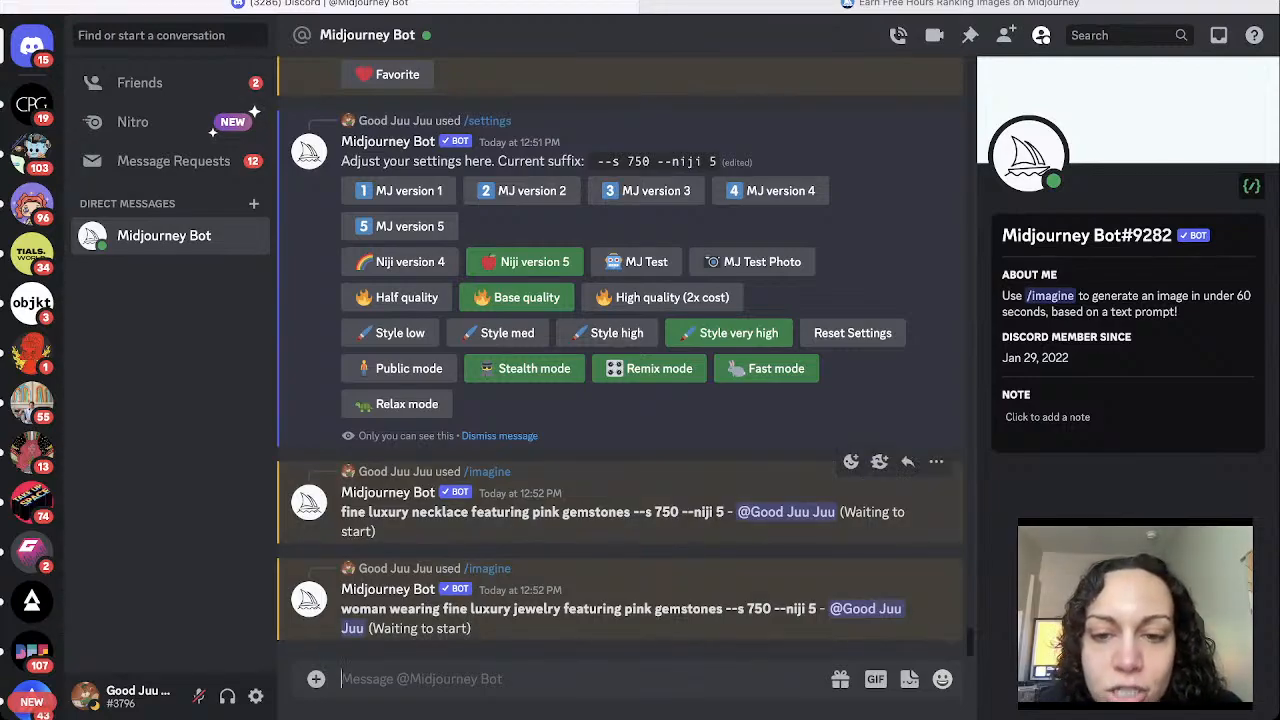
Refresh the Midjourney Bot conversation by visiting the Club CPG server and returning, and check the progress of both pending jobs.
{"action": "left_click_drag", "start_coordinate": [728, 512], "coordinate": [692, 512]}
{"action": "left_click", "coordinate": [681, 512]}
{"action": "left_click", "coordinate": [700, 600]}
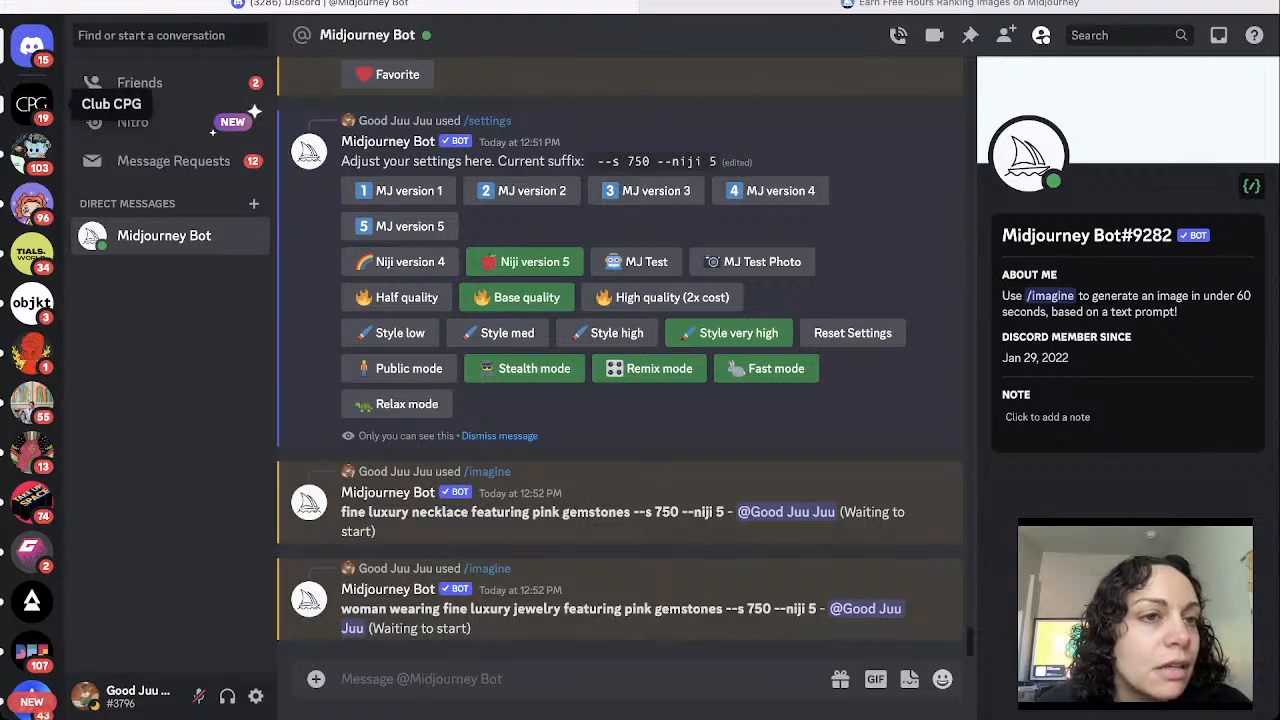
{"action": "left_click", "coordinate": [31, 104]}
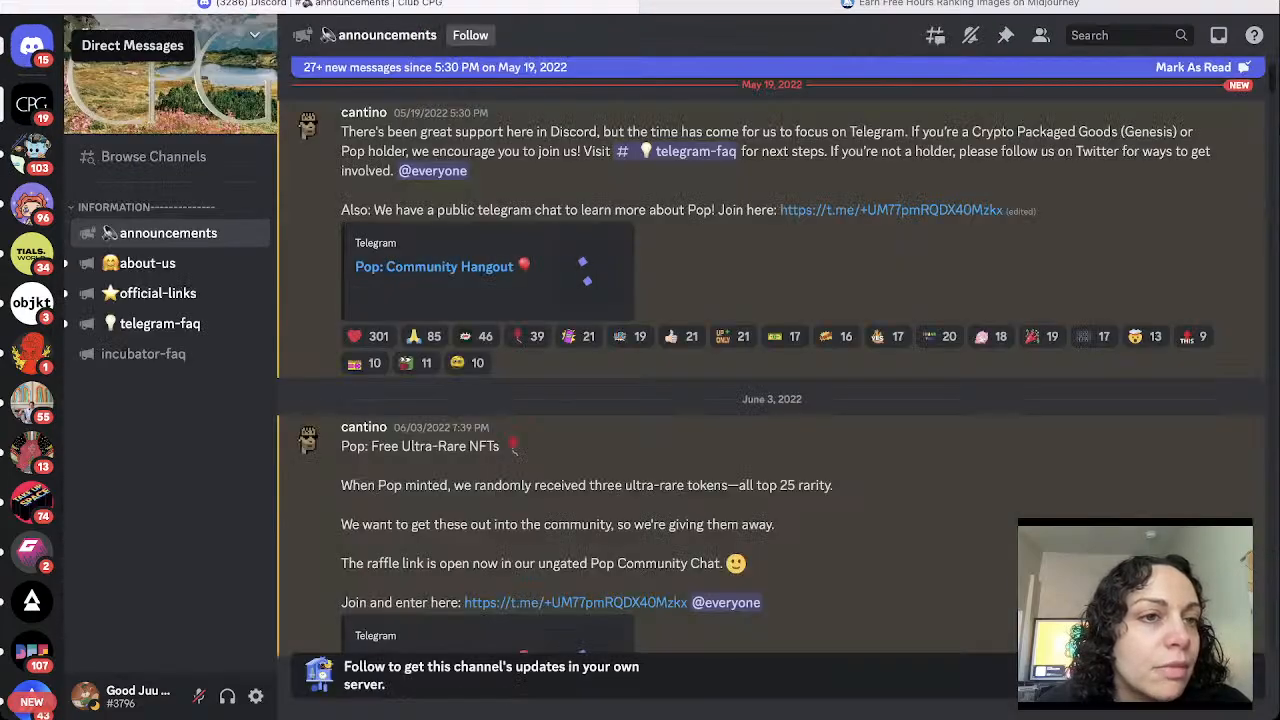
{"action": "left_click", "coordinate": [31, 45]}
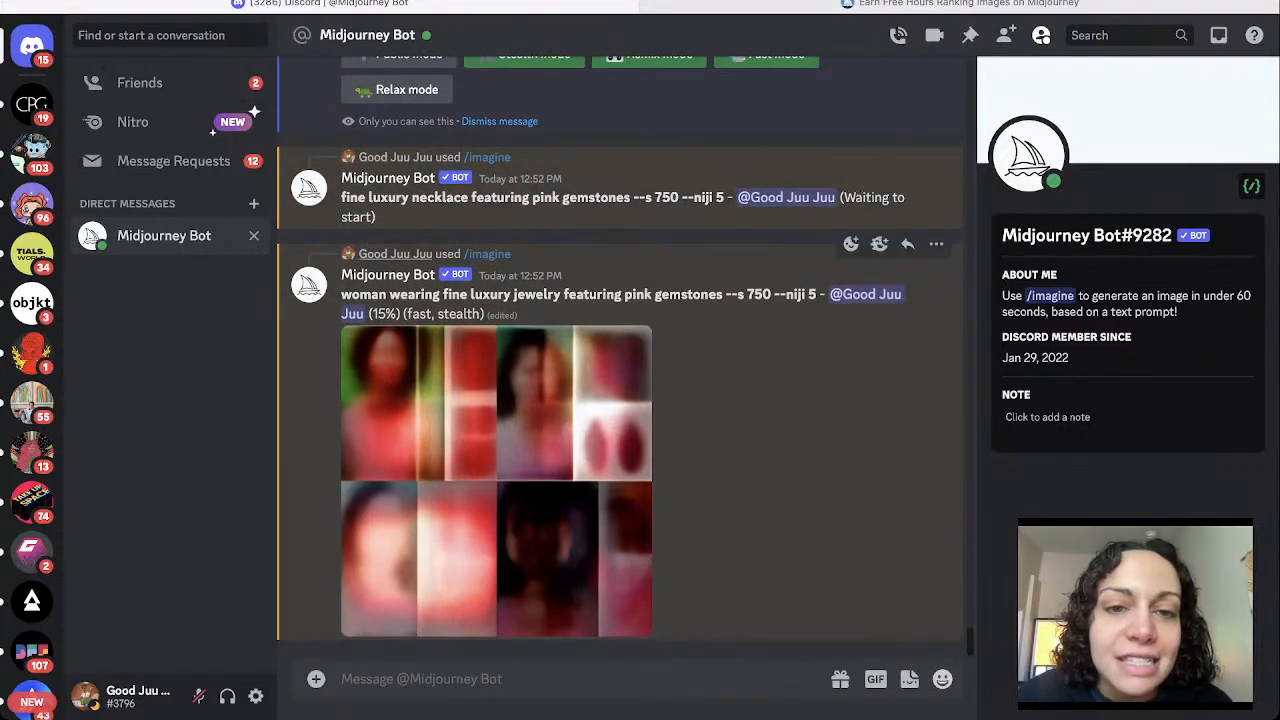
{"action": "left_click_drag", "start_coordinate": [486, 314], "coordinate": [406, 314]}
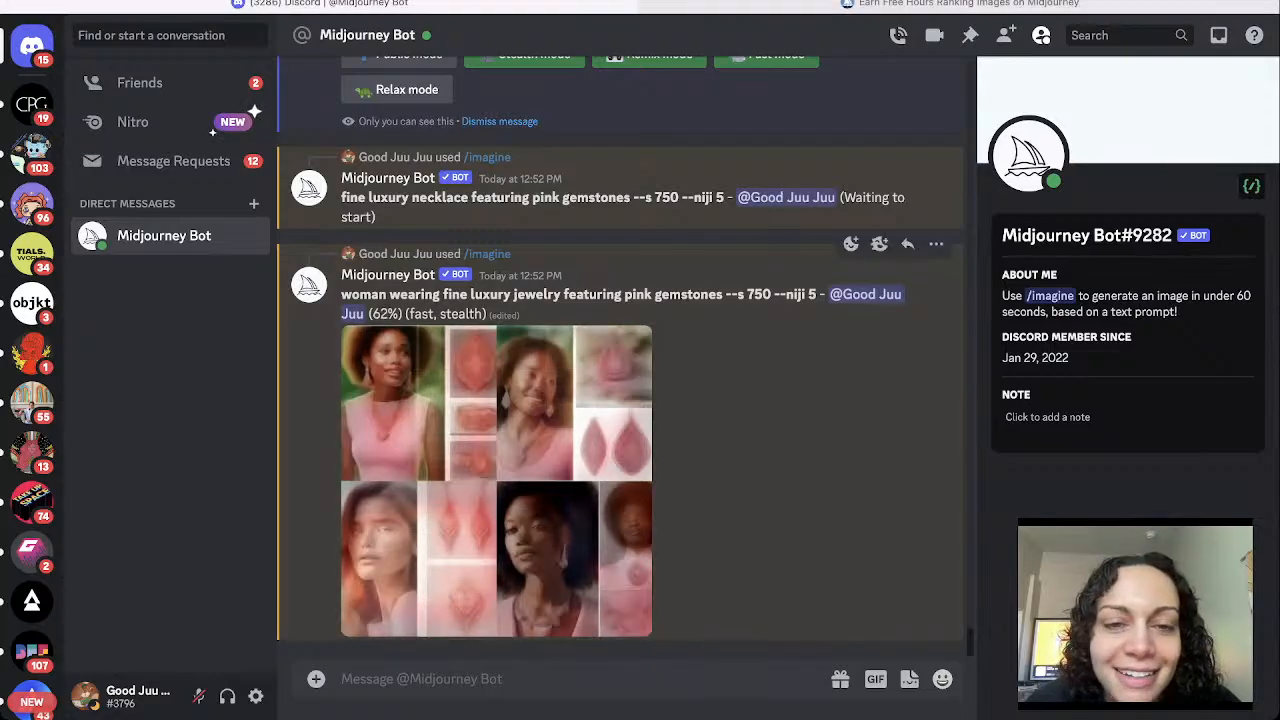
{"action": "scroll", "coordinate": [620, 360], "scroll_direction": "up", "scroll_amount": 2}
{"action": "scroll", "coordinate": [620, 360], "scroll_direction": "down", "scroll_amount": 2}
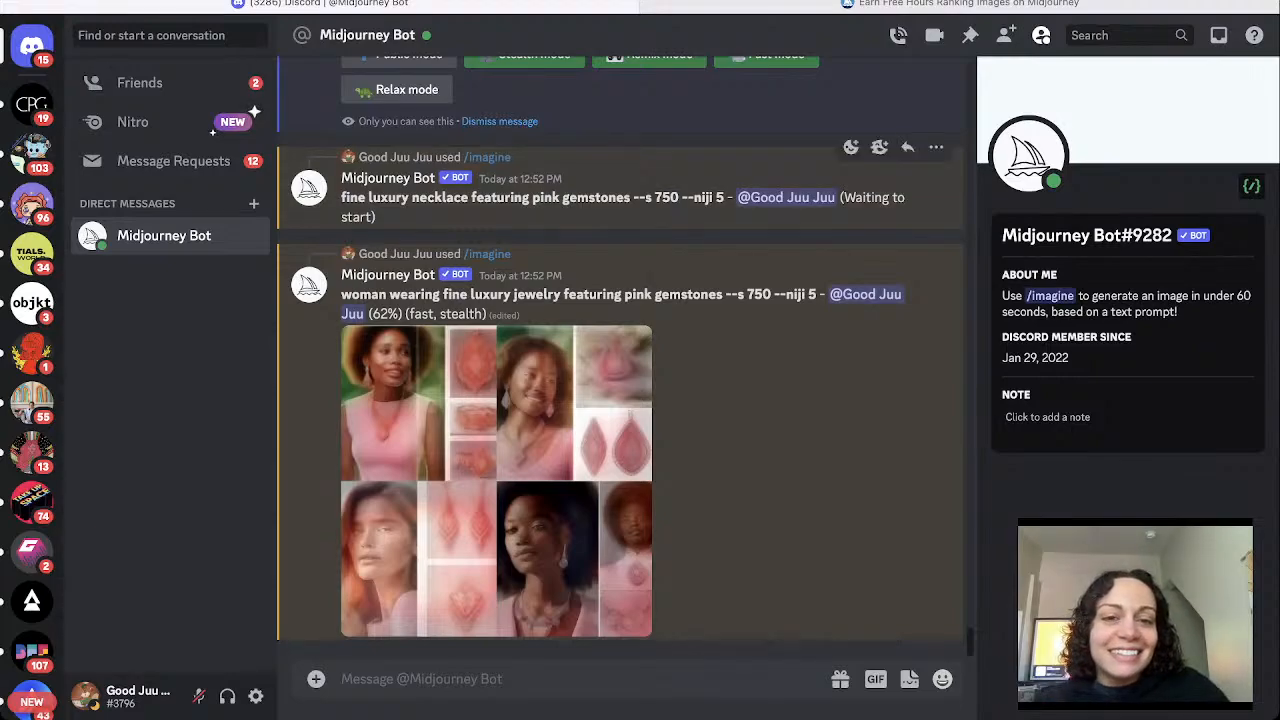
Copy the prompt "fine luxury necklace featuring pink gemstones" from the waiting job and submit it again with /imagine.
{"action": "left_click_drag", "start_coordinate": [631, 197], "coordinate": [341, 197]}
{"action": "key", "text": "ctrl+c"}
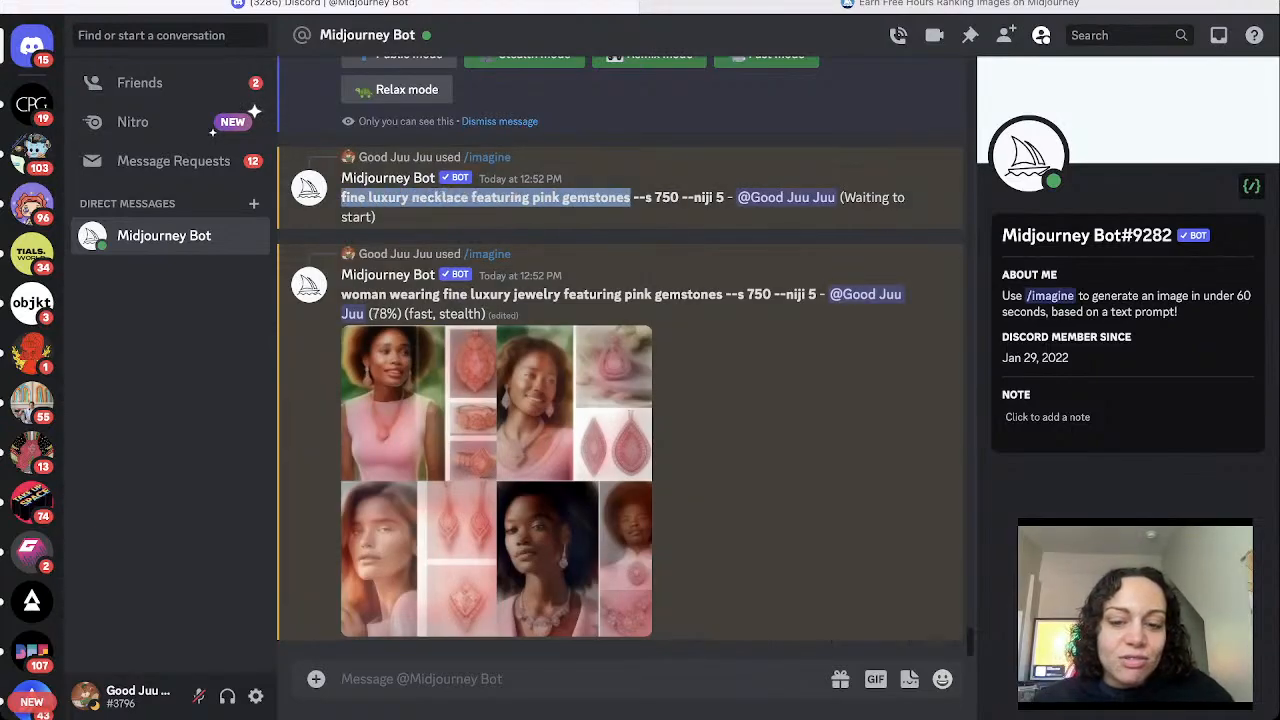
{"action": "type", "text": "/im"}
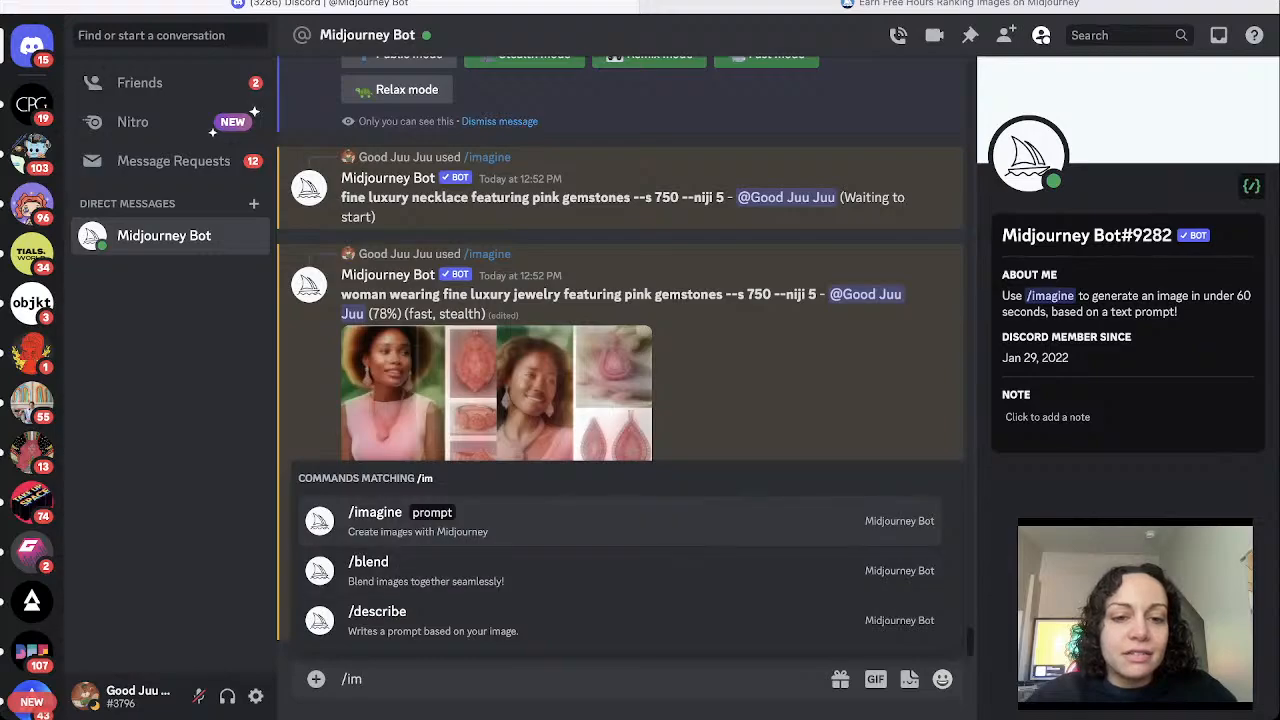
{"action": "key", "text": "Tab"}
{"action": "key", "text": "ctrl+v"}
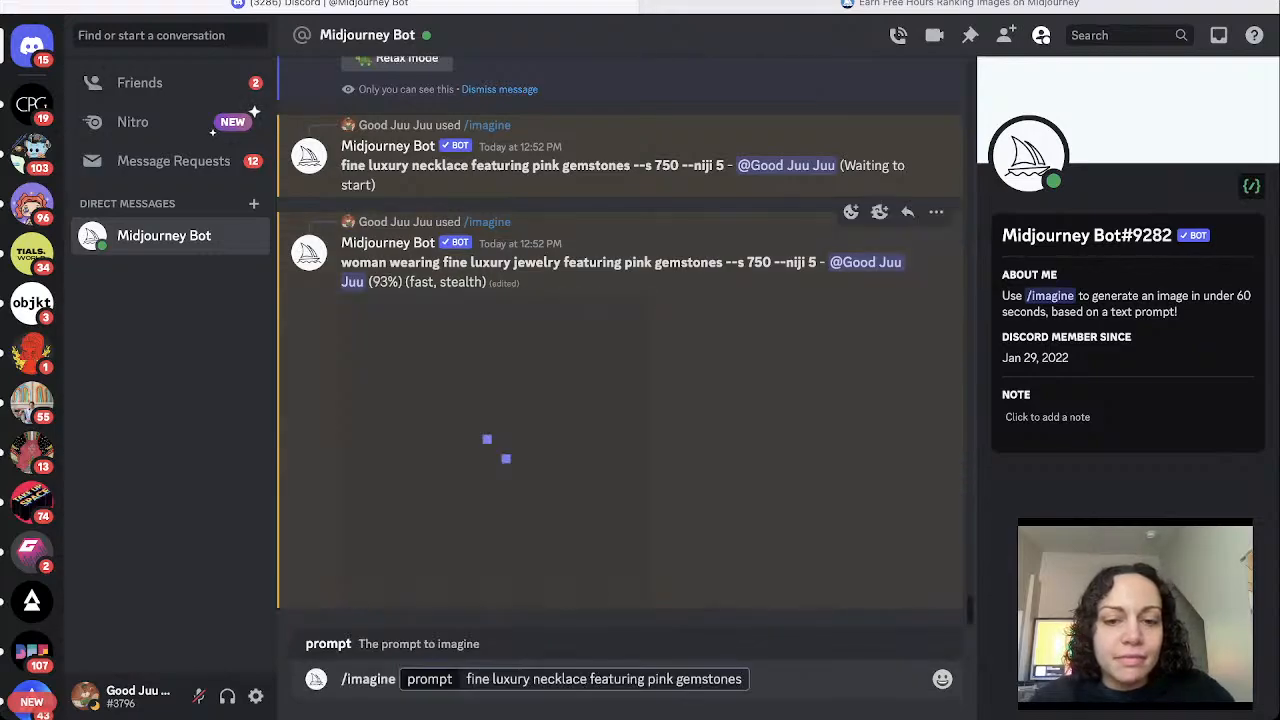
{"action": "key", "text": "Return"}
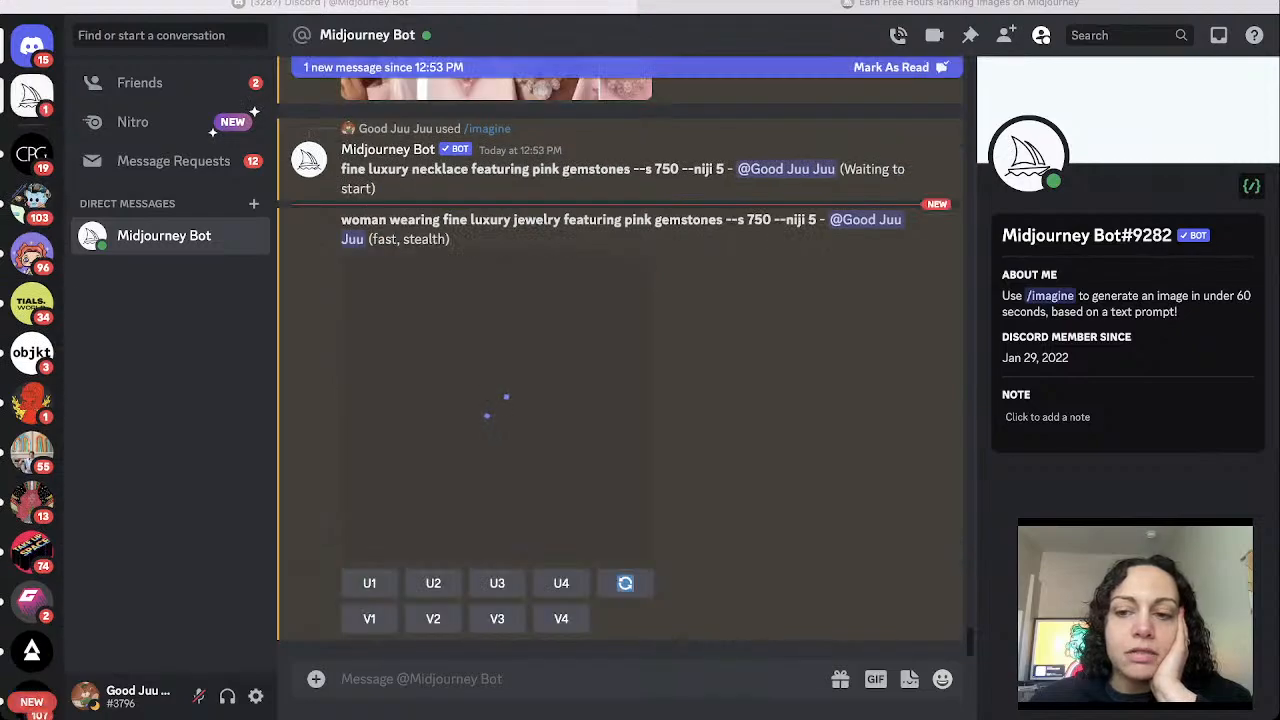
Examine the finished Niji version 5 grid of women wearing pink gemstone jewelry enlarged, and compare it with the preceding settings and pending jobs.
{"action": "left_click", "coordinate": [780, 400]}
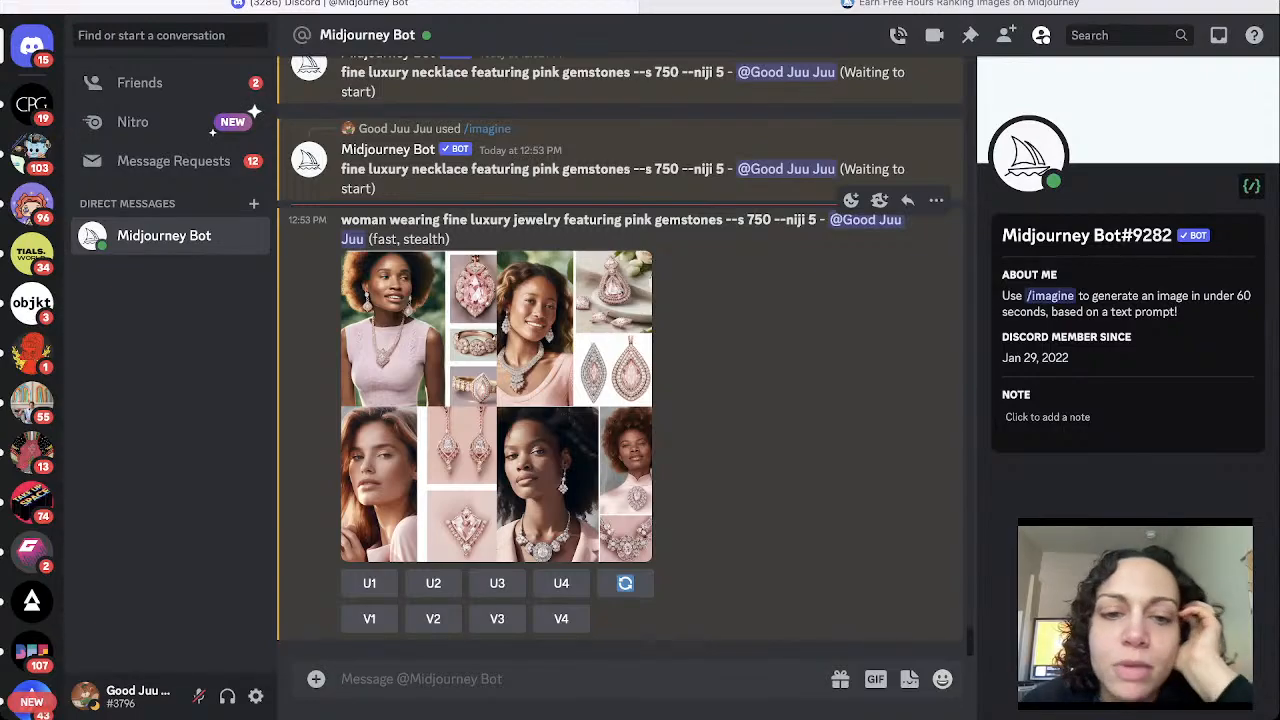
{"action": "left_click", "coordinate": [497, 407]}
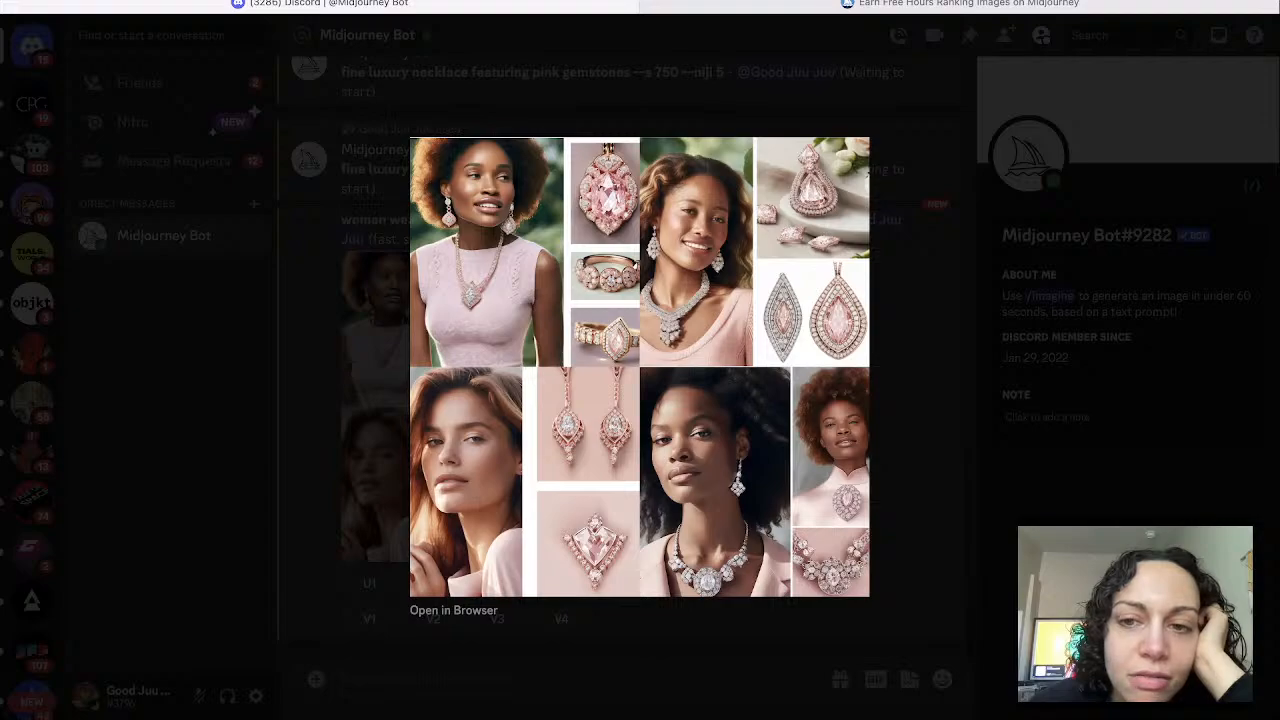
{"action": "key", "text": "Escape"}
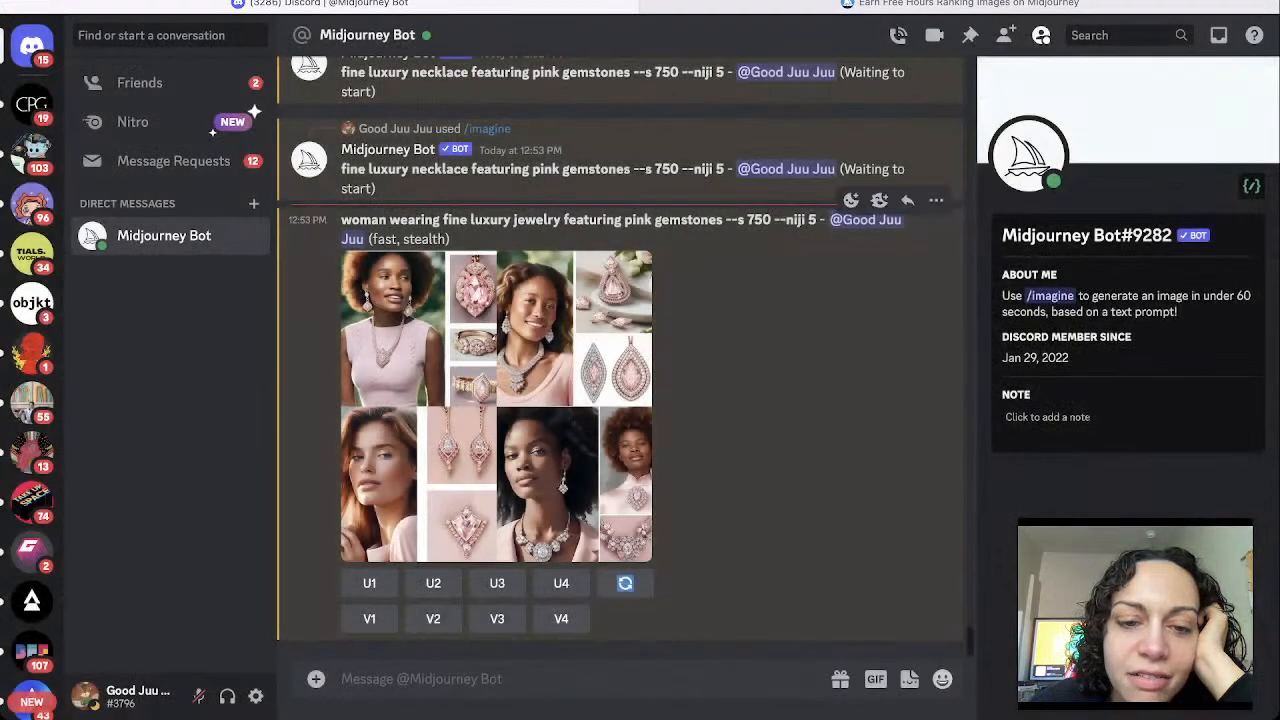
{"action": "scroll", "coordinate": [620, 360], "scroll_direction": "up", "scroll_amount": 5}
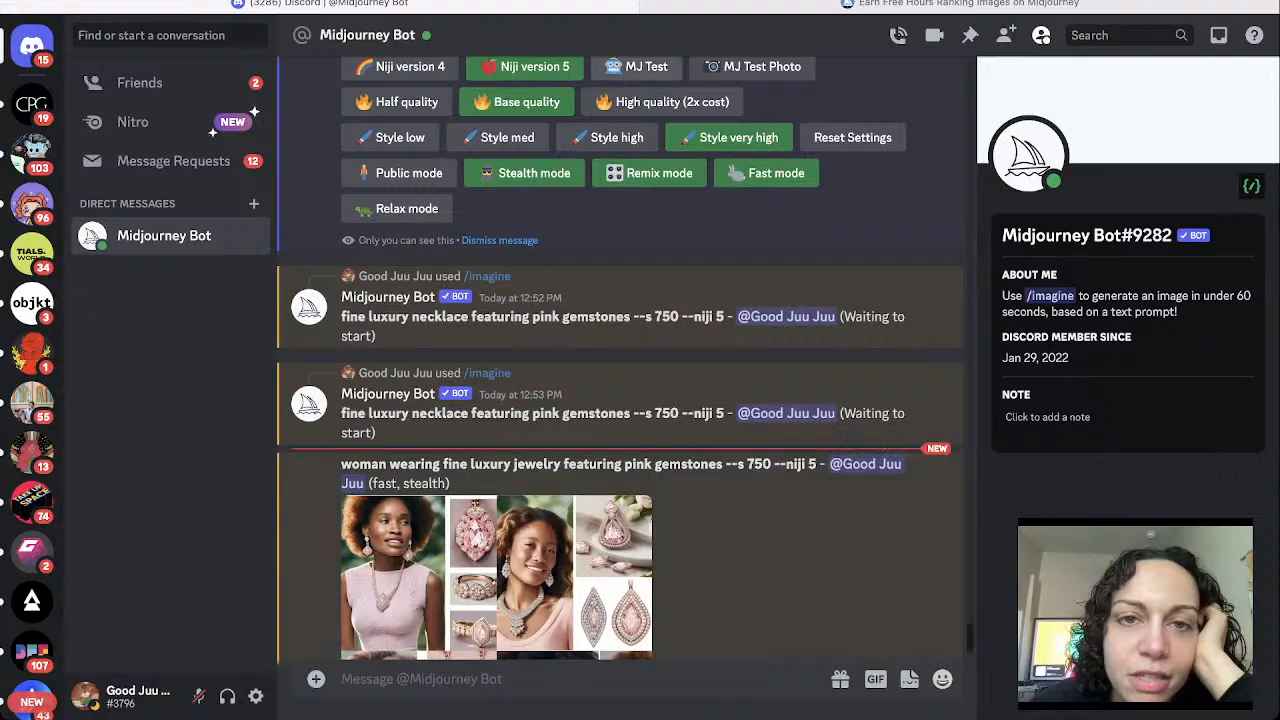
{"action": "scroll", "coordinate": [400, 118], "scroll_direction": "up", "scroll_amount": 1}
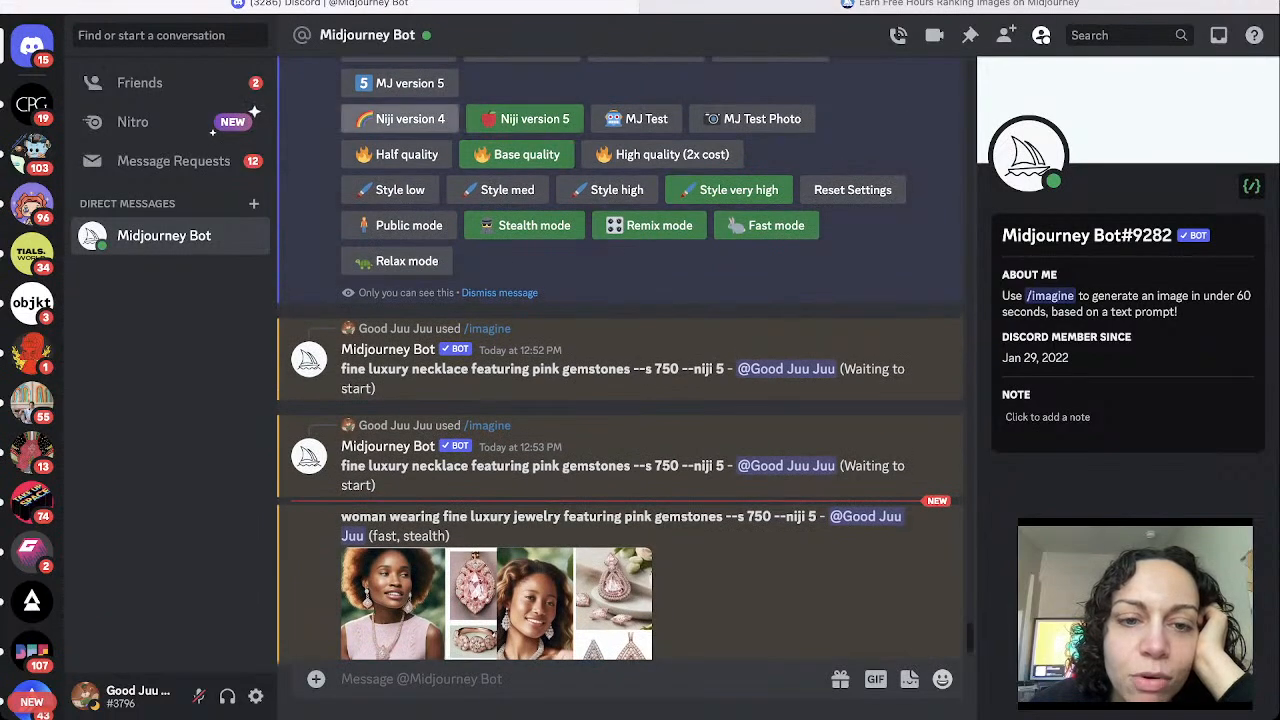
{"action": "scroll", "coordinate": [400, 118], "scroll_direction": "down", "scroll_amount": 6}
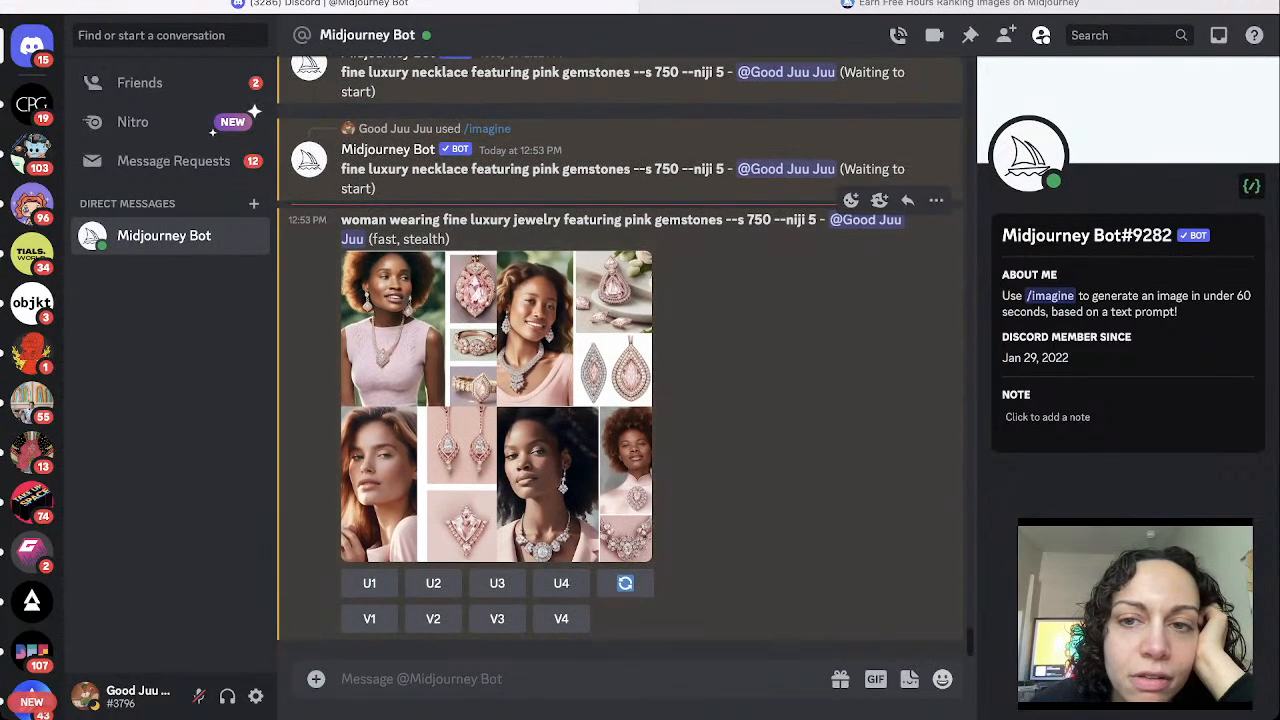
{"action": "scroll", "coordinate": [620, 345], "scroll_direction": "up", "scroll_amount": 5}
{"action": "scroll", "coordinate": [620, 345], "scroll_direction": "down", "scroll_amount": 5}
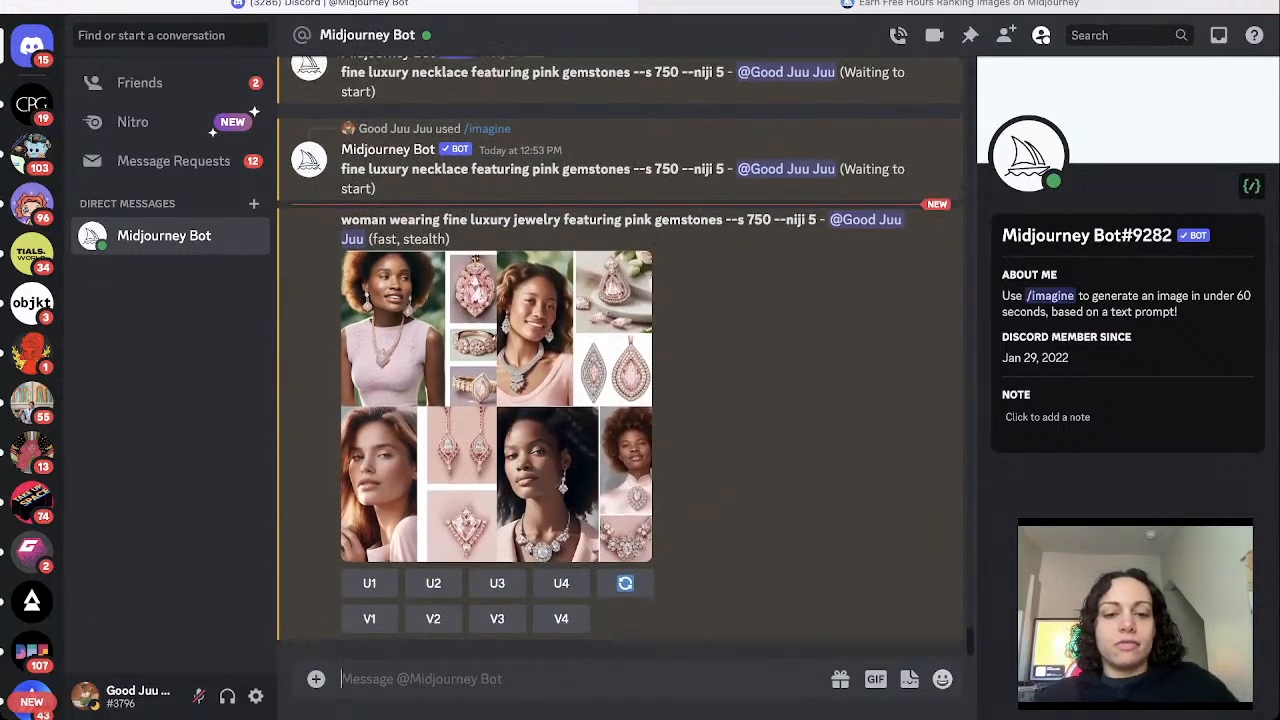
Bring up the Midjourney settings with /settings and switch the model to Niji version 4.
{"action": "type", "text": "e"}
{"action": "key", "text": "BackSpace"}
{"action": "type", "text": "/set"}
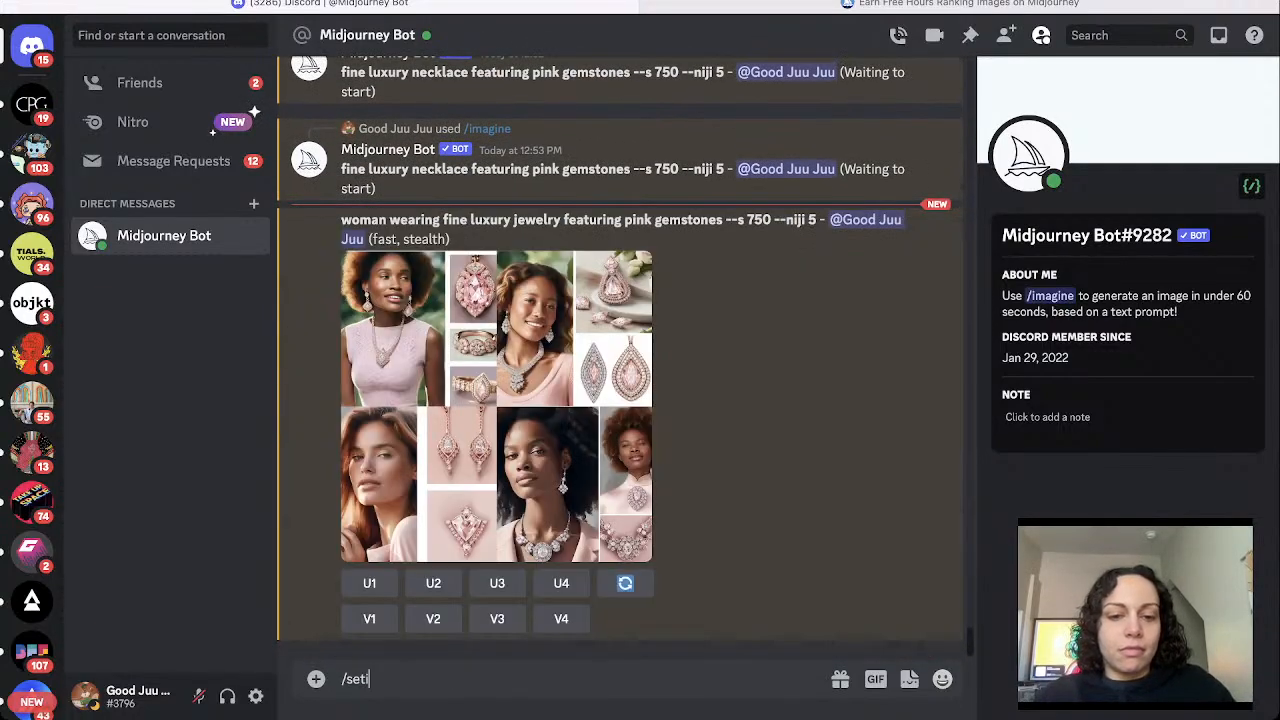
{"action": "key", "text": "Tab"}
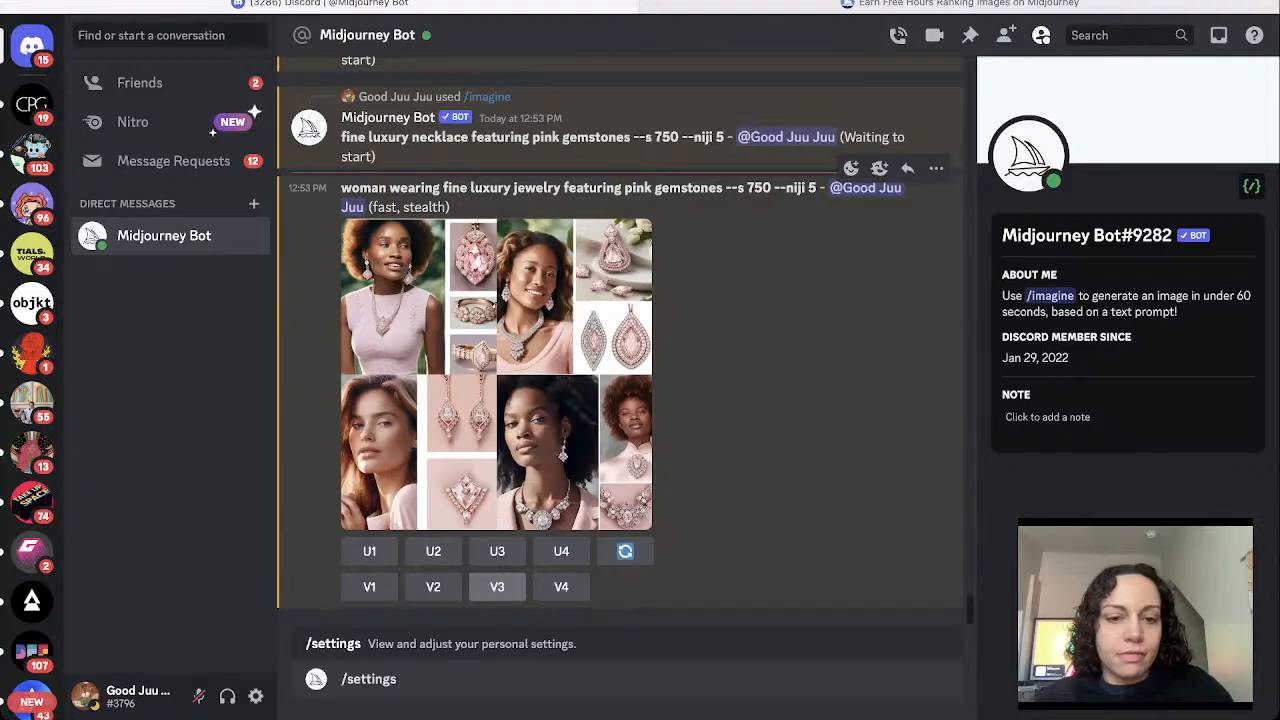
{"action": "key", "text": "Return"}
{"action": "left_click", "coordinate": [400, 455]}
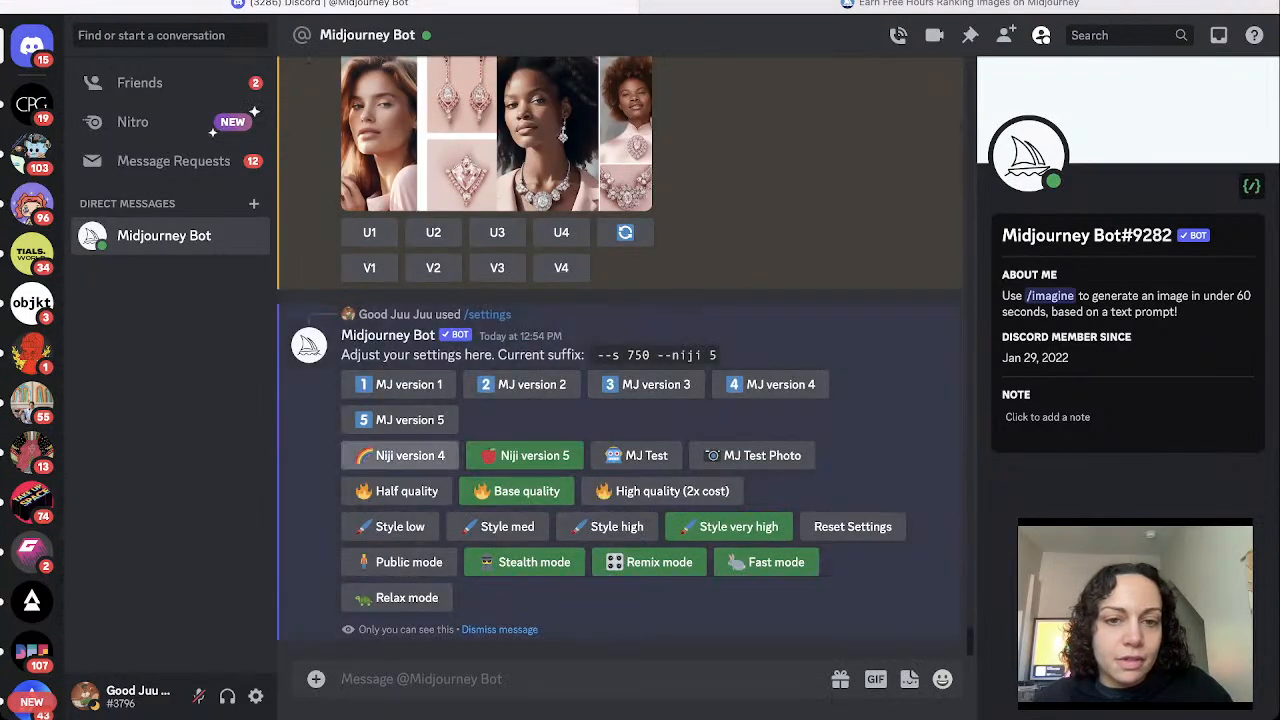
Copy the prompt "woman wearing fine luxury jewelry featuring pink gemstones" from the finished job and submit it again with /imagine.
{"action": "scroll", "coordinate": [620, 340], "scroll_direction": "up", "scroll_amount": 3}
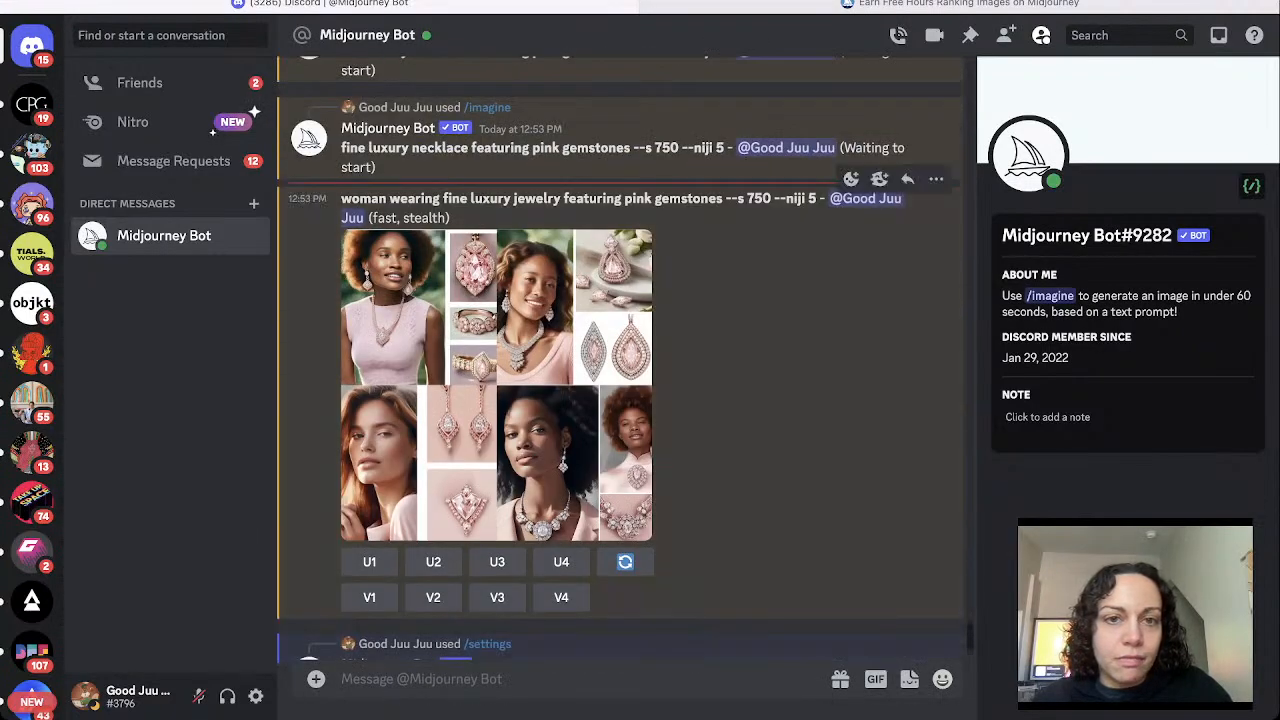
{"action": "left_click_drag", "start_coordinate": [723, 198], "coordinate": [341, 198]}
{"action": "key", "text": "ctrl+c"}
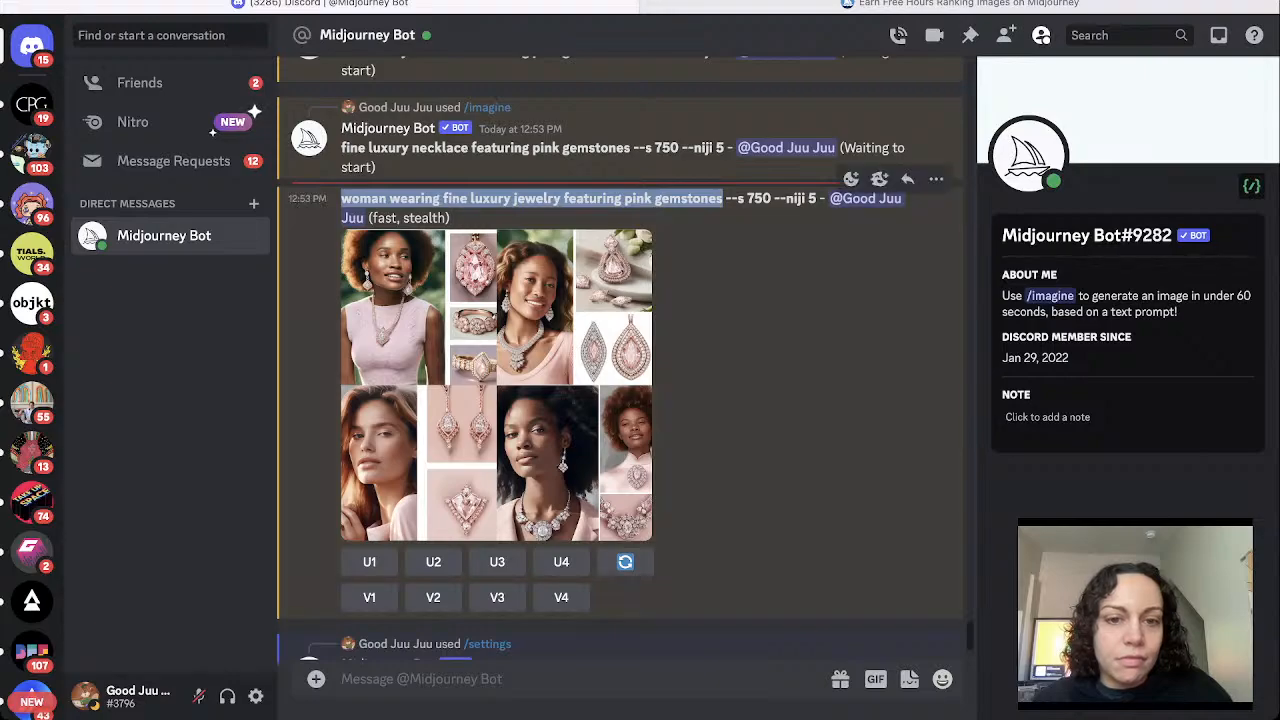
{"action": "scroll", "coordinate": [620, 340], "scroll_direction": "down", "scroll_amount": 3}
{"action": "type", "text": "/im"}
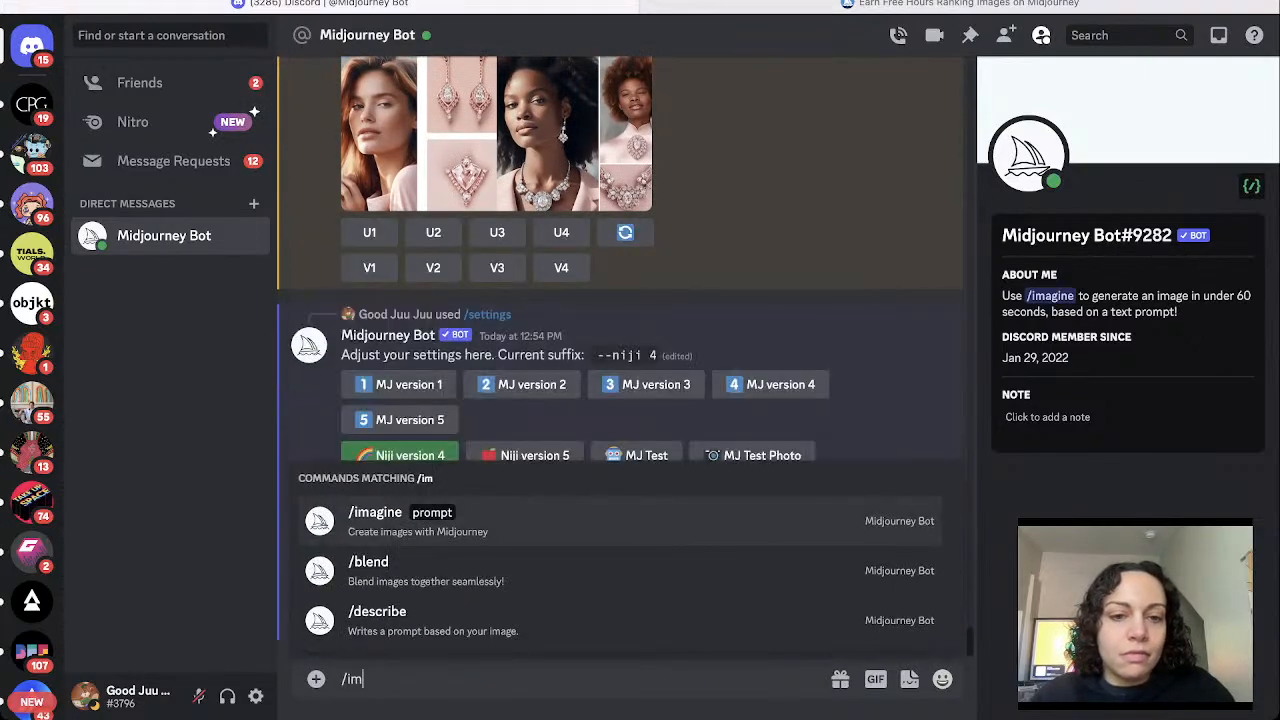
{"action": "key", "text": "Tab"}
{"action": "key", "text": "ctrl+v"}
{"action": "key", "text": "Return"}
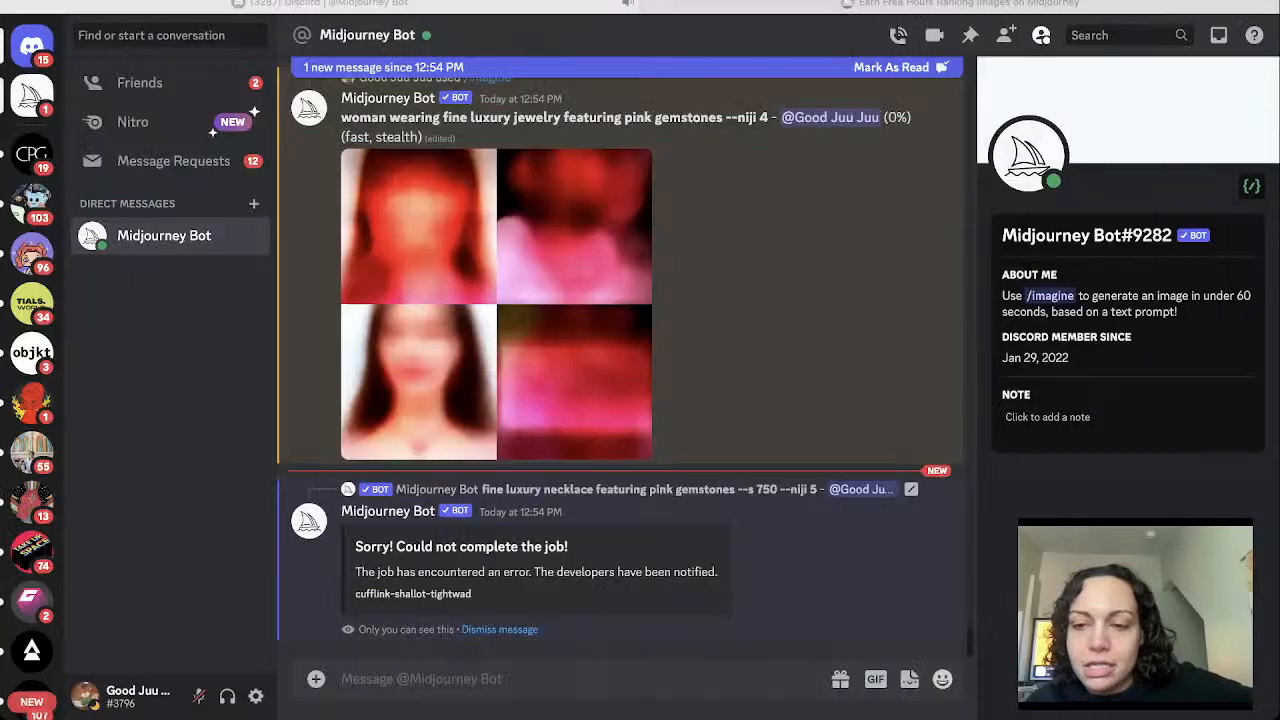
Begin a new /imagine prompt with the text "woman wearing a futuristic pink crystal necklace" copied from the earlier version 5 job.
{"action": "left_click", "coordinate": [600, 679]}
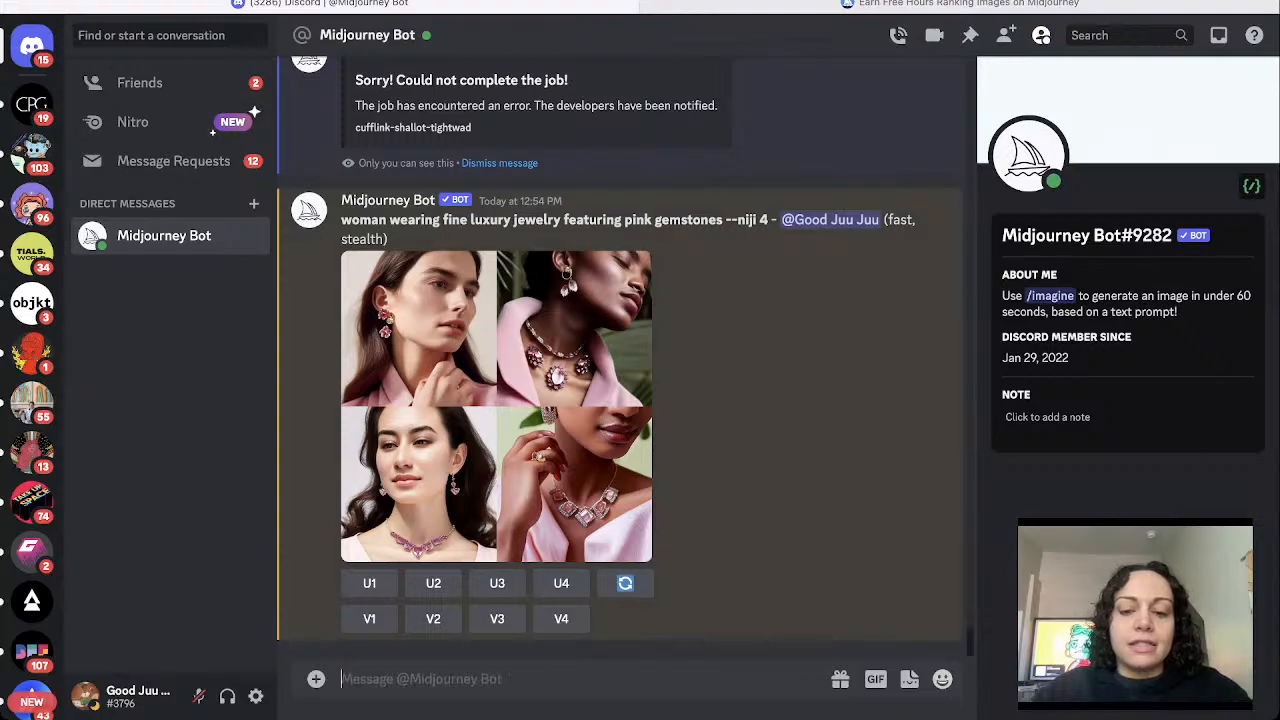
{"action": "type", "text": "ima"}
{"action": "key", "text": "BackSpace"}
{"action": "key", "text": "BackSpace"}
{"action": "key", "text": "BackSpace"}
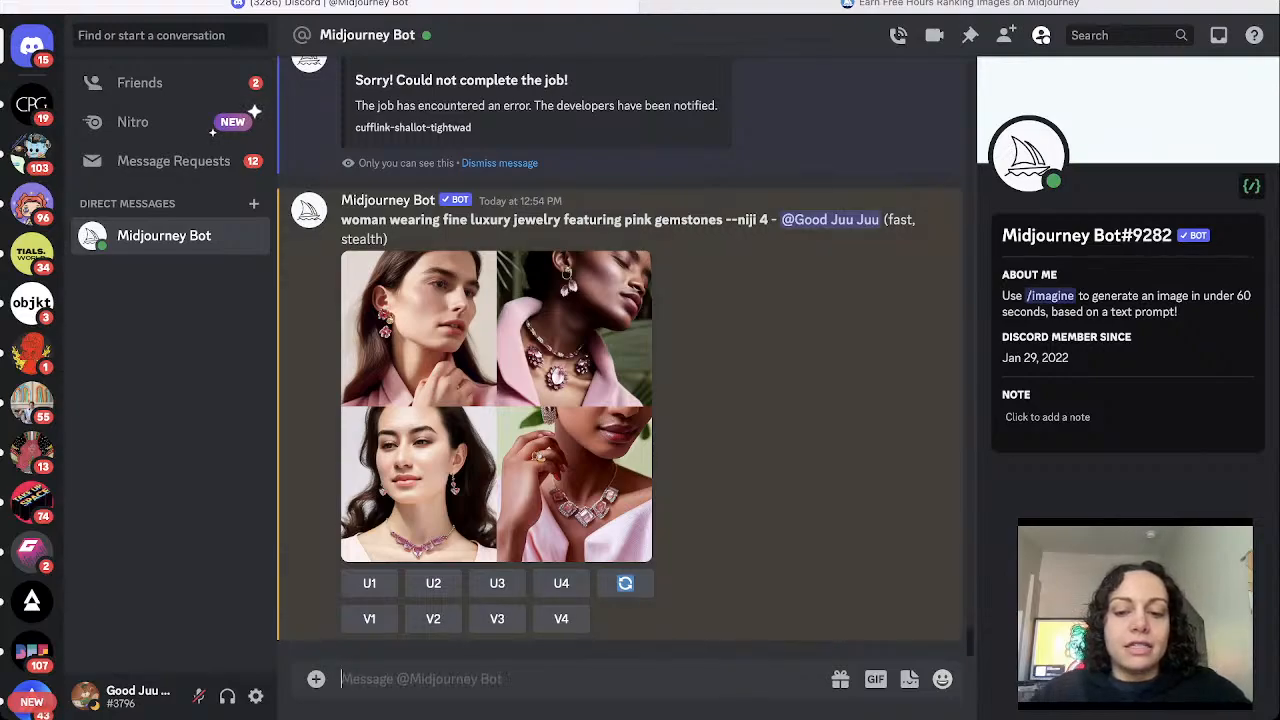
{"action": "type", "text": "/im"}
{"action": "key", "text": "Return"}
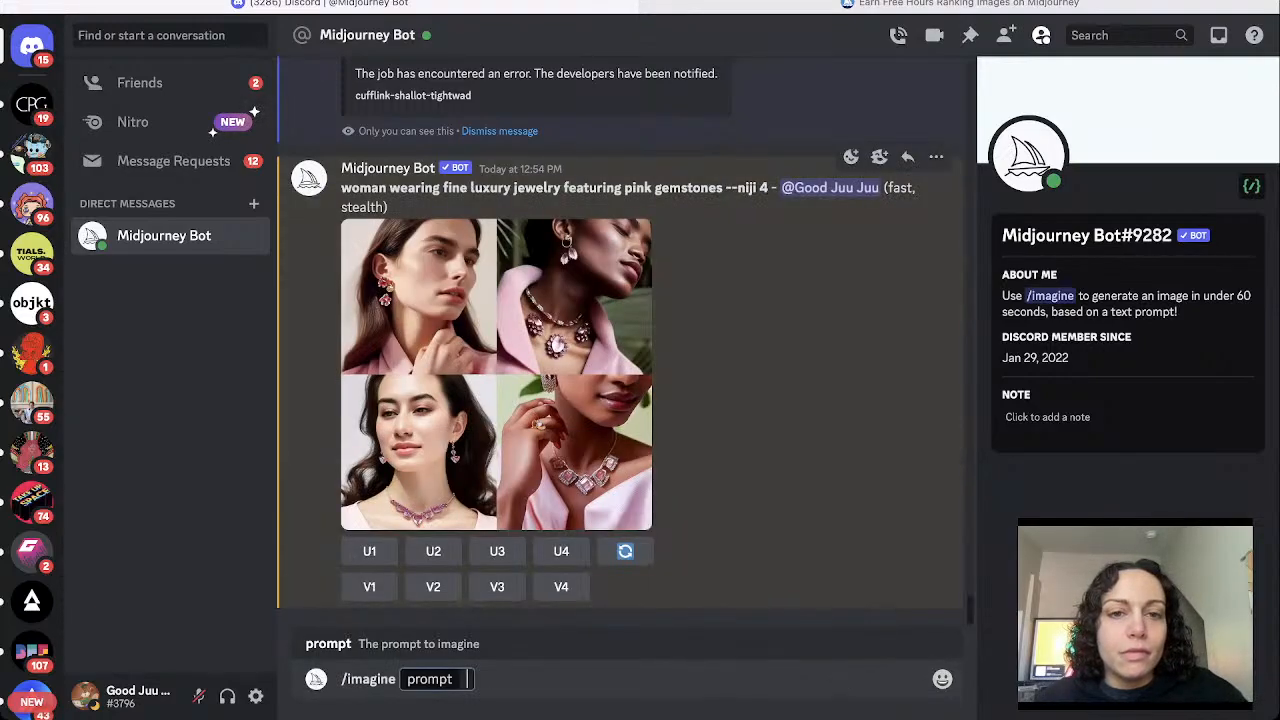
{"action": "scroll", "coordinate": [620, 340], "scroll_direction": "up", "scroll_amount": 15}
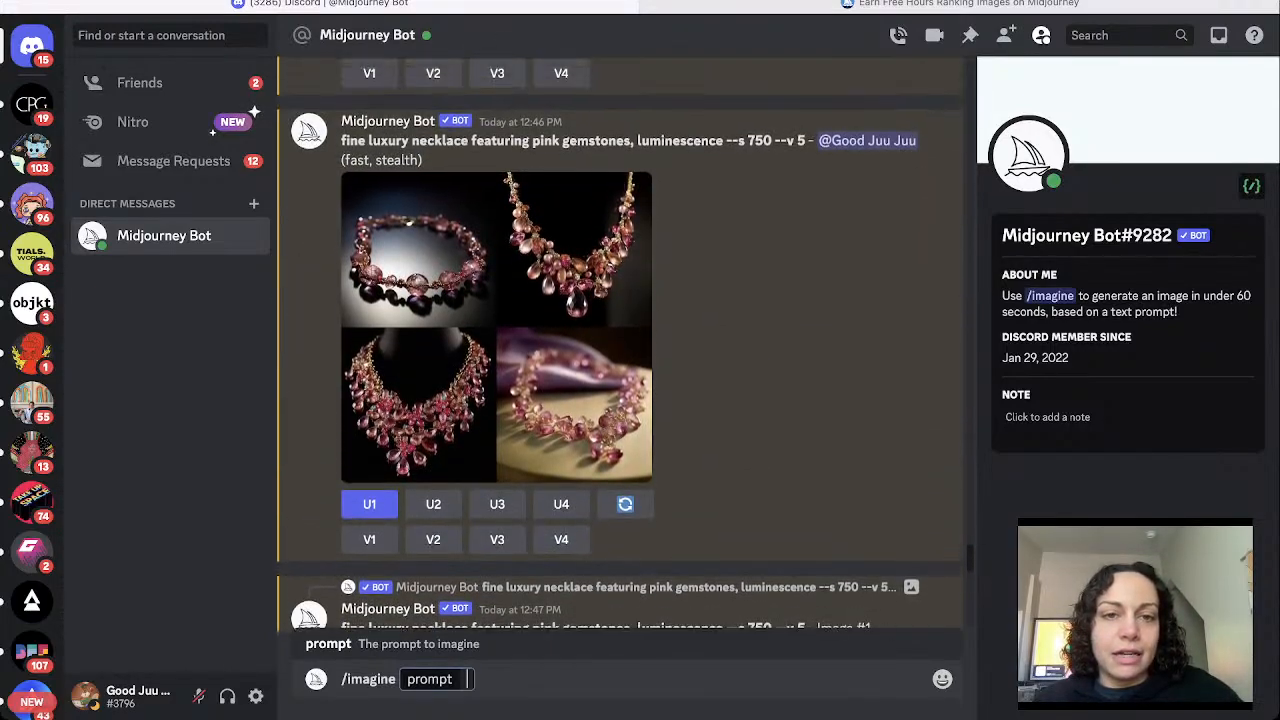
{"action": "scroll", "coordinate": [620, 400], "scroll_direction": "up", "scroll_amount": 15}
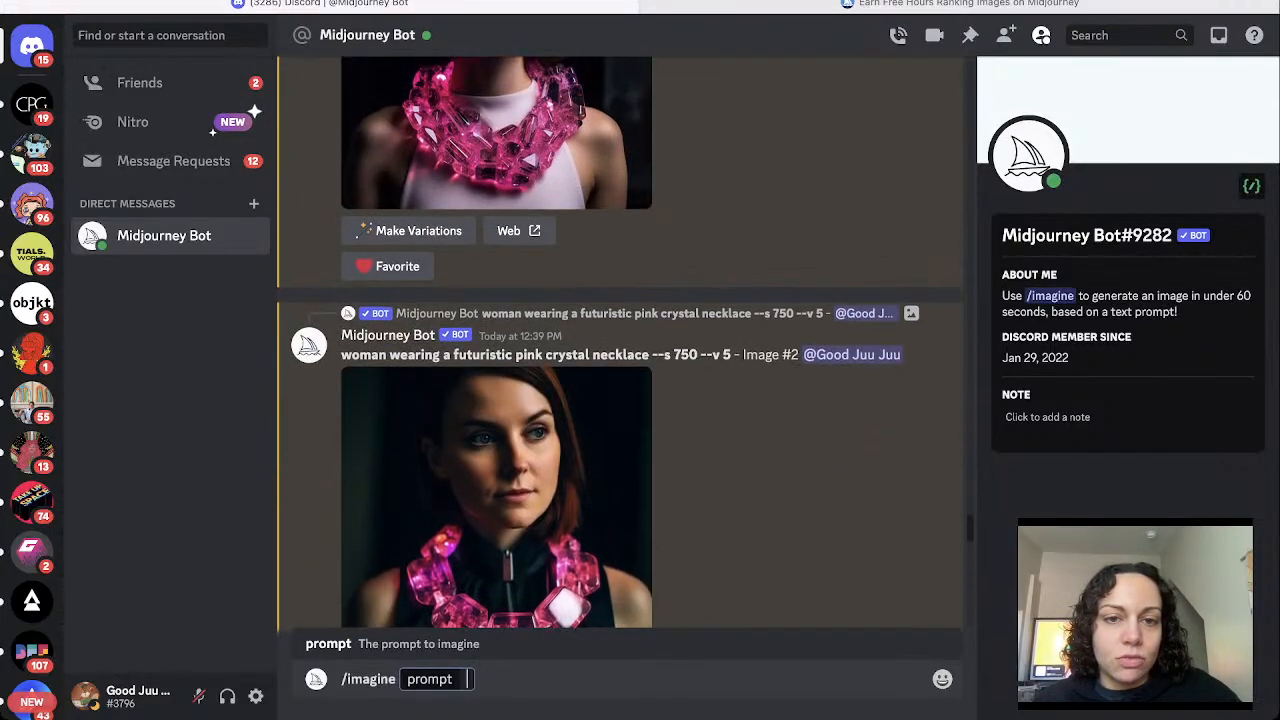
{"action": "left_click_drag", "start_coordinate": [651, 355], "coordinate": [341, 355]}
{"action": "key", "text": "ctrl+c"}
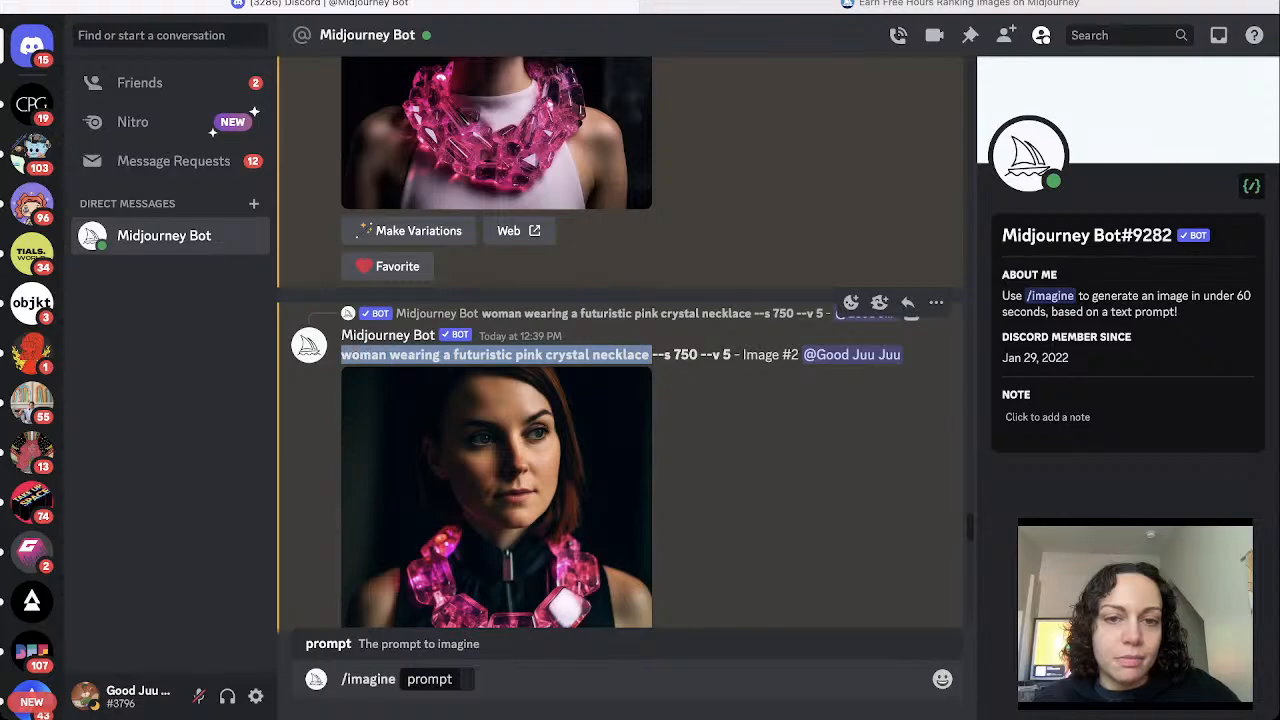
{"action": "scroll", "coordinate": [620, 340], "scroll_direction": "down", "scroll_amount": 15}
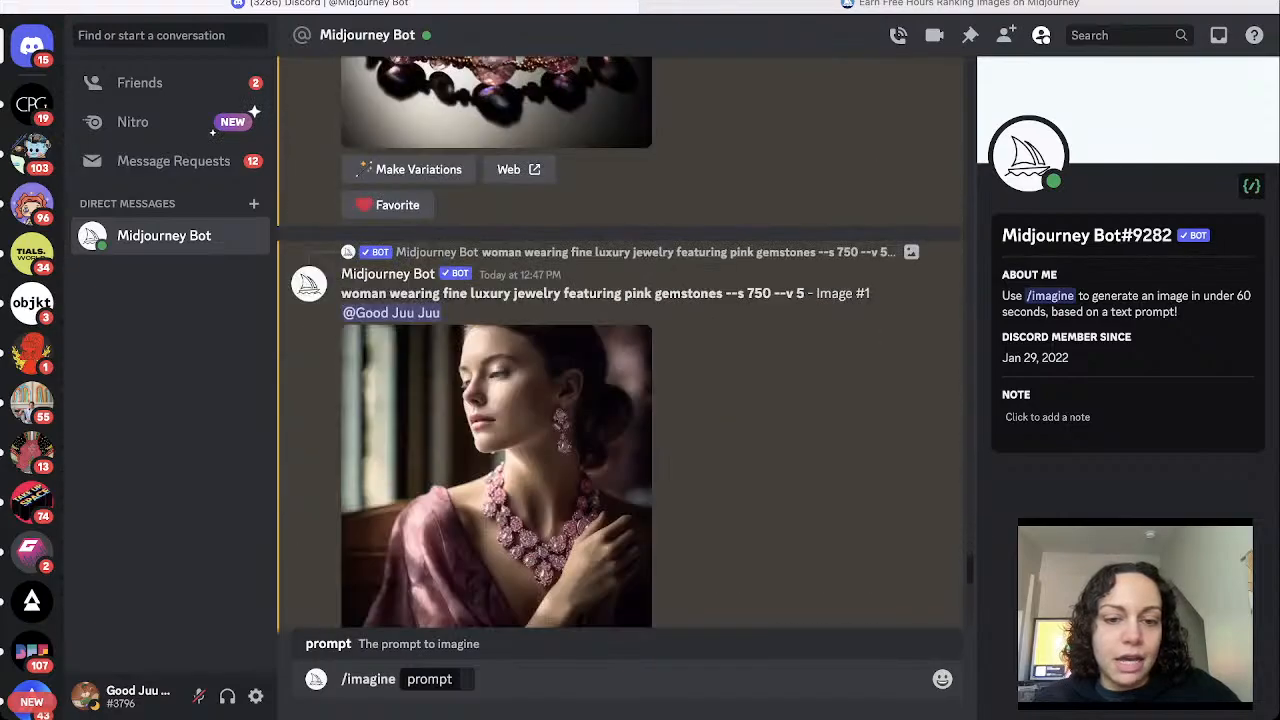
{"action": "key", "text": "ctrl+v"}
{"action": "type", "text": ","}
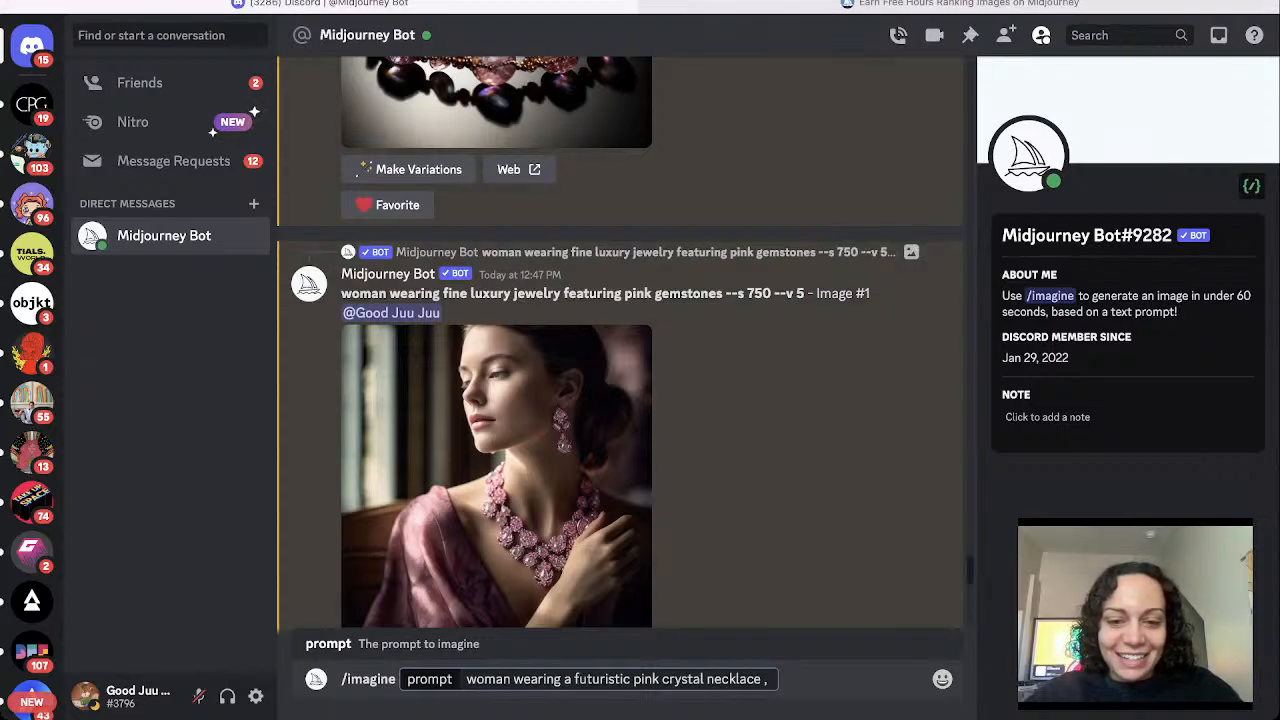
Add "moody wistful" before "woman" in the prompt, remove the trailing comma and submit the job.
{"action": "left_click", "coordinate": [466, 679]}
{"action": "type", "text": "moody wis"}
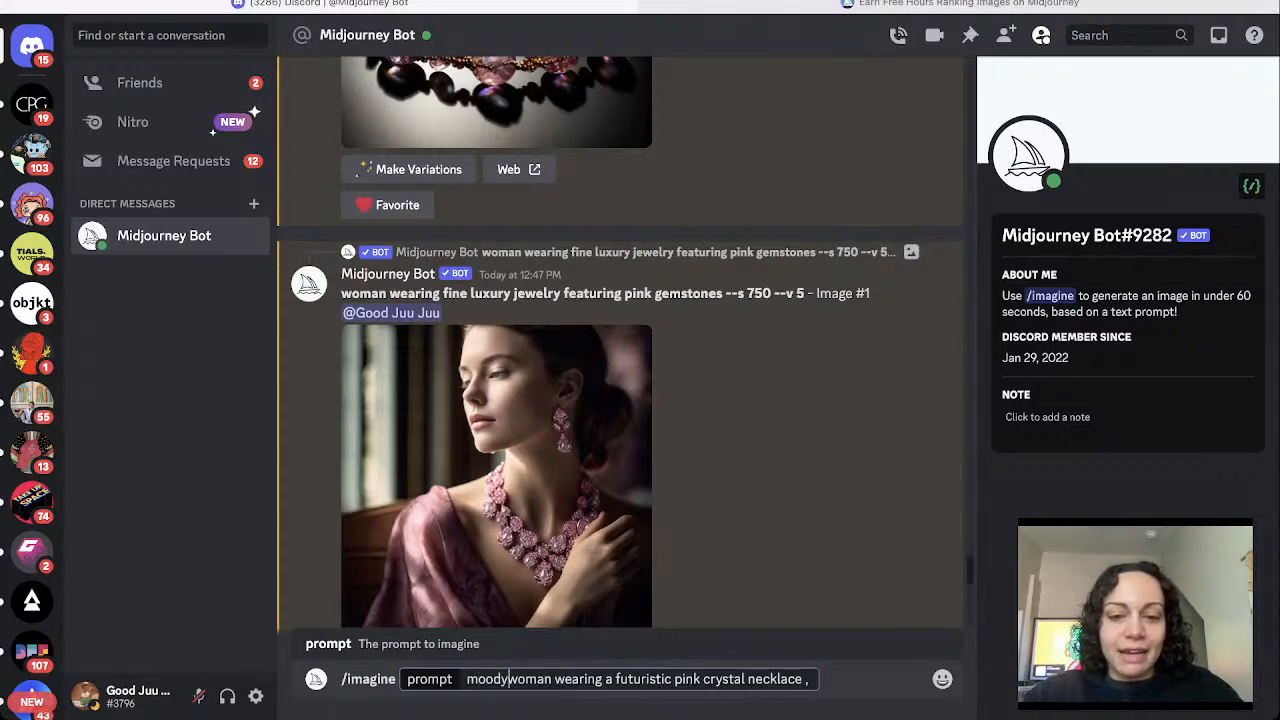
{"action": "type", "text": "ft"}
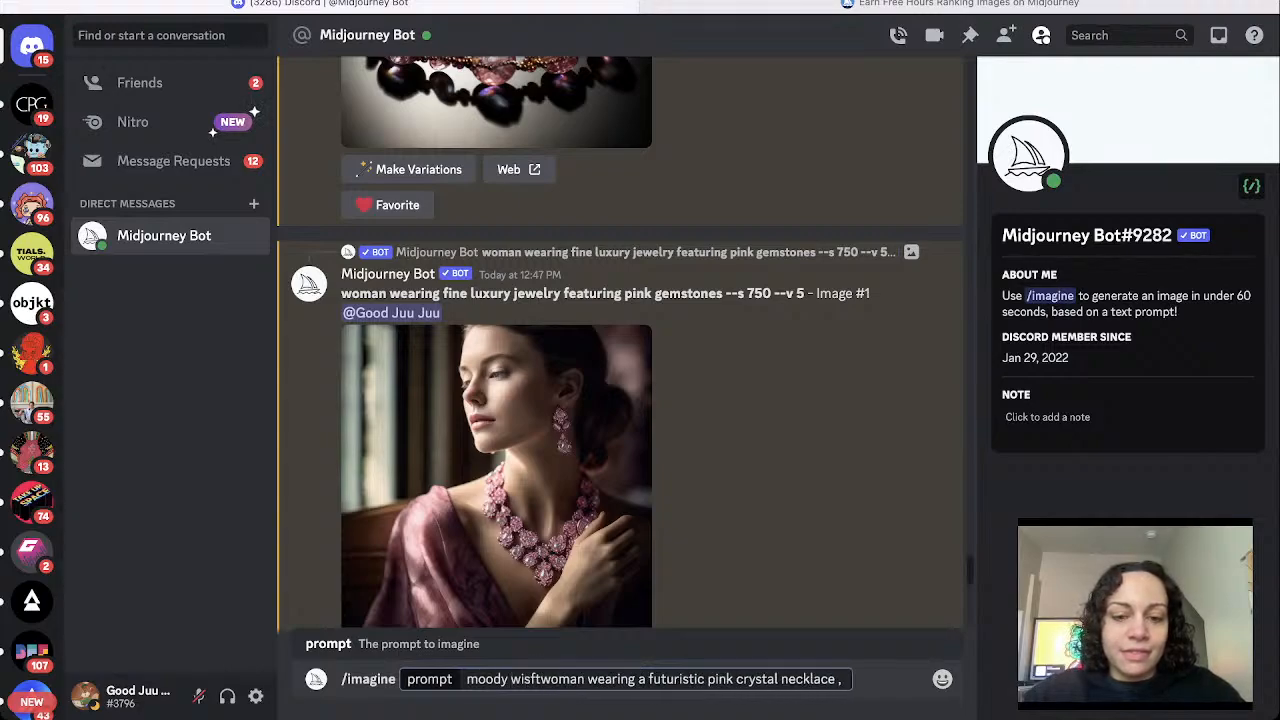
{"action": "key", "text": "BackSpace"}
{"action": "key", "text": "BackSpace"}
{"action": "type", "text": "tful"}
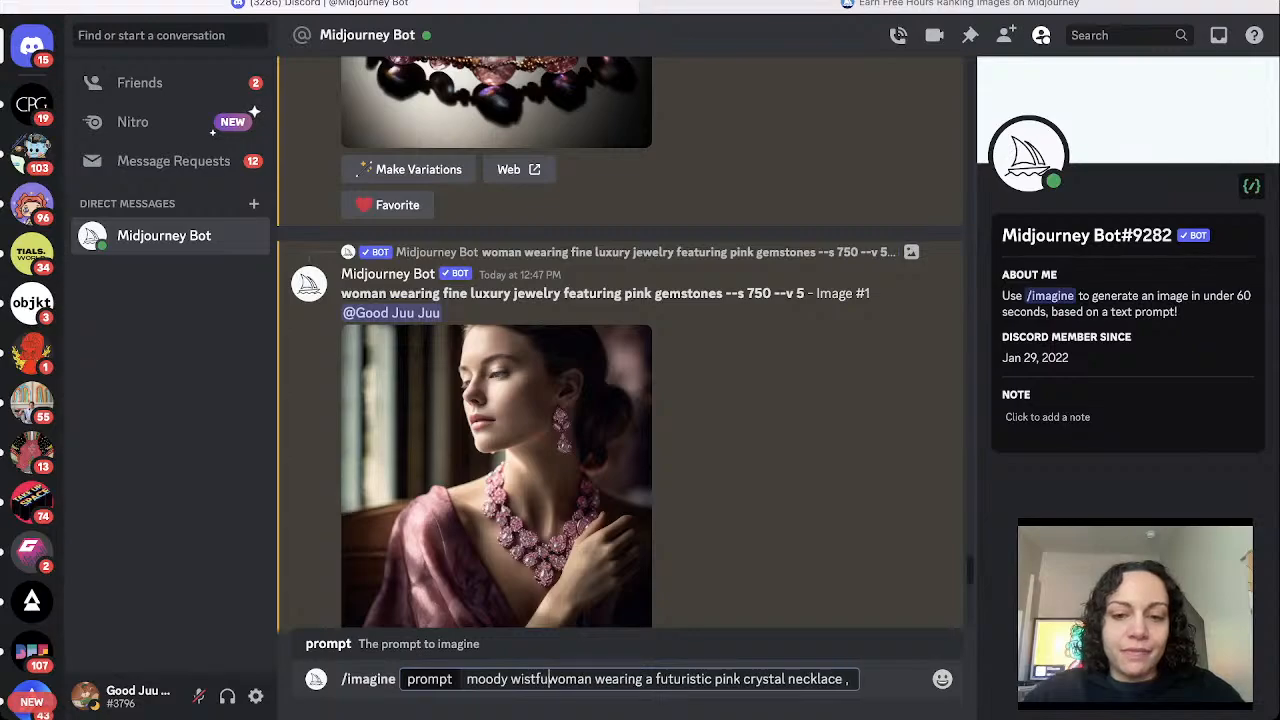
{"action": "left_click", "coordinate": [856, 679]}
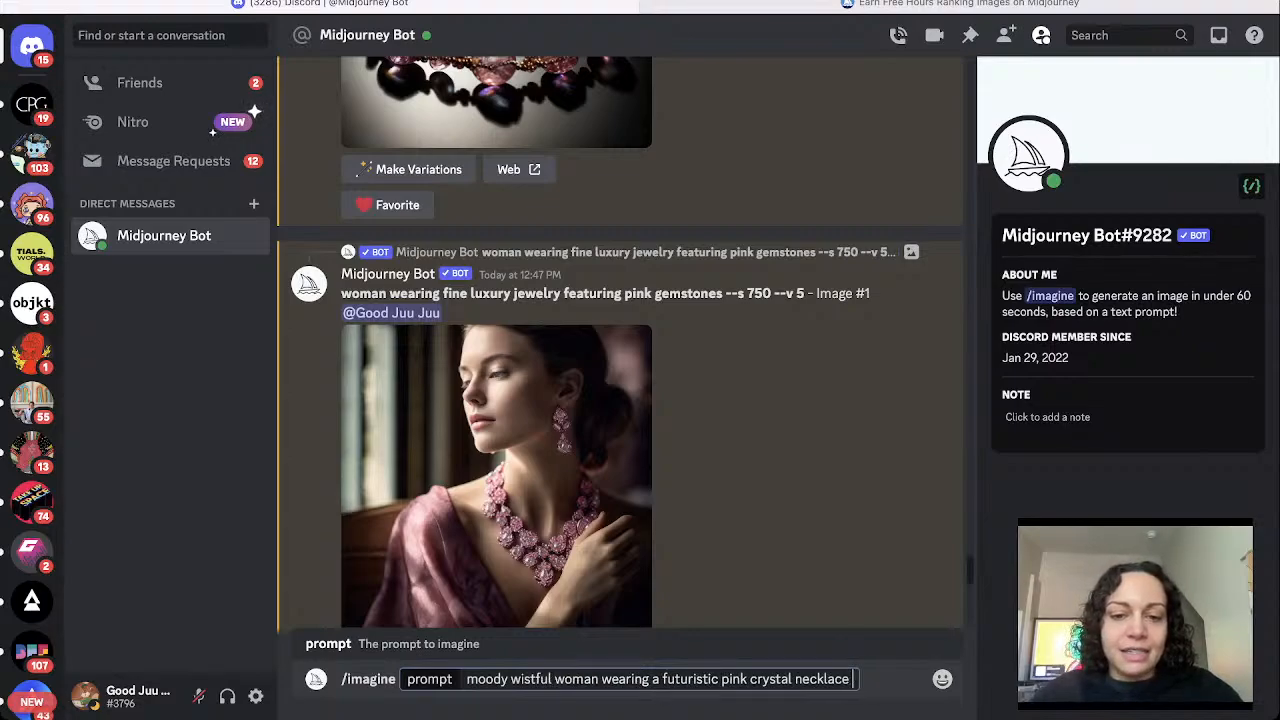
{"action": "key", "text": "Return"}
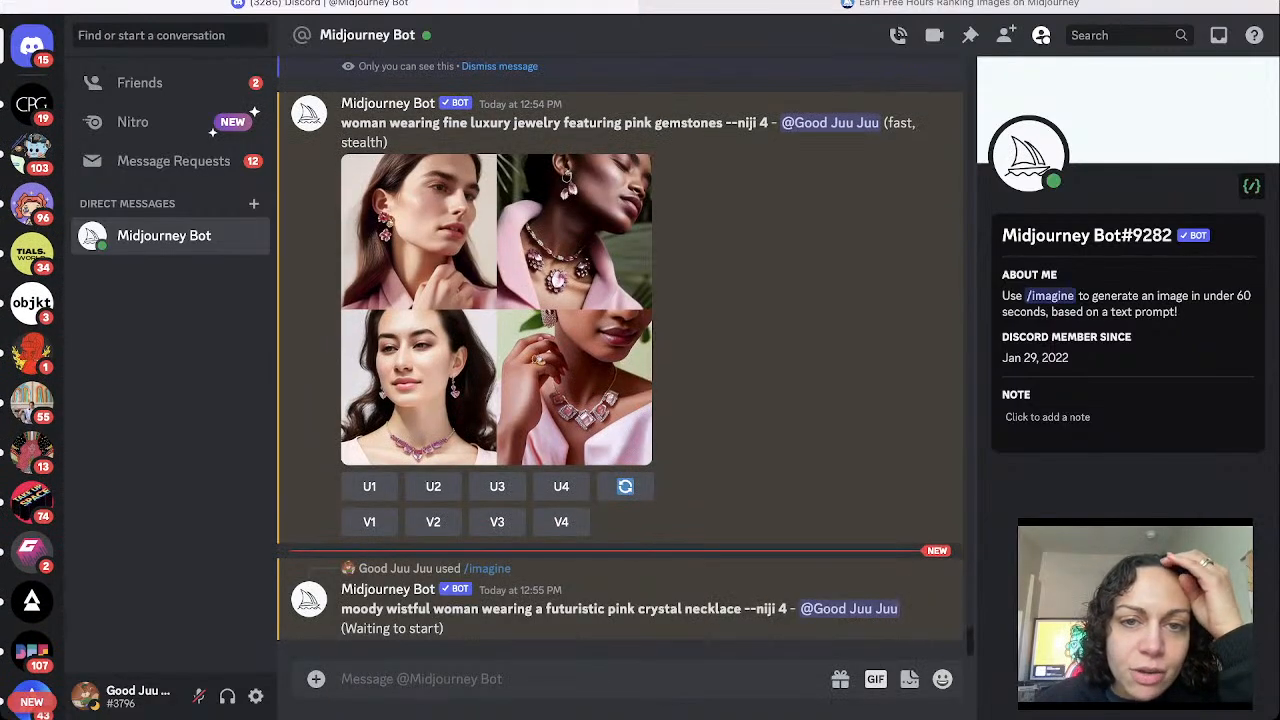
View the Niji 4 luxury jewelry grid enlarged, and copy the prompt "moody wistful woman wearing a futuristic pink crystal necklace" from the pending job.
{"action": "left_click", "coordinate": [545, 335]}
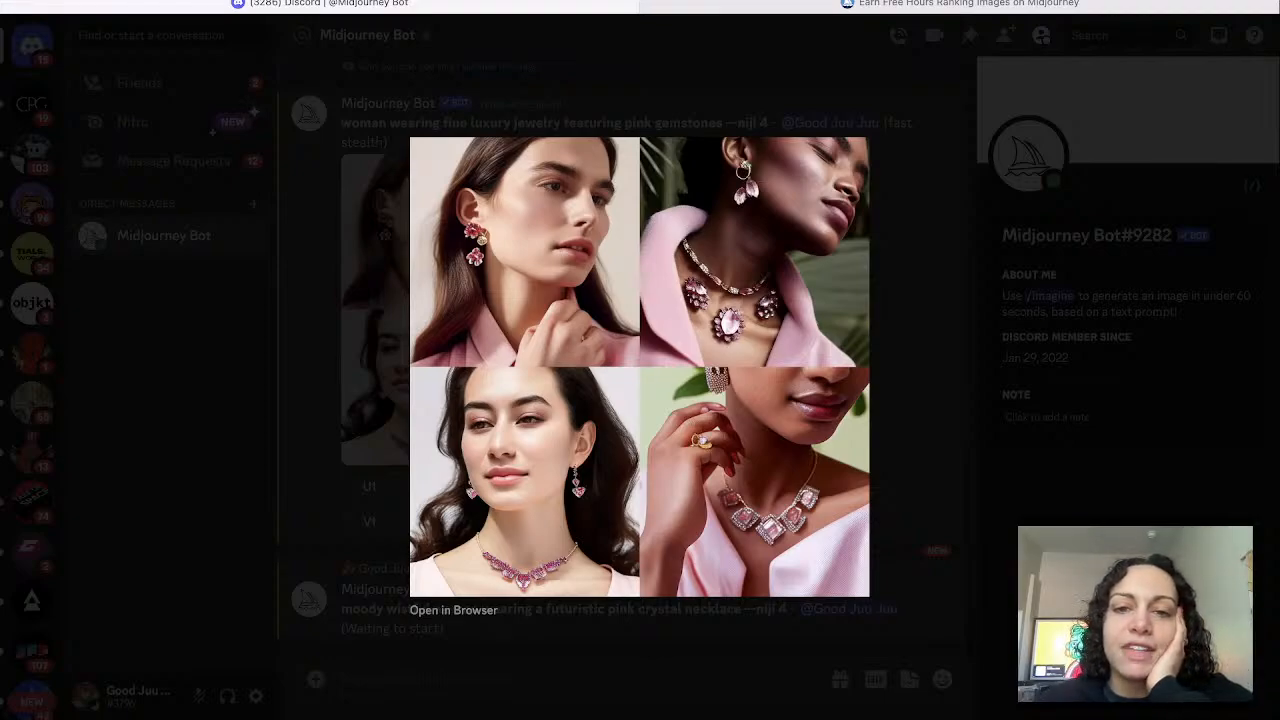
{"action": "key", "text": "Escape"}
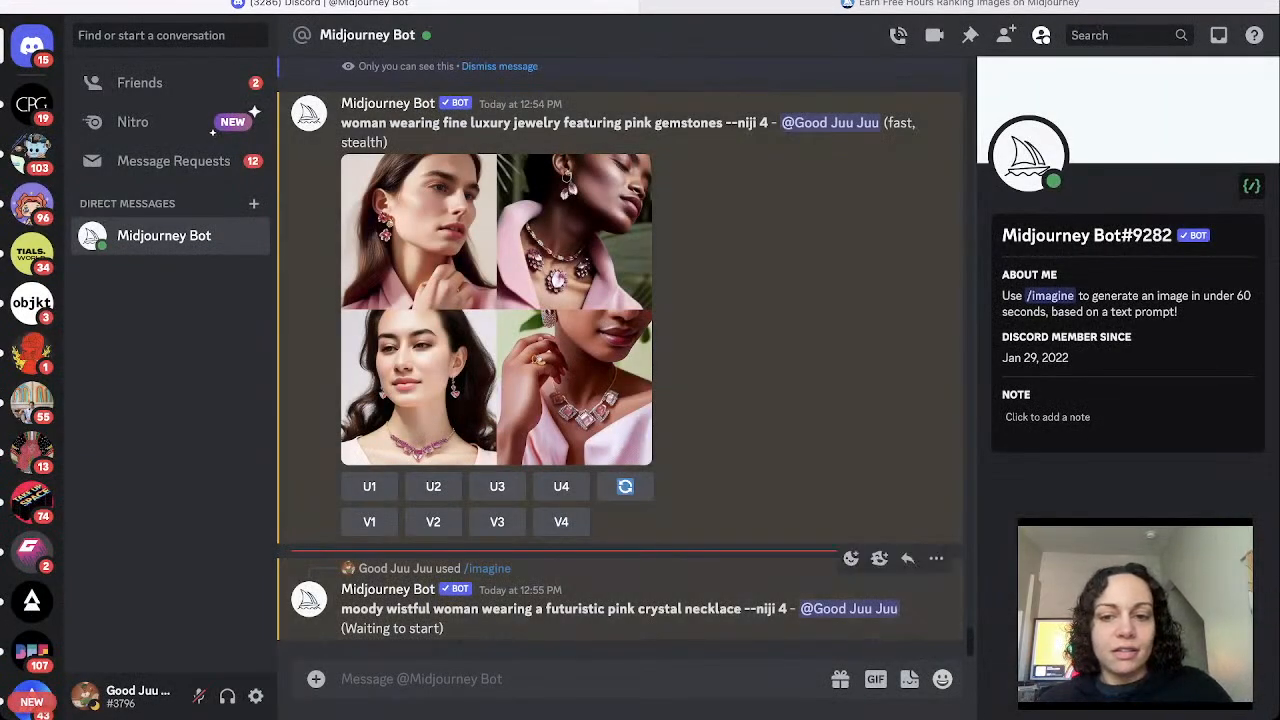
{"action": "left_click_drag", "start_coordinate": [742, 609], "coordinate": [341, 609]}
{"action": "key", "text": "ctrl+c"}
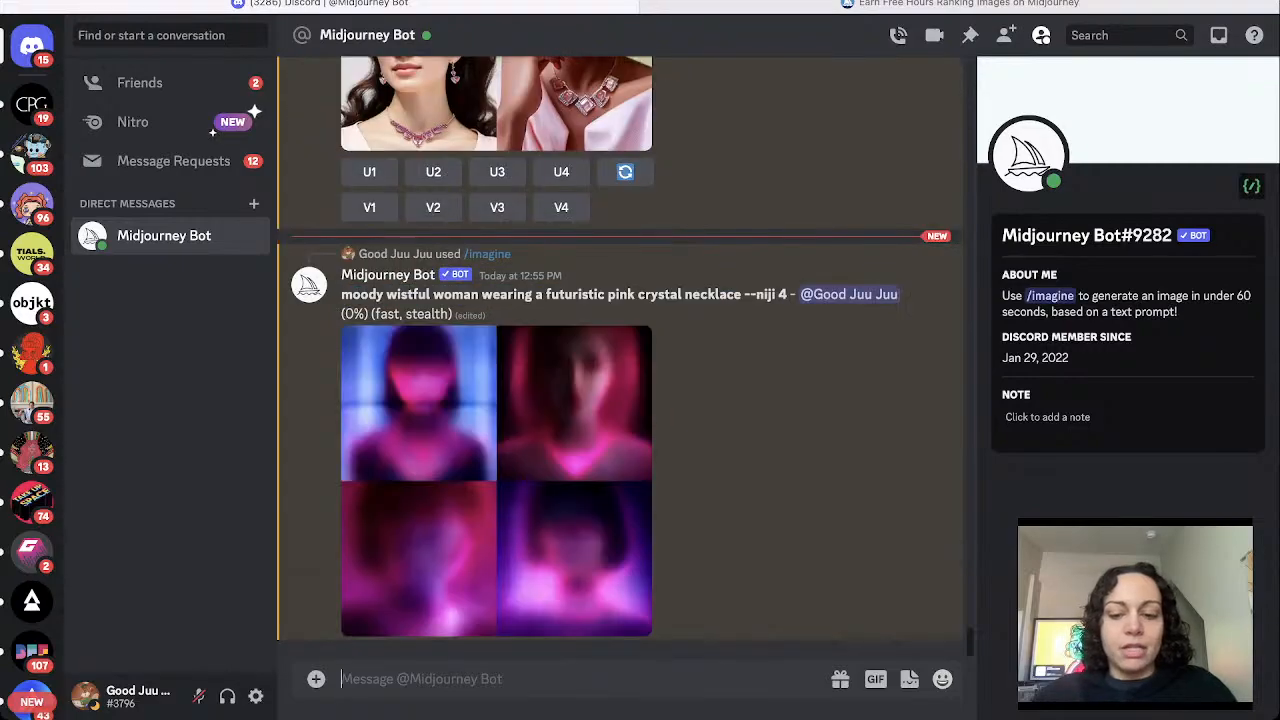
Bring up the Midjourney settings with /settings and switch the model to MJ version 5.
{"action": "type", "text": "/set"}
{"action": "left_click", "coordinate": [420, 570]}
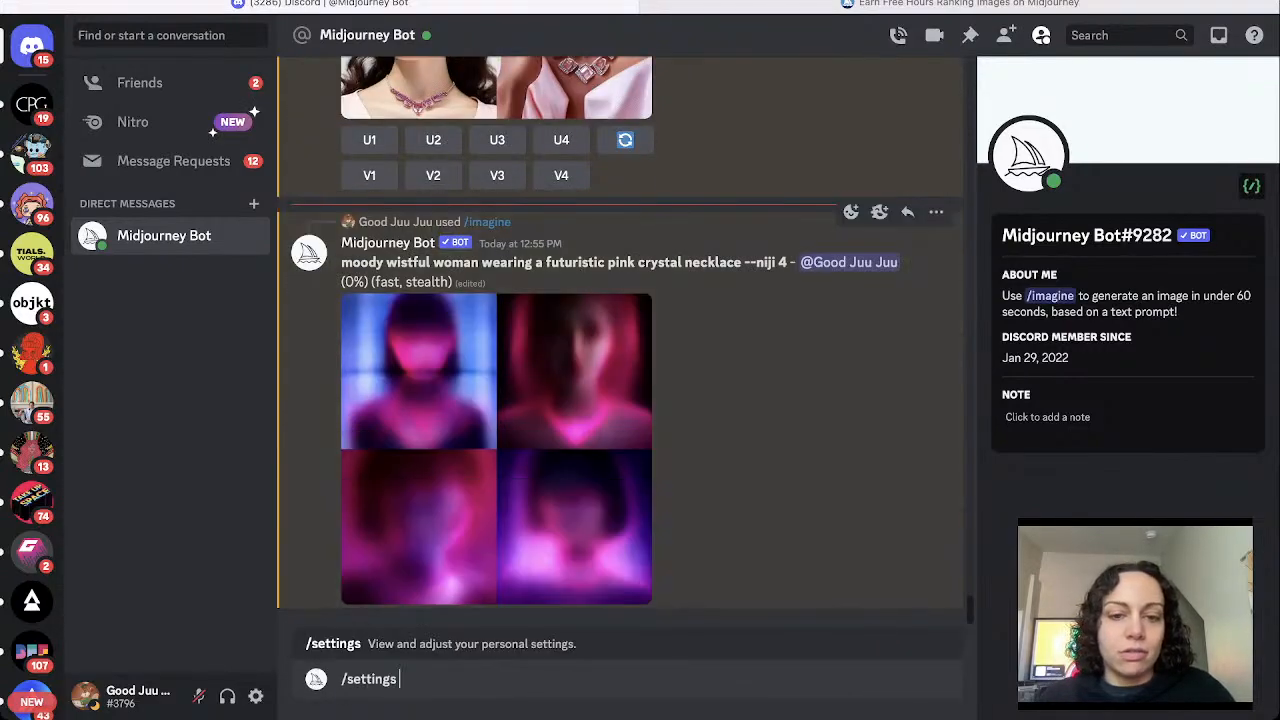
{"action": "key", "text": "Return"}
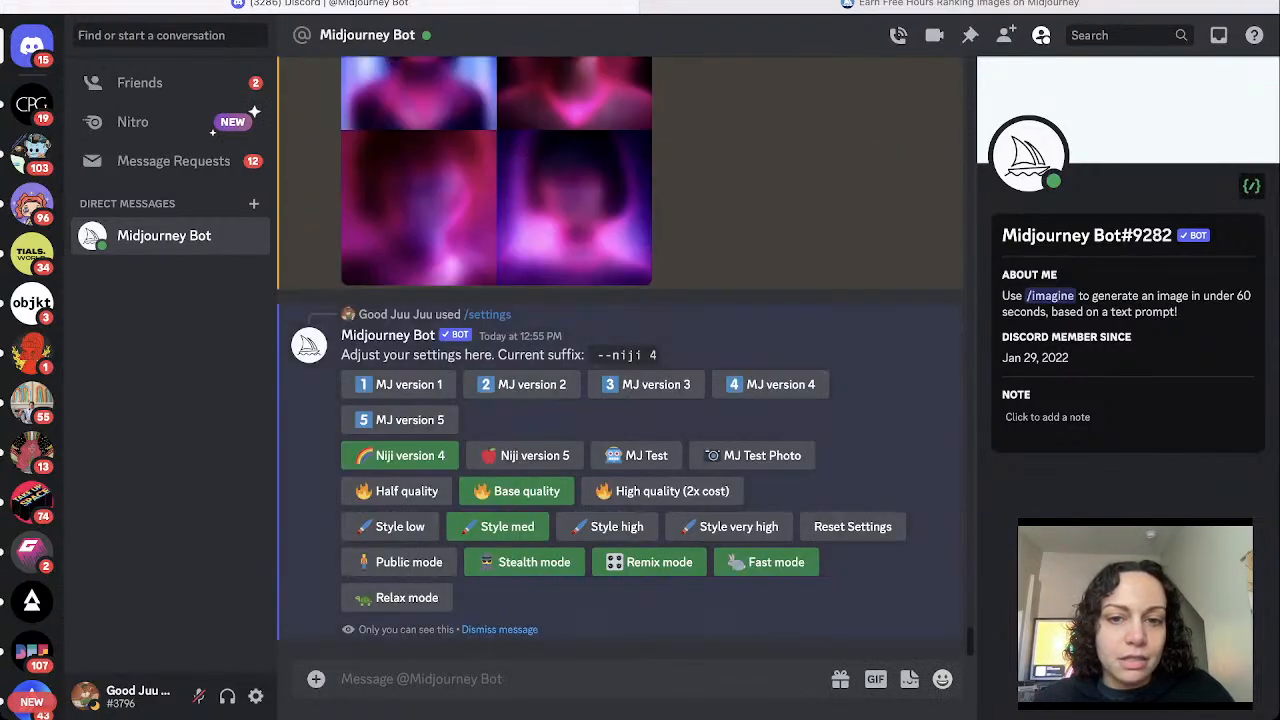
{"action": "left_click", "coordinate": [405, 420]}
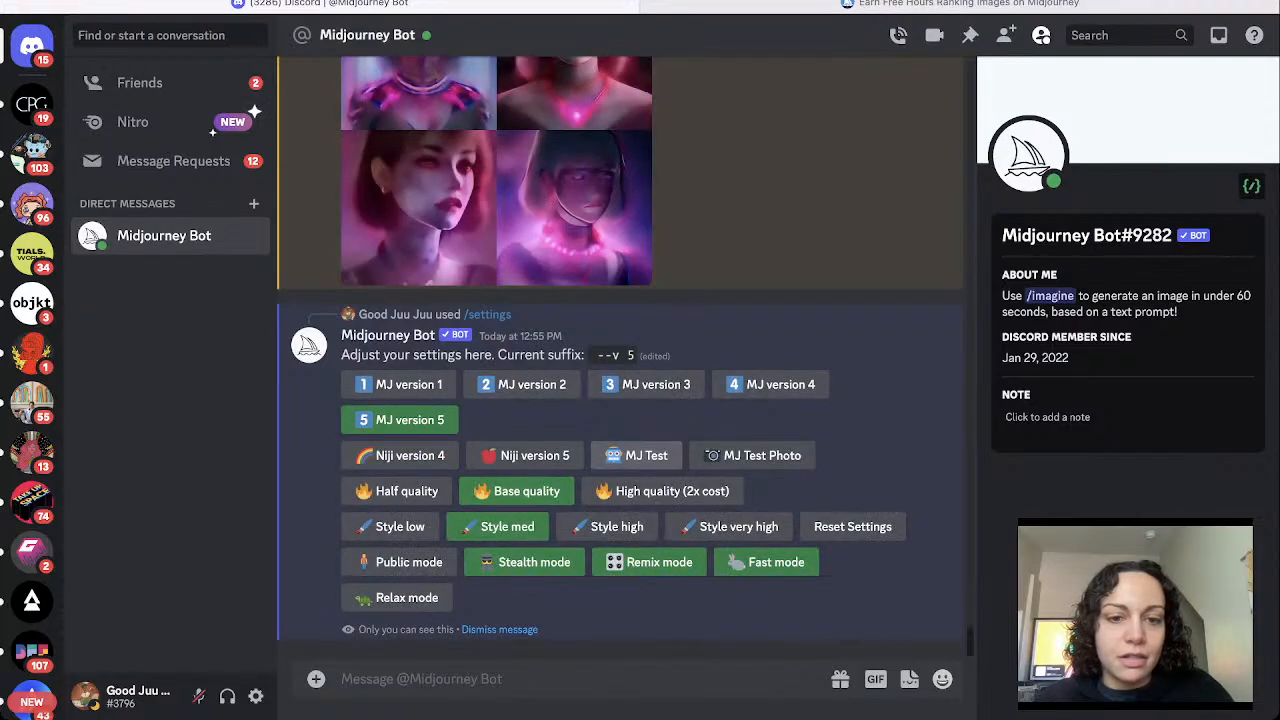
Begin a new /imagine prompt with the copied text "moody wistful woman wearing a futuristic pink crystal necklace".
{"action": "type", "text": "/im"}
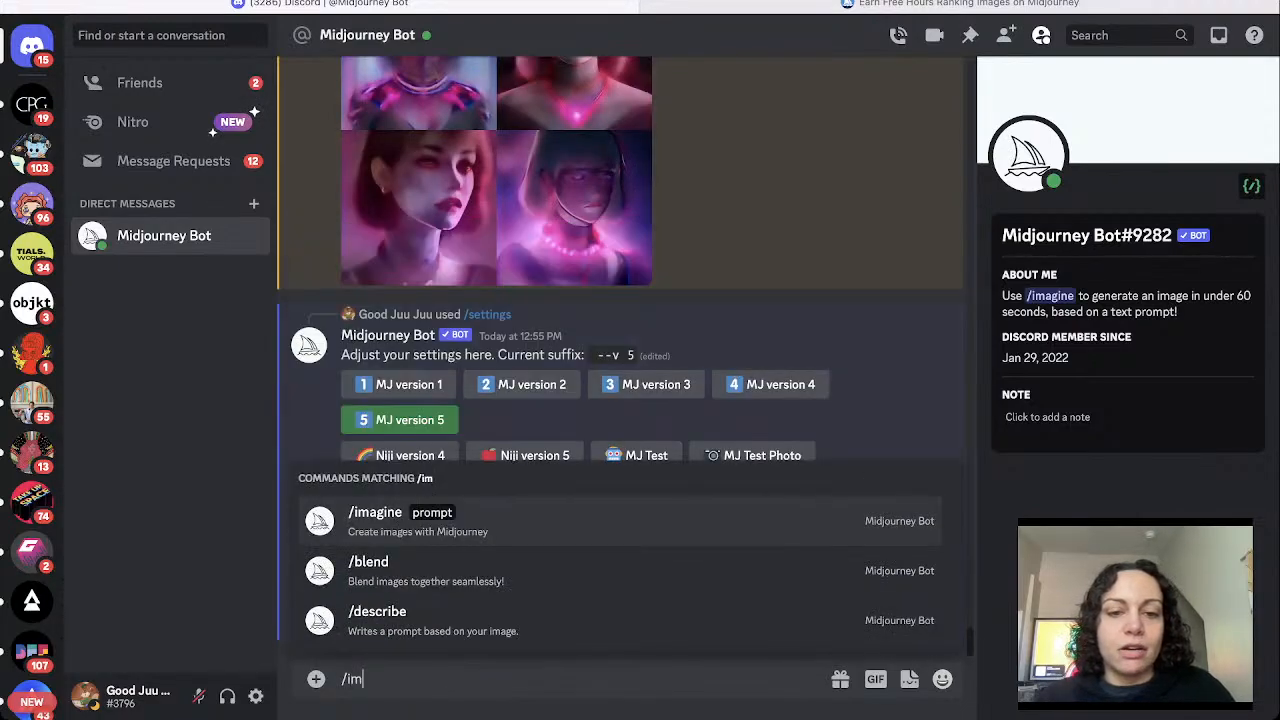
{"action": "key", "text": "Tab"}
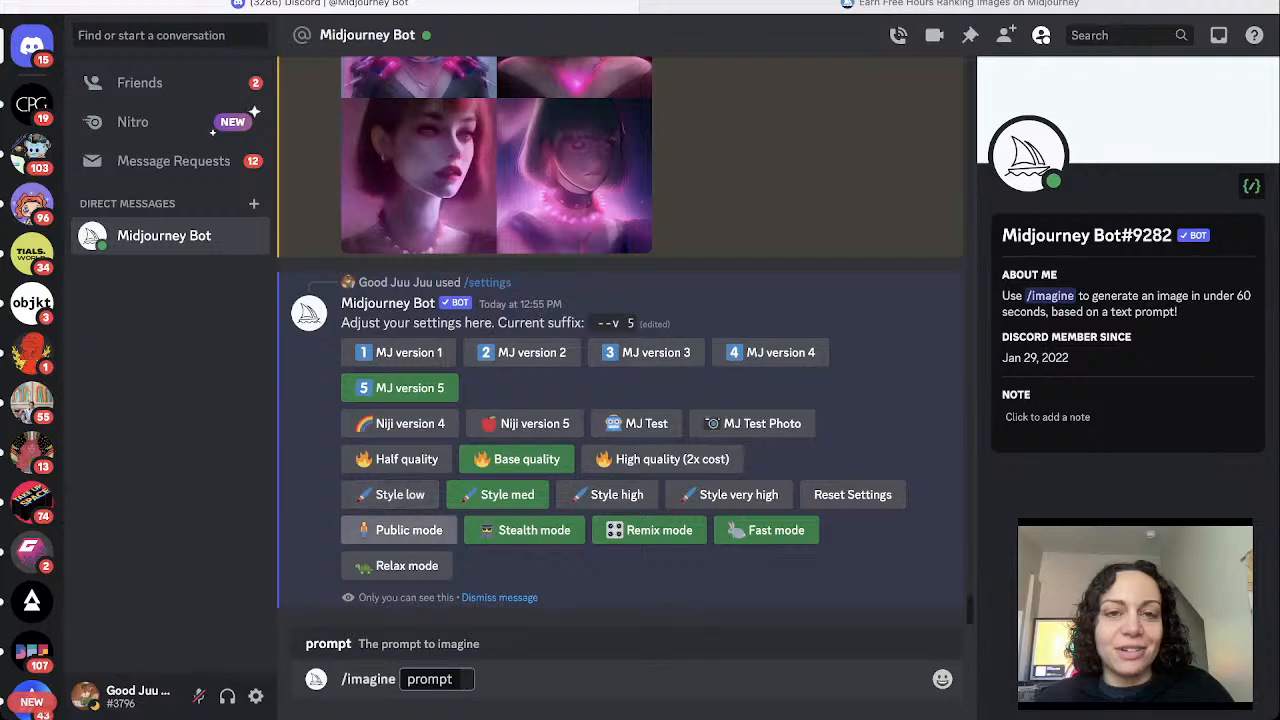
{"action": "key", "text": "ctrl+v"}
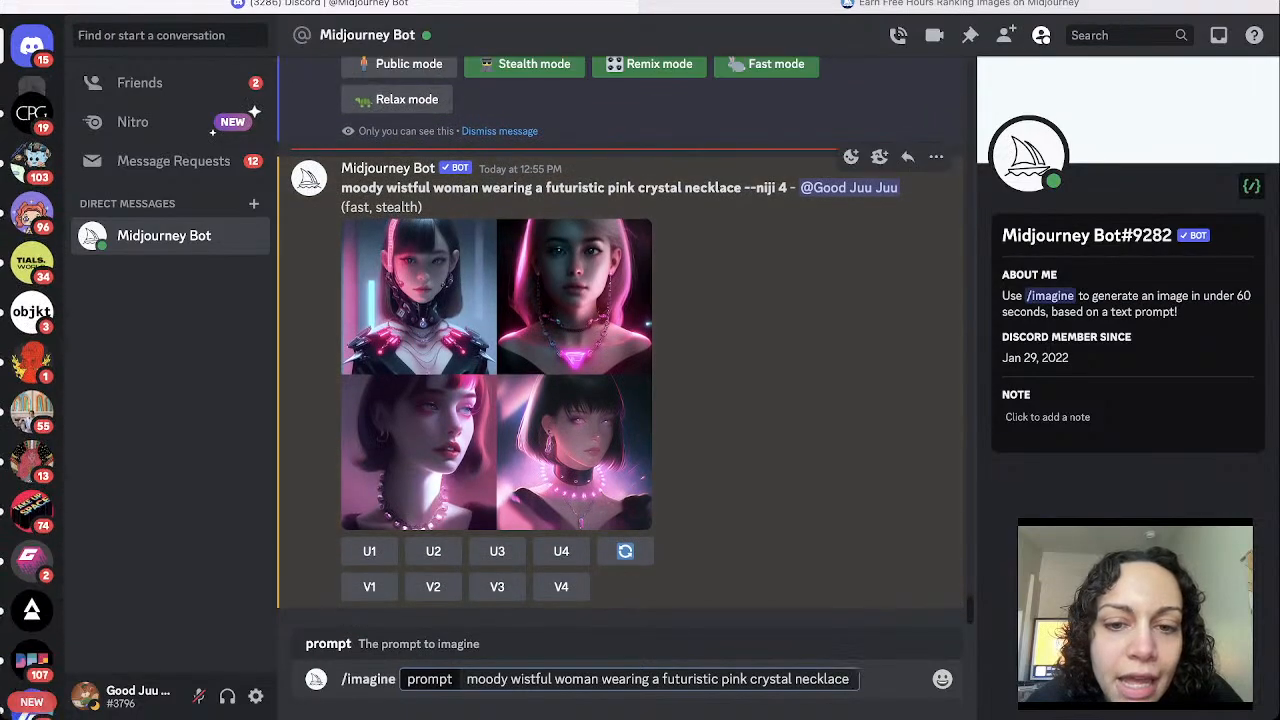
Examine the finished Niji 4 grid of the moody wistful woman with the pink crystal necklace enlarged.
{"action": "left_click", "coordinate": [496, 374]}
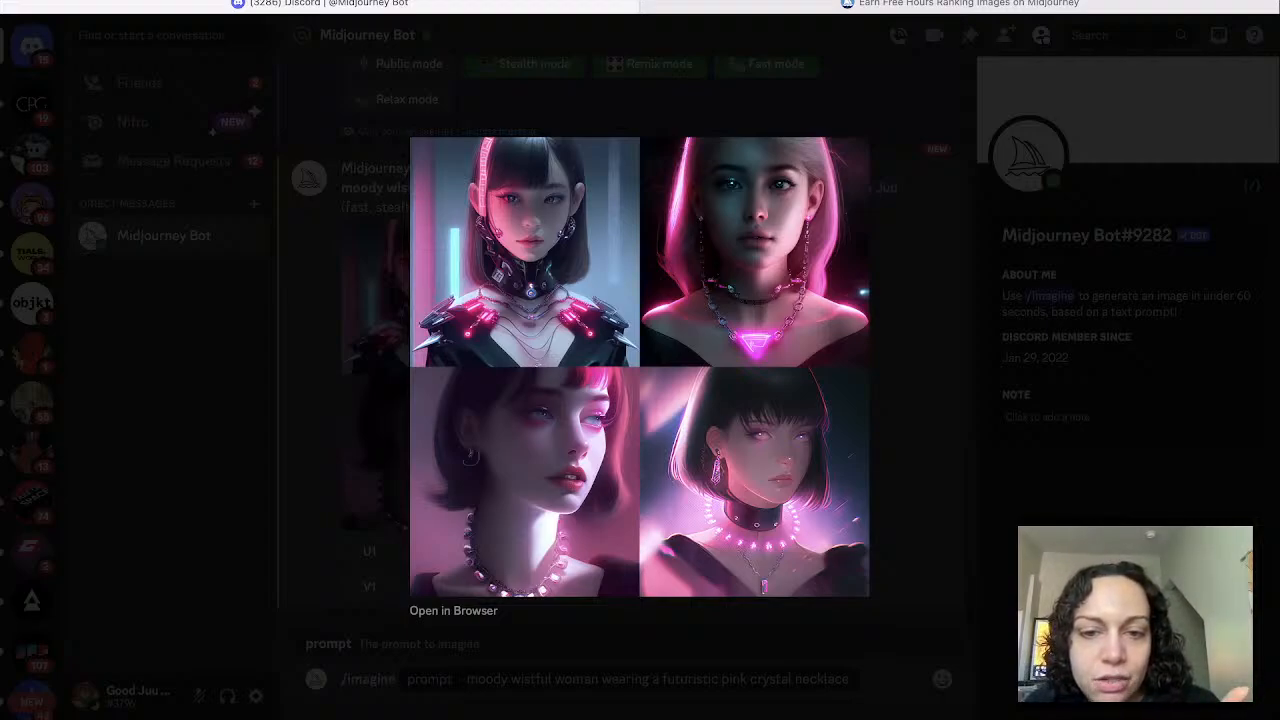
{"action": "key", "text": "Escape"}
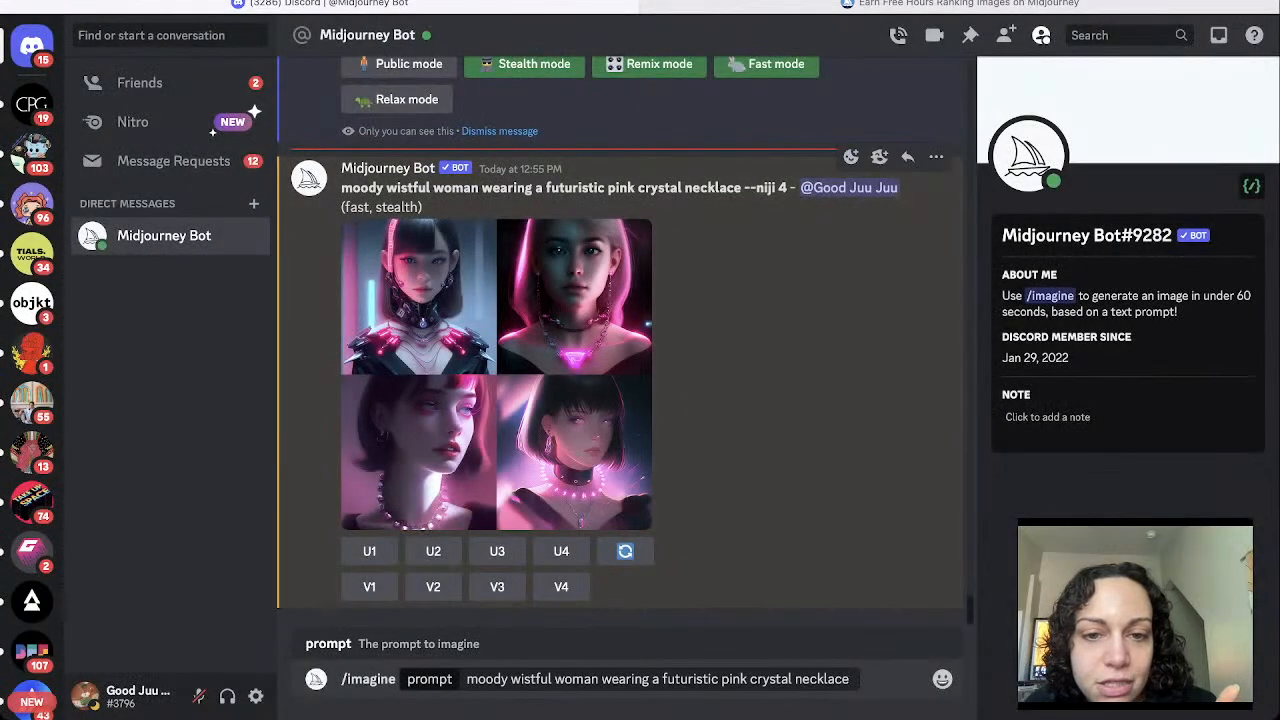
{"action": "left_click", "coordinate": [496, 374]}
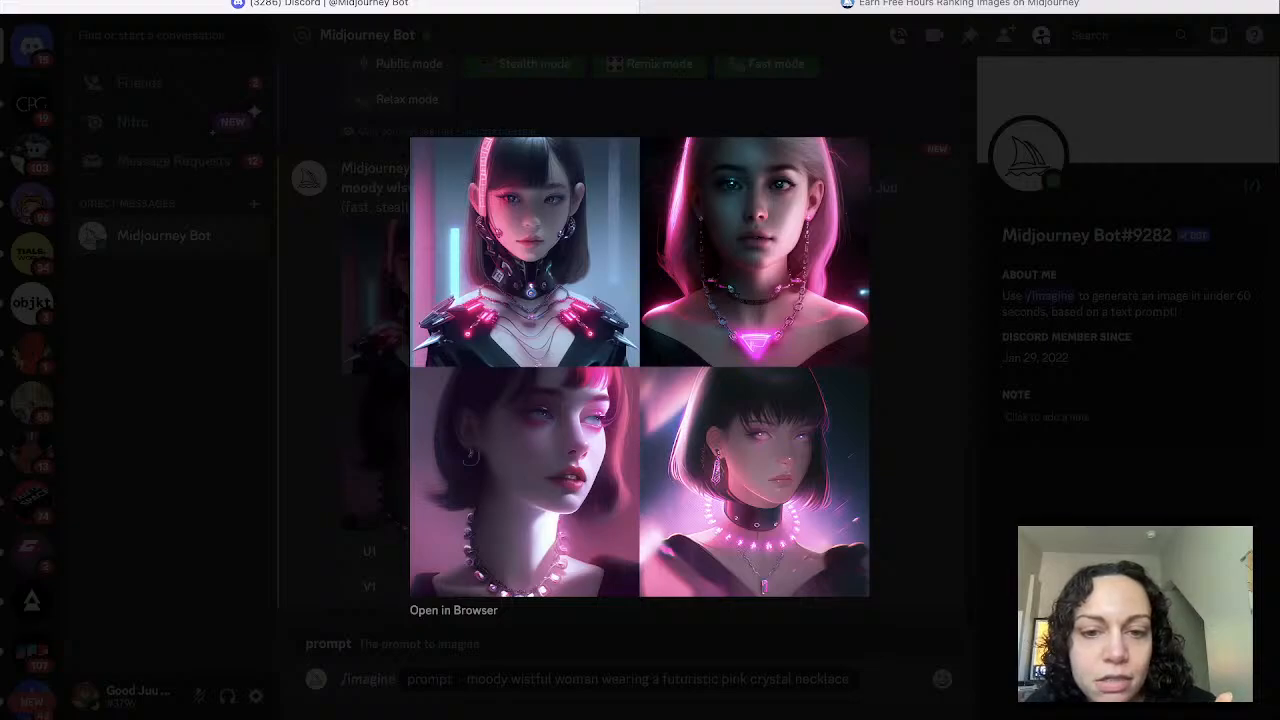
{"action": "key", "text": "Escape"}
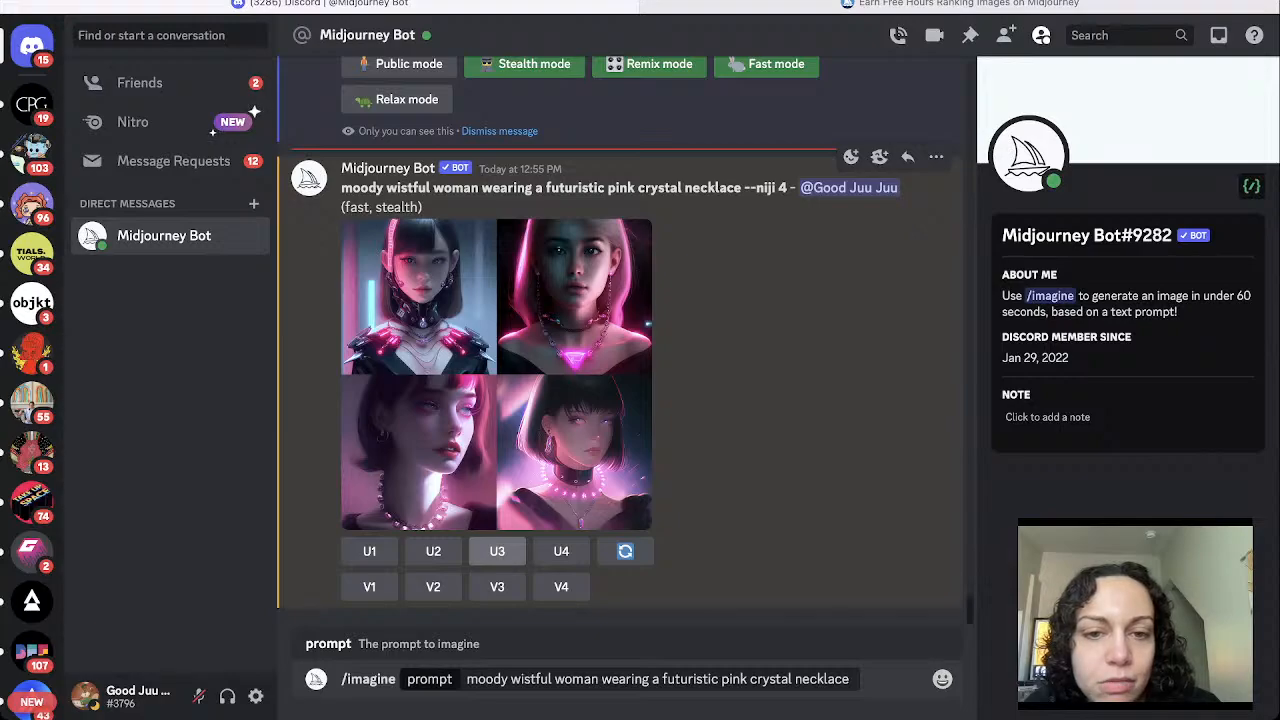
{"action": "left_click", "coordinate": [496, 374]}
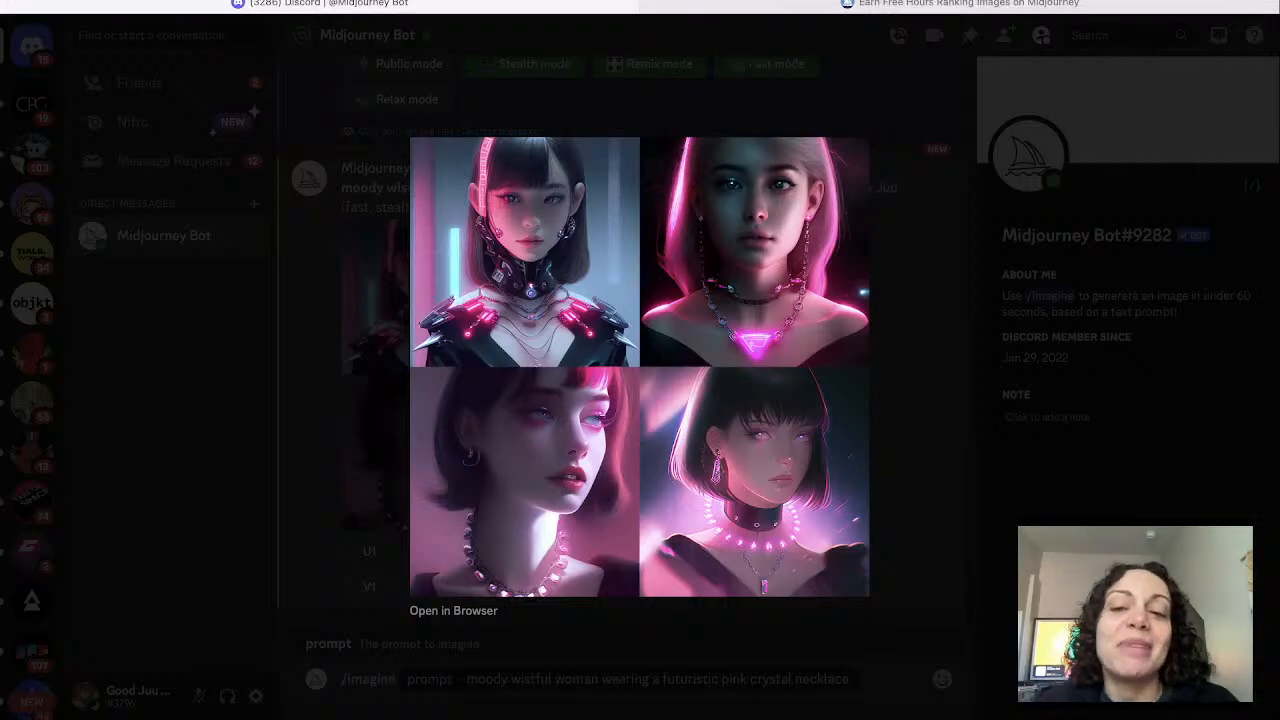
{"action": "key", "text": "Escape"}
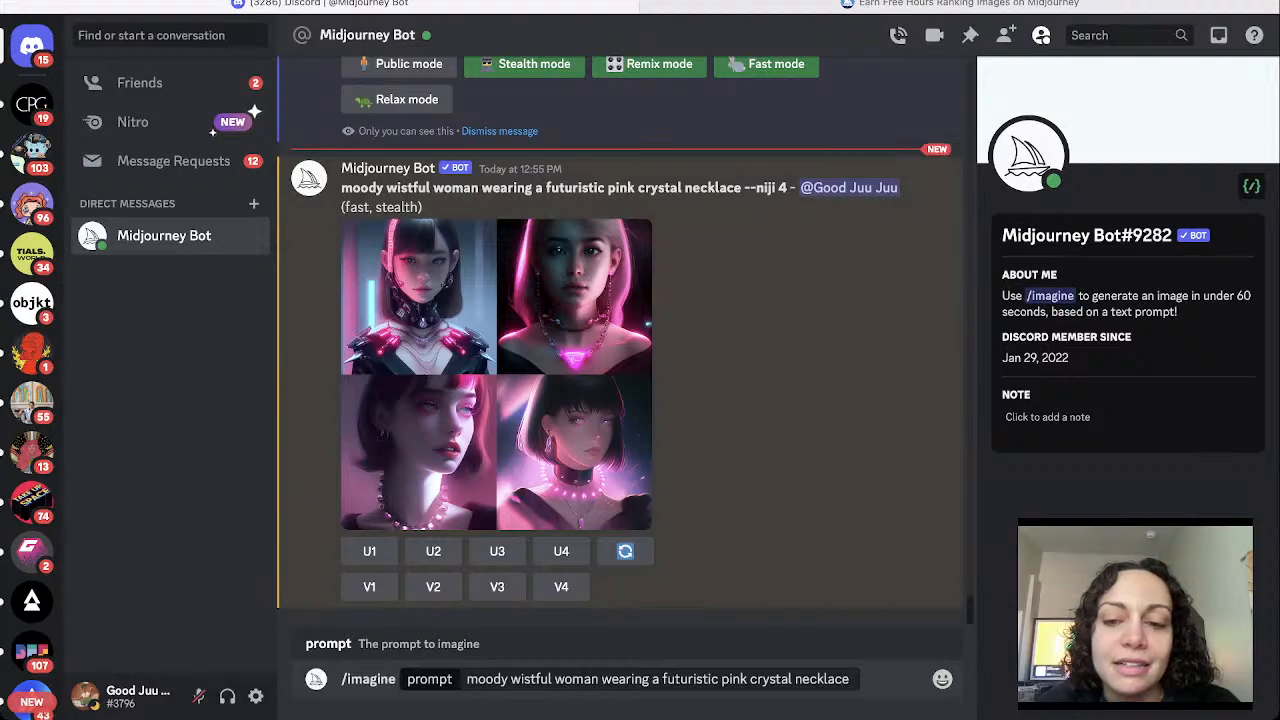
Switch the model back to Niji version 4 and submit the pending moody wistful woman prompt.
{"action": "scroll", "coordinate": [852, 467], "scroll_direction": "up", "scroll_amount": 5}
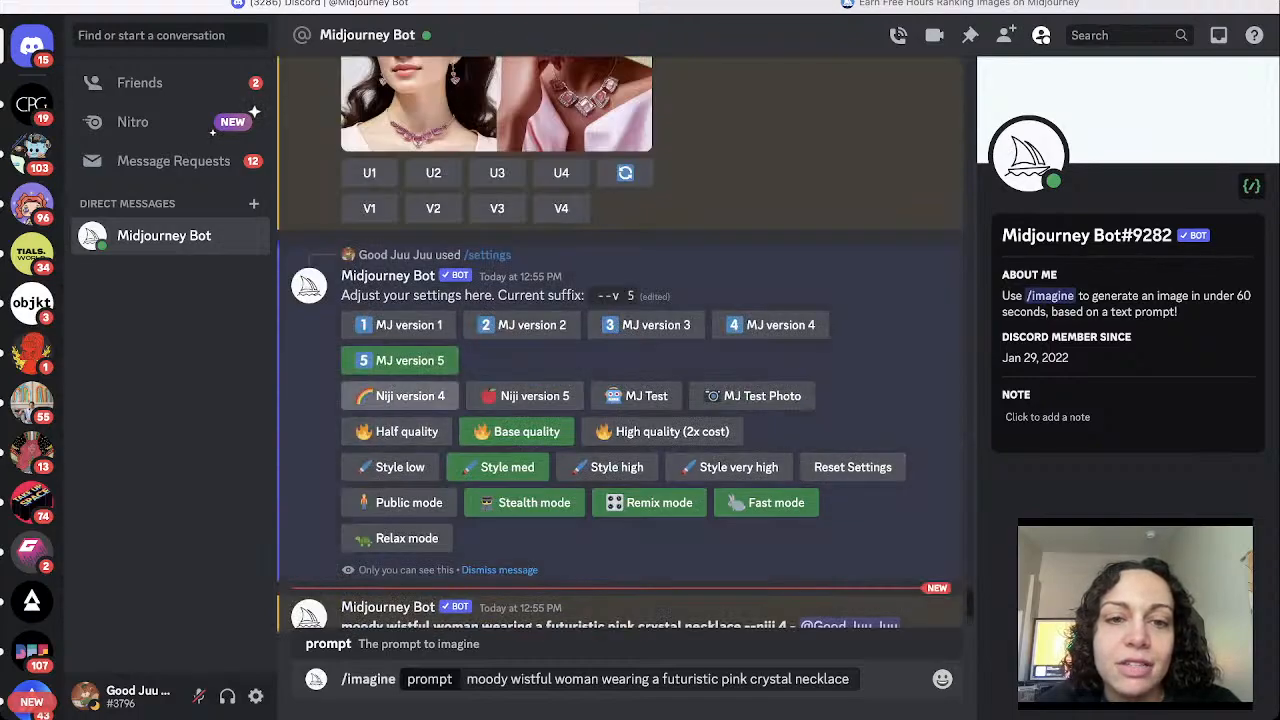
{"action": "left_click", "coordinate": [400, 396]}
{"action": "scroll", "coordinate": [400, 396], "scroll_direction": "down", "scroll_amount": 5}
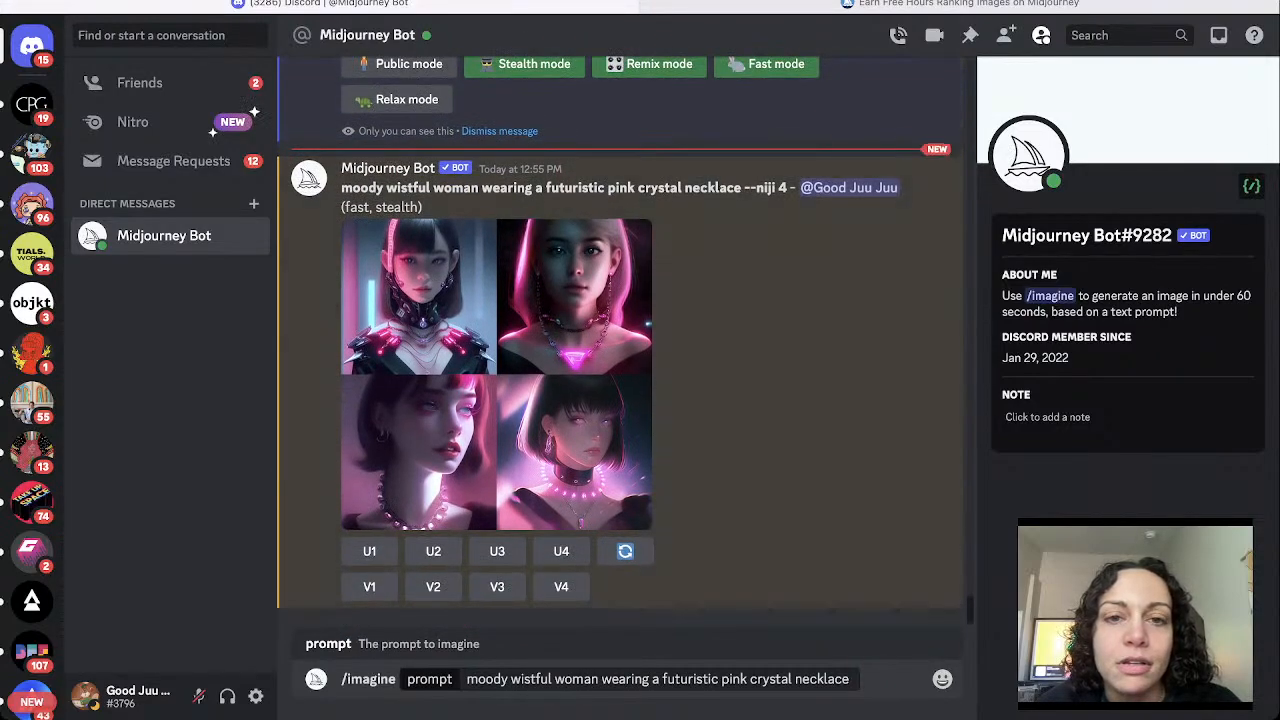
{"action": "key", "text": "Return"}
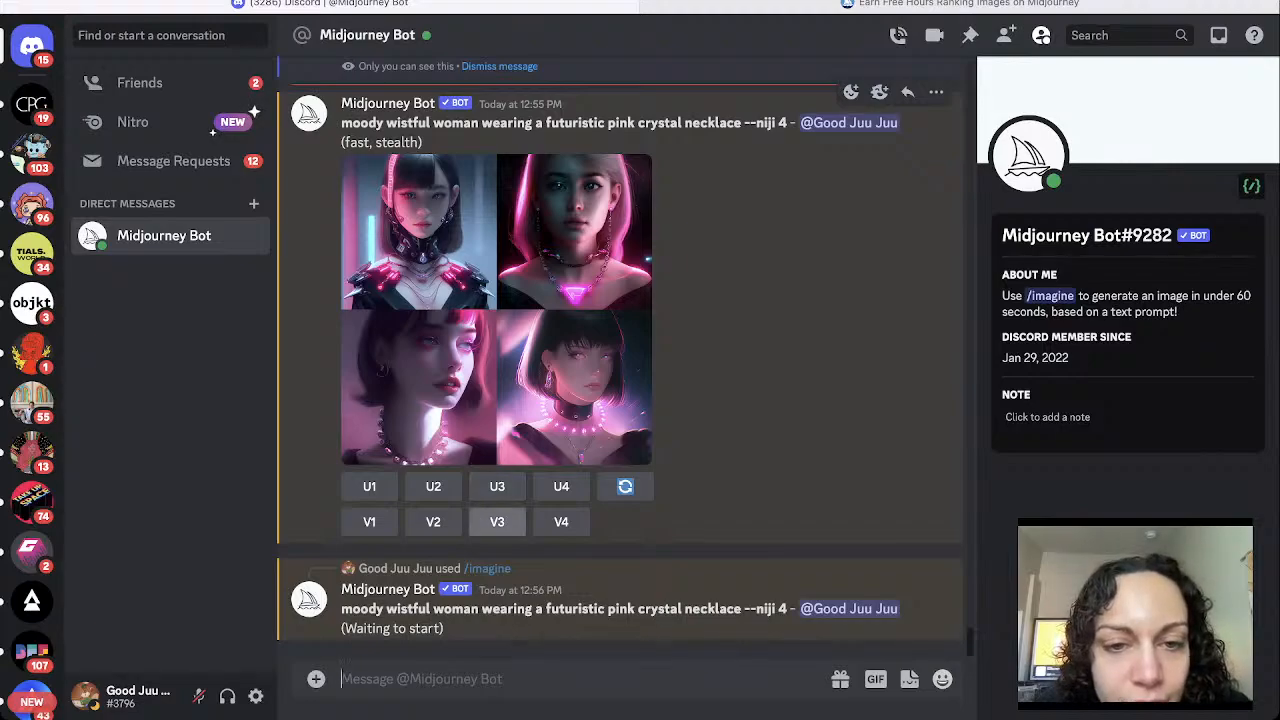
Upscale images 3 and 4 of the moody wistful woman grid and request variations of both with the prompt unchanged.
{"action": "left_click", "coordinate": [497, 486]}
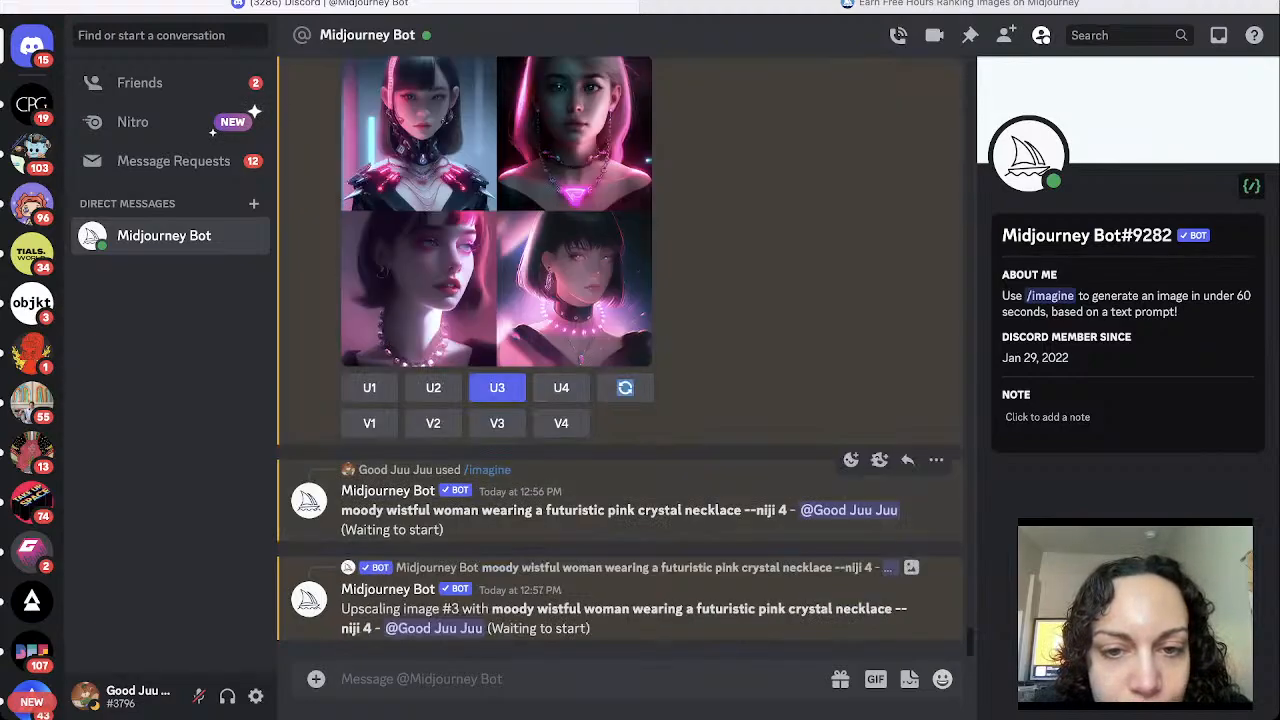
{"action": "left_click", "coordinate": [561, 387]}
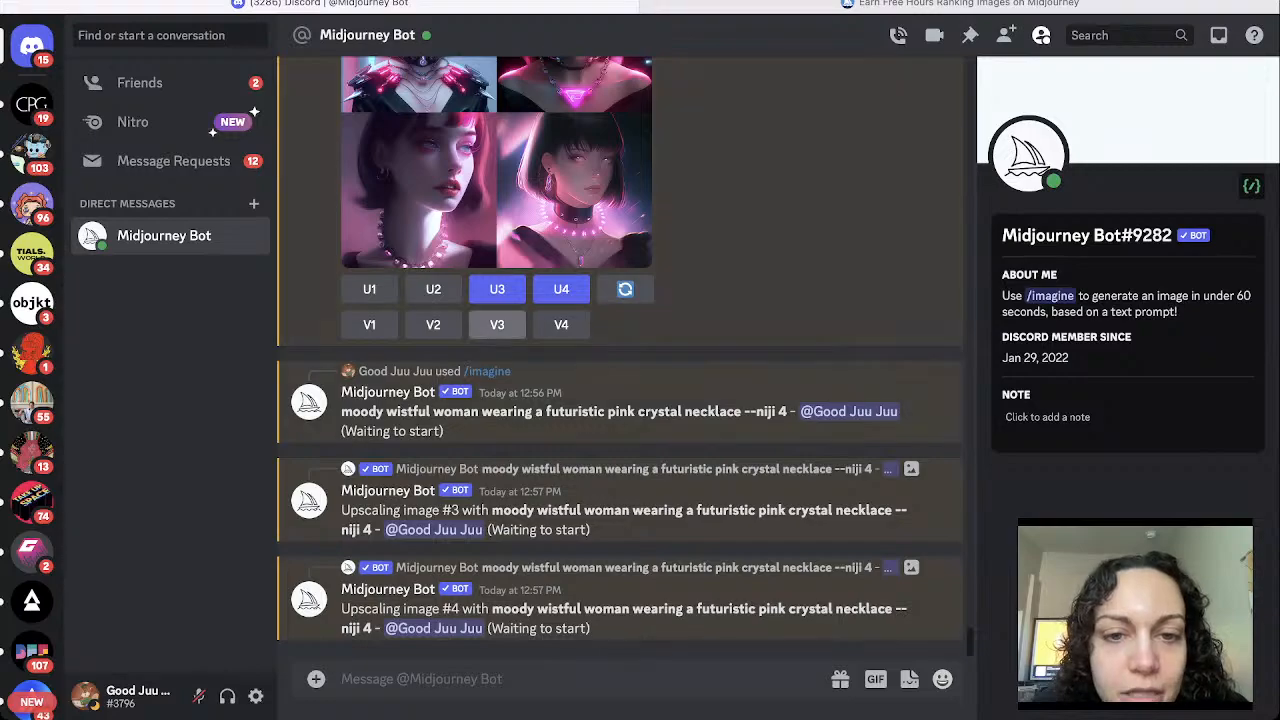
{"action": "left_click", "coordinate": [497, 324]}
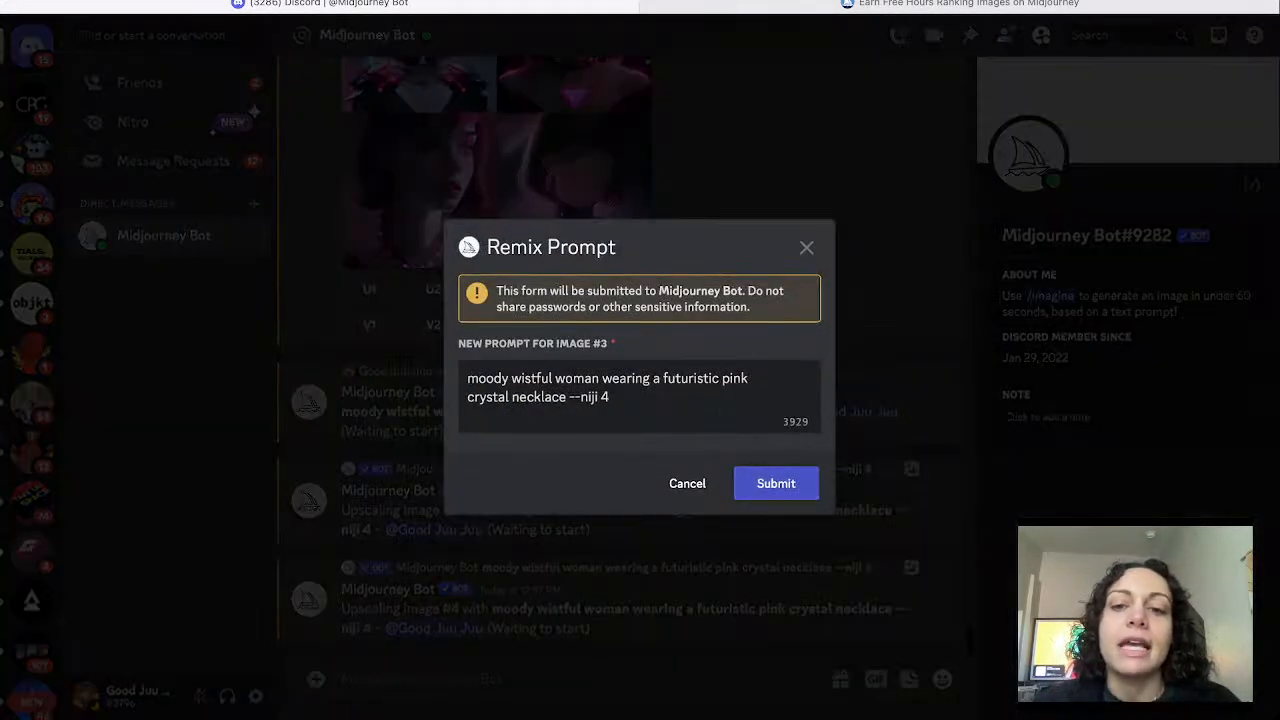
{"action": "key", "text": "Return"}
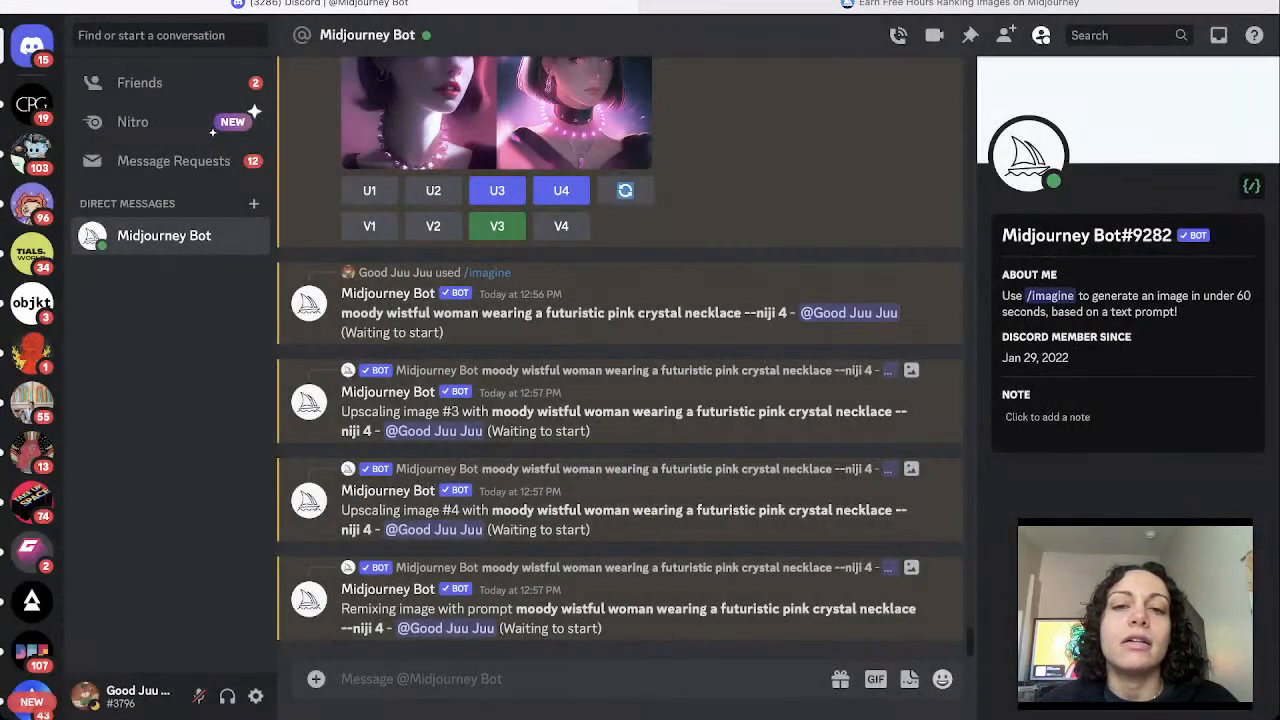
{"action": "left_click", "coordinate": [561, 225]}
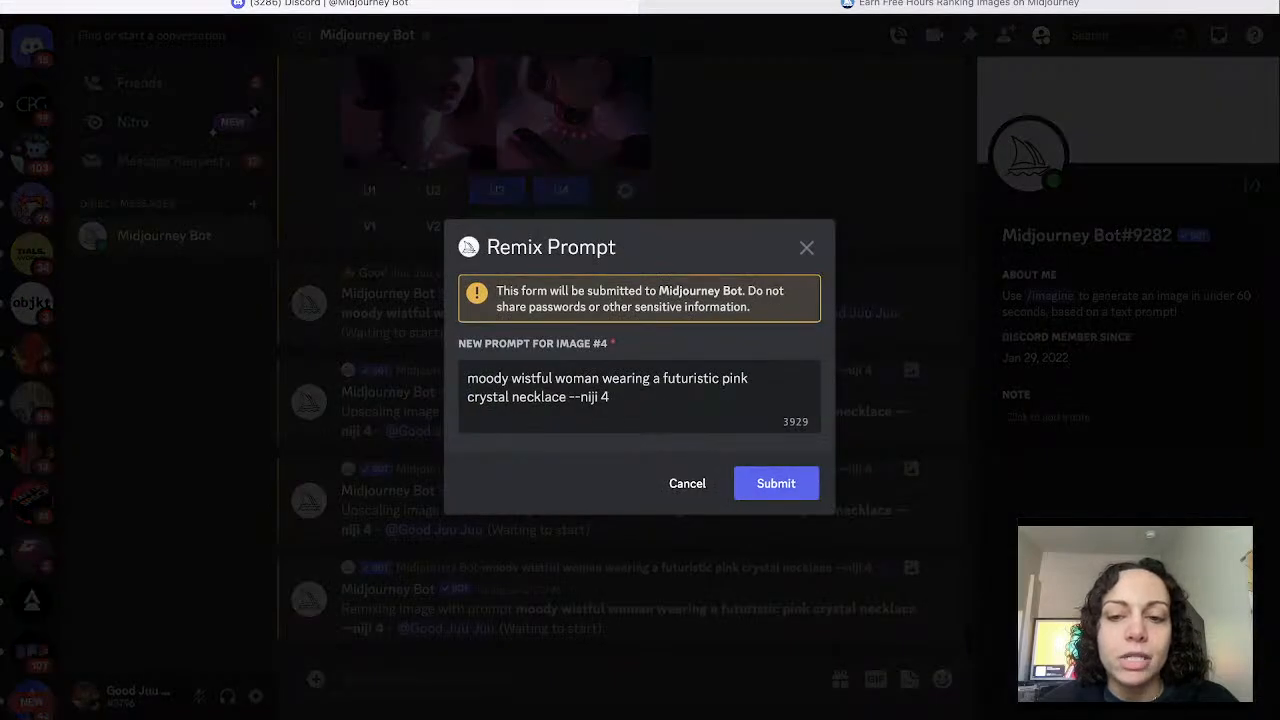
{"action": "key", "text": "Return"}
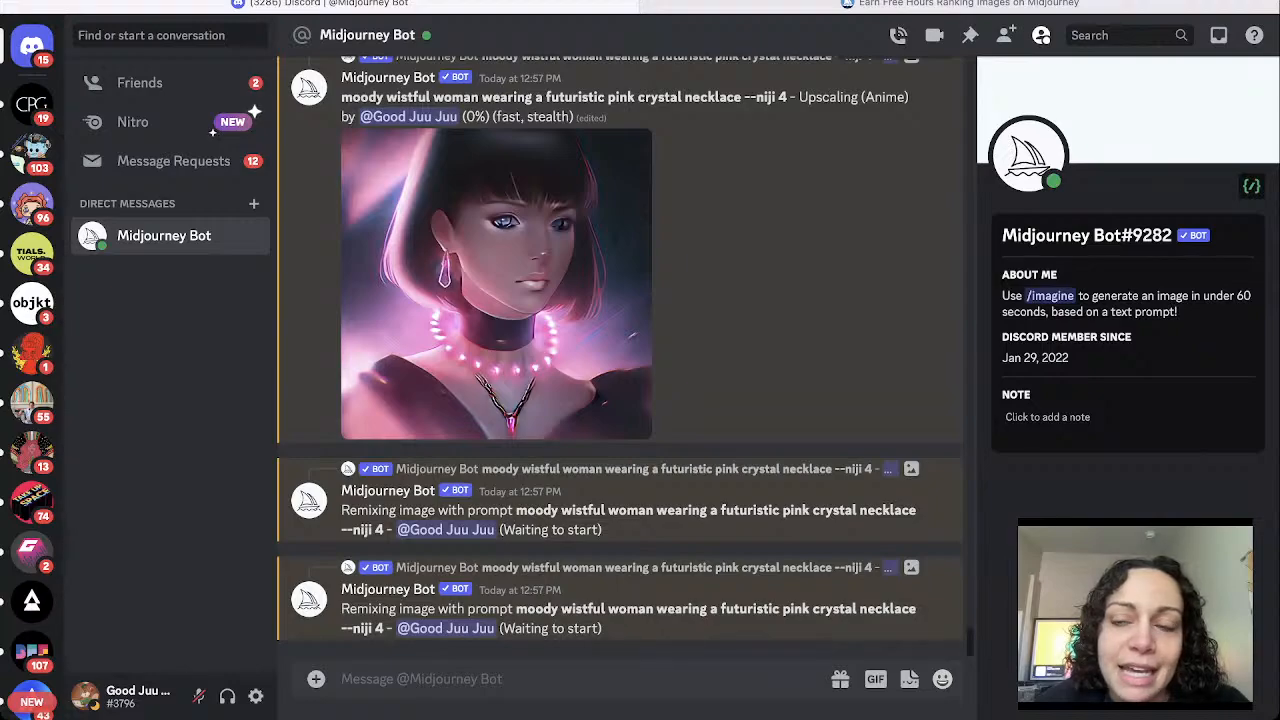
Check the progress of the two upscales and view the choker portrait from image 4 enlarged.
{"action": "scroll", "coordinate": [619, 360], "scroll_direction": "up", "scroll_amount": 5}
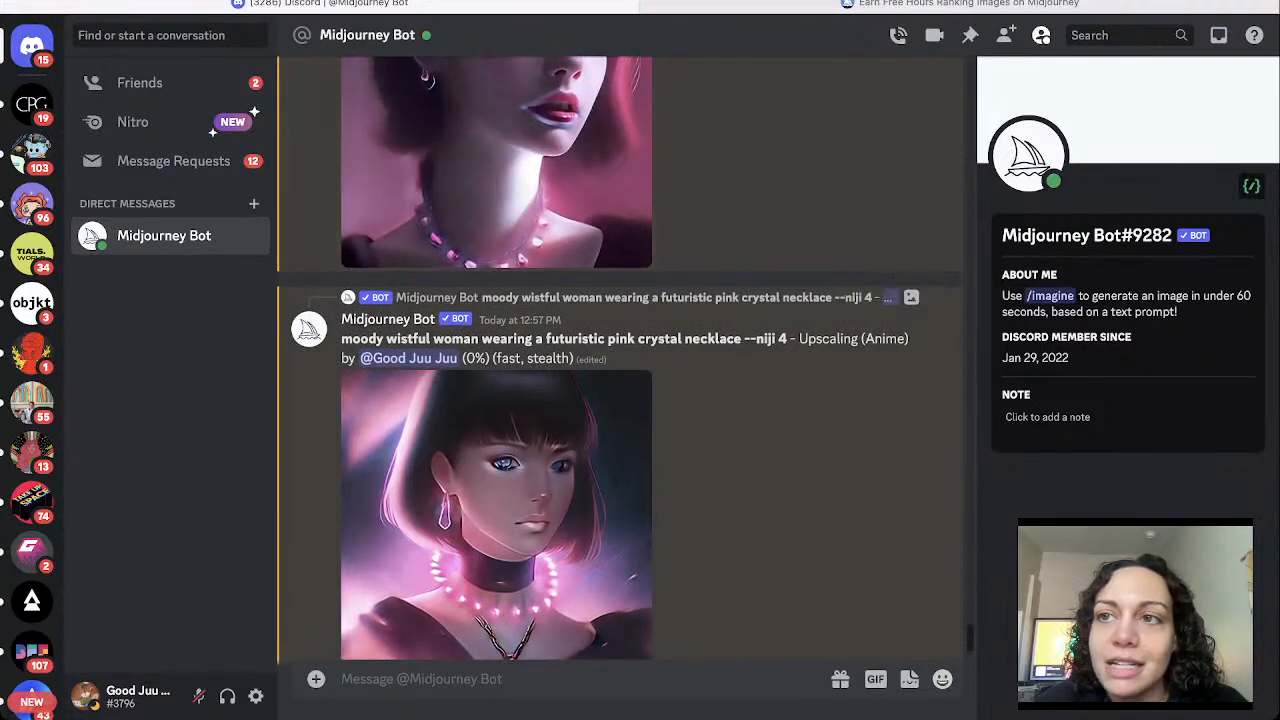
{"action": "scroll", "coordinate": [619, 360], "scroll_direction": "up", "scroll_amount": 3}
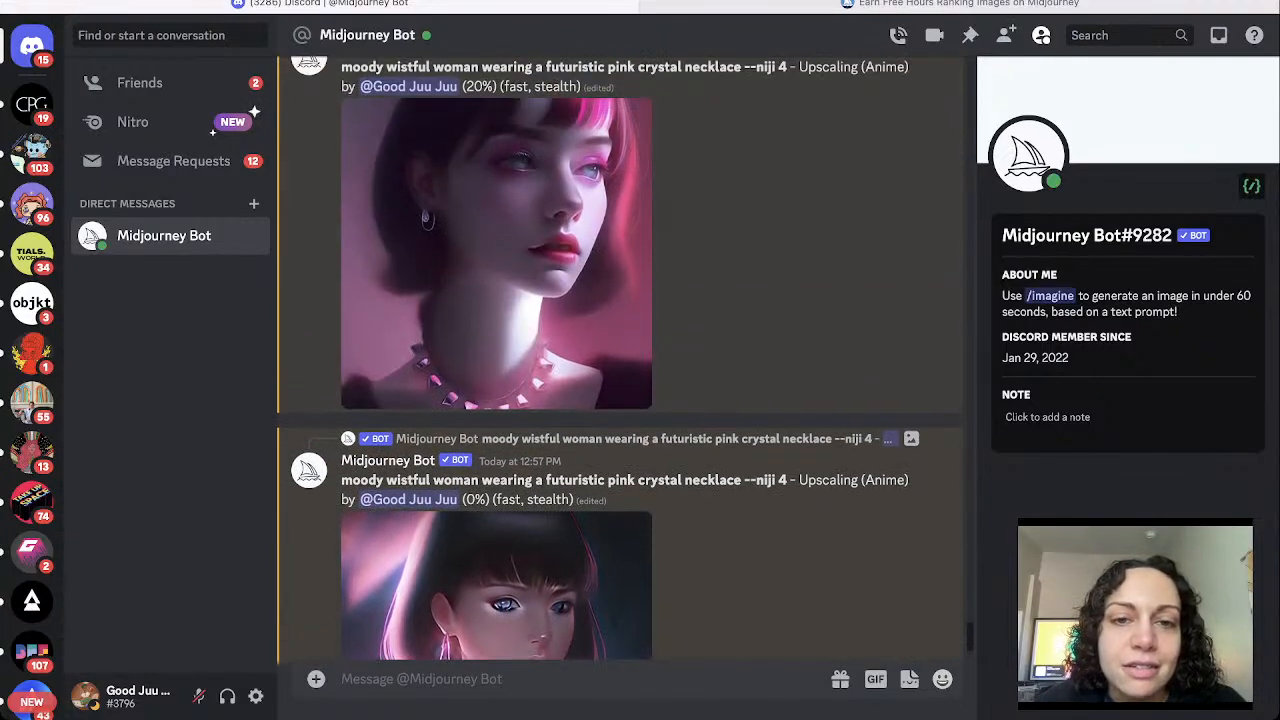
{"action": "scroll", "coordinate": [619, 360], "scroll_direction": "down", "scroll_amount": 4}
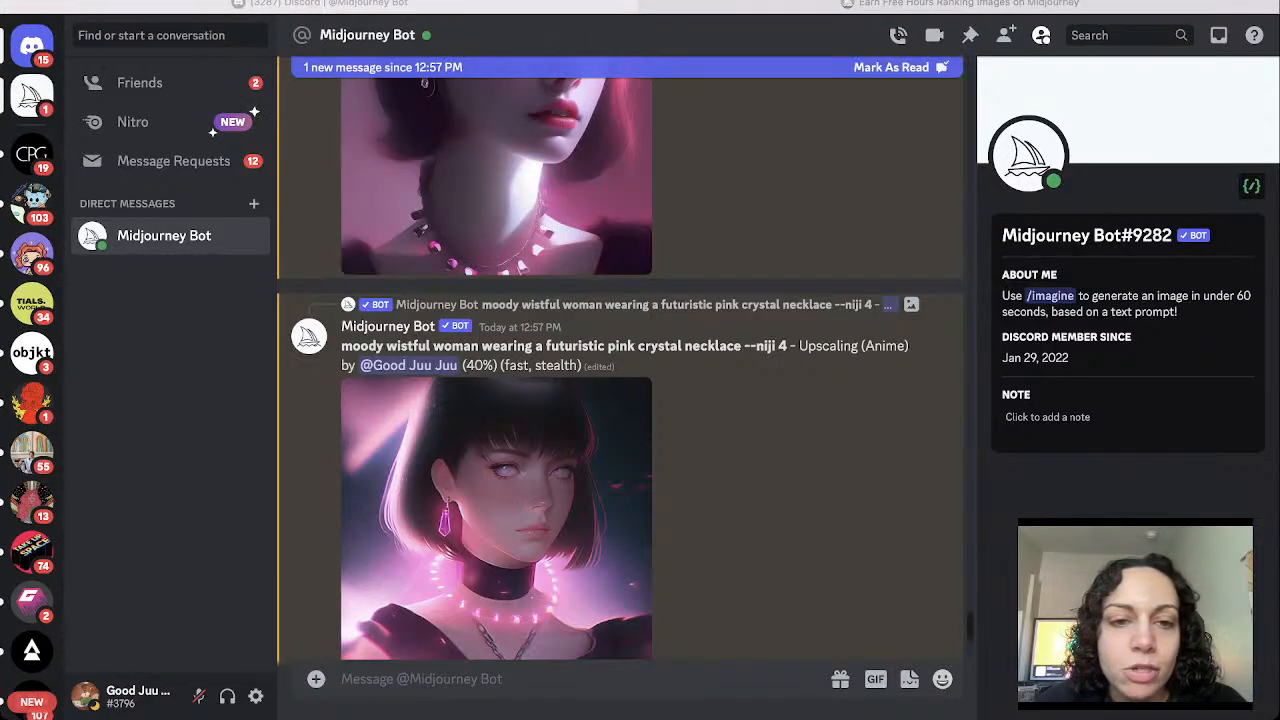
{"action": "scroll", "coordinate": [620, 600], "scroll_direction": "up", "scroll_amount": 3}
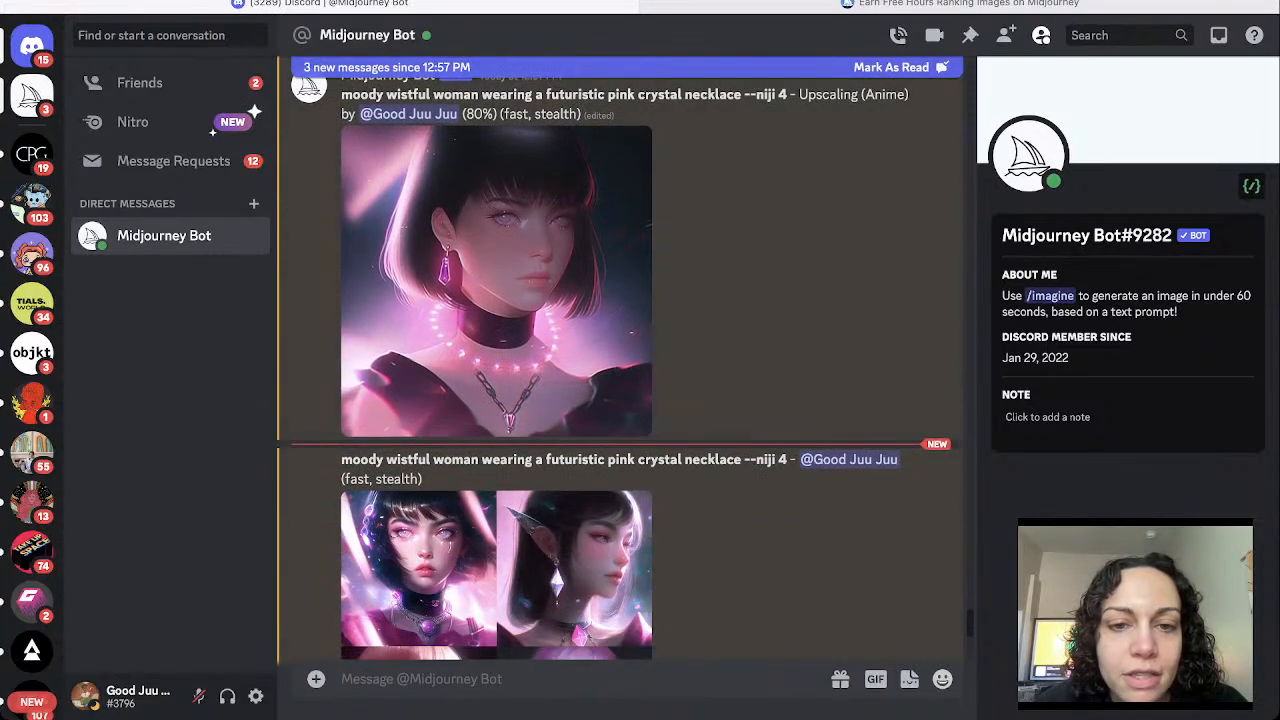
{"action": "left_click", "coordinate": [496, 281]}
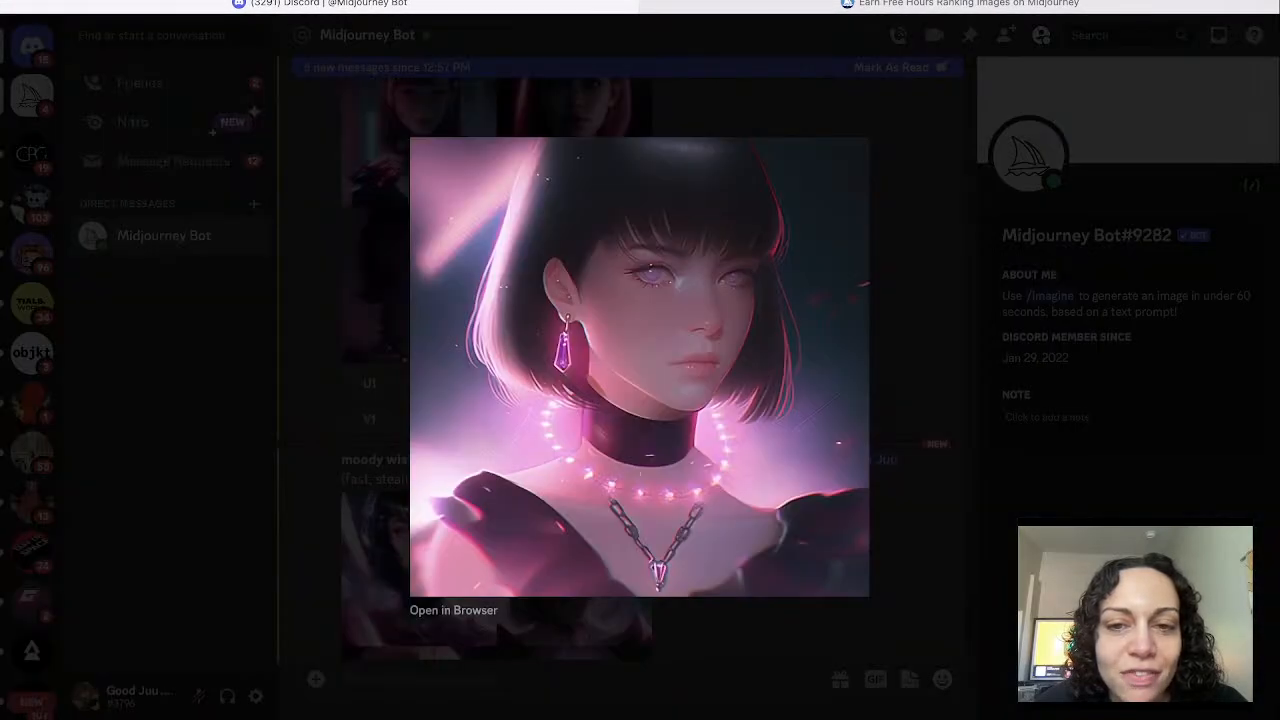
{"action": "key", "text": "Escape"}
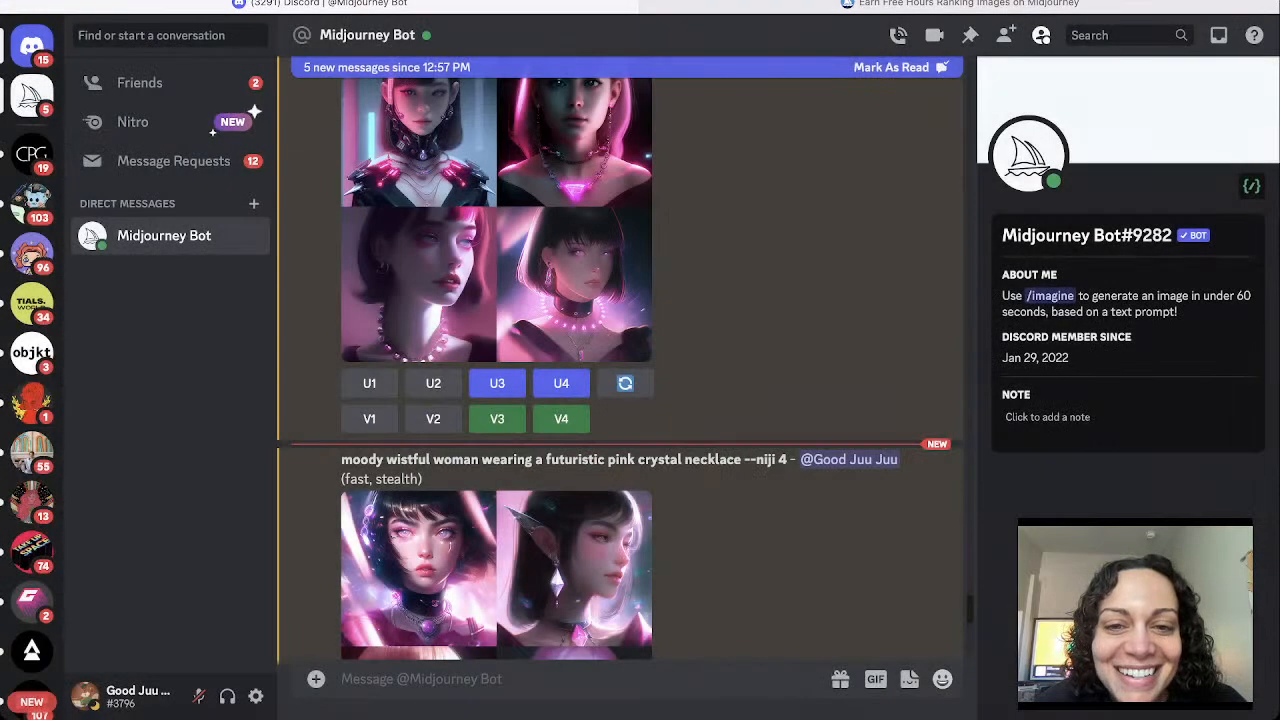
View the second Niji 4 grid enlarged and request variations of its image 1 with the prompt unchanged.
{"action": "scroll", "coordinate": [617, 365], "scroll_direction": "down", "scroll_amount": 3}
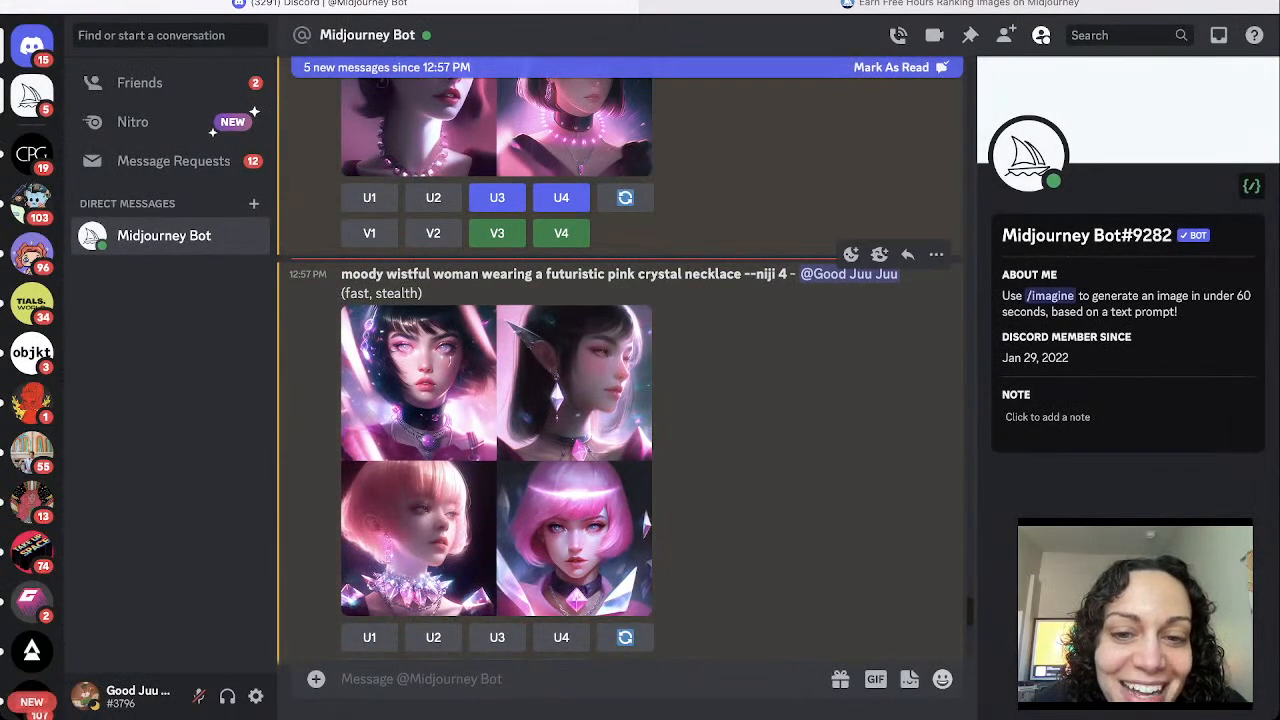
{"action": "left_click", "coordinate": [496, 460]}
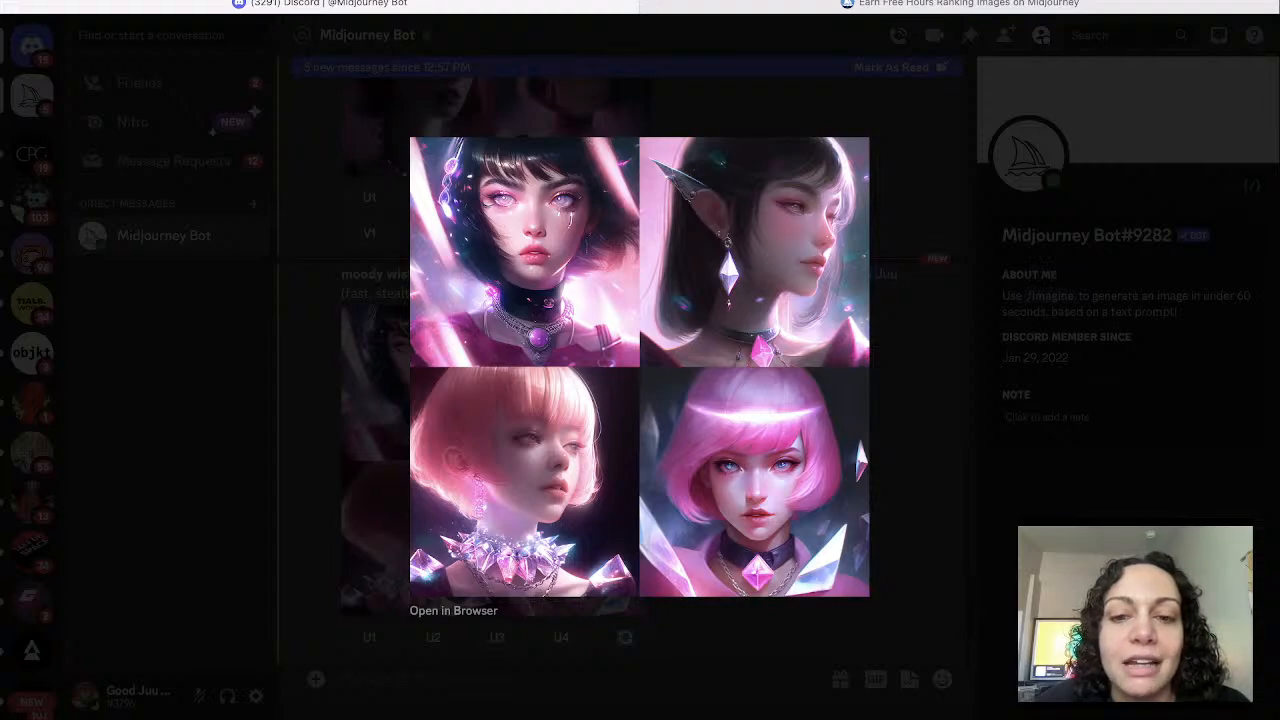
{"action": "key", "text": "Escape"}
{"action": "scroll", "coordinate": [620, 360], "scroll_direction": "down", "scroll_amount": 3}
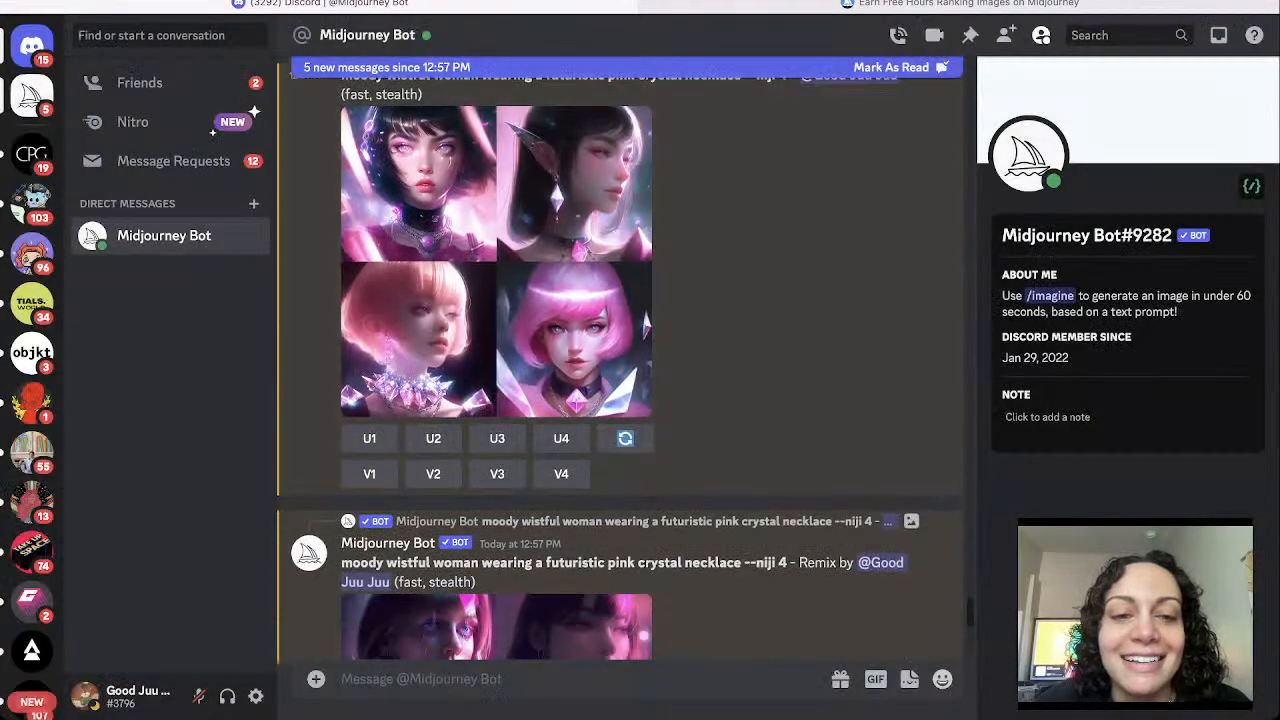
{"action": "left_click", "coordinate": [369, 474]}
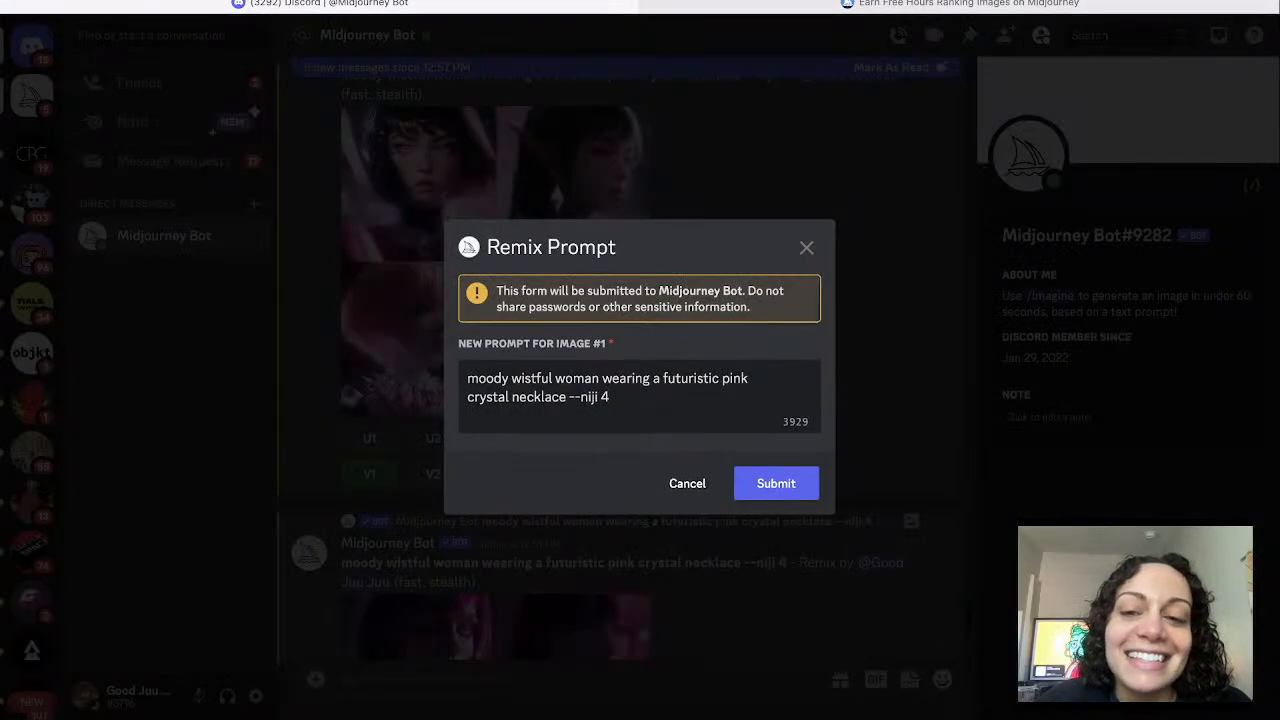
{"action": "key", "text": "Return"}
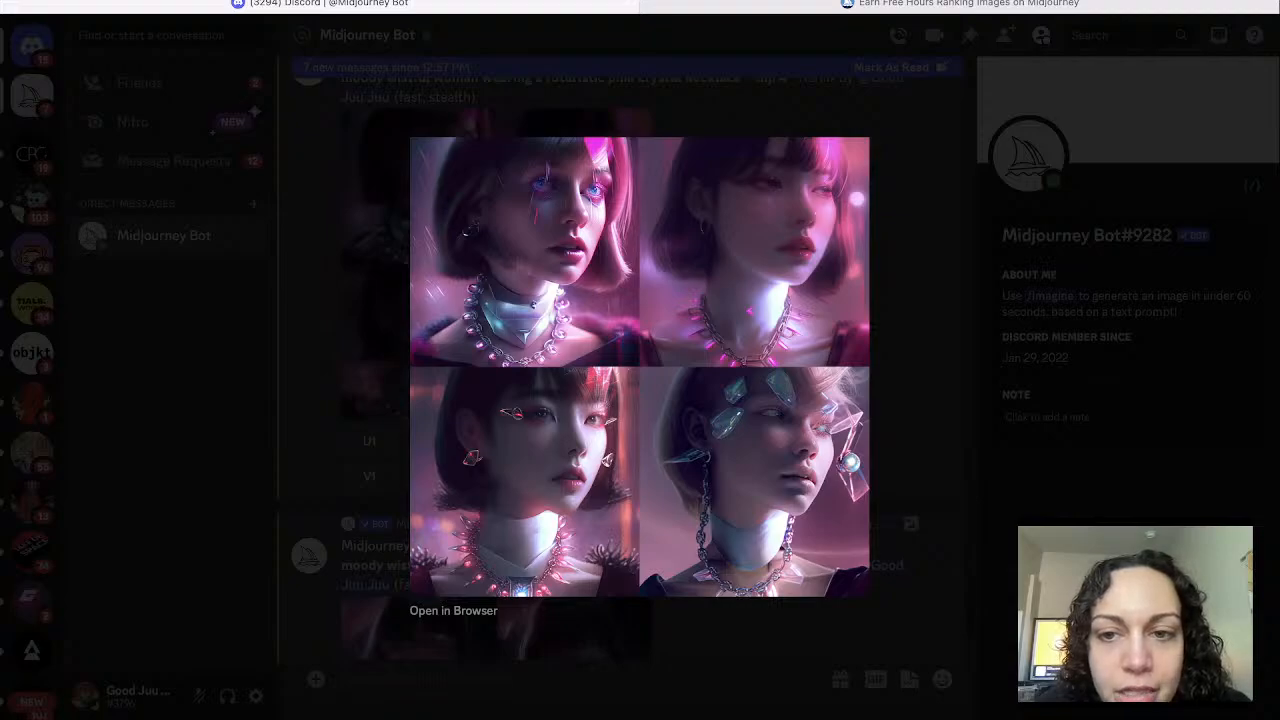
Upscale image 4 of the first remix grid and view the second remix grid enlarged.
{"action": "key", "text": "Escape"}
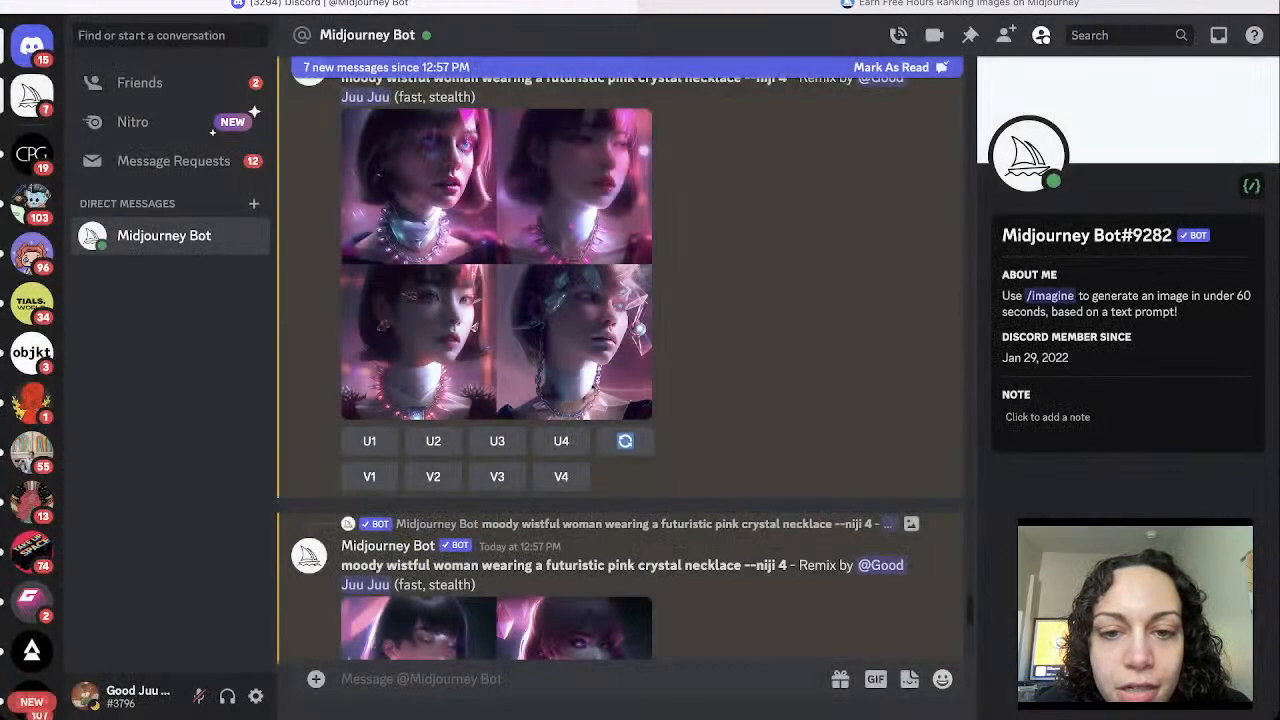
{"action": "left_click", "coordinate": [561, 441]}
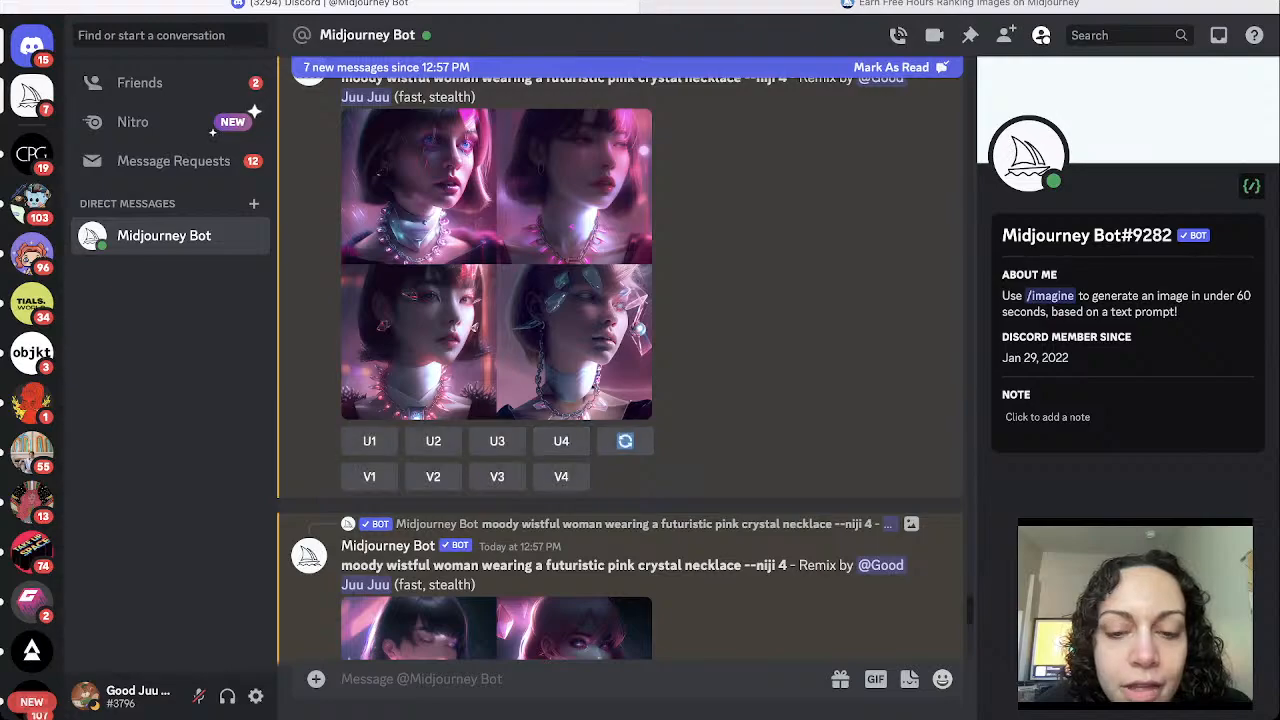
{"action": "scroll", "coordinate": [561, 441], "scroll_direction": "down", "scroll_amount": 2}
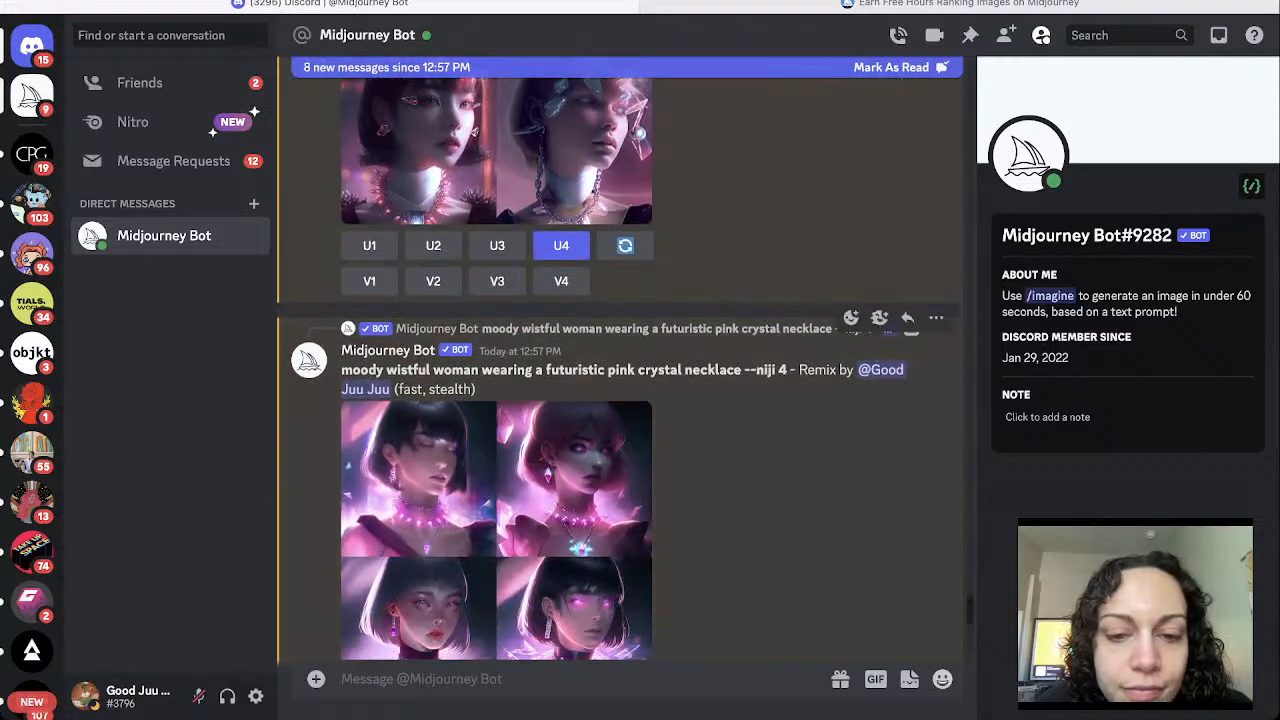
{"action": "left_click", "coordinate": [497, 530]}
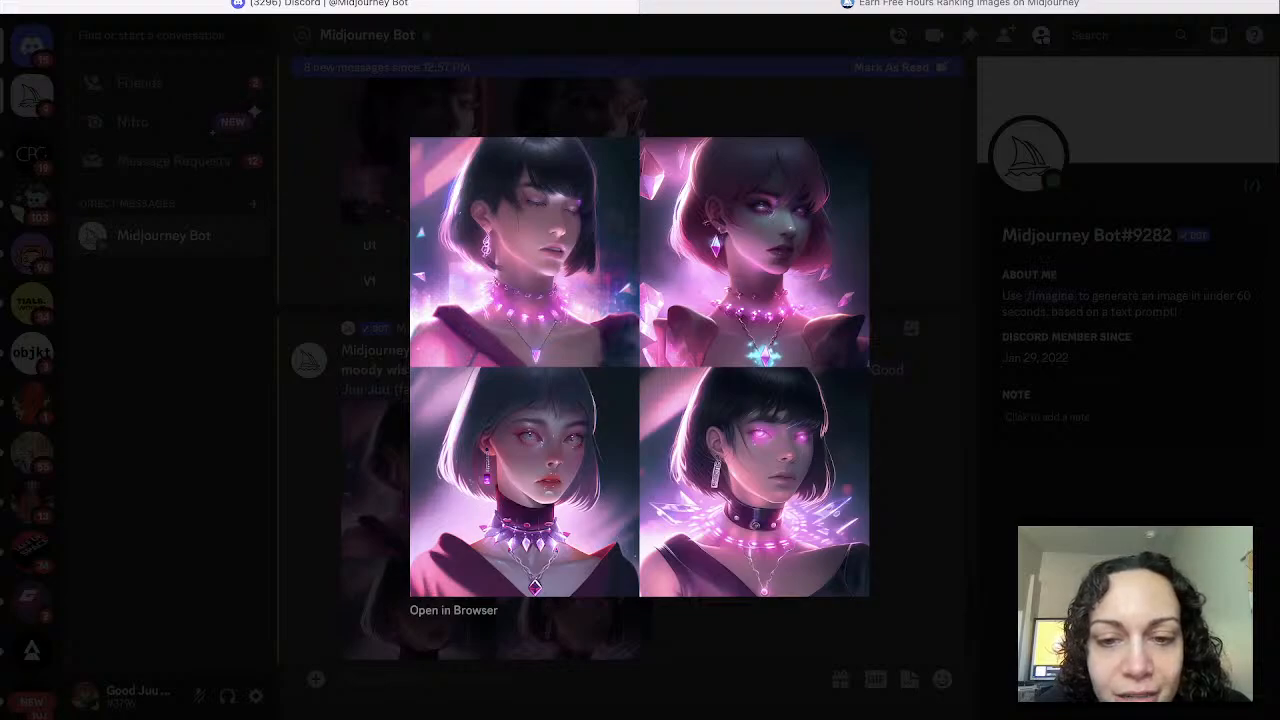
{"action": "key", "text": "Escape"}
Upscale image 1 of the glowing-necklace remix grid and request variations of it with the prompt unchanged.
{"action": "scroll", "coordinate": [620, 360], "scroll_direction": "down", "scroll_amount": 3}
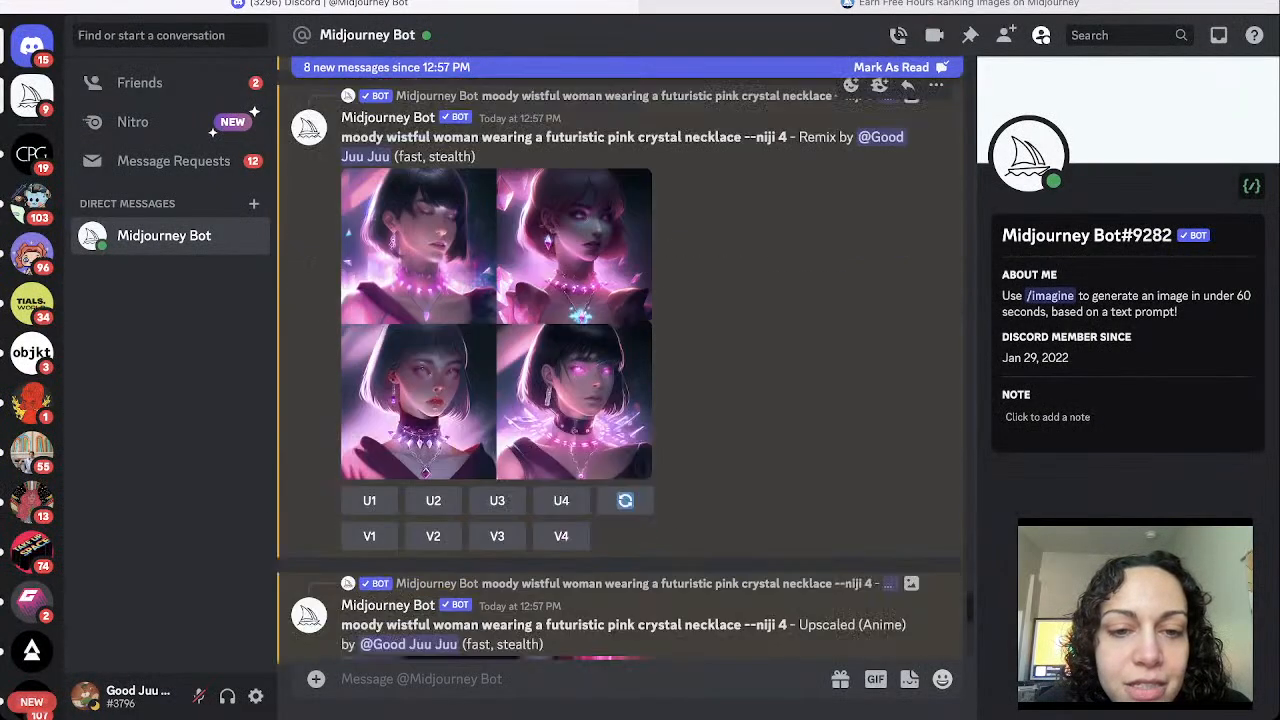
{"action": "scroll", "coordinate": [620, 360], "scroll_direction": "down", "scroll_amount": 3}
{"action": "left_click", "coordinate": [367, 371]}
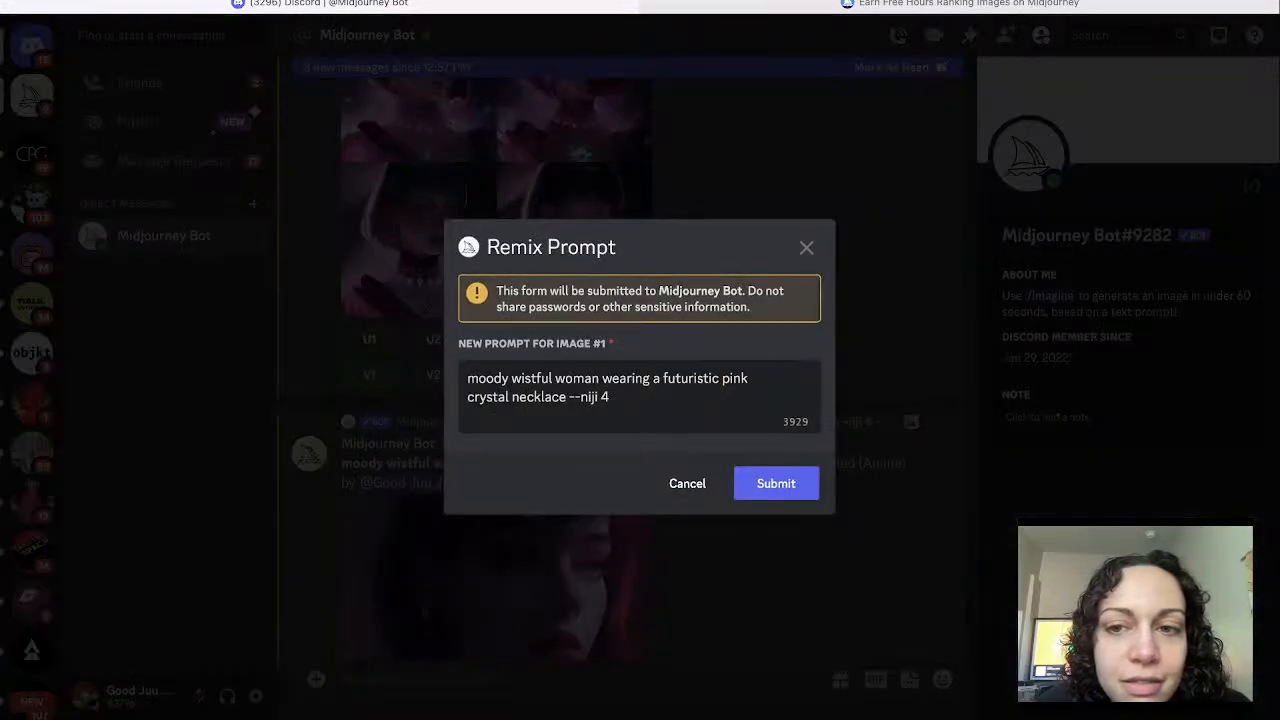
{"action": "key", "text": "Return"}
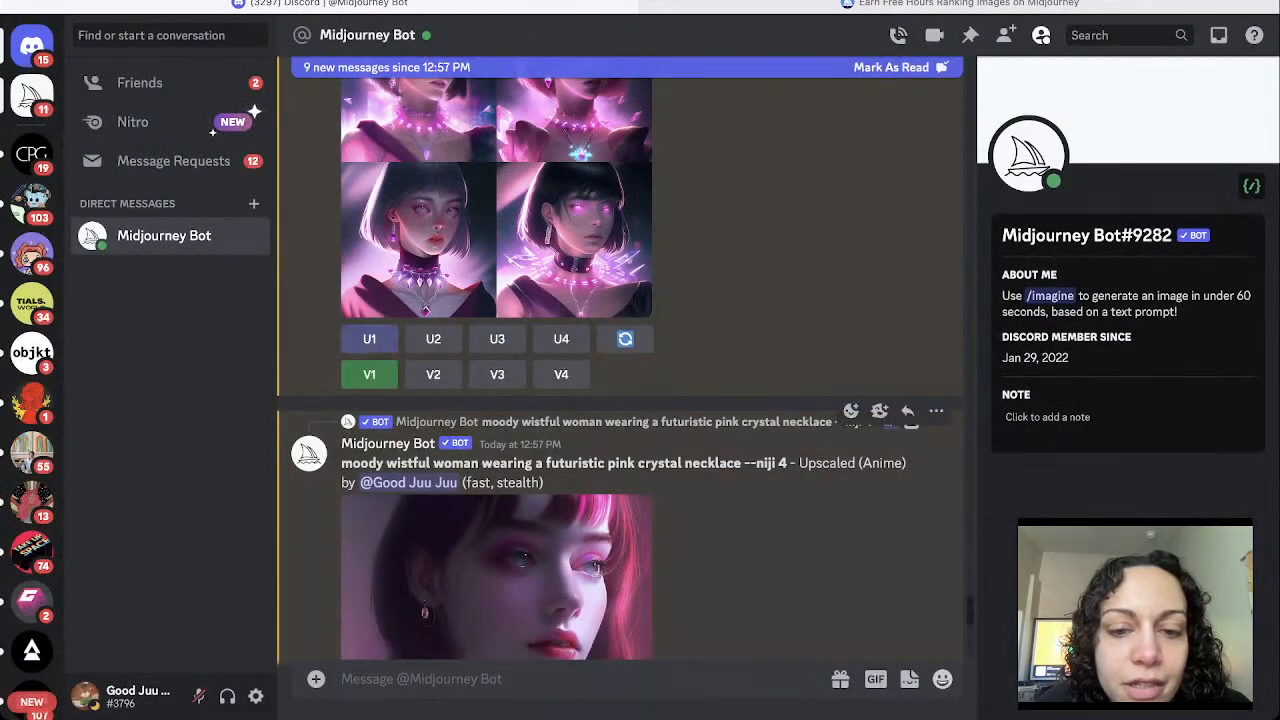
View the upscaled pink-haired portrait and the upscaled black choker portrait enlarged, one after the other.
{"action": "scroll", "coordinate": [620, 360], "scroll_direction": "down", "scroll_amount": 5}
{"action": "left_click", "coordinate": [497, 230]}
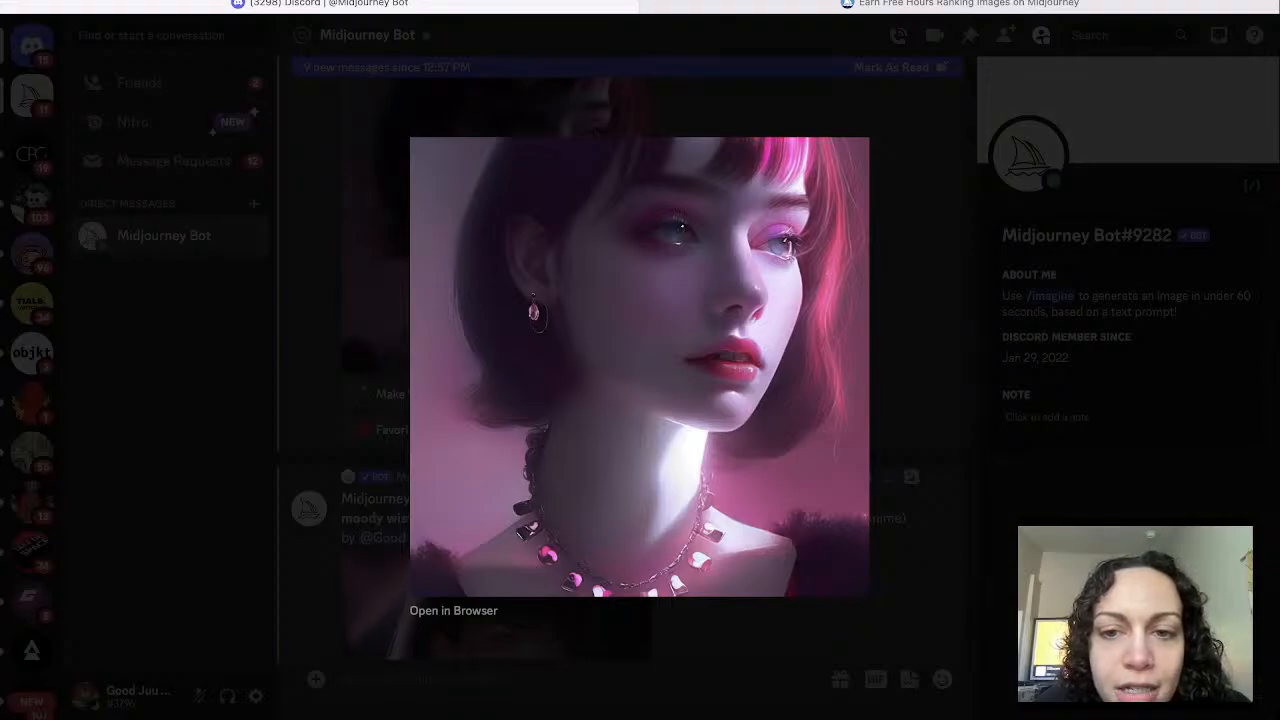
{"action": "key", "text": "Tab"}
{"action": "key", "text": "Escape"}
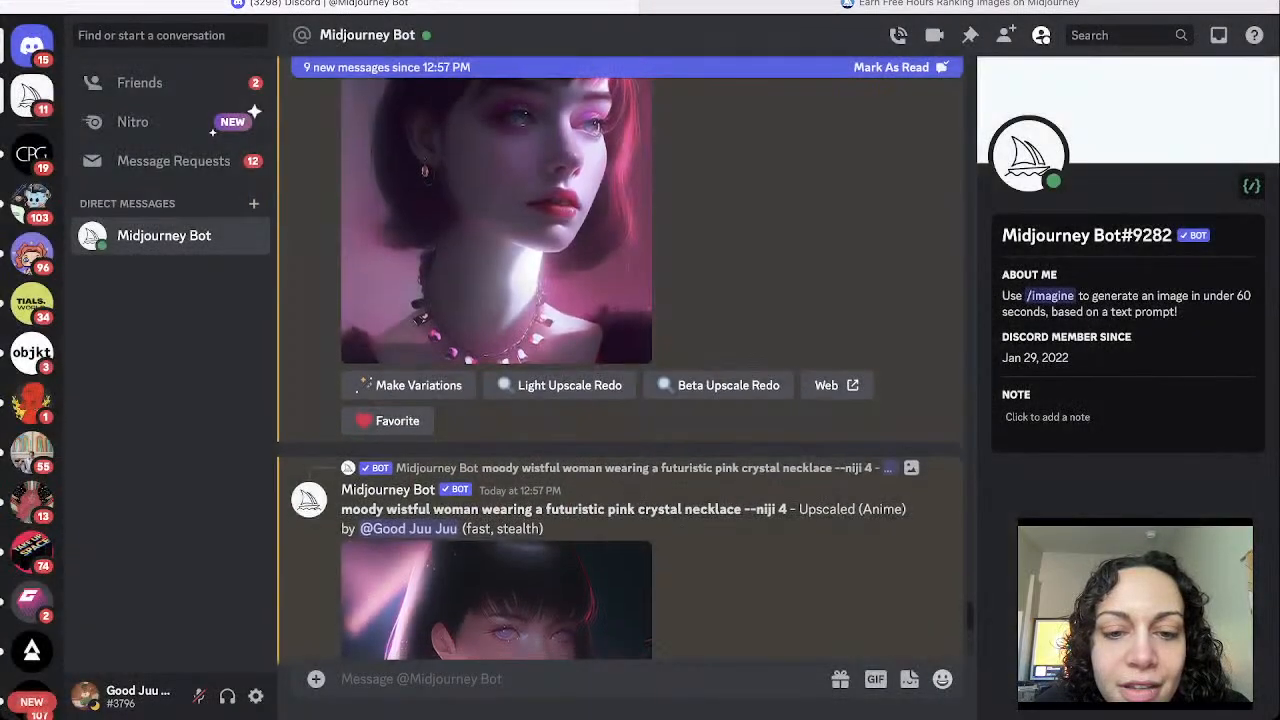
{"action": "scroll", "coordinate": [620, 360], "scroll_direction": "down", "scroll_amount": 3}
{"action": "left_click", "coordinate": [497, 455]}
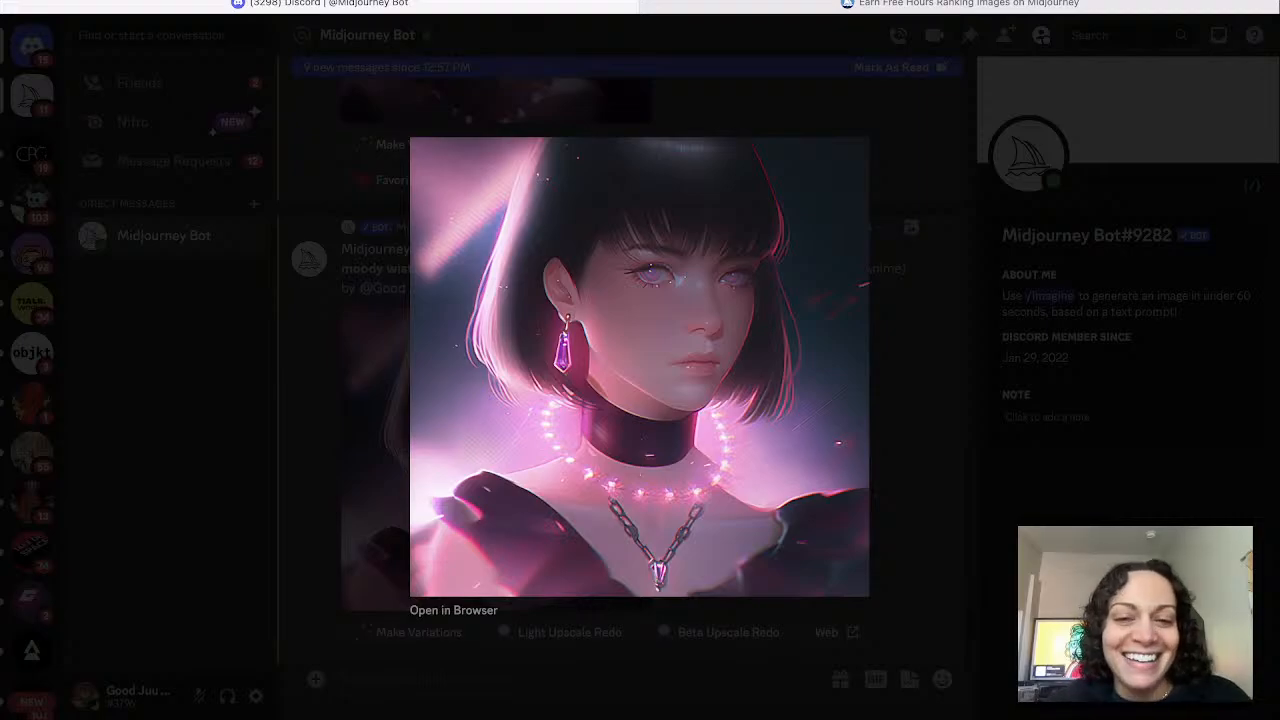
{"action": "key", "text": "Escape"}
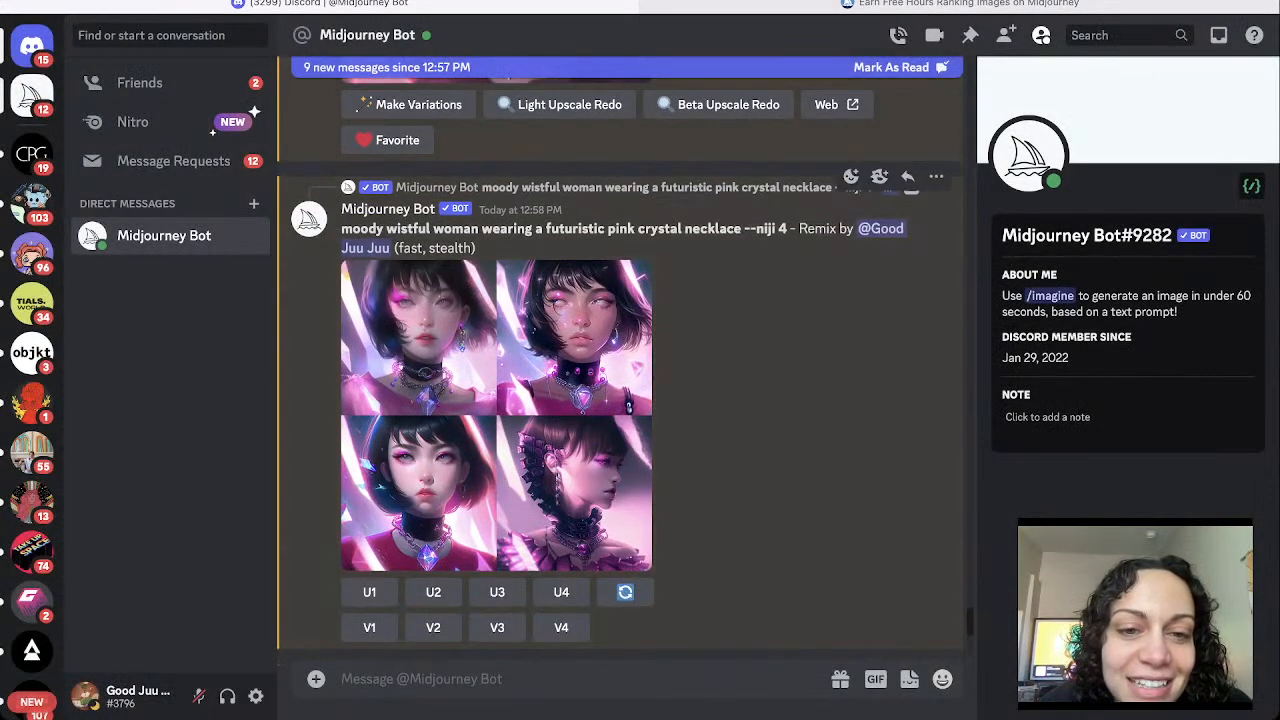
View the newest crystal-shard remix grid enlarged and upscale its images 1 and 2.
{"action": "left_click", "coordinate": [496, 415]}
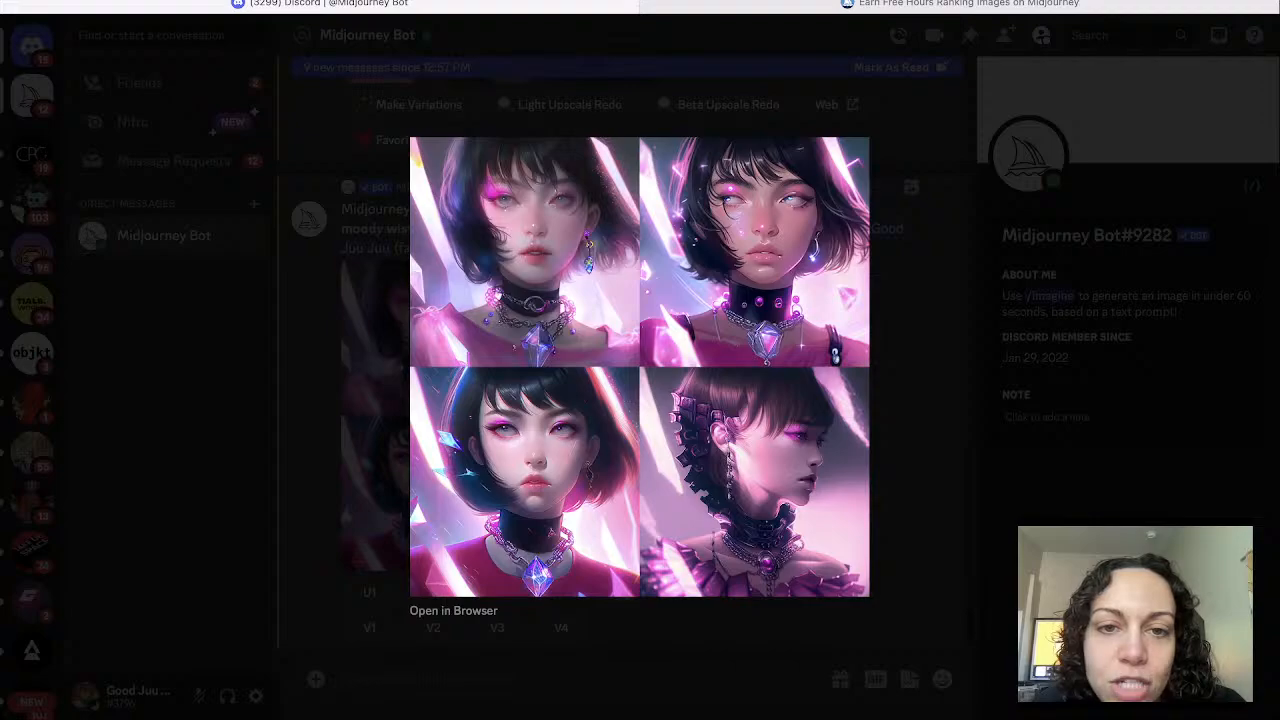
{"action": "key", "text": "Escape"}
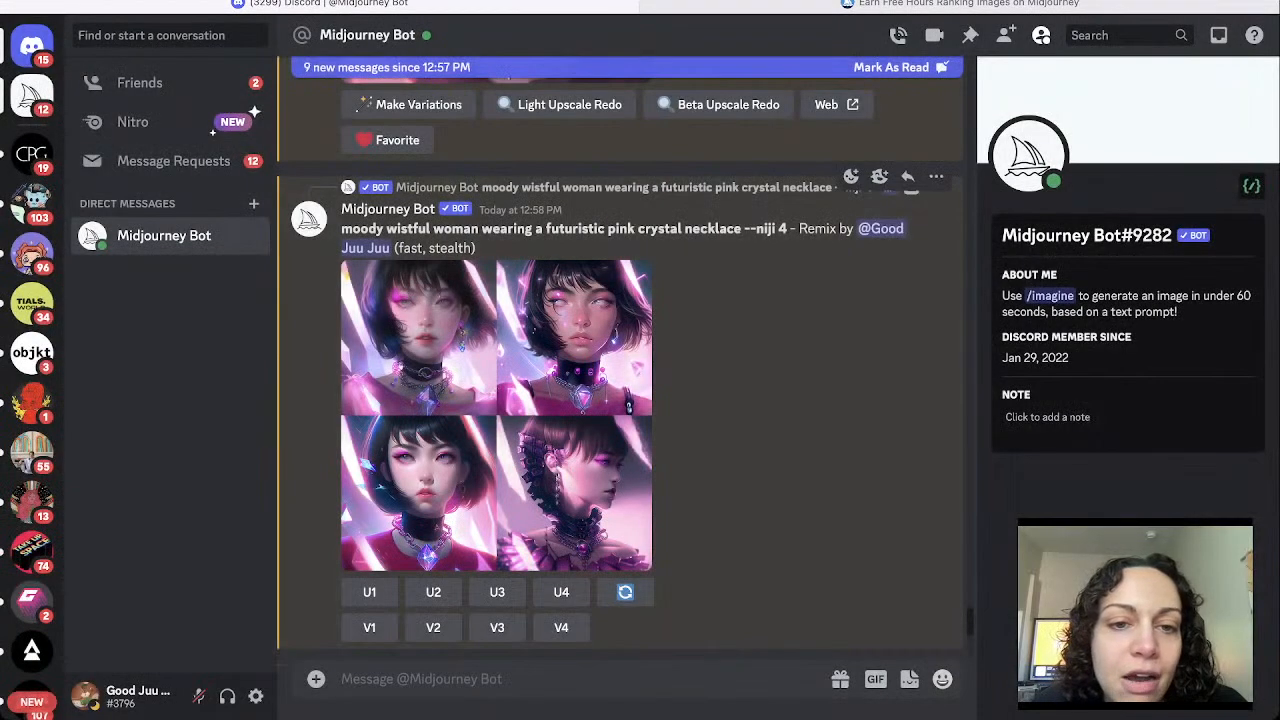
{"action": "scroll", "coordinate": [369, 501], "scroll_direction": "down", "scroll_amount": 1}
{"action": "left_click", "coordinate": [369, 501]}
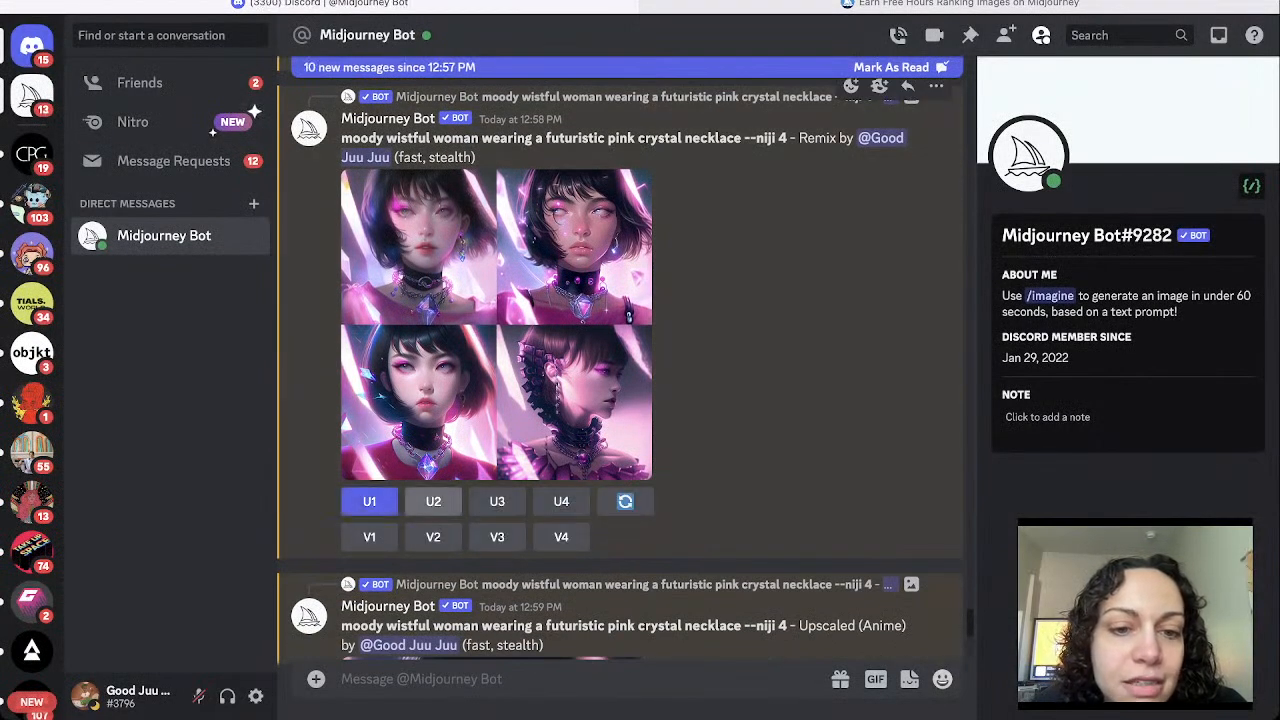
{"action": "left_click", "coordinate": [433, 501]}
Review the finished Niji 4 upscales, enlarging the front-facing choker portrait and the glowing pink crystal necklace portrait.
{"action": "scroll", "coordinate": [433, 501], "scroll_direction": "down", "scroll_amount": 5}
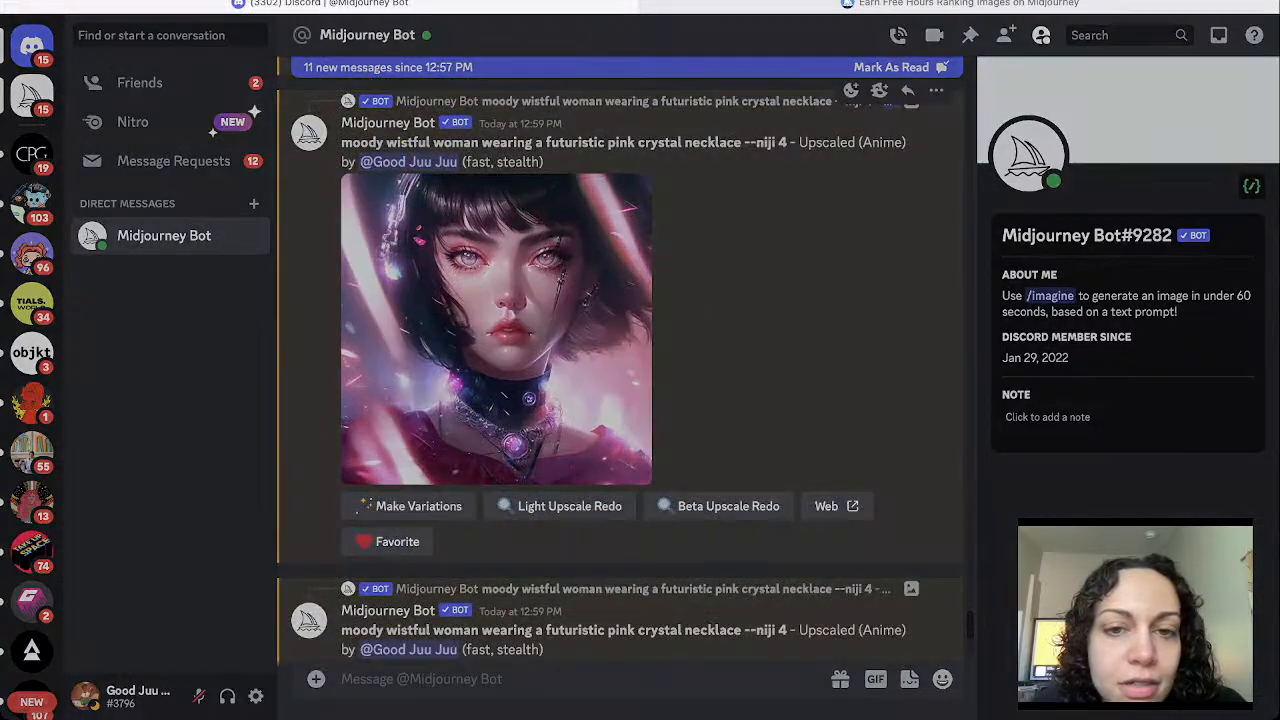
{"action": "left_click", "coordinate": [493, 320]}
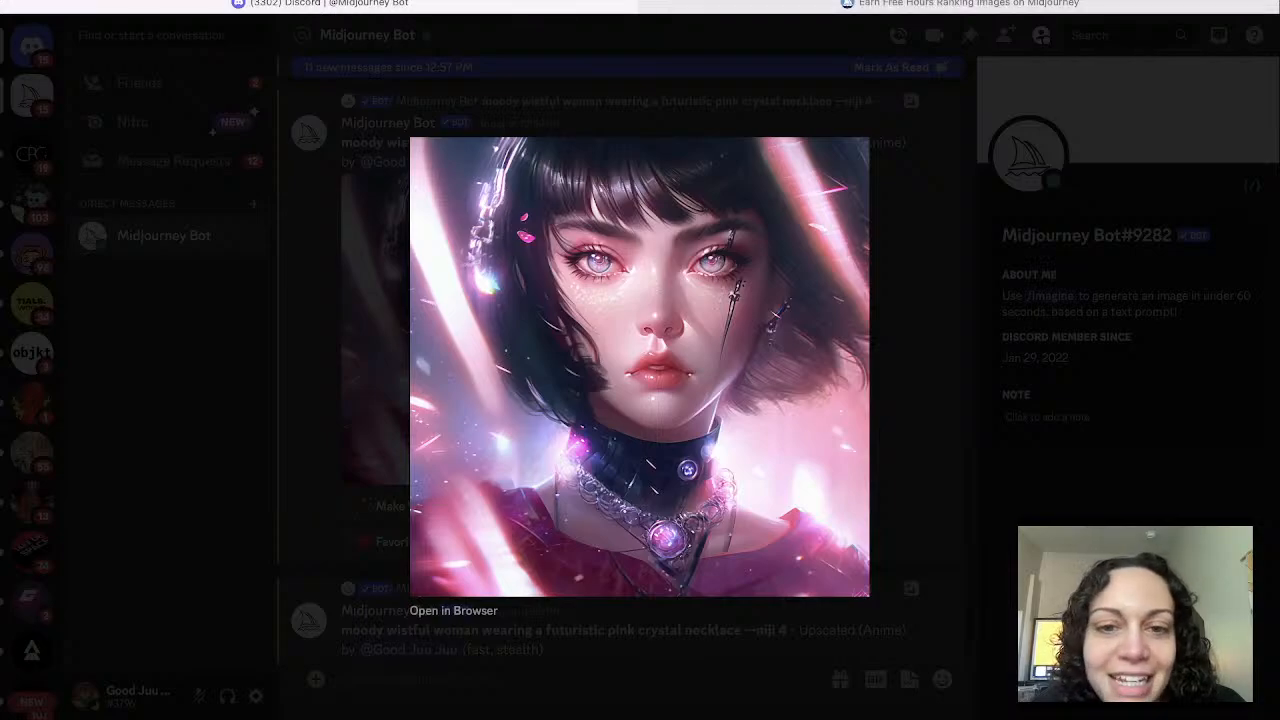
{"action": "key", "text": "Escape"}
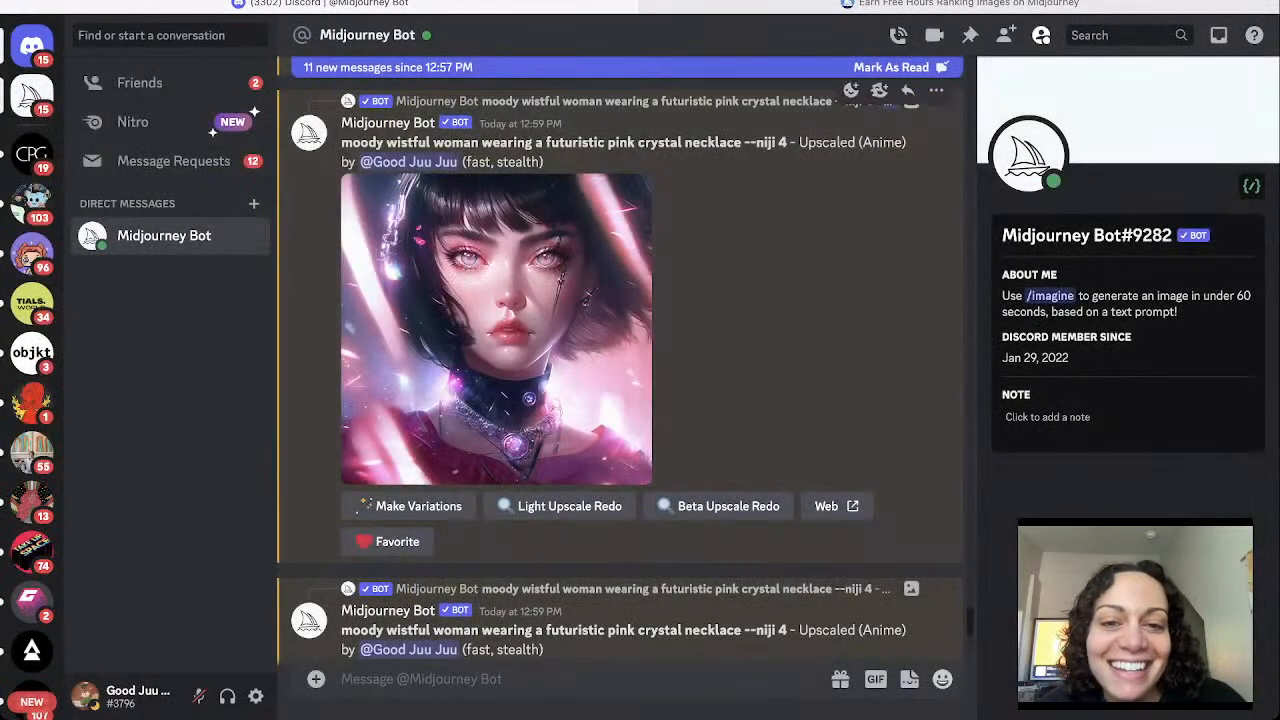
{"action": "scroll", "coordinate": [620, 360], "scroll_direction": "down", "scroll_amount": 5}
{"action": "scroll", "coordinate": [620, 360], "scroll_direction": "down", "scroll_amount": 3}
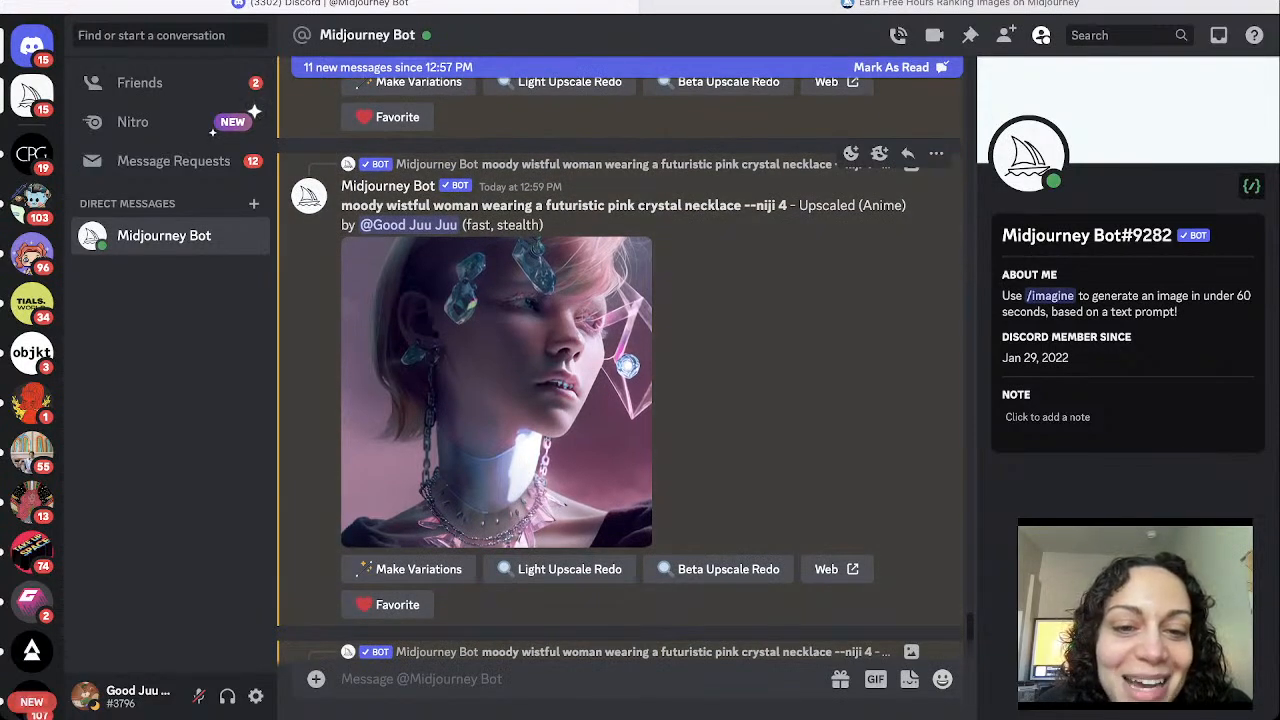
{"action": "scroll", "coordinate": [620, 360], "scroll_direction": "down", "scroll_amount": 5}
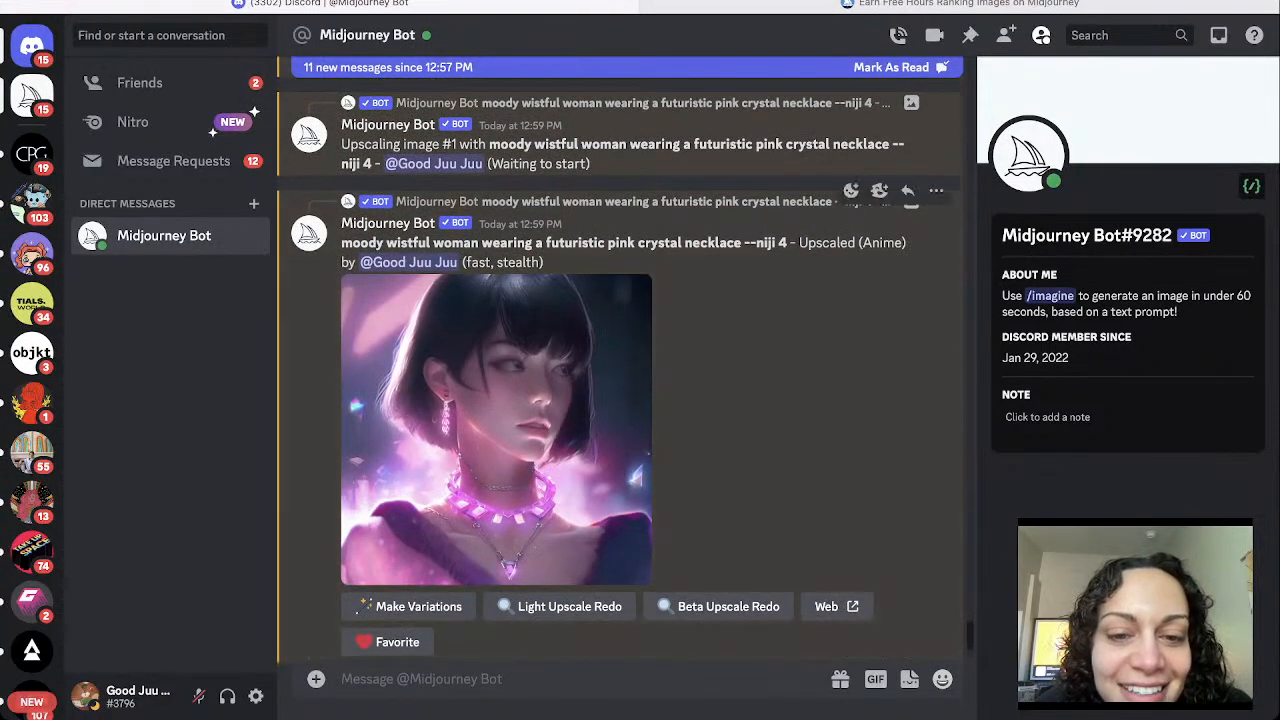
{"action": "left_click", "coordinate": [496, 430]}
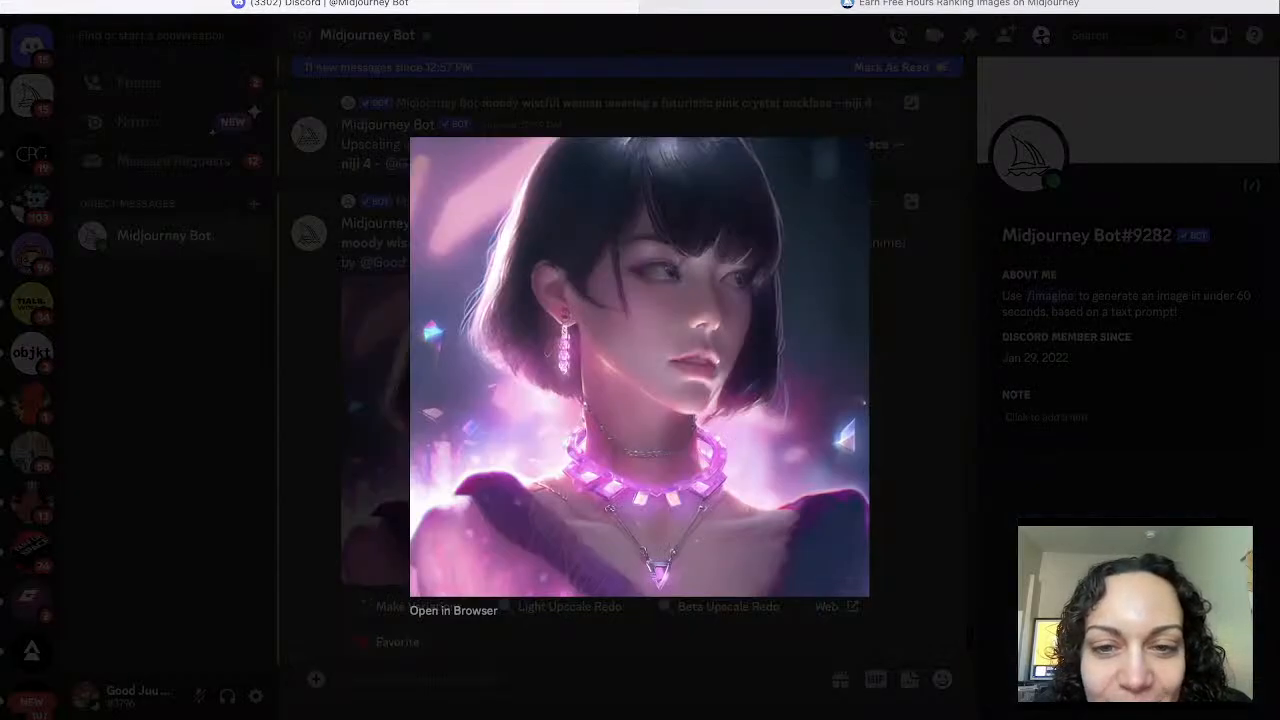
{"action": "key", "text": "Escape"}
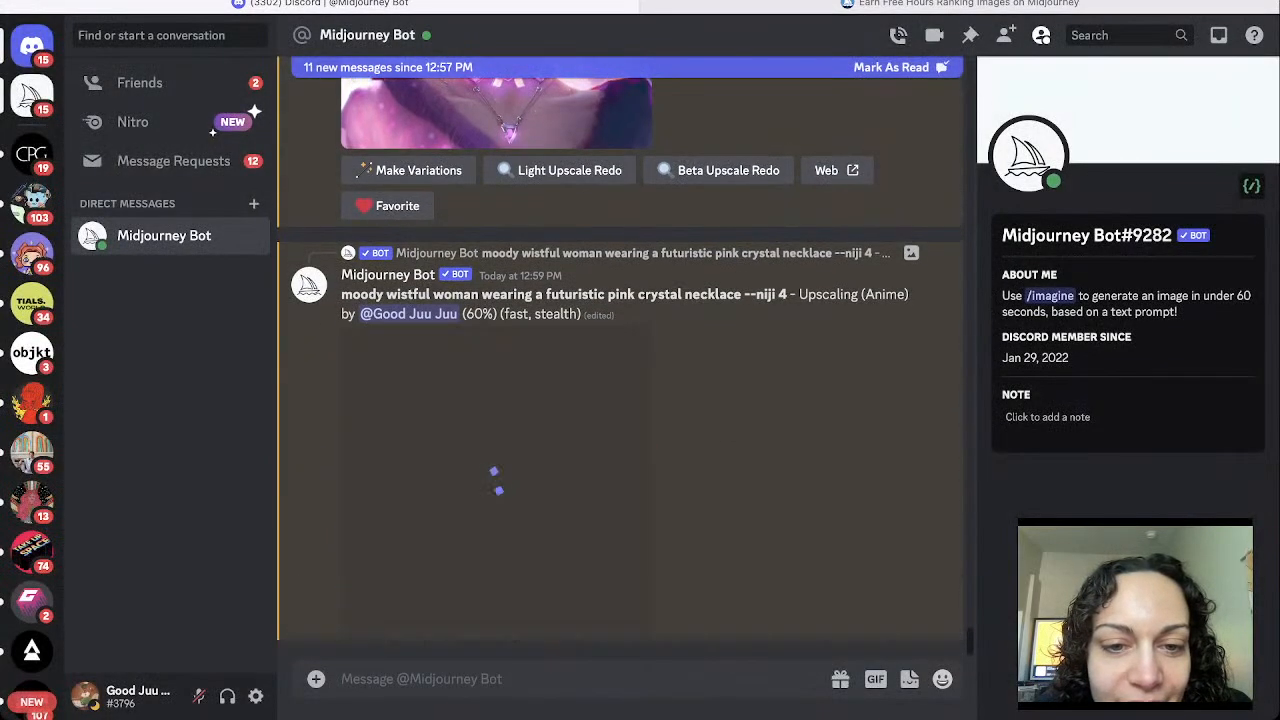
Look back through the recent upscales and enlarge the black choker portrait with the purple crystal earring again.
{"action": "scroll", "coordinate": [620, 360], "scroll_direction": "up", "scroll_amount": 3}
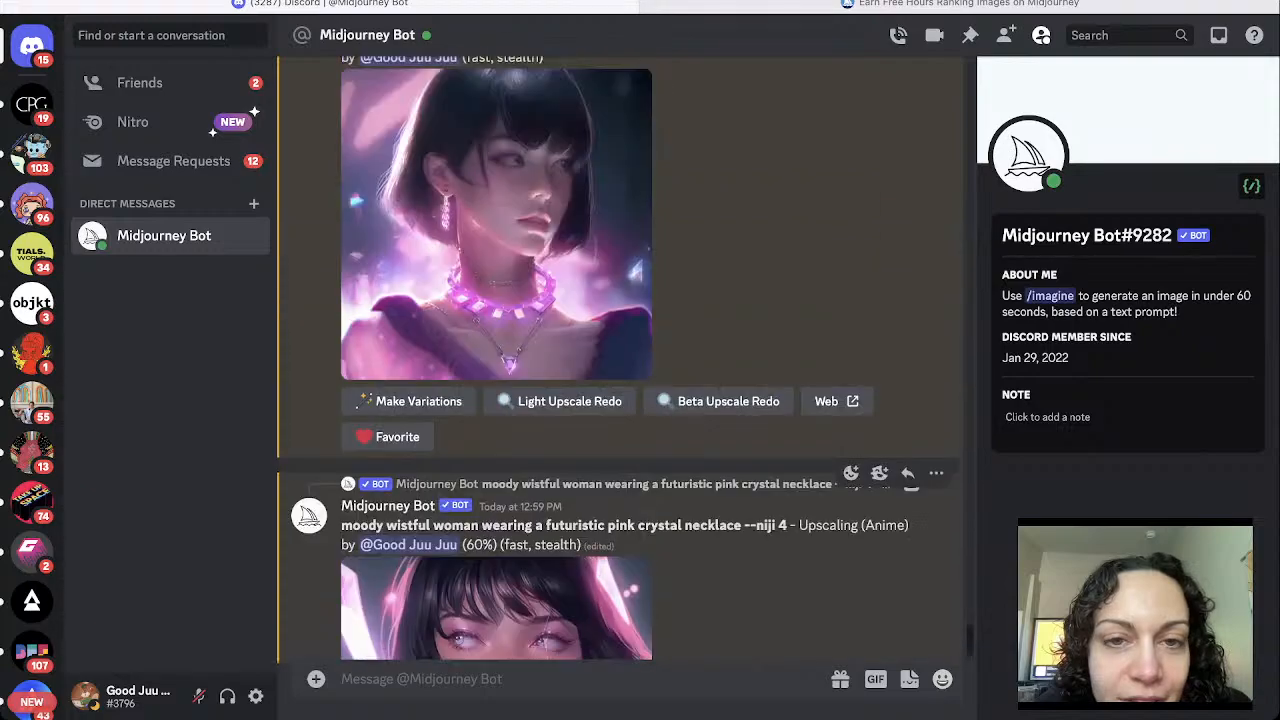
{"action": "scroll", "coordinate": [620, 360], "scroll_direction": "down", "scroll_amount": 15}
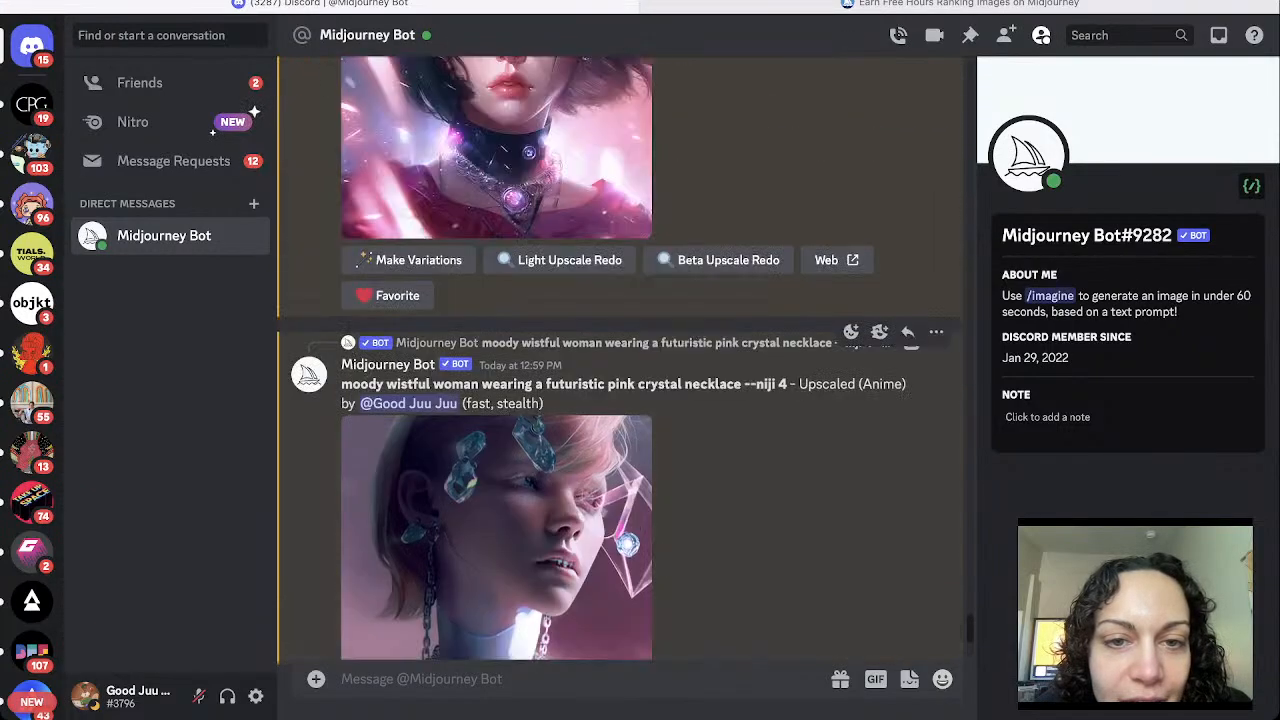
{"action": "scroll", "coordinate": [620, 360], "scroll_direction": "up", "scroll_amount": 10}
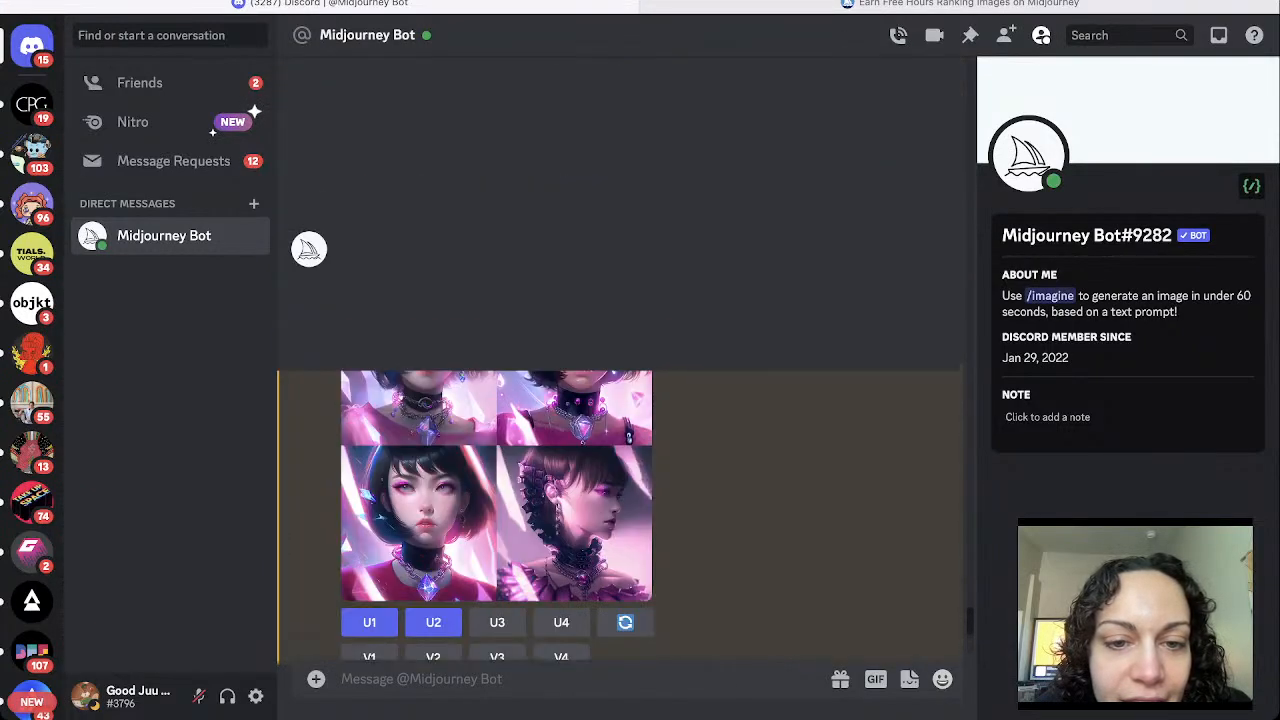
{"action": "left_click", "coordinate": [496, 277]}
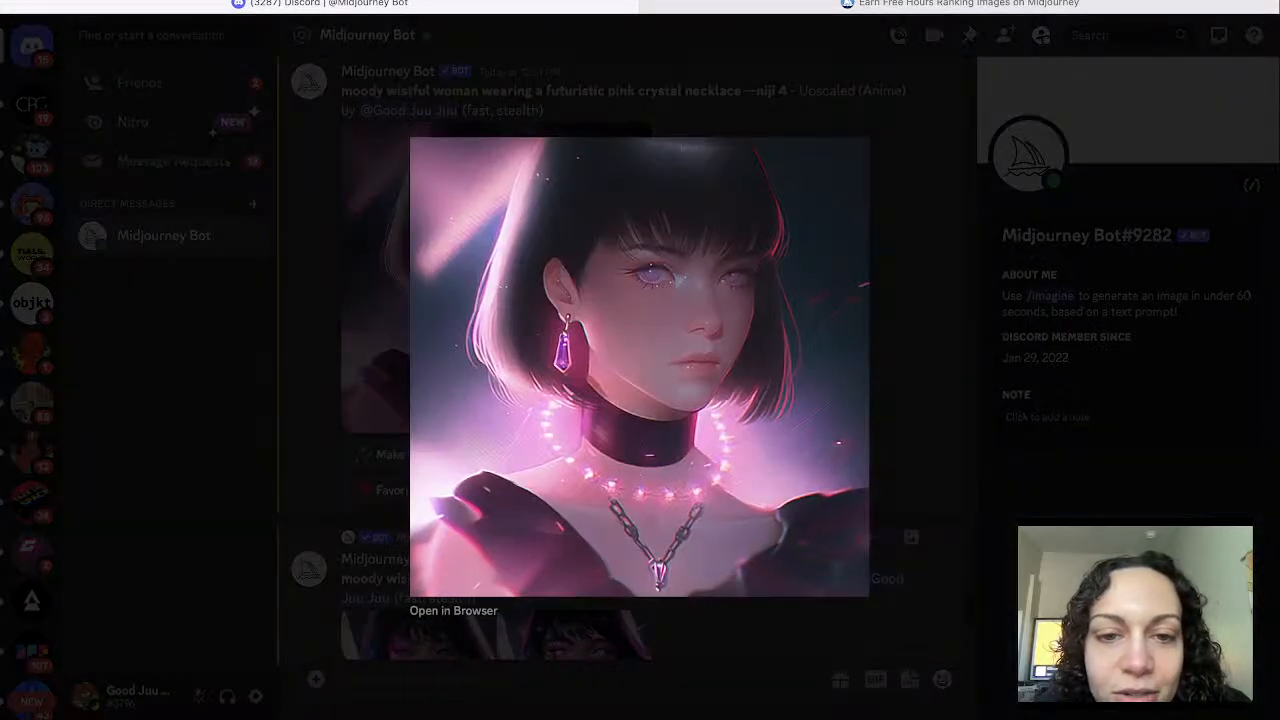
{"action": "key", "text": "Escape"}
View the newly finished upscale of the crystal-shard grid's image 2 enlarged.
{"action": "scroll", "coordinate": [620, 360], "scroll_direction": "down", "scroll_amount": 5}
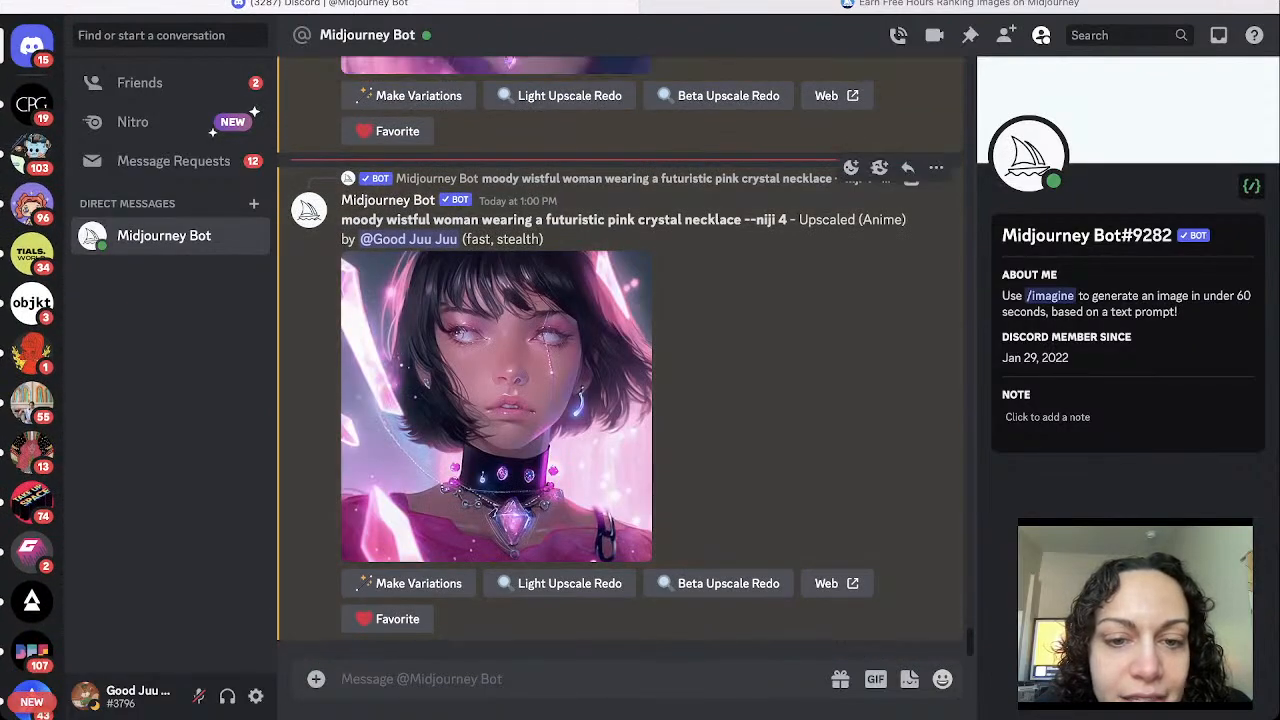
{"action": "left_click", "coordinate": [496, 405]}
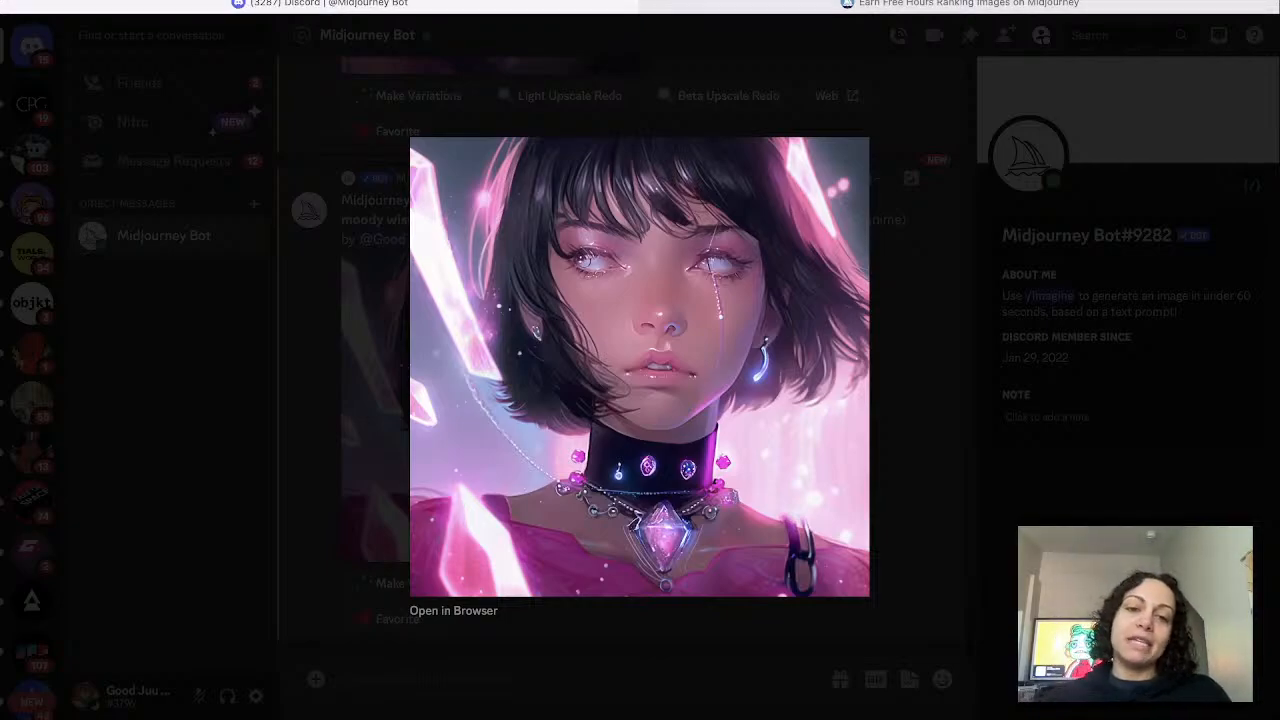
{"action": "key", "text": "Escape"}
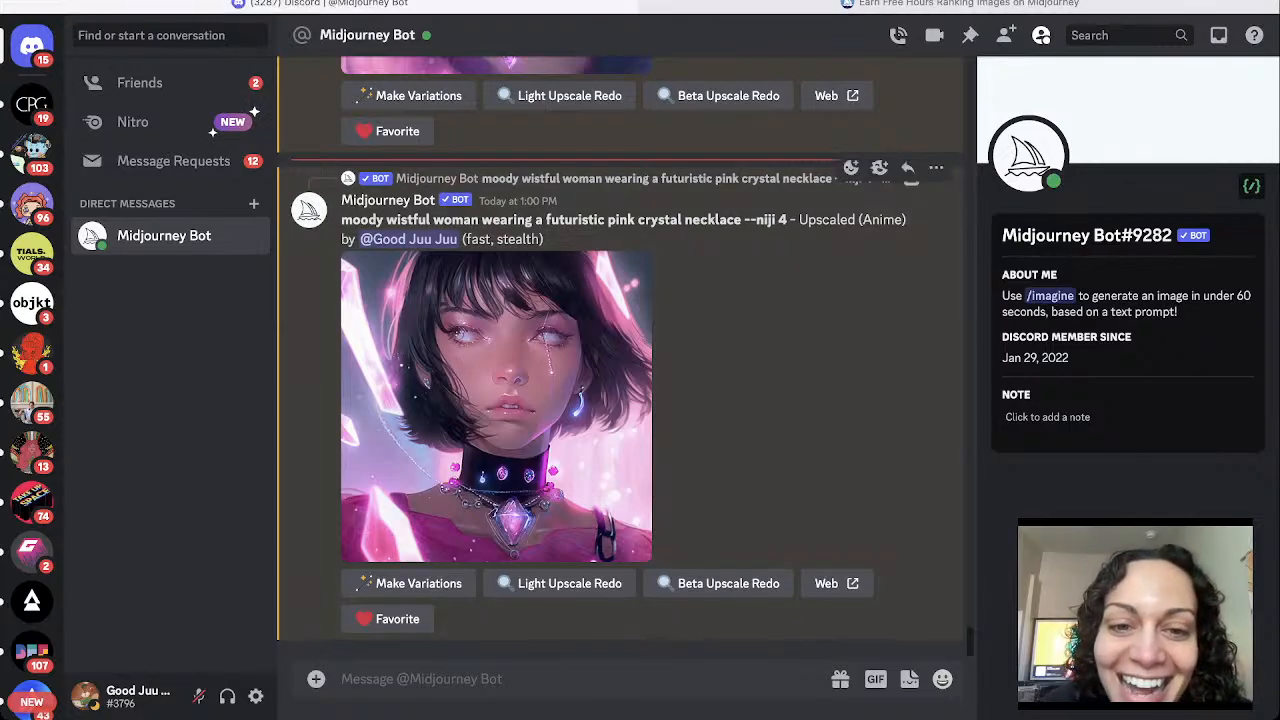
Find the earlier --v 5 upscale "woman wearing a futuristic pink crystal necklace" Image #1 in the conversation history and view it enlarged.
{"action": "scroll", "coordinate": [620, 360], "scroll_direction": "up", "scroll_amount": 15}
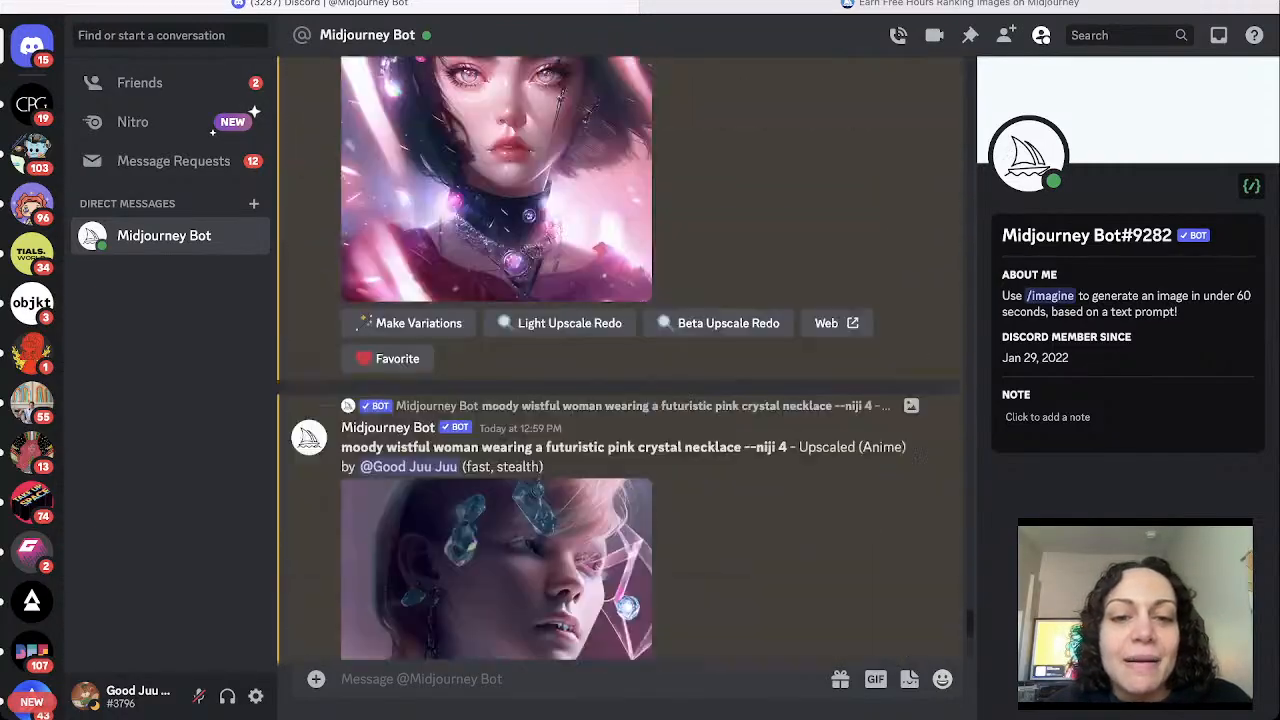
{"action": "scroll", "coordinate": [620, 360], "scroll_direction": "up", "scroll_amount": 15}
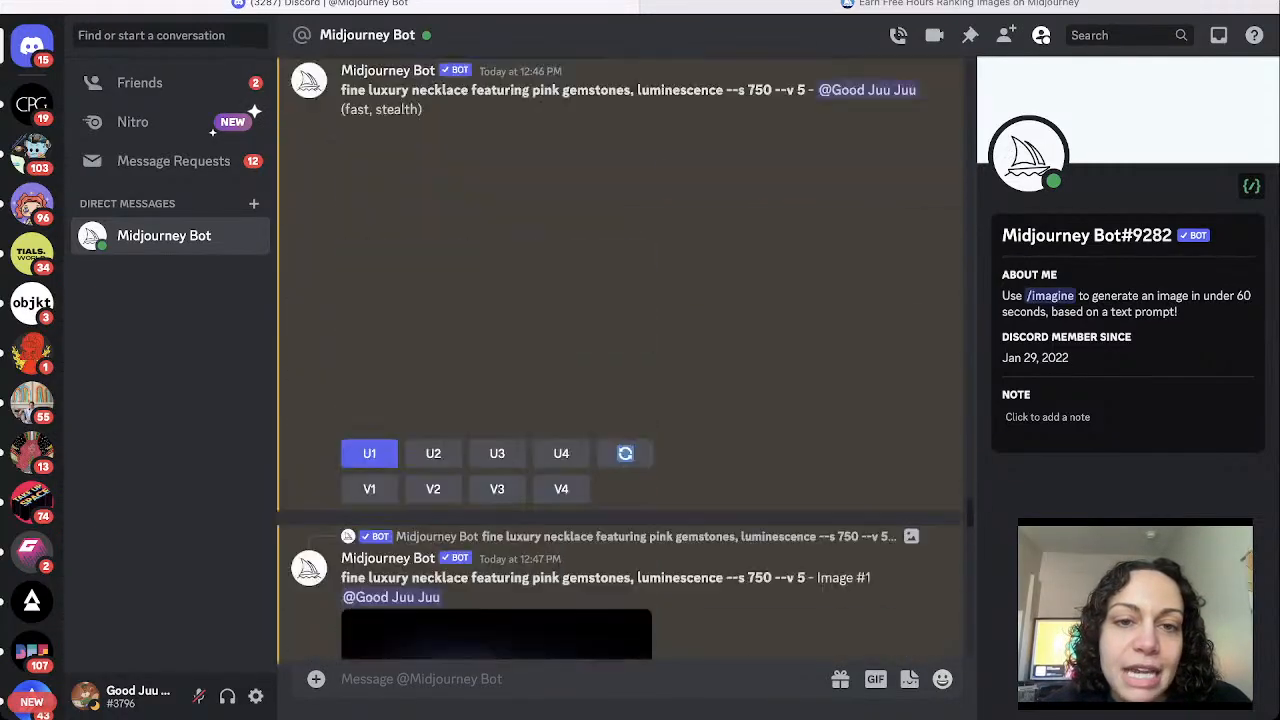
{"action": "scroll", "coordinate": [620, 360], "scroll_direction": "up", "scroll_amount": 15}
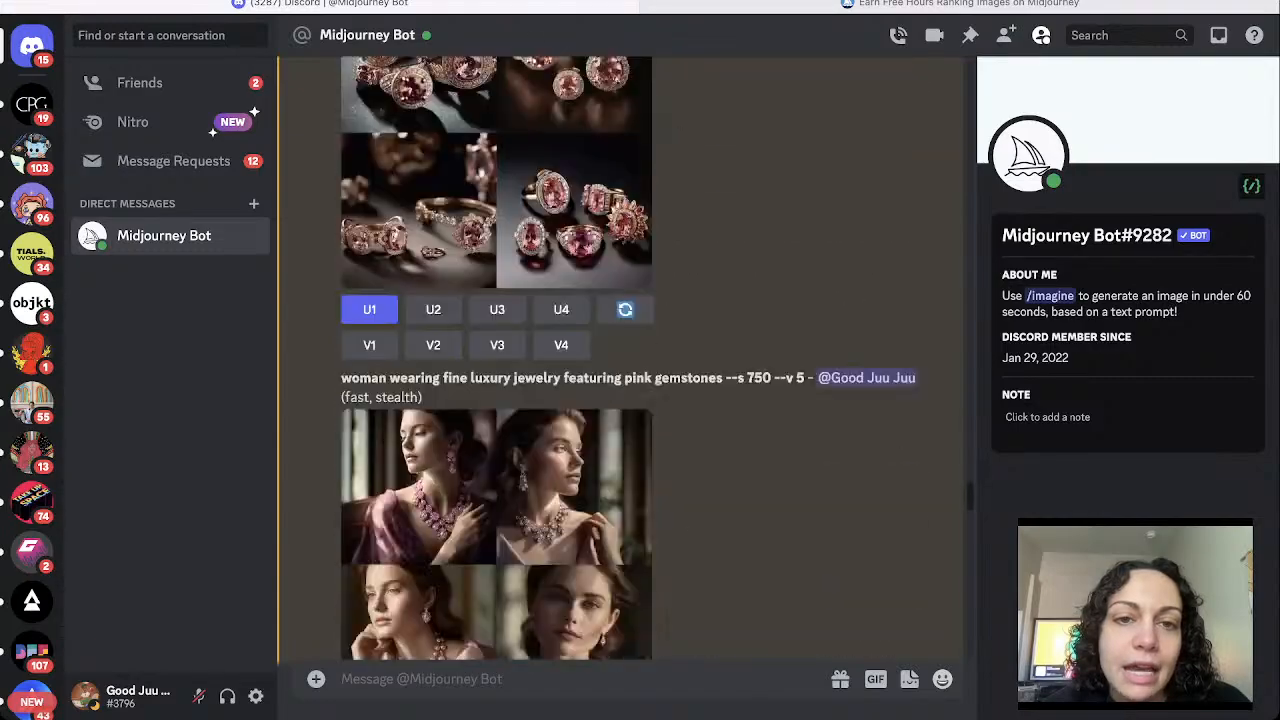
{"action": "scroll", "coordinate": [620, 360], "scroll_direction": "up", "scroll_amount": 5}
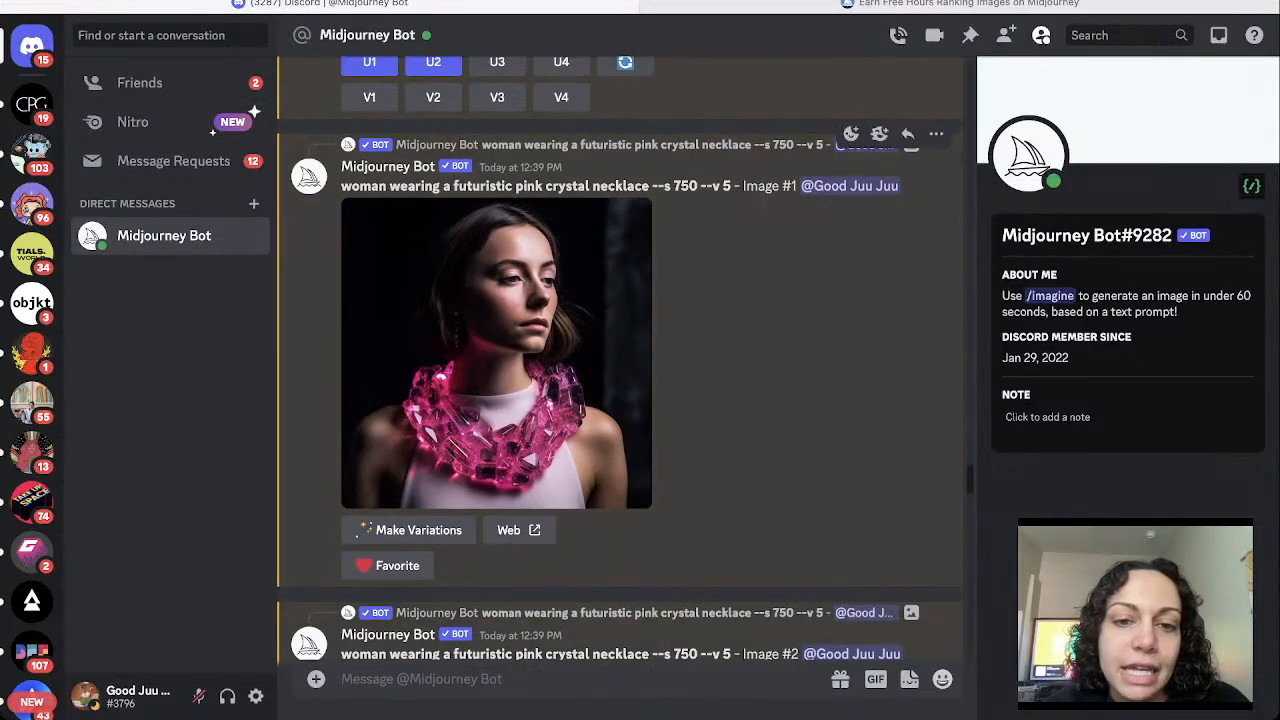
{"action": "left_click", "coordinate": [510, 370]}
{"action": "key", "text": "Tab"}
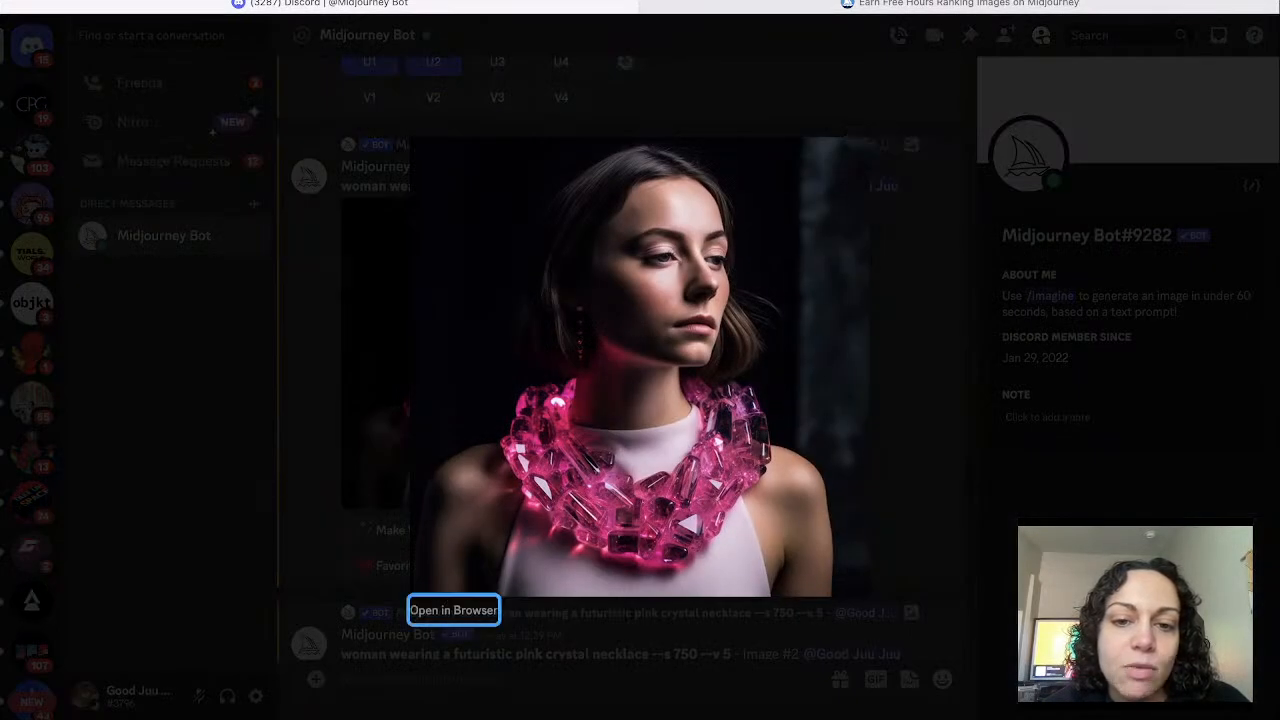
{"action": "key", "text": "Escape"}
Return to the Niji 4 black choker portrait with the purple crystal earring and enlarge it for comparison with the --v 5 image.
{"action": "scroll", "coordinate": [620, 360], "scroll_direction": "down", "scroll_amount": 10}
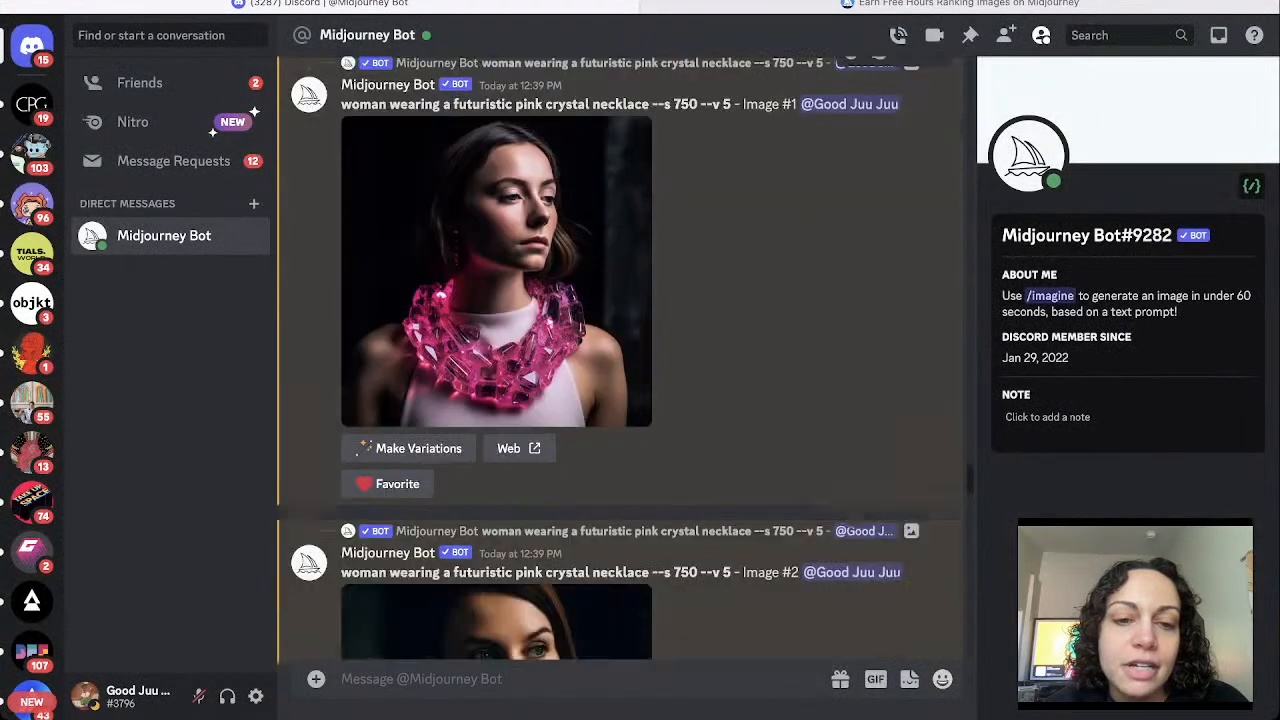
{"action": "scroll", "coordinate": [620, 360], "scroll_direction": "down", "scroll_amount": 15}
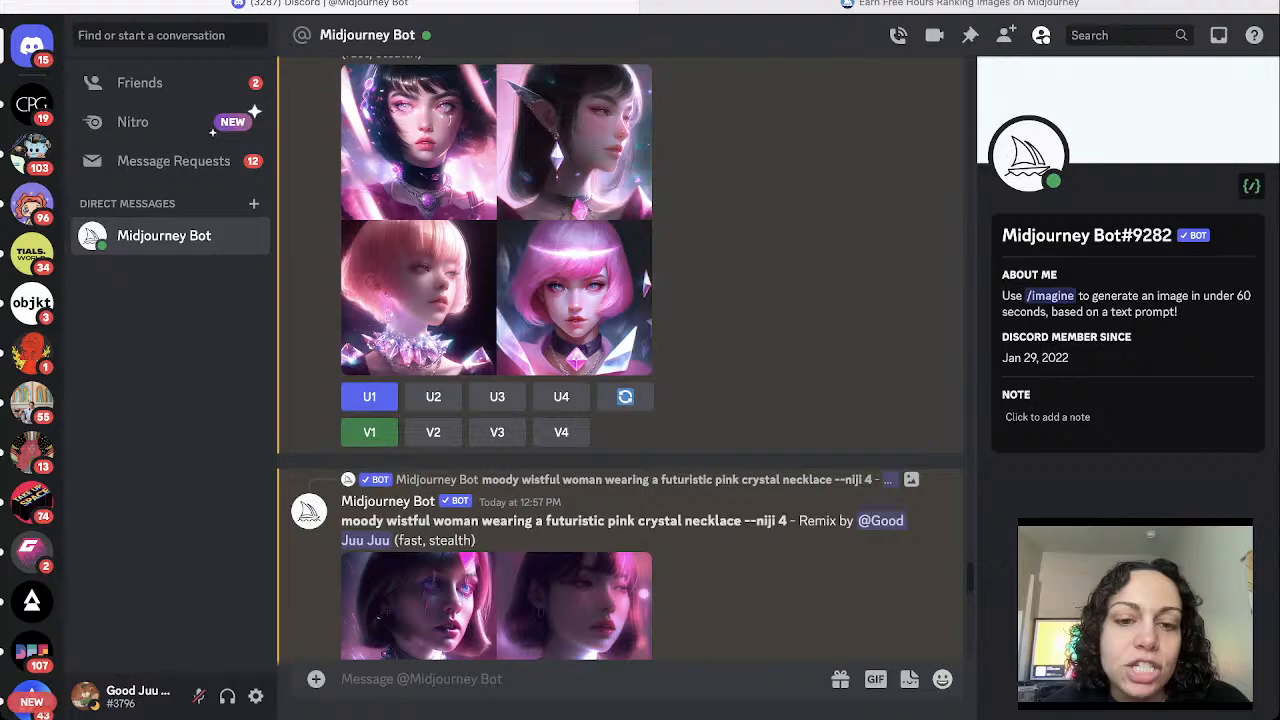
{"action": "scroll", "coordinate": [620, 360], "scroll_direction": "down", "scroll_amount": 12}
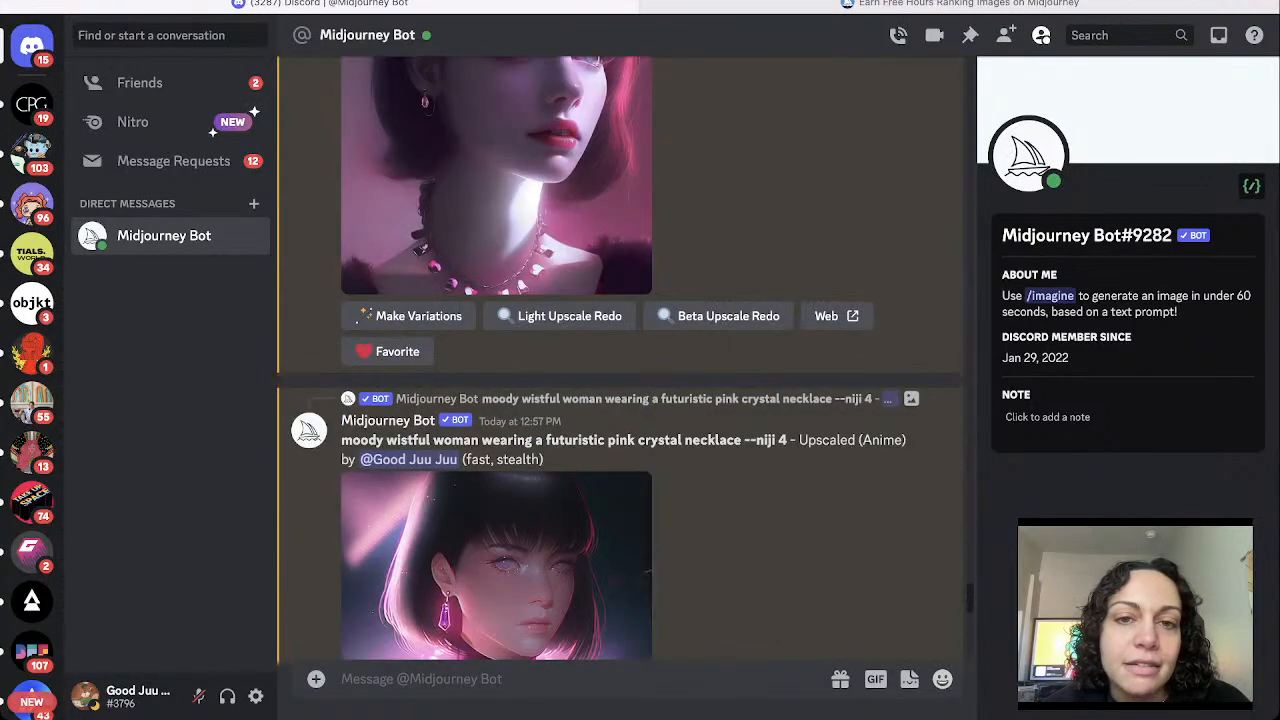
{"action": "scroll", "coordinate": [620, 360], "scroll_direction": "down", "scroll_amount": 5}
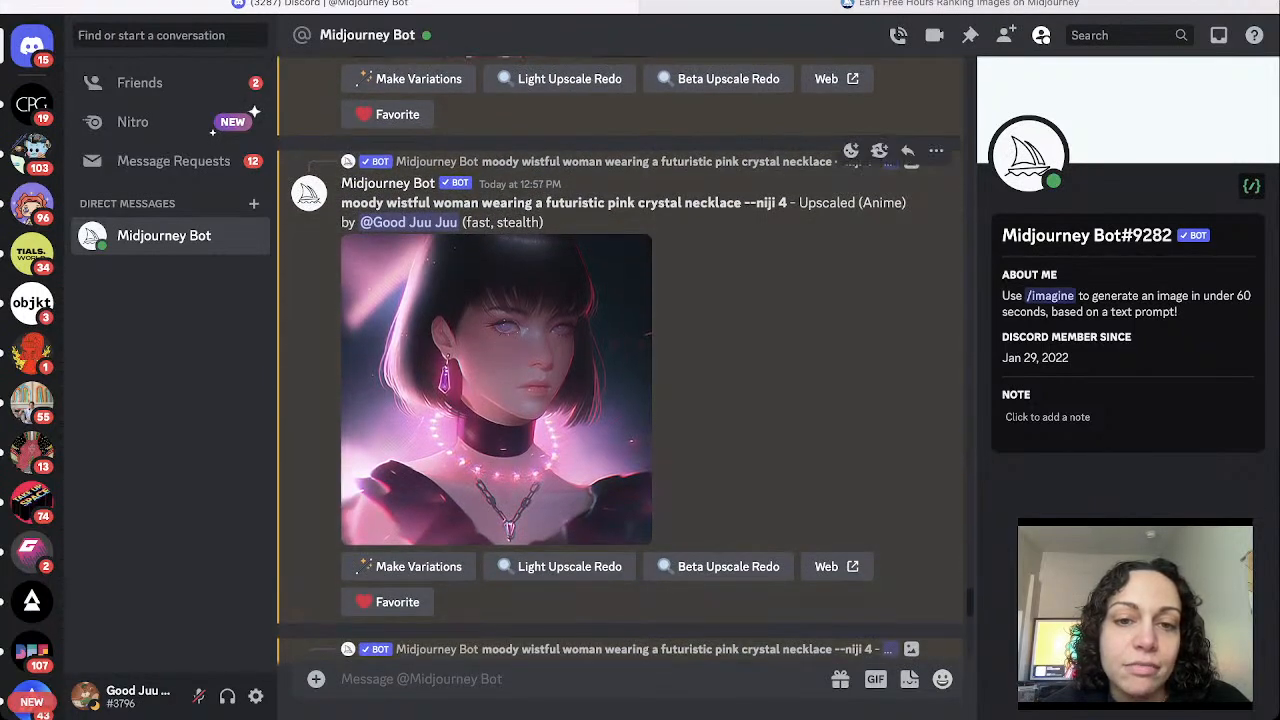
{"action": "left_click", "coordinate": [457, 389]}
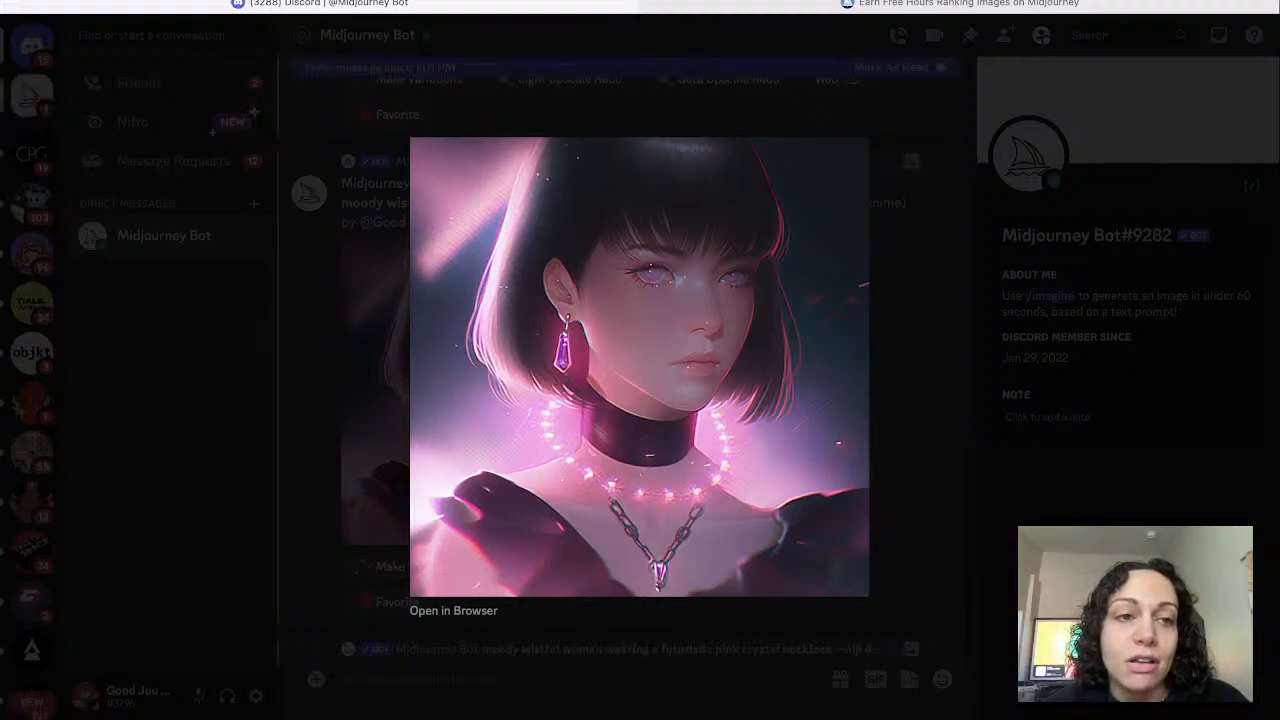
{"action": "key", "text": "Escape"}
View the newest upscale with the large crystal pendant enlarged, and compare it with the preceding gem-studded choker portrait.
{"action": "scroll", "coordinate": [620, 360], "scroll_direction": "down", "scroll_amount": 2}
{"action": "scroll", "coordinate": [620, 360], "scroll_direction": "down", "scroll_amount": 5}
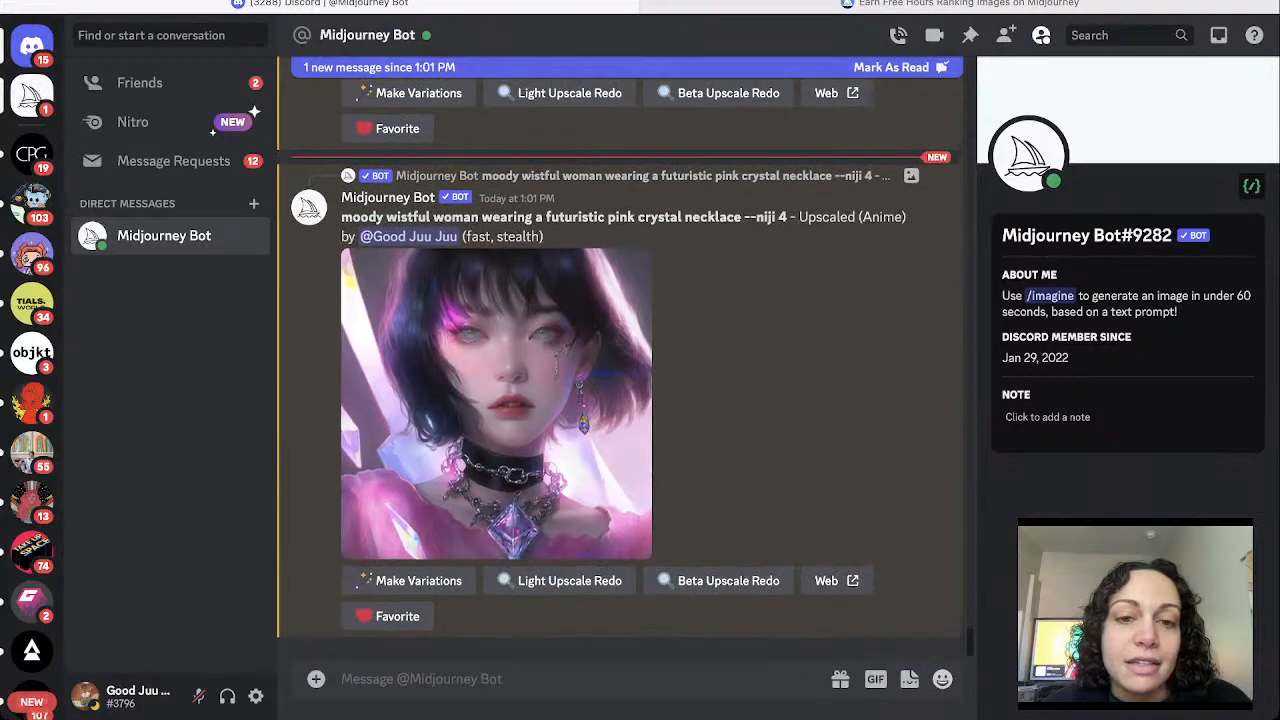
{"action": "left_click", "coordinate": [496, 406]}
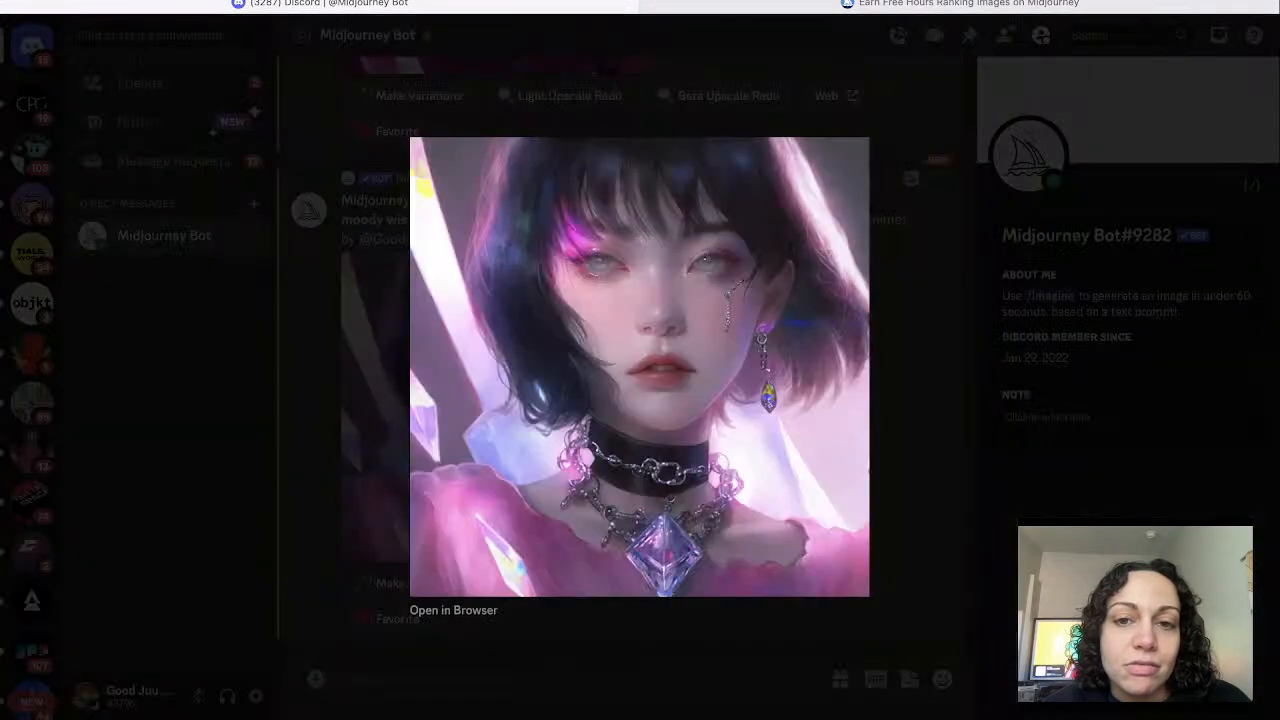
{"action": "key", "text": "Escape"}
{"action": "scroll", "coordinate": [620, 360], "scroll_direction": "up", "scroll_amount": 3}
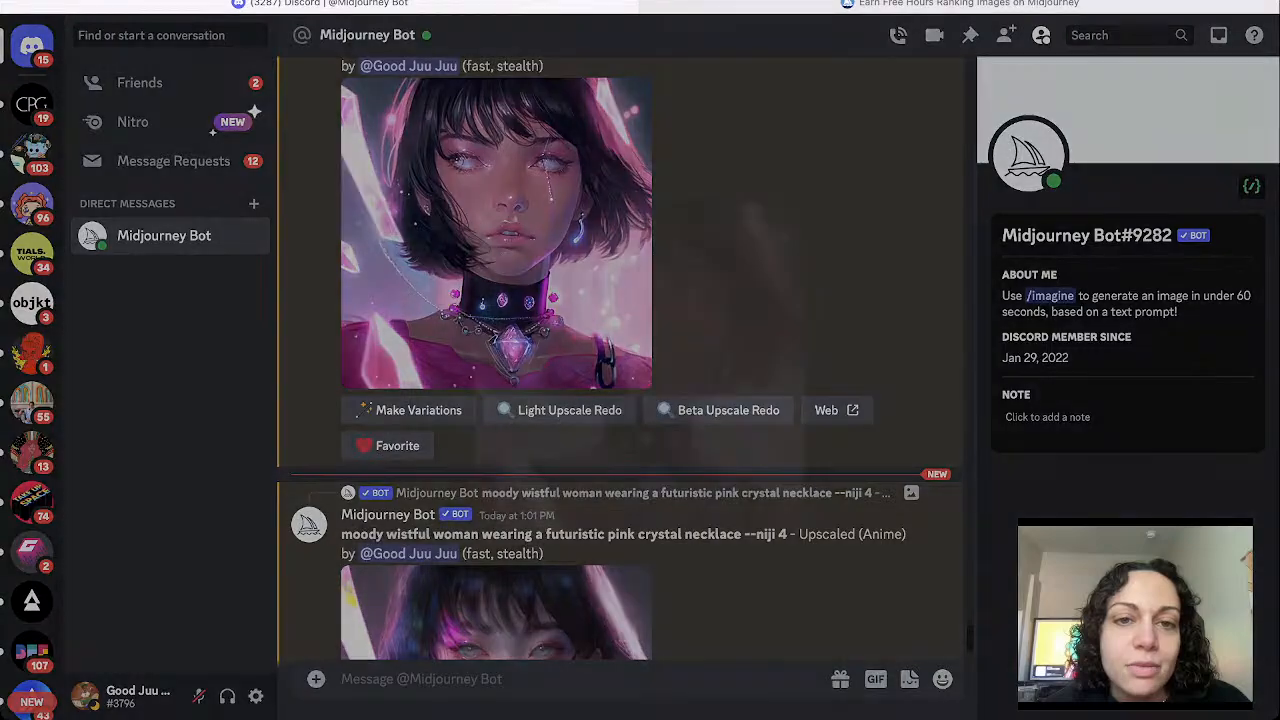
{"action": "left_click", "coordinate": [496, 233]}
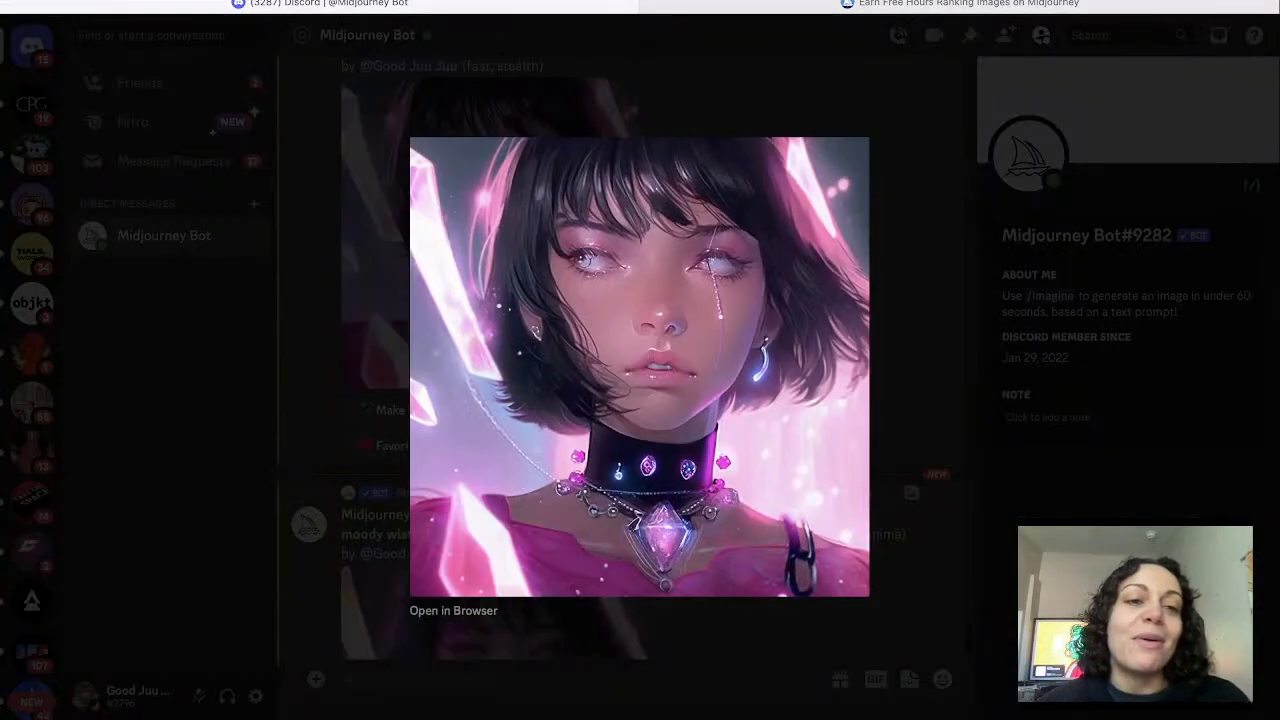
{"action": "key", "text": "Escape"}
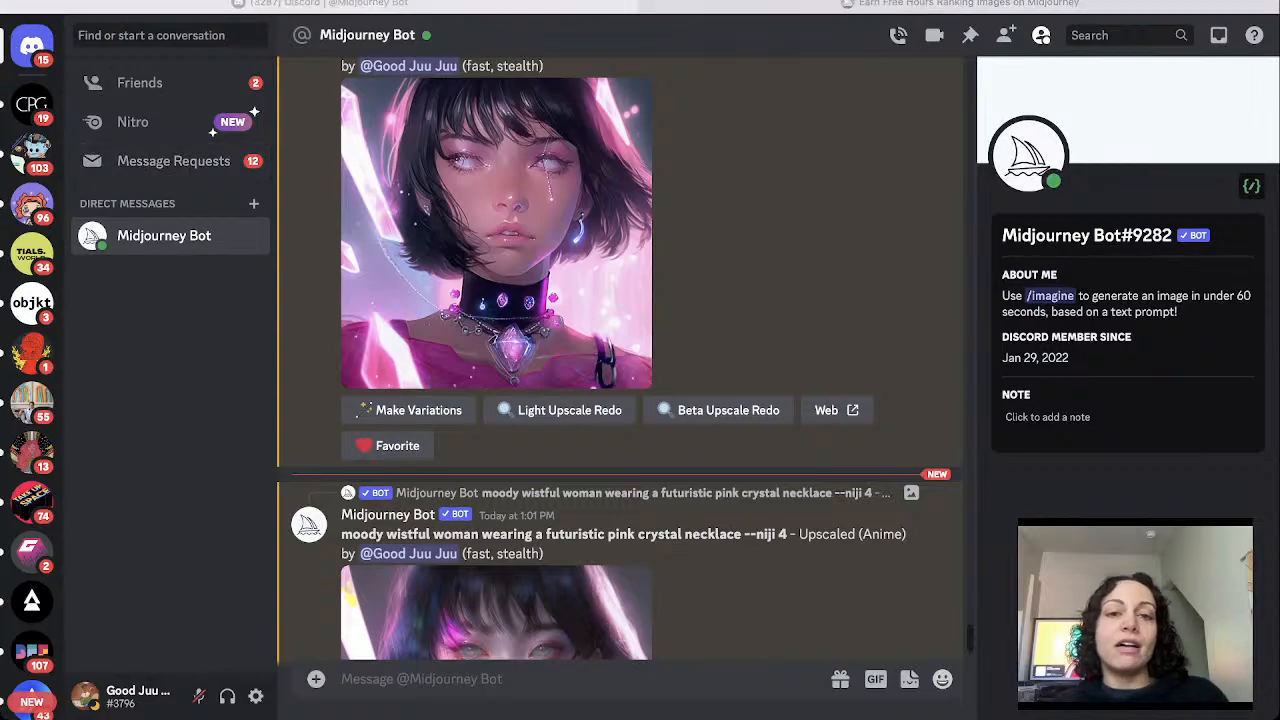